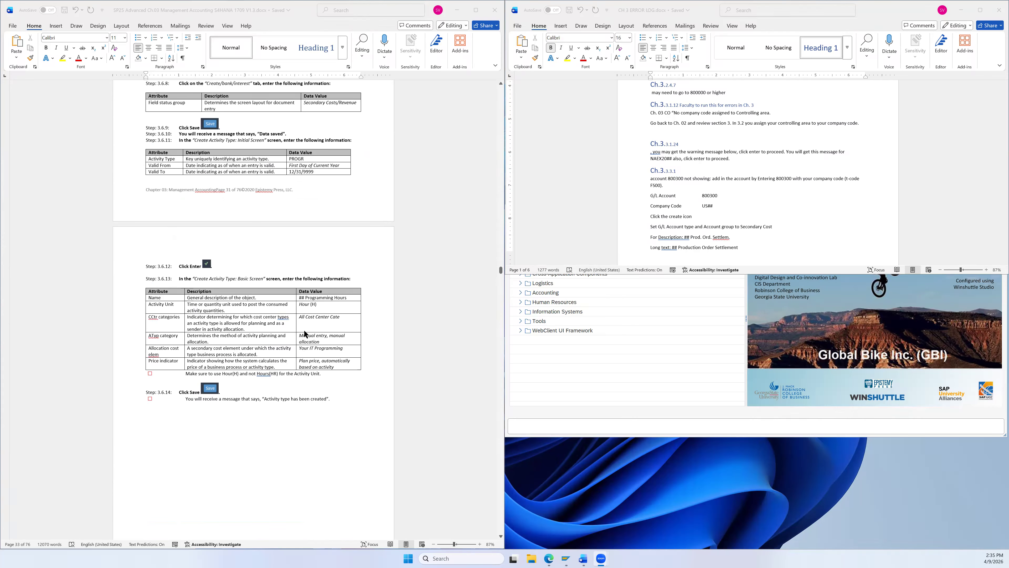
- Review Section 3.7 of the instructions on setting the activity type price for the IT cost center
{"action": "scroll", "coordinate": [304, 334], "scroll_direction": "up", "scroll_amount": 3}
{"action": "scroll", "coordinate": [302, 338], "scroll_direction": "down", "scroll_amount": 15}
{"action": "scroll", "coordinate": [302, 342], "scroll_direction": "down", "scroll_amount": 15}
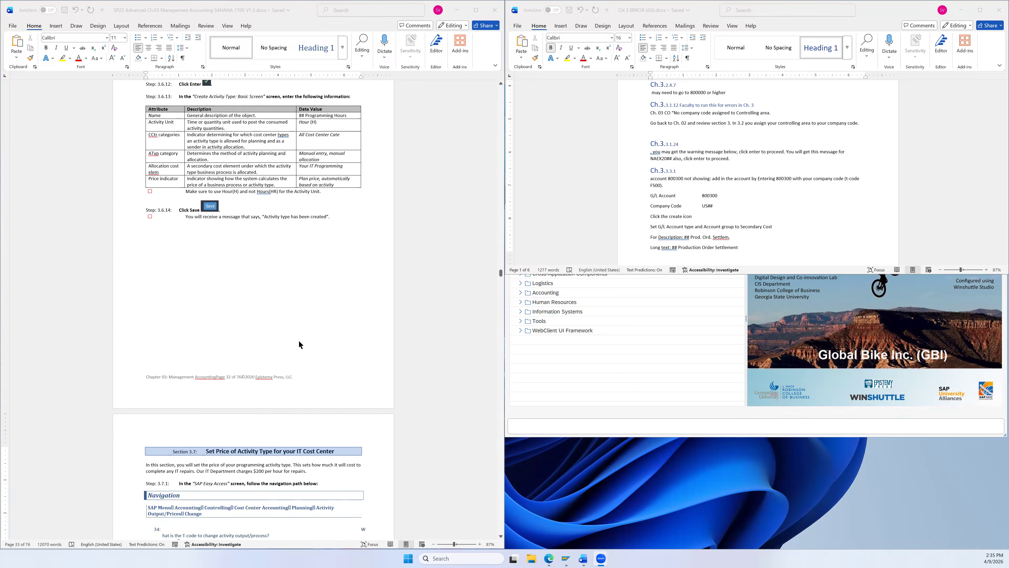
{"action": "scroll", "coordinate": [351, 335], "scroll_direction": "down", "scroll_amount": 4}
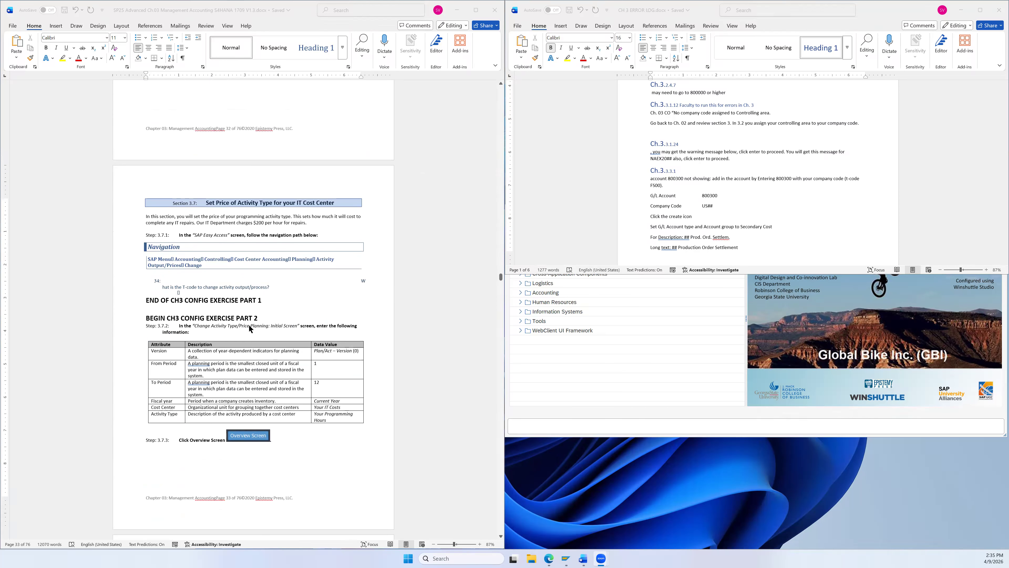
{"action": "scroll", "coordinate": [226, 282], "scroll_direction": "down", "scroll_amount": 1}
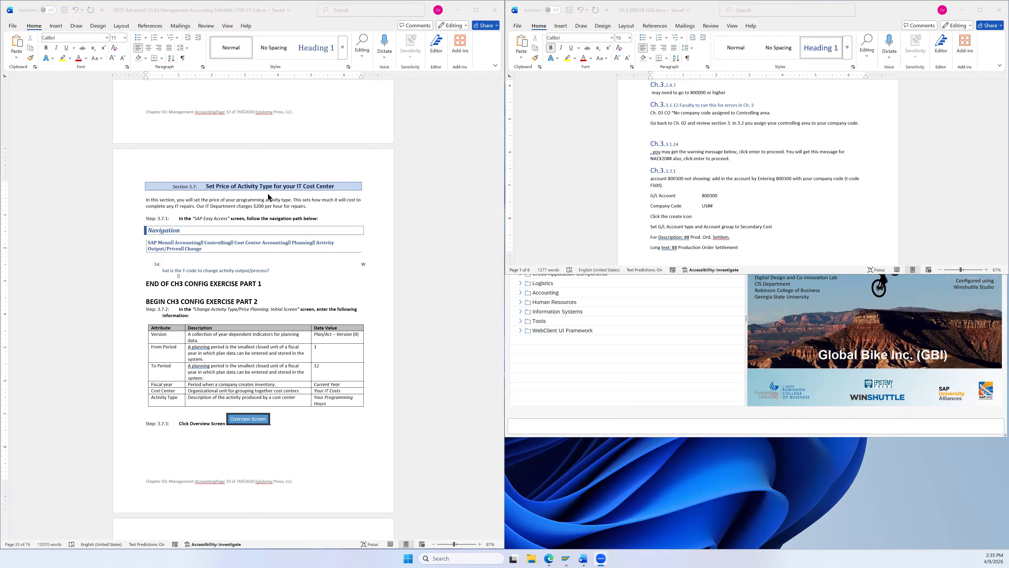
{"action": "scroll", "coordinate": [318, 203], "scroll_direction": "down", "scroll_amount": 2}
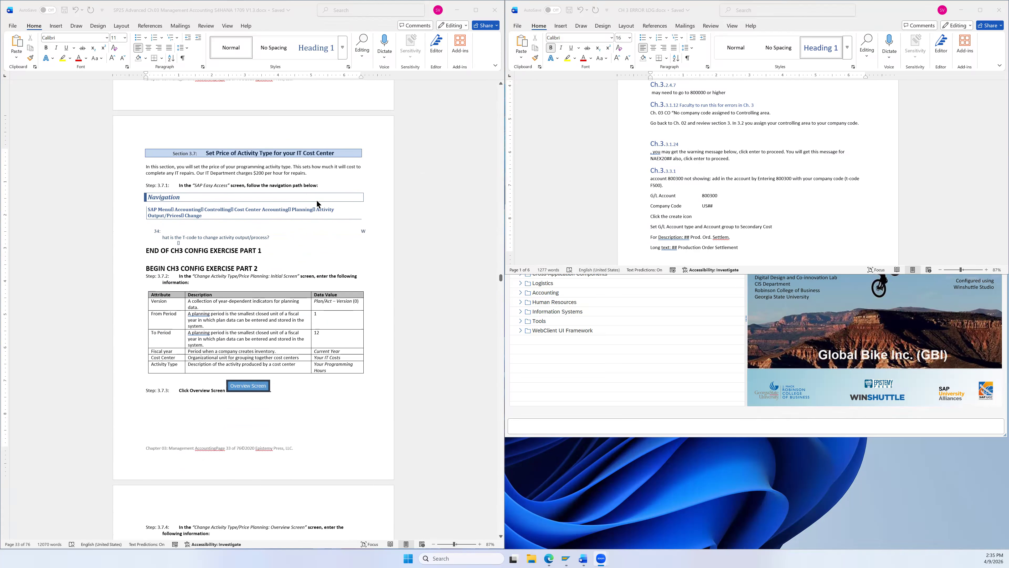
{"action": "scroll", "coordinate": [357, 223], "scroll_direction": "down", "scroll_amount": 1}
{"action": "scroll", "coordinate": [402, 248], "scroll_direction": "down", "scroll_amount": 1}
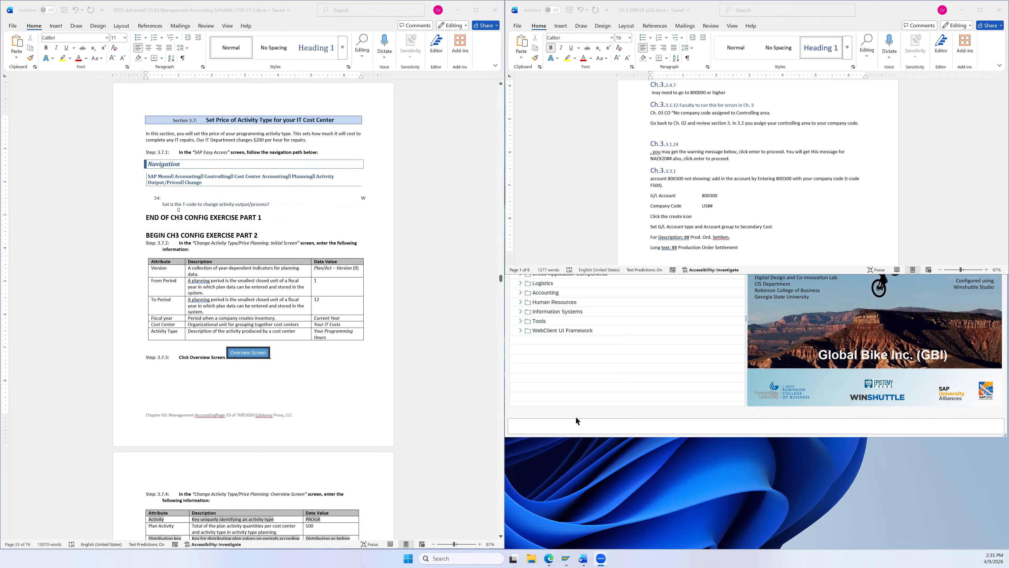
- Switch to SAP Easy Access and start KP26 - Change for Activity Output/Prices under Cost Center Accounting planning
{"action": "left_click", "coordinate": [582, 429]}
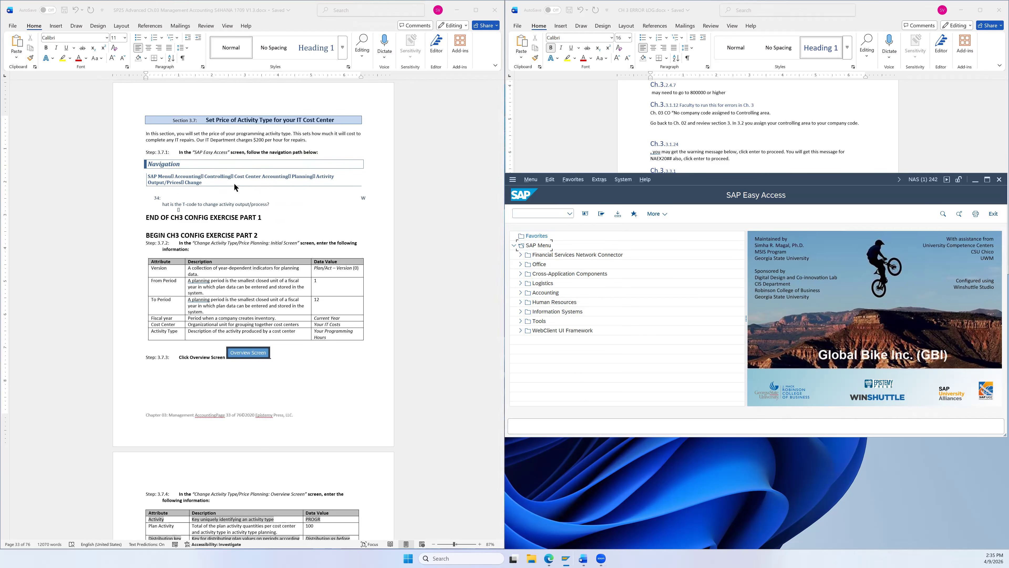
{"action": "left_click", "coordinate": [521, 293]}
{"action": "left_click", "coordinate": [528, 322]}
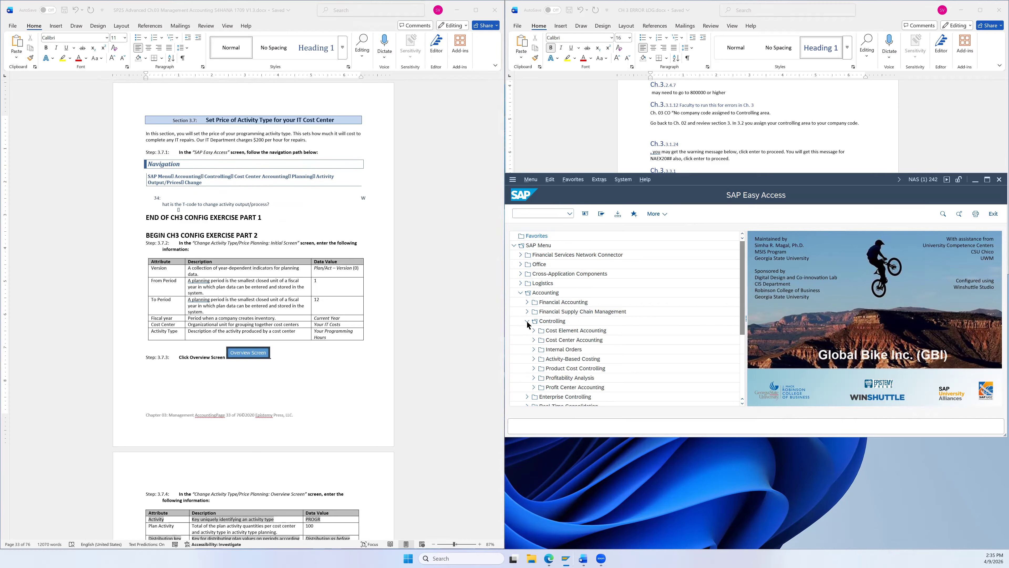
{"action": "left_click", "coordinate": [534, 339]}
{"action": "left_click", "coordinate": [538, 359]}
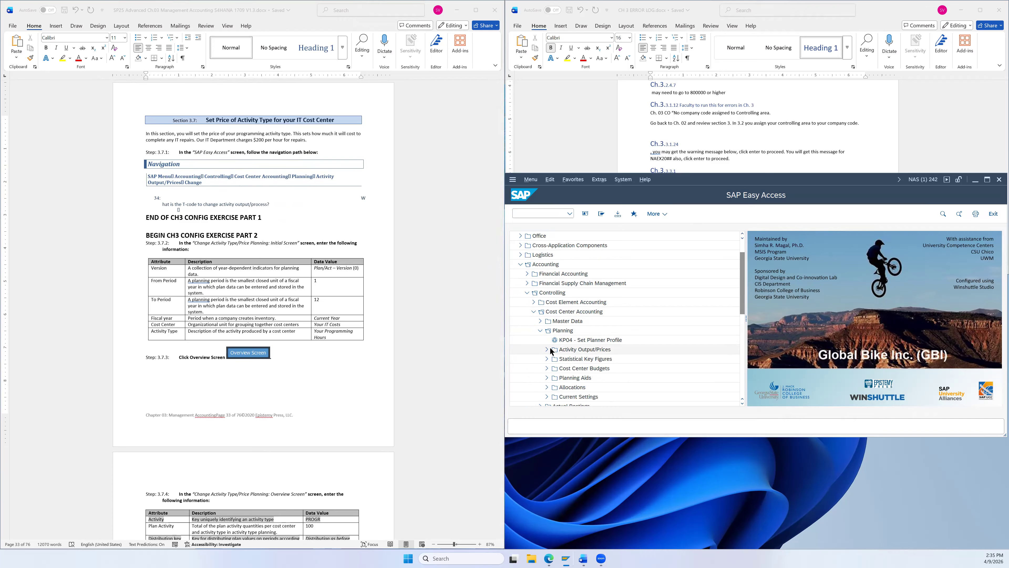
{"action": "left_click", "coordinate": [547, 349]}
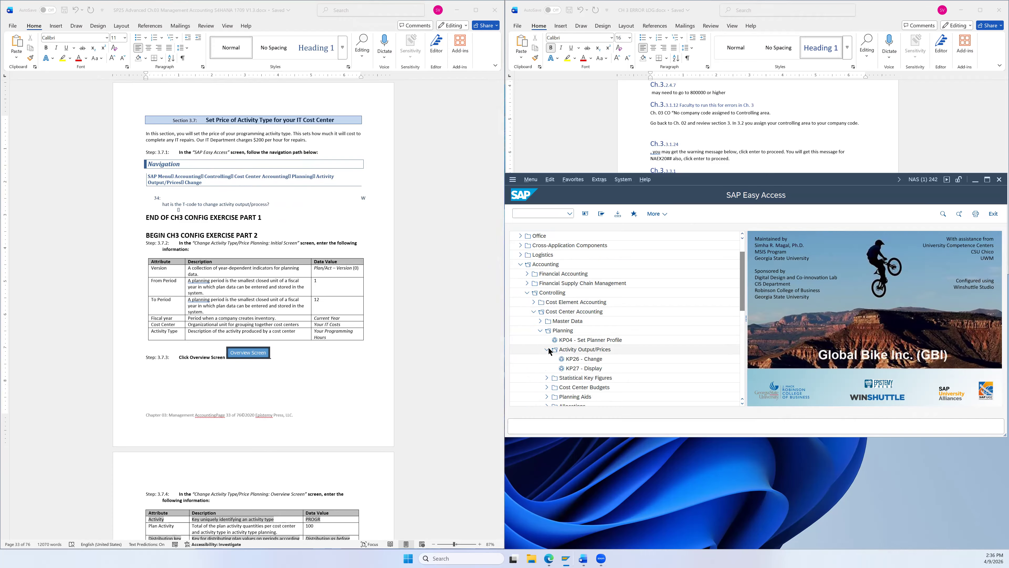
{"action": "left_click", "coordinate": [587, 360]}
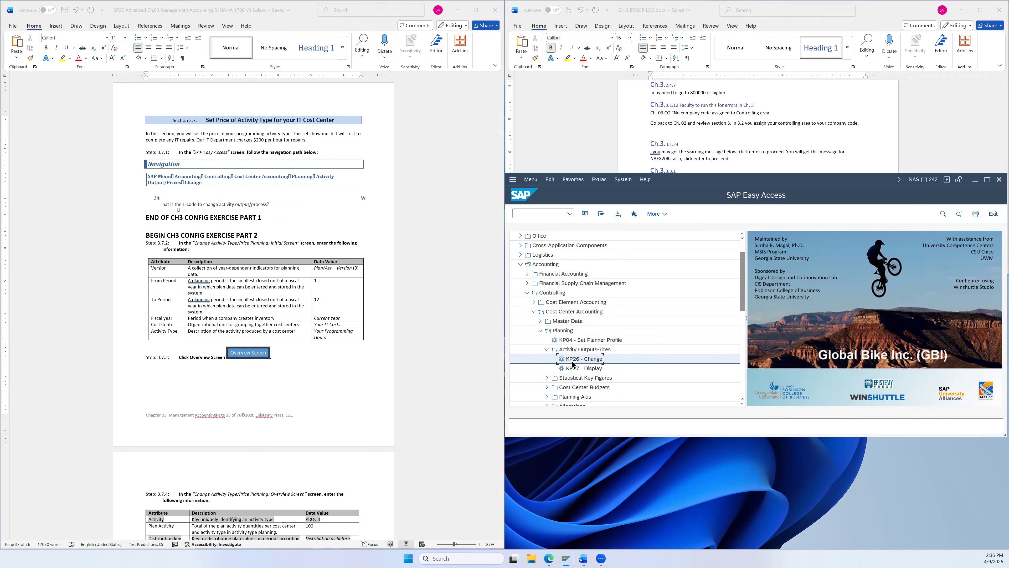
{"action": "double_click", "coordinate": [599, 360]}
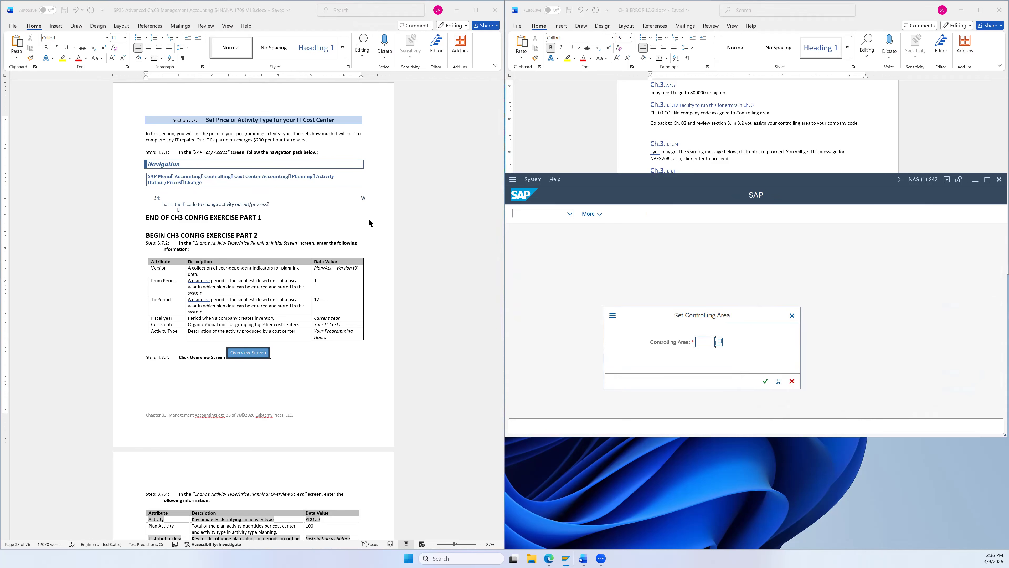
- Look up controlling area NA26 and set it as the controlling area
{"action": "scroll", "coordinate": [371, 218], "scroll_direction": "down", "scroll_amount": 2}
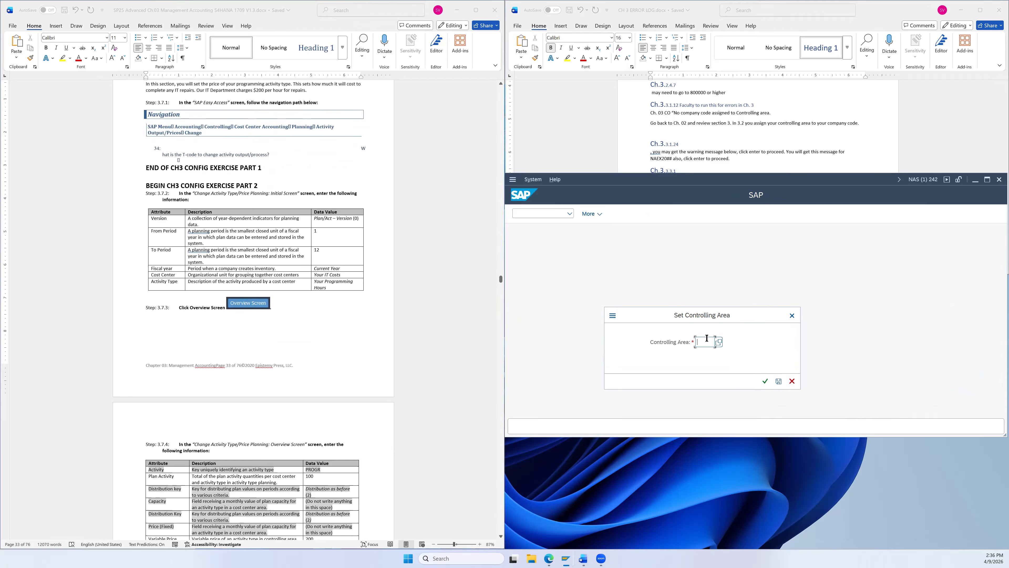
{"action": "left_click", "coordinate": [718, 341]}
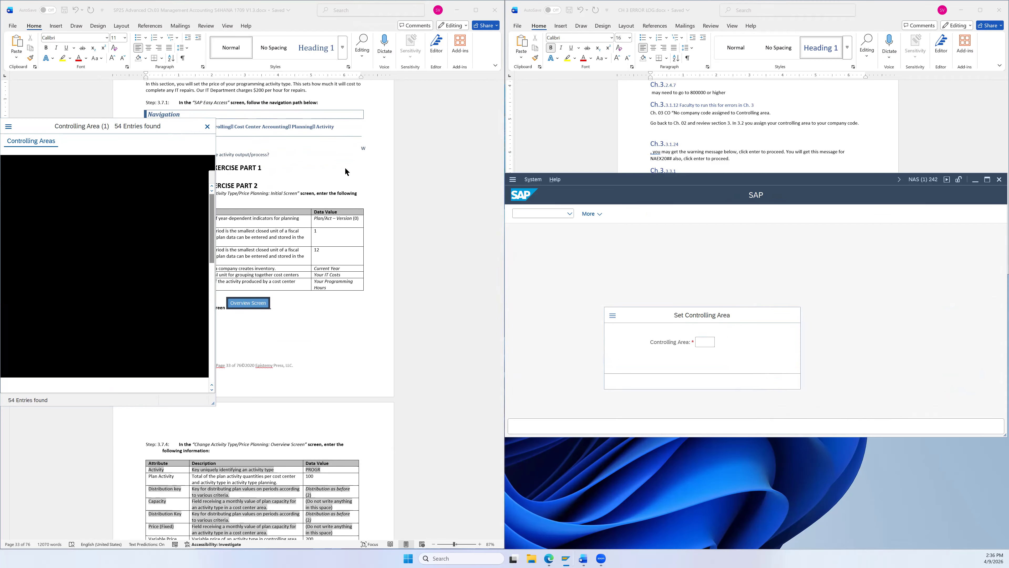
{"action": "scroll", "coordinate": [718, 305], "scroll_direction": "down", "scroll_amount": 10}
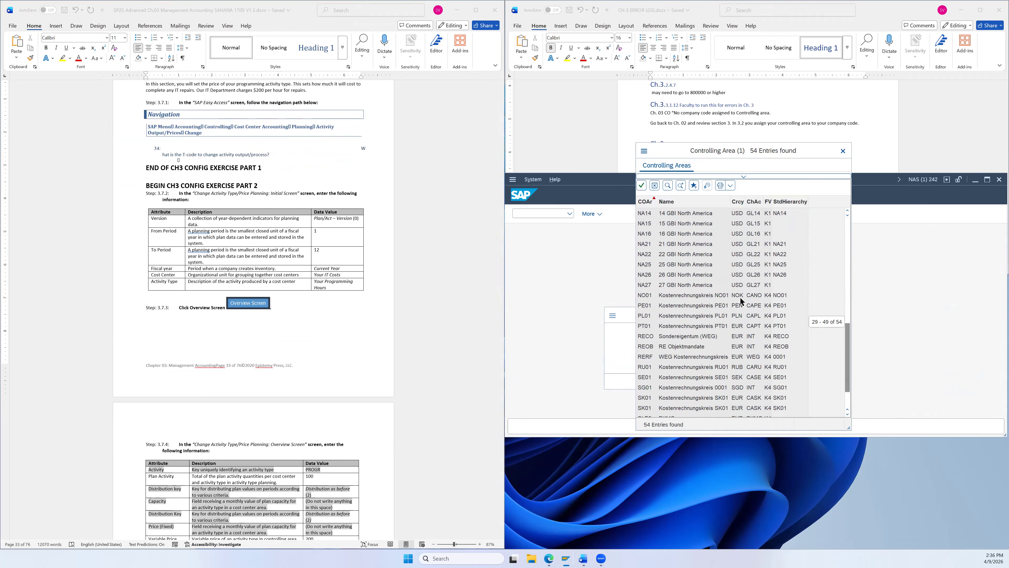
{"action": "scroll", "coordinate": [718, 305], "scroll_direction": "up", "scroll_amount": 1}
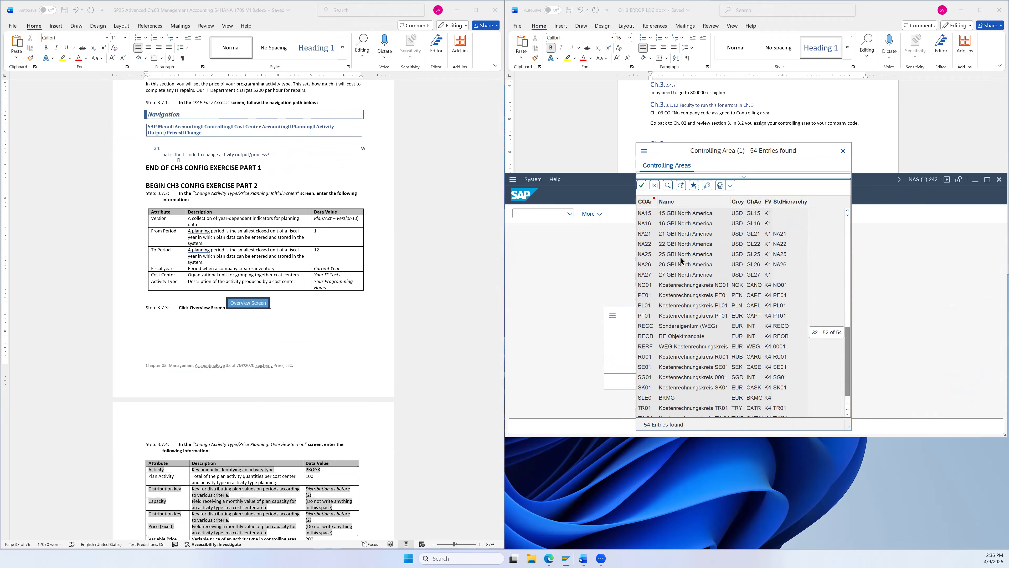
{"action": "scroll", "coordinate": [698, 280], "scroll_direction": "up", "scroll_amount": 1}
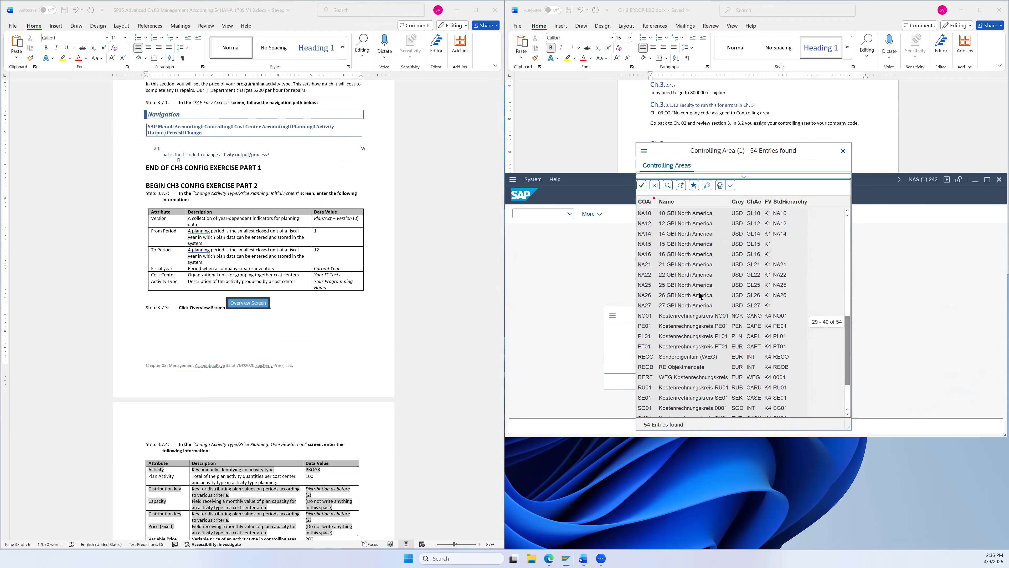
{"action": "left_click", "coordinate": [672, 297]}
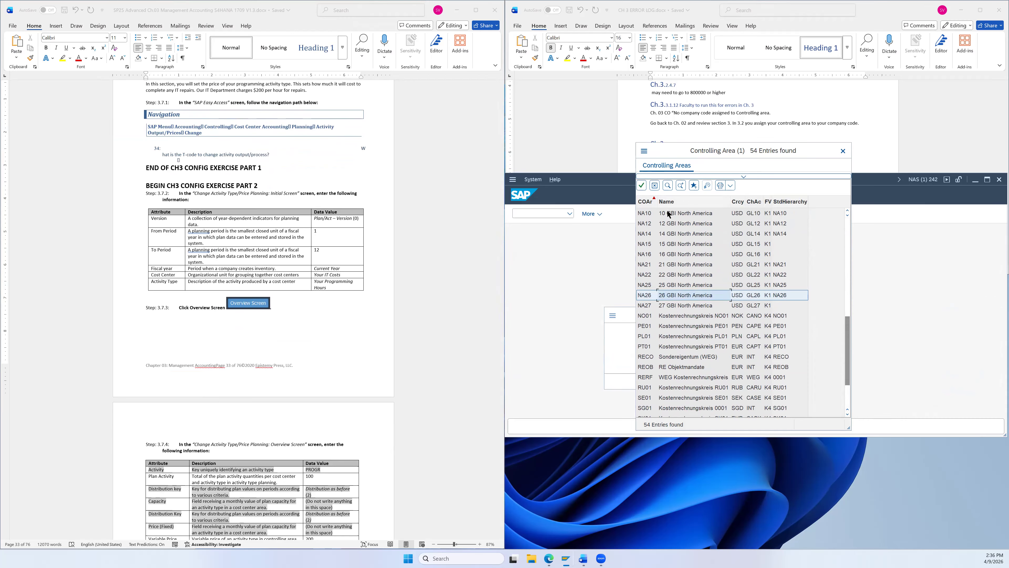
{"action": "double_click", "coordinate": [675, 294]}
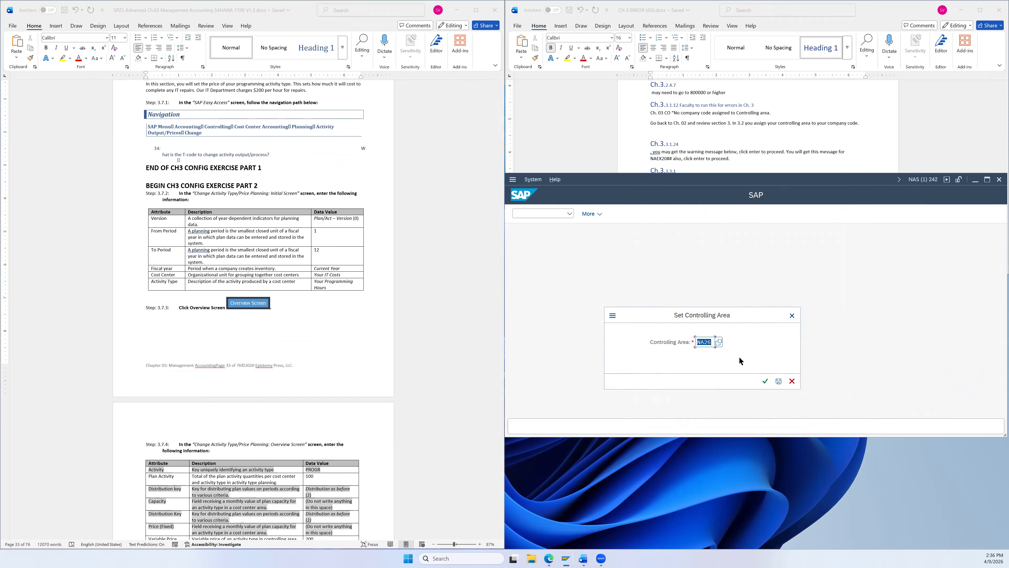
{"action": "left_click", "coordinate": [766, 381]}
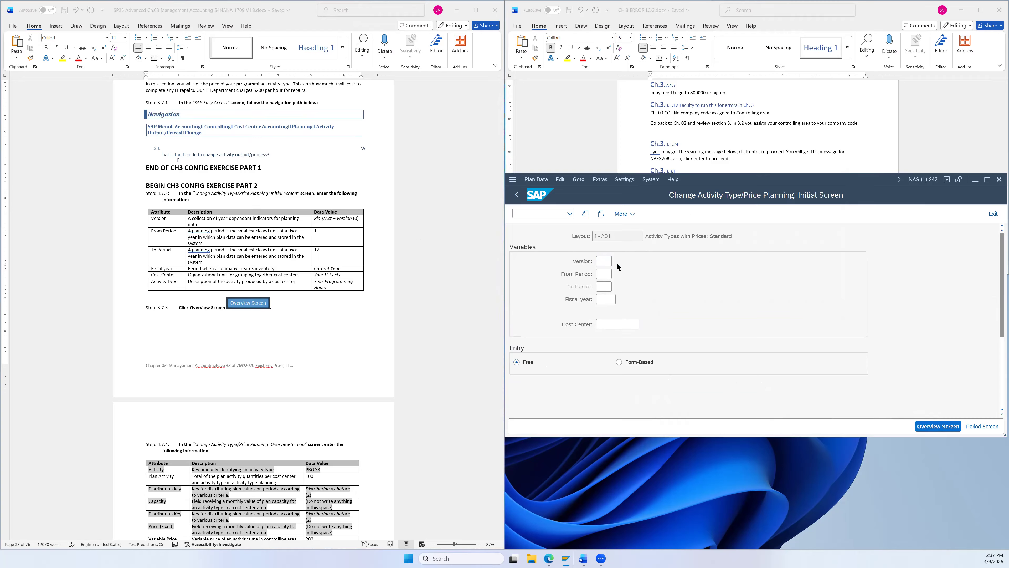
- Set the planning variables to version 0, from period 1 to period 12, fiscal year 2026
{"action": "key", "text": "F4"}
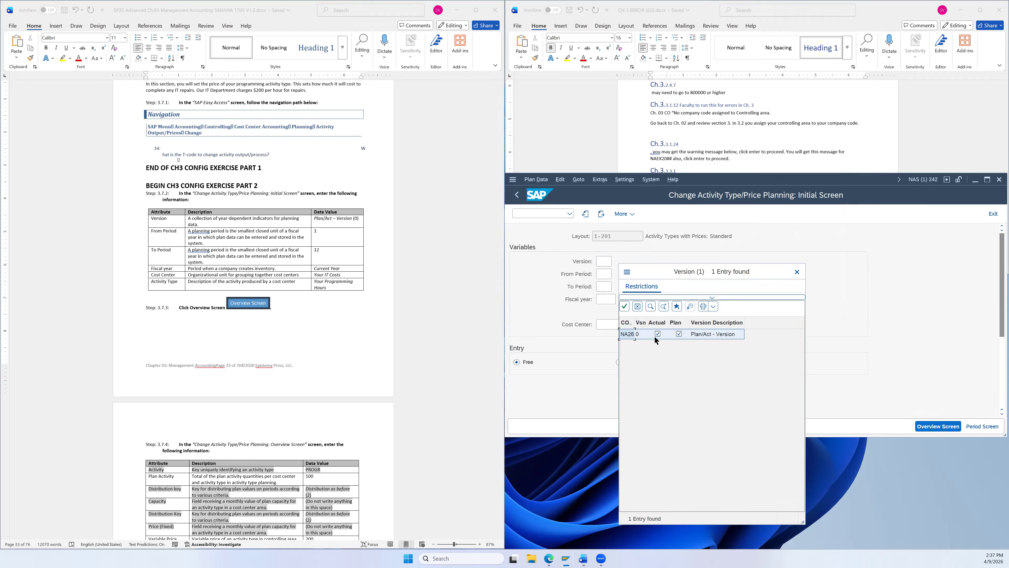
{"action": "double_click", "coordinate": [706, 333]}
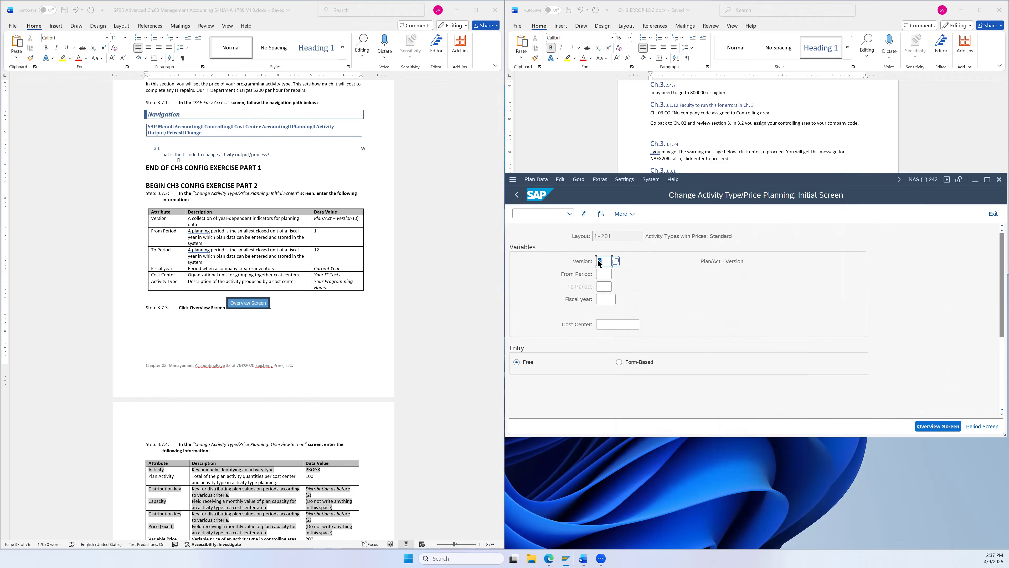
{"action": "left_click", "coordinate": [602, 275]}
{"action": "type", "text": "1"}
{"action": "left_click", "coordinate": [606, 286]}
{"action": "left_click", "coordinate": [602, 287]}
{"action": "type", "text": "12"}
{"action": "left_click", "coordinate": [605, 299]}
{"action": "type", "text": "2026"}
- Search the cost centers and choose NAIT1026 (26 IT COSTS) as the planning cost center
{"action": "left_click", "coordinate": [606, 324]}
{"action": "left_click", "coordinate": [645, 324]}
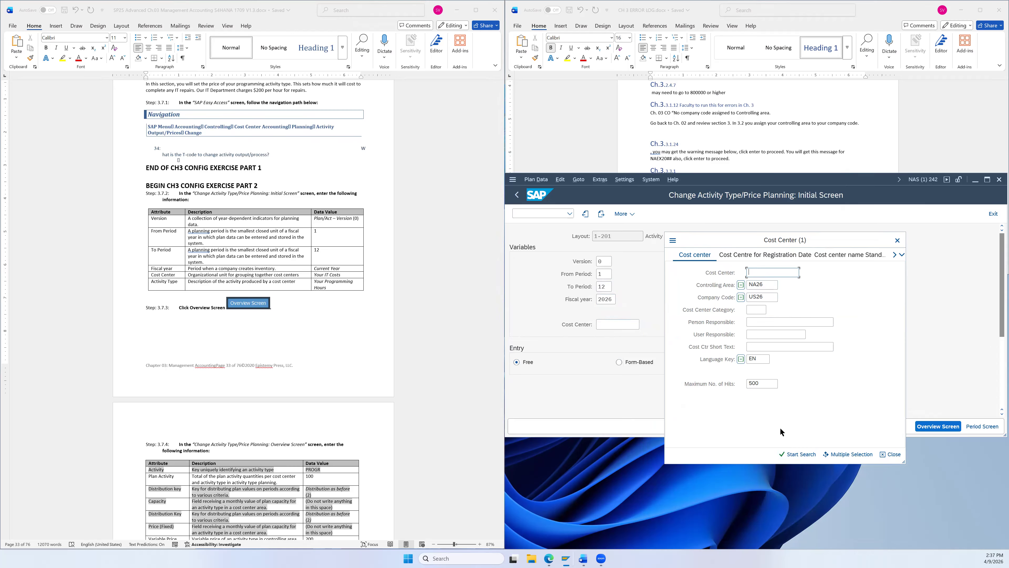
{"action": "left_click", "coordinate": [796, 458]}
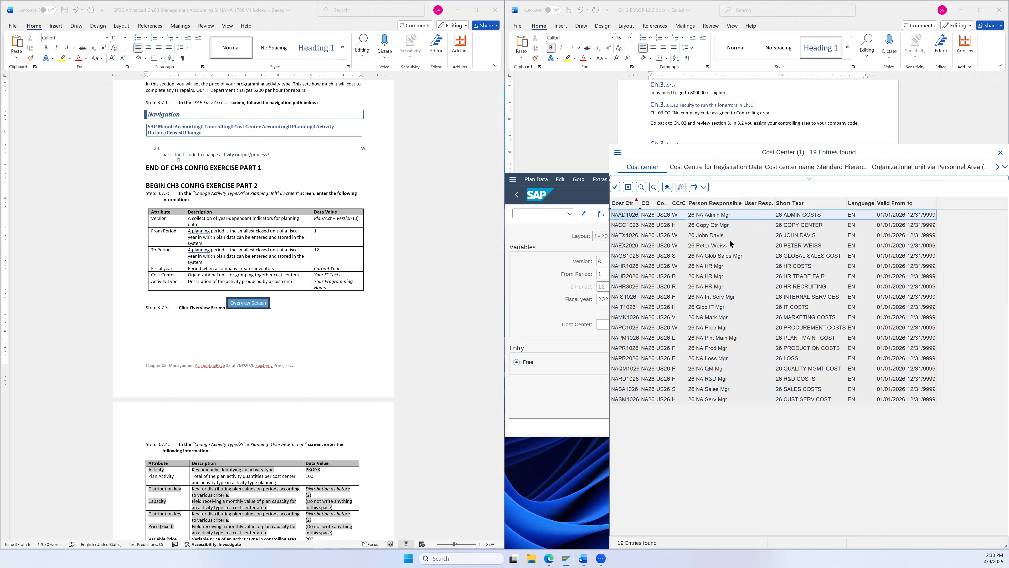
{"action": "left_click", "coordinate": [791, 307]}
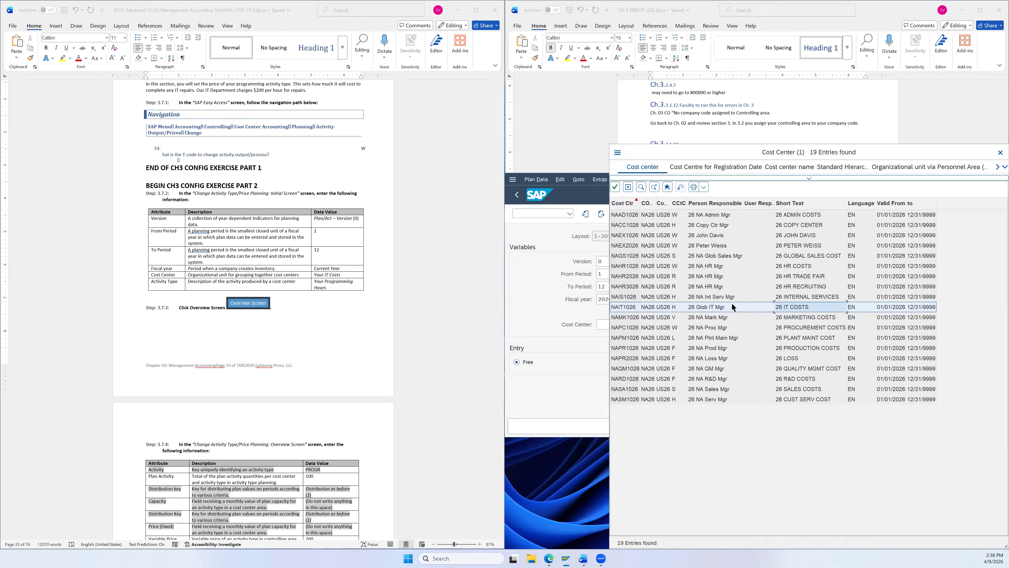
{"action": "double_click", "coordinate": [794, 309]}
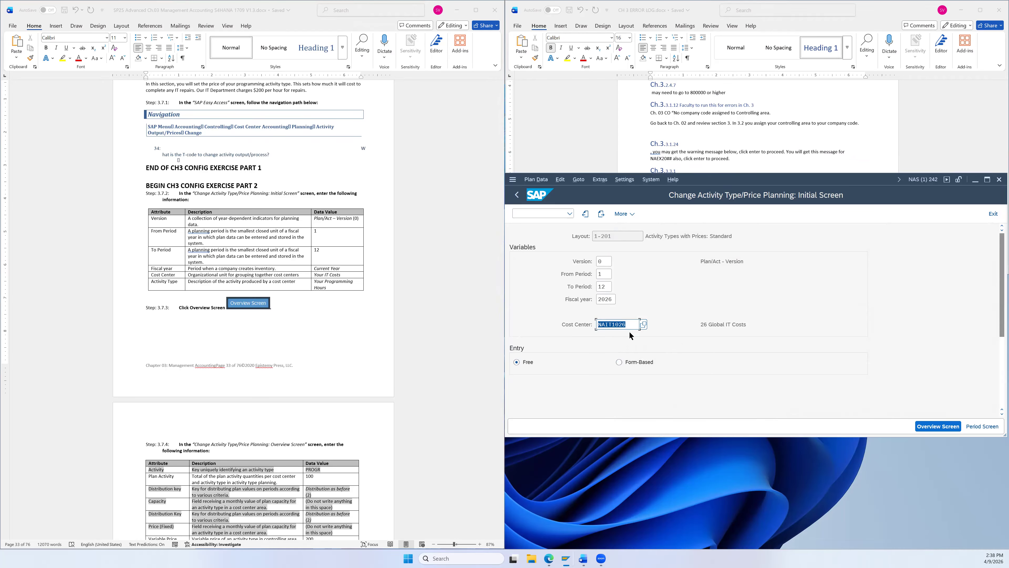
- Enlarge the SAP window to full screen height beside the instructions so all planning variables fit, including Activity Type
{"action": "scroll", "coordinate": [783, 317], "scroll_direction": "down", "scroll_amount": 1}
{"action": "scroll", "coordinate": [783, 318], "scroll_direction": "up", "scroll_amount": 2}
{"action": "scroll", "coordinate": [783, 317], "scroll_direction": "down", "scroll_amount": 1}
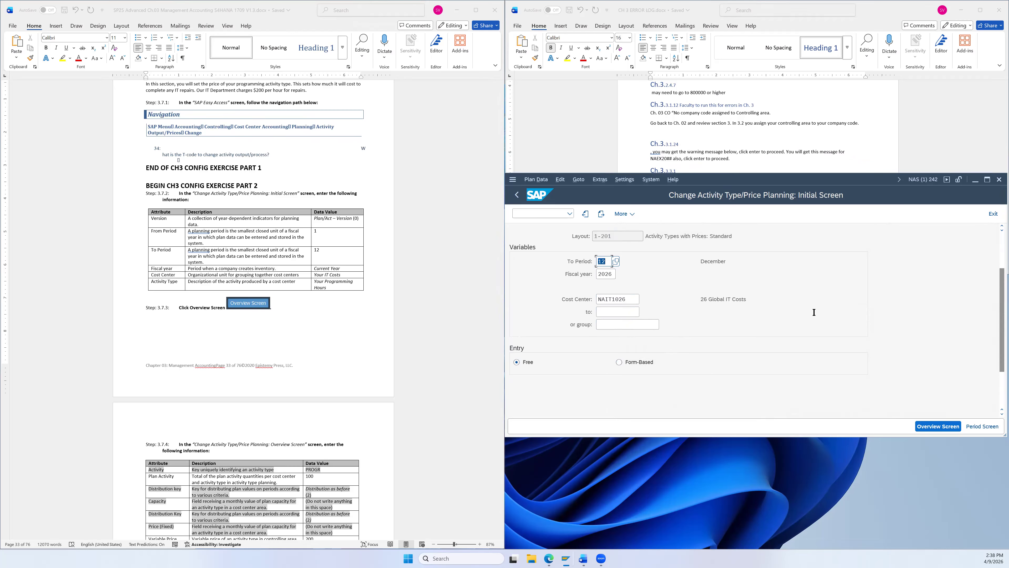
{"action": "scroll", "coordinate": [664, 307], "scroll_direction": "down", "scroll_amount": 2}
{"action": "left_click", "coordinate": [602, 299]}
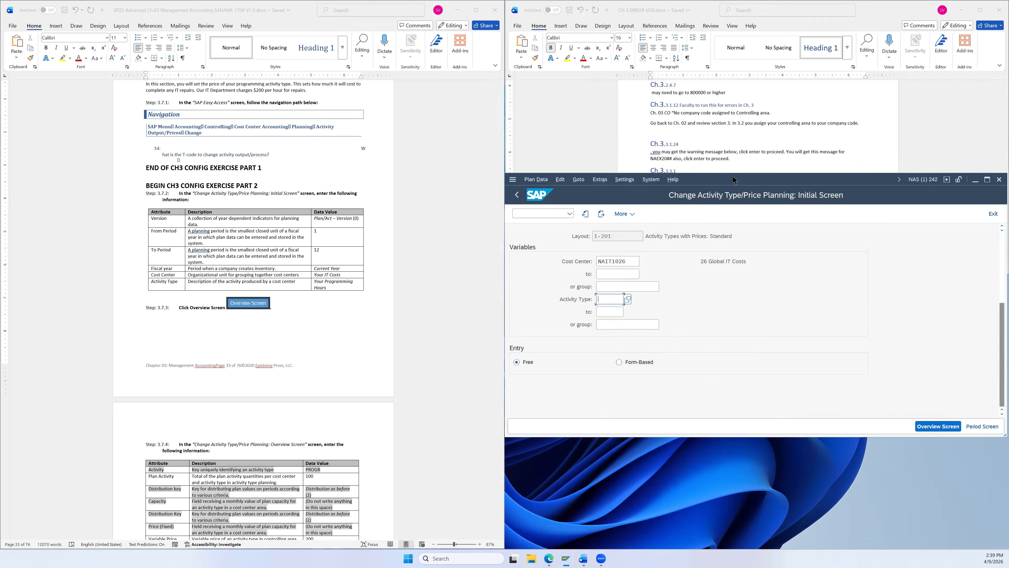
{"action": "left_click_drag", "start_coordinate": [774, 195], "coordinate": [776, 124]}
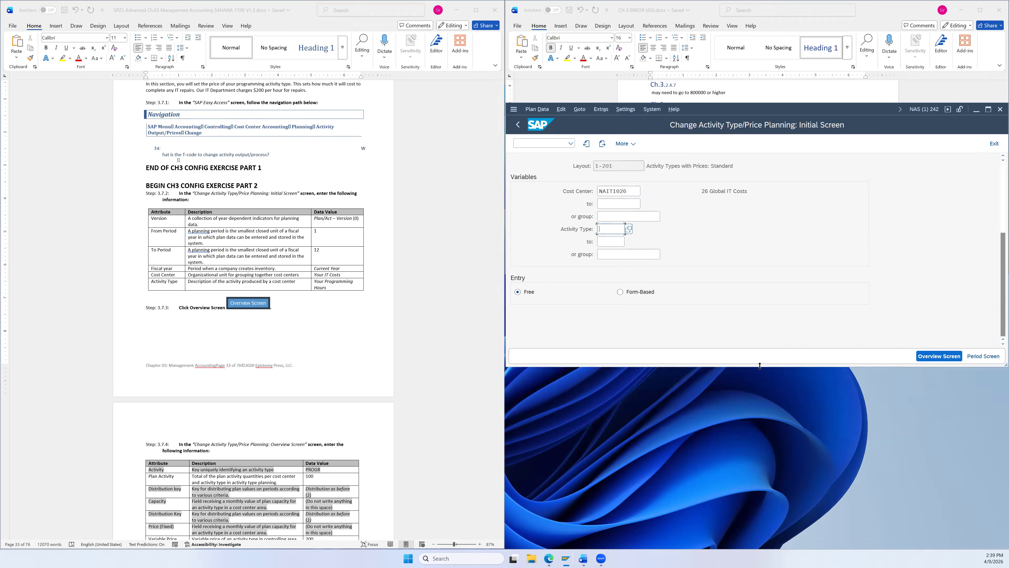
{"action": "left_click_drag", "start_coordinate": [760, 366], "coordinate": [760, 533]}
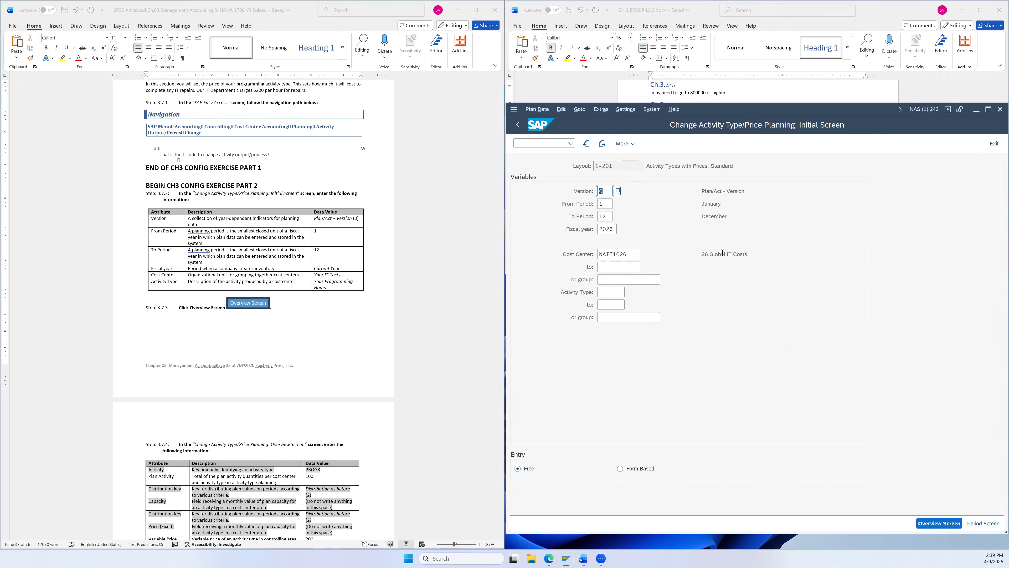
{"action": "left_click_drag", "start_coordinate": [733, 113], "coordinate": [1008, 167]}
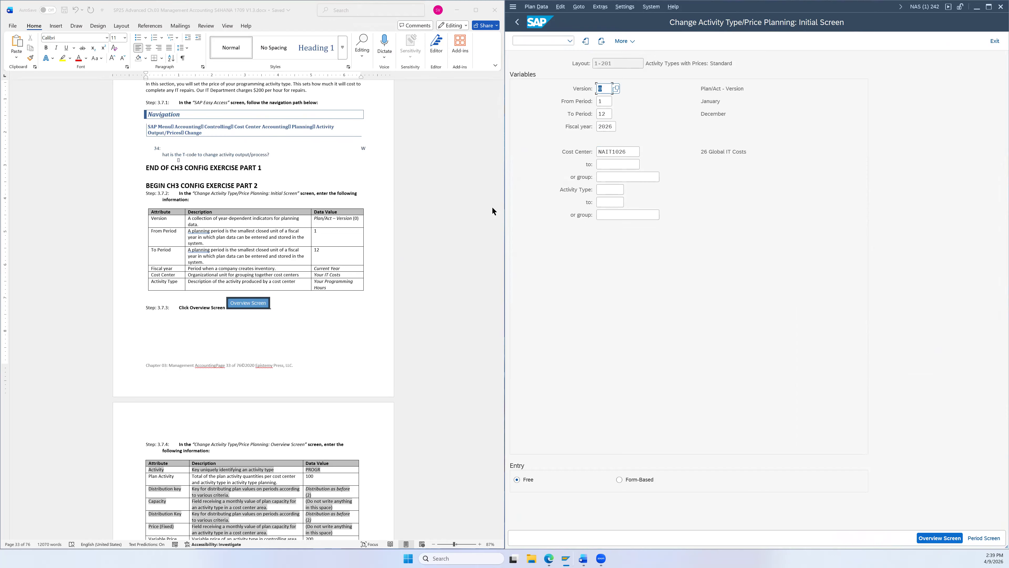
- Search the activity types and choose PROGR (26 PROGRAMMING HOURS) as the activity type
{"action": "left_click", "coordinate": [622, 190]}
{"action": "left_click", "coordinate": [628, 190]}
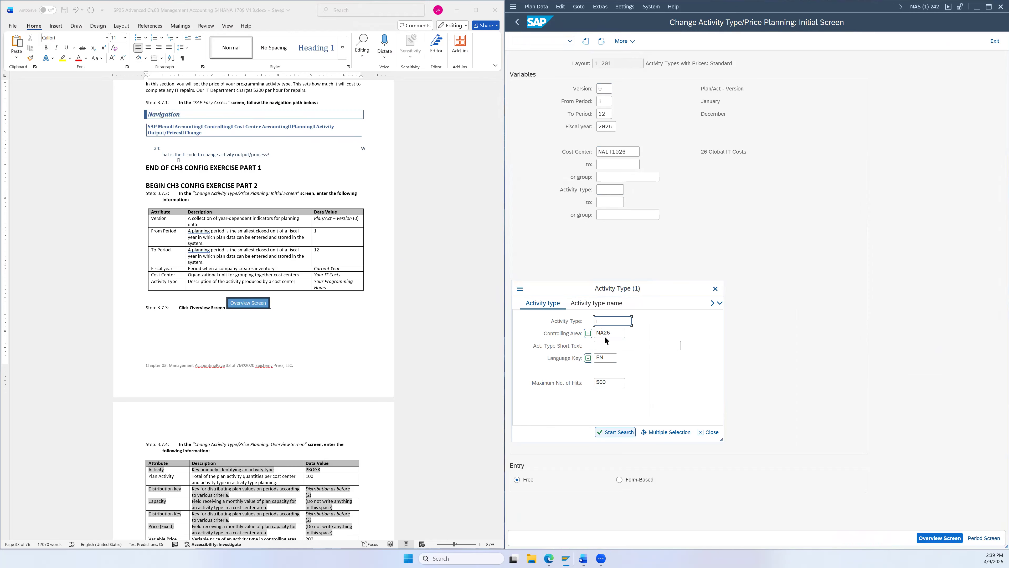
{"action": "left_click", "coordinate": [611, 433]}
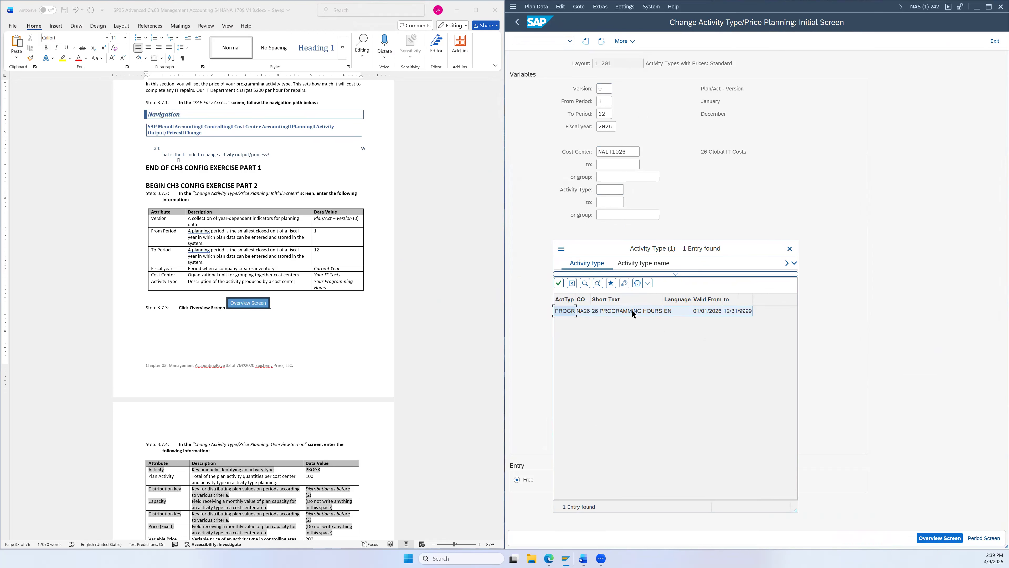
{"action": "double_click", "coordinate": [612, 311]}
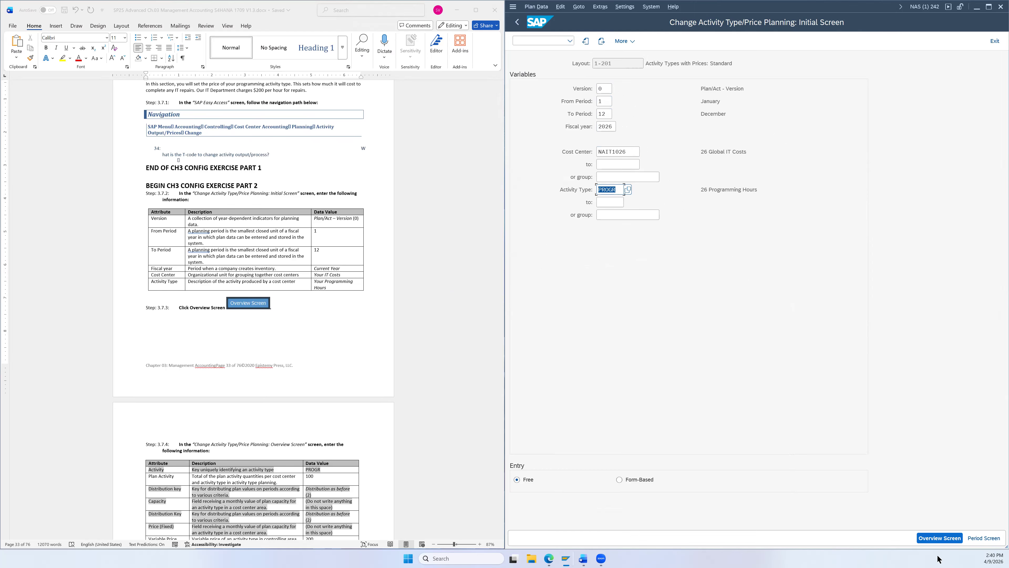
- Open the activity price planning overview screen and consult step 3.7.4 of the instructions for its values
{"action": "left_click", "coordinate": [940, 539]}
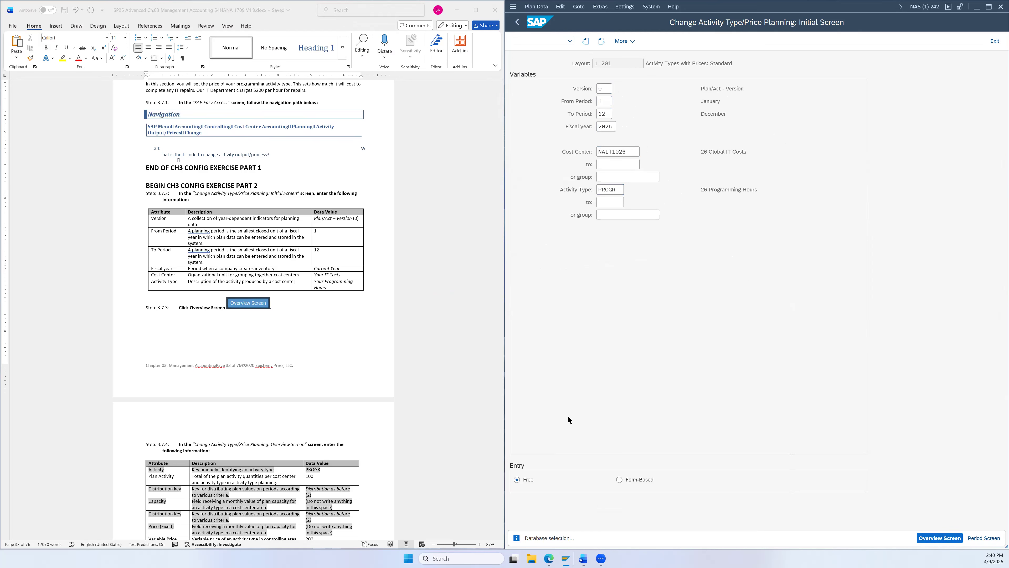
{"action": "scroll", "coordinate": [364, 307], "scroll_direction": "down", "scroll_amount": 5}
{"action": "scroll", "coordinate": [366, 308], "scroll_direction": "down", "scroll_amount": 2}
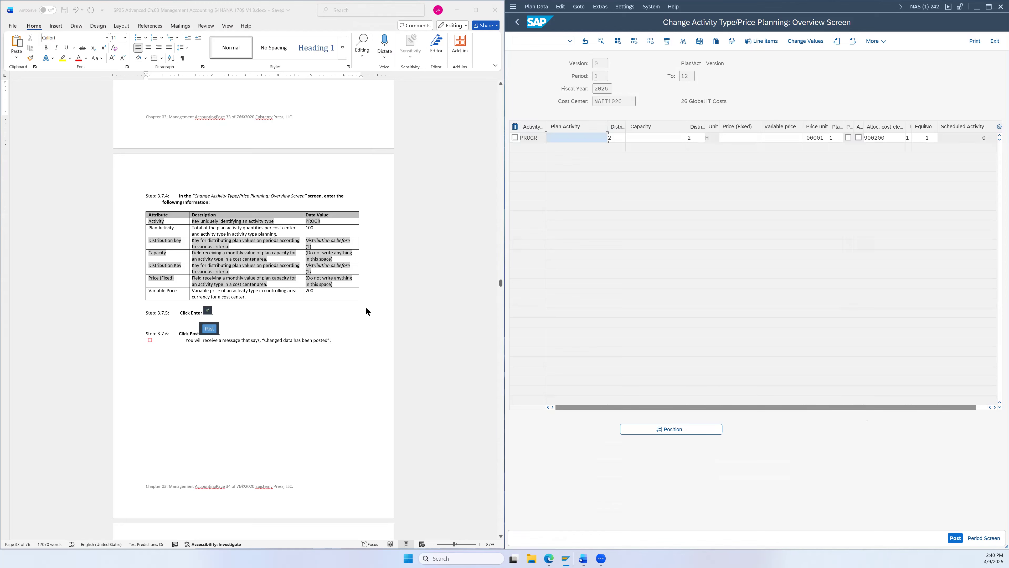
- Enter a plan activity of 100 and a variable price of 200 for PROGR, and post the planning data
{"action": "scroll", "coordinate": [373, 306], "scroll_direction": "up", "scroll_amount": 3}
{"action": "scroll", "coordinate": [380, 309], "scroll_direction": "down", "scroll_amount": 4}
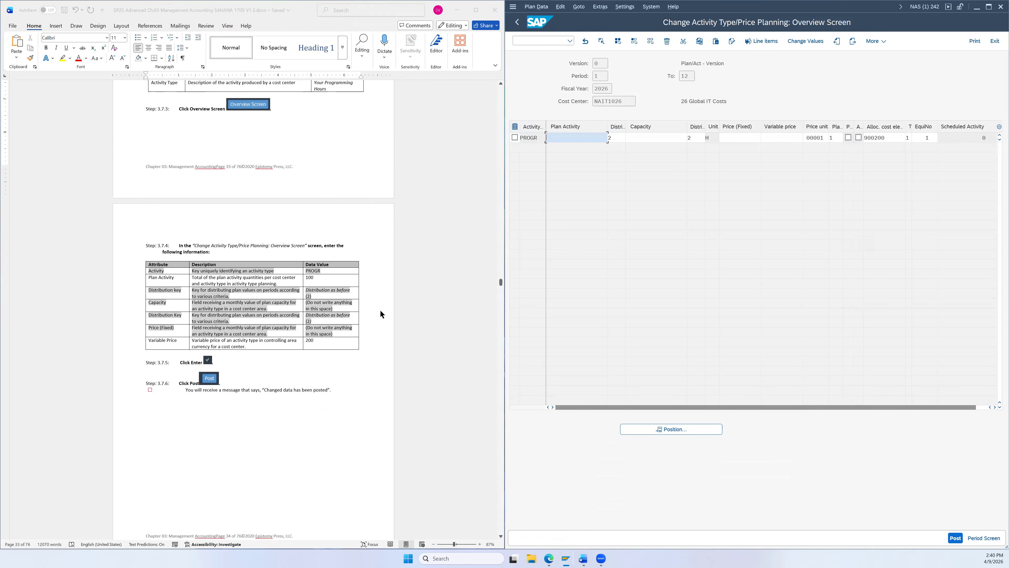
{"action": "scroll", "coordinate": [388, 316], "scroll_direction": "down", "scroll_amount": 2}
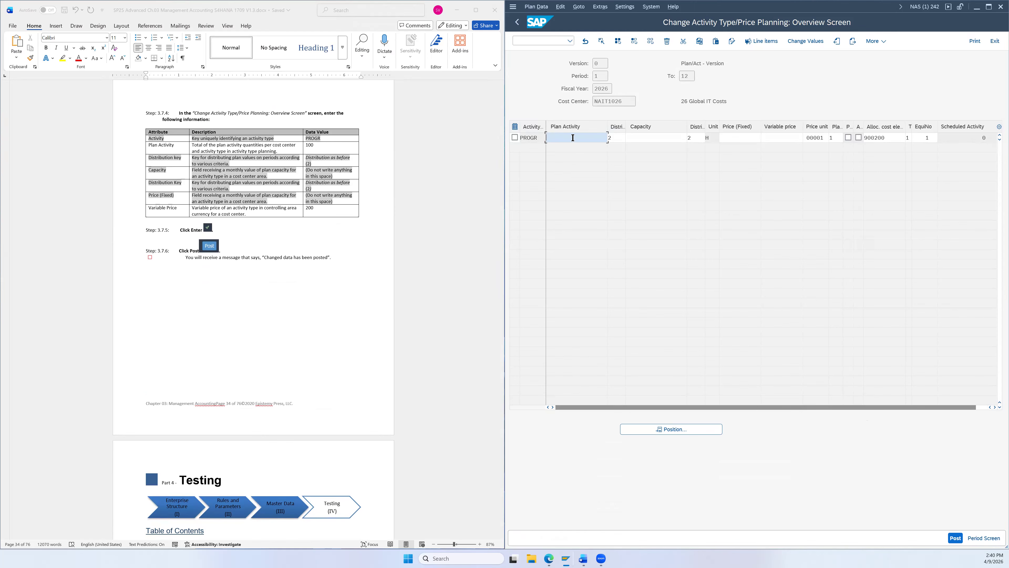
{"action": "type", "text": "100"}
{"action": "left_click", "coordinate": [785, 137]}
{"action": "type", "text": "200"}
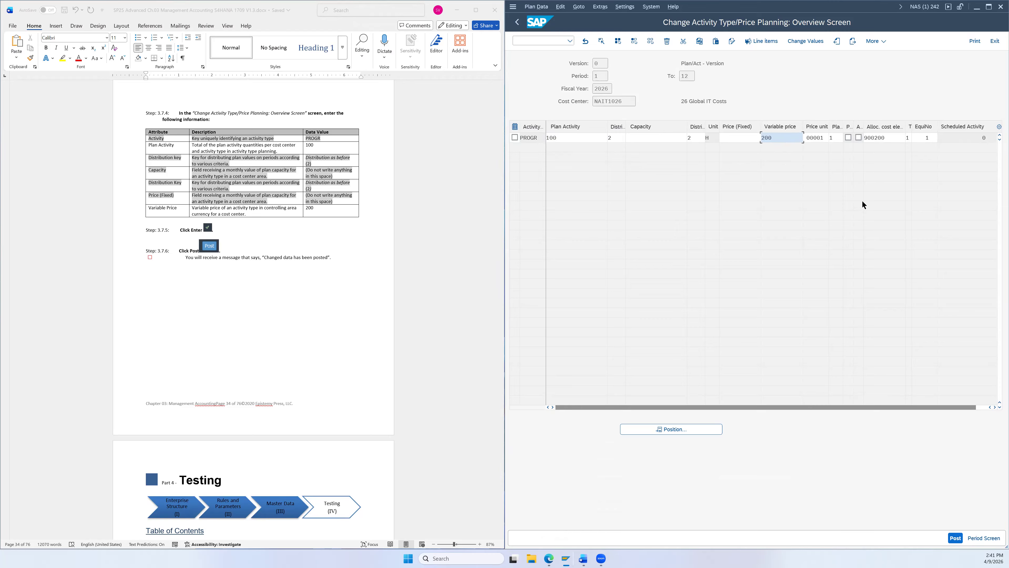
{"action": "key", "text": "Return"}
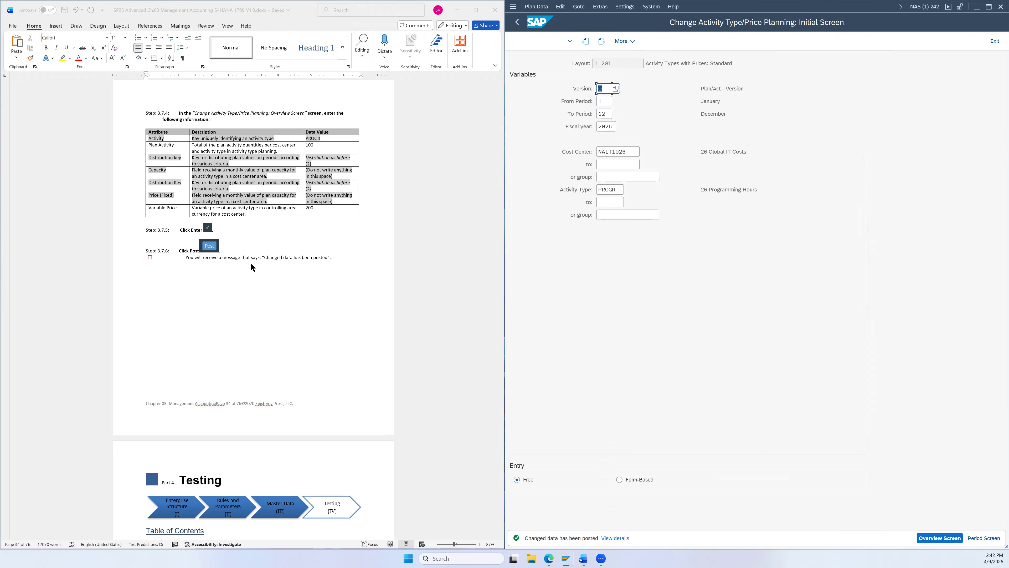
- Read on in the instructions through the Part 4 Testing contents to Section 4.1, Create Distribution Cycle
{"action": "scroll", "coordinate": [309, 246], "scroll_direction": "down", "scroll_amount": 6}
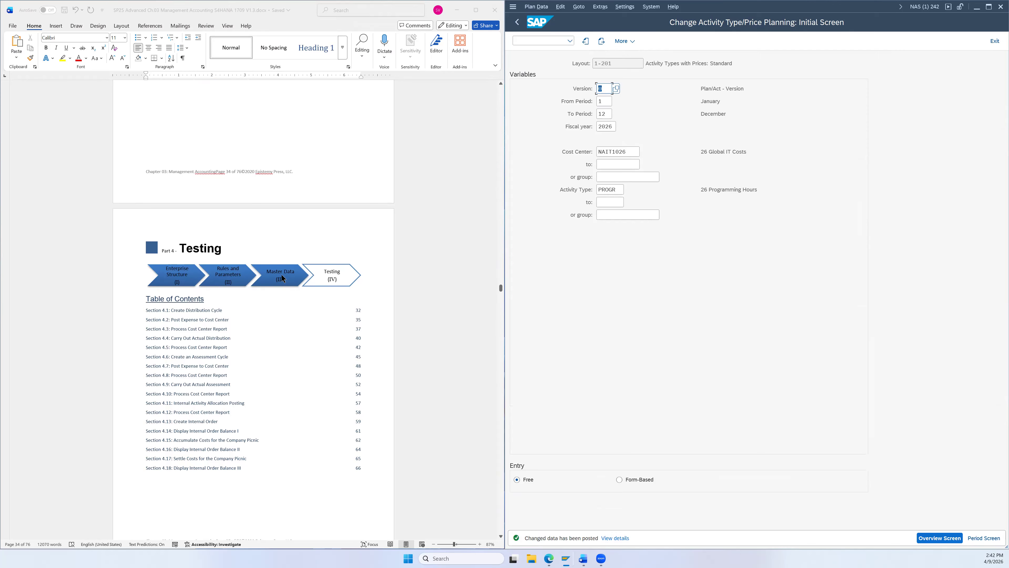
{"action": "scroll", "coordinate": [271, 254], "scroll_direction": "down", "scroll_amount": 2}
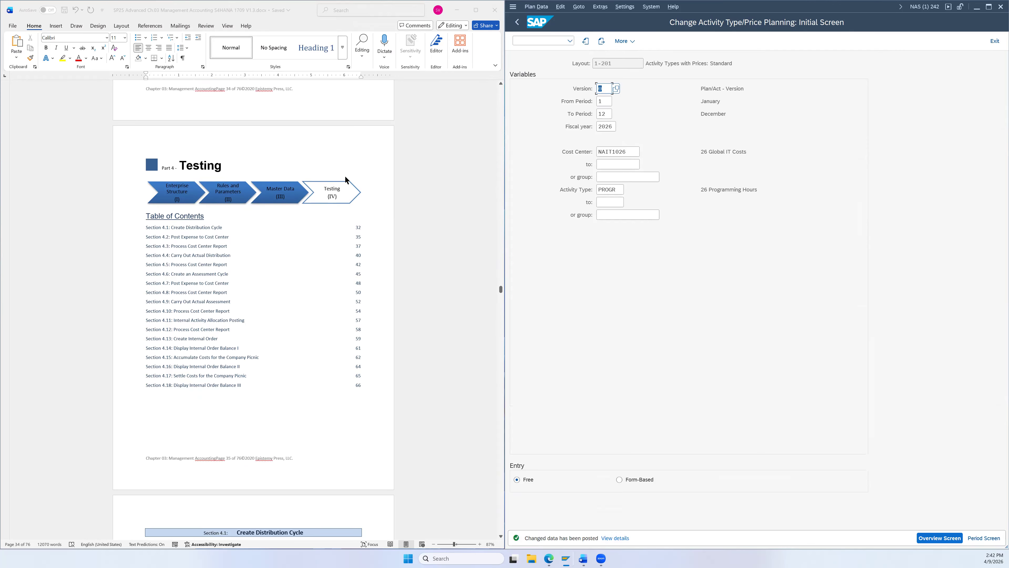
{"action": "scroll", "coordinate": [342, 282], "scroll_direction": "down", "scroll_amount": 2}
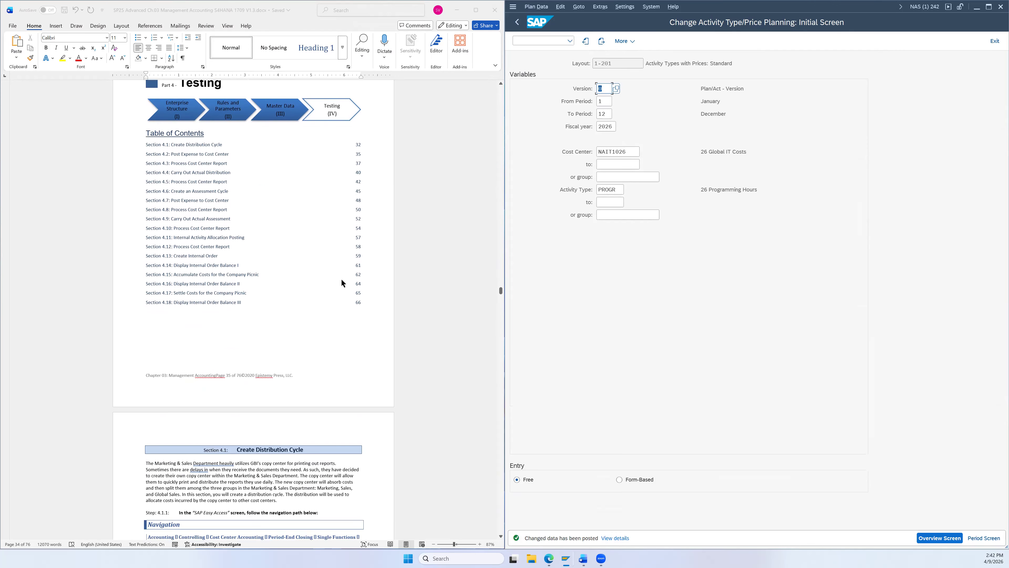
{"action": "scroll", "coordinate": [343, 285], "scroll_direction": "down", "scroll_amount": 2}
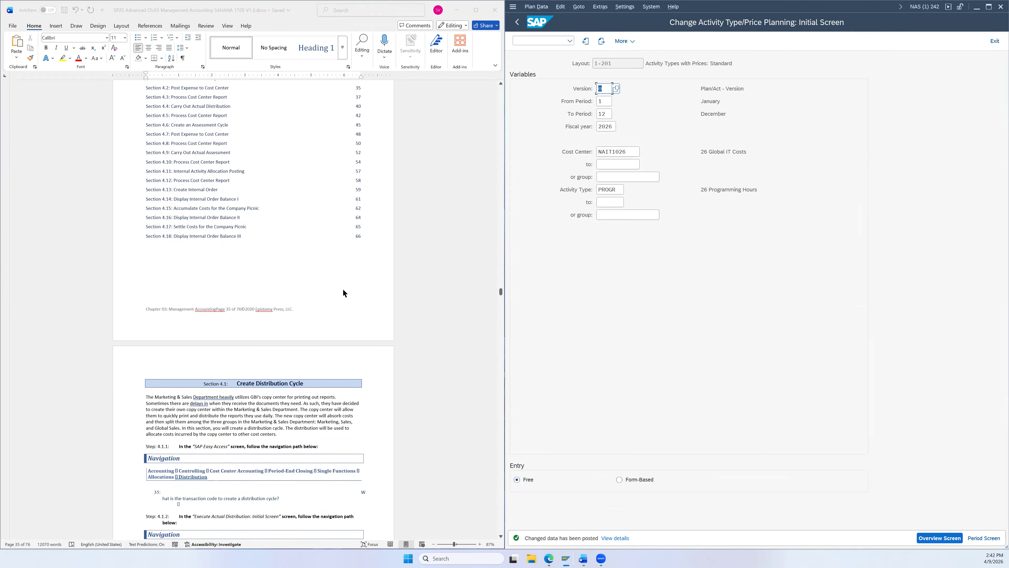
{"action": "scroll", "coordinate": [339, 295], "scroll_direction": "down", "scroll_amount": 2}
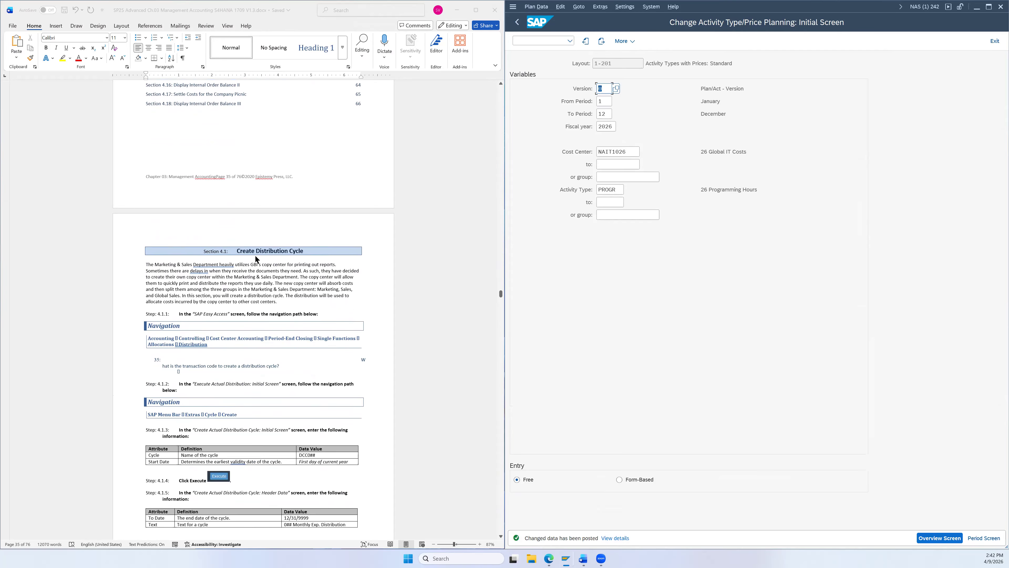
{"action": "scroll", "coordinate": [302, 265], "scroll_direction": "down", "scroll_amount": 2}
{"action": "scroll", "coordinate": [320, 259], "scroll_direction": "down", "scroll_amount": 1}
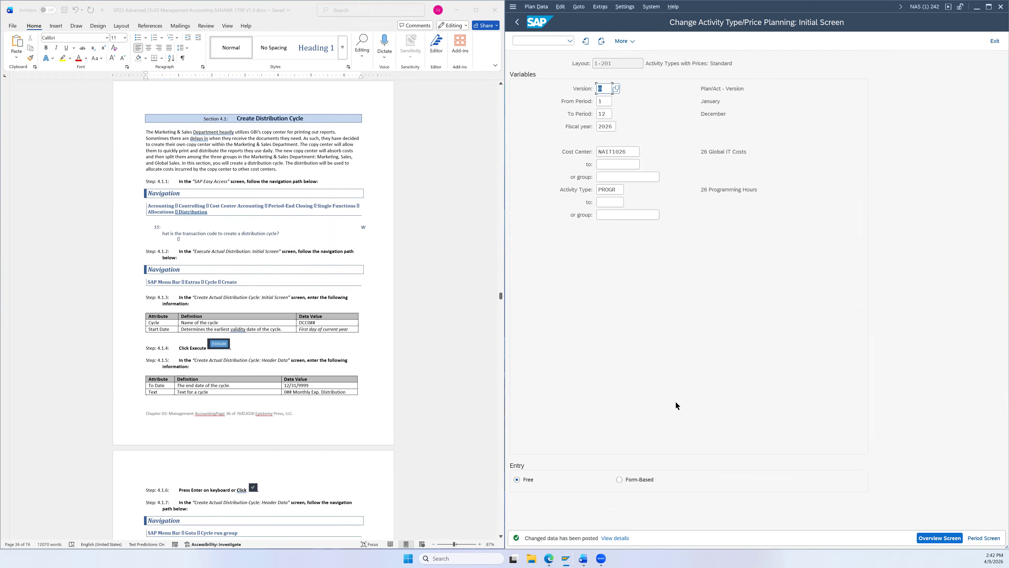
- Open a new SAP GUI window and close the finished activity price planning window
{"action": "left_click", "coordinate": [515, 7]}
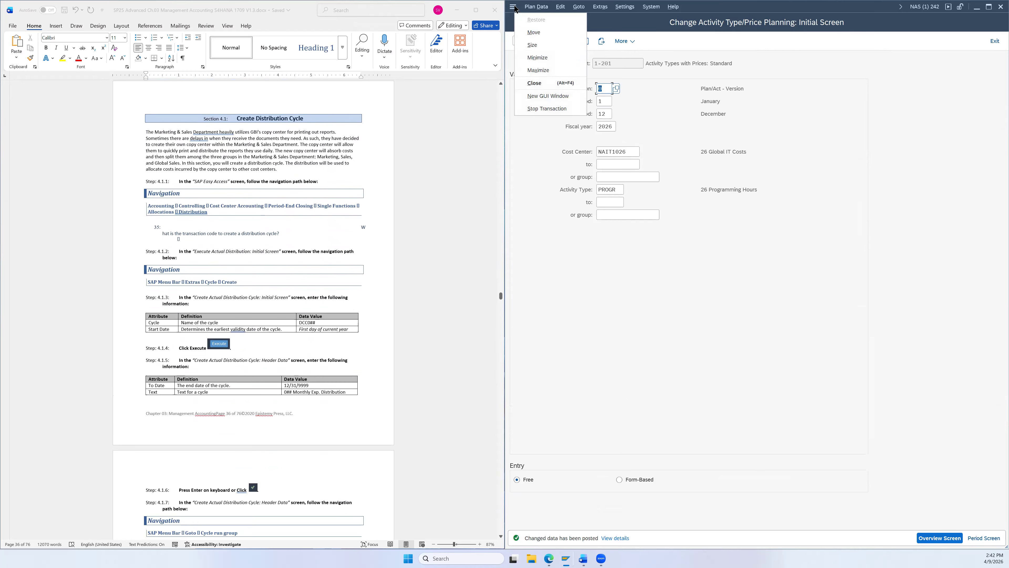
{"action": "left_click", "coordinate": [537, 96]}
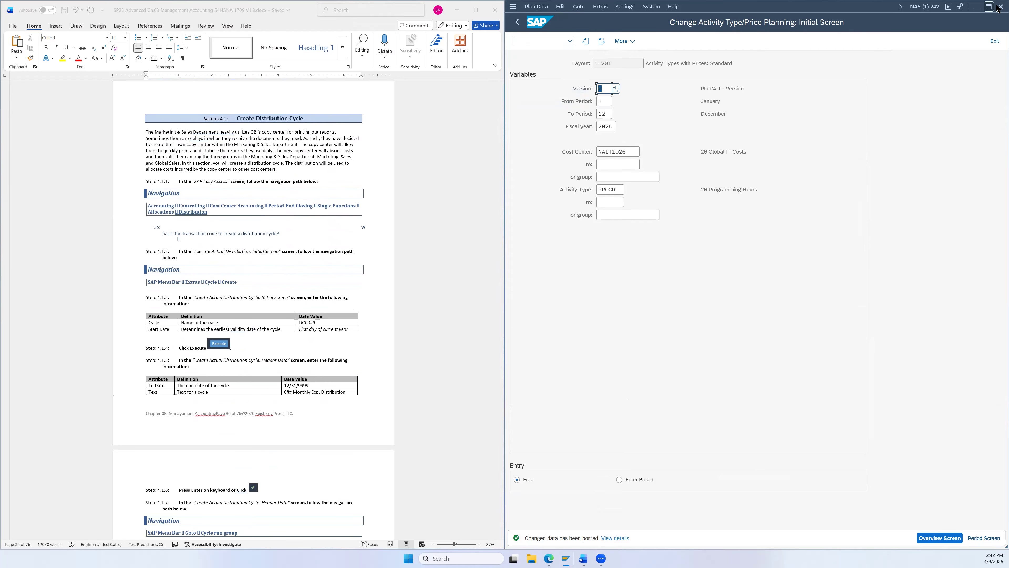
{"action": "left_click", "coordinate": [1001, 7]}
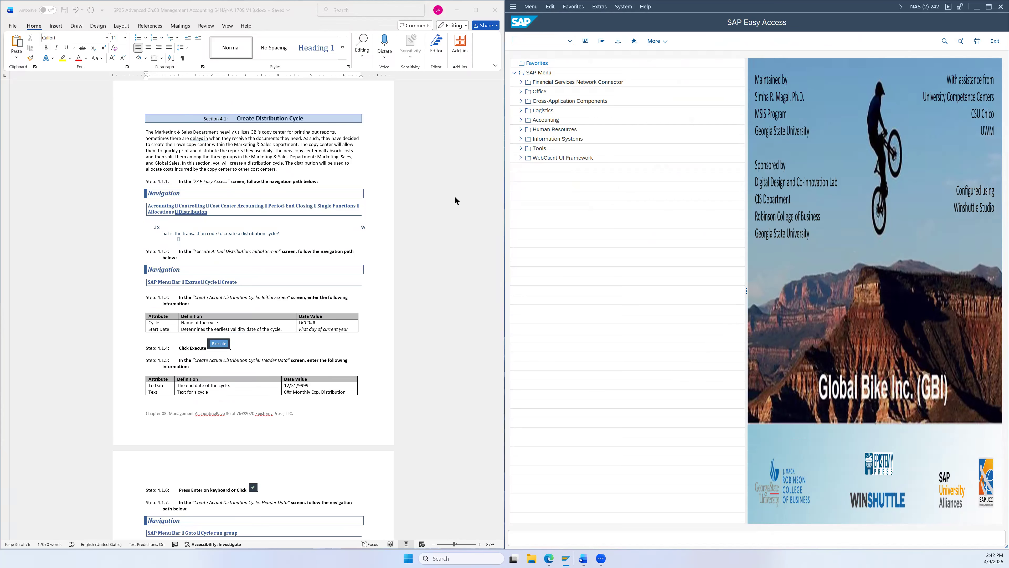
- Open the KSV5 Distribution transaction among the period-end closing allocations of Cost Center Accounting
{"action": "scroll", "coordinate": [455, 192], "scroll_direction": "down", "scroll_amount": 2}
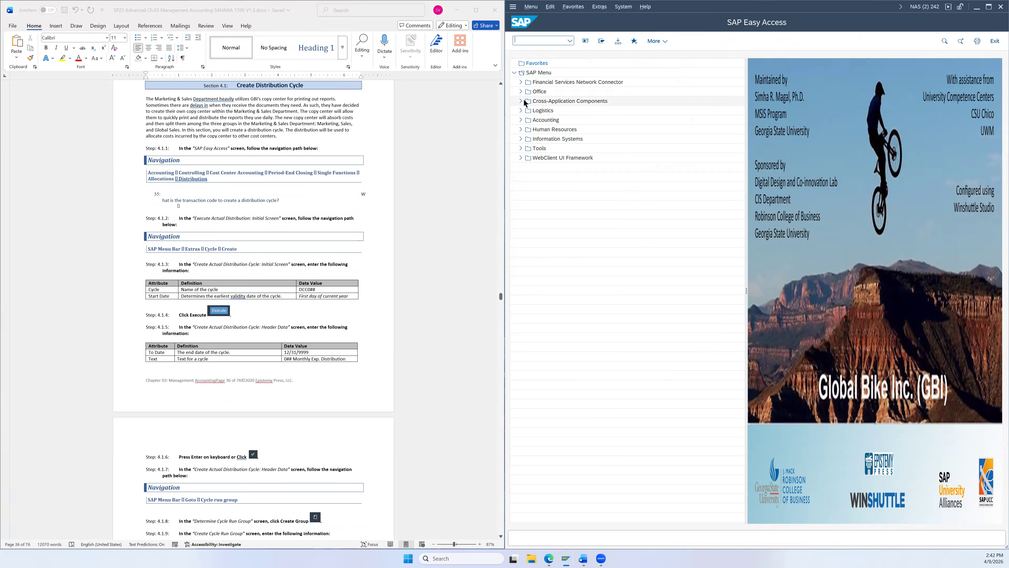
{"action": "left_click", "coordinate": [520, 118]}
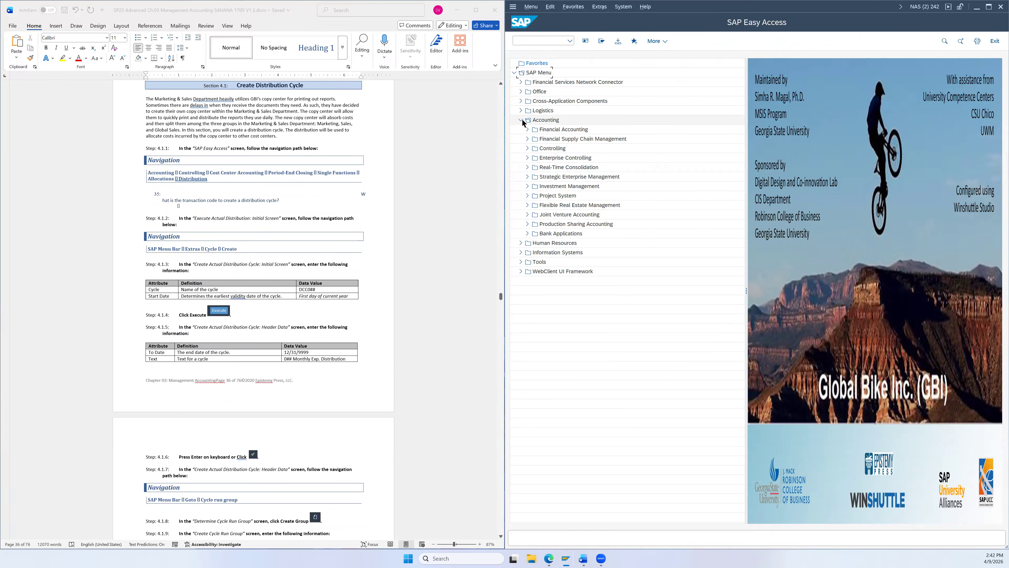
{"action": "left_click", "coordinate": [529, 148]}
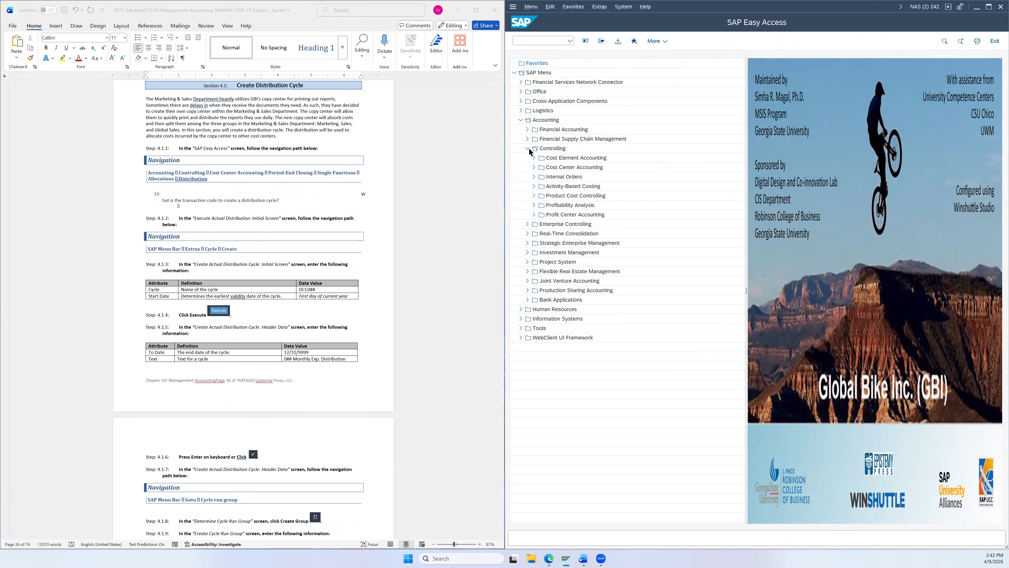
{"action": "left_click", "coordinate": [534, 167]}
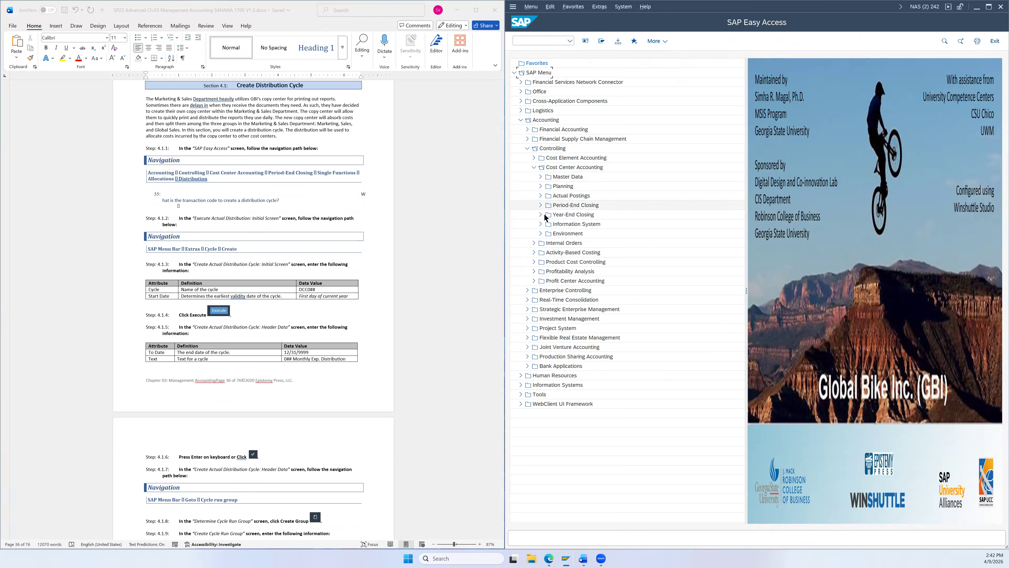
{"action": "left_click", "coordinate": [540, 205]}
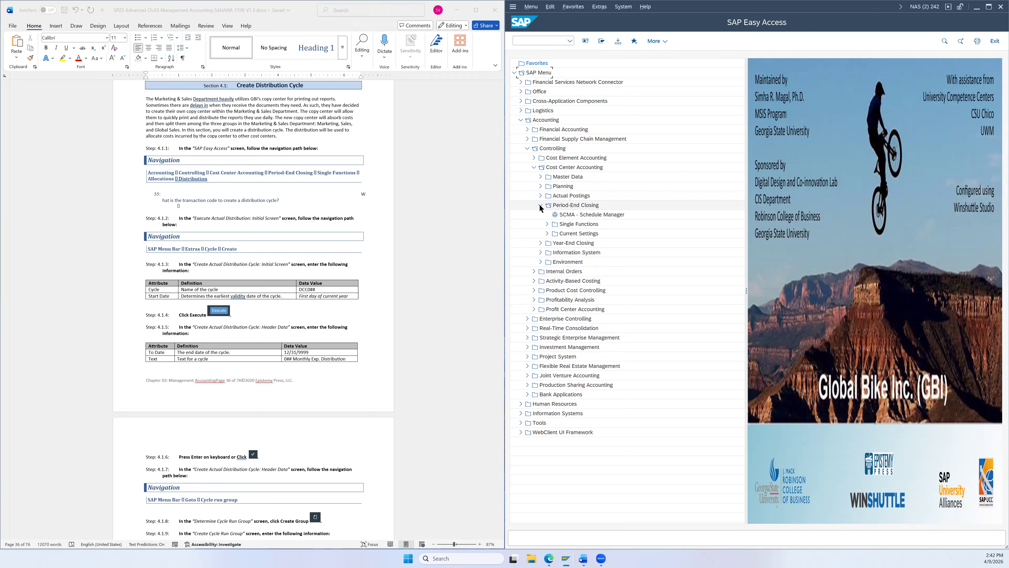
{"action": "left_click", "coordinate": [547, 224]}
{"action": "left_click", "coordinate": [553, 252]}
{"action": "left_click", "coordinate": [583, 270]}
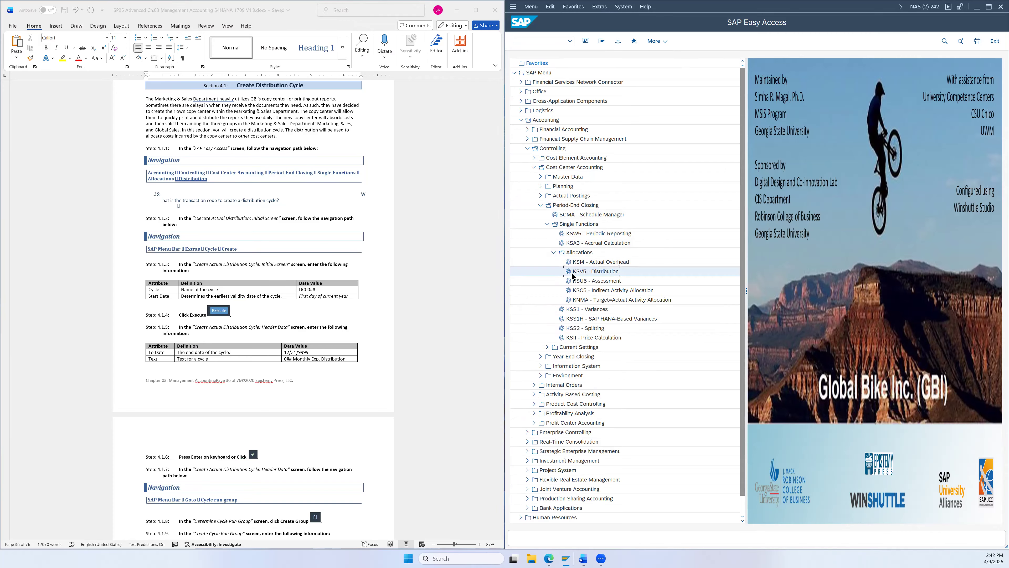
{"action": "double_click", "coordinate": [597, 272]}
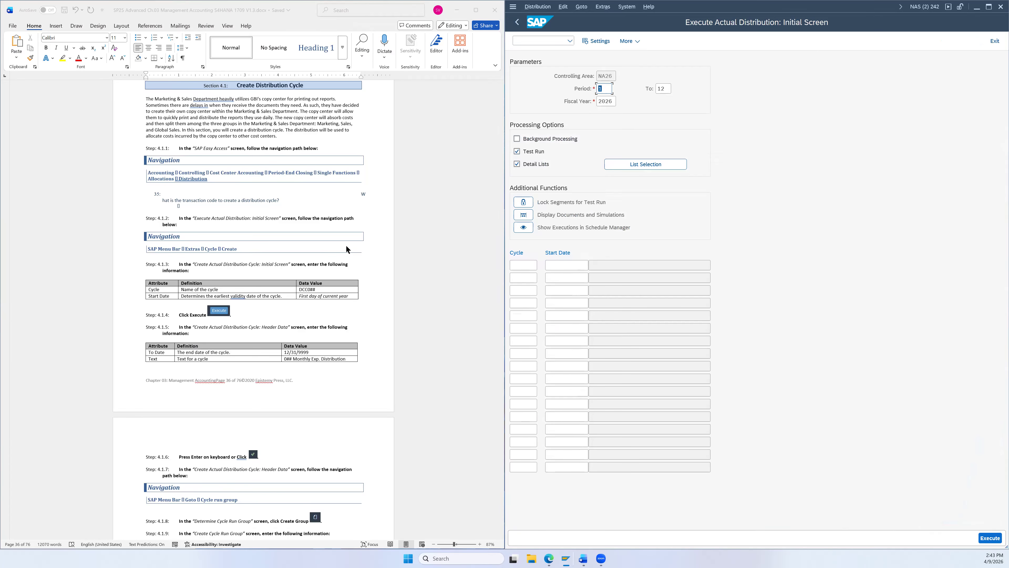
- Consult step 4.1.2 of the instructions and start creating a new actual distribution cycle
{"action": "scroll", "coordinate": [346, 249], "scroll_direction": "down", "scroll_amount": 1}
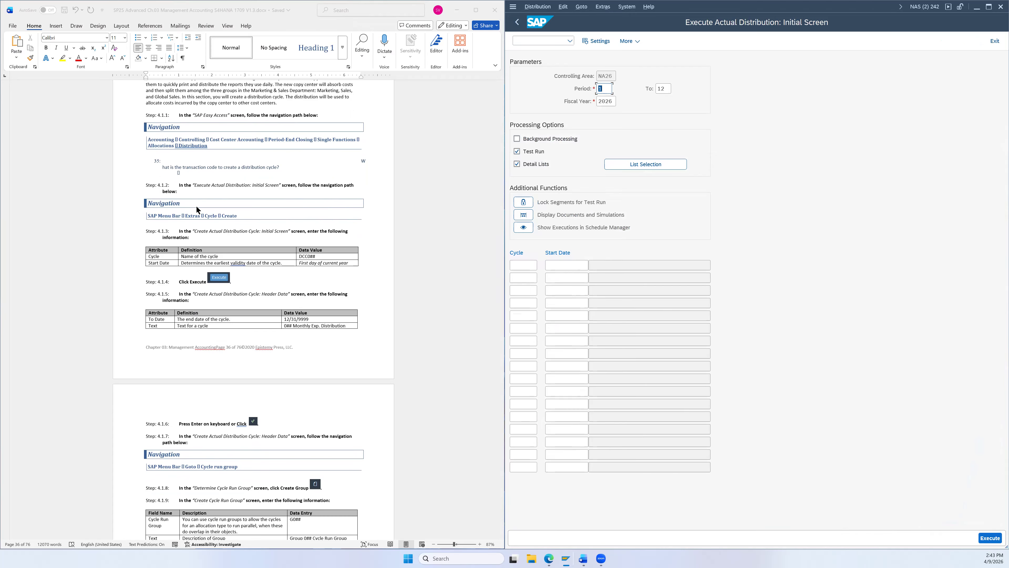
{"action": "scroll", "coordinate": [197, 206], "scroll_direction": "down", "scroll_amount": 2}
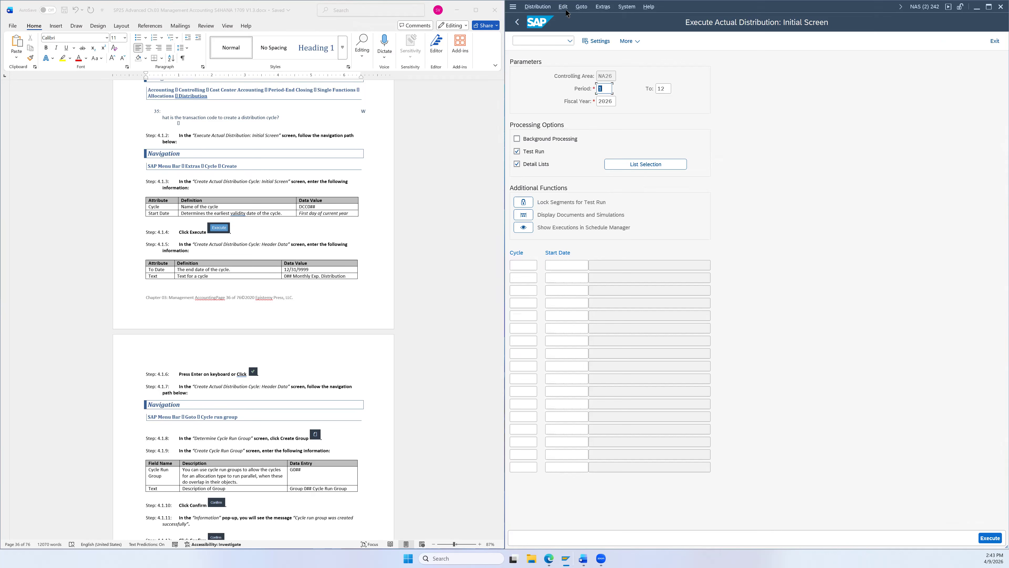
{"action": "left_click", "coordinate": [598, 10]}
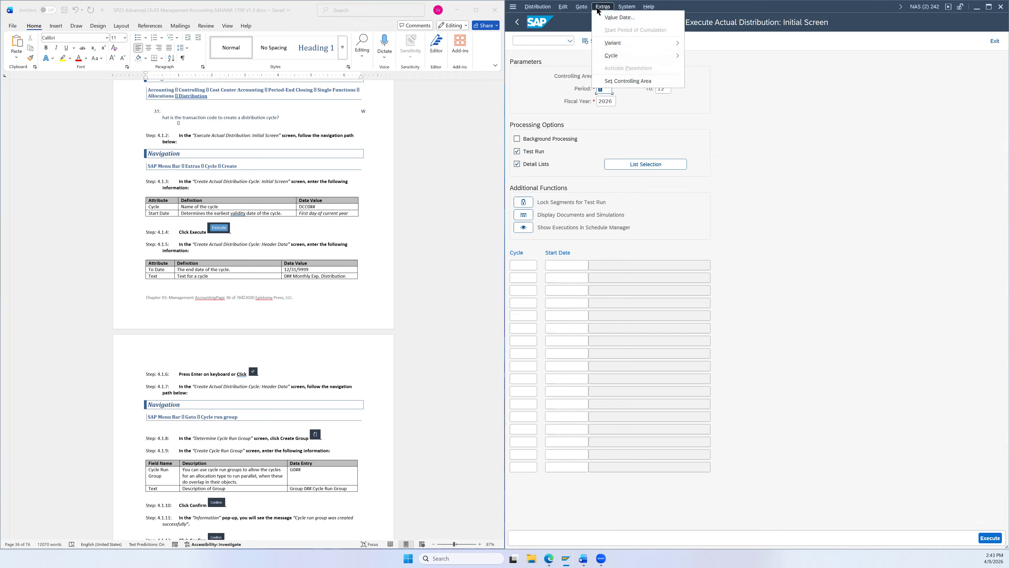
{"action": "mouse_move", "coordinate": [621, 55]}
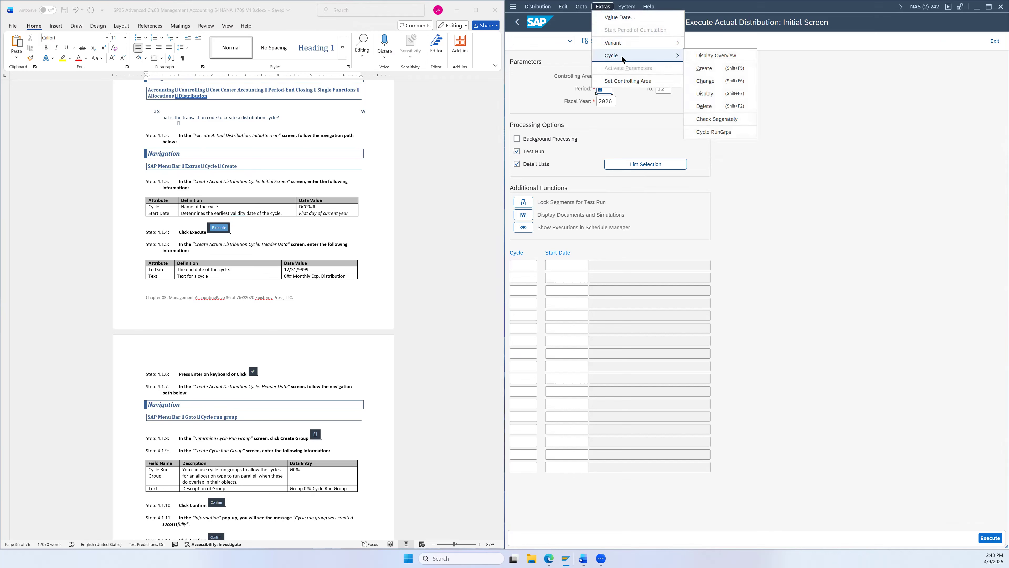
{"action": "left_click", "coordinate": [711, 68]}
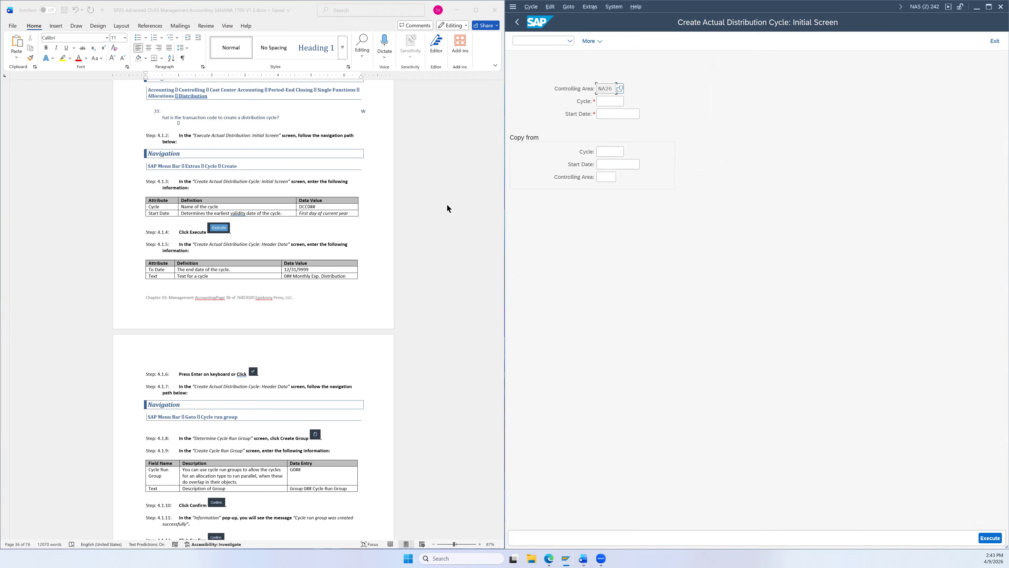
- Look up the cycle name pattern in step 4.1.3 and enter DCC026 as the new cycle's name
{"action": "left_click", "coordinate": [305, 209]}
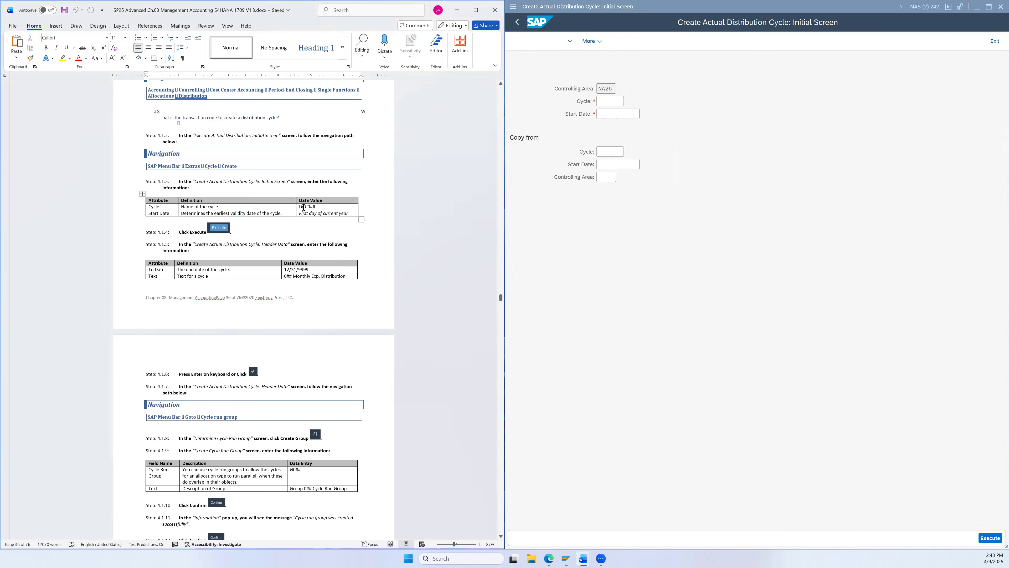
{"action": "double_click", "coordinate": [303, 207]}
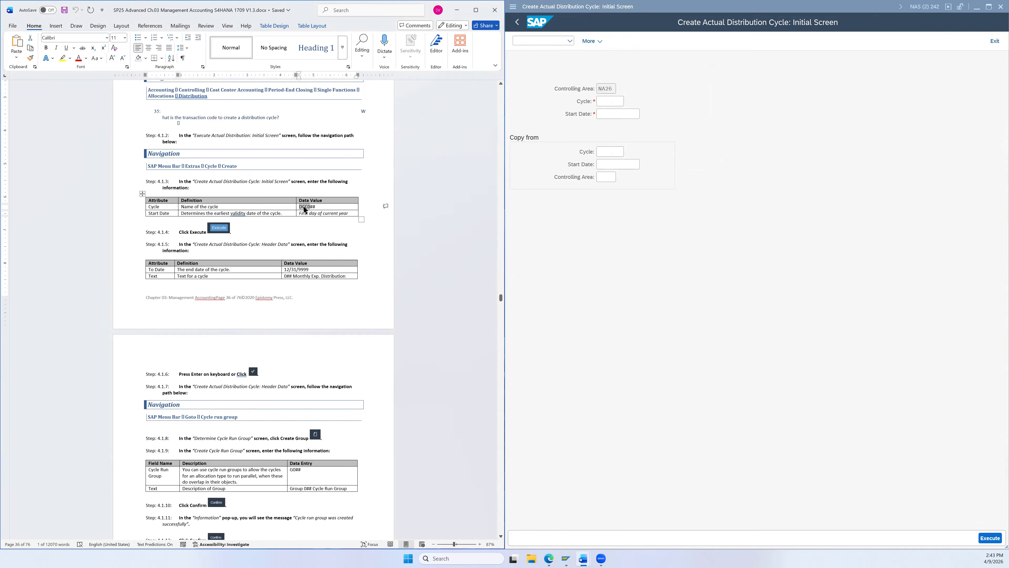
{"action": "left_click", "coordinate": [603, 100]}
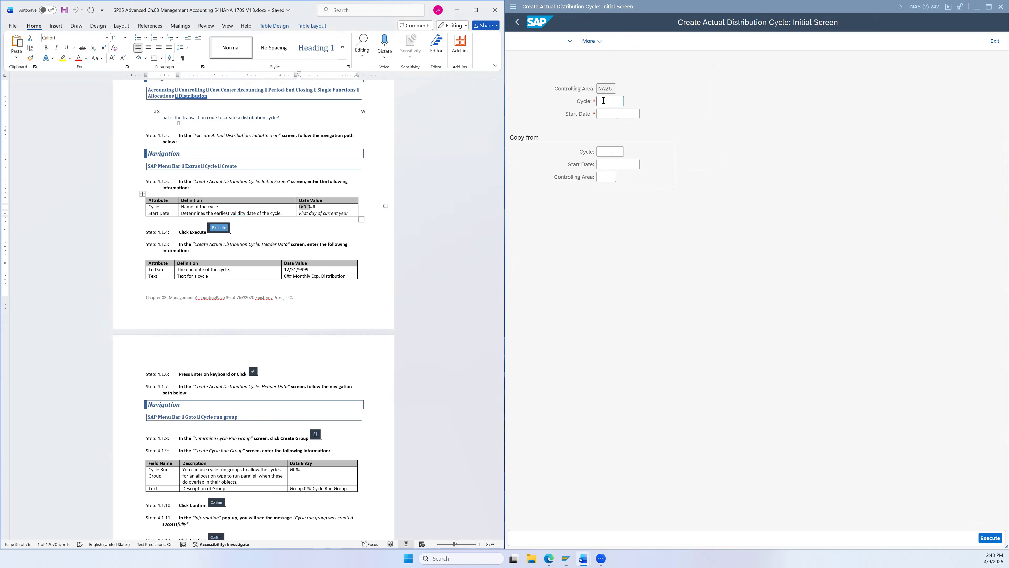
{"action": "left_click", "coordinate": [603, 101]}
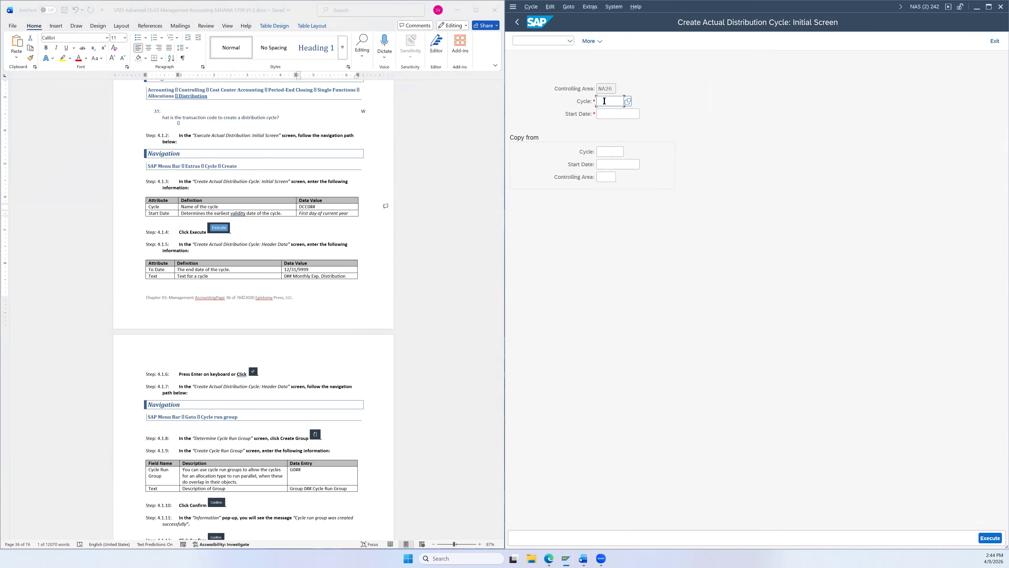
{"action": "type", "text": "DCC02"}
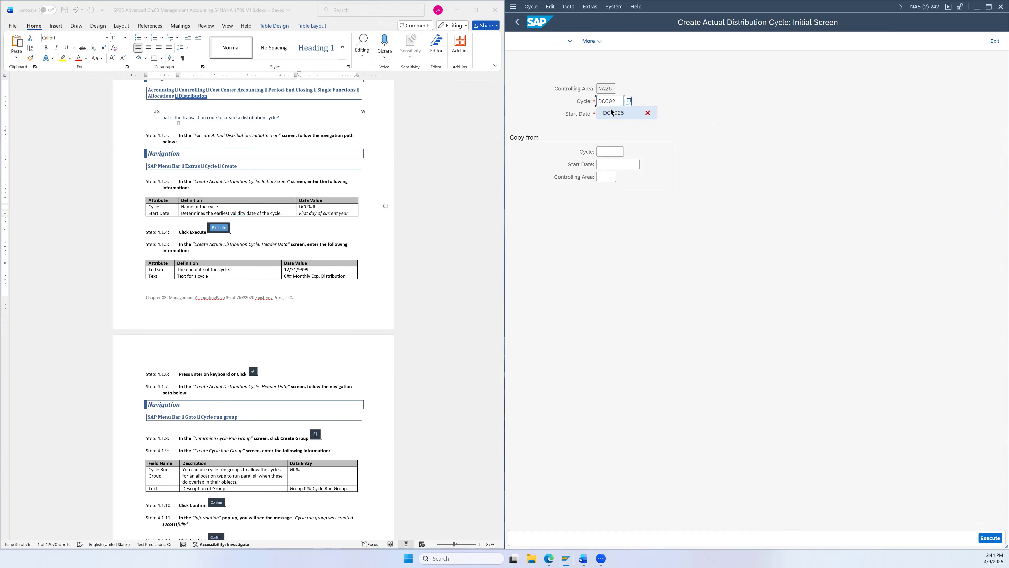
{"action": "type", "text": "6"}
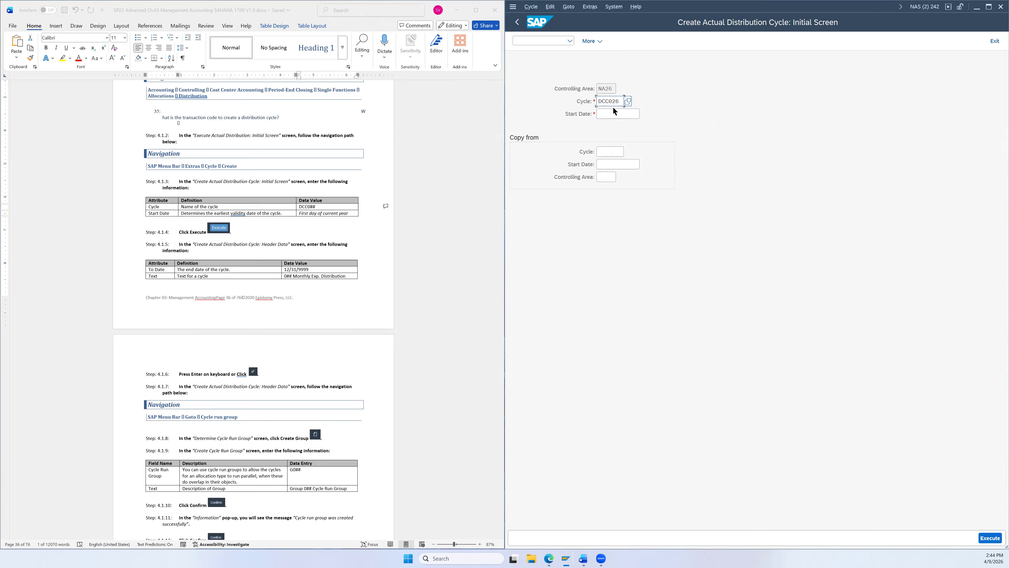
- Set the cycle's start date to 01/01/2026 and proceed to its header data, consulting step 4.1.5 for the values
{"action": "left_click", "coordinate": [613, 111]}
{"action": "left_click", "coordinate": [644, 114]}
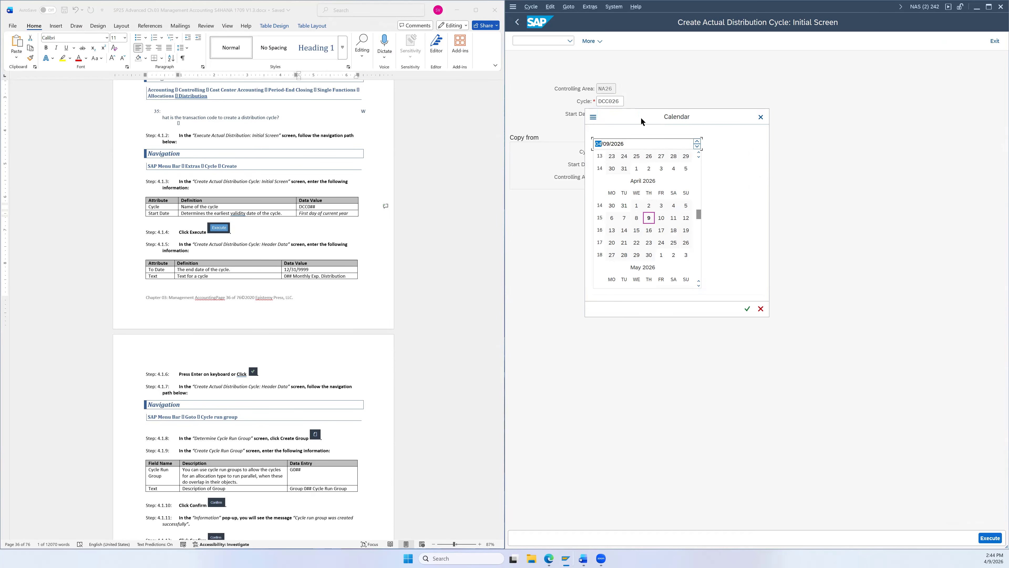
{"action": "scroll", "coordinate": [657, 195], "scroll_direction": "up", "scroll_amount": 4}
{"action": "scroll", "coordinate": [657, 194], "scroll_direction": "up", "scroll_amount": 3}
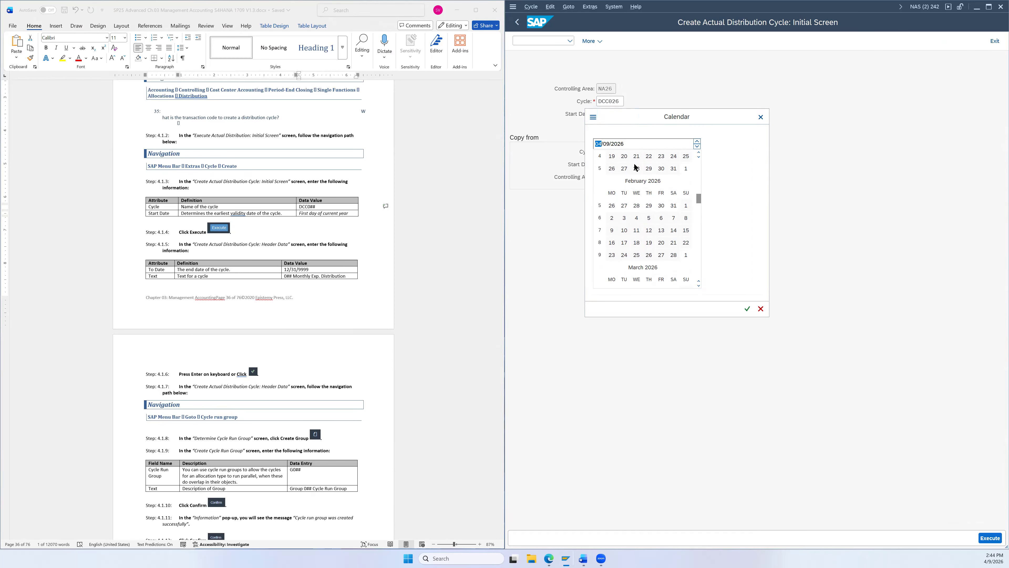
{"action": "type", "text": "01"}
{"action": "left_click", "coordinate": [606, 144]}
{"action": "type", "text": "01"}
{"action": "double_click", "coordinate": [647, 156]}
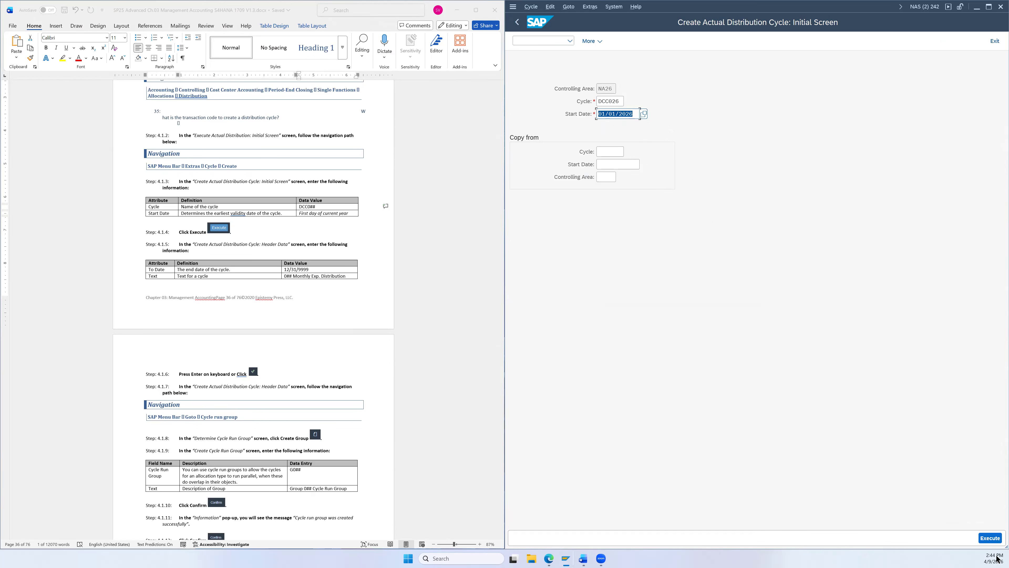
{"action": "left_click", "coordinate": [995, 538]}
{"action": "scroll", "coordinate": [413, 249], "scroll_direction": "down", "scroll_amount": 3}
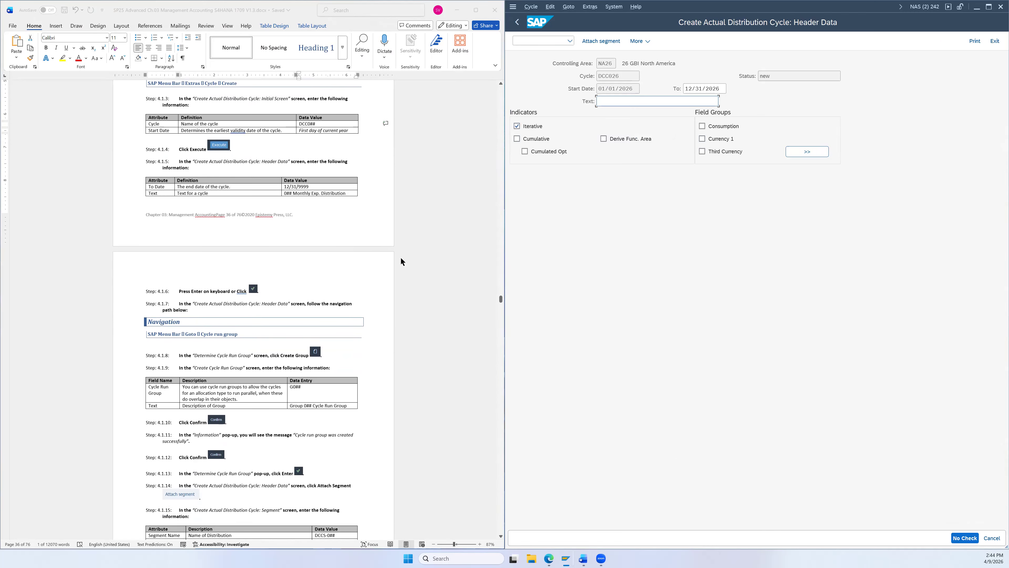
- Set the distribution cycle's end date to 12/31/9999, as given in step 4.1.5 of the instructions
{"action": "scroll", "coordinate": [402, 248], "scroll_direction": "down", "scroll_amount": 1}
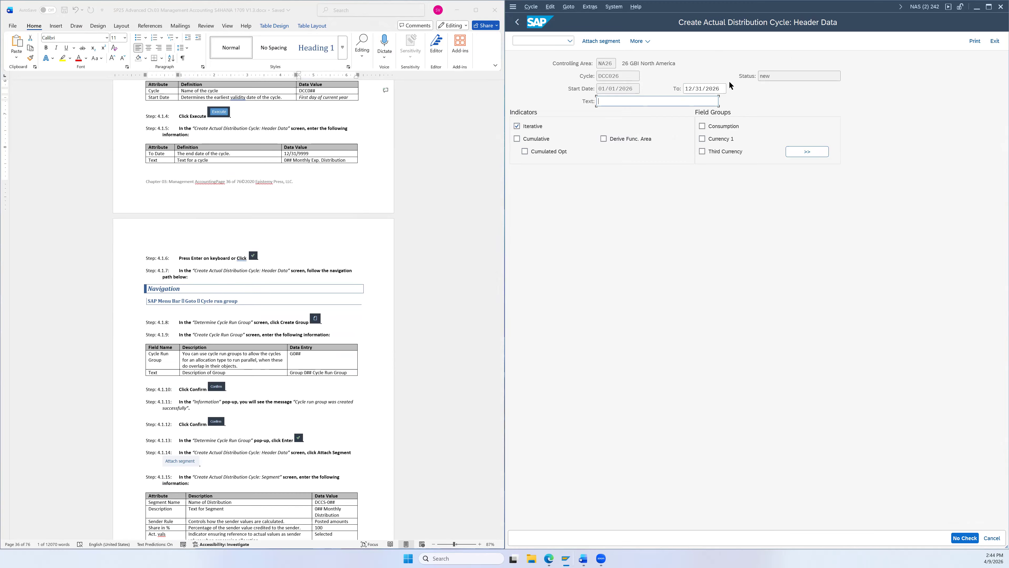
{"action": "left_click", "coordinate": [722, 90]}
{"action": "key", "text": "BackSpace"}
{"action": "key", "text": "BackSpace"}
{"action": "key", "text": "BackSpace"}
{"action": "type", "text": "9"}
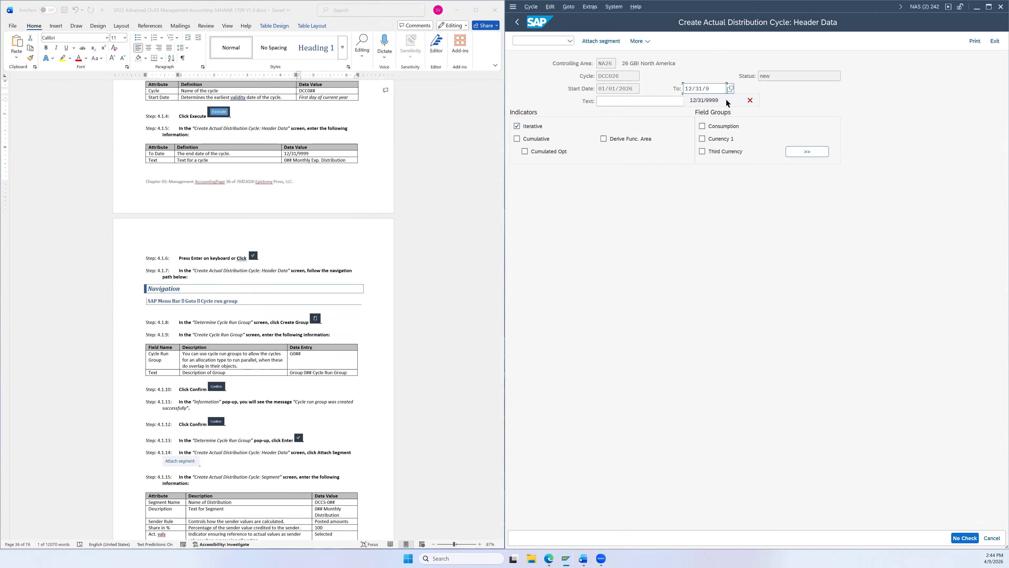
{"action": "type", "text": "99"}
{"action": "left_click", "coordinate": [727, 100]}
- Copy the cycle text from the instructions, adapt it to "026 Monthly Exp. Distribution" and confirm the header data
{"action": "left_click", "coordinate": [313, 158]}
{"action": "left_click_drag", "start_coordinate": [345, 160], "coordinate": [283, 159]}
{"action": "key", "text": "ctrl+c"}
{"action": "left_click", "coordinate": [613, 102]}
{"action": "key", "text": "ctrl+v"}
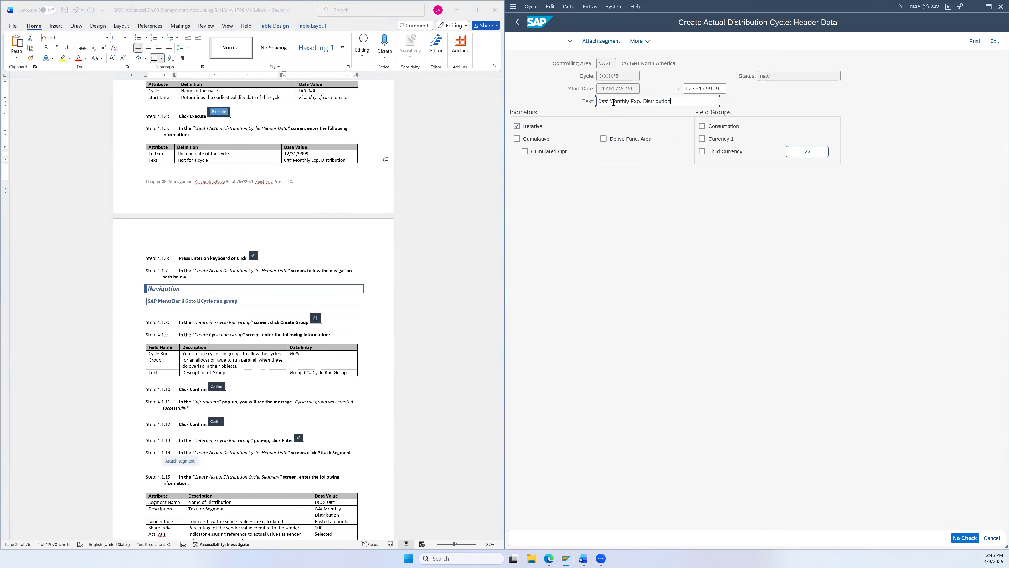
{"action": "key", "text": "BackSpace"}
{"action": "key", "text": "BackSpace"}
{"action": "type", "text": "26"}
{"action": "scroll", "coordinate": [373, 198], "scroll_direction": "down", "scroll_amount": 1}
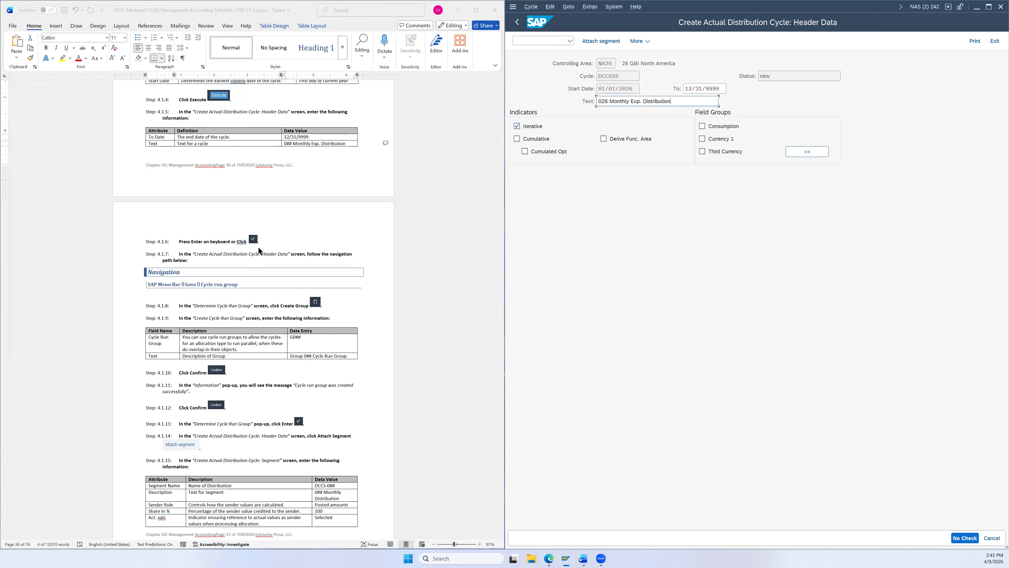
{"action": "key", "text": "Return"}
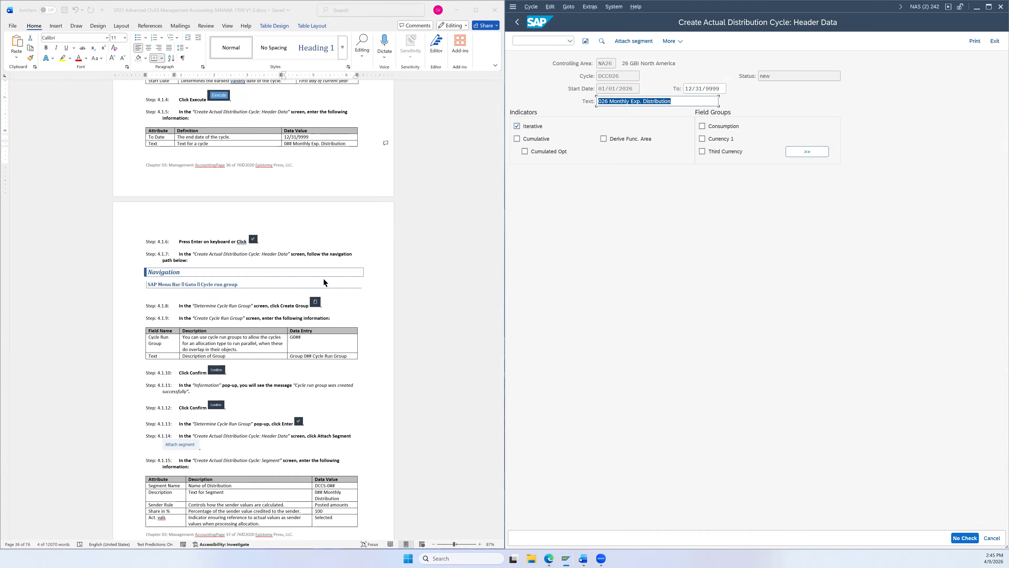
- Consult steps 4.1.7 and 4.1.8 of the instructions, open the cycle run group settings and start creating a new group
{"action": "scroll", "coordinate": [258, 253], "scroll_direction": "down", "scroll_amount": 3}
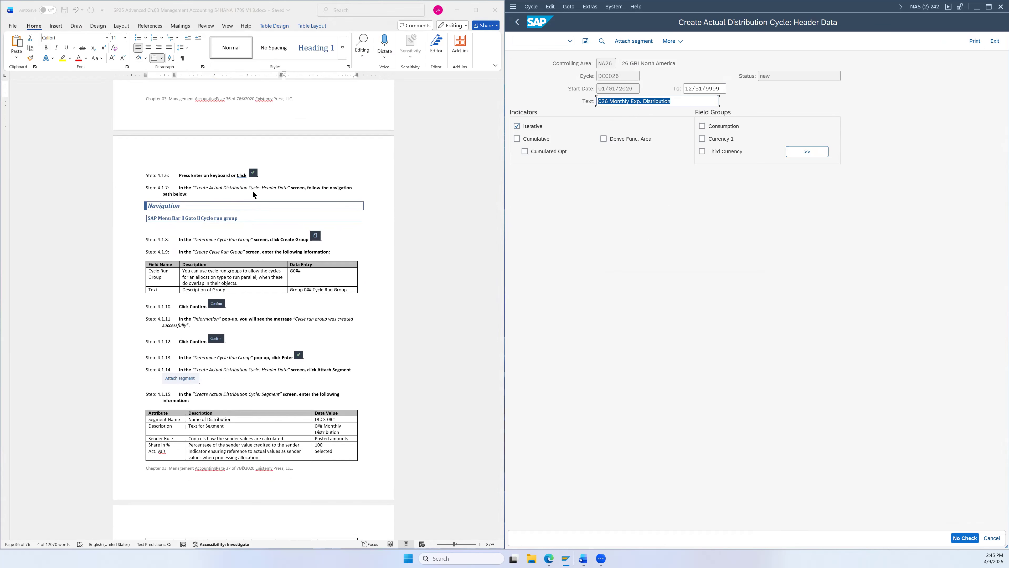
{"action": "scroll", "coordinate": [252, 190], "scroll_direction": "down", "scroll_amount": 1}
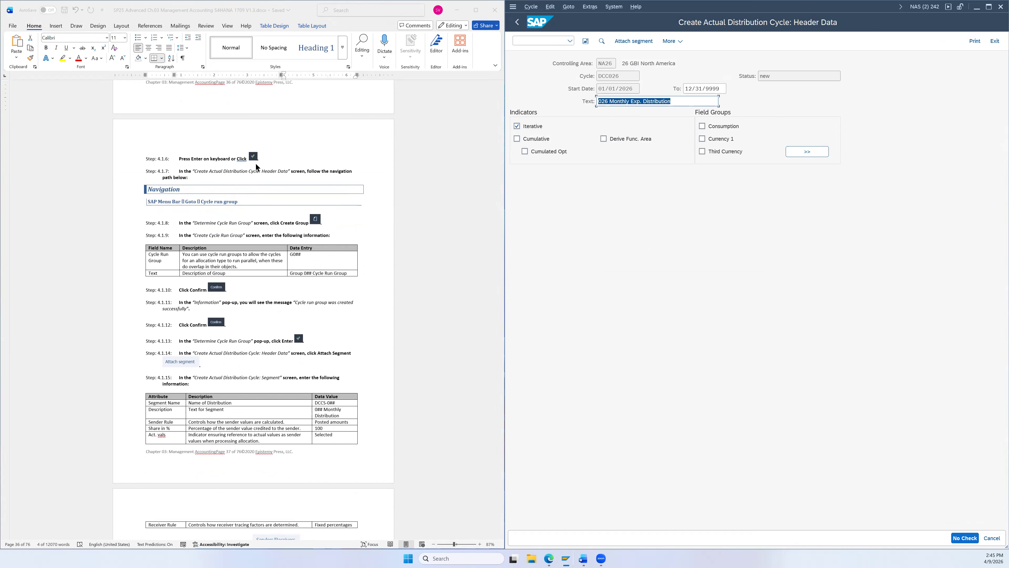
{"action": "scroll", "coordinate": [222, 188], "scroll_direction": "down", "scroll_amount": 2}
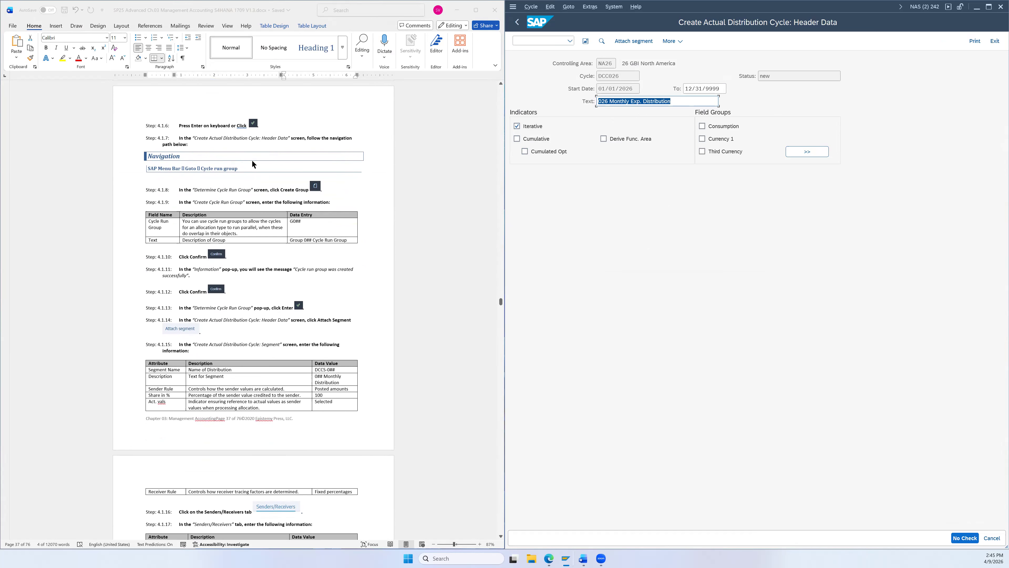
{"action": "scroll", "coordinate": [292, 189], "scroll_direction": "up", "scroll_amount": 4}
{"action": "scroll", "coordinate": [278, 199], "scroll_direction": "down", "scroll_amount": 4}
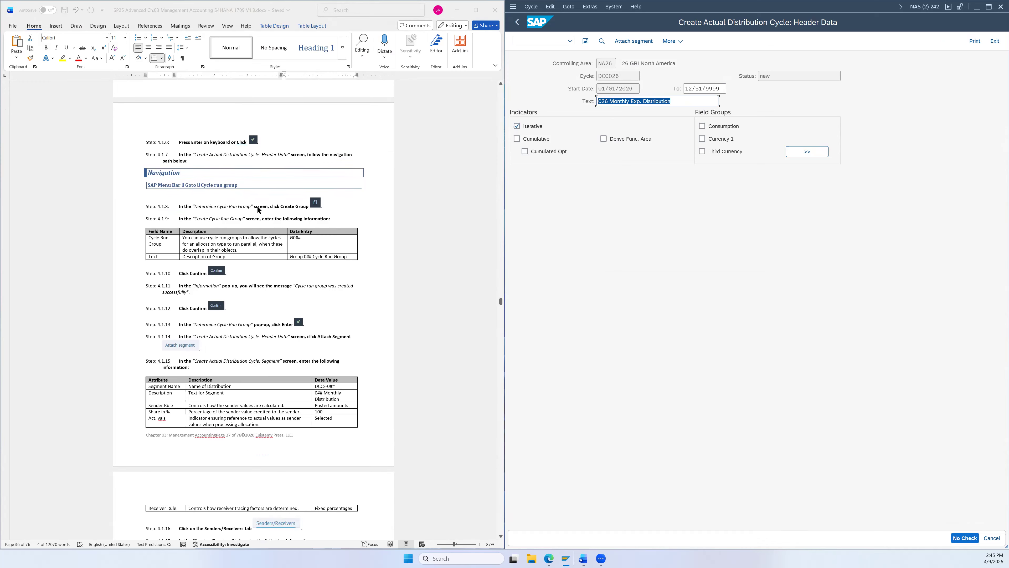
{"action": "scroll", "coordinate": [257, 205], "scroll_direction": "down", "scroll_amount": 4}
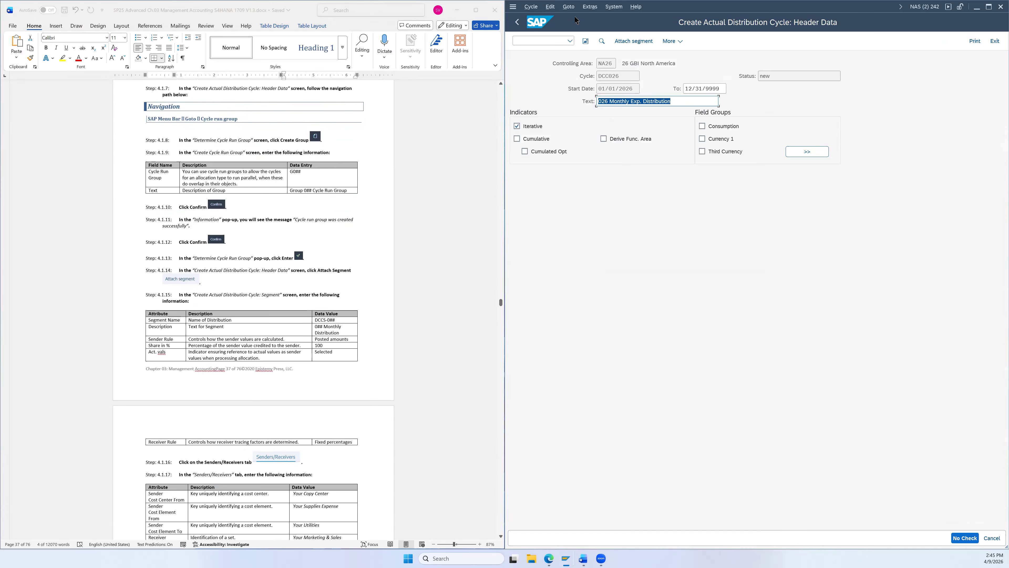
{"action": "left_click", "coordinate": [569, 7]}
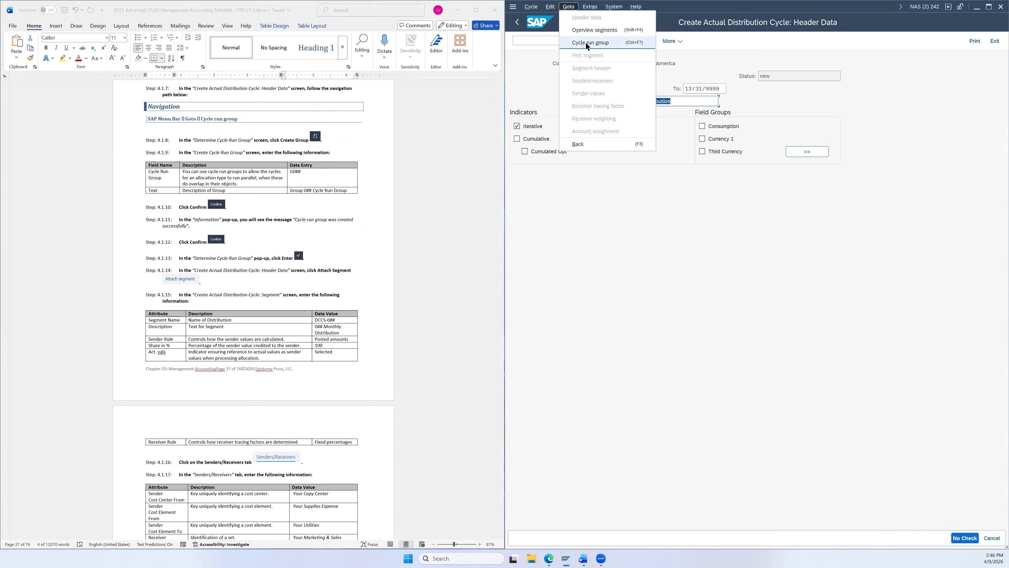
{"action": "left_click", "coordinate": [586, 42]}
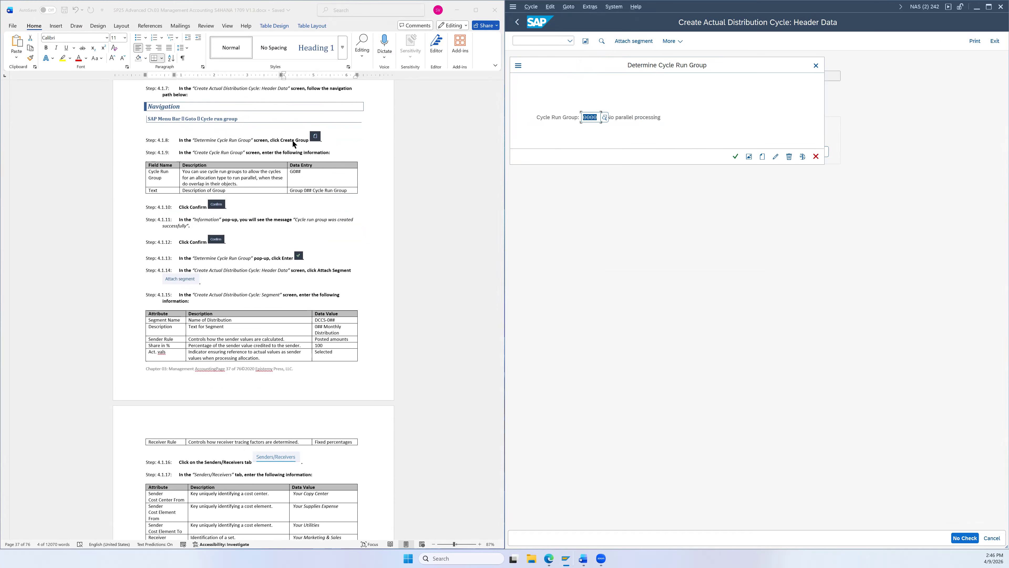
{"action": "left_click", "coordinate": [762, 157]}
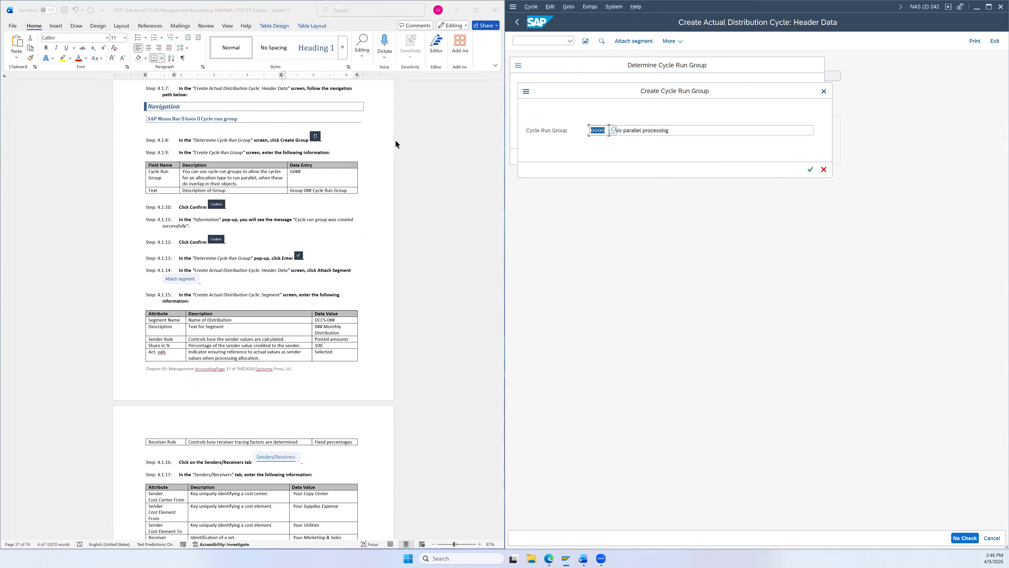
- Look up the group name pattern in step 4.1.9 and enter G026 as the new cycle run group
{"action": "scroll", "coordinate": [396, 144], "scroll_direction": "down", "scroll_amount": 2}
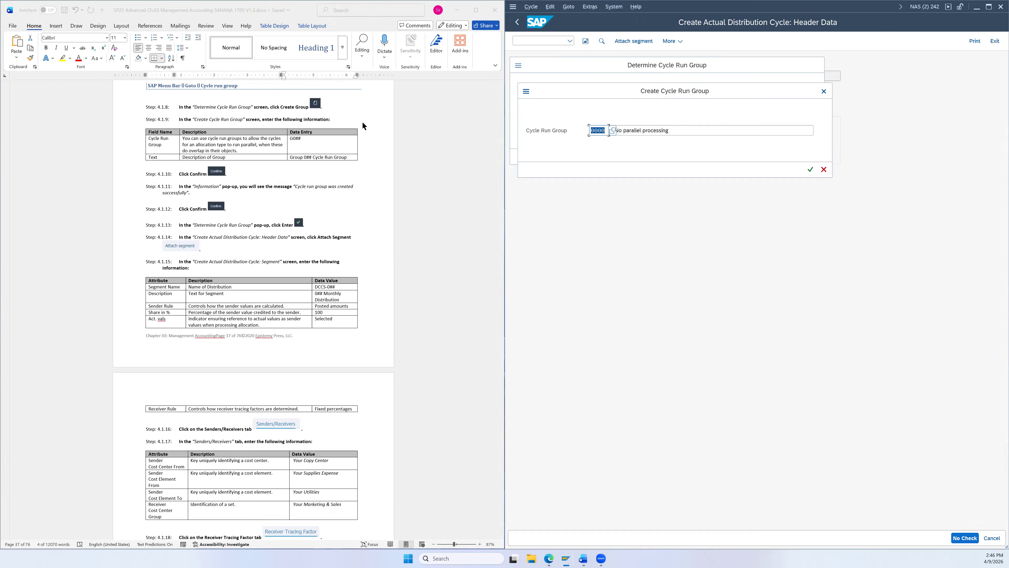
{"action": "double_click", "coordinate": [294, 139]}
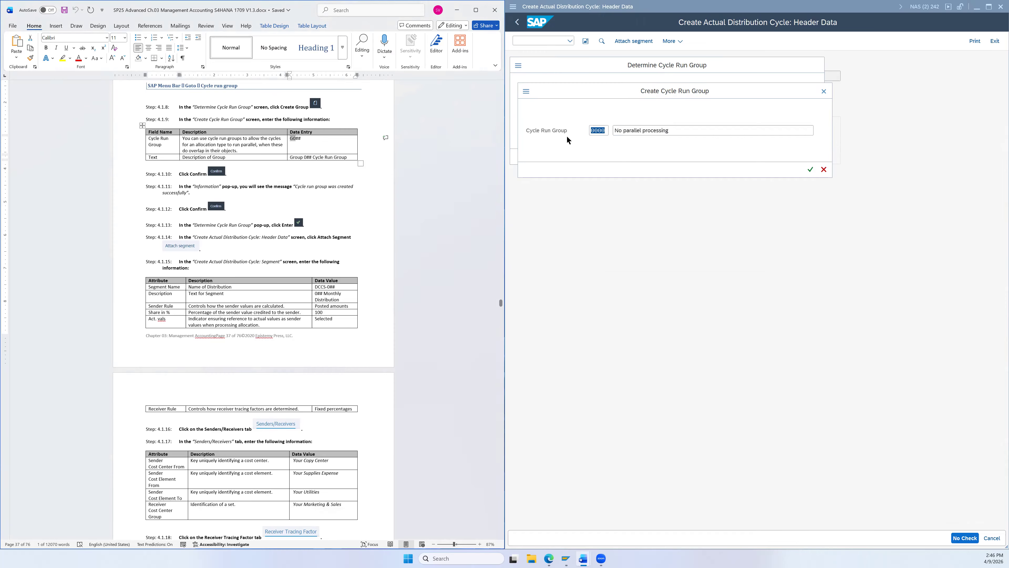
{"action": "left_click", "coordinate": [603, 132]}
{"action": "left_click_drag", "start_coordinate": [603, 131], "coordinate": [590, 130]}
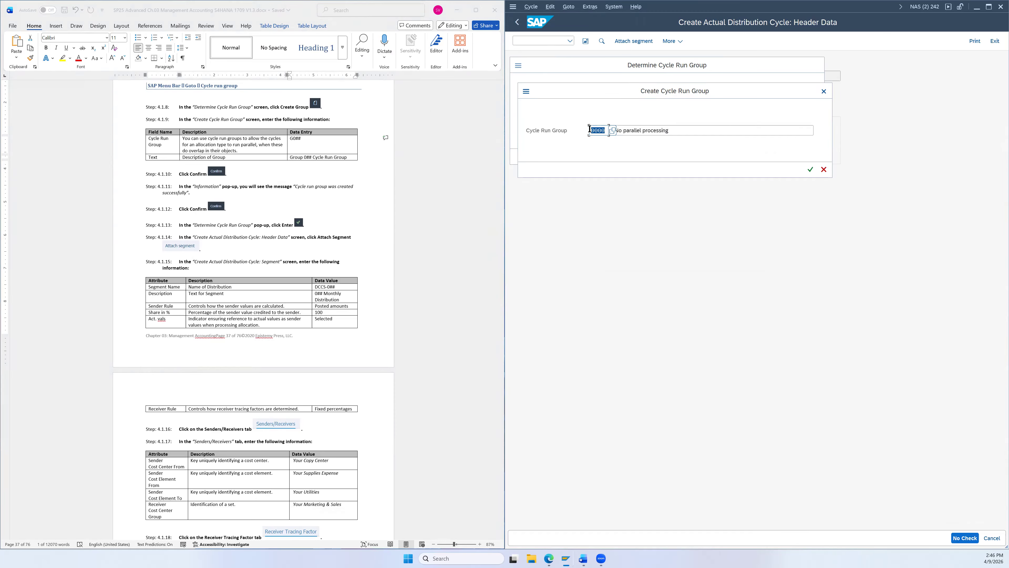
{"action": "type", "text": "G0"}
{"action": "type", "text": "26"}
- Describe the run group as "Group 026 Cycle Run Group", based on the text in the instructions, and confirm its creation
{"action": "left_click", "coordinate": [317, 156]}
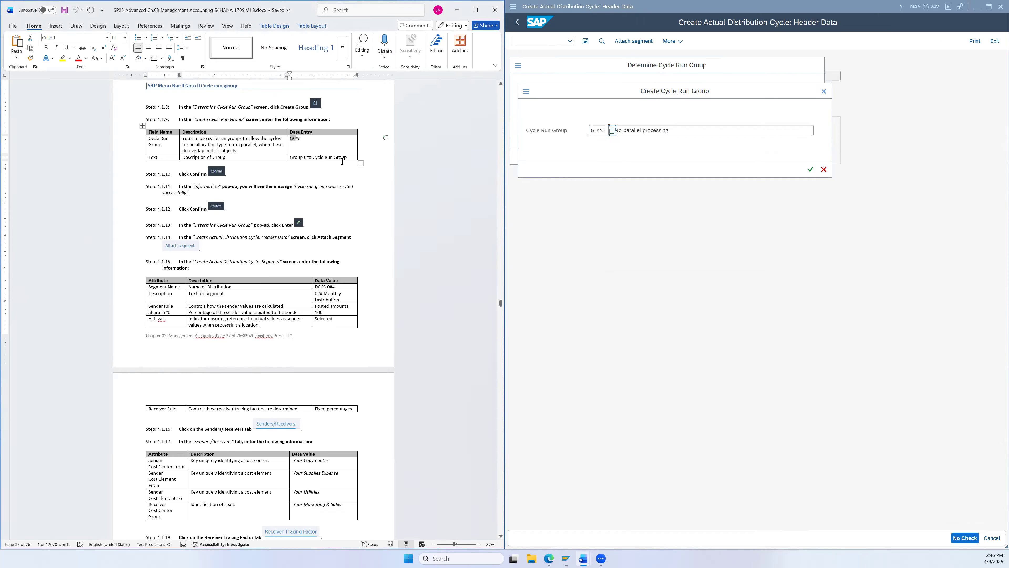
{"action": "left_click", "coordinate": [304, 154]}
{"action": "left_click_drag", "start_coordinate": [291, 155], "coordinate": [343, 159]}
{"action": "key", "text": "ctrl+c"}
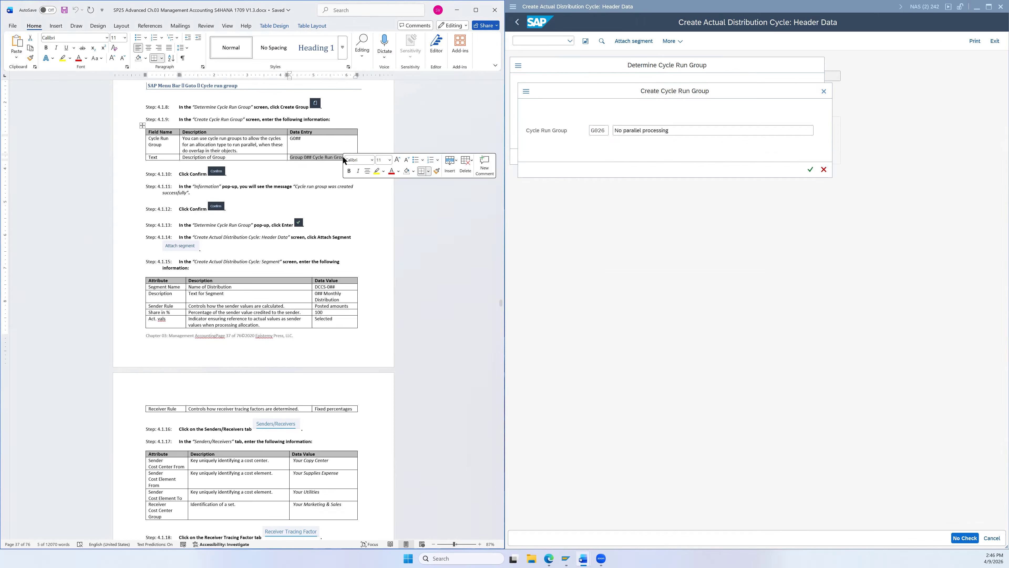
{"action": "left_click", "coordinate": [624, 130]}
{"action": "left_click_drag", "start_coordinate": [675, 131], "coordinate": [613, 131]}
{"action": "key", "text": "ctrl+v"}
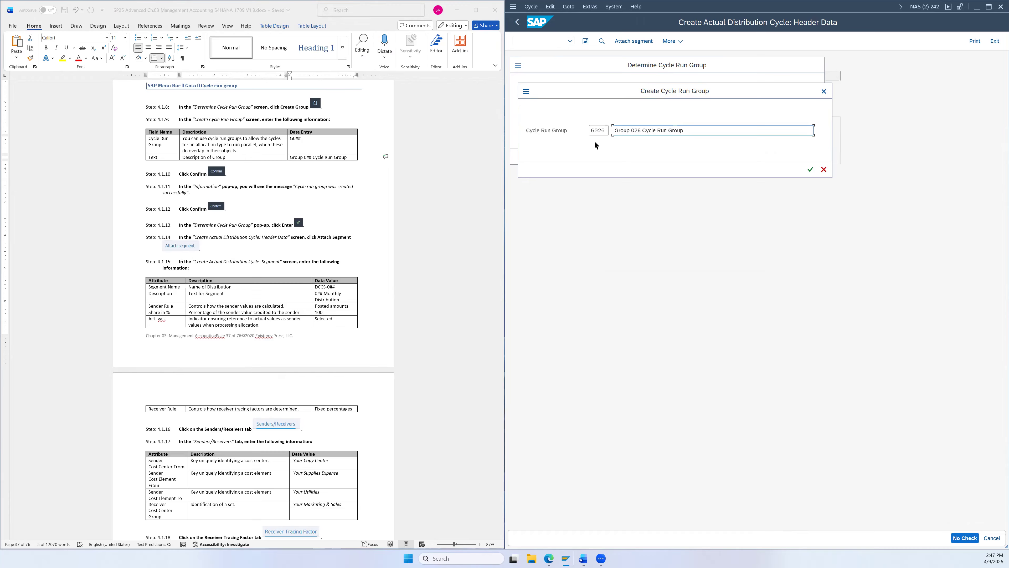
{"action": "left_click", "coordinate": [810, 170]}
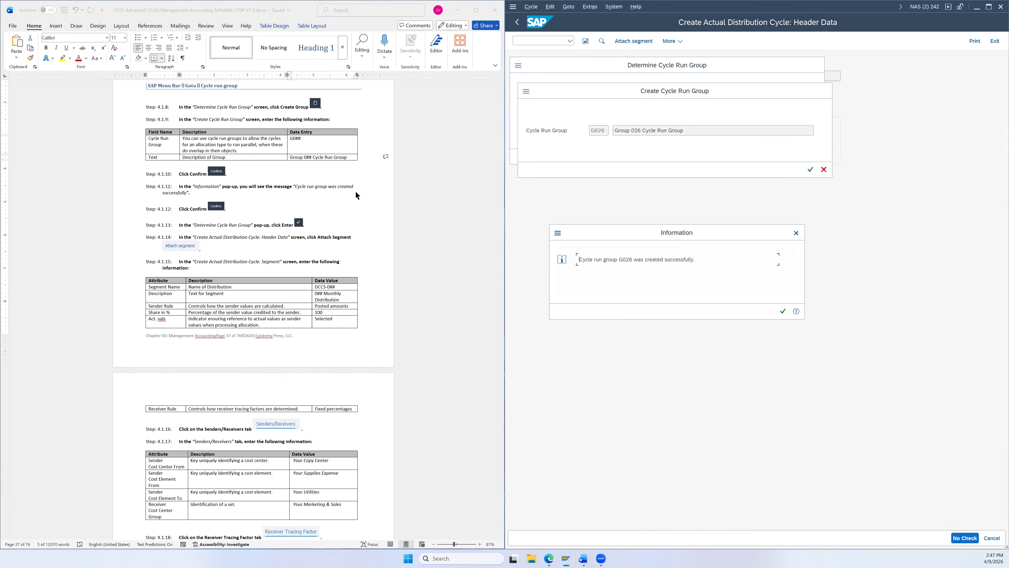
- Acknowledge the creation message and assign cycle run group G026 to the distribution cycle
{"action": "scroll", "coordinate": [356, 191], "scroll_direction": "down", "scroll_amount": 3}
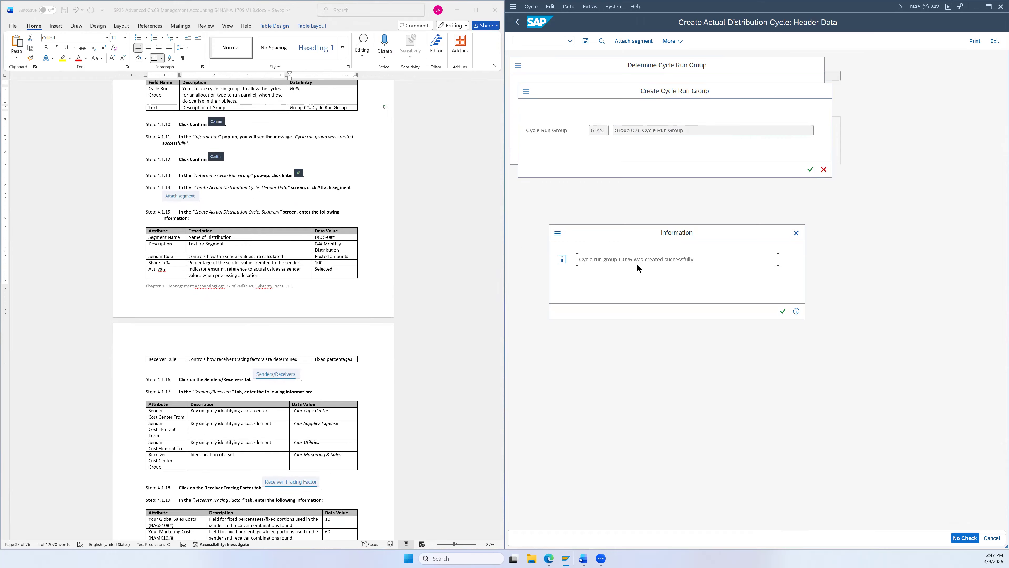
{"action": "left_click", "coordinate": [782, 311]}
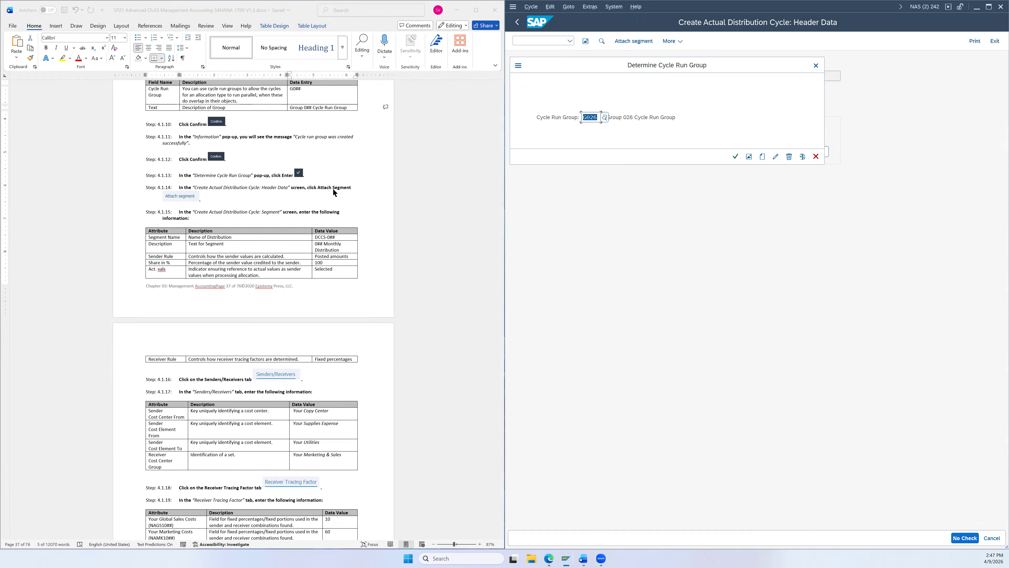
{"action": "scroll", "coordinate": [334, 187], "scroll_direction": "down", "scroll_amount": 1}
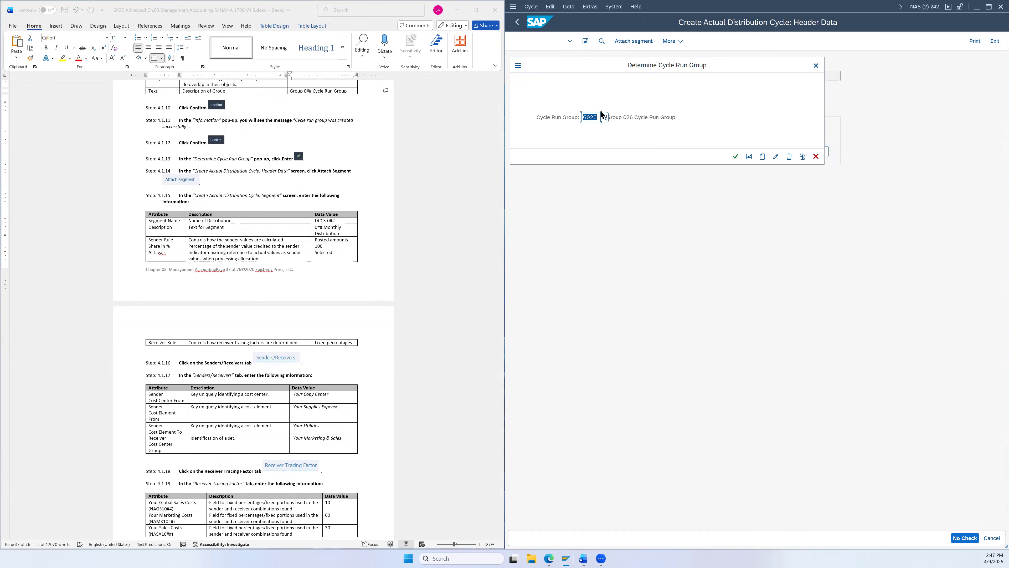
{"action": "left_click", "coordinate": [734, 156]}
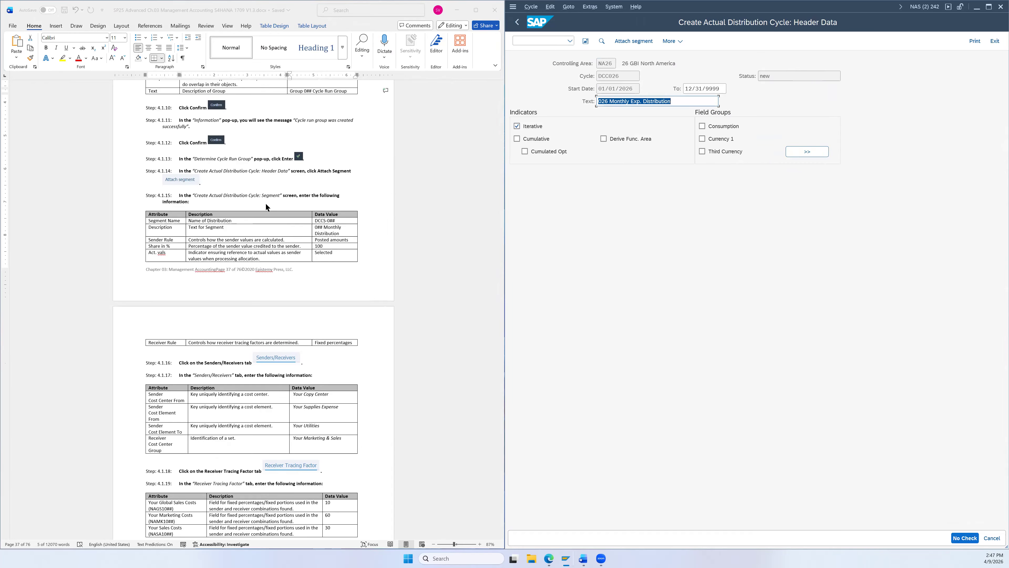
- Attach a new segment to cycle DCC026 and consult step 4.1.15 of the instructions for its values
{"action": "scroll", "coordinate": [233, 184], "scroll_direction": "down", "scroll_amount": 1}
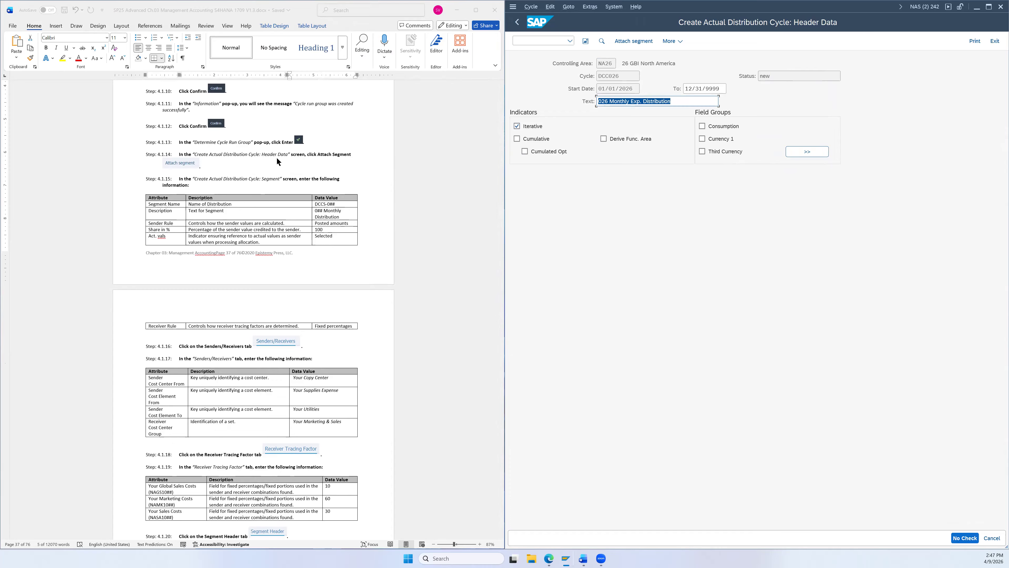
{"action": "scroll", "coordinate": [277, 158], "scroll_direction": "down", "scroll_amount": 1}
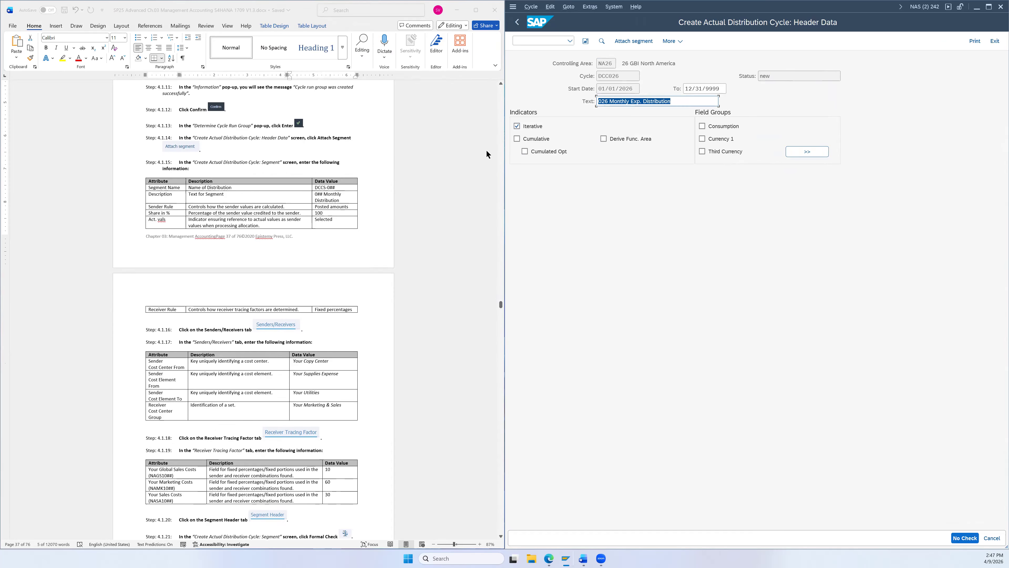
{"action": "left_click", "coordinate": [631, 40]}
{"action": "scroll", "coordinate": [453, 183], "scroll_direction": "down", "scroll_amount": 1}
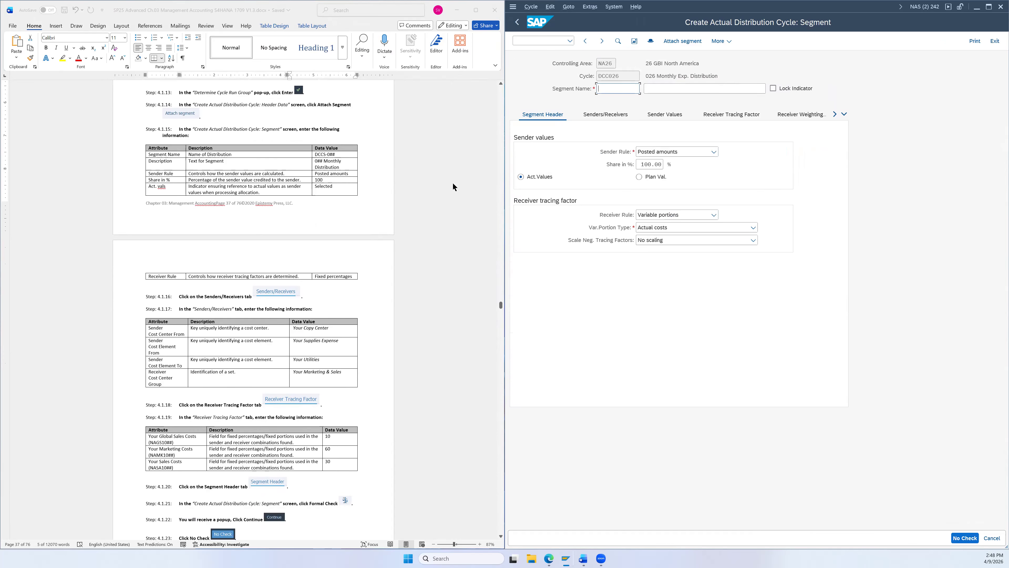
{"action": "scroll", "coordinate": [453, 184], "scroll_direction": "down", "scroll_amount": 1}
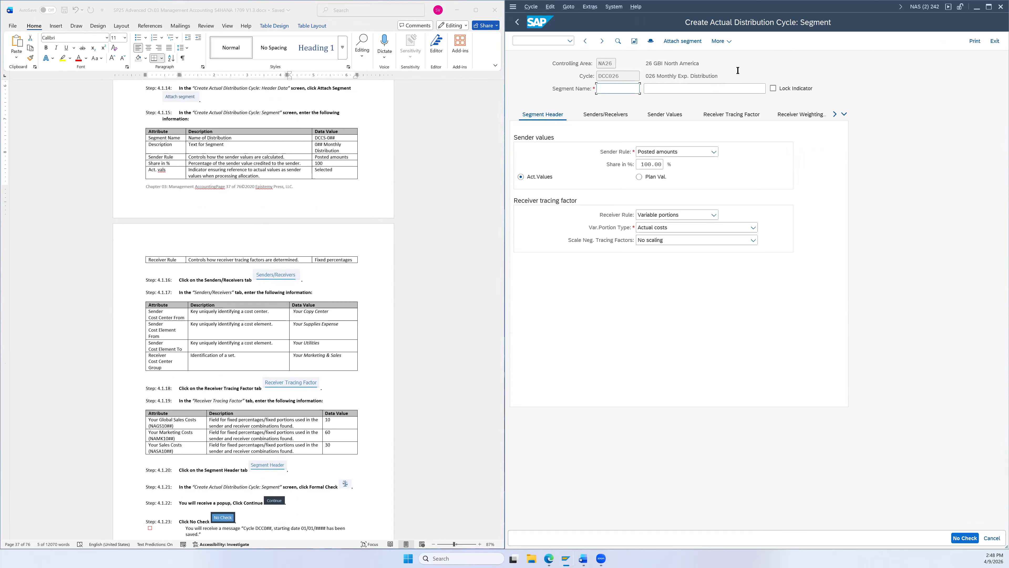
- Name the segment DCCS-026, copying the start of the name from the instructions
{"action": "left_click", "coordinate": [325, 139]}
{"action": "left_click_drag", "start_coordinate": [315, 138], "coordinate": [330, 139]}
{"action": "key", "text": "ctrl+c"}
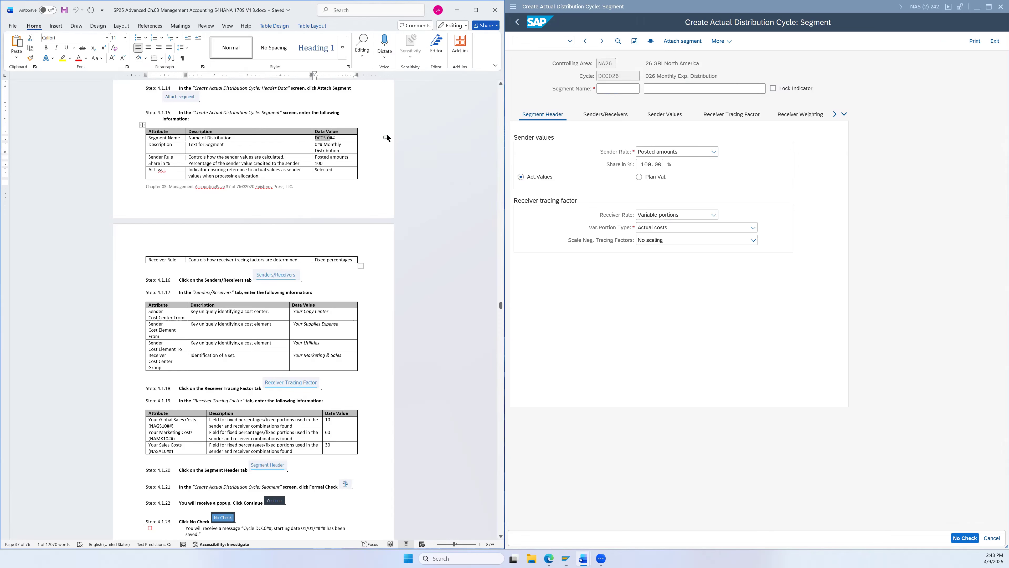
{"action": "left_click", "coordinate": [630, 90]}
{"action": "key", "text": "ctrl+v"}
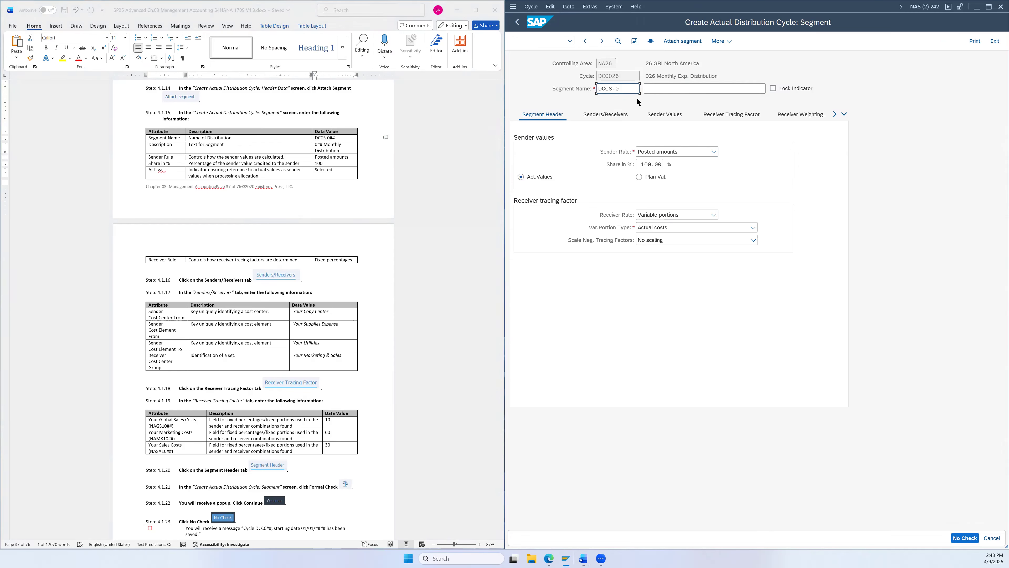
{"action": "type", "text": "26"}
- Copy the segment description from the instructions and adapt it to "026 Monthly Distribution"
{"action": "left_click_drag", "start_coordinate": [340, 150], "coordinate": [314, 146]}
{"action": "key", "text": "ctrl+c"}
{"action": "left_click", "coordinate": [657, 90]}
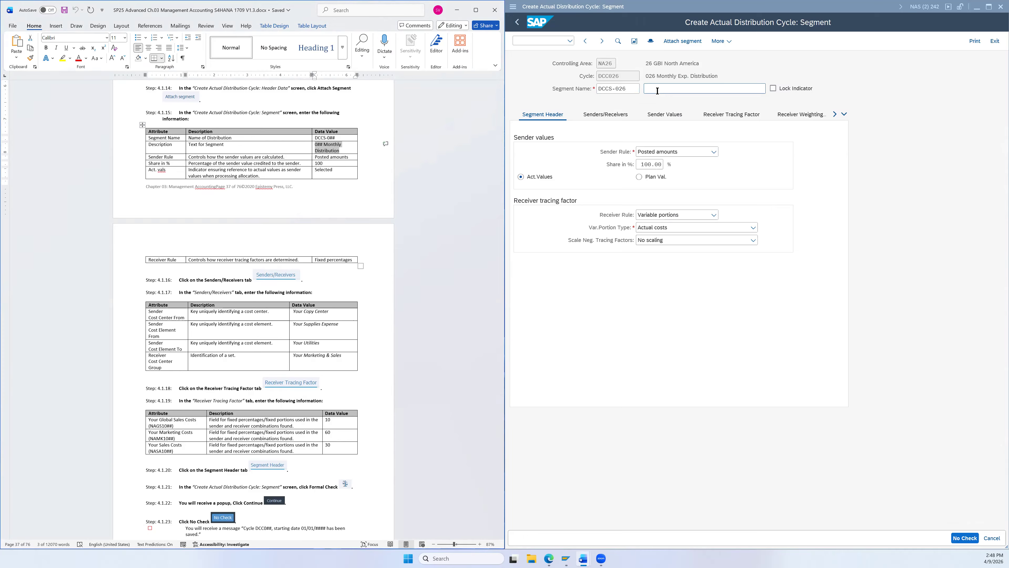
{"action": "key", "text": "ctrl+v"}
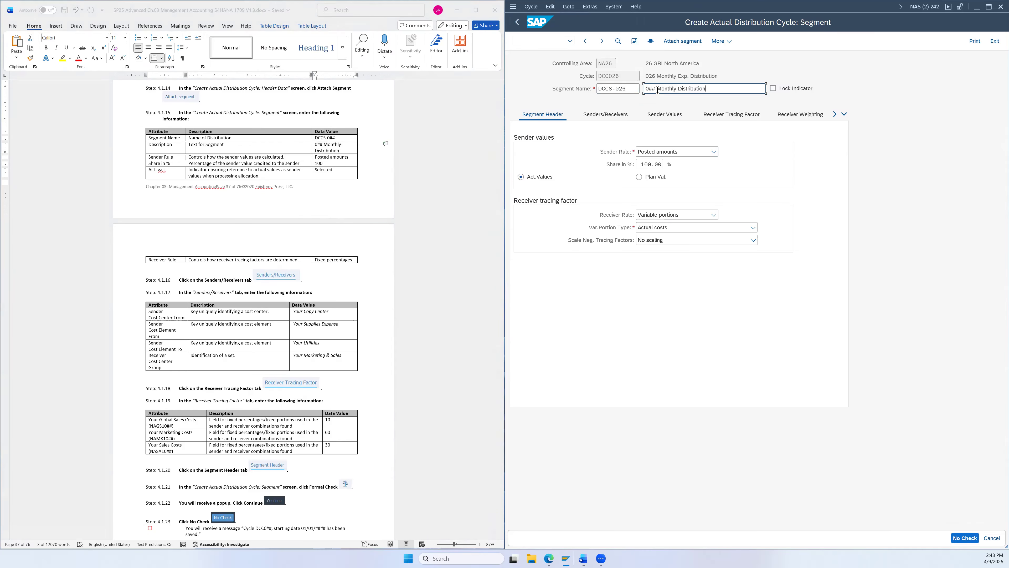
{"action": "key", "text": "BackSpace"}
{"action": "key", "text": "BackSpace"}
{"action": "type", "text": "26"}
- Choose Posted amounts as the segment's sender rule and check the share percentage and receiver rule against the instructions
{"action": "left_click", "coordinate": [675, 153]}
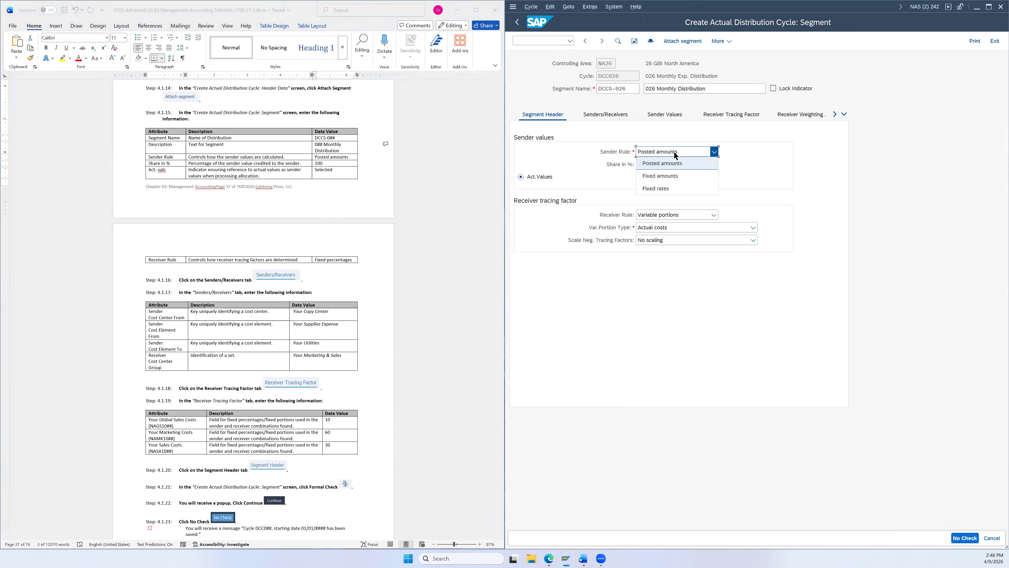
{"action": "left_click", "coordinate": [675, 162]}
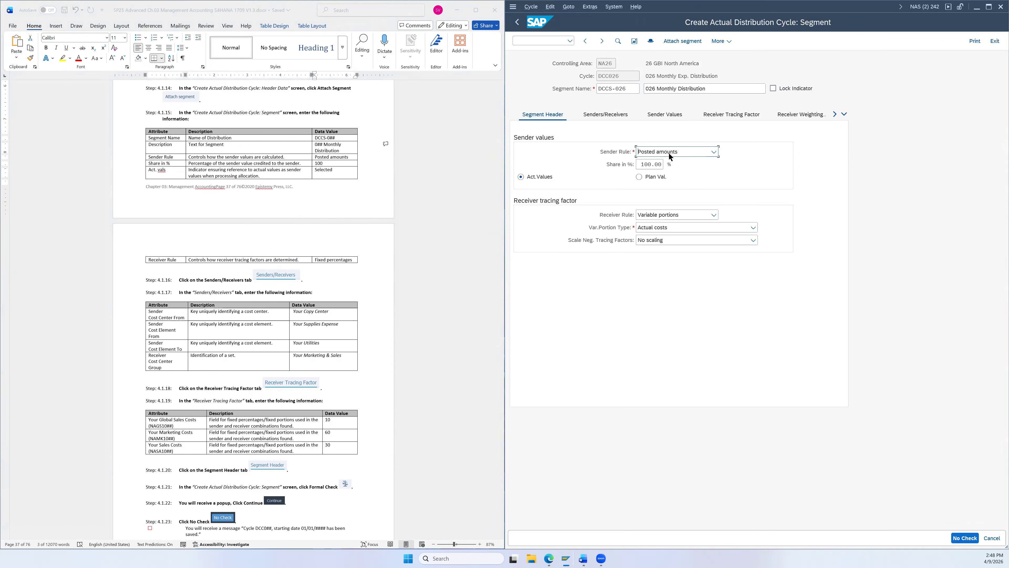
{"action": "left_click_drag", "start_coordinate": [661, 165], "coordinate": [637, 162]}
{"action": "scroll", "coordinate": [378, 213], "scroll_direction": "down", "scroll_amount": 1}
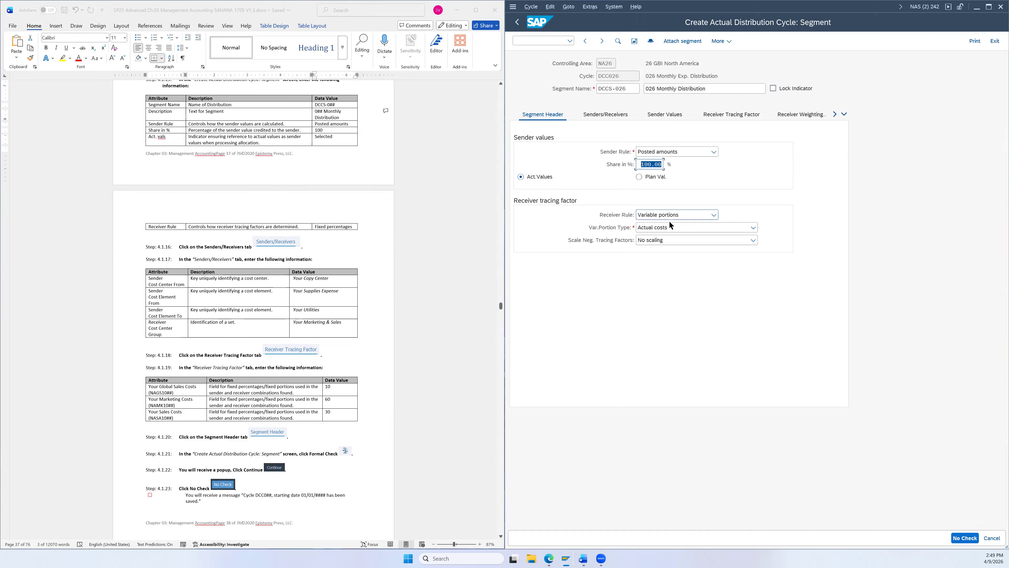
- Set the segment's receiver rule to Fixed percentages and consult steps 4.1.16 and 4.1.17 of the instructions
{"action": "left_click", "coordinate": [663, 215]}
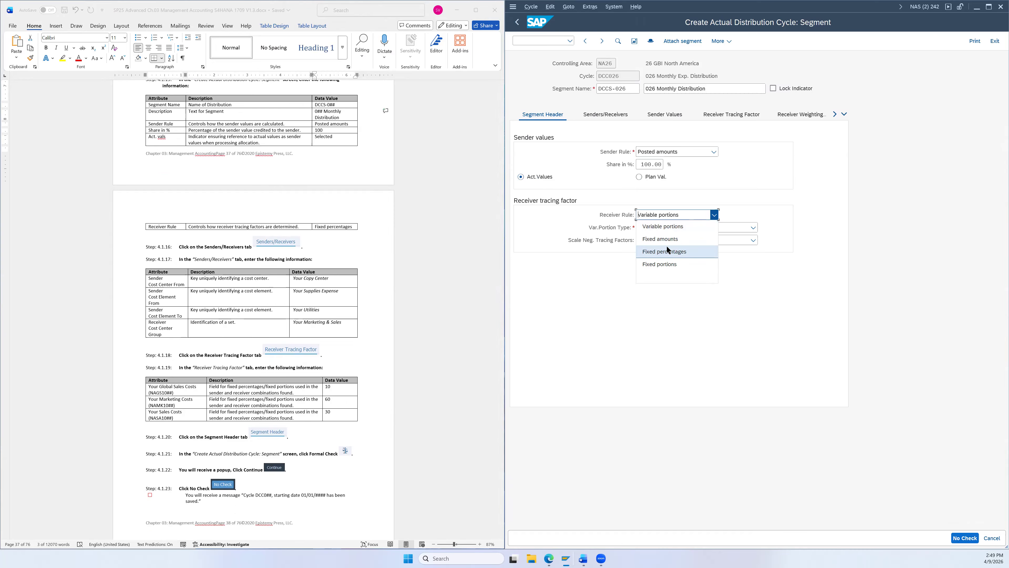
{"action": "left_click", "coordinate": [663, 252]}
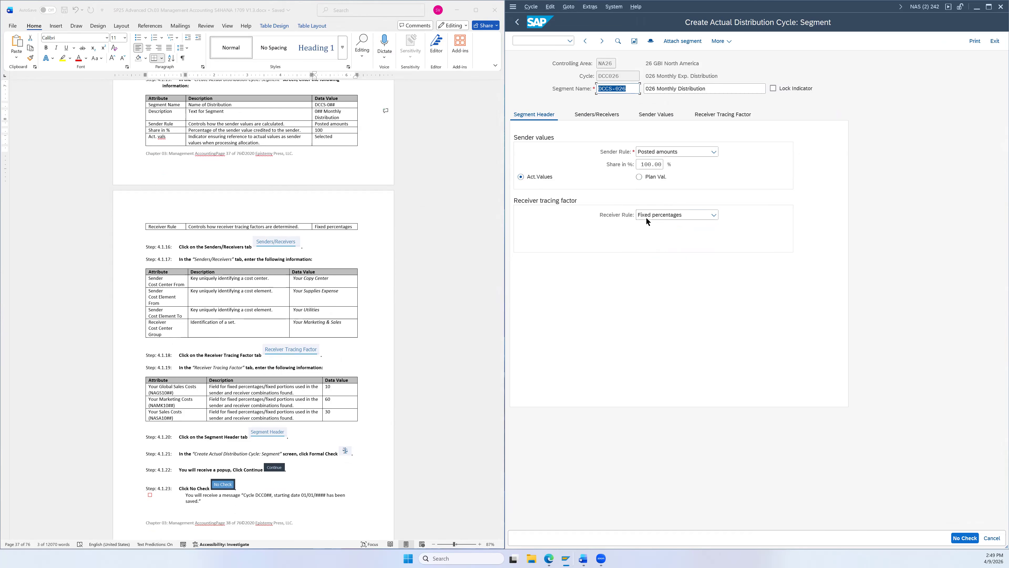
{"action": "scroll", "coordinate": [417, 251], "scroll_direction": "down", "scroll_amount": 3}
{"action": "scroll", "coordinate": [417, 251], "scroll_direction": "up", "scroll_amount": 3}
{"action": "scroll", "coordinate": [362, 222], "scroll_direction": "down", "scroll_amount": 2}
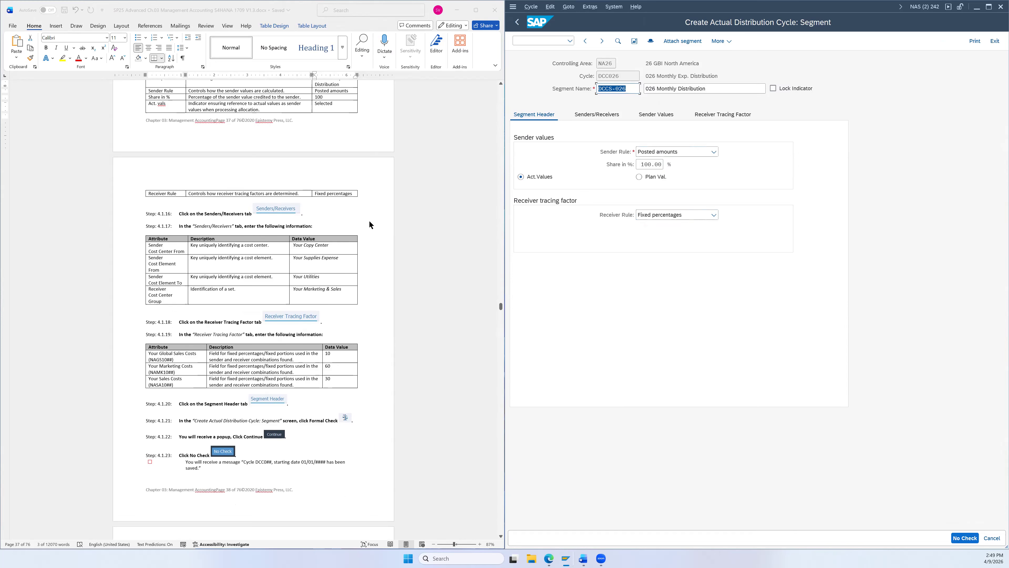
{"action": "scroll", "coordinate": [386, 209], "scroll_direction": "down", "scroll_amount": 1}
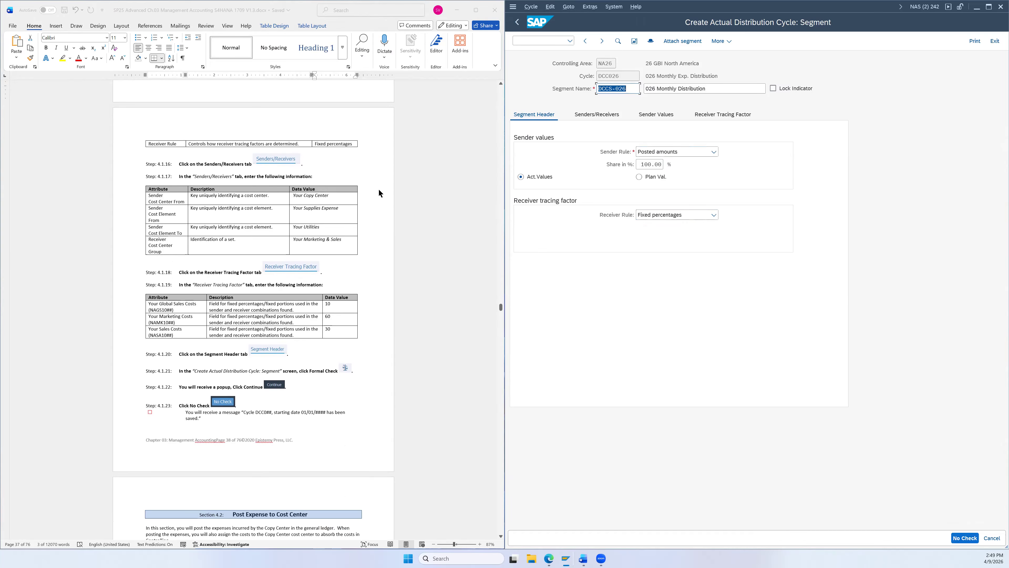
- In the segment's sender and receiver assignments, look up the Copy Center in controlling area NA26 and enter NACC1026 as the starting sender cost center
{"action": "left_click", "coordinate": [584, 115]}
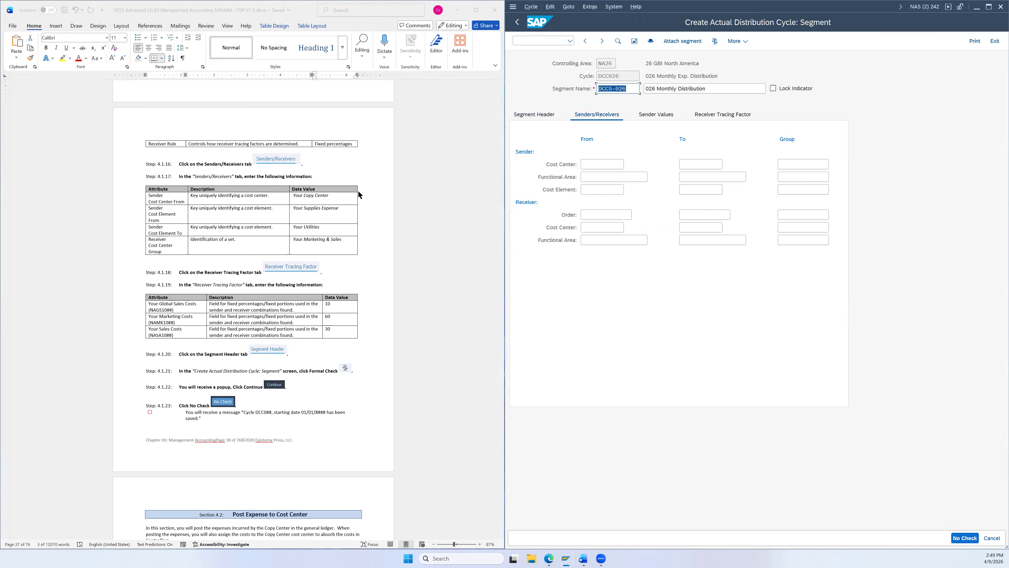
{"action": "scroll", "coordinate": [359, 194], "scroll_direction": "down", "scroll_amount": 1}
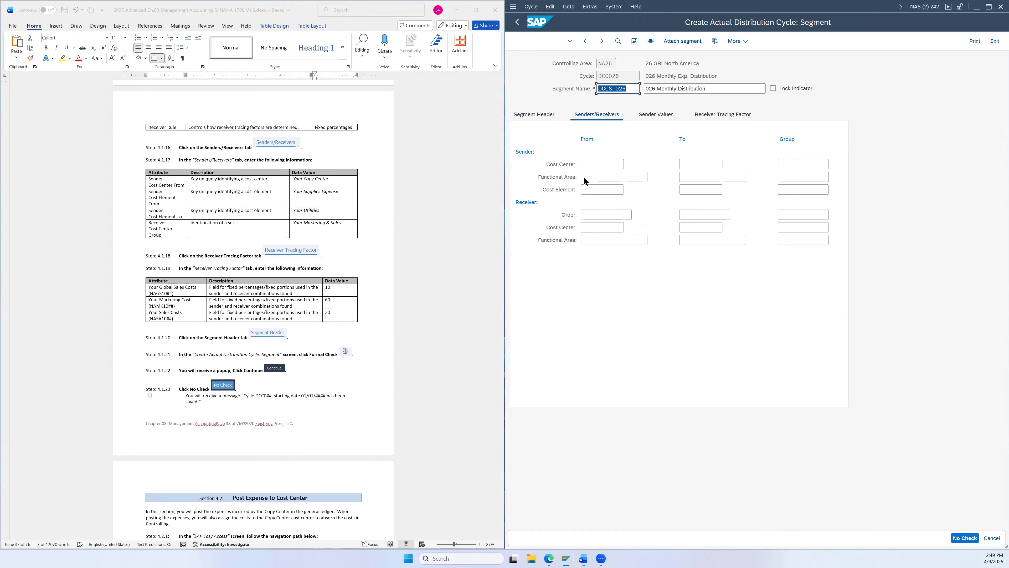
{"action": "left_click", "coordinate": [592, 163]}
{"action": "left_click", "coordinate": [591, 165]}
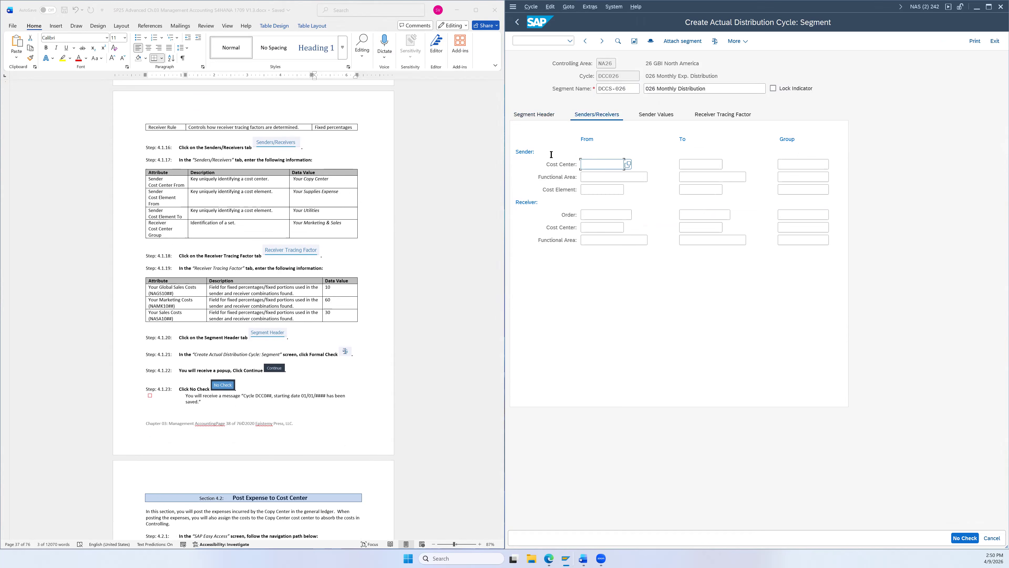
{"action": "left_click", "coordinate": [627, 164]}
{"action": "left_click_drag", "start_coordinate": [625, 166], "coordinate": [734, 206]}
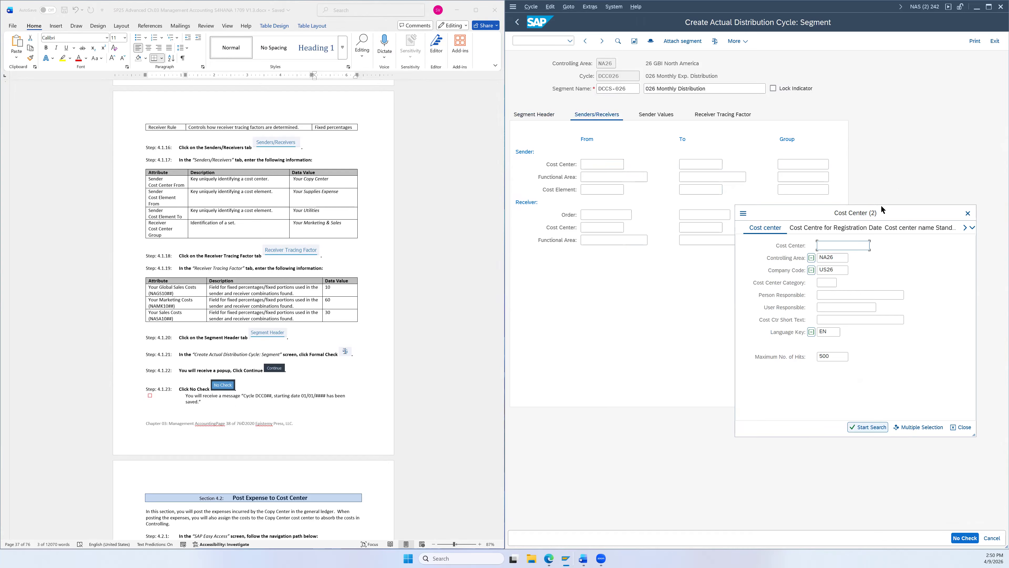
{"action": "left_click_drag", "start_coordinate": [883, 207], "coordinate": [856, 199]}
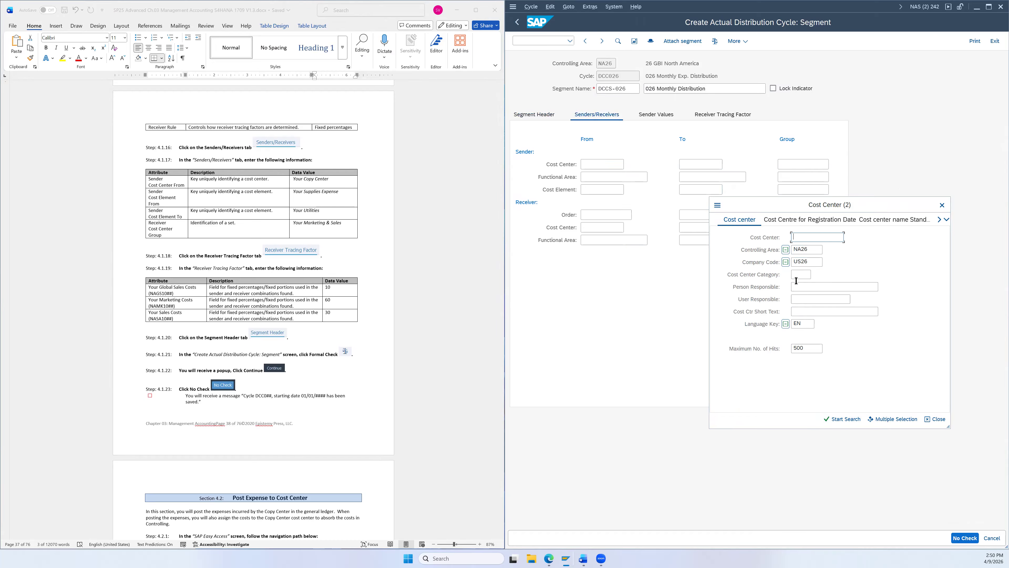
{"action": "left_click", "coordinate": [834, 420]}
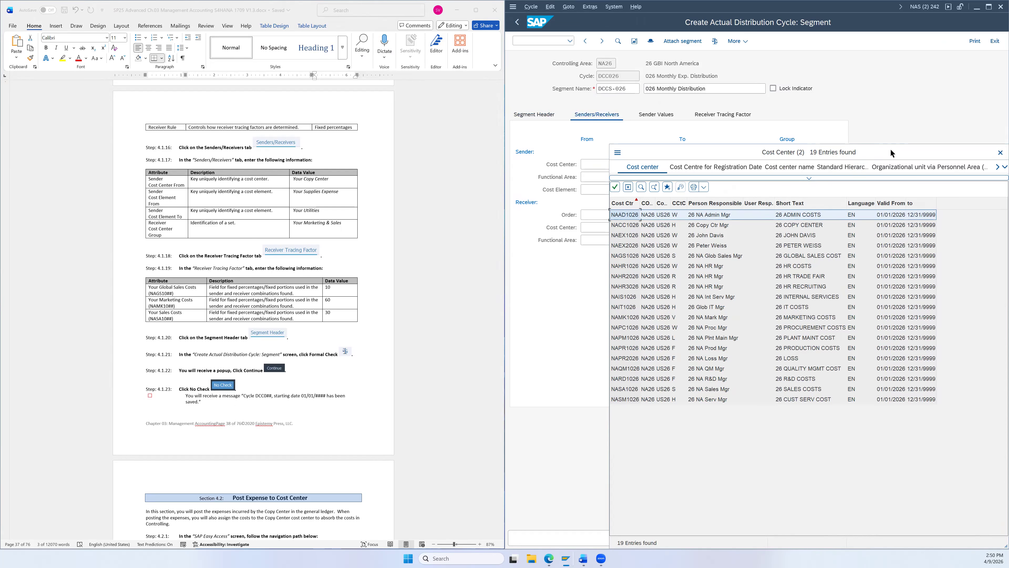
{"action": "left_click_drag", "start_coordinate": [890, 153], "coordinate": [881, 151]}
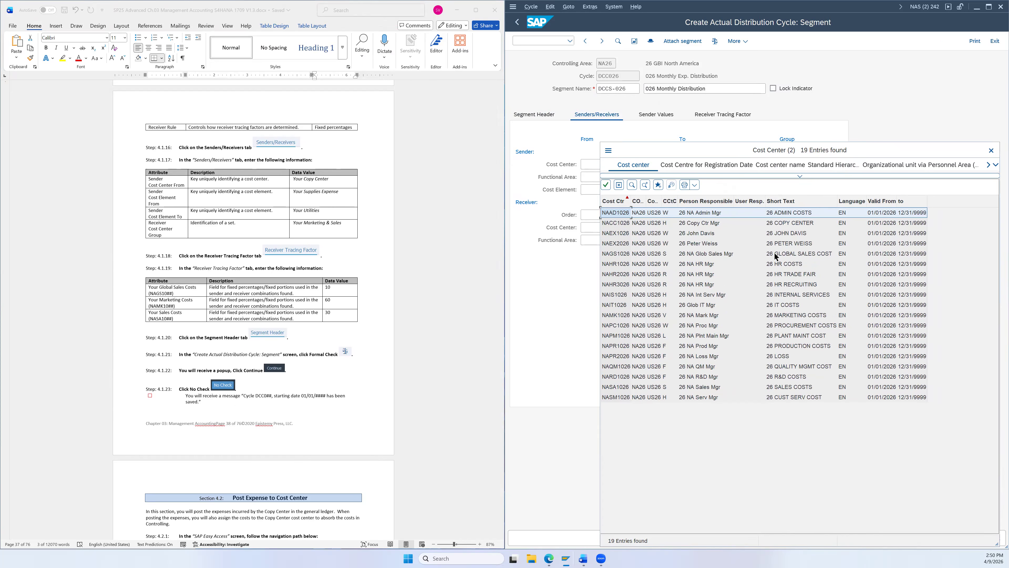
{"action": "left_click", "coordinate": [788, 223]}
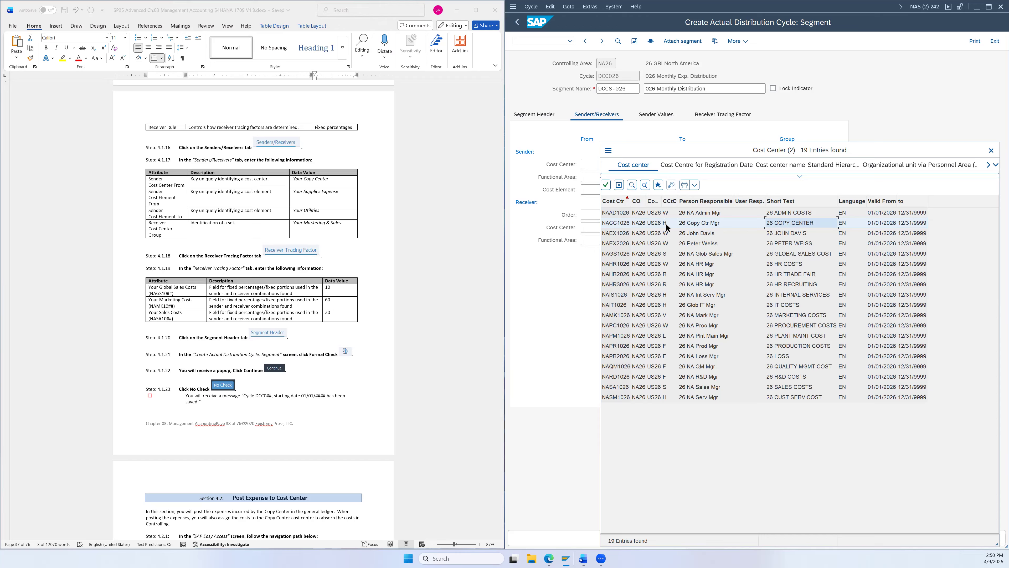
{"action": "double_click", "coordinate": [784, 222]}
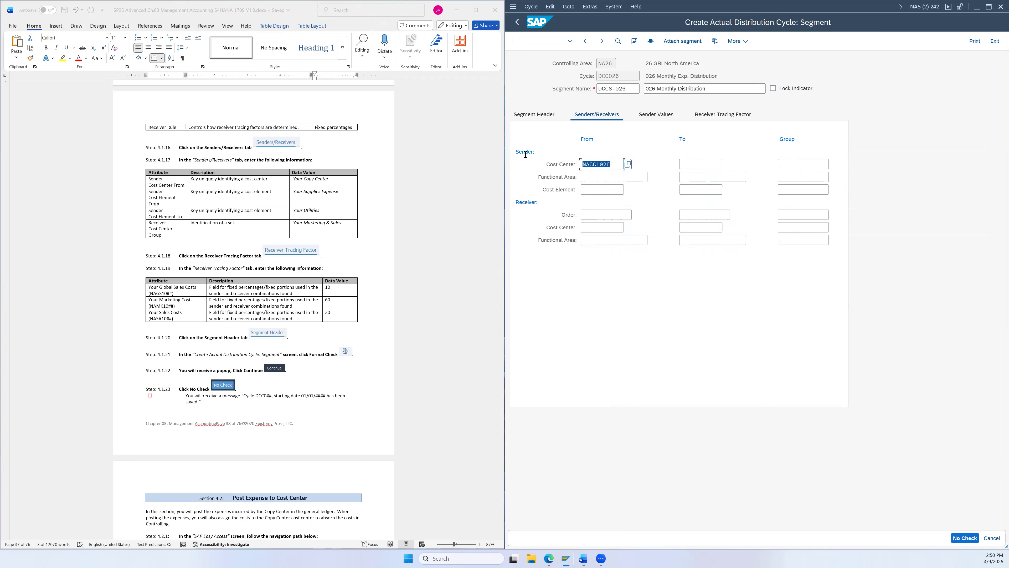
- Search the possible values for the sender's starting cost element, first without restriction and again by controlling area NA26
{"action": "left_click", "coordinate": [602, 190]}
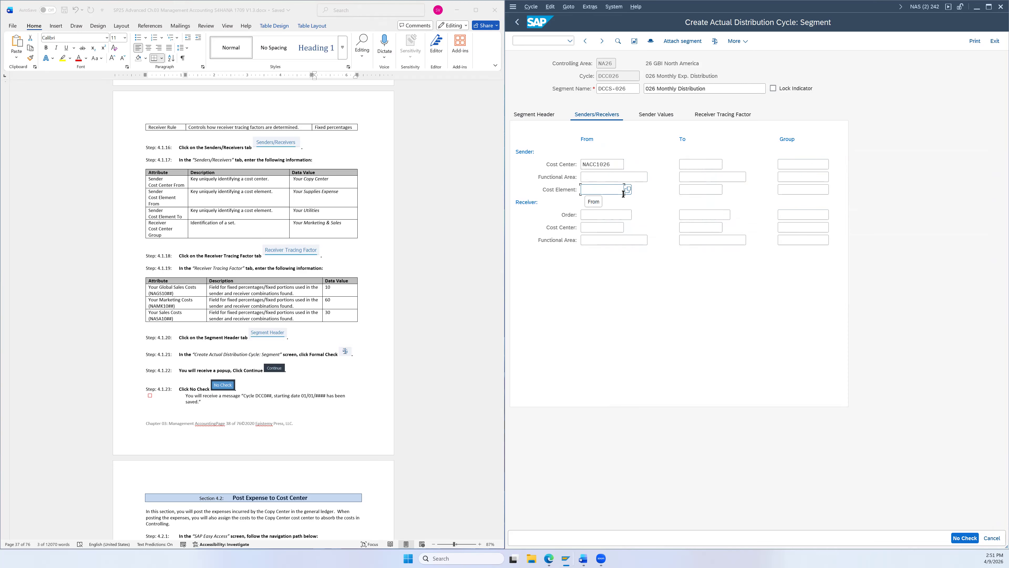
{"action": "key", "text": "F4"}
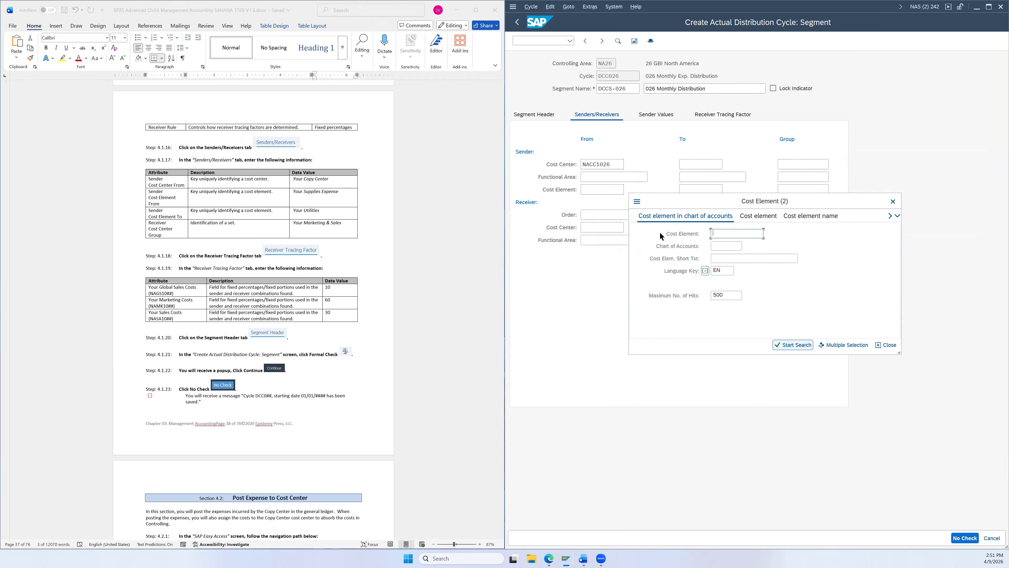
{"action": "left_click", "coordinate": [796, 346]}
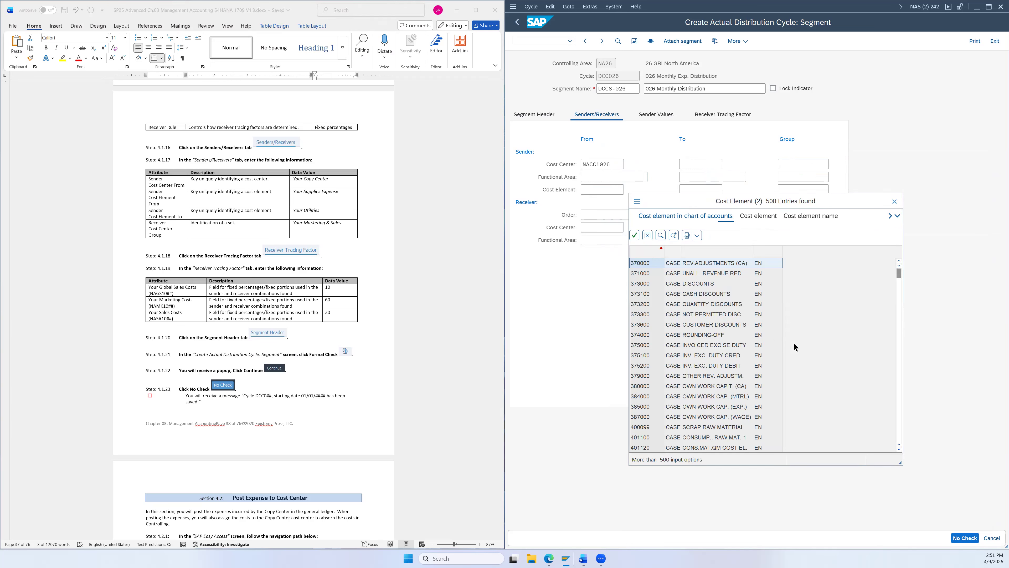
{"action": "left_click", "coordinate": [764, 217]}
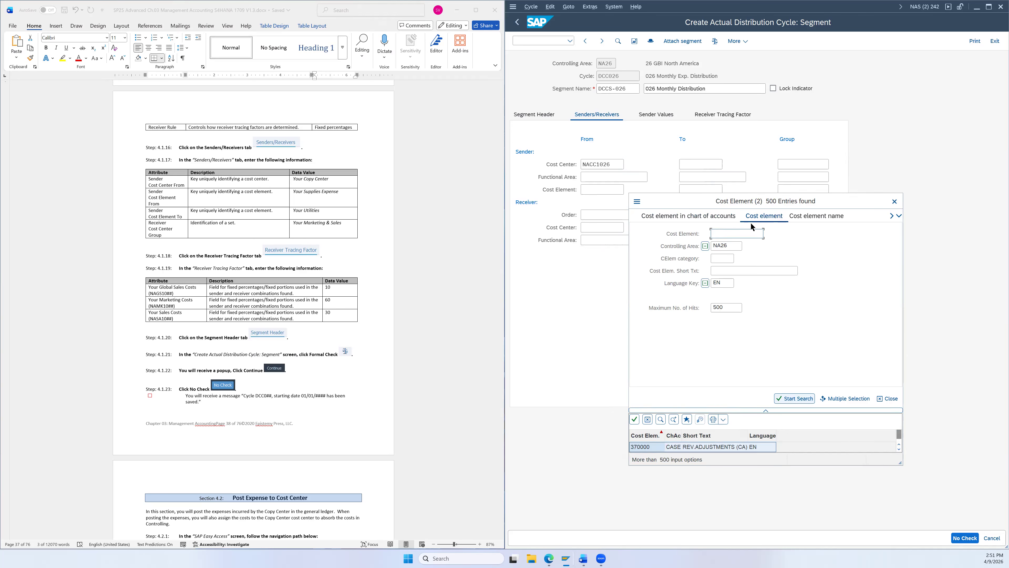
{"action": "left_click", "coordinate": [792, 398]}
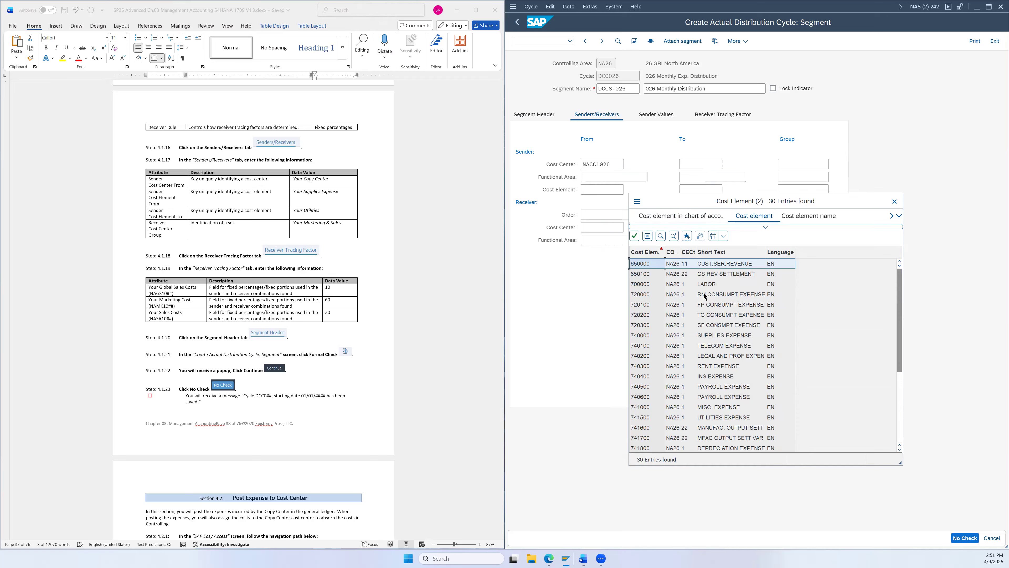
{"action": "left_click", "coordinate": [893, 201]}
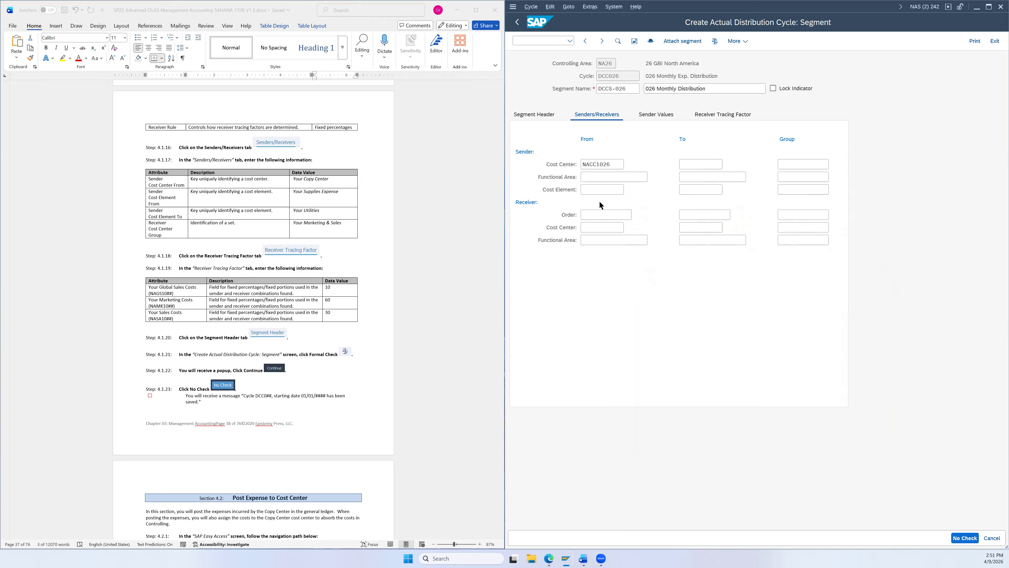
- Search the sender's cost elements restricted to chart of accounts GL26 and compare with a search by controlling area NA26
{"action": "left_click", "coordinate": [628, 190]}
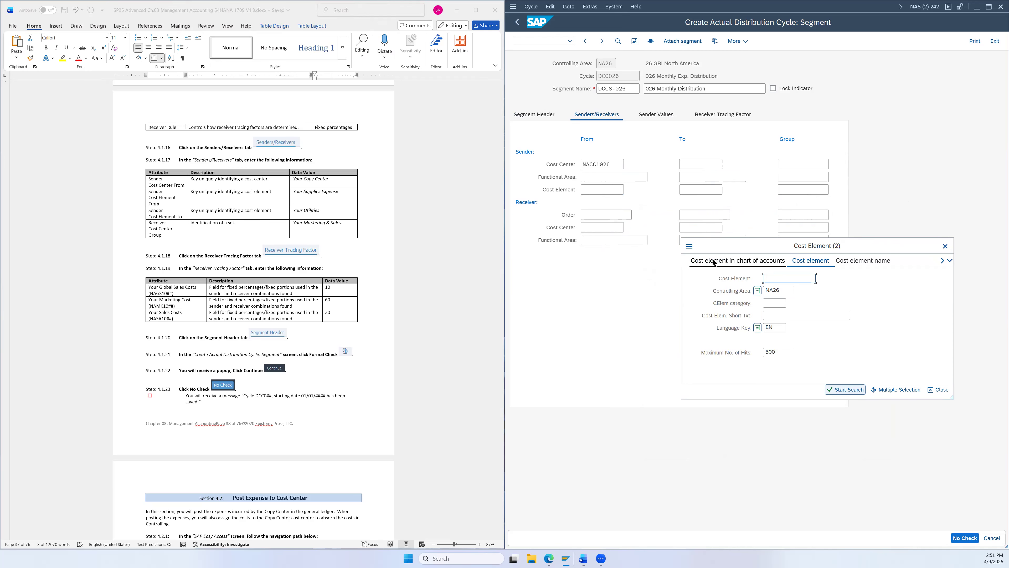
{"action": "left_click", "coordinate": [714, 262]}
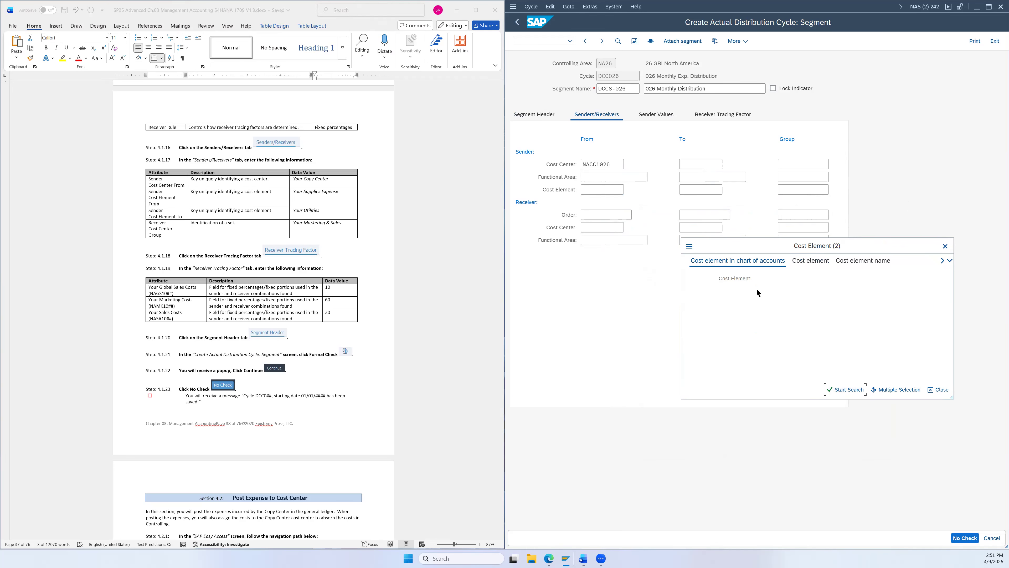
{"action": "left_click", "coordinate": [771, 293]}
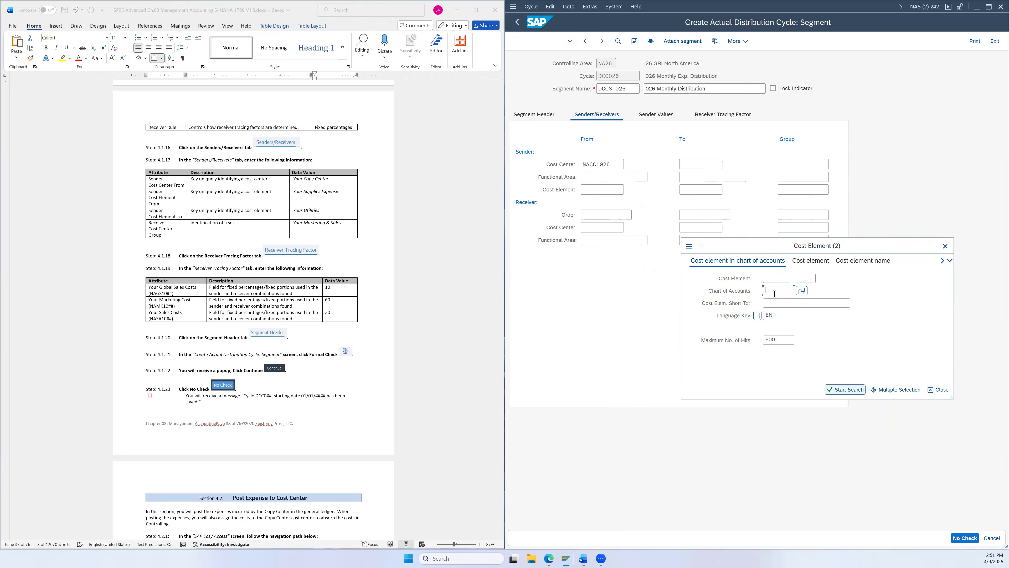
{"action": "left_click", "coordinate": [802, 292]}
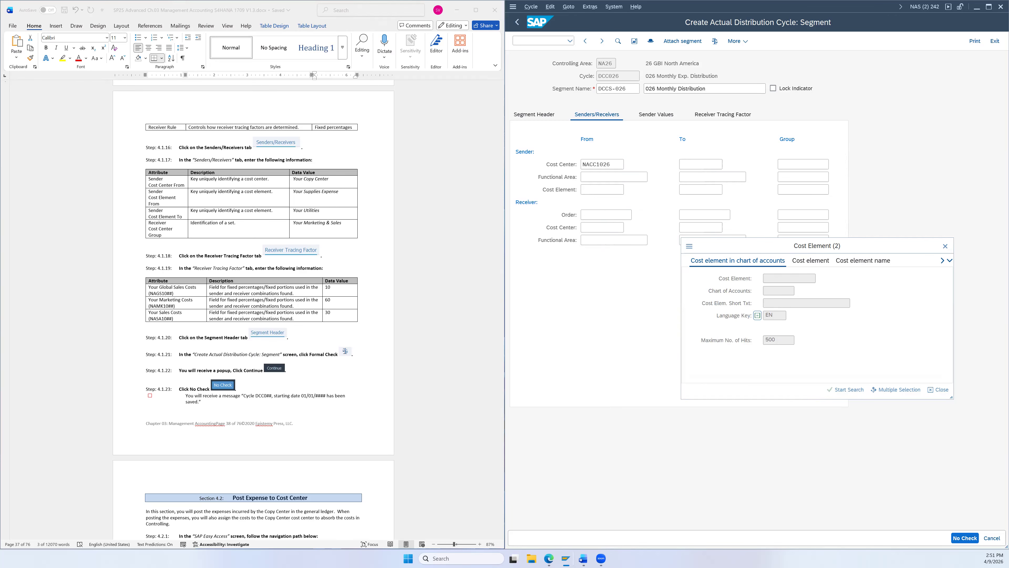
{"action": "scroll", "coordinate": [530, 268], "scroll_direction": "down", "scroll_amount": 10}
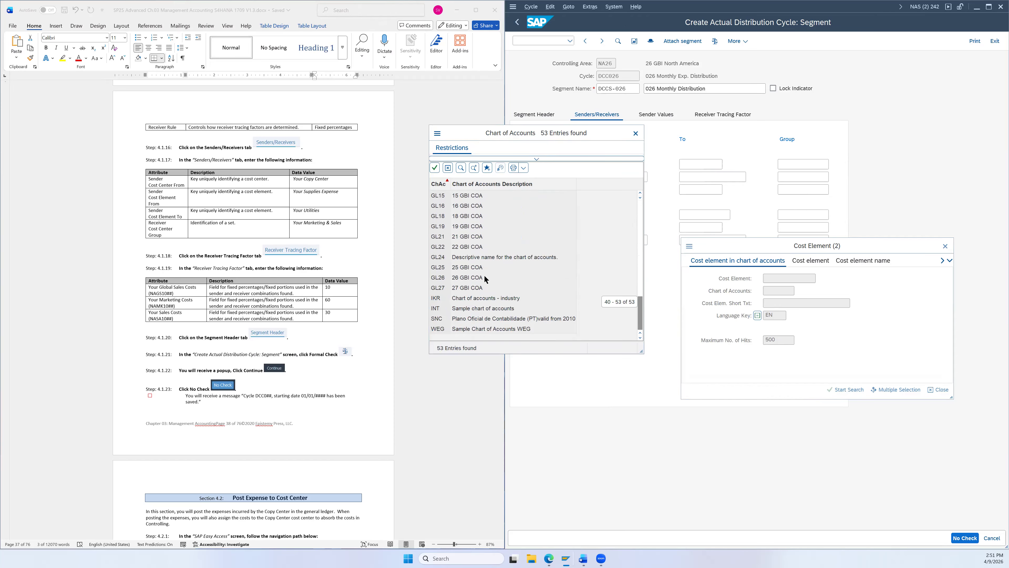
{"action": "left_click", "coordinate": [470, 278]}
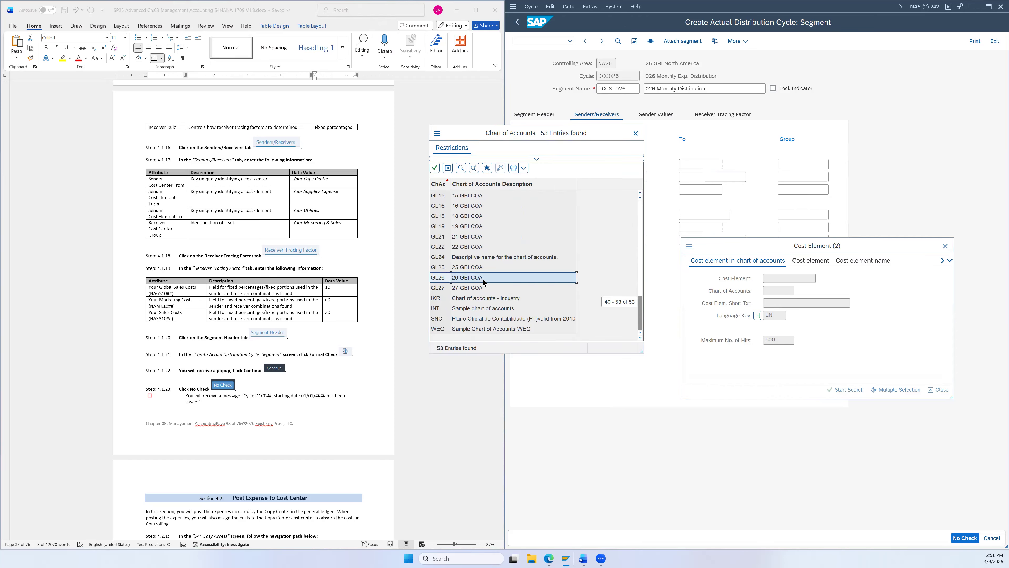
{"action": "double_click", "coordinate": [464, 280]}
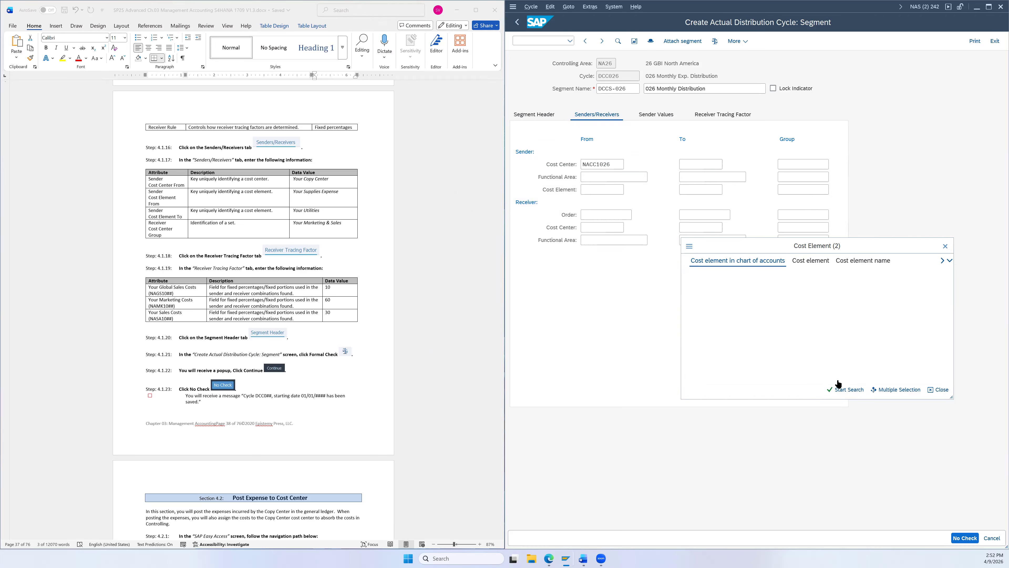
{"action": "left_click", "coordinate": [840, 391]}
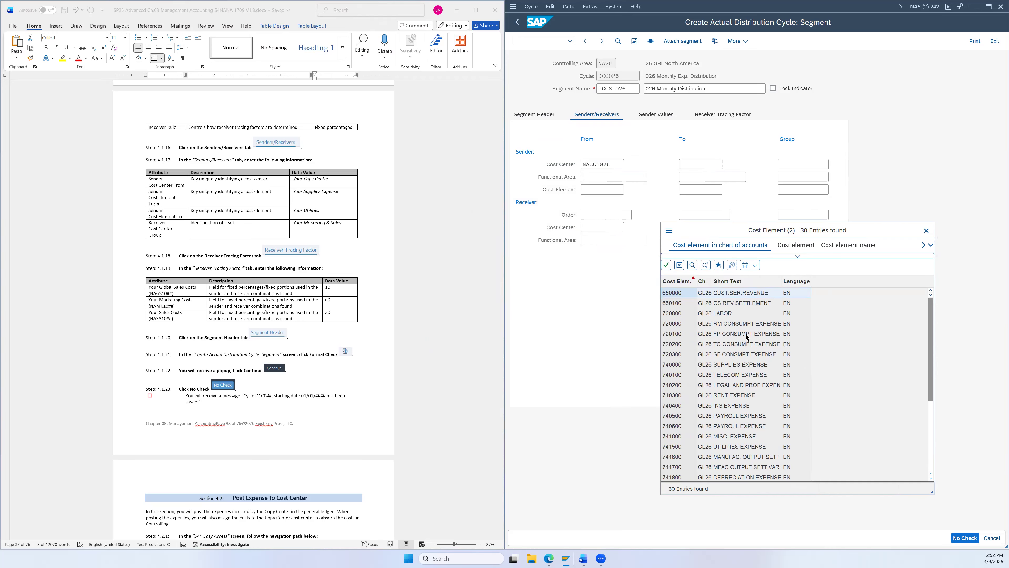
{"action": "left_click", "coordinate": [791, 247]}
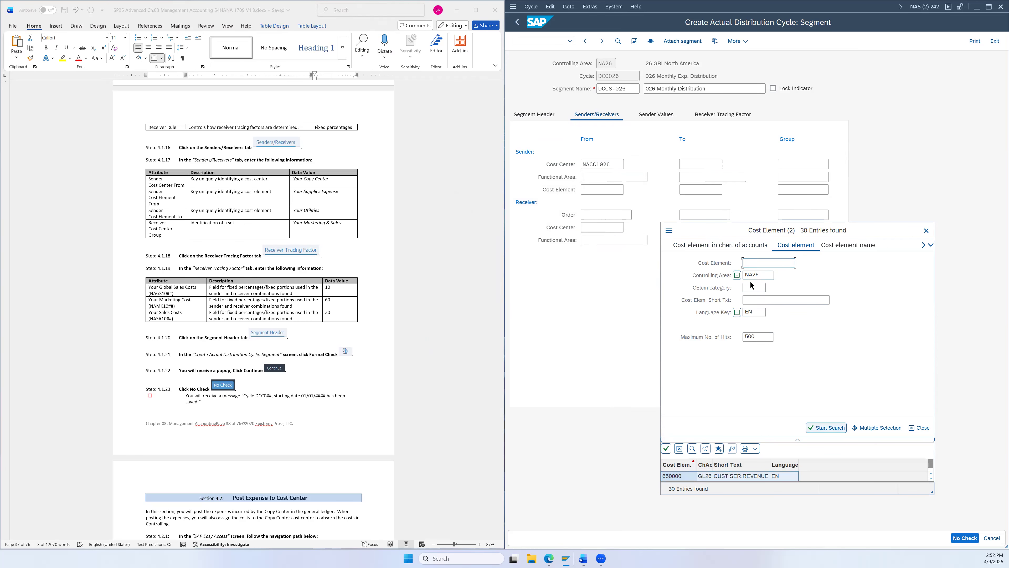
{"action": "left_click", "coordinate": [829, 427]}
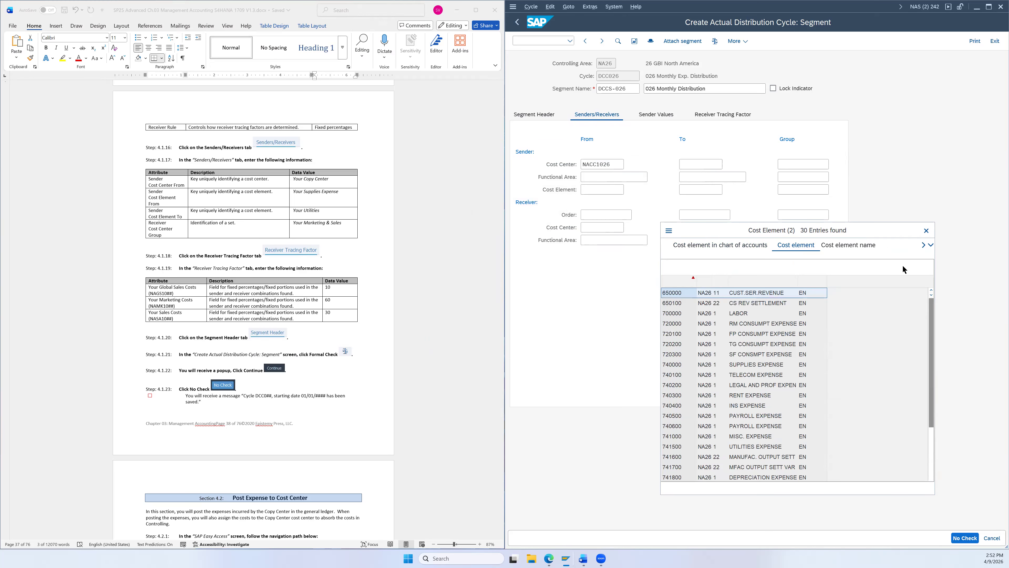
{"action": "left_click", "coordinate": [926, 230]}
- Search the cost elements of controlling area NA26 and set the sender's starting cost element to Supplies Expense, 740000
{"action": "left_click", "coordinate": [592, 190]}
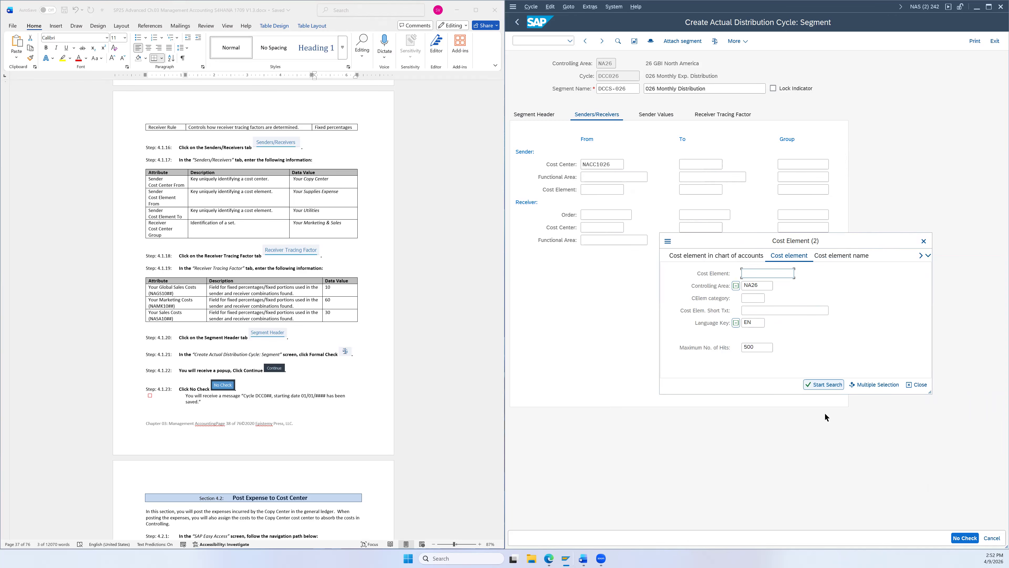
{"action": "left_click", "coordinate": [821, 384]}
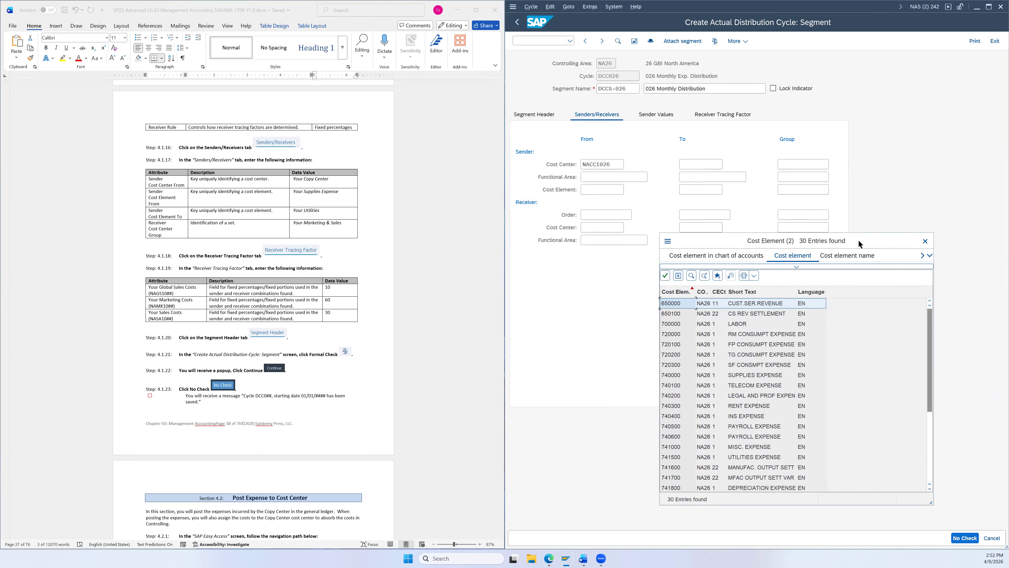
{"action": "left_click_drag", "start_coordinate": [859, 241], "coordinate": [853, 106]}
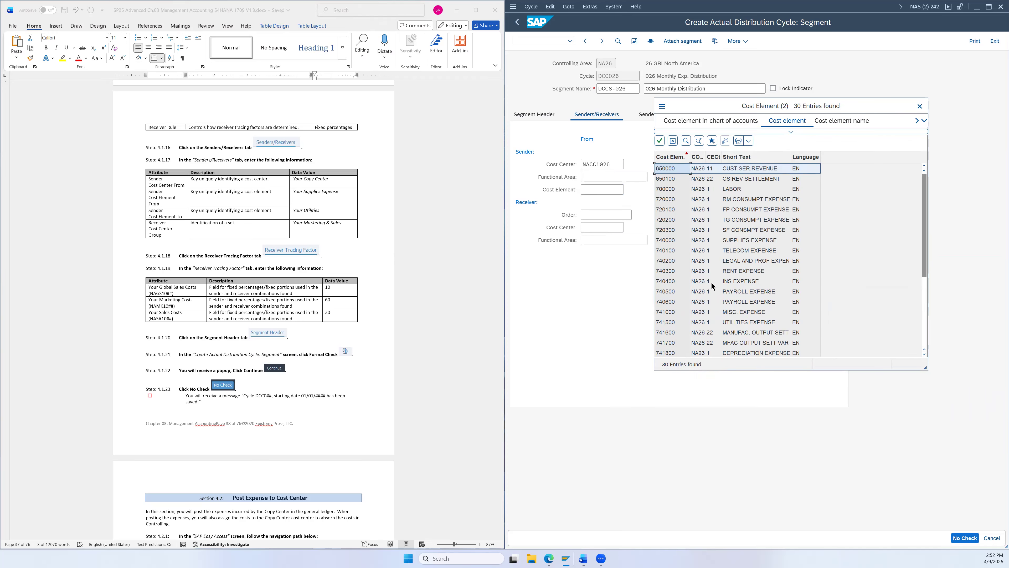
{"action": "scroll", "coordinate": [771, 261], "scroll_direction": "down", "scroll_amount": 1}
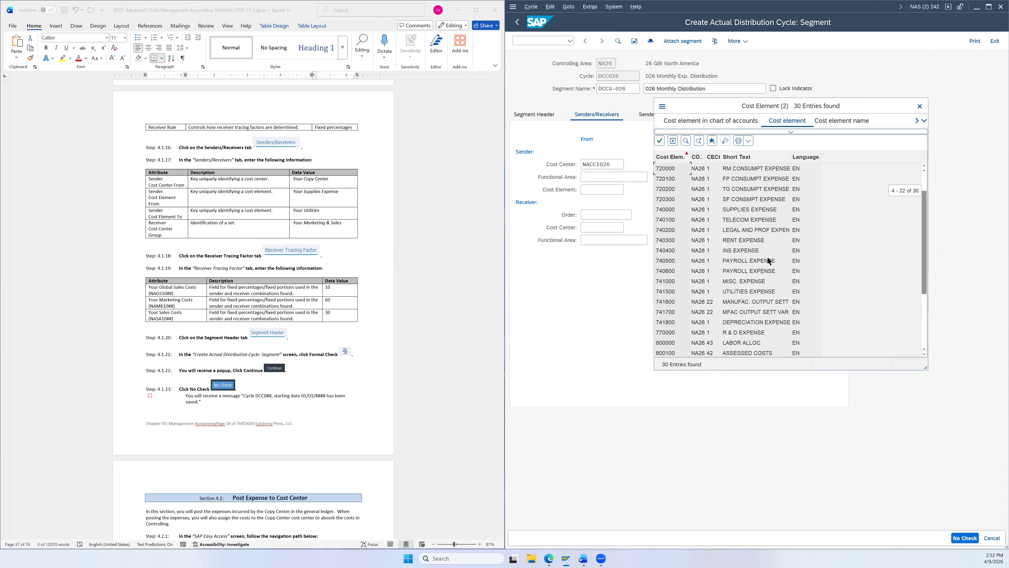
{"action": "scroll", "coordinate": [756, 271], "scroll_direction": "down", "scroll_amount": 3}
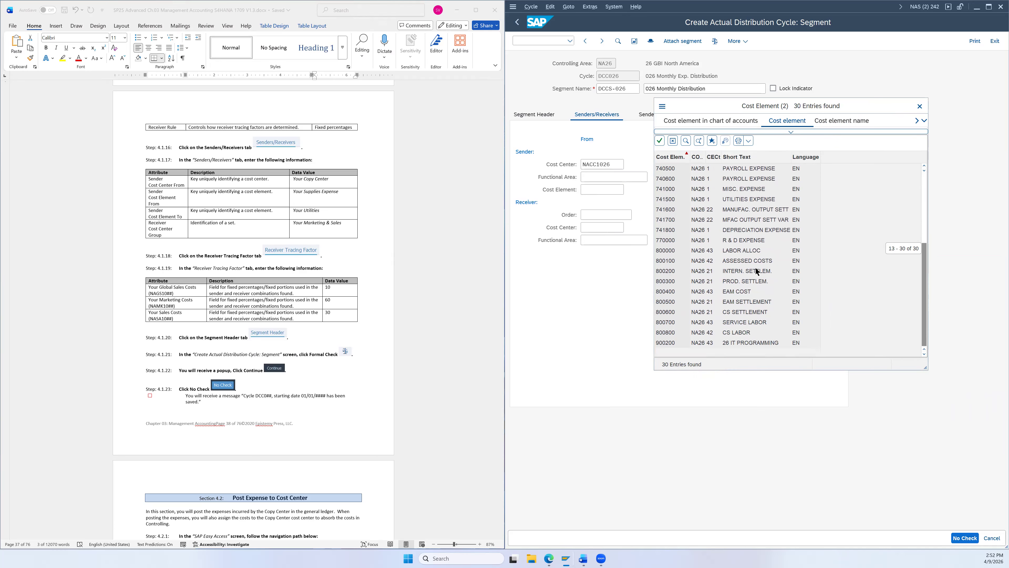
{"action": "scroll", "coordinate": [757, 271], "scroll_direction": "up", "scroll_amount": 1}
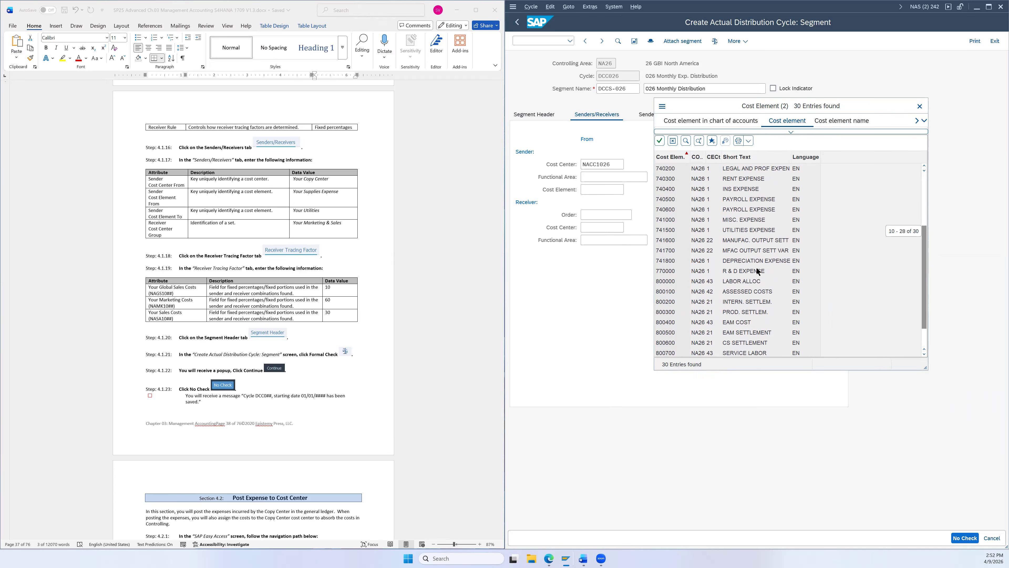
{"action": "scroll", "coordinate": [758, 271], "scroll_direction": "up", "scroll_amount": 1}
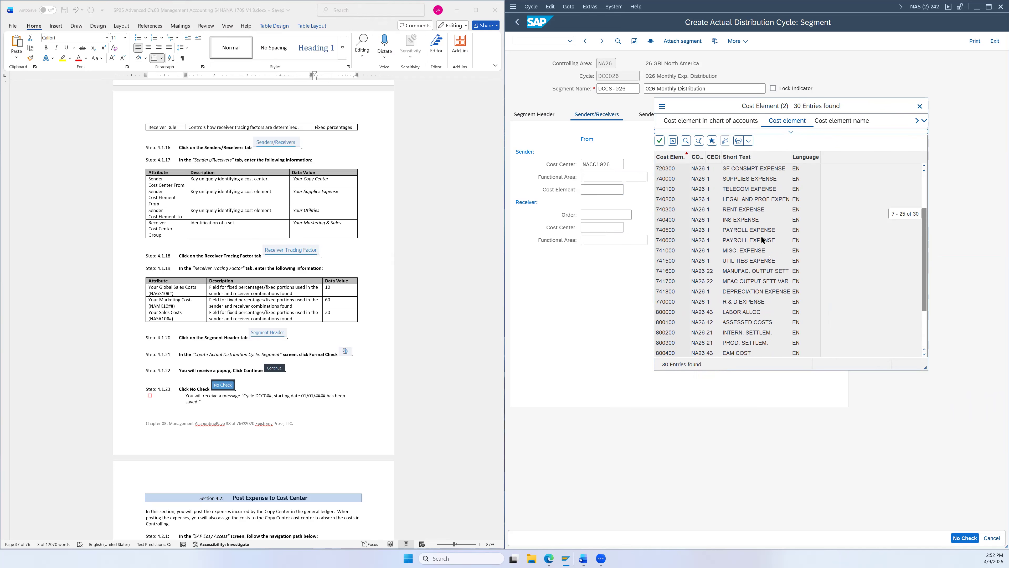
{"action": "left_click", "coordinate": [748, 182]}
{"action": "scroll", "coordinate": [743, 182], "scroll_direction": "up", "scroll_amount": 1}
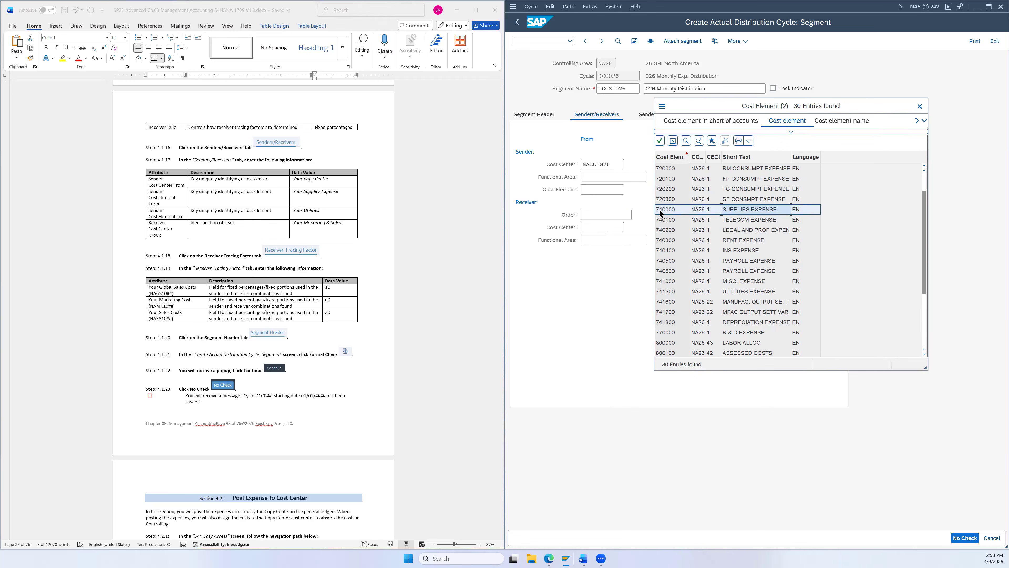
{"action": "double_click", "coordinate": [734, 211]}
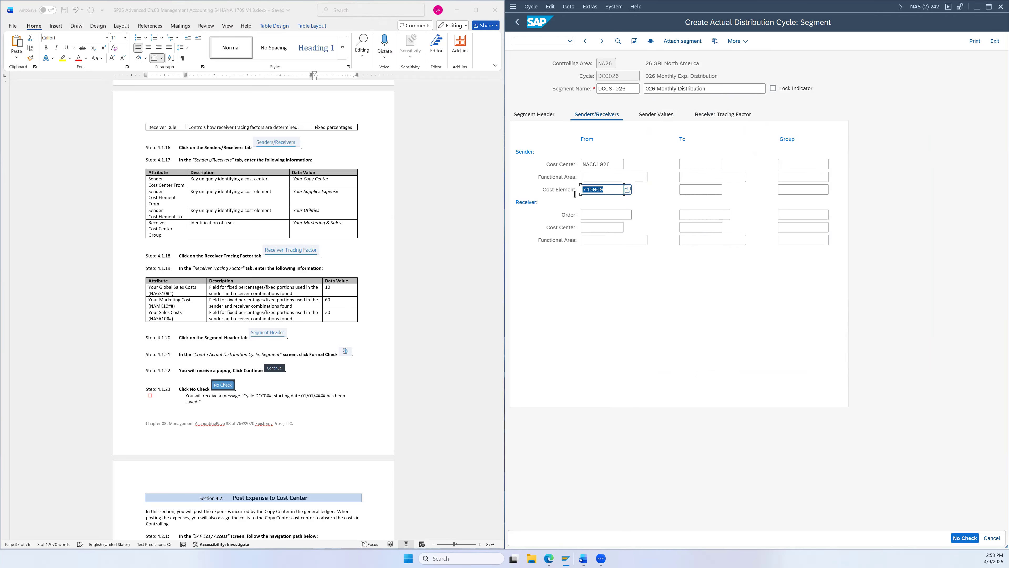
{"action": "left_click", "coordinate": [692, 190]}
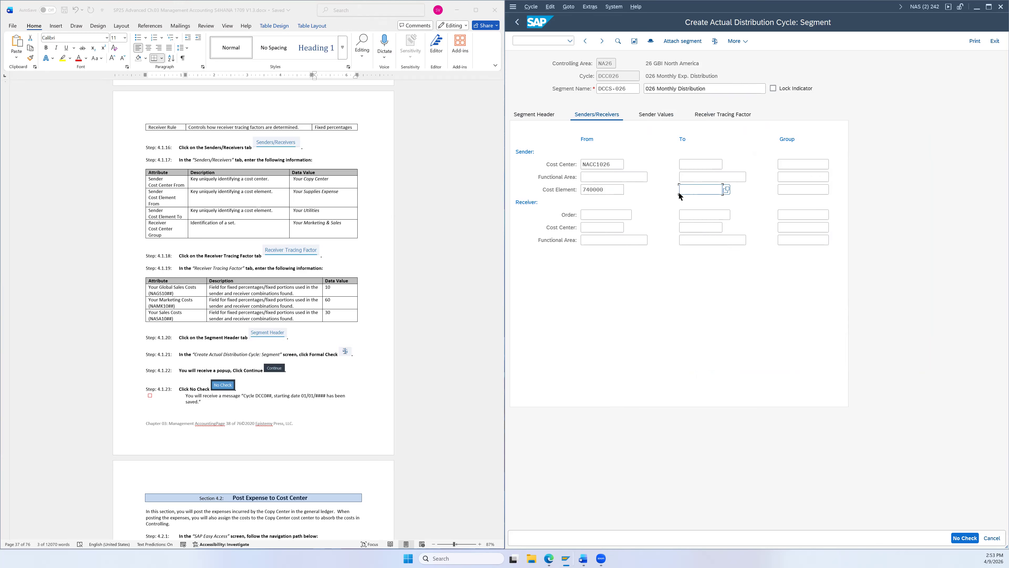
{"action": "left_click", "coordinate": [727, 188]}
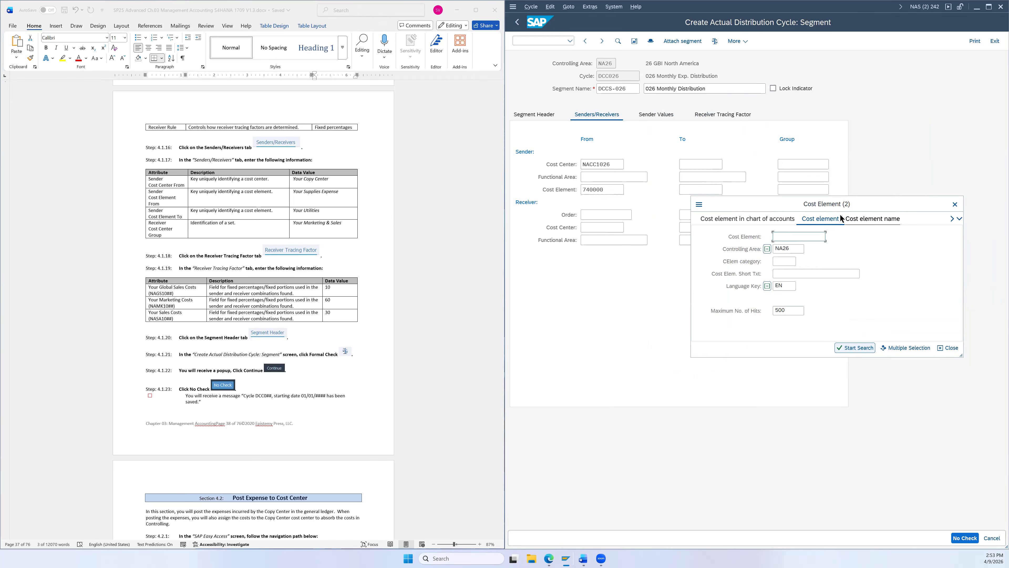
{"action": "left_click", "coordinate": [855, 349]}
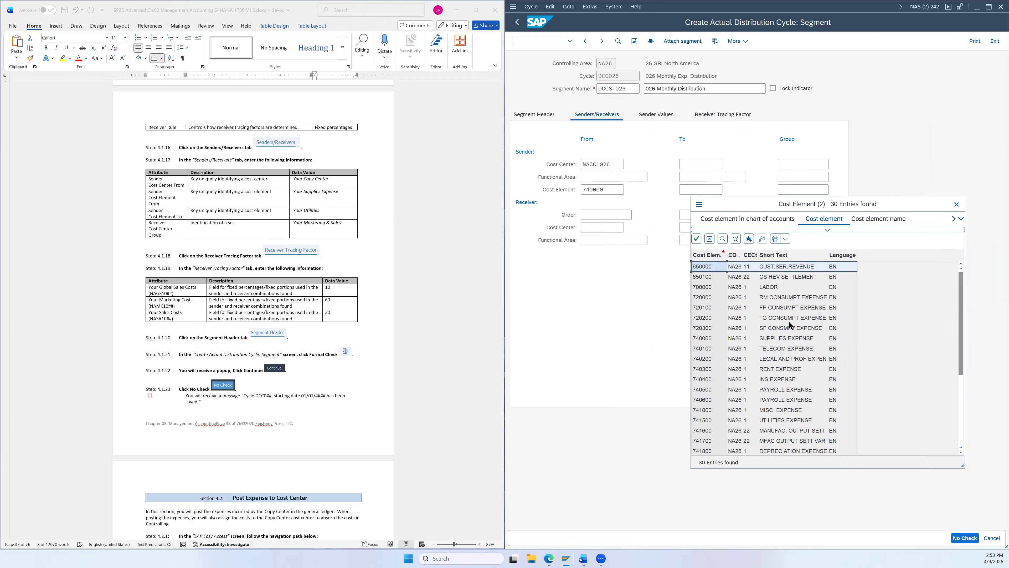
{"action": "left_click", "coordinate": [875, 222]}
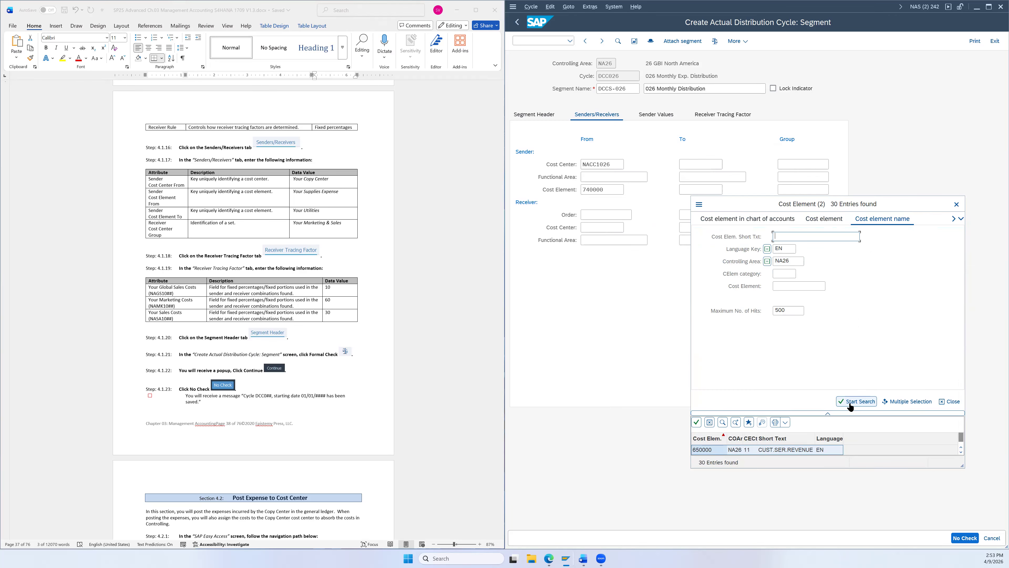
{"action": "left_click", "coordinate": [957, 204]}
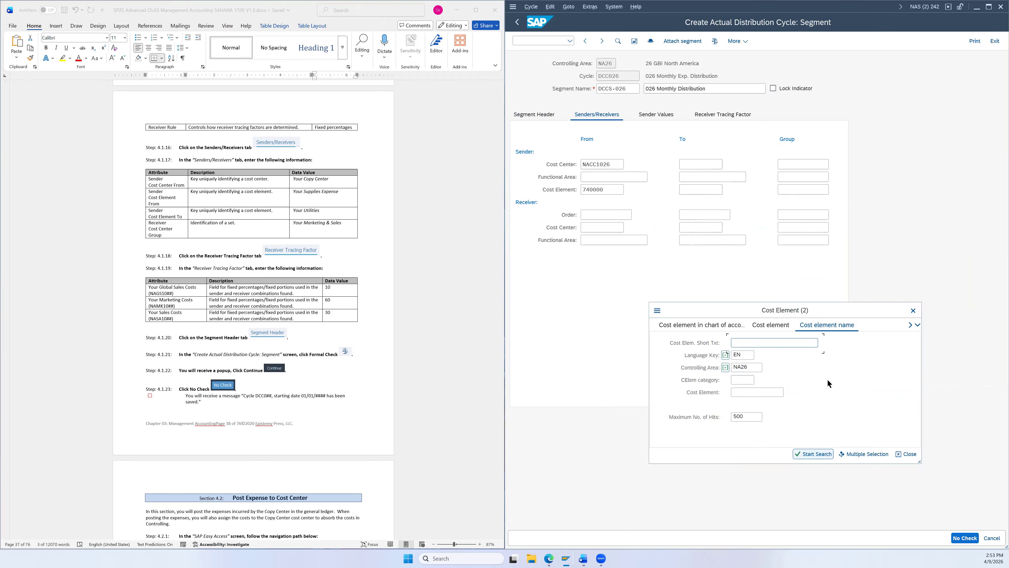
{"action": "left_click", "coordinate": [817, 453]}
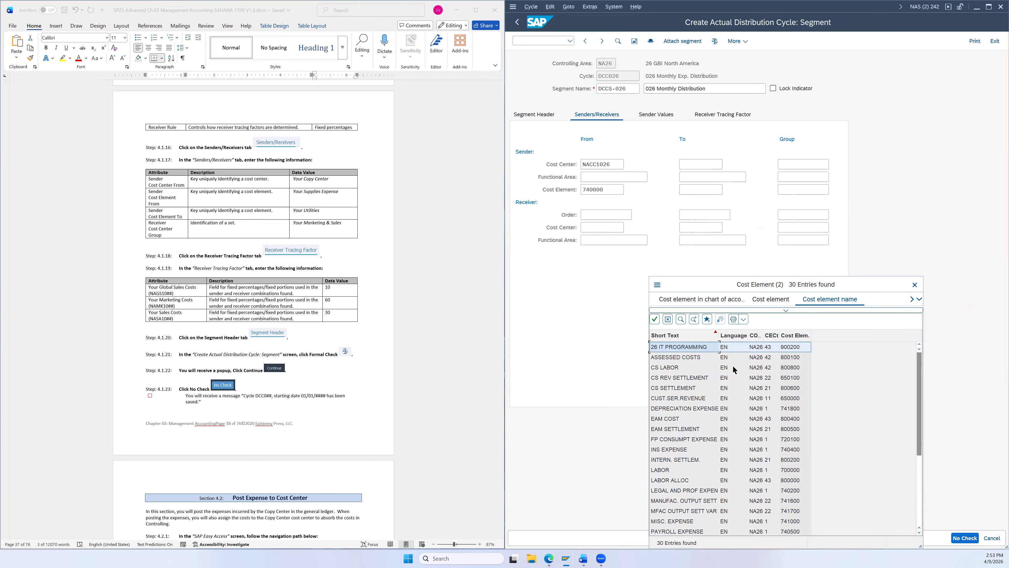
{"action": "left_click", "coordinate": [774, 299]}
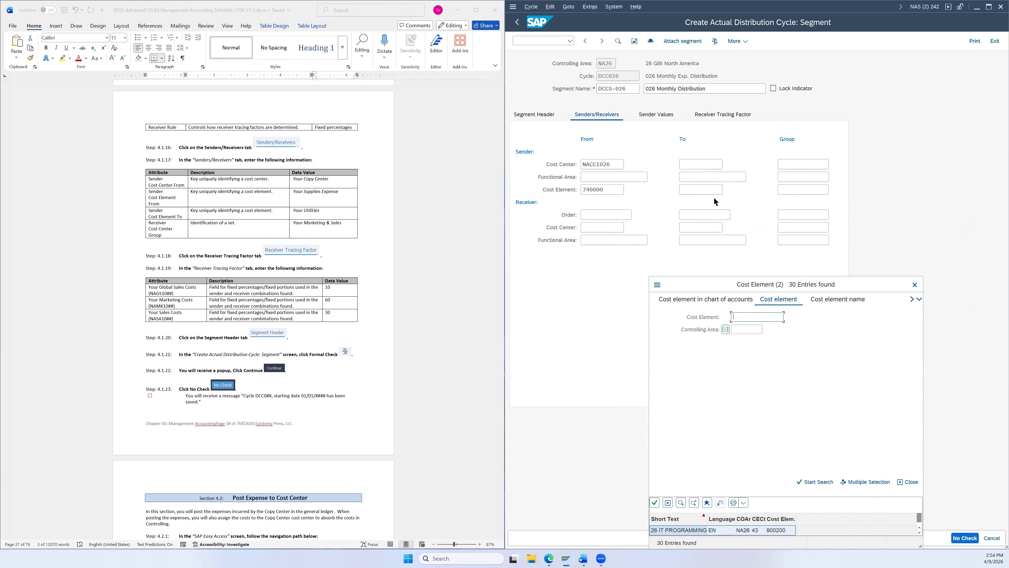
{"action": "left_click", "coordinate": [914, 285]}
- Look up the sender's ending cost element in controlling area NA26 and set it to Utilities Expense, 741500
{"action": "left_click", "coordinate": [727, 191]}
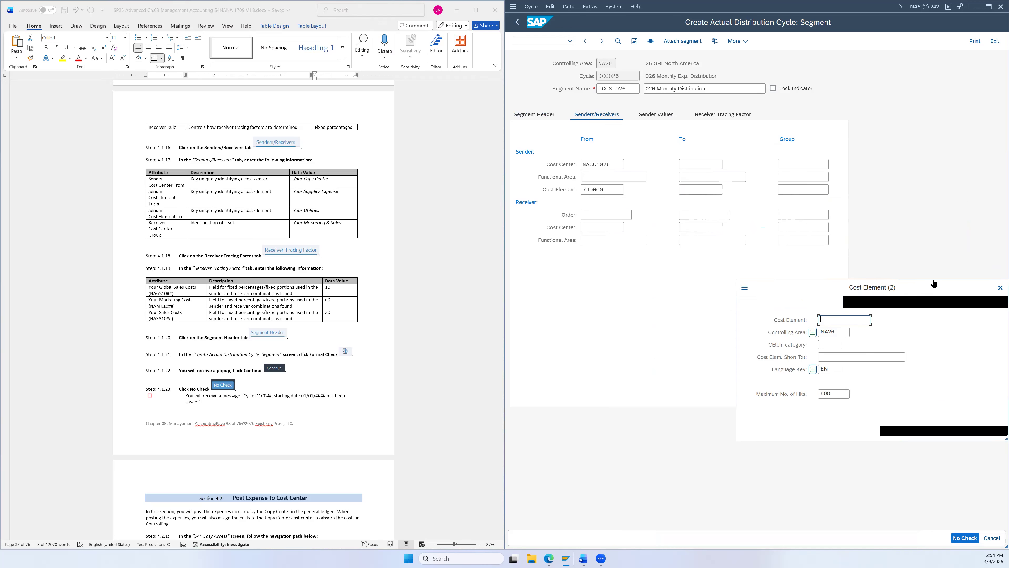
{"action": "left_click", "coordinate": [842, 394]}
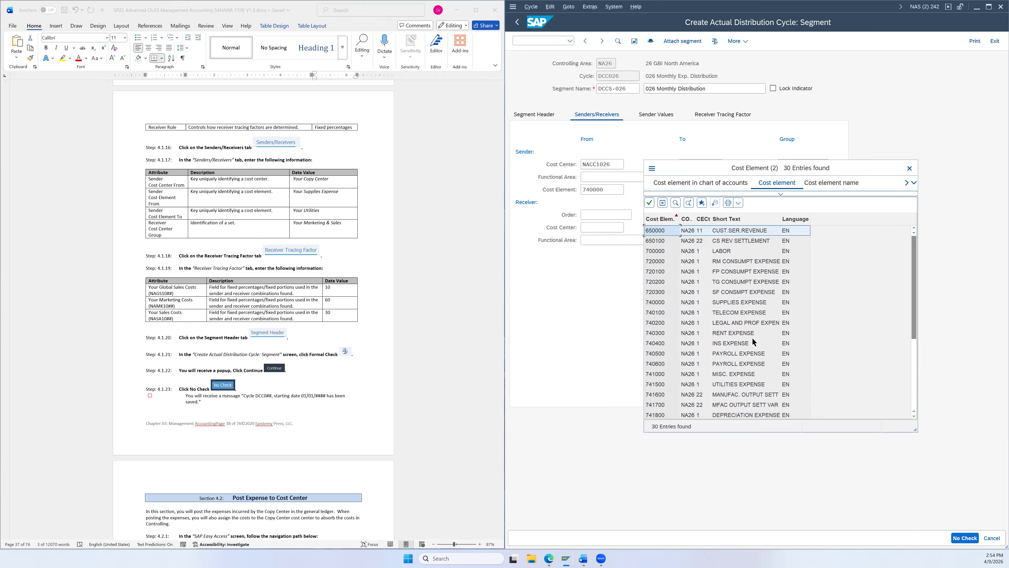
{"action": "scroll", "coordinate": [754, 342], "scroll_direction": "down", "scroll_amount": 2}
{"action": "left_click", "coordinate": [739, 324]}
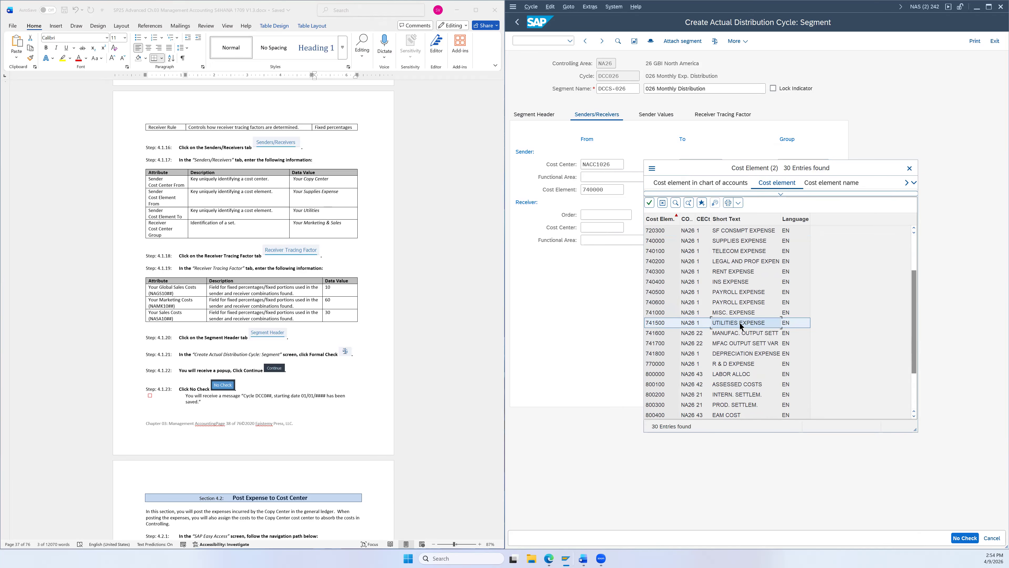
{"action": "double_click", "coordinate": [727, 323]}
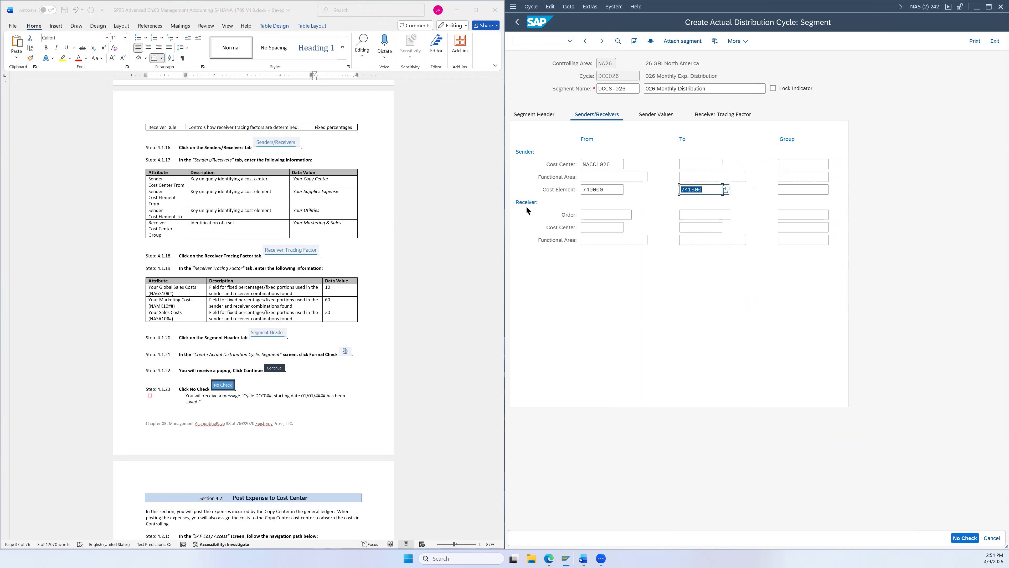
- Set the receiver's cost center group to 26 Marketing & Sales, N3026, from the available cost center groups
{"action": "left_click", "coordinate": [811, 229]}
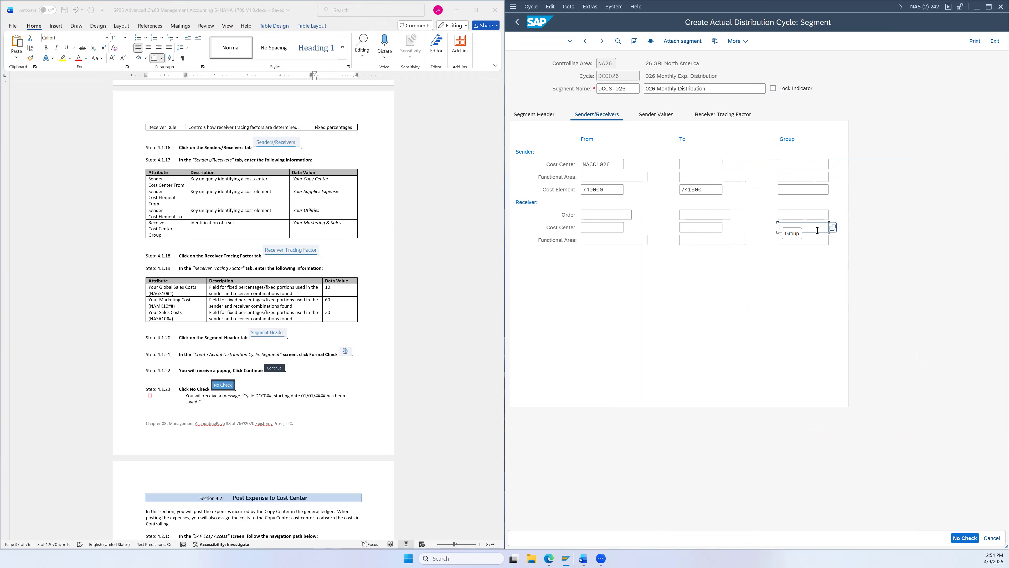
{"action": "left_click", "coordinate": [833, 227]}
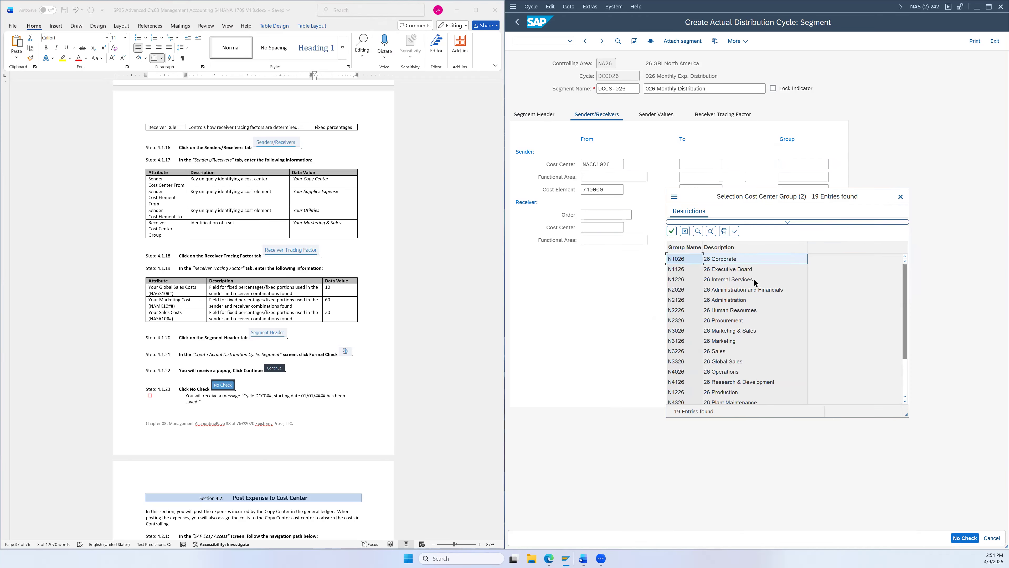
{"action": "left_click", "coordinate": [749, 332]}
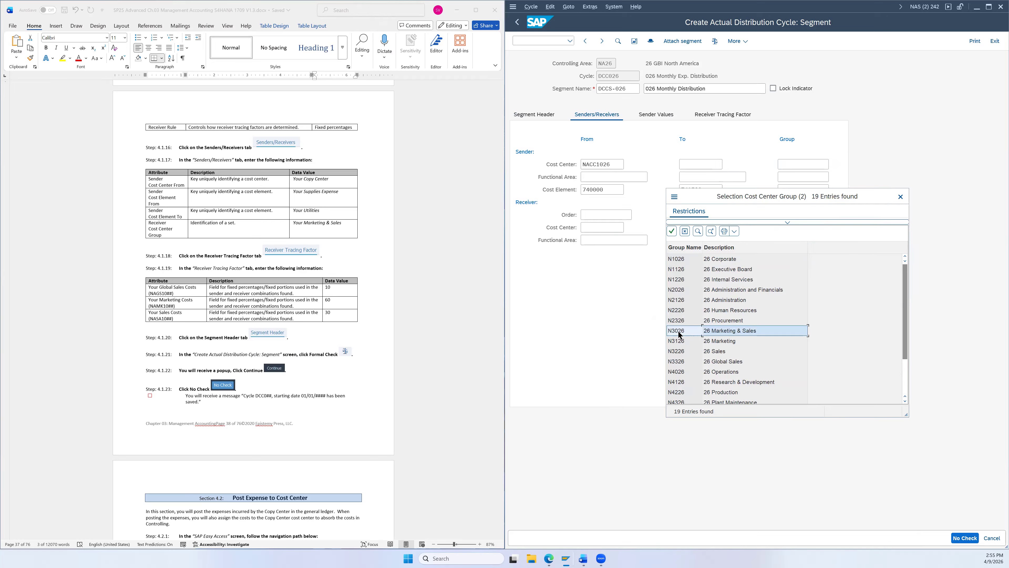
{"action": "double_click", "coordinate": [738, 330]}
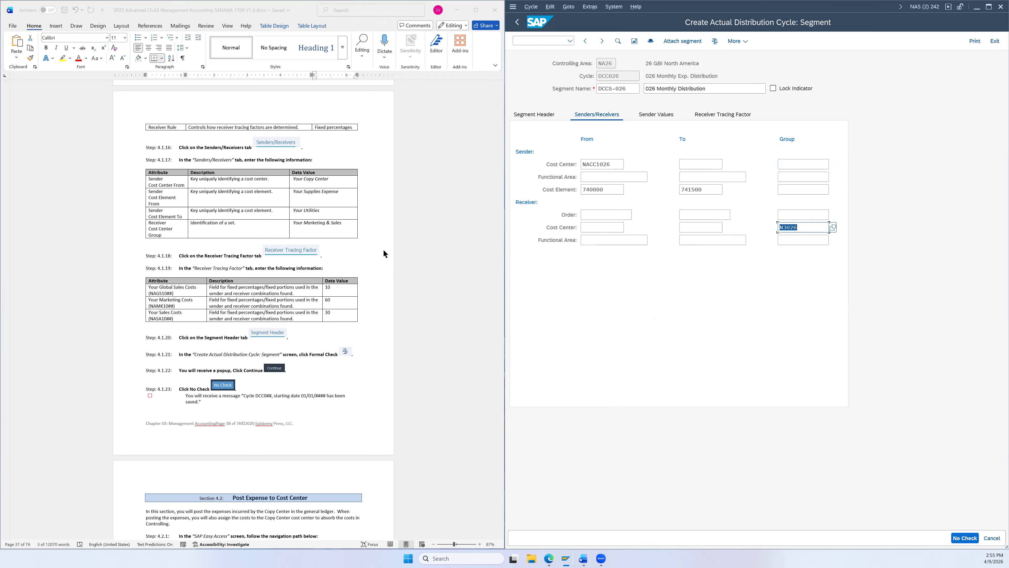
- Enter the receiver tracing factors from step 4.1.19: 10 for NAGS1026, 60 for NAMK1026 and 30 for NASA1026
{"action": "scroll", "coordinate": [314, 251], "scroll_direction": "down", "scroll_amount": 2}
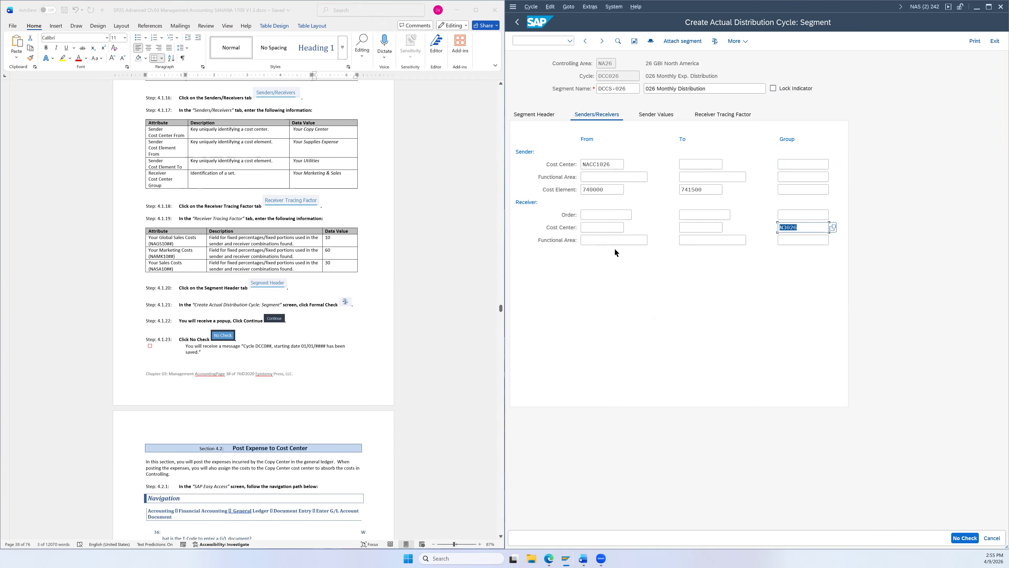
{"action": "left_click", "coordinate": [713, 113]}
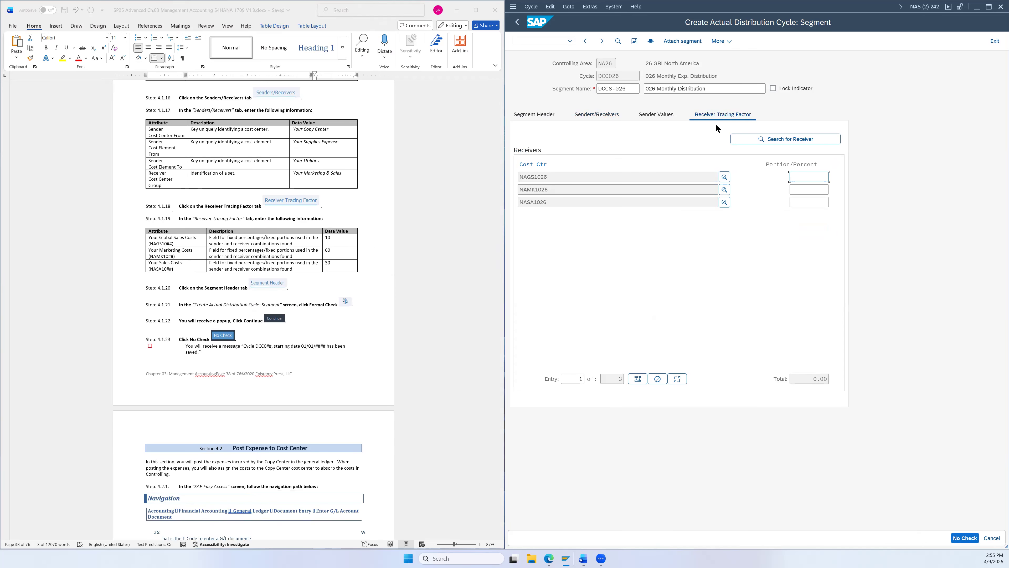
{"action": "scroll", "coordinate": [383, 243], "scroll_direction": "down", "scroll_amount": 2}
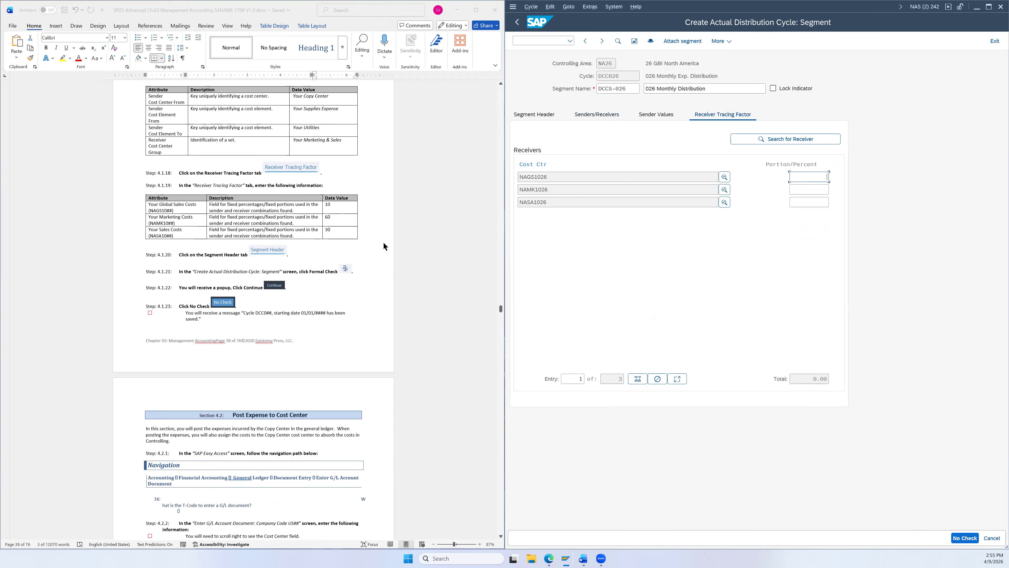
{"action": "scroll", "coordinate": [376, 247], "scroll_direction": "up", "scroll_amount": 1}
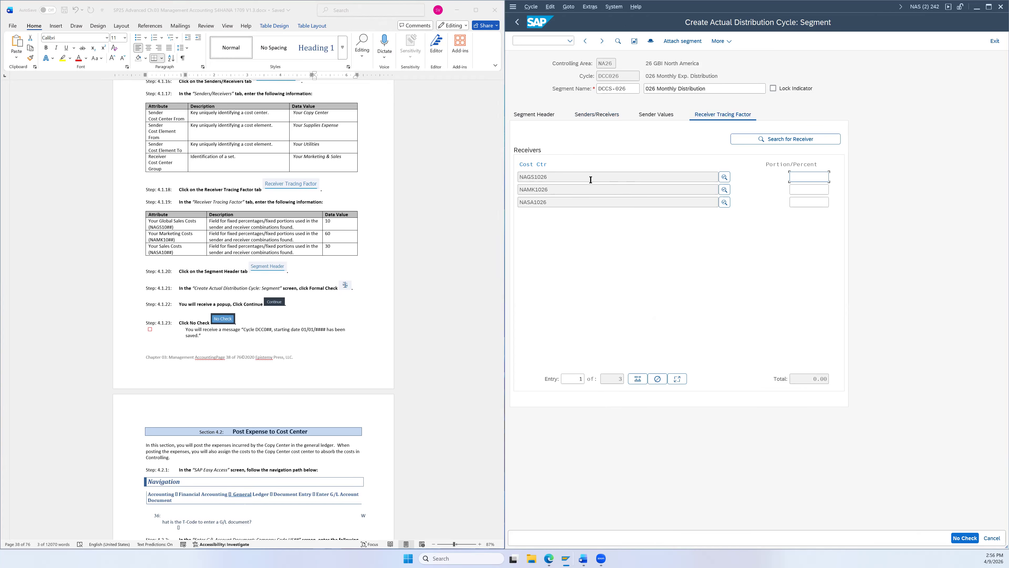
{"action": "type", "text": "10"}
{"action": "left_click", "coordinate": [808, 190]}
{"action": "type", "text": "60"}
{"action": "left_click", "coordinate": [801, 203]}
{"action": "type", "text": "30"}
{"action": "left_click", "coordinate": [758, 252]}
- Return to the segment header, run the formal check on the cycle, and save cycle DCC026 with No Check
{"action": "scroll", "coordinate": [274, 279], "scroll_direction": "down", "scroll_amount": 3}
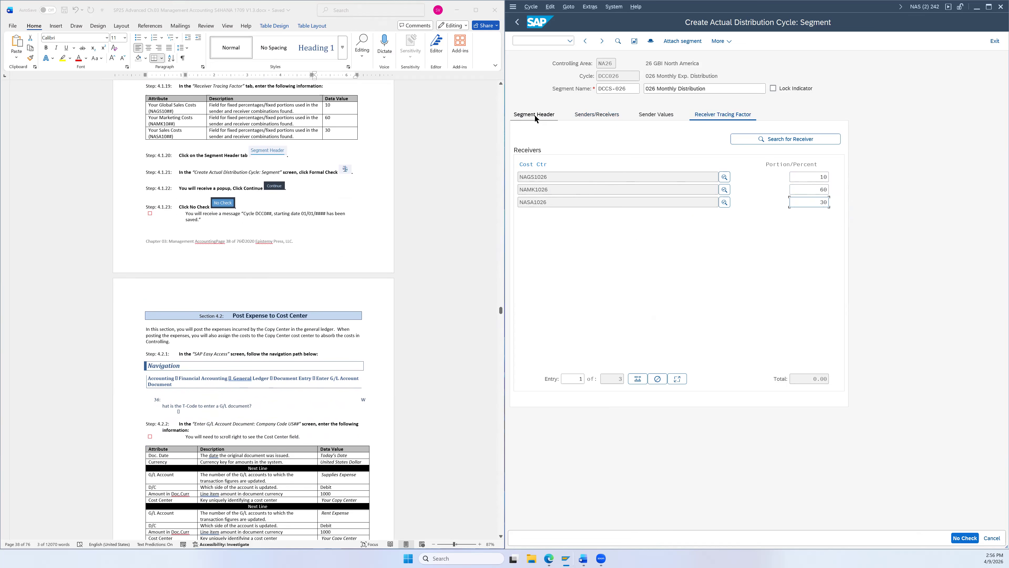
{"action": "left_click", "coordinate": [535, 114]}
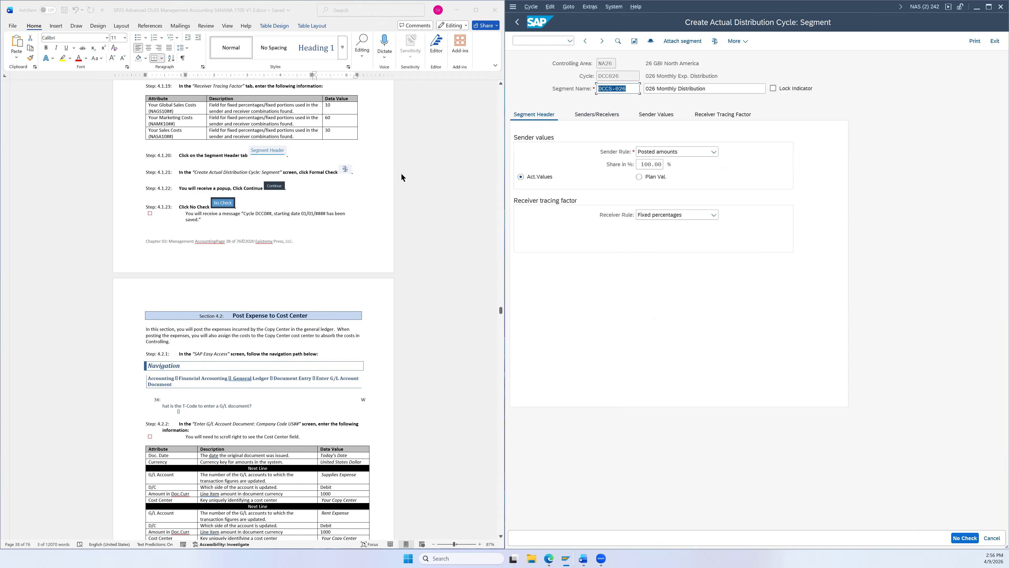
{"action": "scroll", "coordinate": [401, 175], "scroll_direction": "down", "scroll_amount": 1}
{"action": "scroll", "coordinate": [402, 174], "scroll_direction": "down", "scroll_amount": 1}
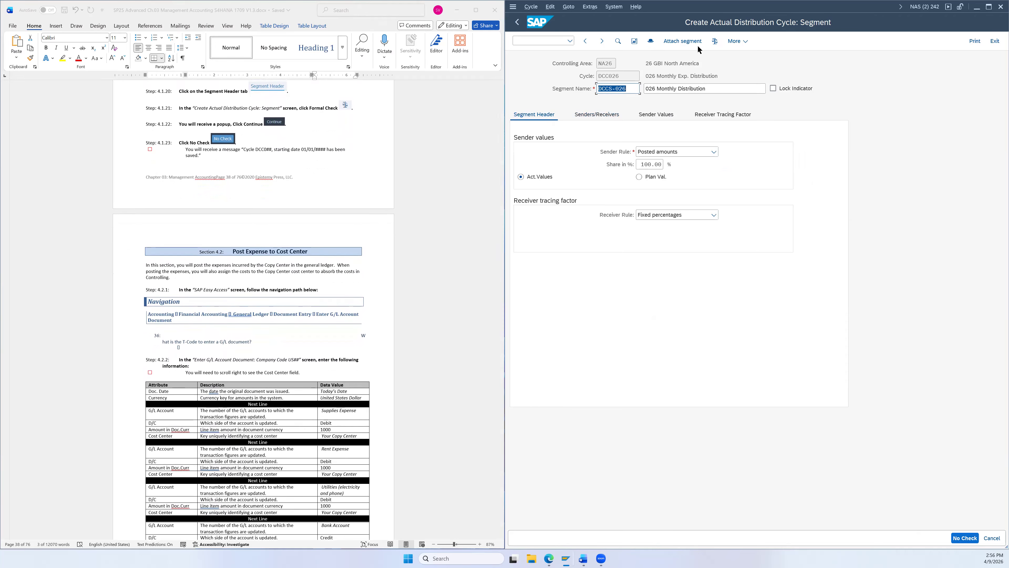
{"action": "left_click", "coordinate": [715, 42]}
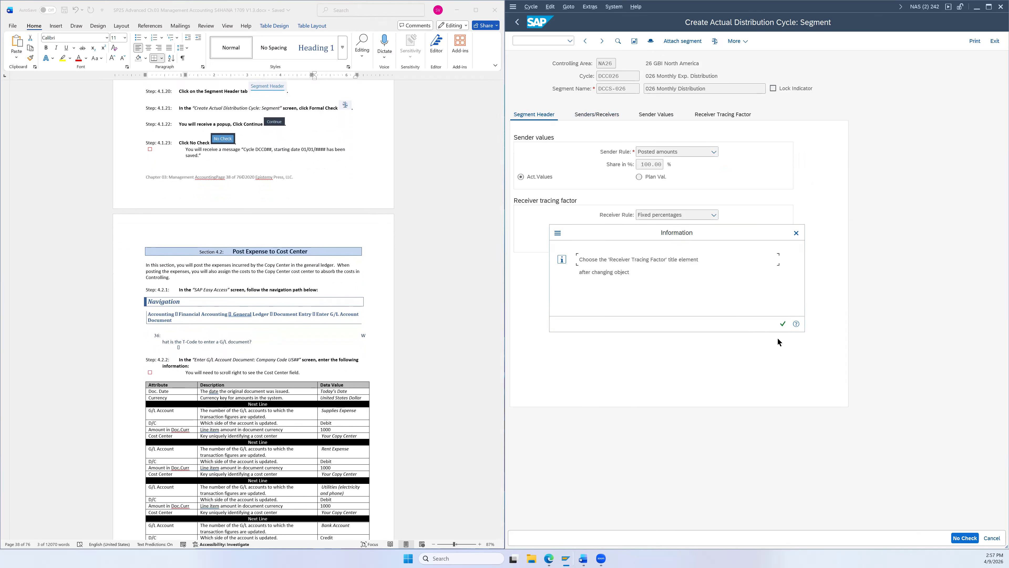
{"action": "left_click", "coordinate": [781, 323]}
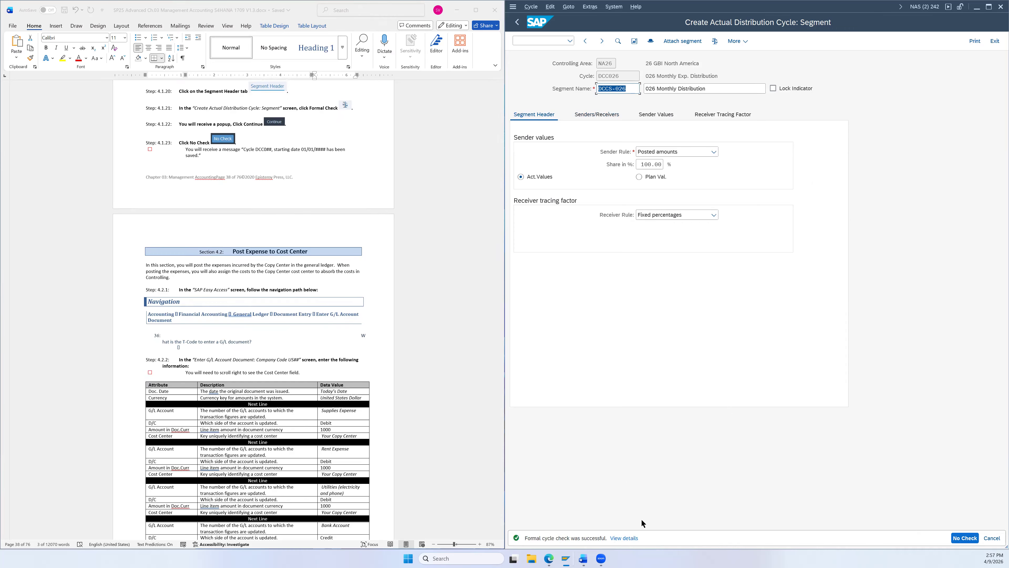
{"action": "left_click", "coordinate": [962, 538]}
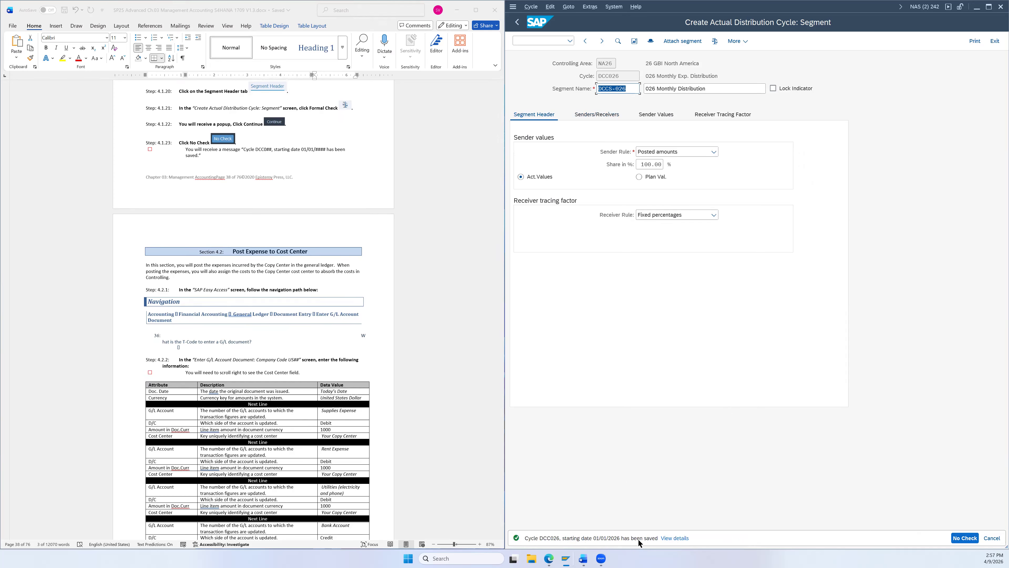
{"action": "scroll", "coordinate": [421, 280], "scroll_direction": "down", "scroll_amount": 1}
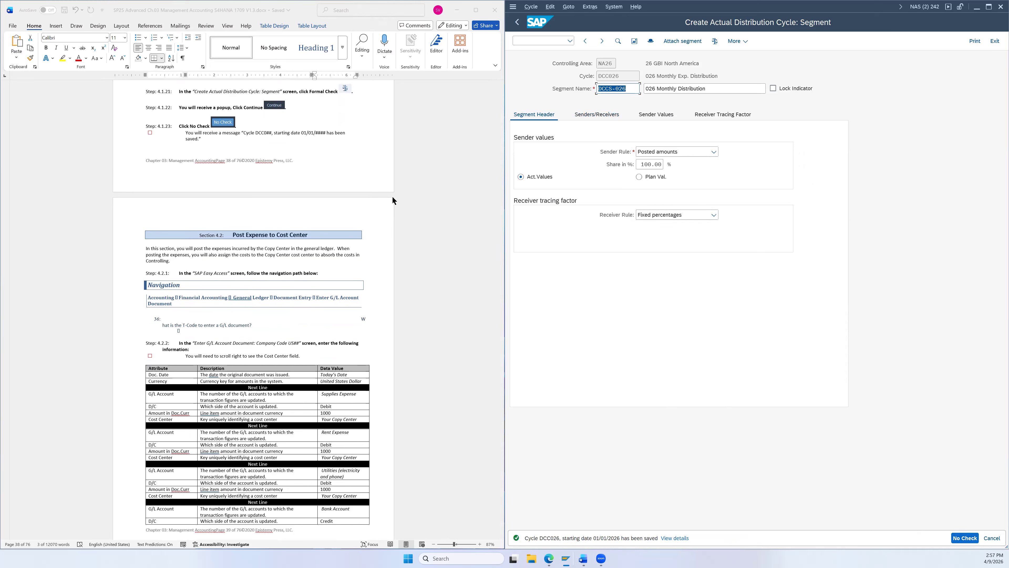
- Open a new SAP session at the Easy Access screen and close the finished distribution cycle window
{"action": "scroll", "coordinate": [392, 195], "scroll_direction": "down", "scroll_amount": 3}
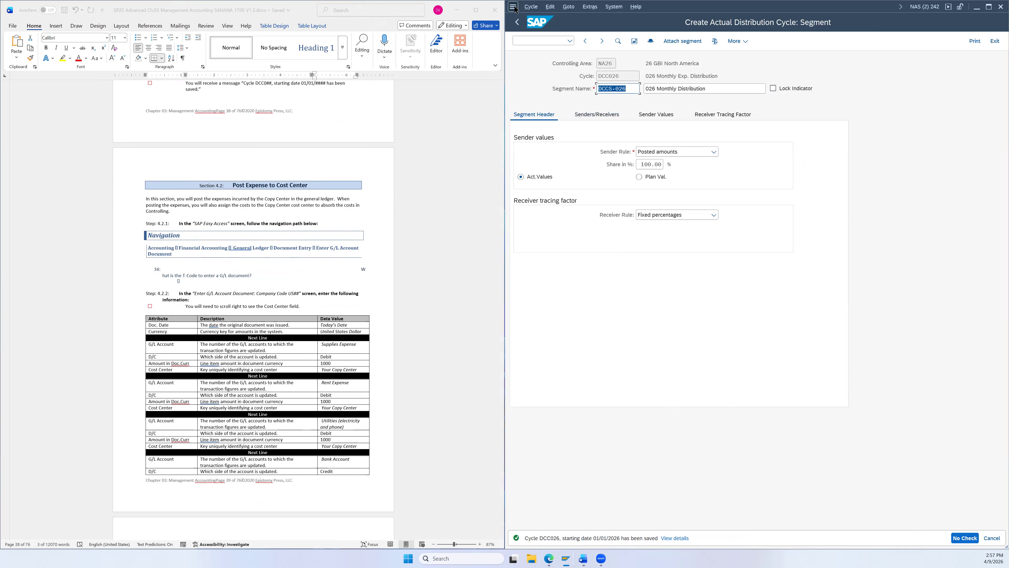
{"action": "left_click", "coordinate": [515, 9]}
{"action": "left_click", "coordinate": [554, 98]}
{"action": "left_click", "coordinate": [1000, 6]}
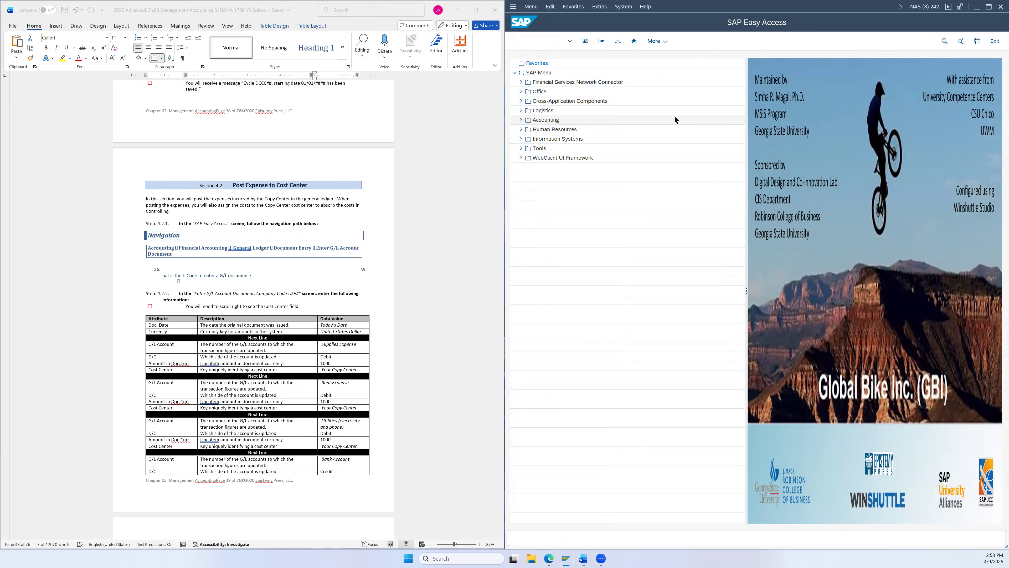
- Start the transaction FB50, Enter G/L Account Document, from the General Ledger document entry functions as in step 4.2.1
{"action": "scroll", "coordinate": [400, 220], "scroll_direction": "up", "scroll_amount": 2}
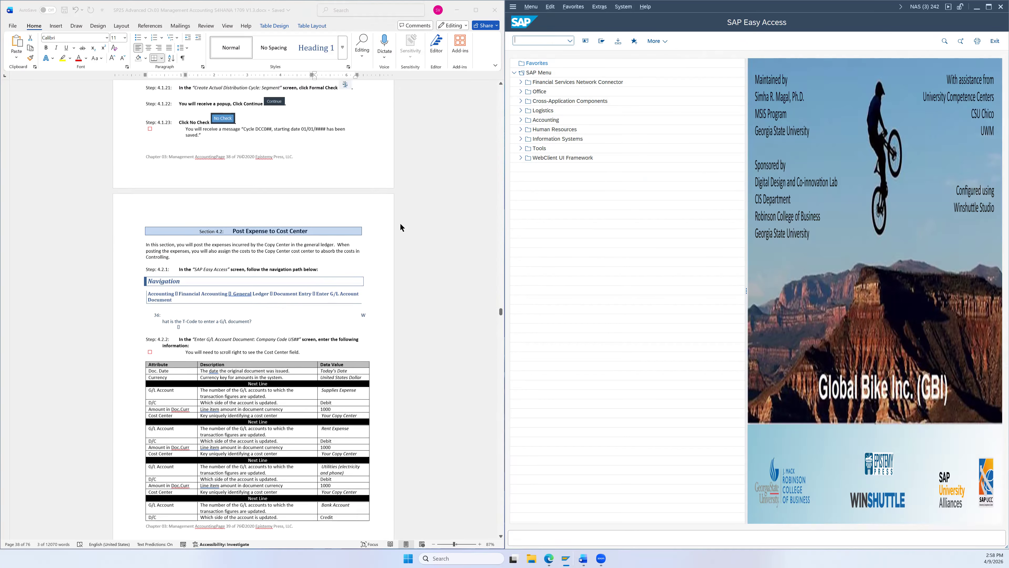
{"action": "scroll", "coordinate": [401, 227], "scroll_direction": "down", "scroll_amount": 3}
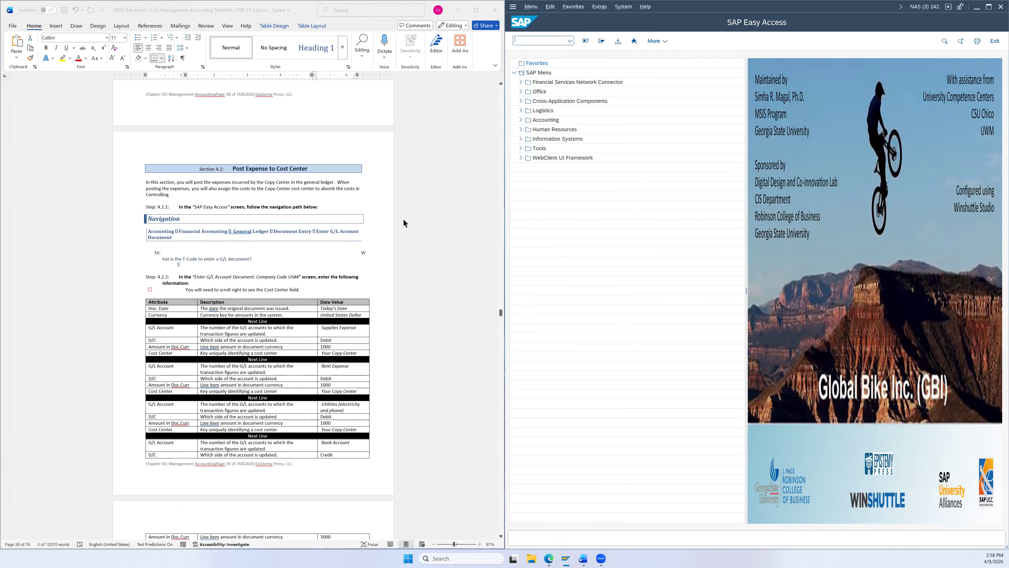
{"action": "scroll", "coordinate": [405, 220], "scroll_direction": "down", "scroll_amount": 2}
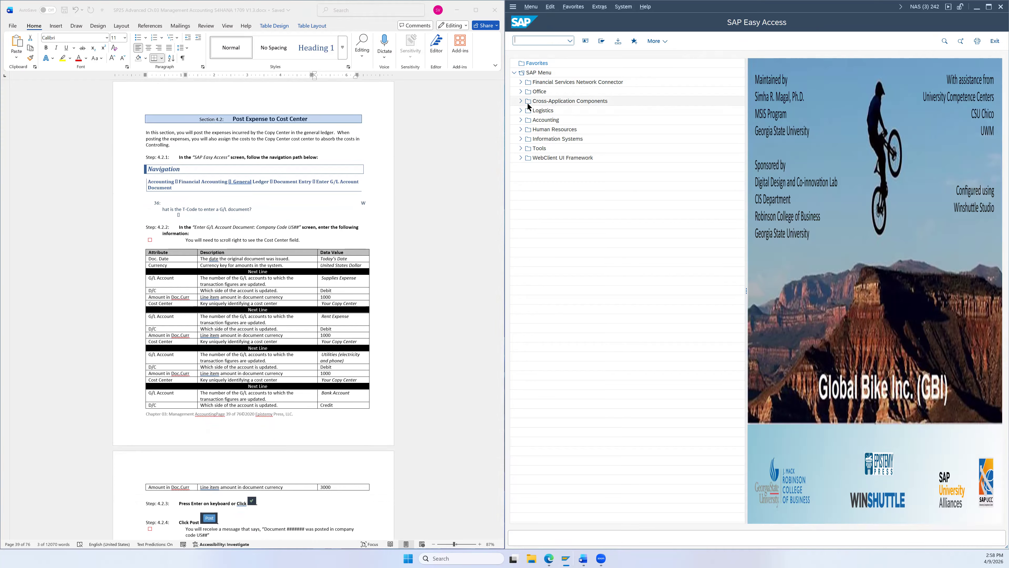
{"action": "left_click", "coordinate": [521, 119]}
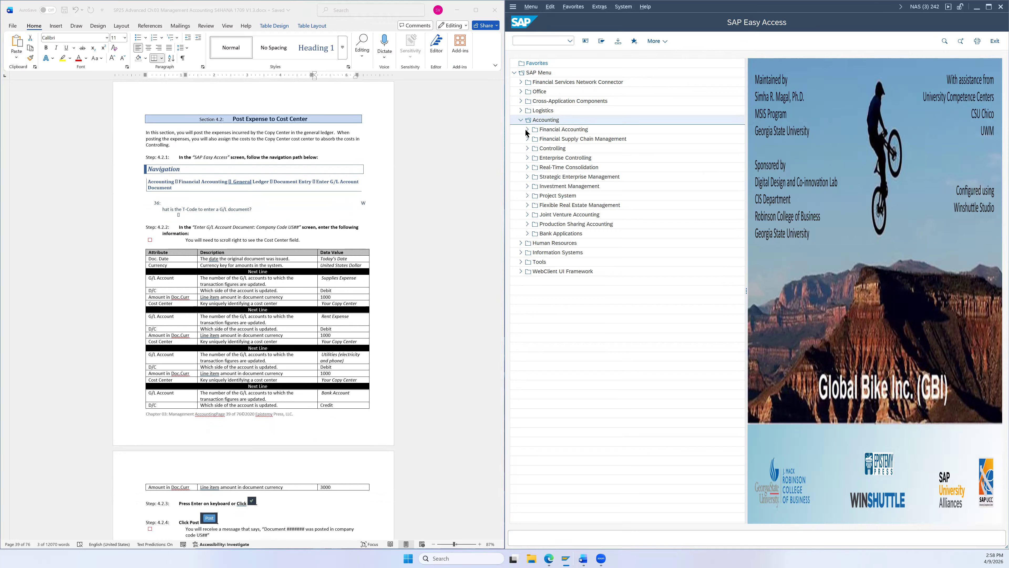
{"action": "left_click", "coordinate": [526, 130]}
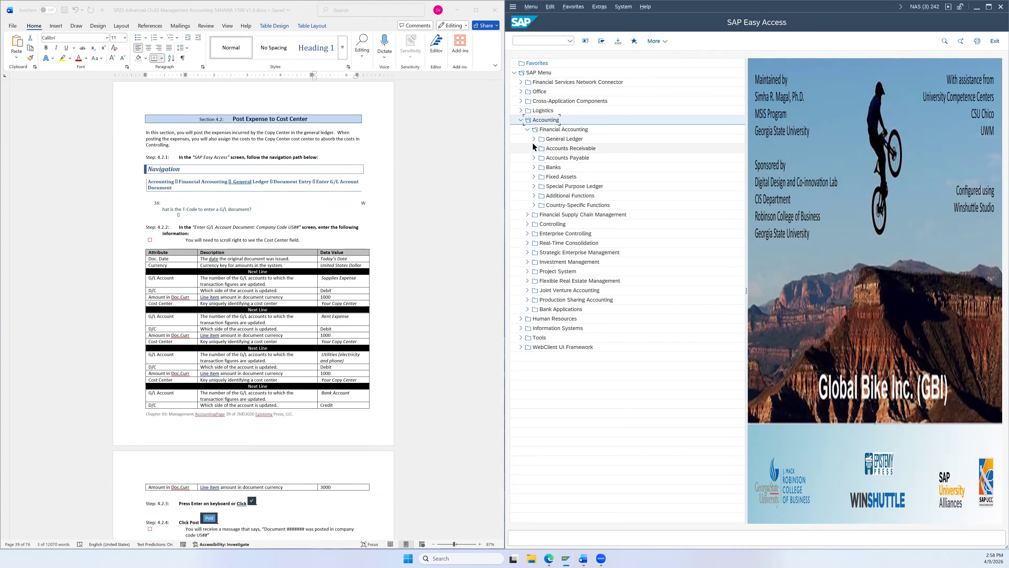
{"action": "left_click", "coordinate": [532, 139]}
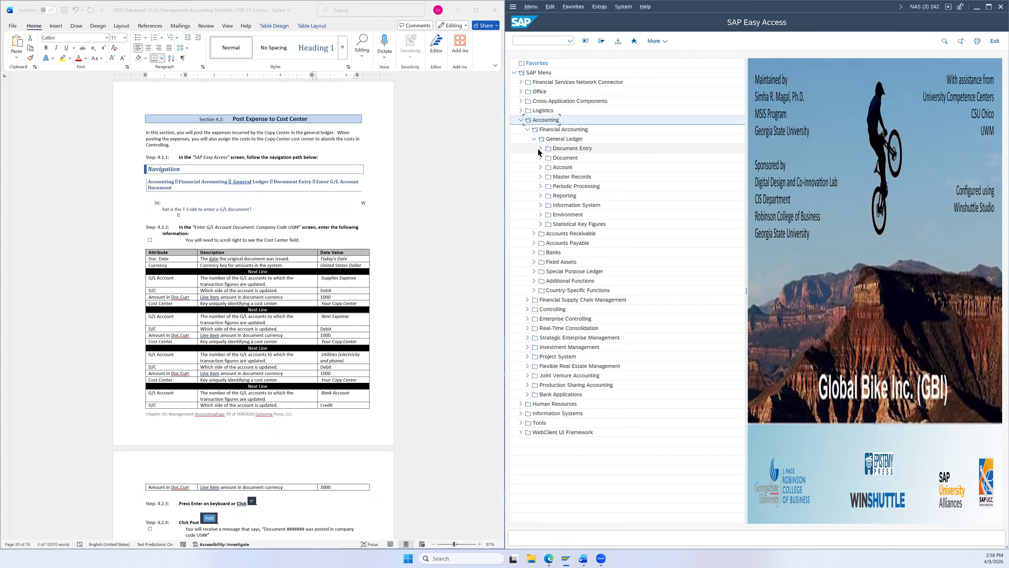
{"action": "left_click", "coordinate": [539, 149]}
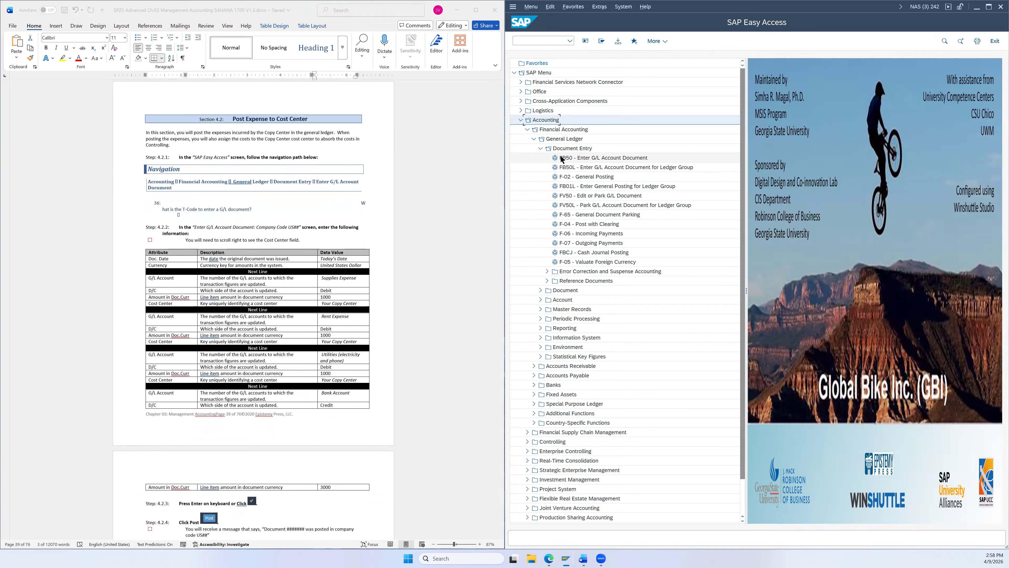
{"action": "left_click", "coordinate": [591, 159]}
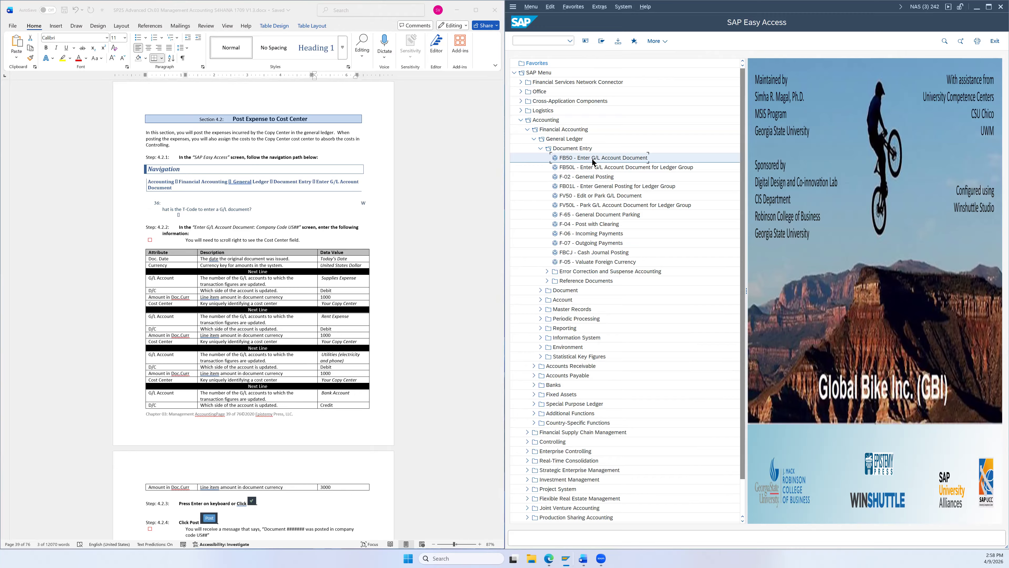
{"action": "double_click", "coordinate": [607, 158]}
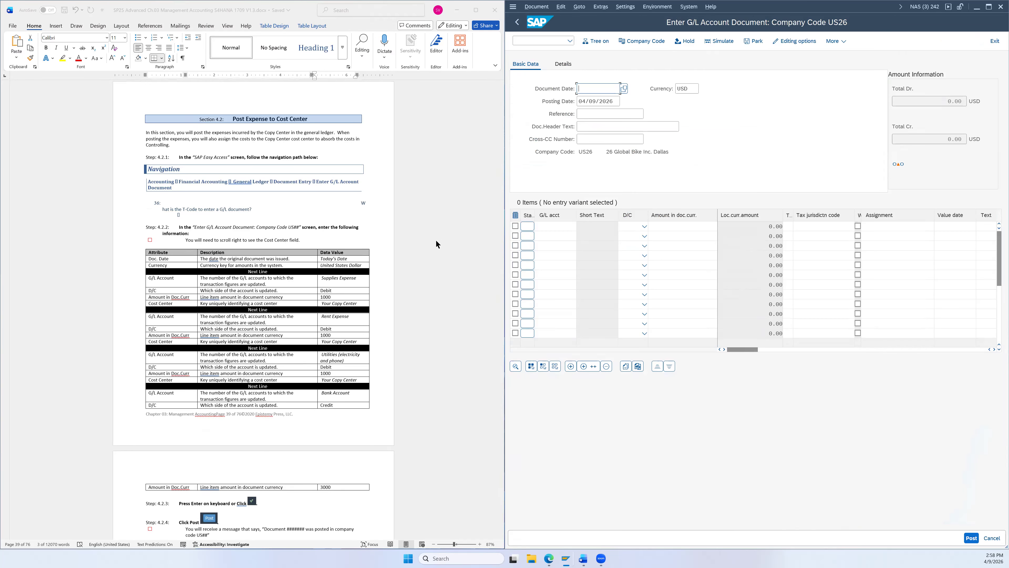
{"action": "scroll", "coordinate": [418, 216], "scroll_direction": "down", "scroll_amount": 2}
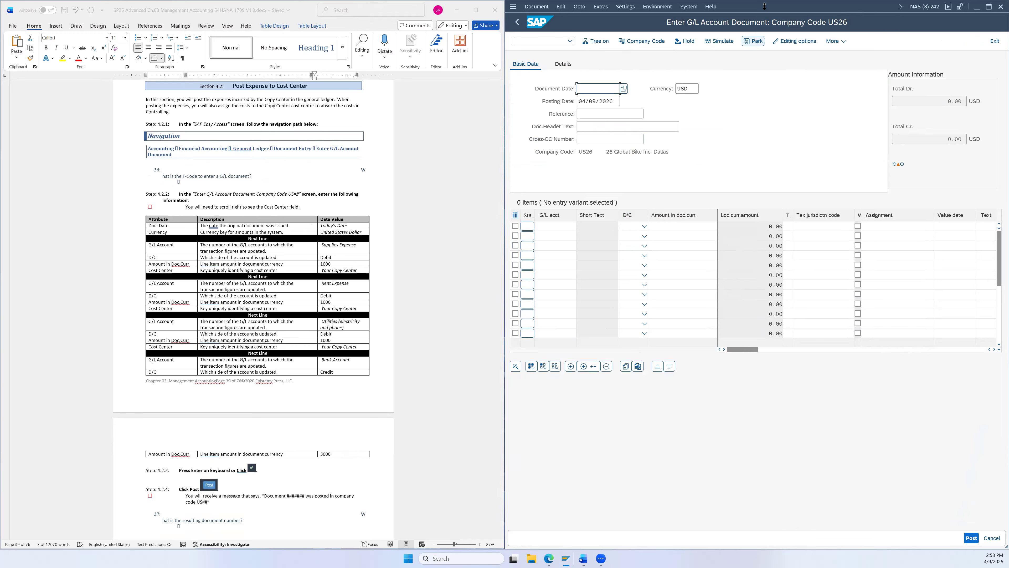
{"action": "left_click", "coordinate": [630, 10]}
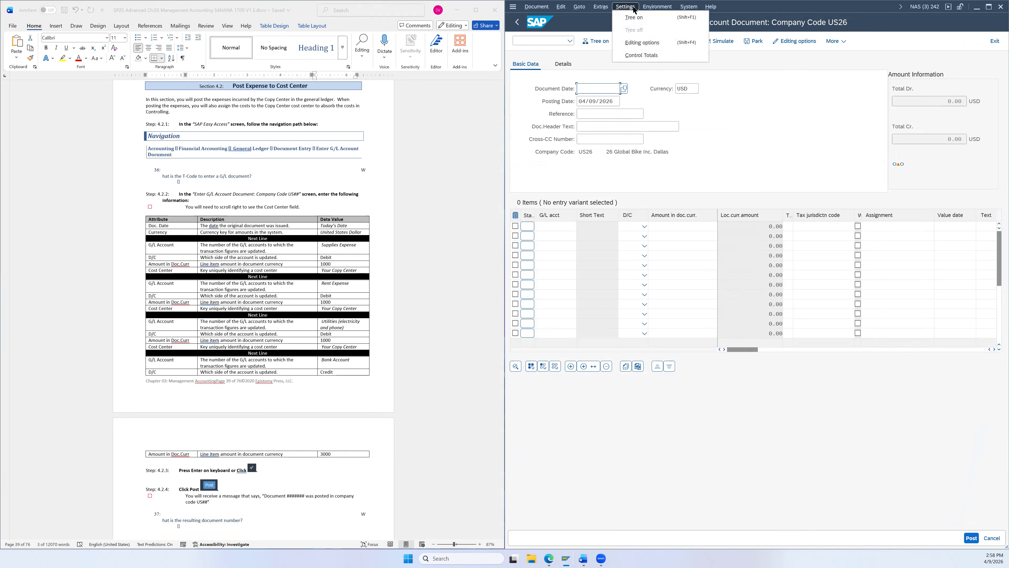
{"action": "mouse_move", "coordinate": [649, 10]}
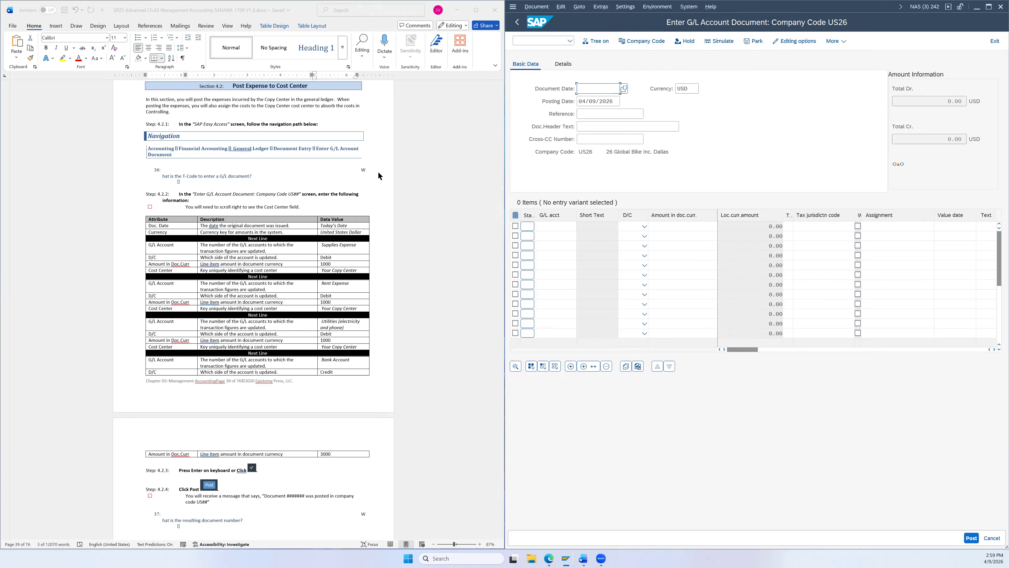
{"action": "left_click", "coordinate": [627, 7]}
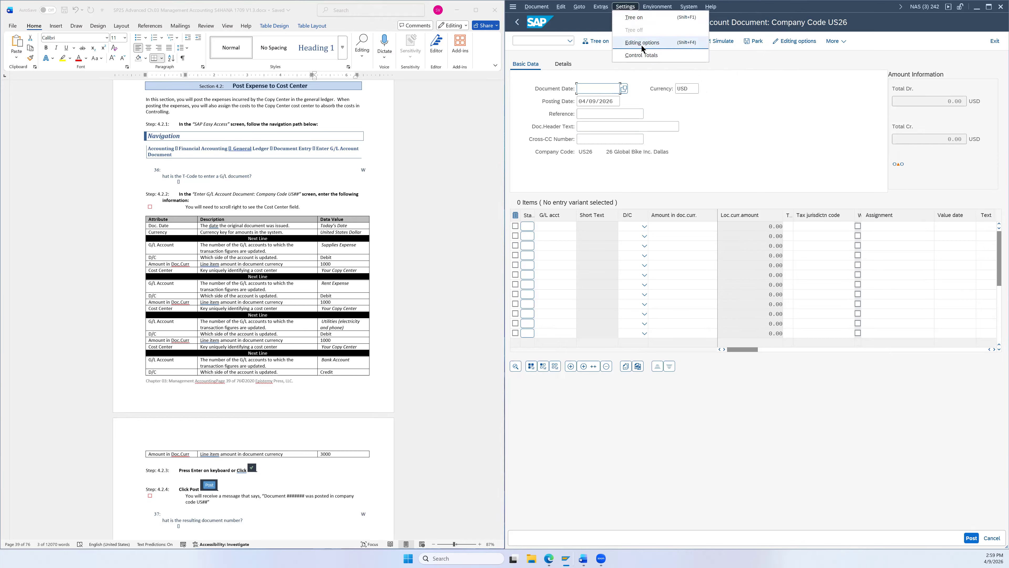
{"action": "left_click", "coordinate": [652, 7]}
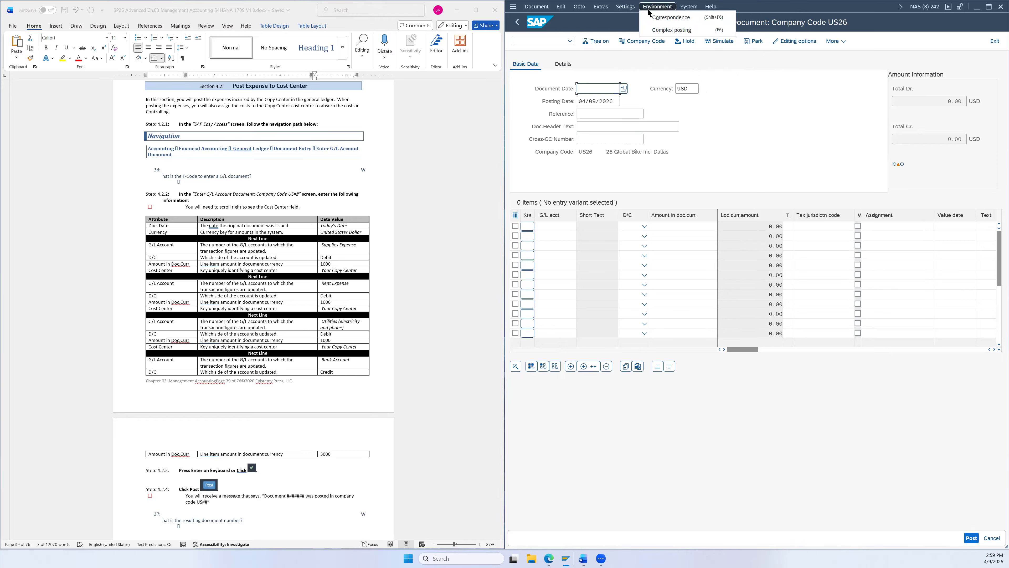
{"action": "left_click", "coordinate": [783, 10]}
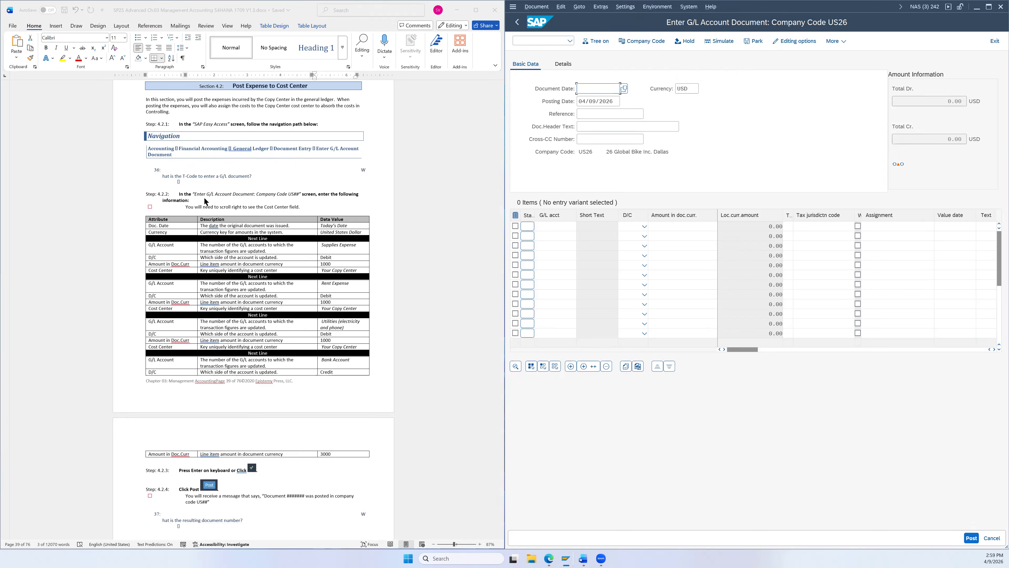
- Set the document date of the G/L account document to today's date, 04/09/2026
{"action": "scroll", "coordinate": [302, 207], "scroll_direction": "down", "scroll_amount": 1}
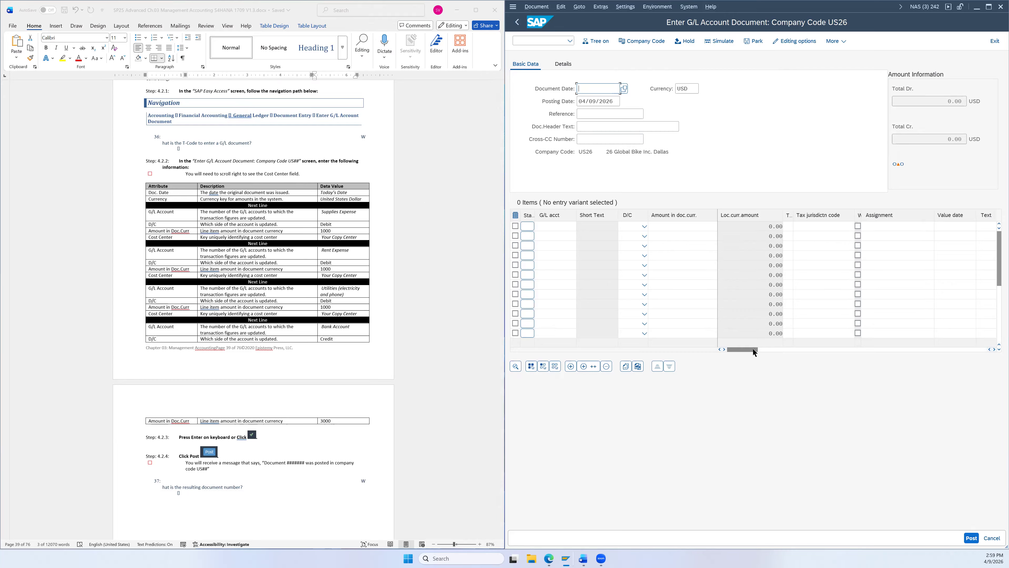
{"action": "left_click_drag", "start_coordinate": [754, 348], "coordinate": [774, 350]}
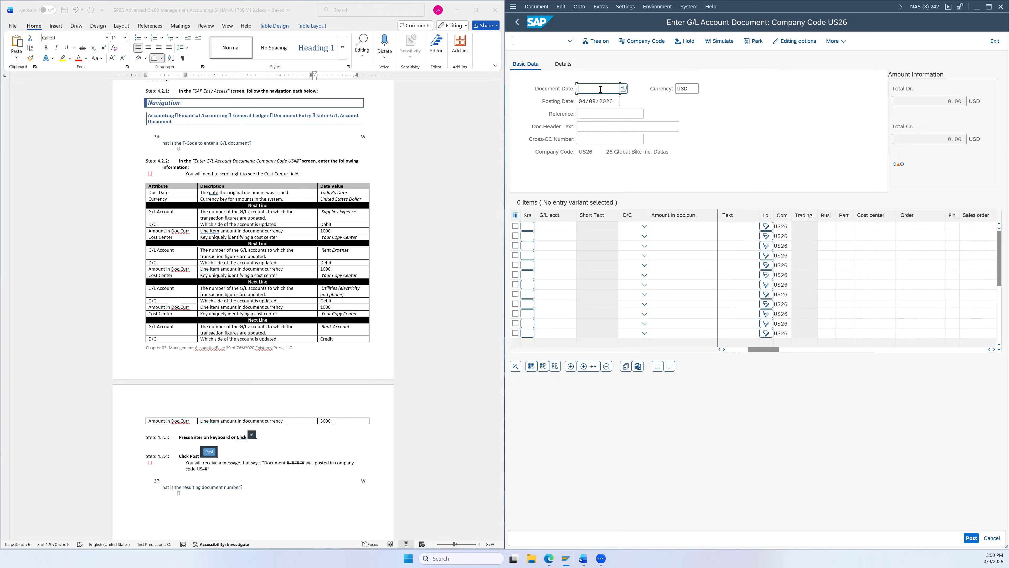
{"action": "left_click", "coordinate": [624, 89]}
{"action": "double_click", "coordinate": [649, 220]}
- Look up the first line item's G/L account in chart of accounts GL26 and set it to Supplies Expense, 740000
{"action": "scroll", "coordinate": [385, 173], "scroll_direction": "down", "scroll_amount": 1}
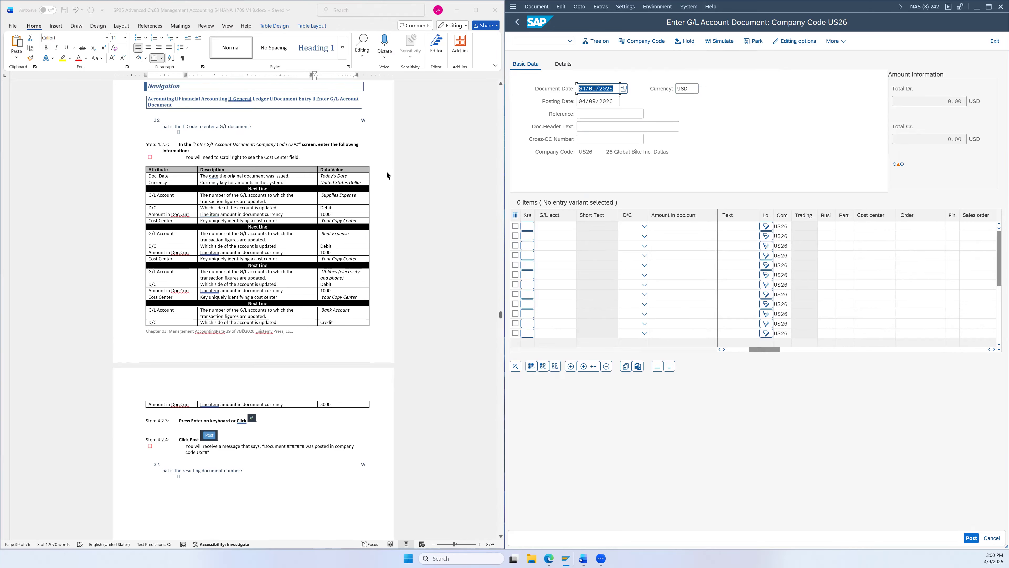
{"action": "scroll", "coordinate": [386, 171], "scroll_direction": "down", "scroll_amount": 2}
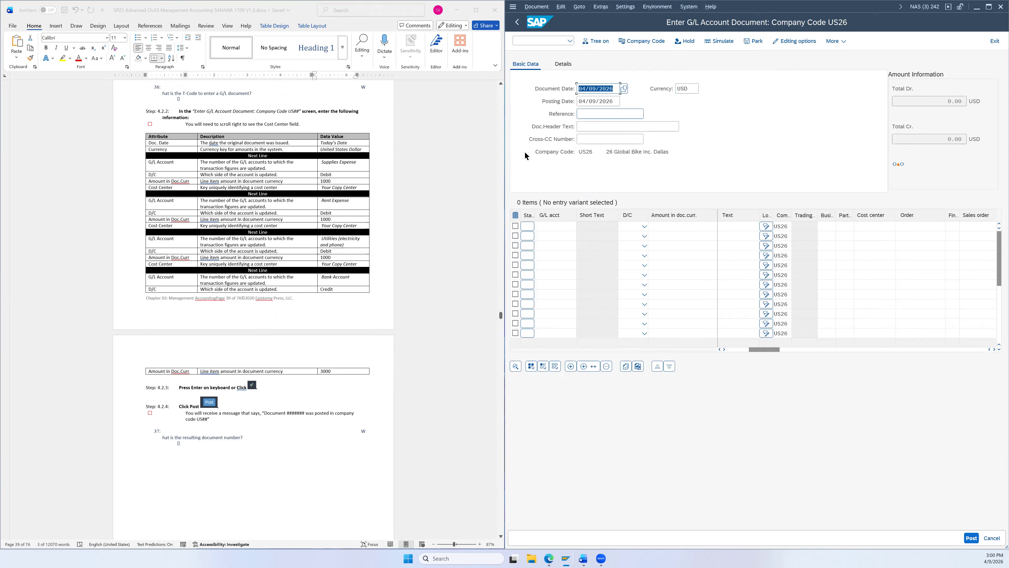
{"action": "scroll", "coordinate": [404, 153], "scroll_direction": "down", "scroll_amount": 4}
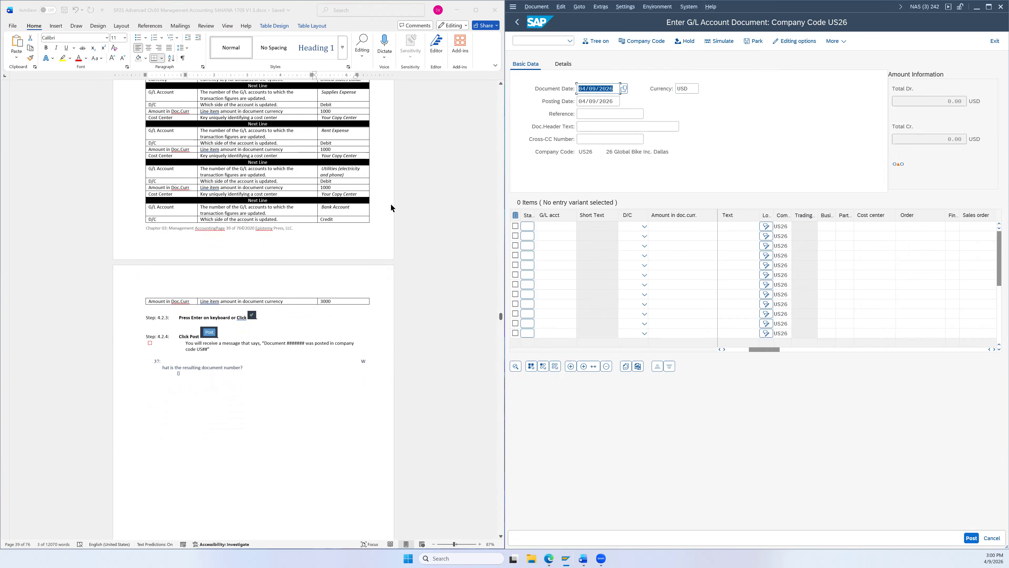
{"action": "left_click", "coordinate": [549, 227]}
{"action": "key", "text": "F4"}
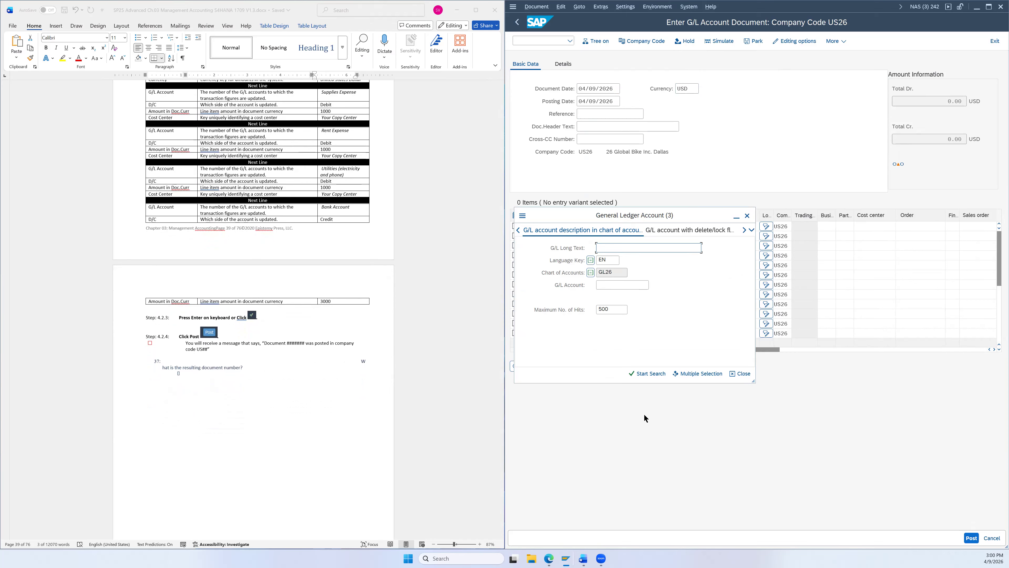
{"action": "left_click", "coordinate": [612, 285]}
{"action": "left_click", "coordinate": [646, 374]}
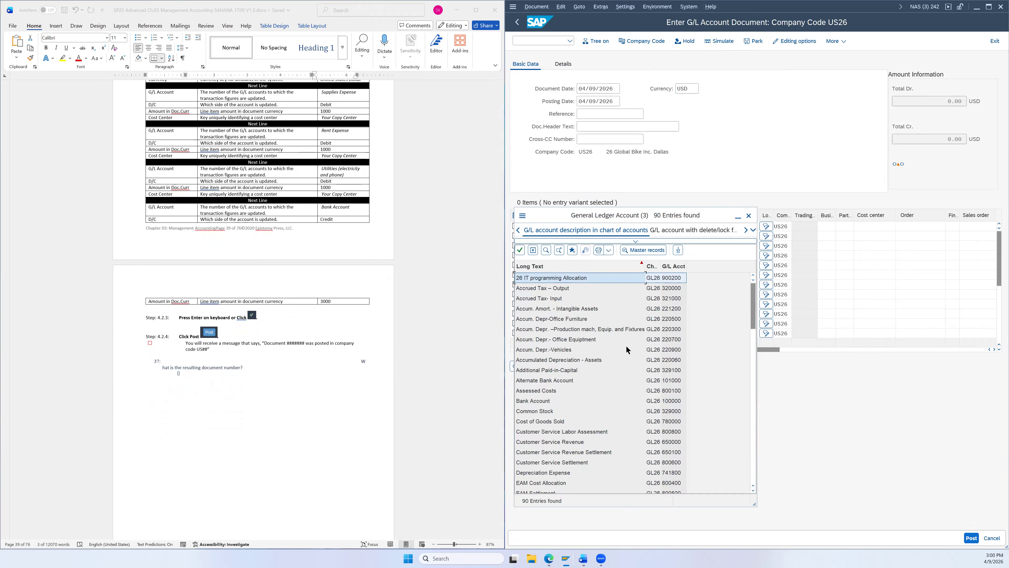
{"action": "scroll", "coordinate": [568, 402], "scroll_direction": "down", "scroll_amount": 1}
{"action": "scroll", "coordinate": [569, 403], "scroll_direction": "down", "scroll_amount": 5}
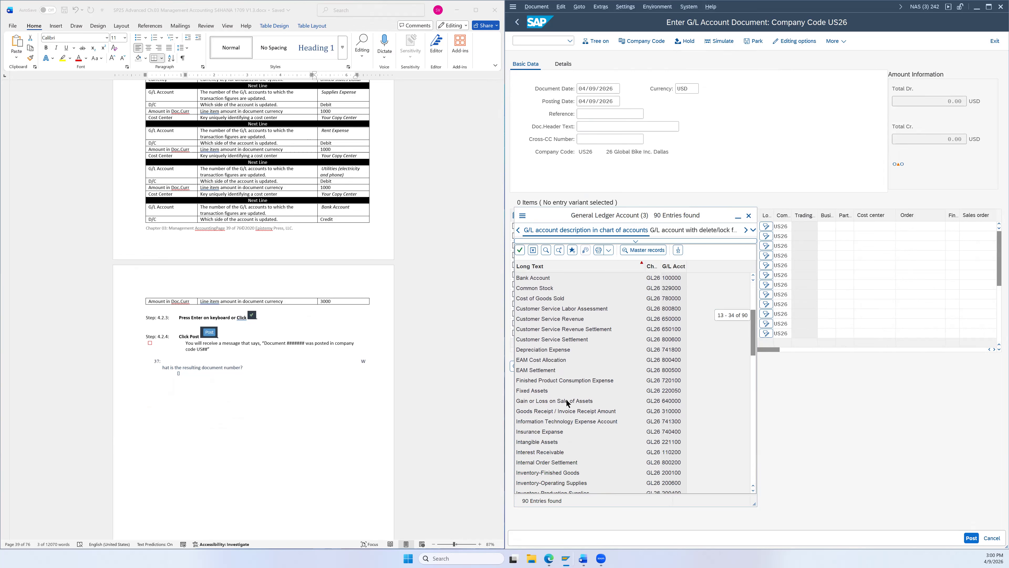
{"action": "scroll", "coordinate": [567, 402], "scroll_direction": "down", "scroll_amount": 7}
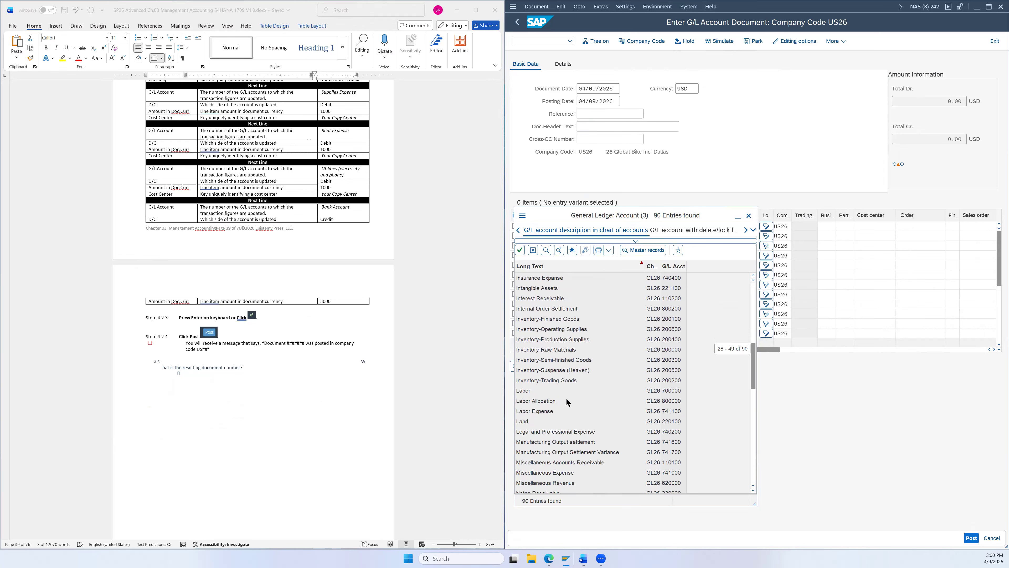
{"action": "scroll", "coordinate": [567, 401], "scroll_direction": "down", "scroll_amount": 3}
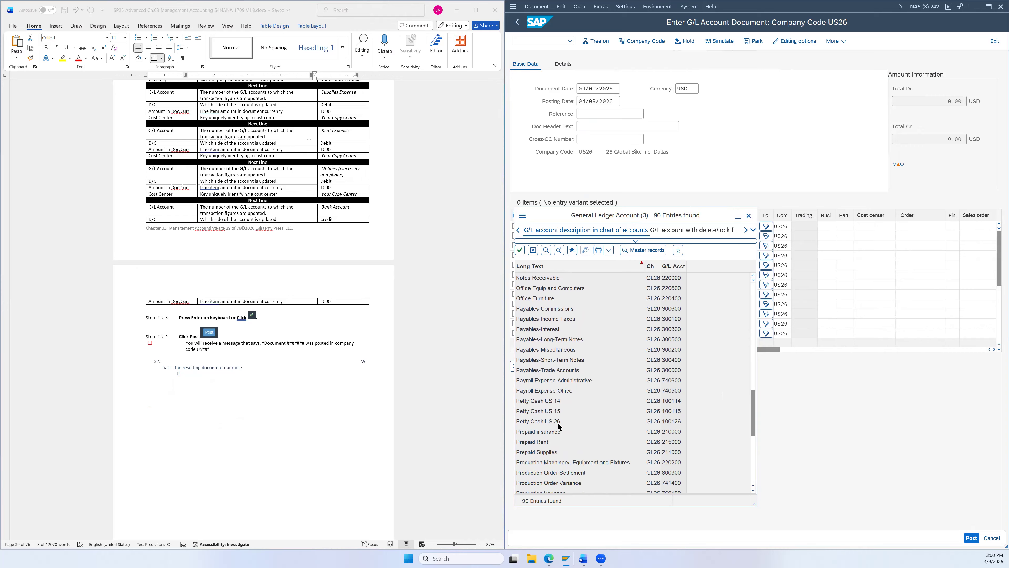
{"action": "scroll", "coordinate": [557, 408], "scroll_direction": "down", "scroll_amount": 5}
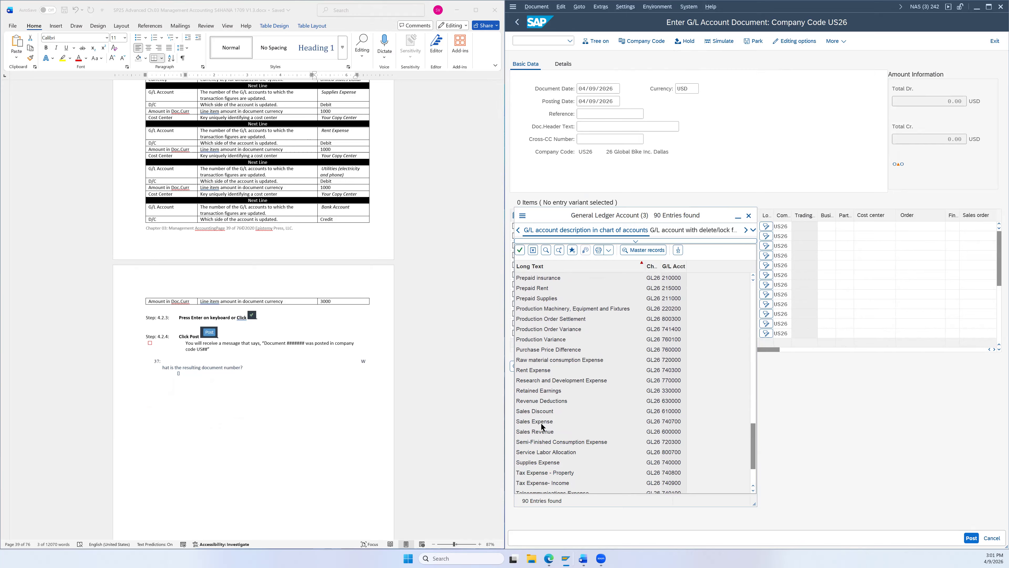
{"action": "left_click", "coordinate": [542, 422]}
{"action": "scroll", "coordinate": [544, 396], "scroll_direction": "down", "scroll_amount": 2}
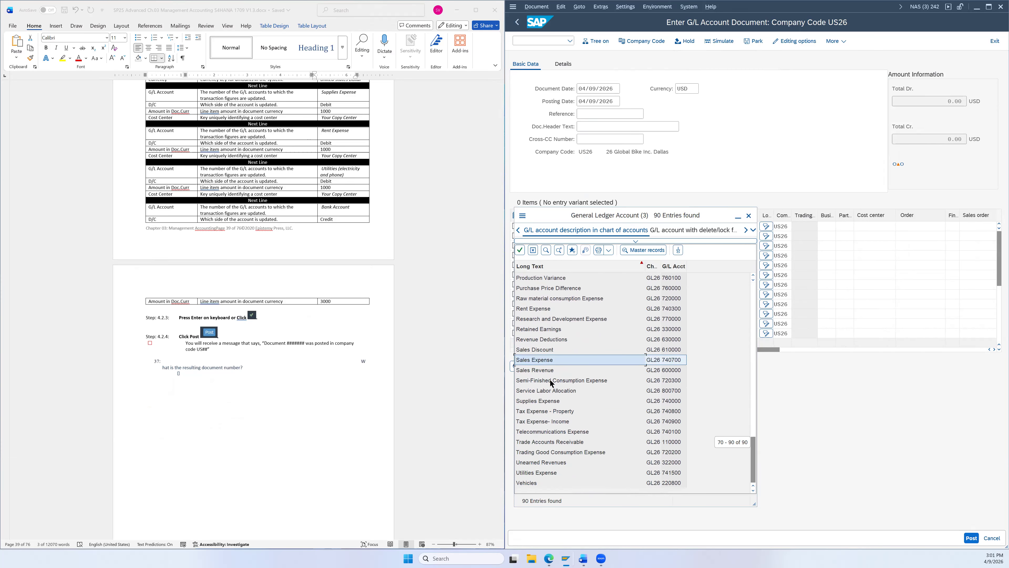
{"action": "left_click", "coordinate": [535, 404]}
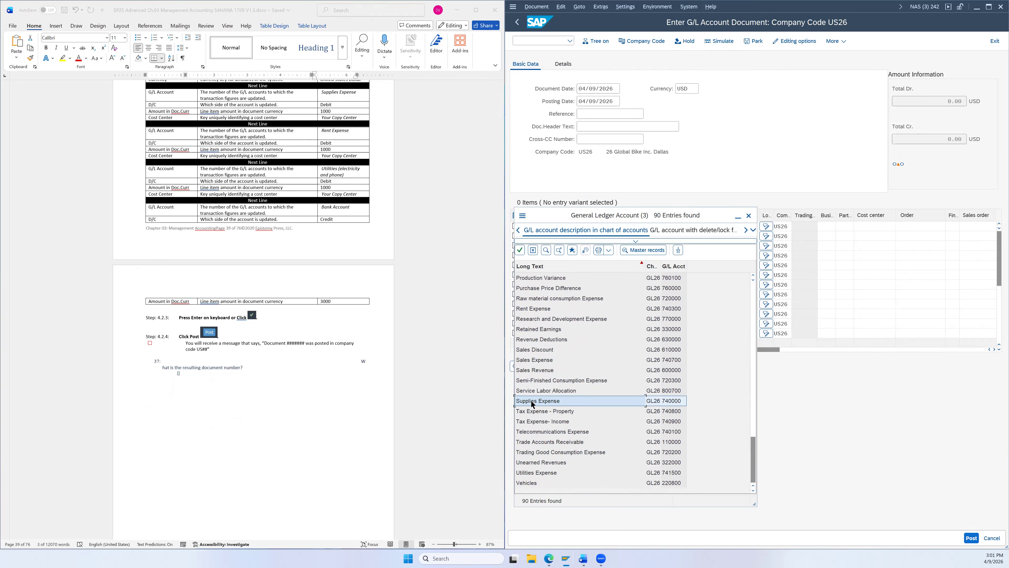
{"action": "double_click", "coordinate": [532, 402]}
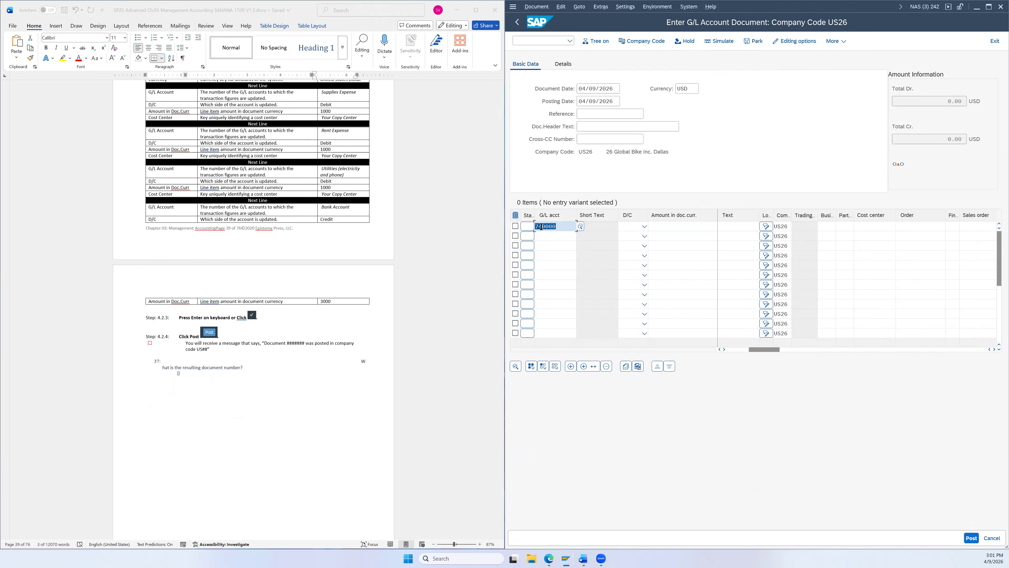
- Mark the Supplies Expense line as Debit and enter 1000 as its amount in document currency, as the instructions specify
{"action": "left_click", "coordinate": [635, 230]}
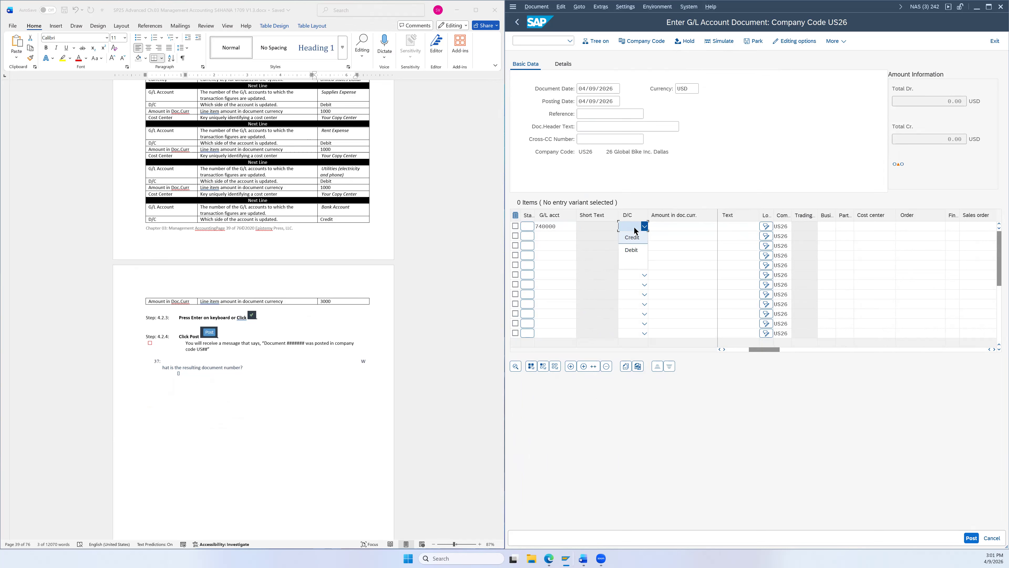
{"action": "left_click", "coordinate": [631, 251]}
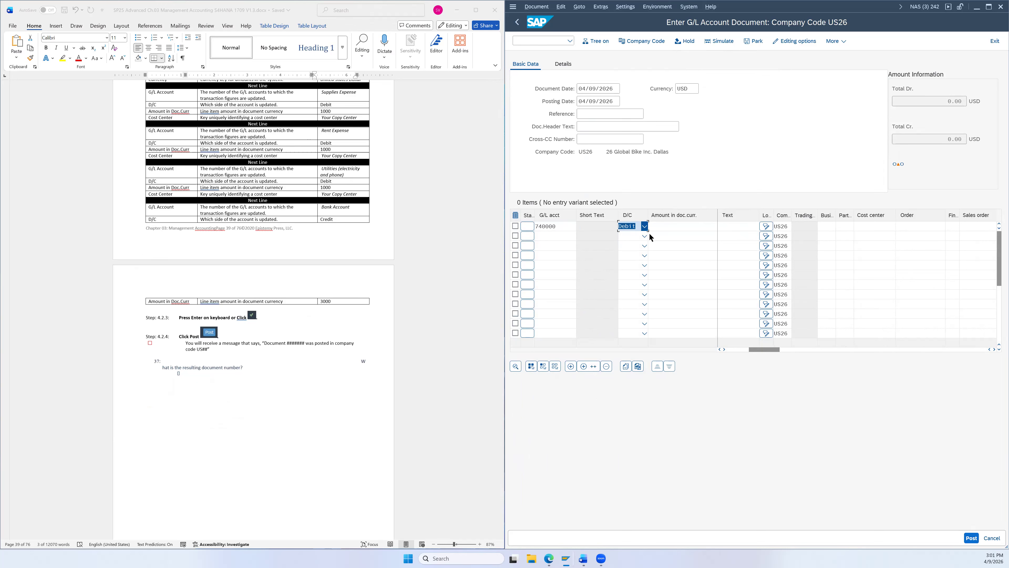
{"action": "left_click", "coordinate": [329, 112]}
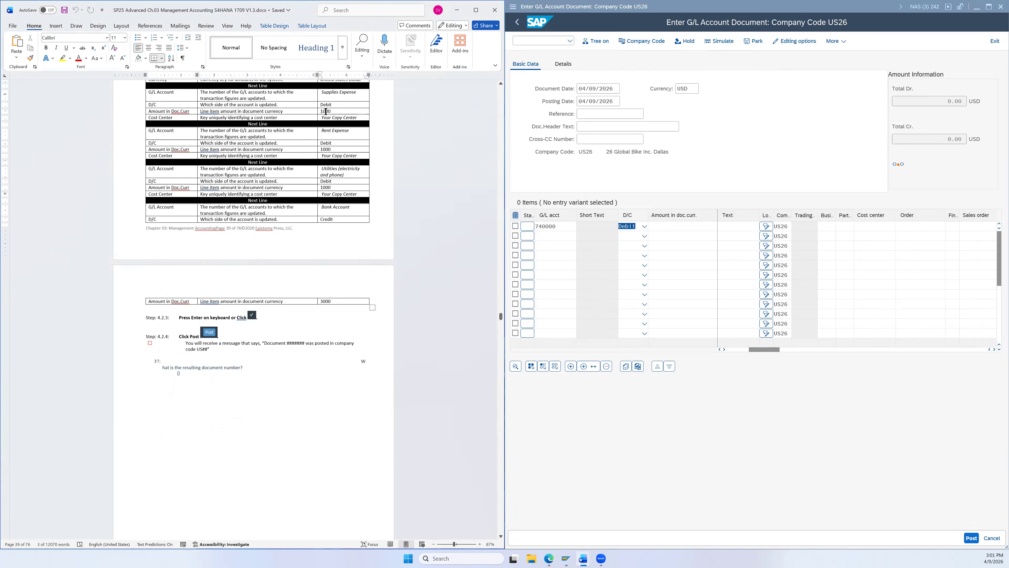
{"action": "double_click", "coordinate": [326, 111]}
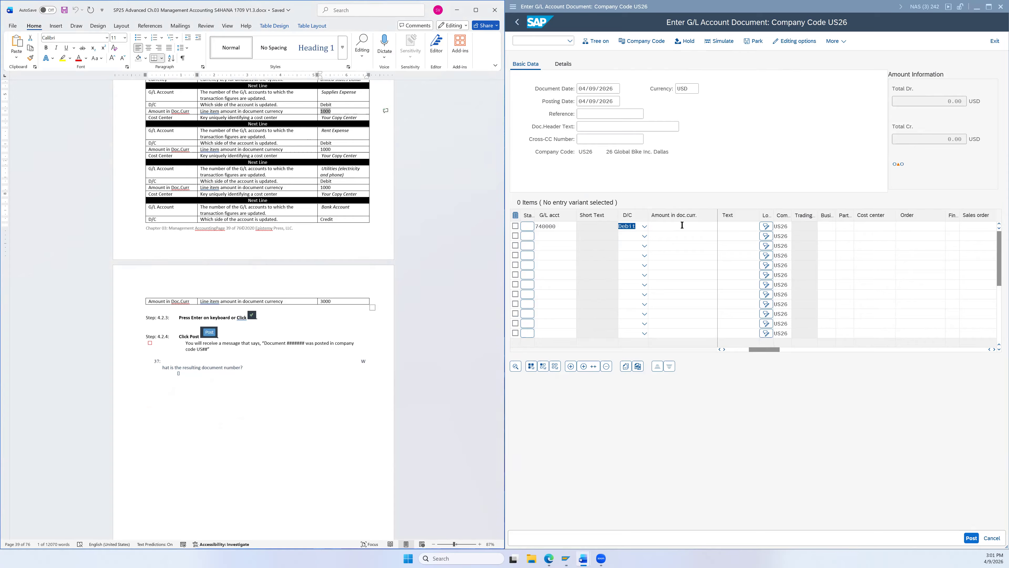
{"action": "left_click", "coordinate": [682, 225]}
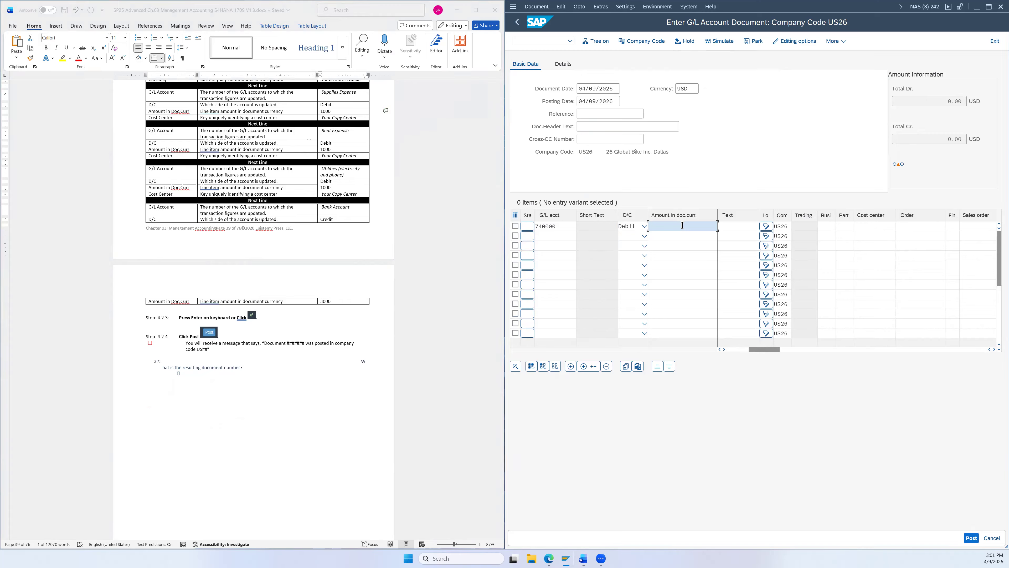
{"action": "type", "text": "1000"}
- Look up the Supplies Expense line's cost center in controlling area NA26 and assign 26 COPY CENTER, NACC1026
{"action": "left_click", "coordinate": [875, 226]}
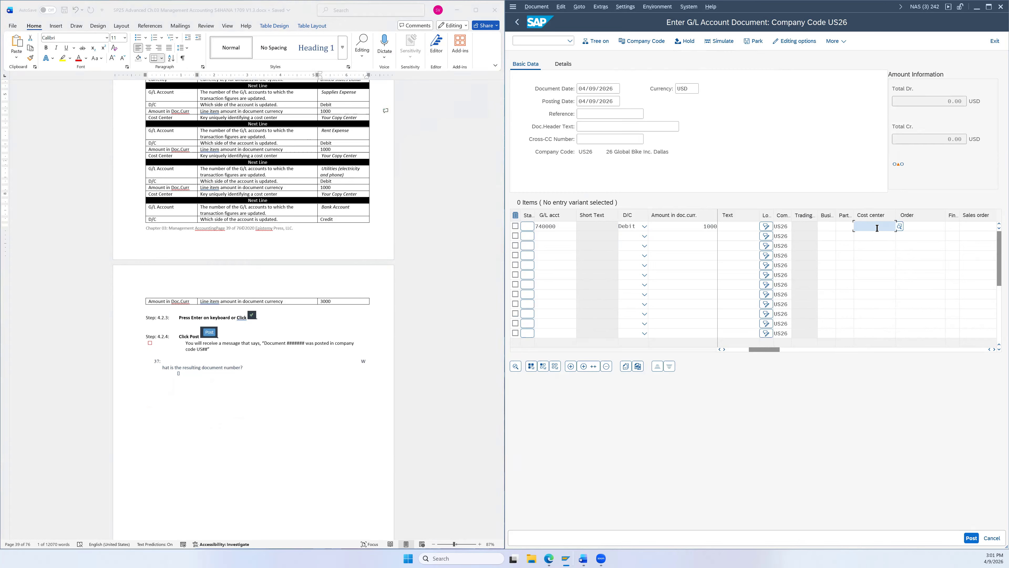
{"action": "left_click", "coordinate": [899, 227]}
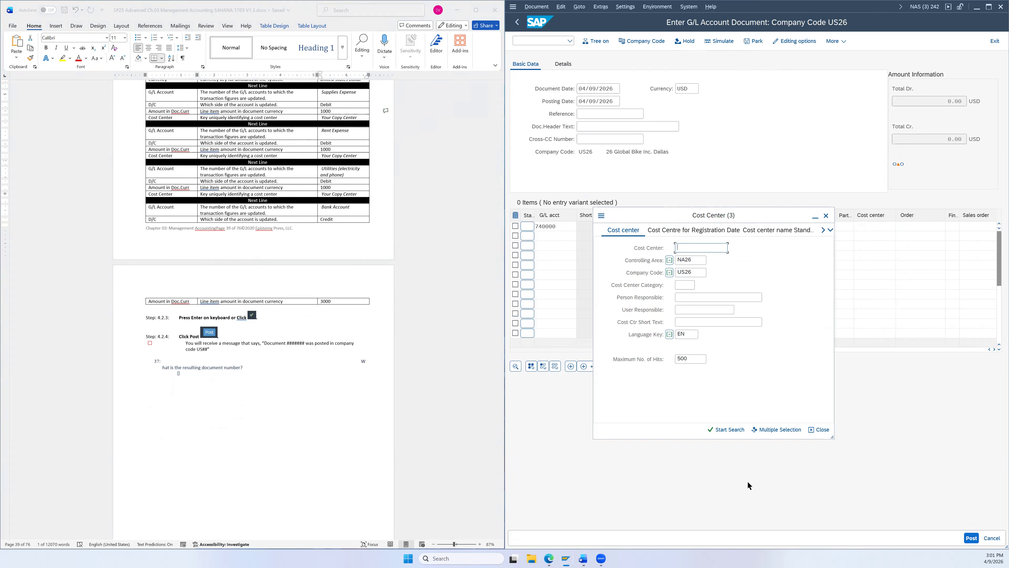
{"action": "left_click", "coordinate": [731, 430]}
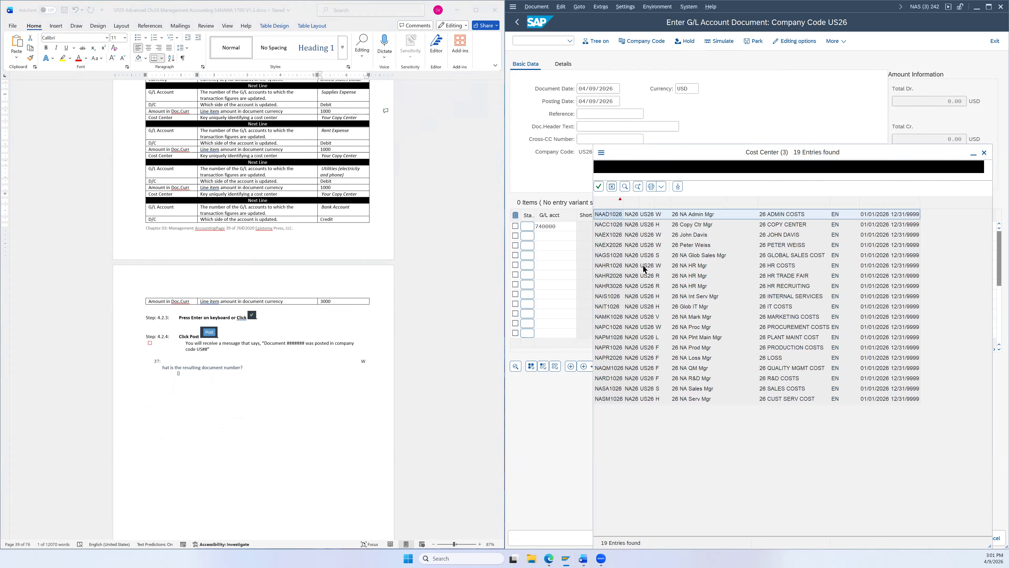
{"action": "left_click", "coordinate": [778, 226]}
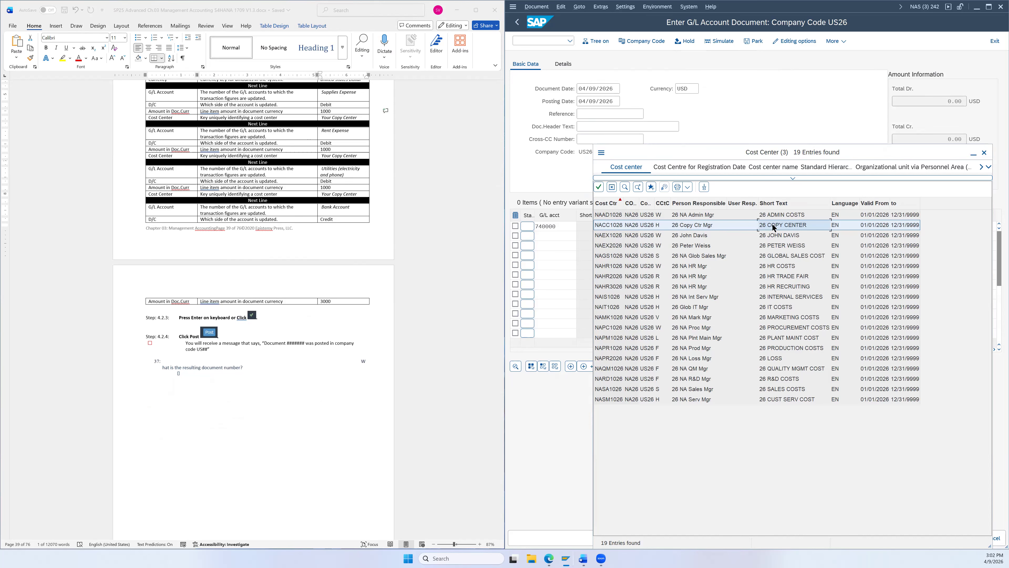
{"action": "double_click", "coordinate": [774, 226]}
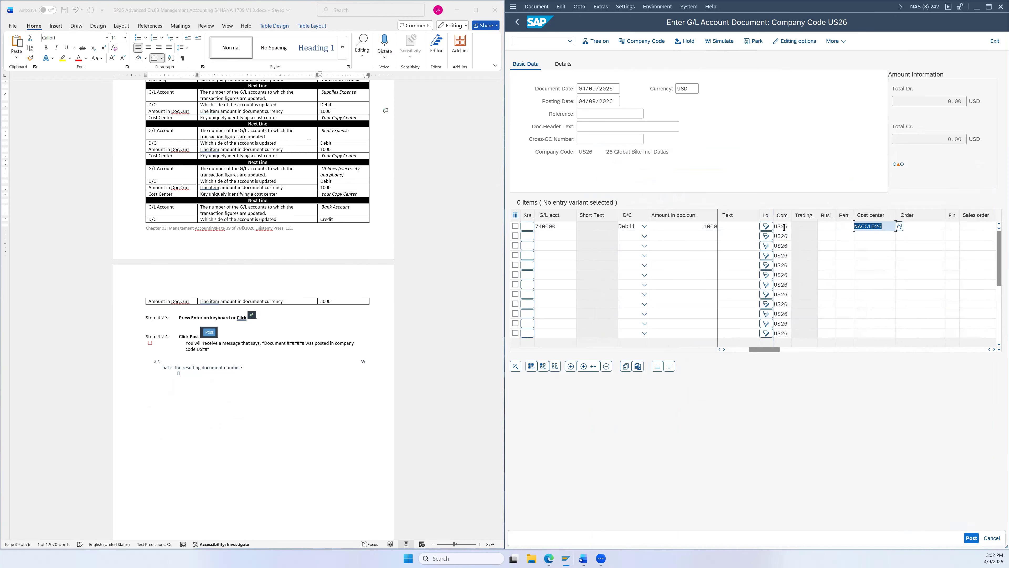
- Reopen the cost center search for the Supplies Expense line and reselect the Copy Center entry, NACC1026
{"action": "left_click", "coordinate": [898, 227]}
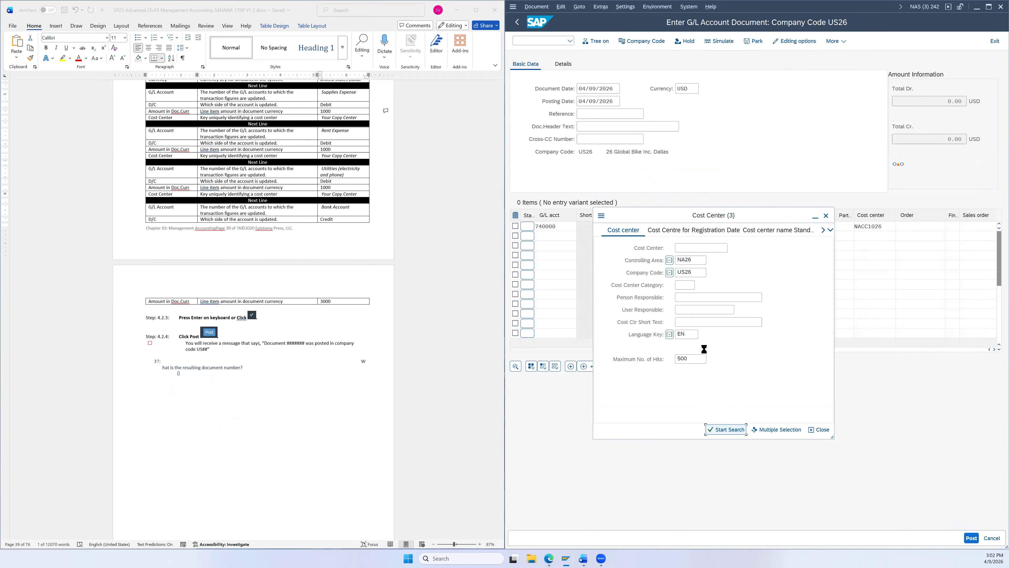
{"action": "key", "text": "Return"}
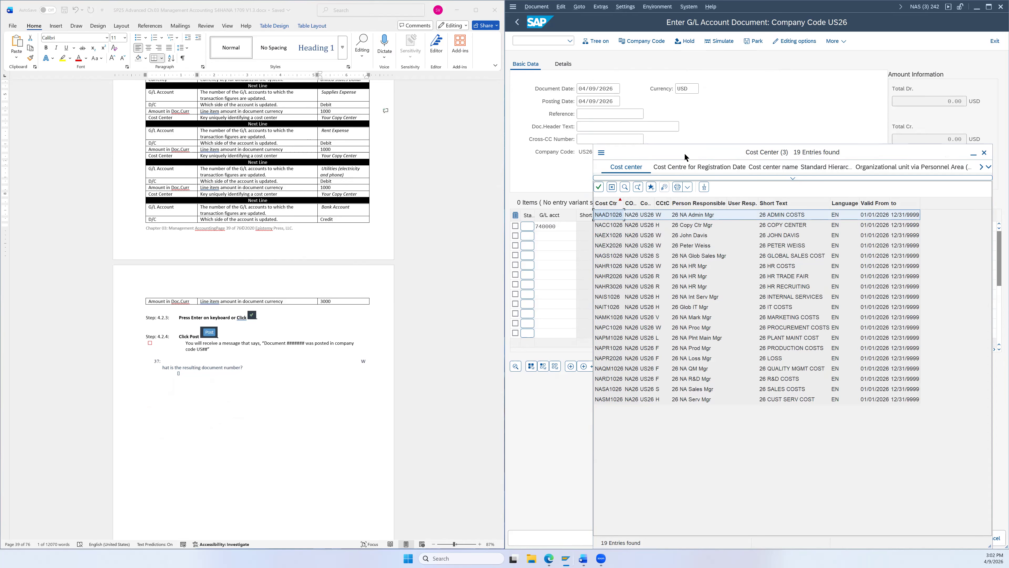
{"action": "left_click_drag", "start_coordinate": [685, 157], "coordinate": [582, 166]}
{"action": "left_click", "coordinate": [535, 237]}
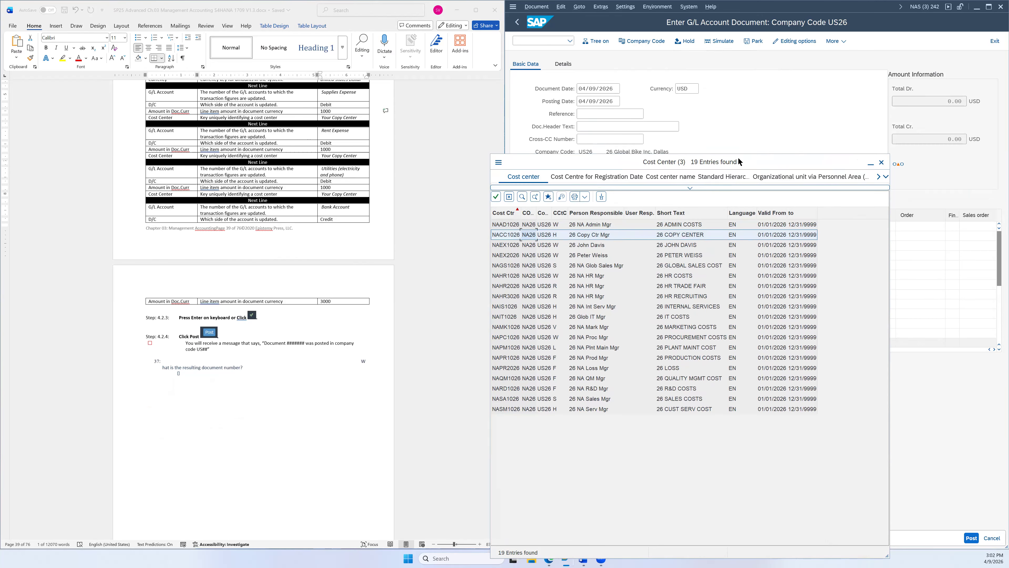
{"action": "left_click_drag", "start_coordinate": [739, 161], "coordinate": [681, 166]}
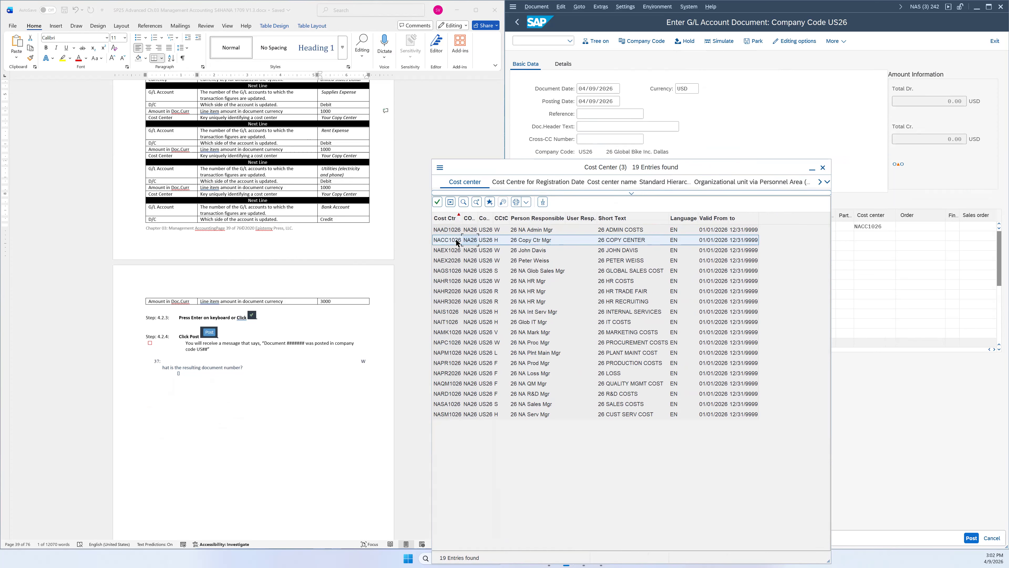
{"action": "double_click", "coordinate": [621, 240]}
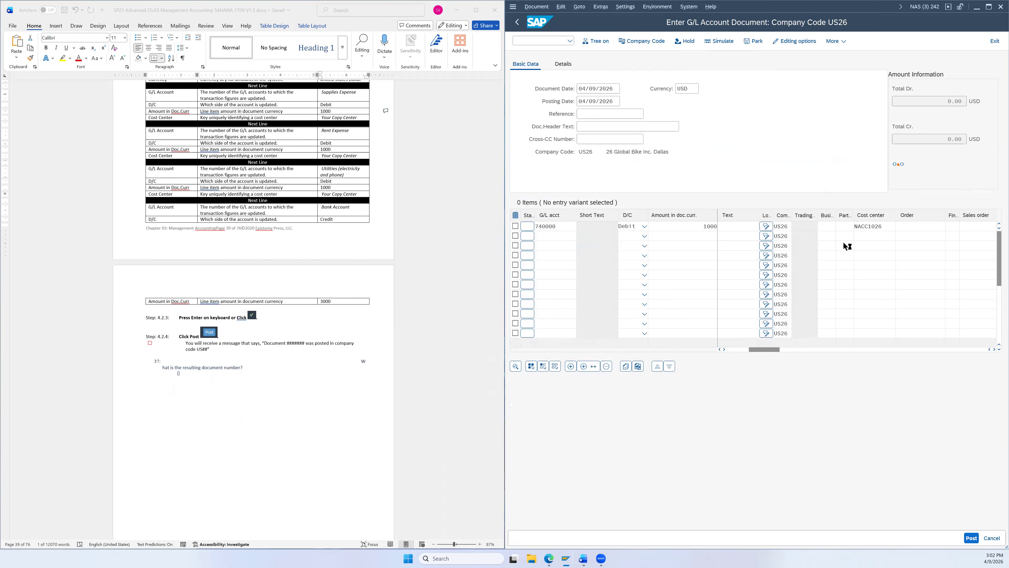
{"action": "left_click", "coordinate": [873, 227]}
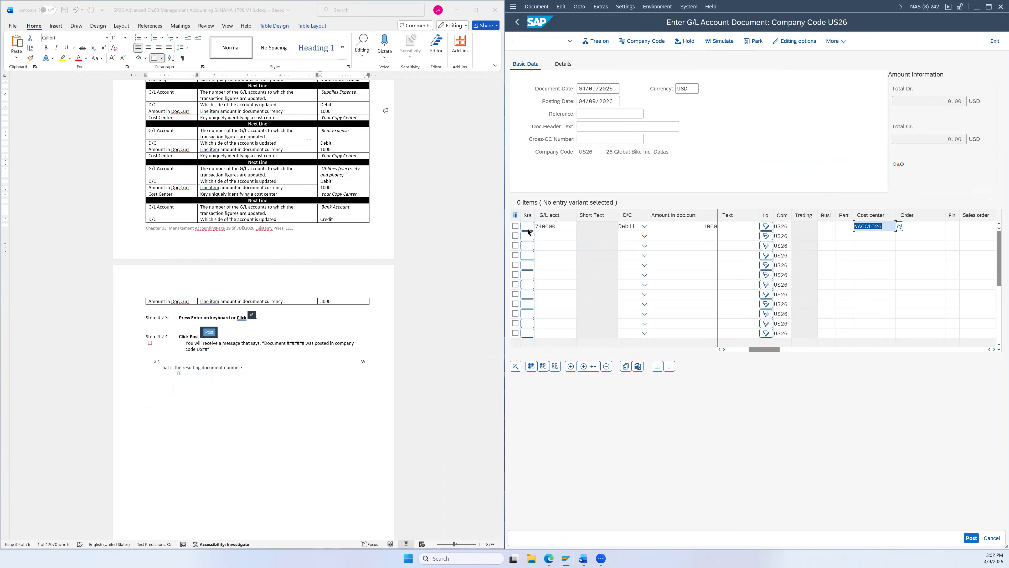
- Look up the second line item's G/L account in chart of accounts GL26 and set it to Rent Expense, 740300
{"action": "scroll", "coordinate": [340, 126], "scroll_direction": "down", "scroll_amount": 2}
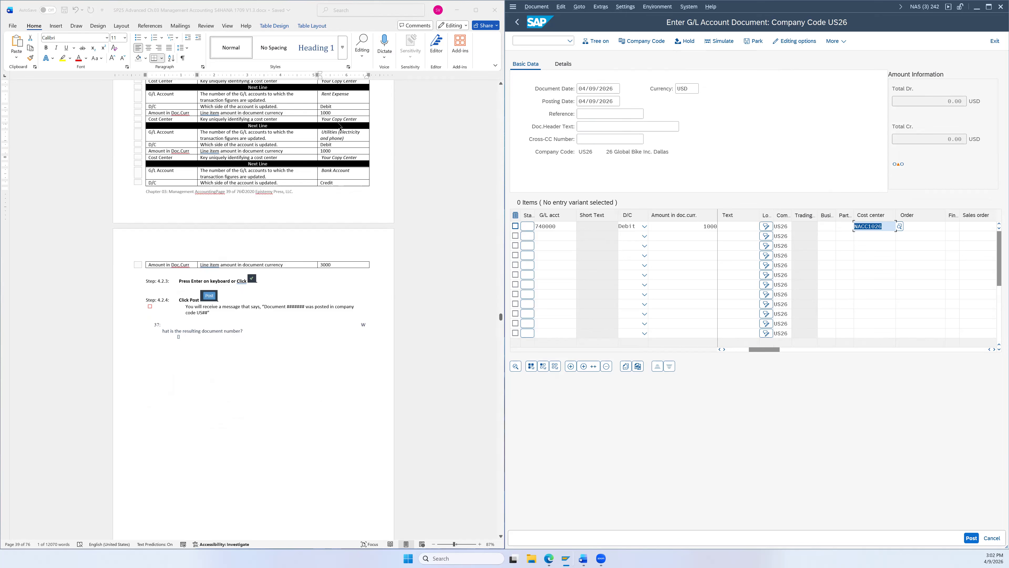
{"action": "left_click", "coordinate": [568, 236]}
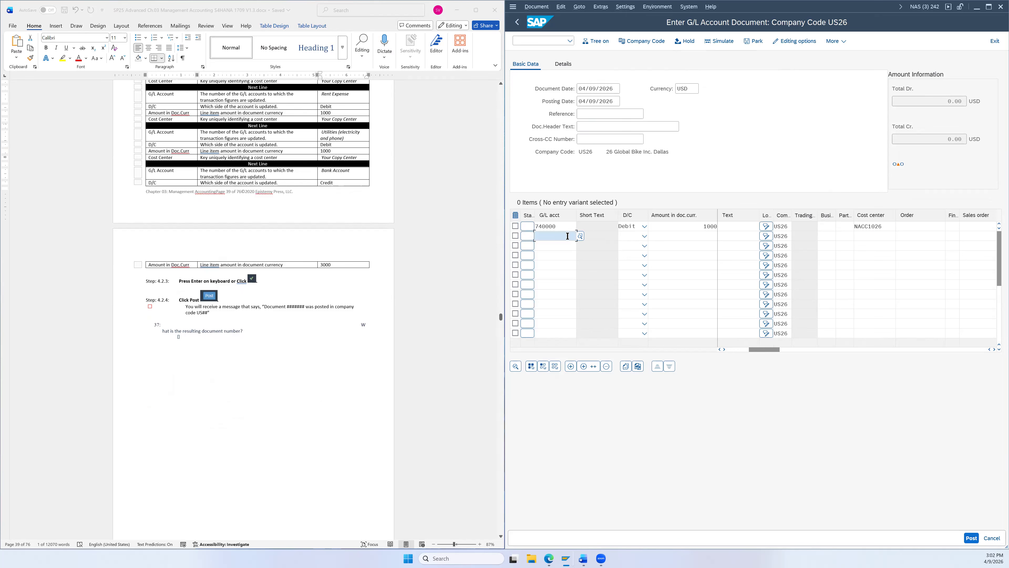
{"action": "left_click", "coordinate": [580, 236]}
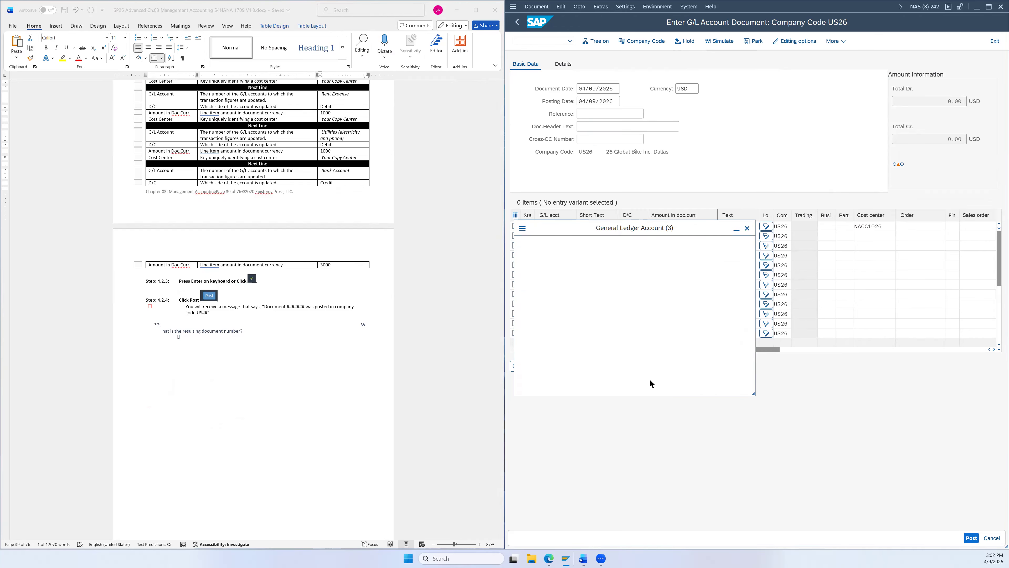
{"action": "left_click", "coordinate": [644, 386]}
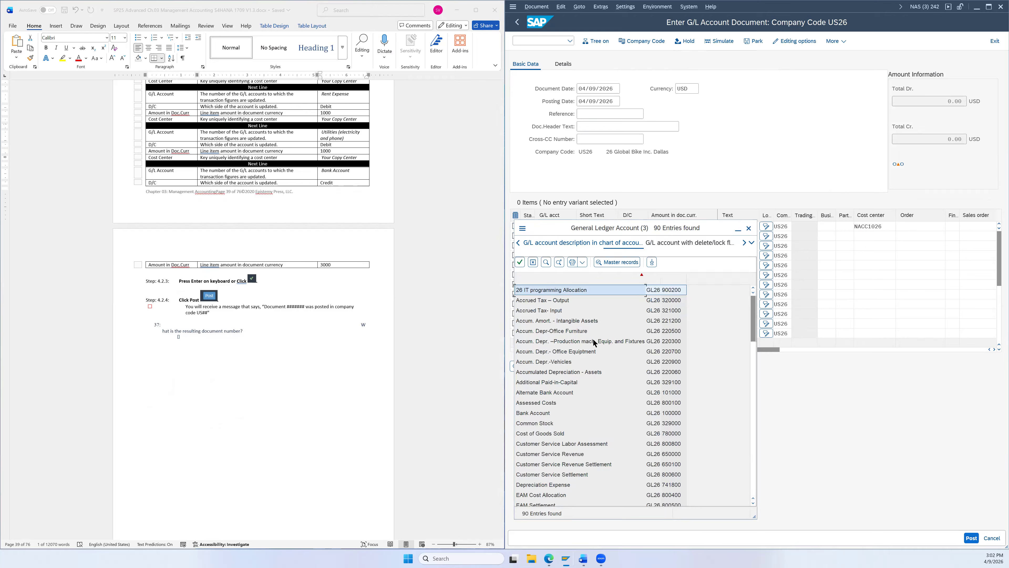
{"action": "scroll", "coordinate": [594, 343], "scroll_direction": "down", "scroll_amount": 20}
{"action": "scroll", "coordinate": [587, 410], "scroll_direction": "down", "scroll_amount": 2}
{"action": "left_click", "coordinate": [538, 322]}
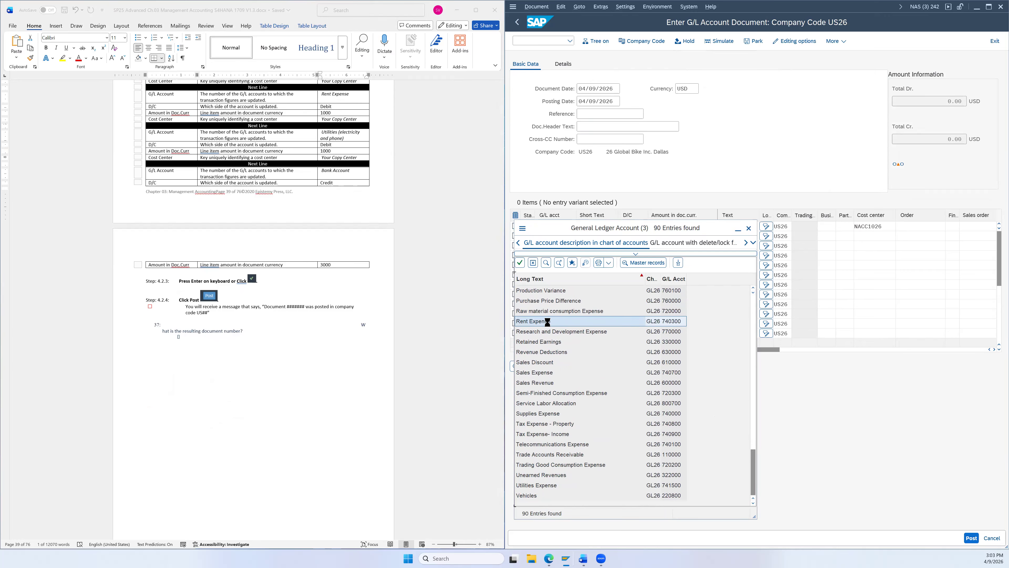
{"action": "double_click", "coordinate": [545, 322]}
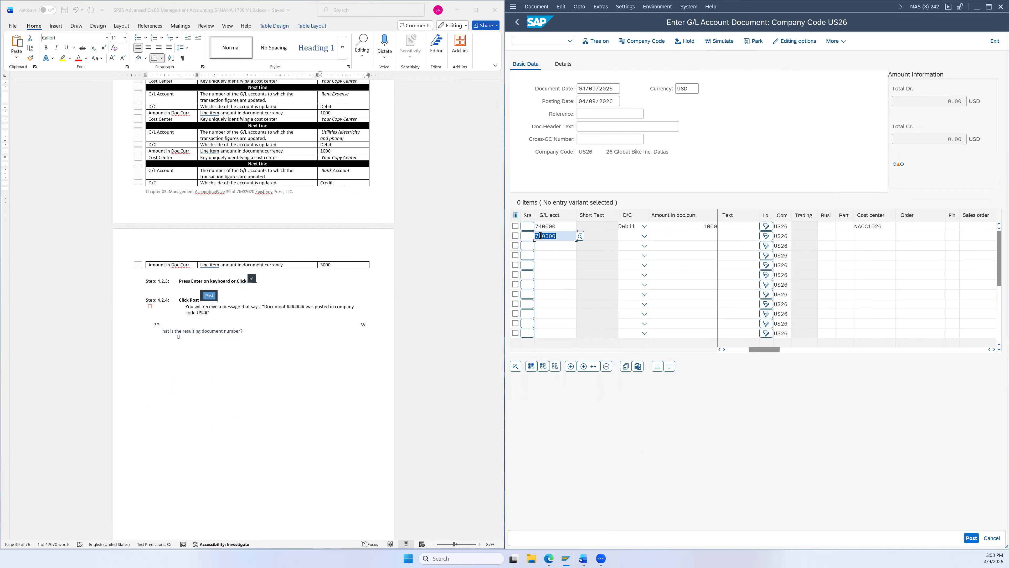
- Mark the Rent Expense line as Debit and enter 1000 as its amount in document currency
{"action": "left_click", "coordinate": [633, 236]}
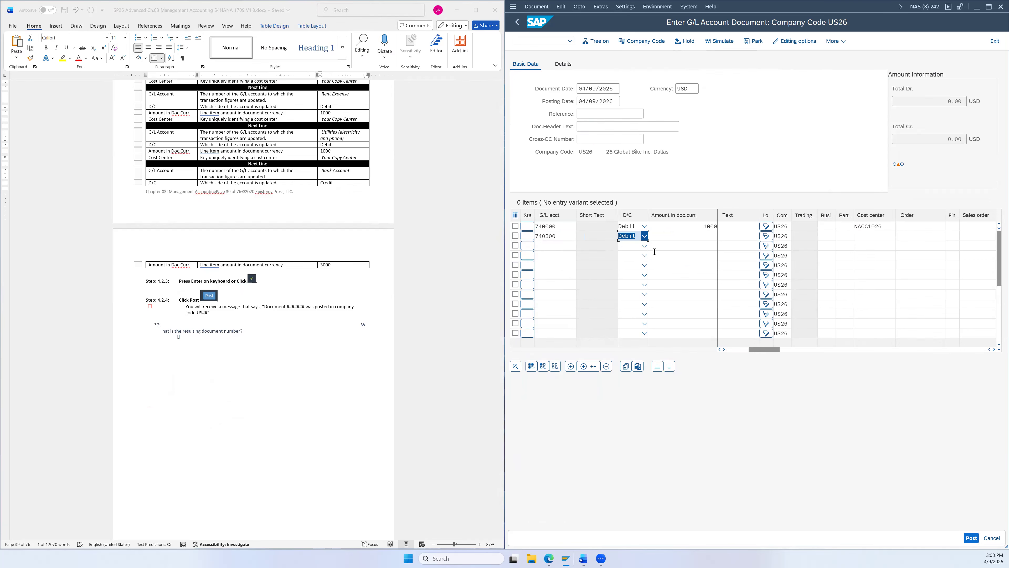
{"action": "left_click", "coordinate": [678, 238]}
{"action": "type", "text": "1000"}
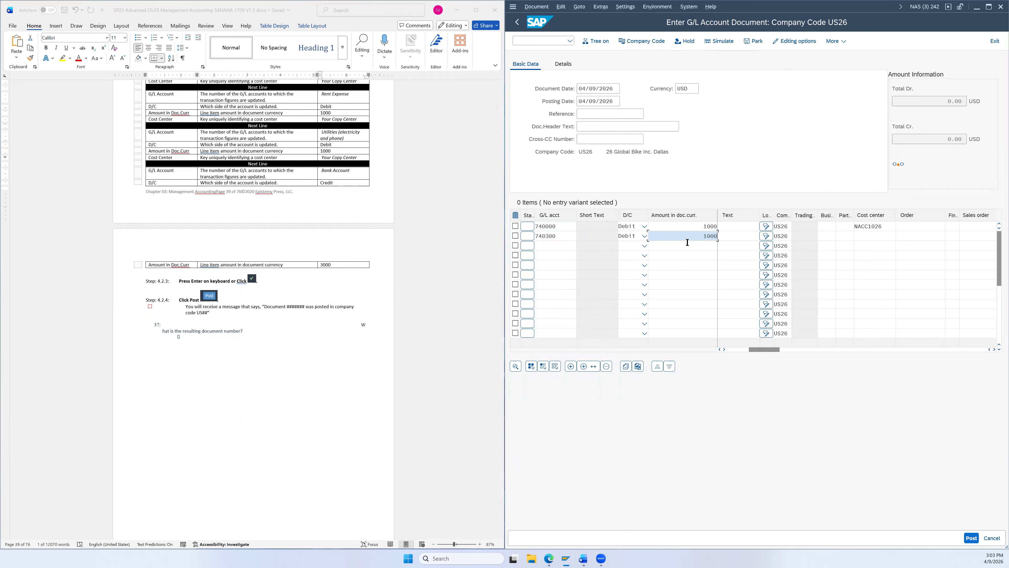
- Look up the Rent Expense line's cost center and assign 26 COPY CENTER, NACC1026
{"action": "left_click", "coordinate": [860, 237]}
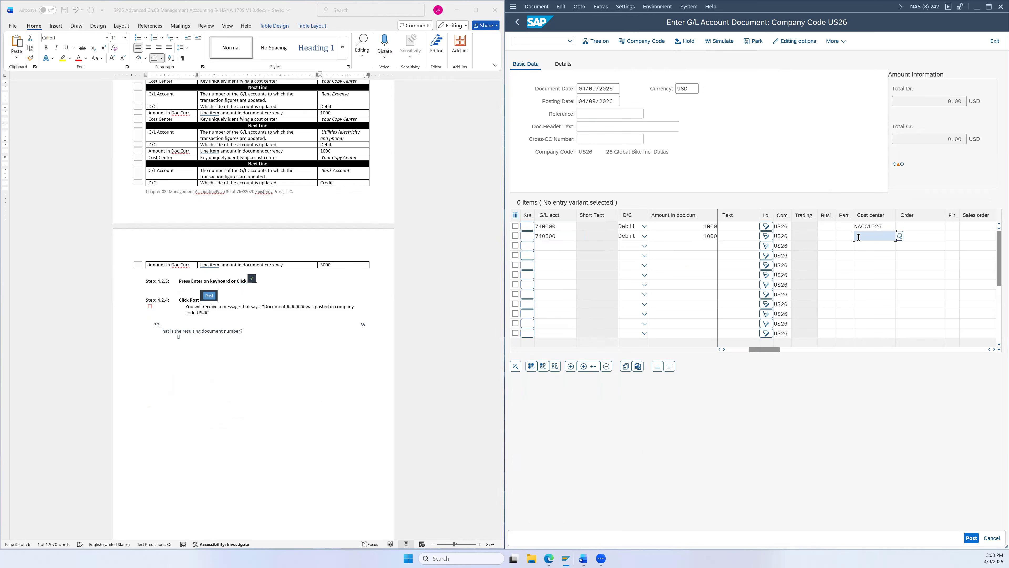
{"action": "left_click", "coordinate": [900, 235]}
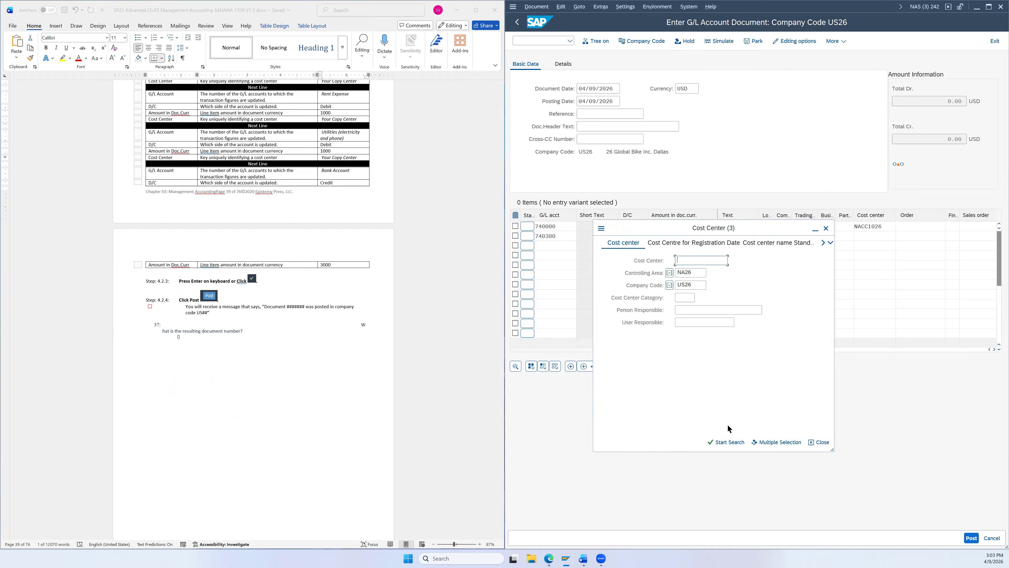
{"action": "left_click", "coordinate": [726, 443]}
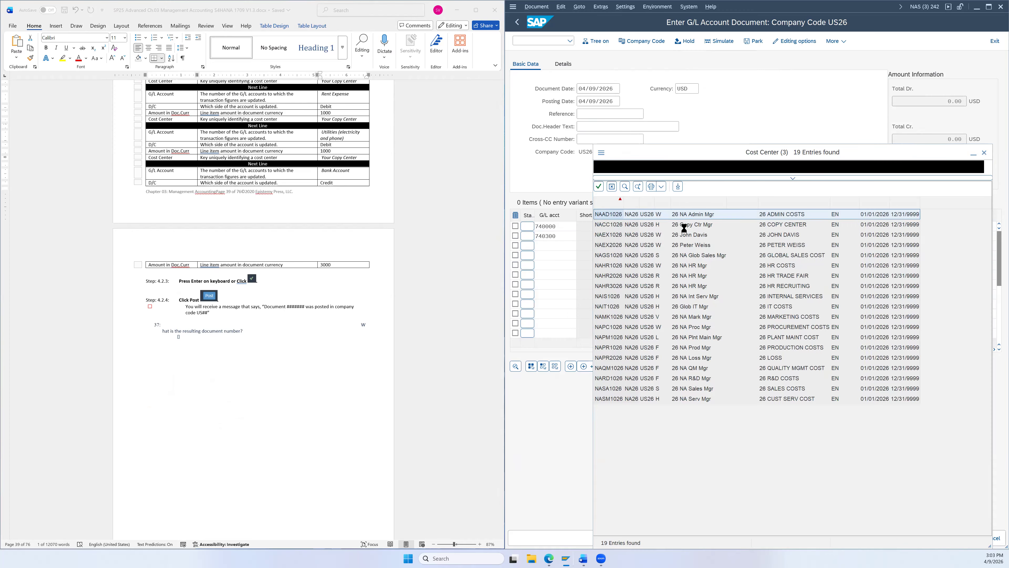
{"action": "left_click", "coordinate": [781, 226]}
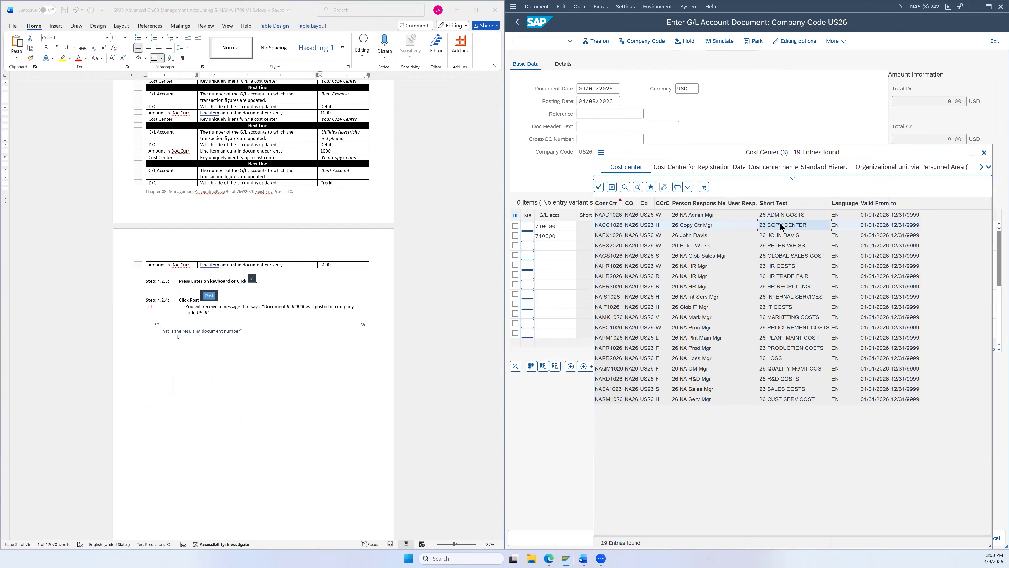
{"action": "double_click", "coordinate": [780, 224]}
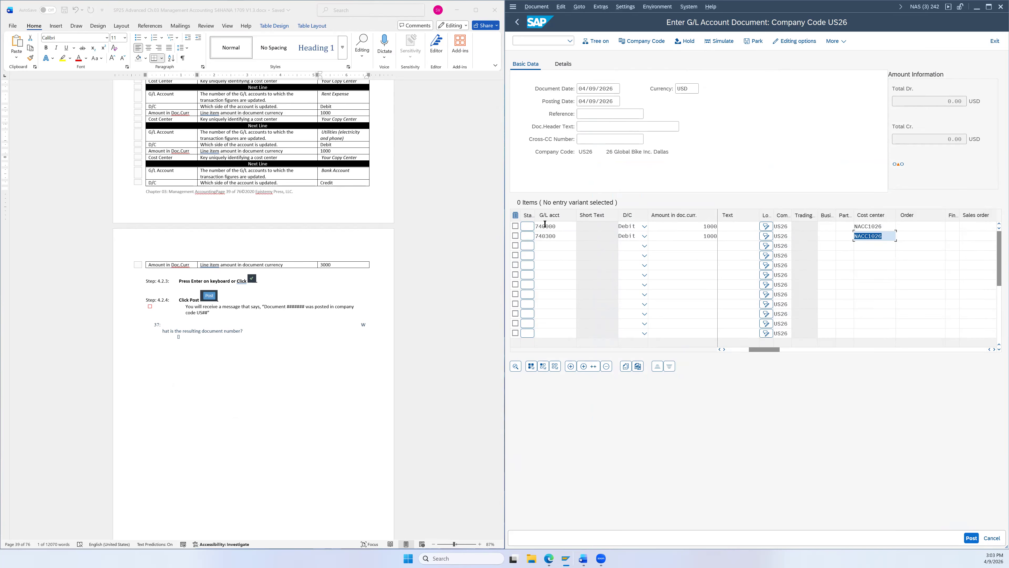
- Look up the third line item's G/L account in chart of accounts GL26 and choose Utilities Expense, 741500
{"action": "scroll", "coordinate": [353, 168], "scroll_direction": "down", "scroll_amount": 3}
{"action": "scroll", "coordinate": [352, 166], "scroll_direction": "down", "scroll_amount": 2}
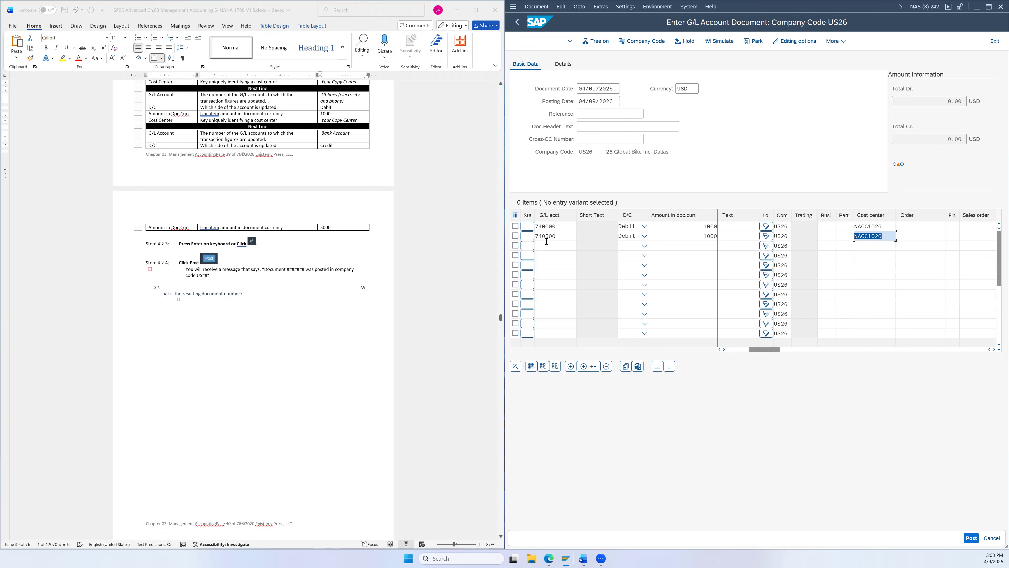
{"action": "left_click", "coordinate": [562, 243]}
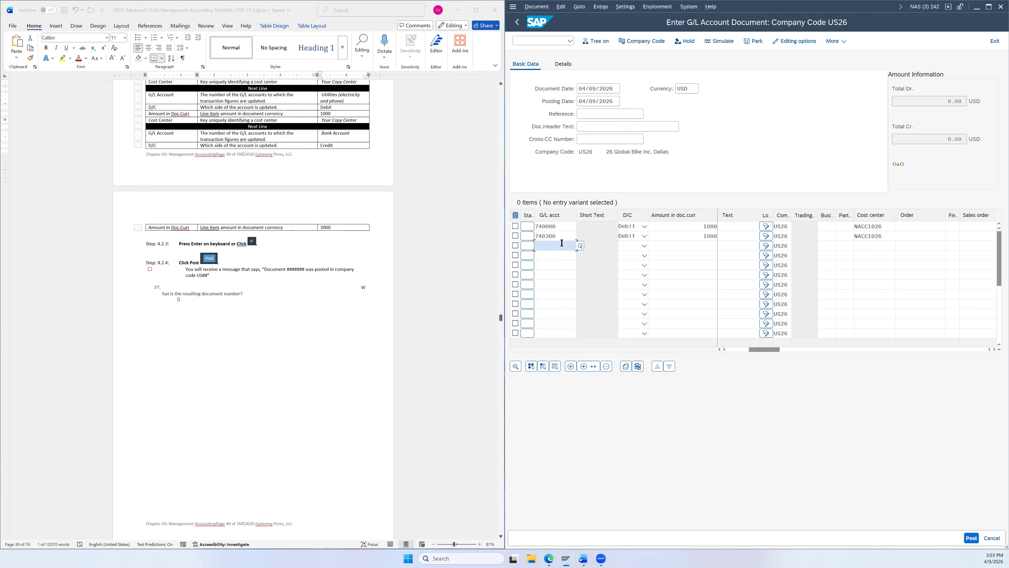
{"action": "left_click", "coordinate": [580, 245]}
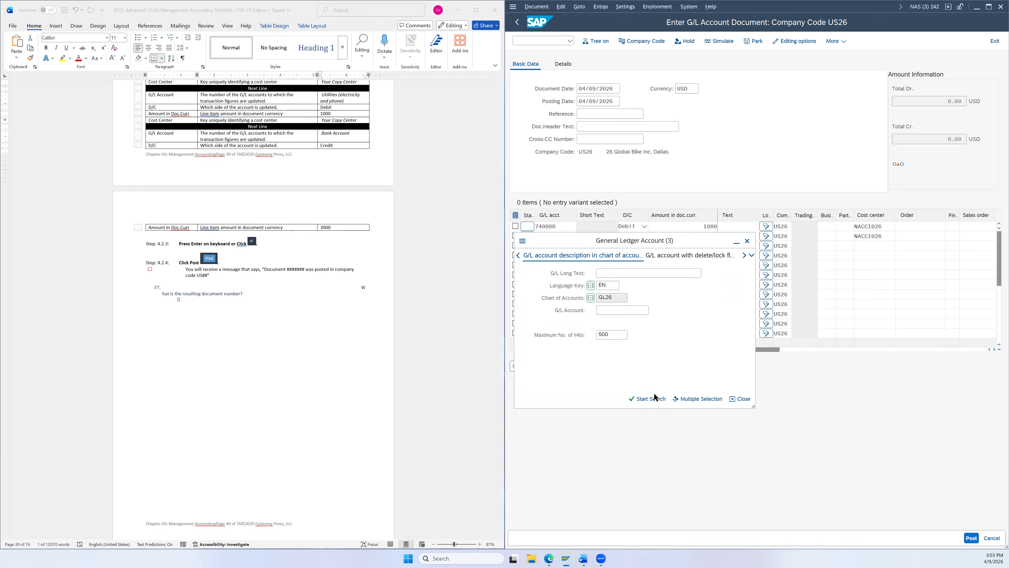
{"action": "left_click", "coordinate": [655, 397]}
{"action": "scroll", "coordinate": [596, 397], "scroll_direction": "down", "scroll_amount": 14}
{"action": "scroll", "coordinate": [593, 397], "scroll_direction": "down", "scroll_amount": 9}
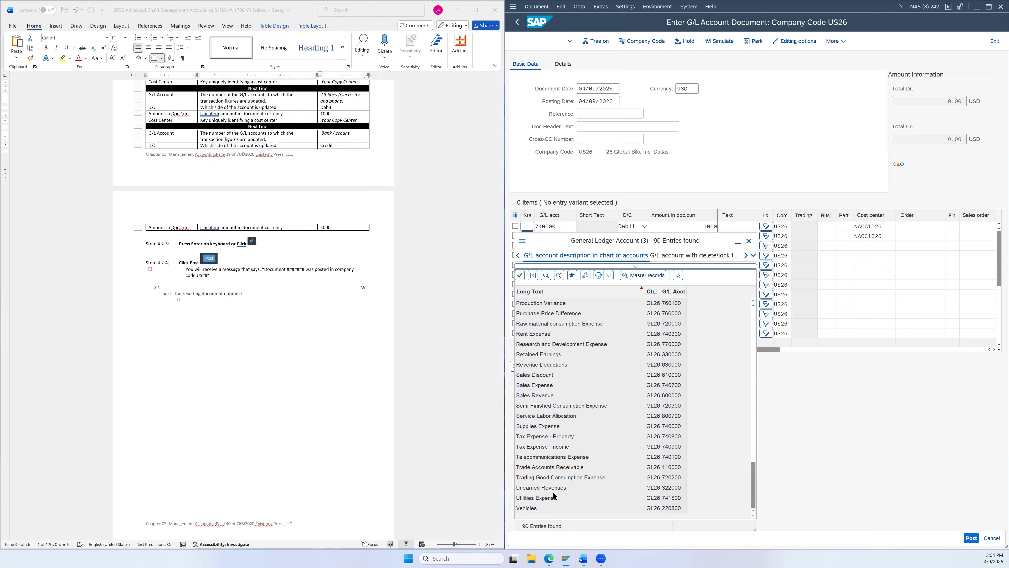
{"action": "left_click", "coordinate": [548, 500]}
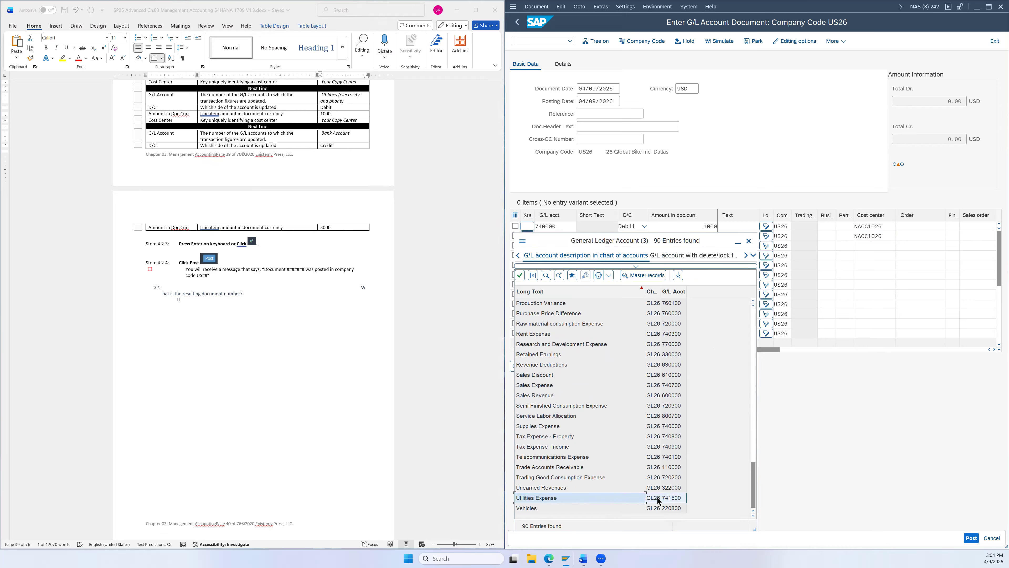
{"action": "double_click", "coordinate": [556, 501]}
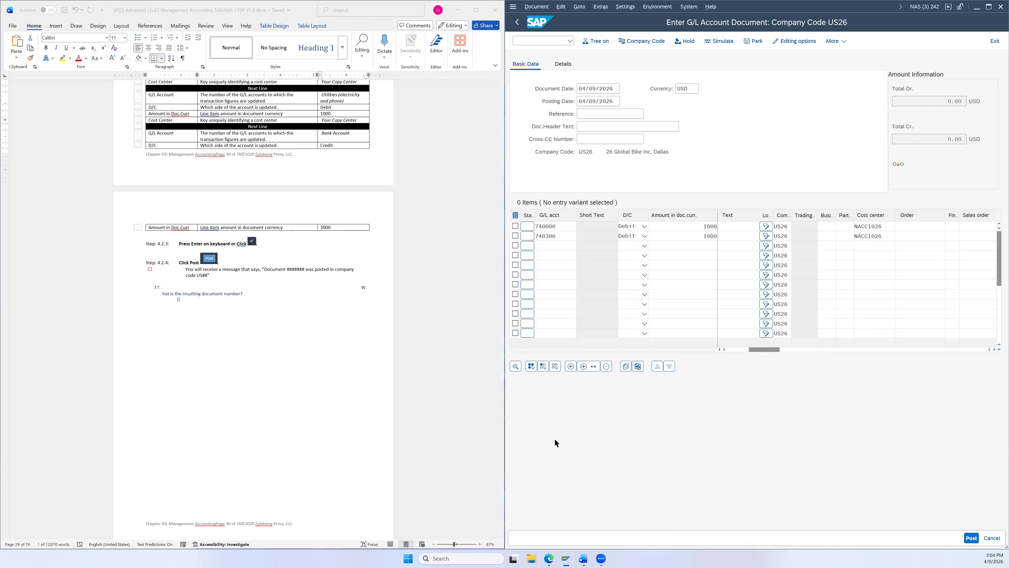
- Find Utilities Expense in chart of accounts GL26 and enter its account 741500 on the third line item
{"action": "left_click", "coordinate": [580, 246]}
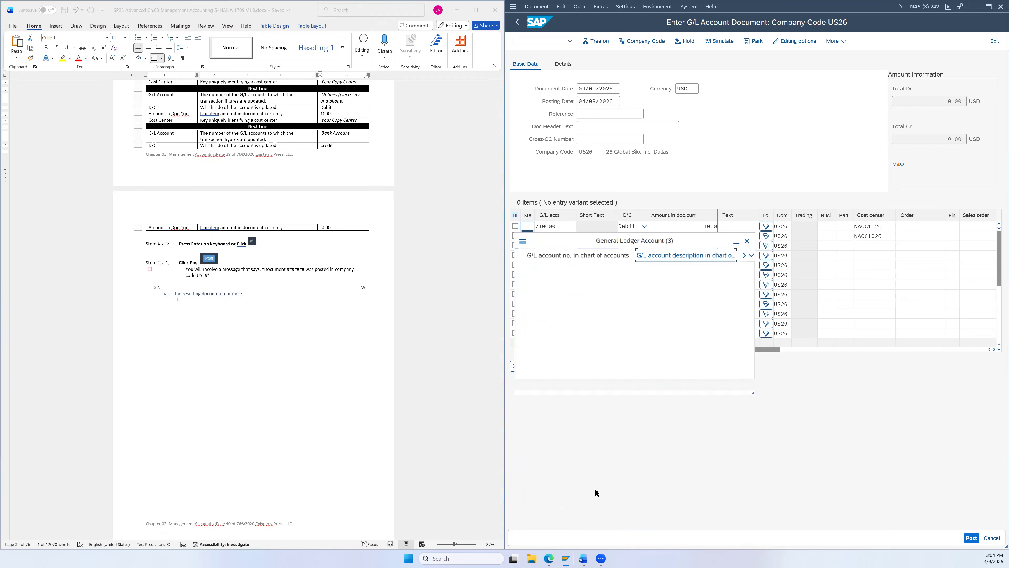
{"action": "left_click", "coordinate": [635, 399]}
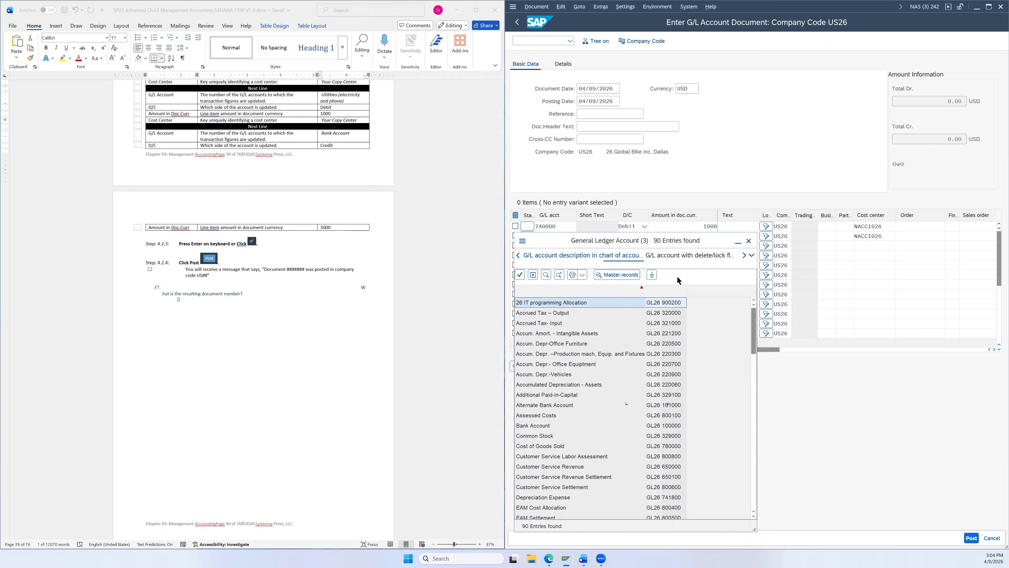
{"action": "scroll", "coordinate": [590, 438], "scroll_direction": "down", "scroll_amount": 5}
{"action": "scroll", "coordinate": [619, 406], "scroll_direction": "down", "scroll_amount": 9}
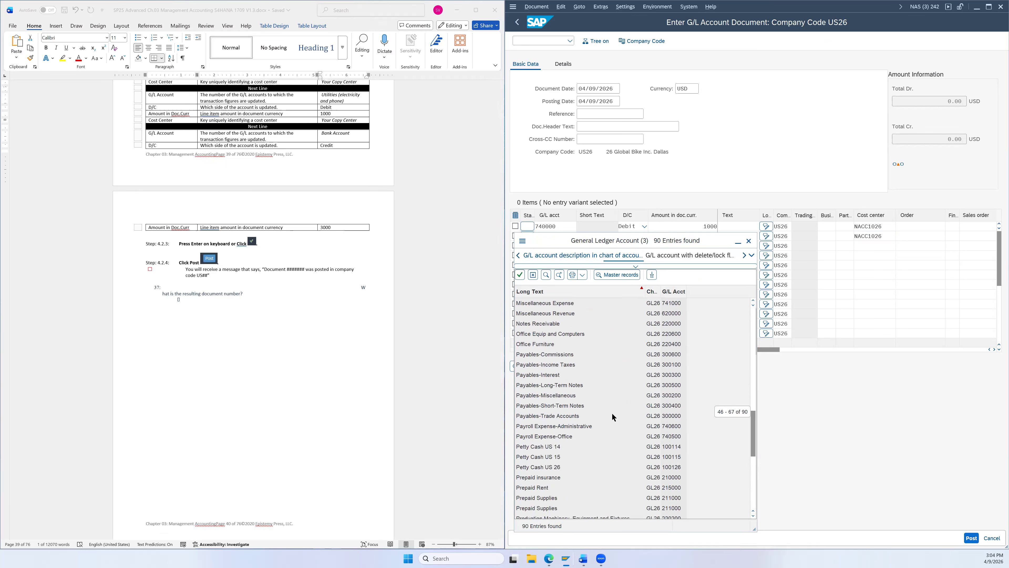
{"action": "left_click", "coordinate": [550, 500]}
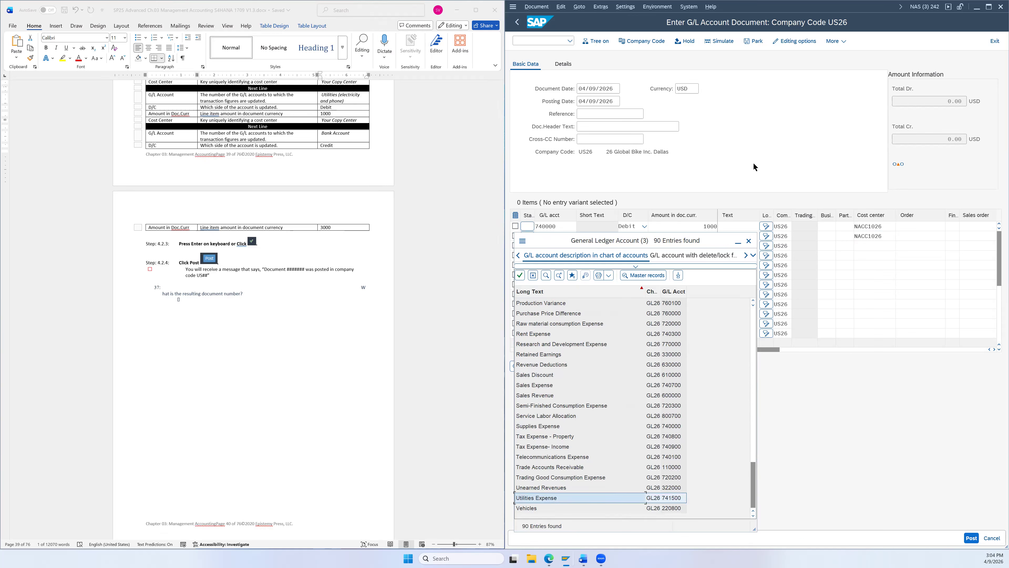
{"action": "double_click", "coordinate": [665, 500]}
{"action": "double_click", "coordinate": [544, 245]}
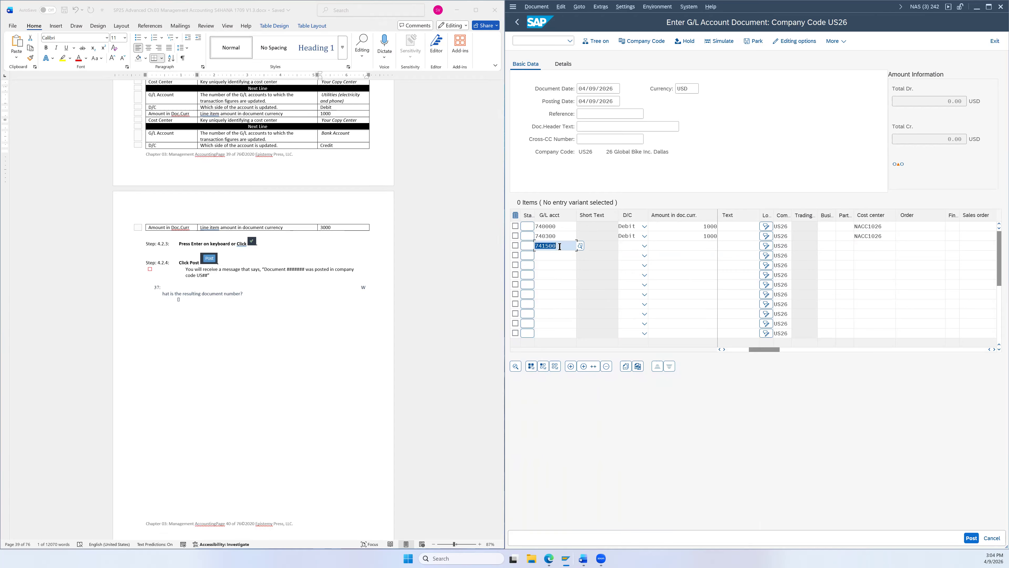
- Mark the Utilities Expense line as Debit and enter 1000 as its amount in document currency
{"action": "left_click", "coordinate": [643, 246]}
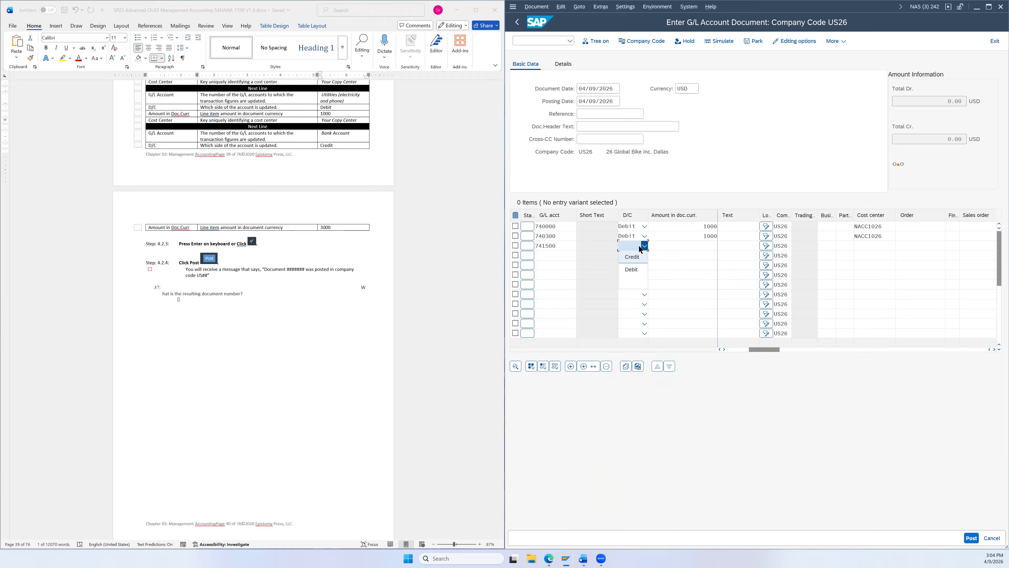
{"action": "left_click", "coordinate": [631, 269]}
{"action": "left_click", "coordinate": [674, 244]}
{"action": "type", "text": "1000"}
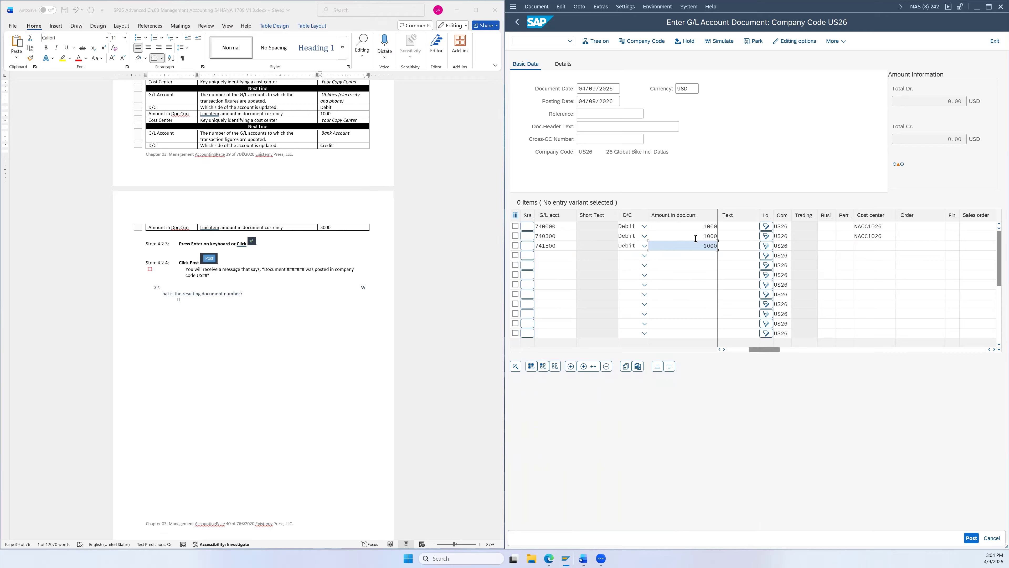
- Look up the Utilities Expense line's cost center and assign 26 COPY CENTER, NACC1026
{"action": "left_click", "coordinate": [874, 246]}
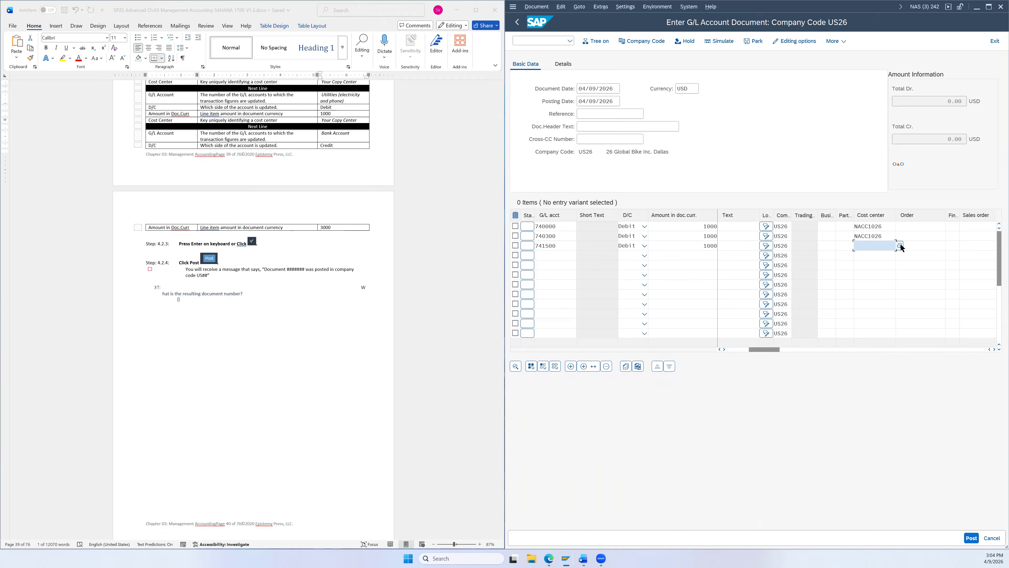
{"action": "left_click", "coordinate": [899, 246]}
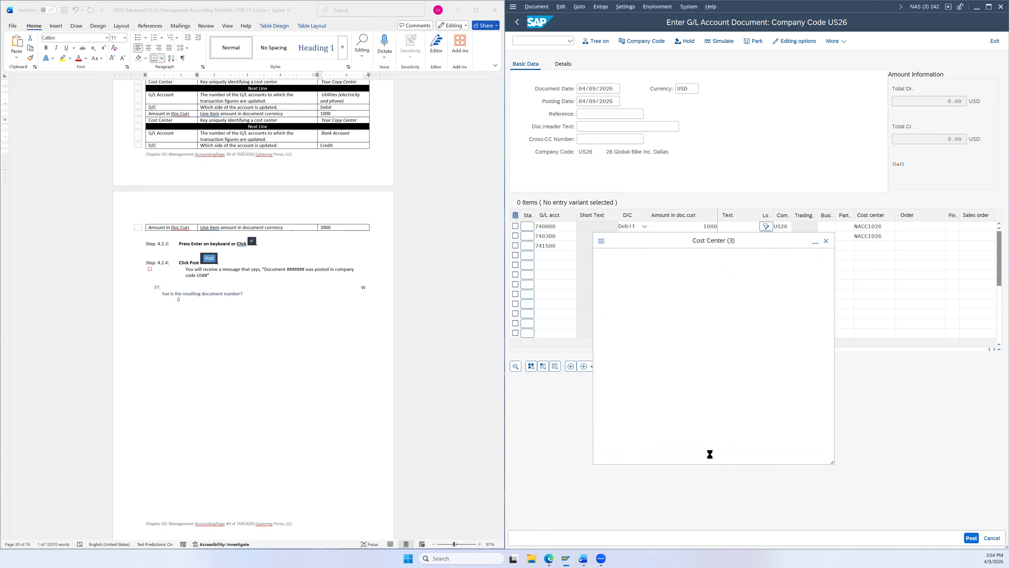
{"action": "left_click", "coordinate": [715, 457]}
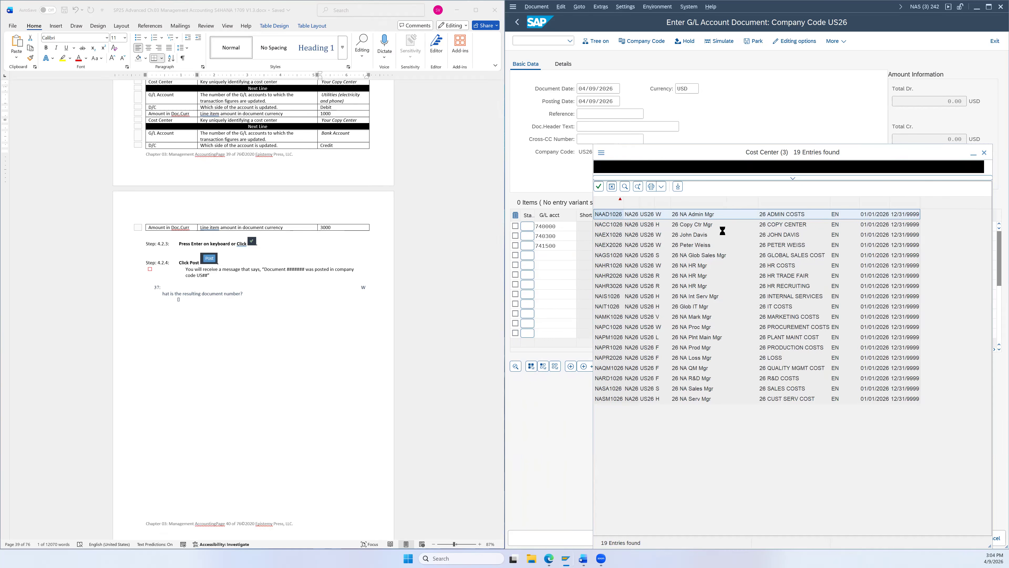
{"action": "left_click", "coordinate": [770, 228]}
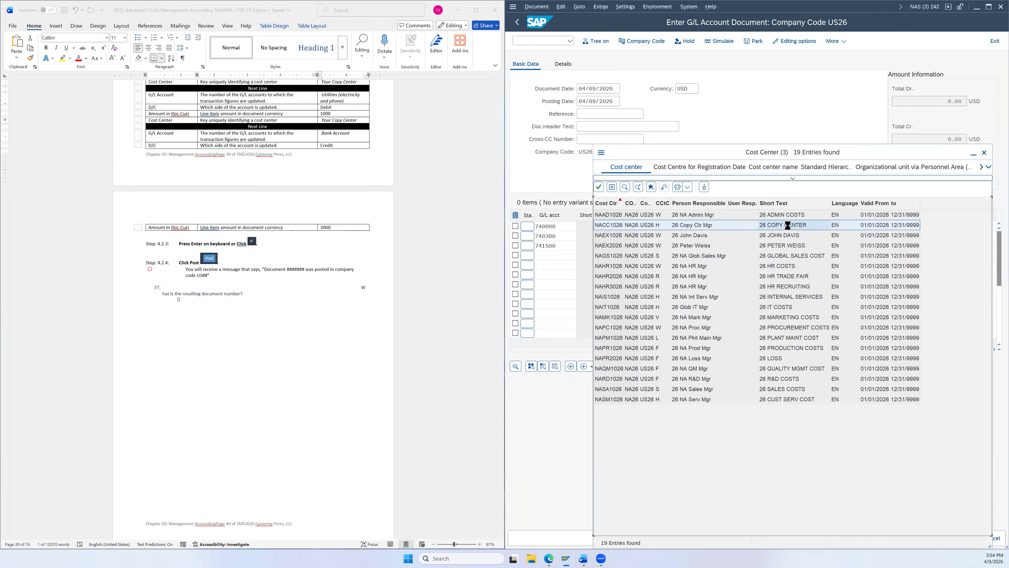
{"action": "double_click", "coordinate": [790, 229]}
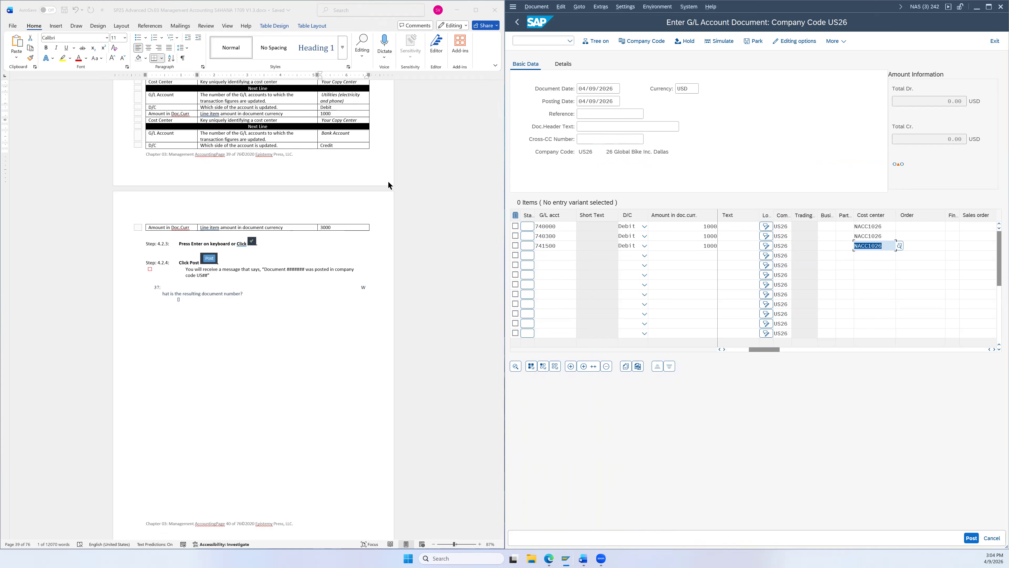
- Look up the fourth line item's G/L account in chart of accounts GL26 and choose Bank Account, 100000
{"action": "left_click", "coordinate": [556, 255]}
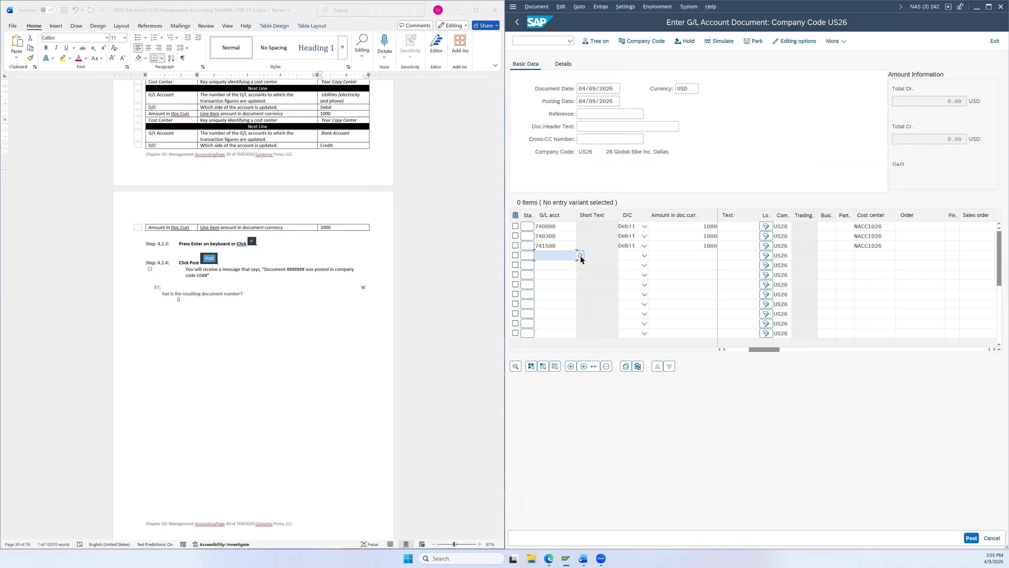
{"action": "left_click", "coordinate": [580, 256]}
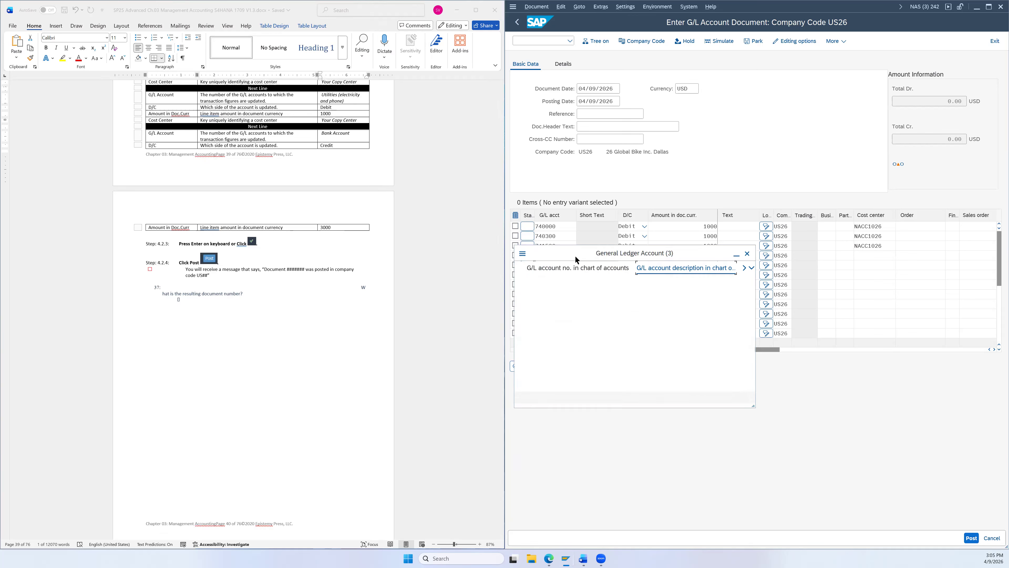
{"action": "left_click", "coordinate": [653, 413]}
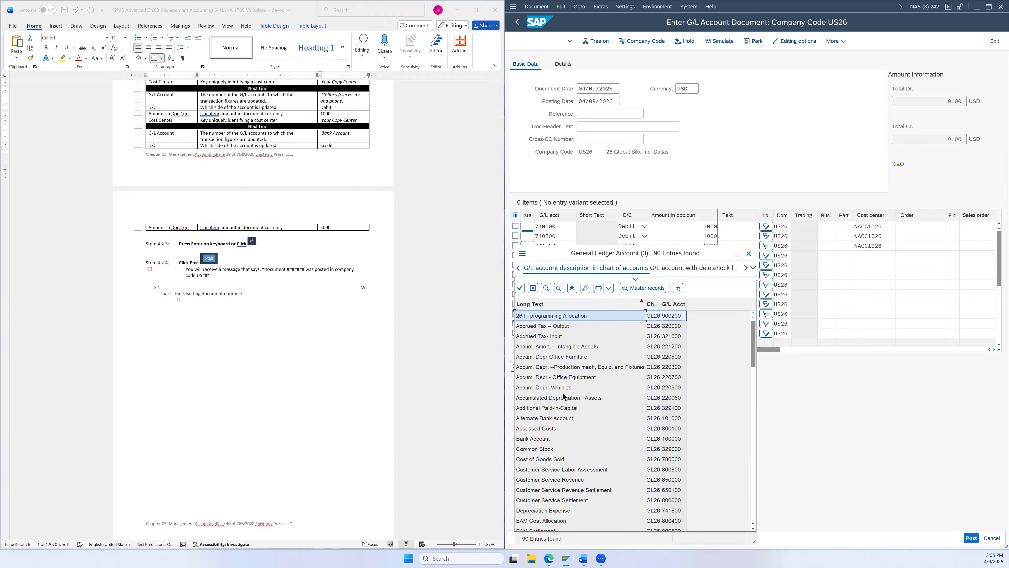
{"action": "left_click", "coordinate": [533, 438]}
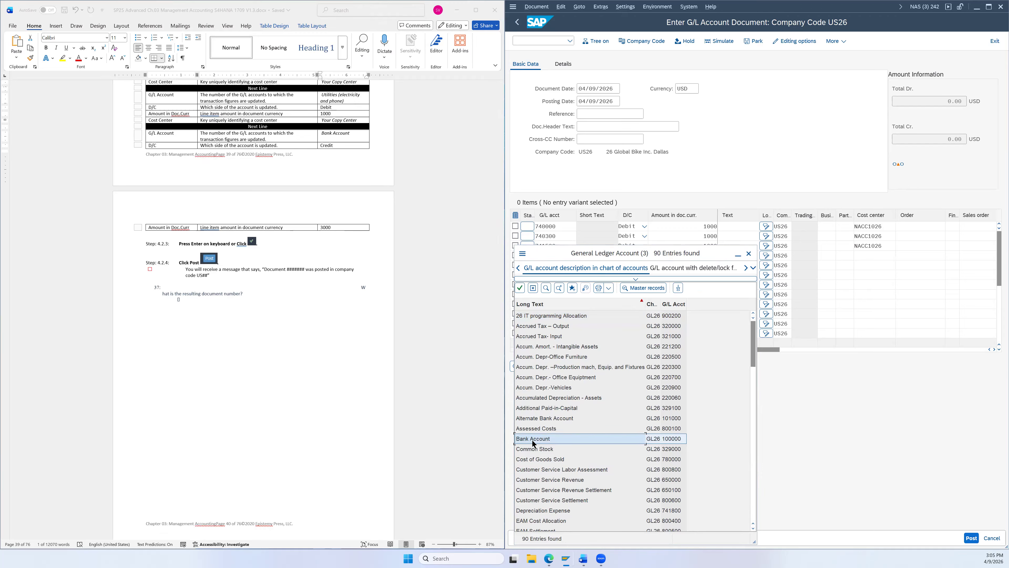
{"action": "double_click", "coordinate": [529, 437]}
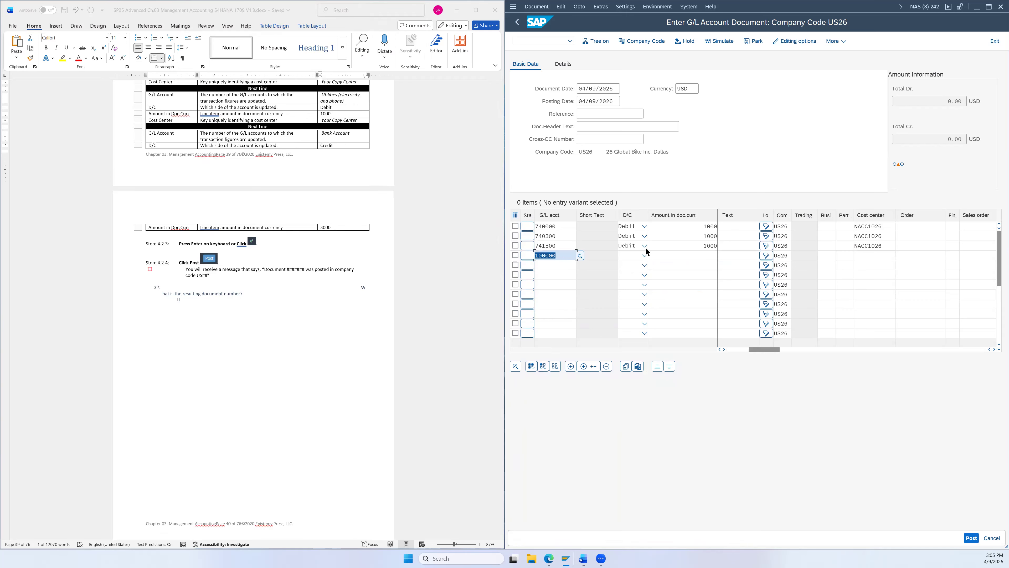
- Mark the Bank Account line as Credit and copy the amount 3000 from the instructions into its document currency amount
{"action": "left_click", "coordinate": [644, 256]}
{"action": "left_click", "coordinate": [636, 267]}
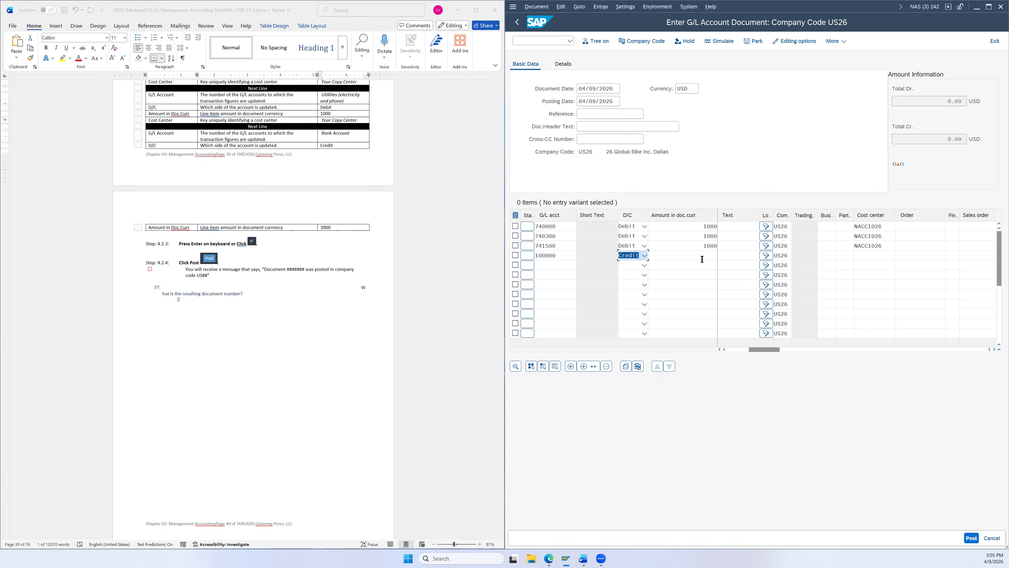
{"action": "left_click", "coordinate": [325, 229]}
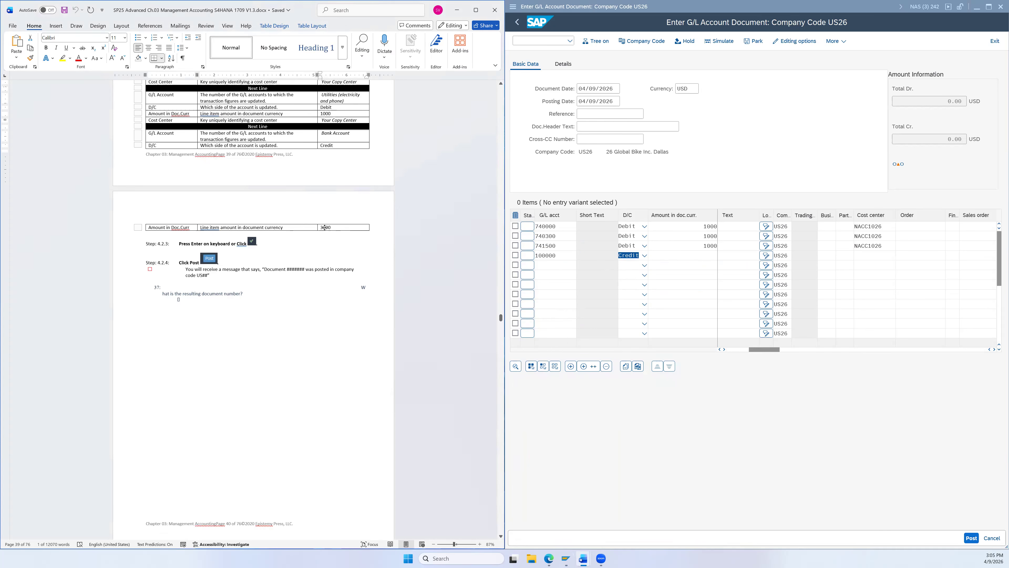
{"action": "double_click", "coordinate": [332, 227]}
{"action": "key", "text": "ctrl+c"}
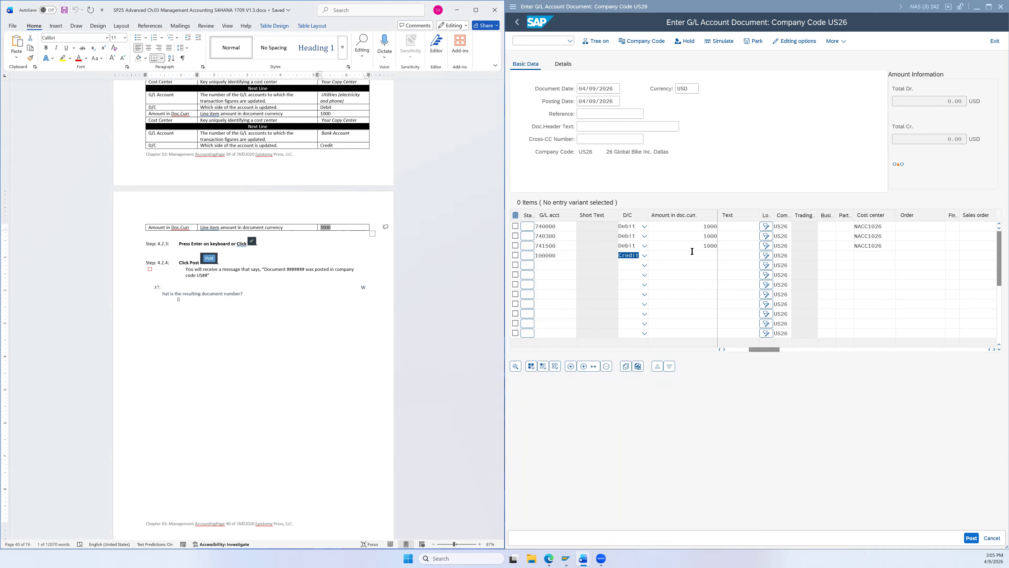
{"action": "left_click", "coordinate": [700, 255]}
{"action": "key", "text": "ctrl+v"}
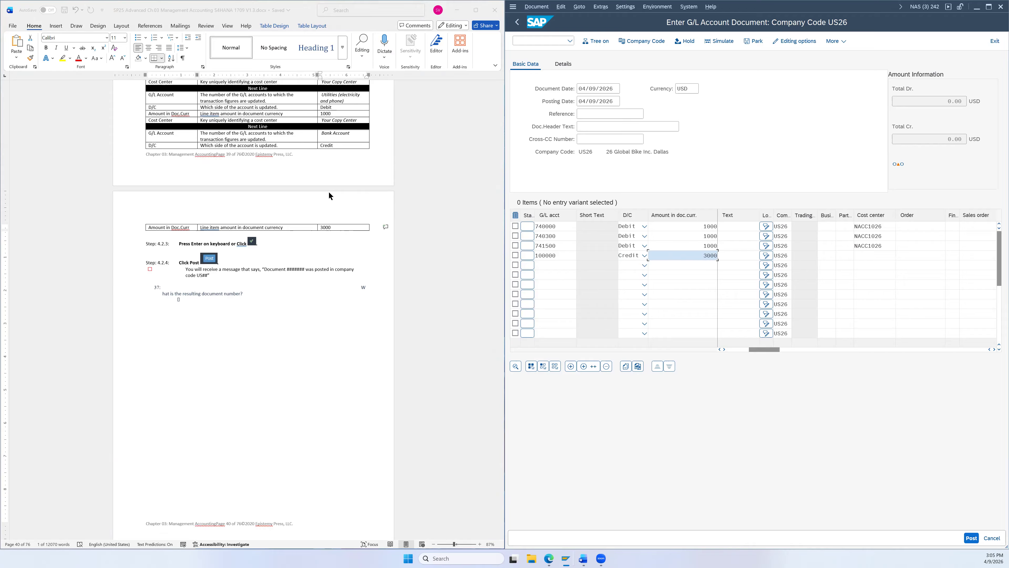
- Check the line items against the Section 4.2 table, validate them and post the G/L account document in company code US26
{"action": "scroll", "coordinate": [328, 195], "scroll_direction": "up", "scroll_amount": 4}
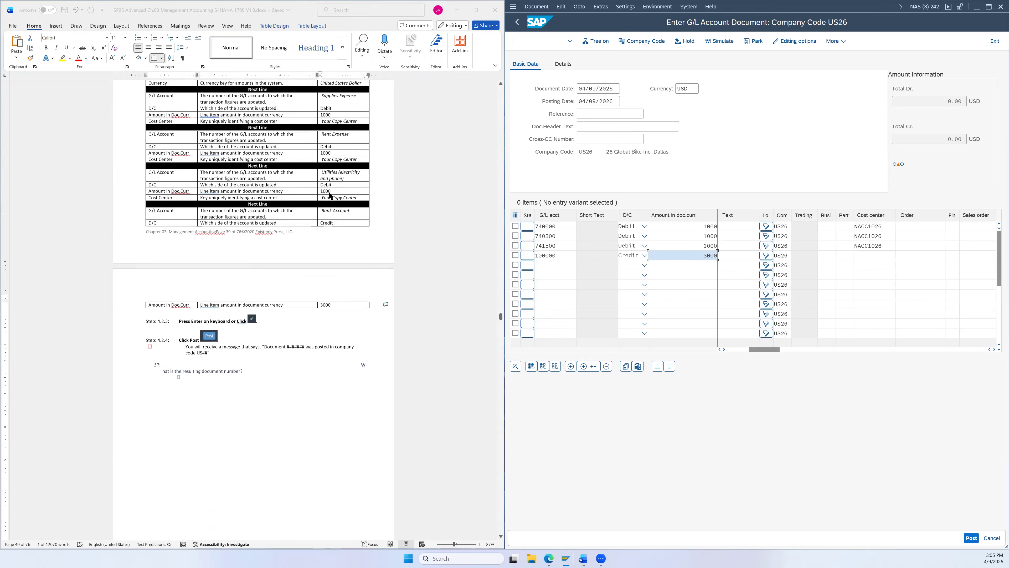
{"action": "scroll", "coordinate": [328, 194], "scroll_direction": "up", "scroll_amount": 1}
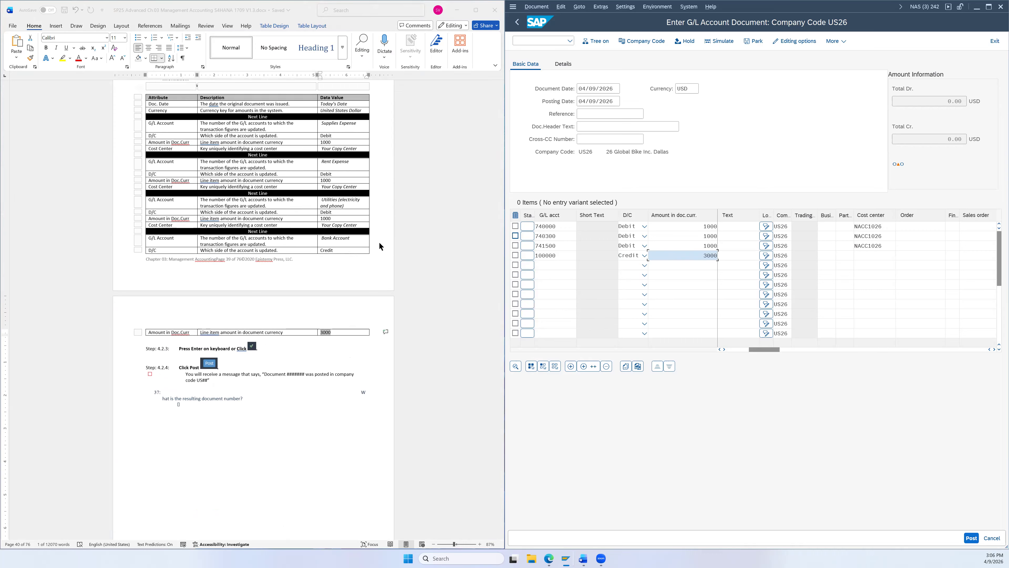
{"action": "scroll", "coordinate": [354, 243], "scroll_direction": "down", "scroll_amount": 1}
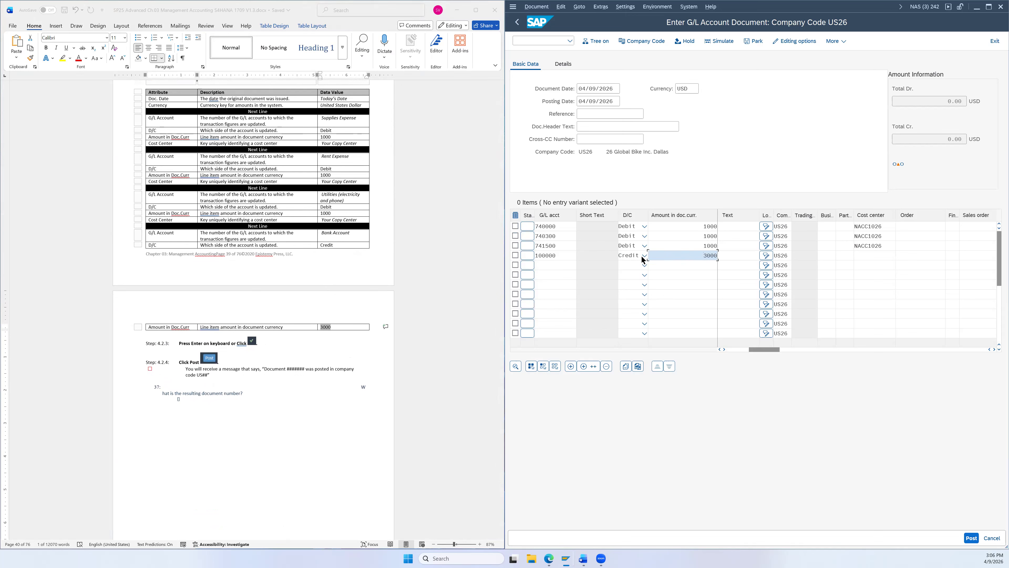
{"action": "left_click", "coordinate": [570, 254]}
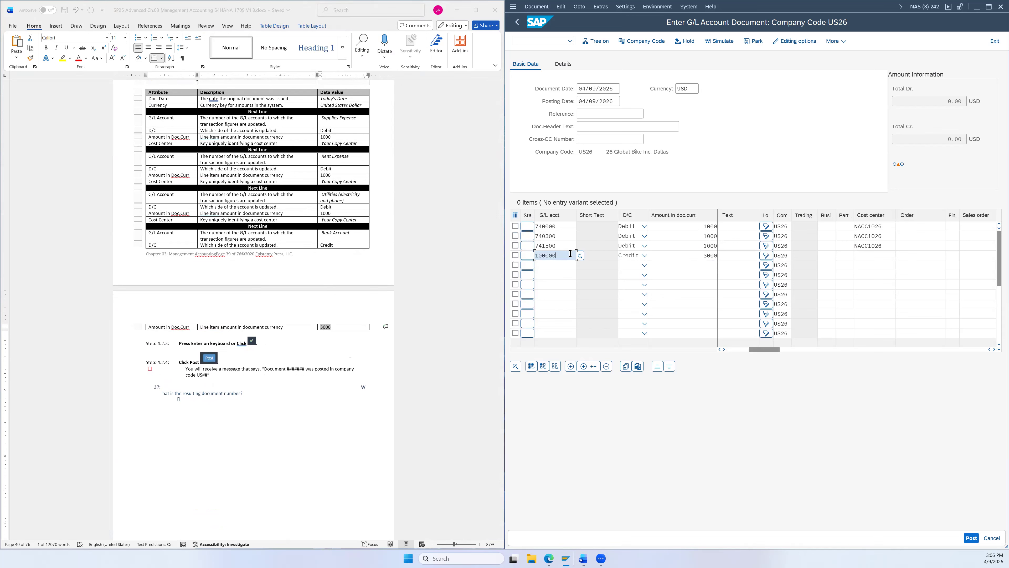
{"action": "scroll", "coordinate": [449, 338], "scroll_direction": "down", "scroll_amount": 2}
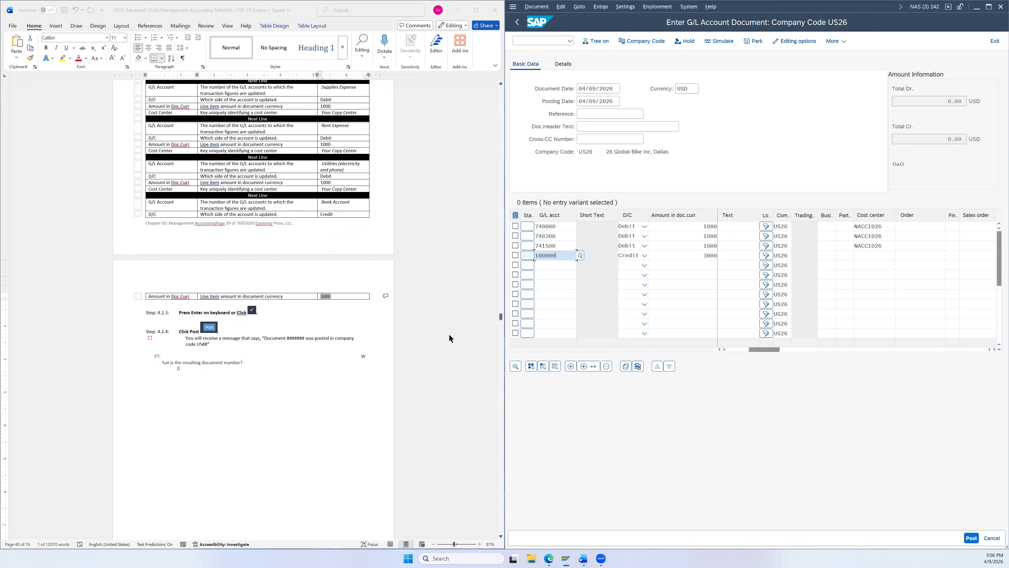
{"action": "left_click", "coordinate": [450, 339]}
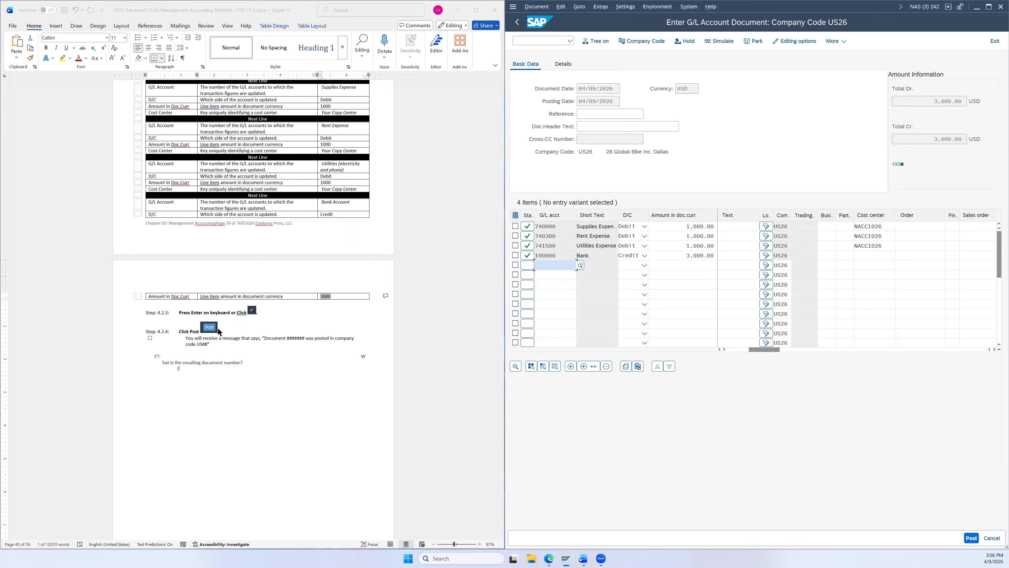
{"action": "left_click", "coordinate": [971, 539]}
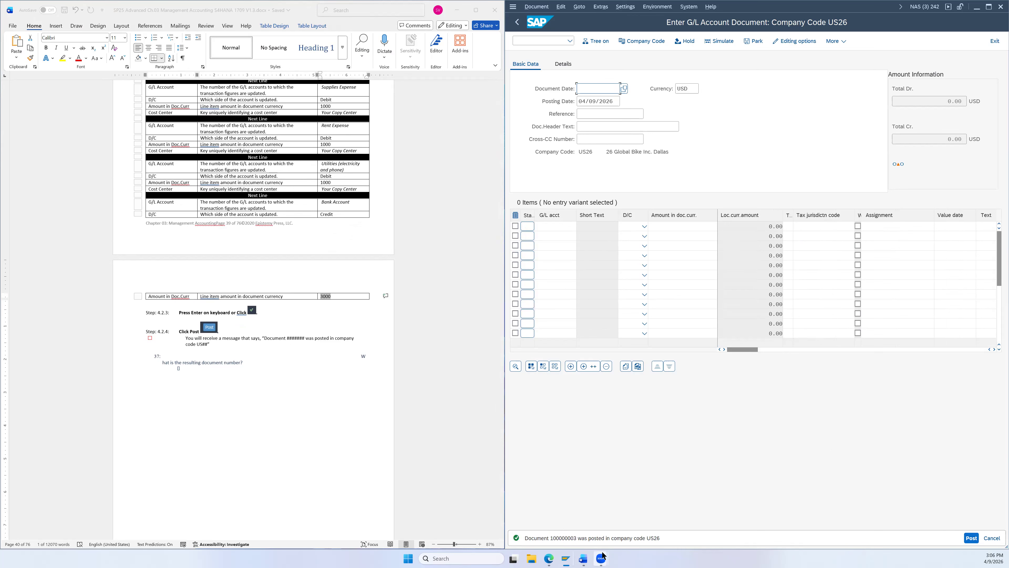
- Open a new SAP Easy Access window for Section 4.3, Process Cost Center Report, and place it beside the instructions
{"action": "mouse_move", "coordinate": [600, 558]}
{"action": "scroll", "coordinate": [382, 401], "scroll_direction": "down", "scroll_amount": 2}
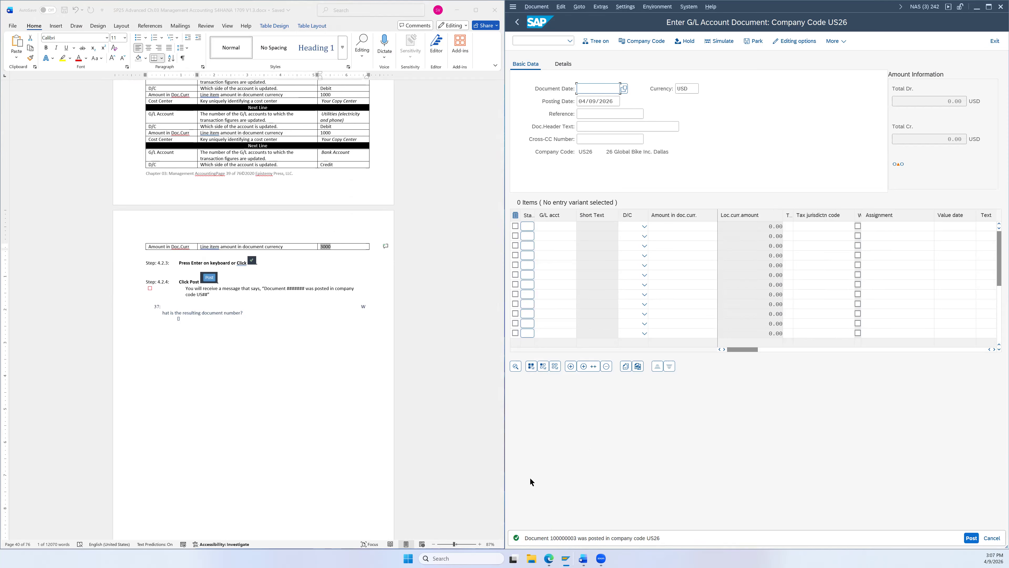
{"action": "scroll", "coordinate": [389, 340], "scroll_direction": "down", "scroll_amount": 6}
{"action": "scroll", "coordinate": [388, 335], "scroll_direction": "down", "scroll_amount": 3}
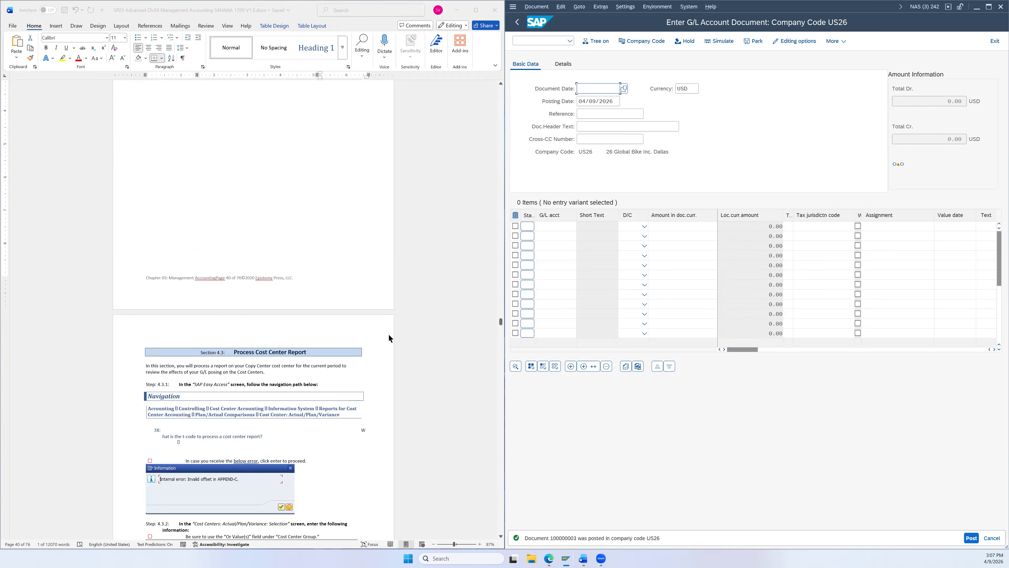
{"action": "scroll", "coordinate": [389, 338], "scroll_direction": "down", "scroll_amount": 3}
{"action": "scroll", "coordinate": [389, 338], "scroll_direction": "down", "scroll_amount": 1}
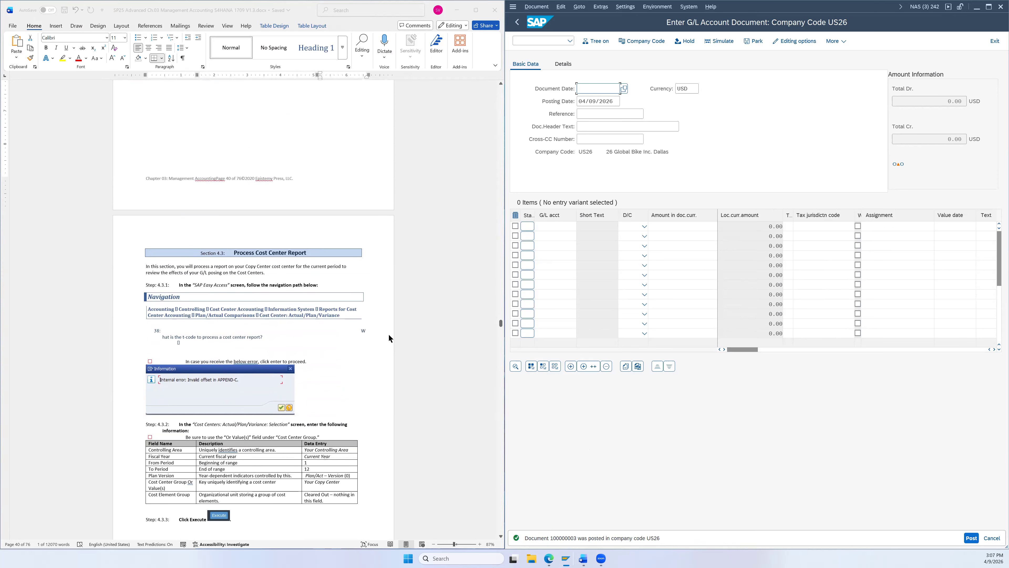
{"action": "scroll", "coordinate": [388, 338], "scroll_direction": "down", "scroll_amount": 1}
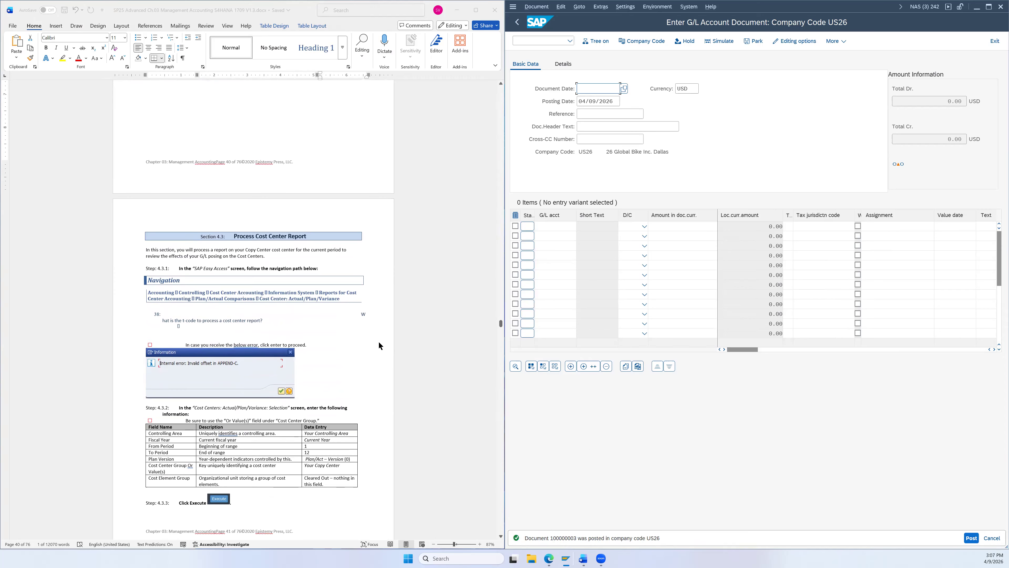
{"action": "left_click", "coordinate": [516, 7]}
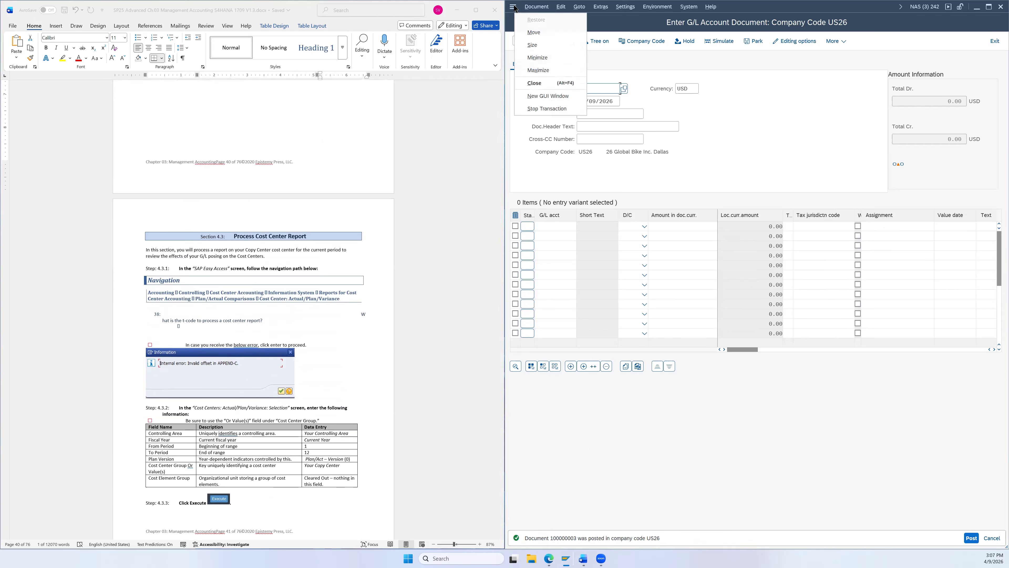
{"action": "left_click", "coordinate": [548, 96]}
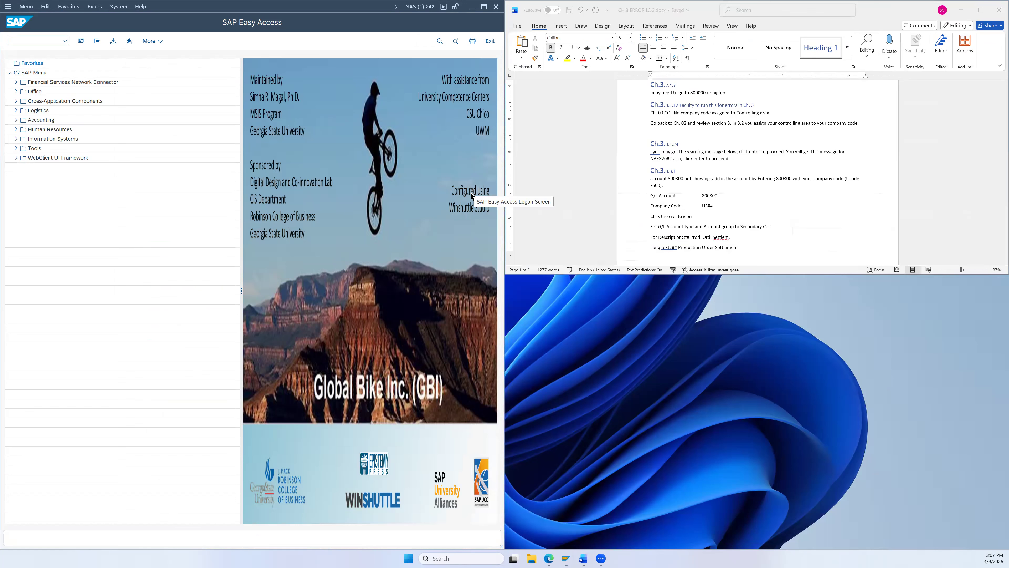
{"action": "key", "text": "super+Right"}
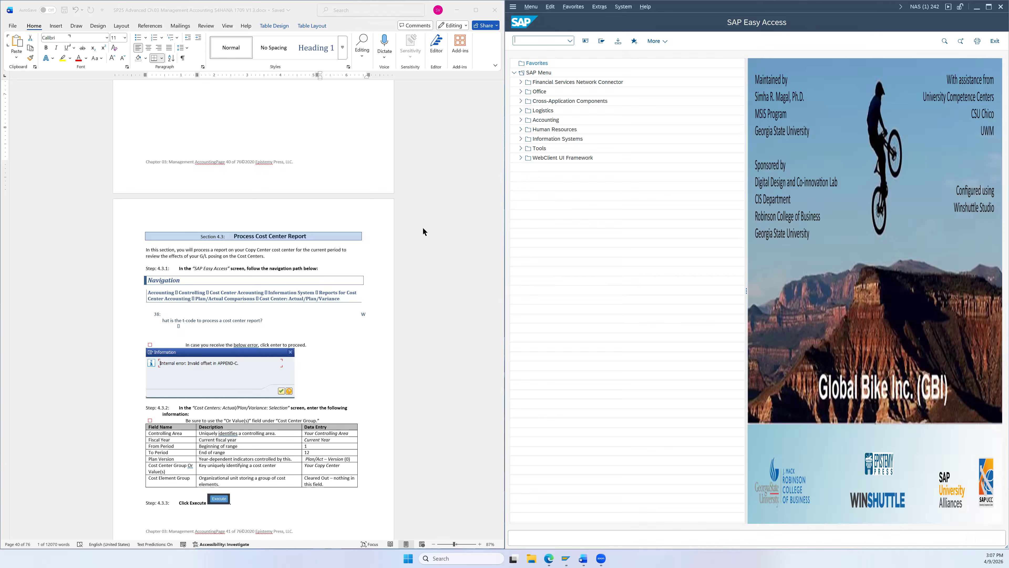
- Start the Cost Centers: Actual/Plan/Variance report S_ALR_87013611 from the Plan/Actual Comparisons reports of Cost Center Accounting under Controlling
{"action": "scroll", "coordinate": [396, 259], "scroll_direction": "down", "scroll_amount": 3}
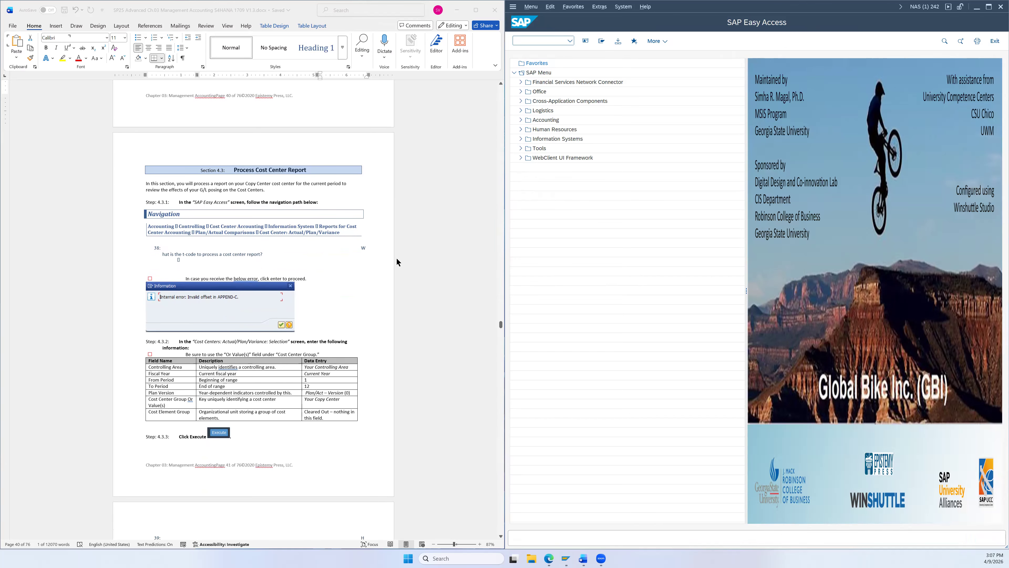
{"action": "left_click", "coordinate": [414, 240]}
{"action": "scroll", "coordinate": [372, 226], "scroll_direction": "down", "scroll_amount": 1}
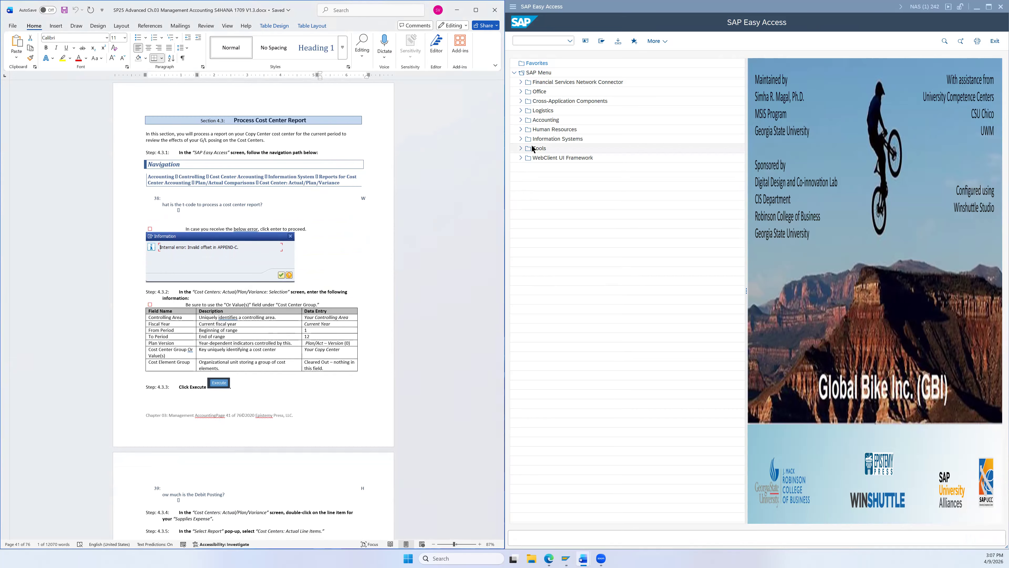
{"action": "left_click", "coordinate": [521, 120]}
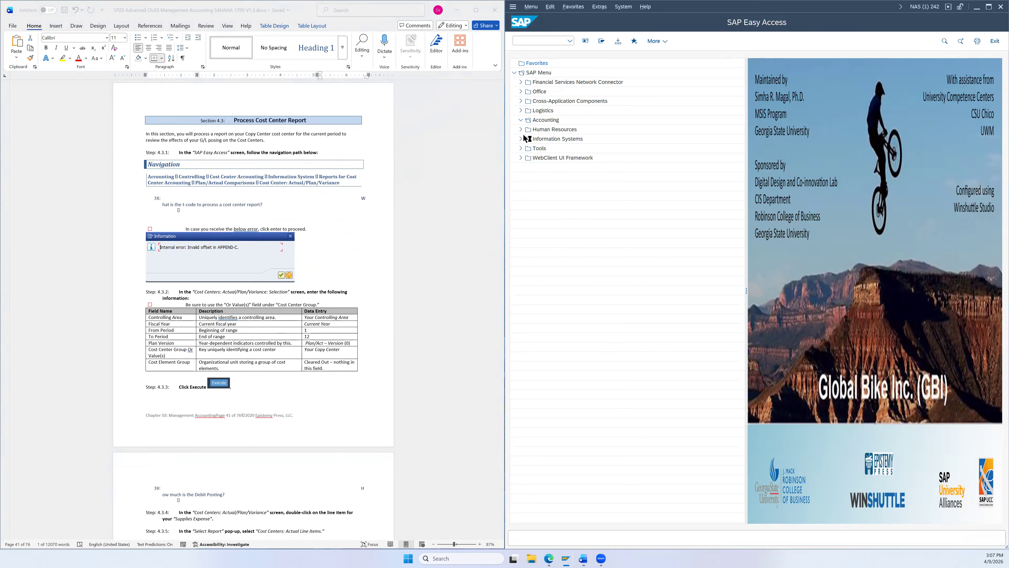
{"action": "left_click", "coordinate": [526, 148]}
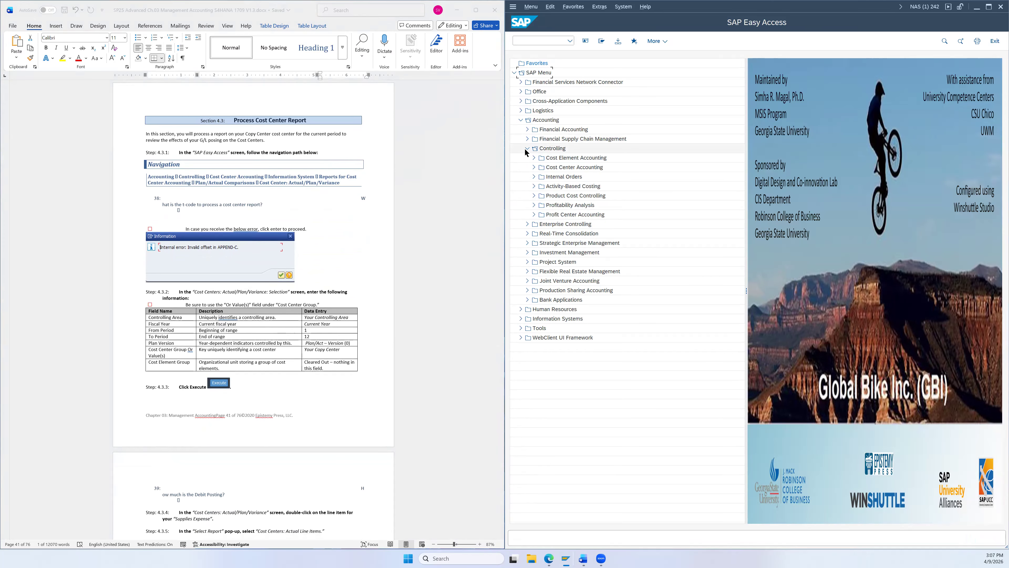
{"action": "left_click", "coordinate": [532, 167]}
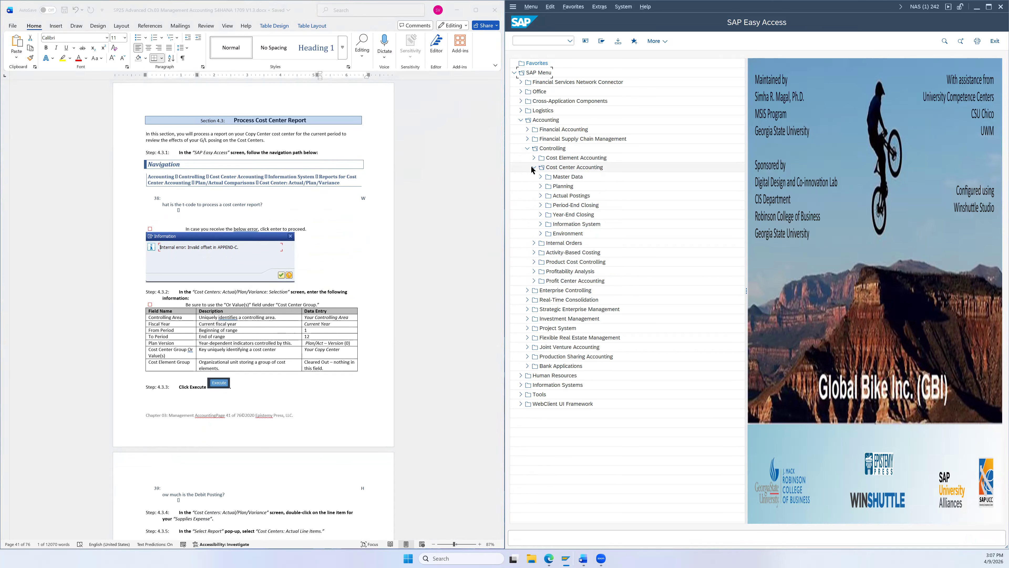
{"action": "left_click", "coordinate": [540, 224]}
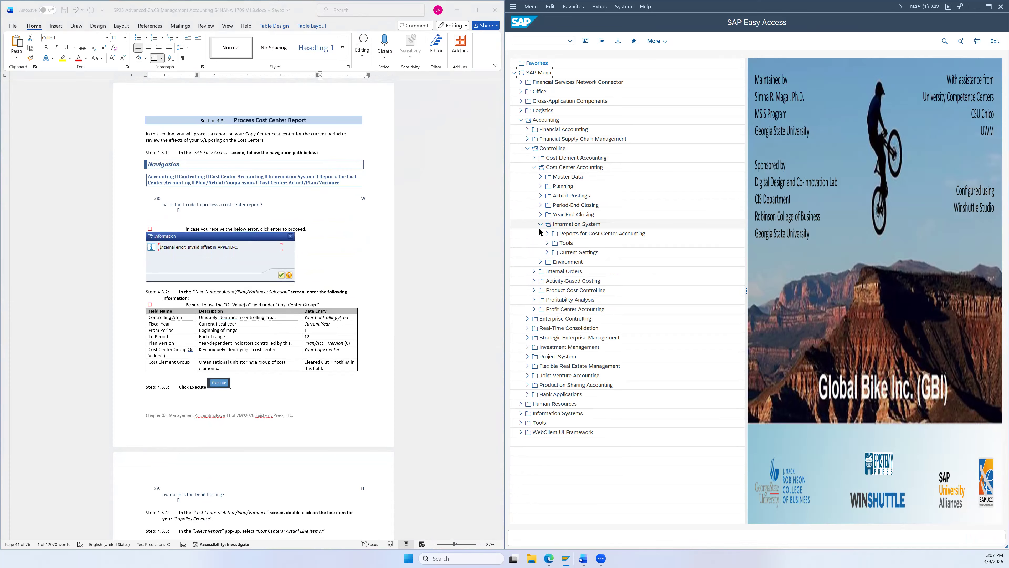
{"action": "left_click", "coordinate": [547, 233]}
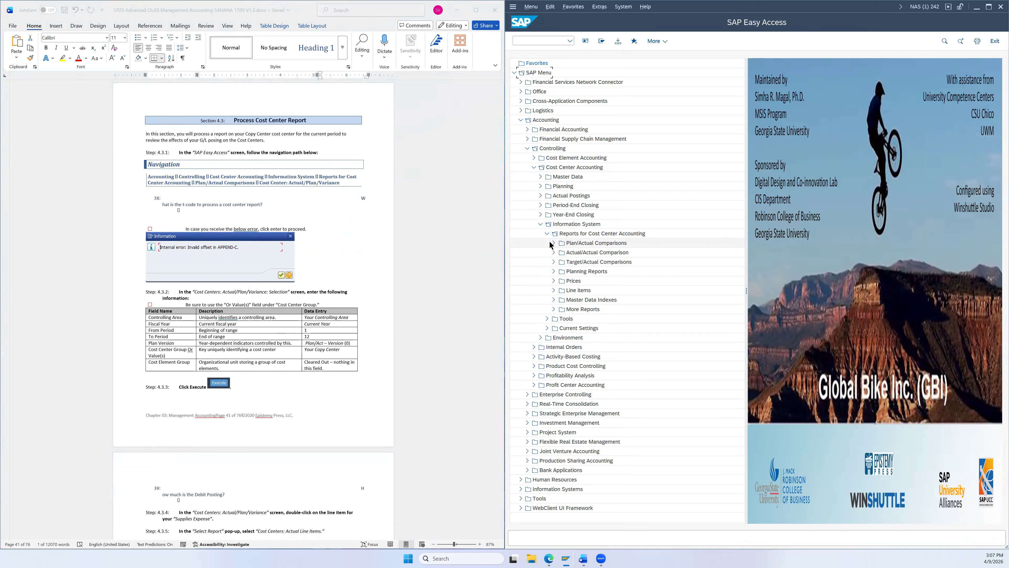
{"action": "left_click", "coordinate": [553, 243]}
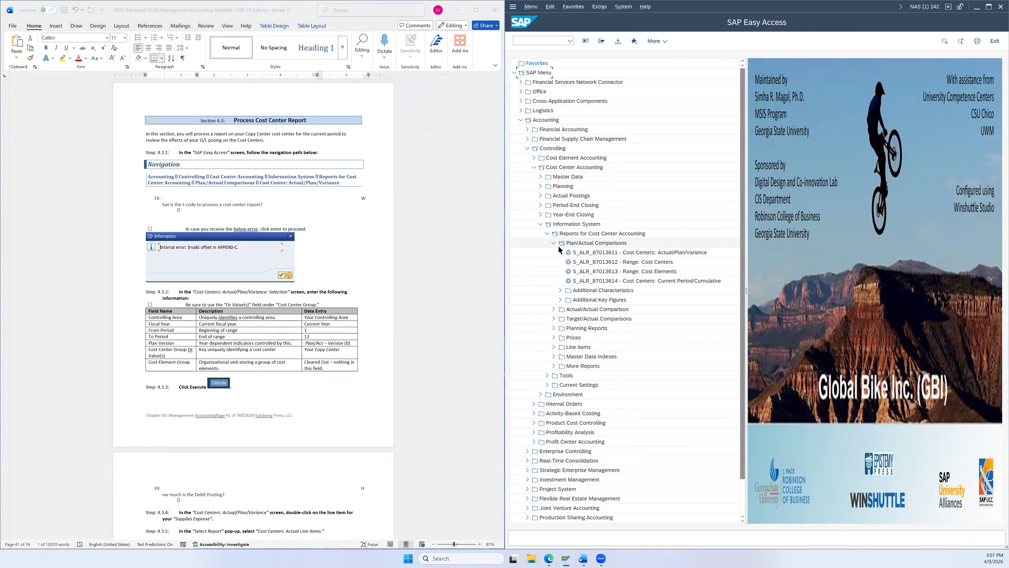
{"action": "left_click", "coordinate": [653, 254]}
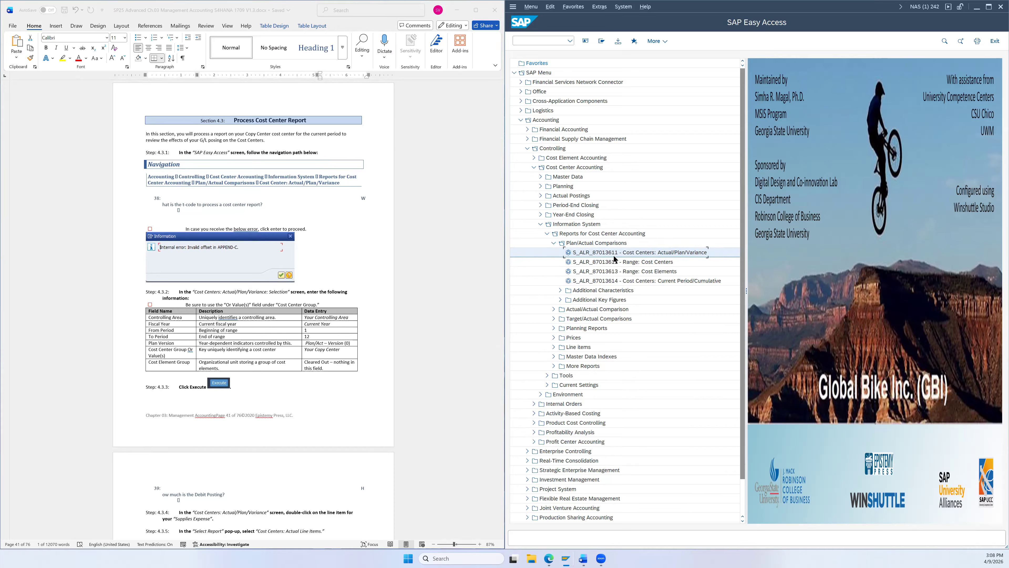
{"action": "double_click", "coordinate": [637, 254]}
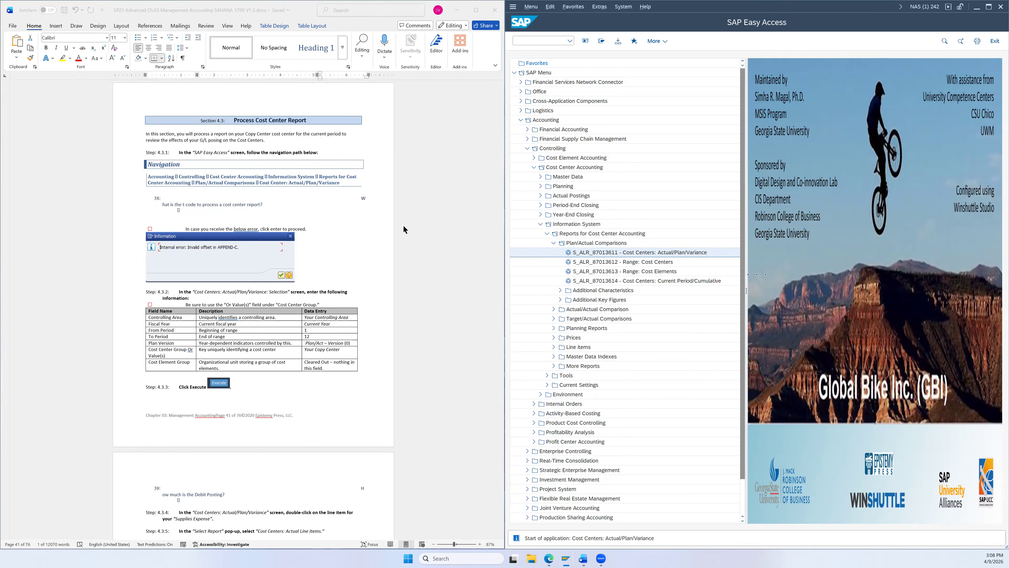
- Look up the report's controlling area and choose NA26, 26 GBI North America
{"action": "scroll", "coordinate": [403, 225], "scroll_direction": "down", "scroll_amount": 2}
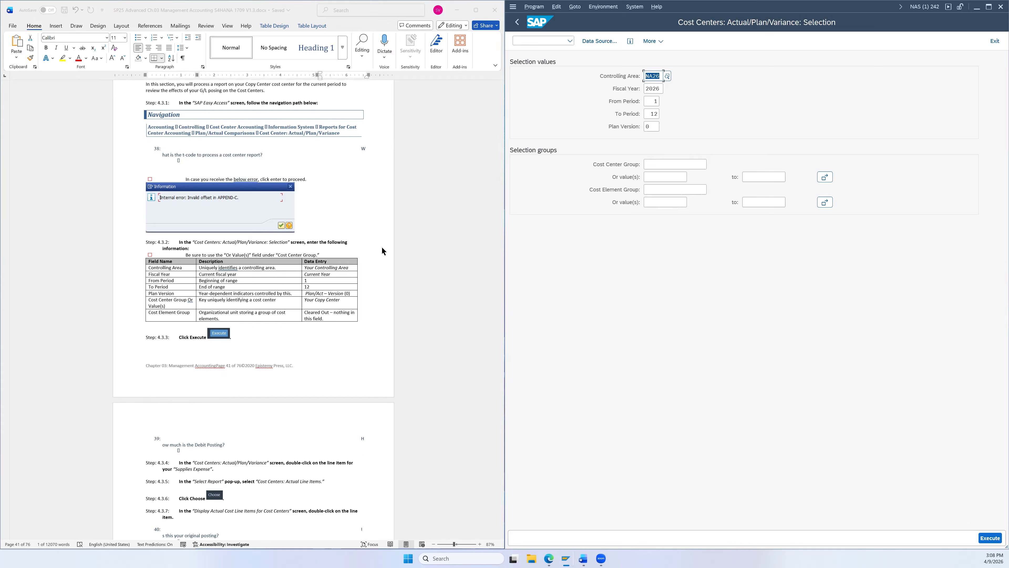
{"action": "scroll", "coordinate": [310, 220], "scroll_direction": "down", "scroll_amount": 1}
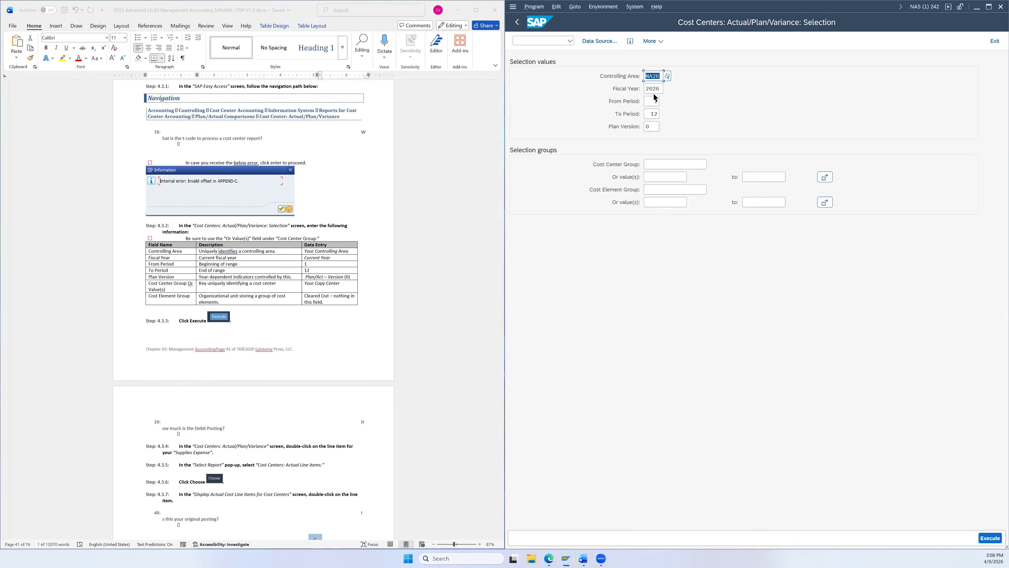
{"action": "left_click", "coordinate": [668, 75]}
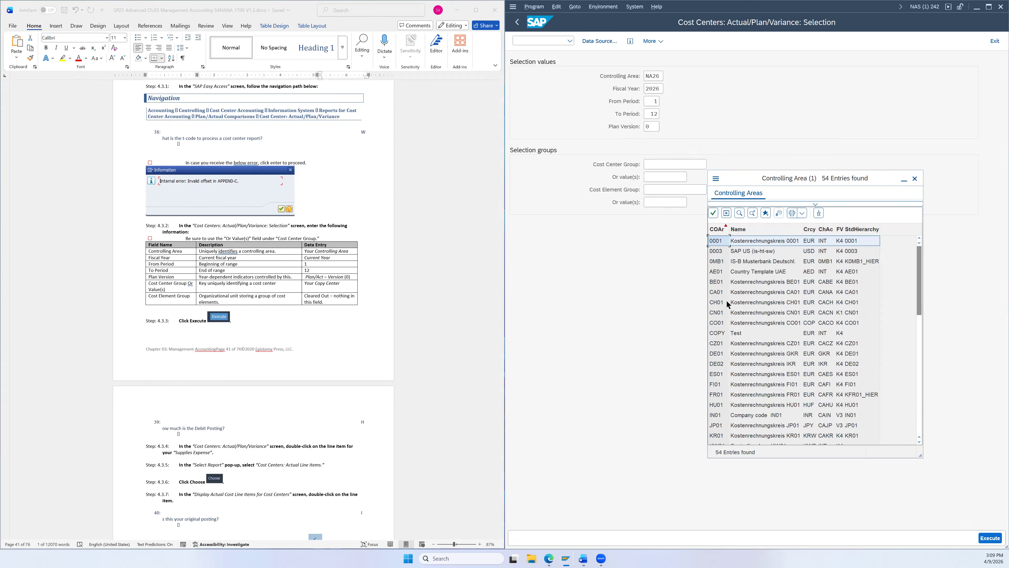
{"action": "scroll", "coordinate": [747, 308], "scroll_direction": "down", "scroll_amount": 2}
{"action": "scroll", "coordinate": [747, 308], "scroll_direction": "down", "scroll_amount": 8}
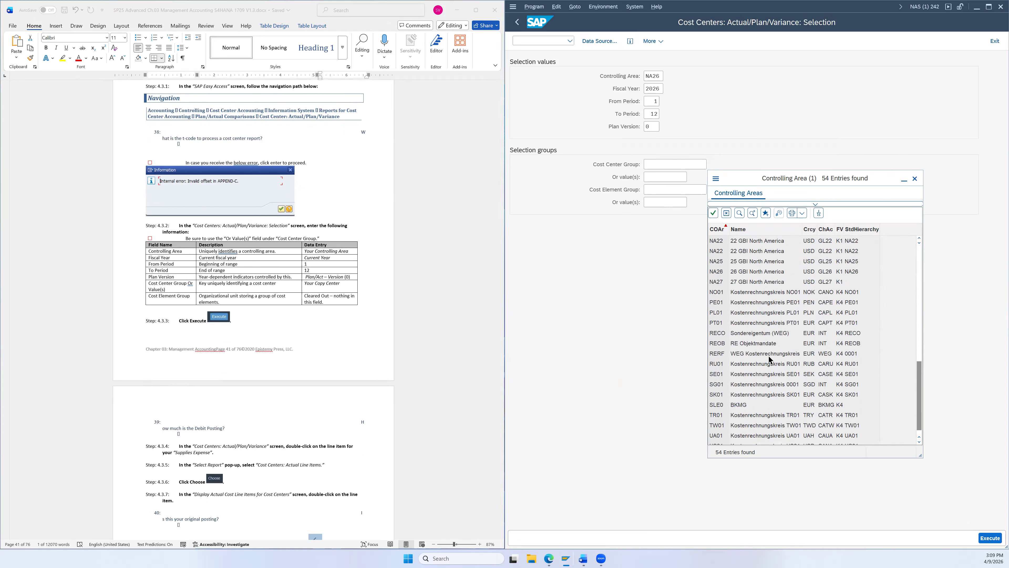
{"action": "scroll", "coordinate": [773, 360], "scroll_direction": "up", "scroll_amount": 3}
{"action": "scroll", "coordinate": [784, 345], "scroll_direction": "up", "scroll_amount": 1}
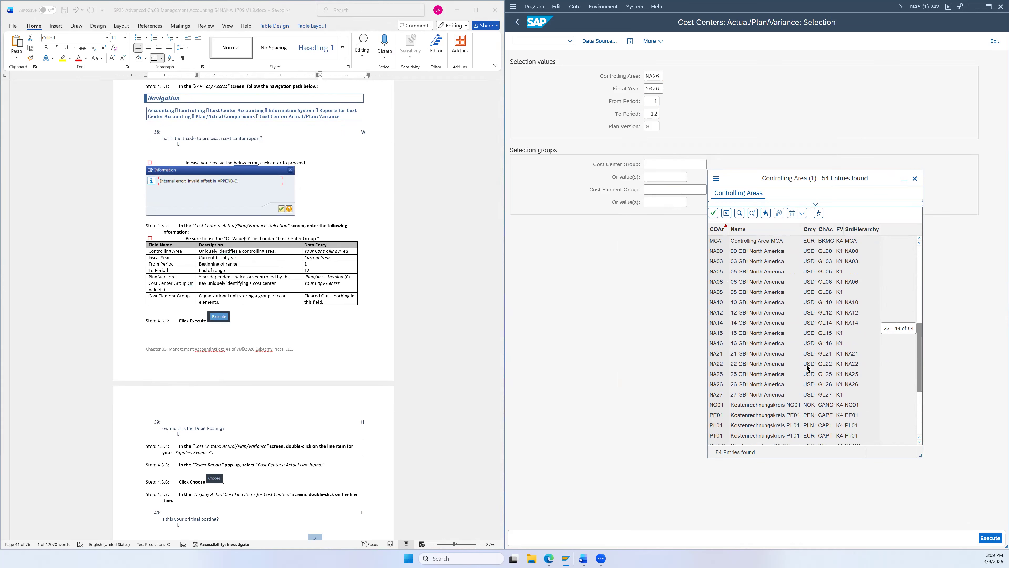
{"action": "left_click", "coordinate": [759, 384]}
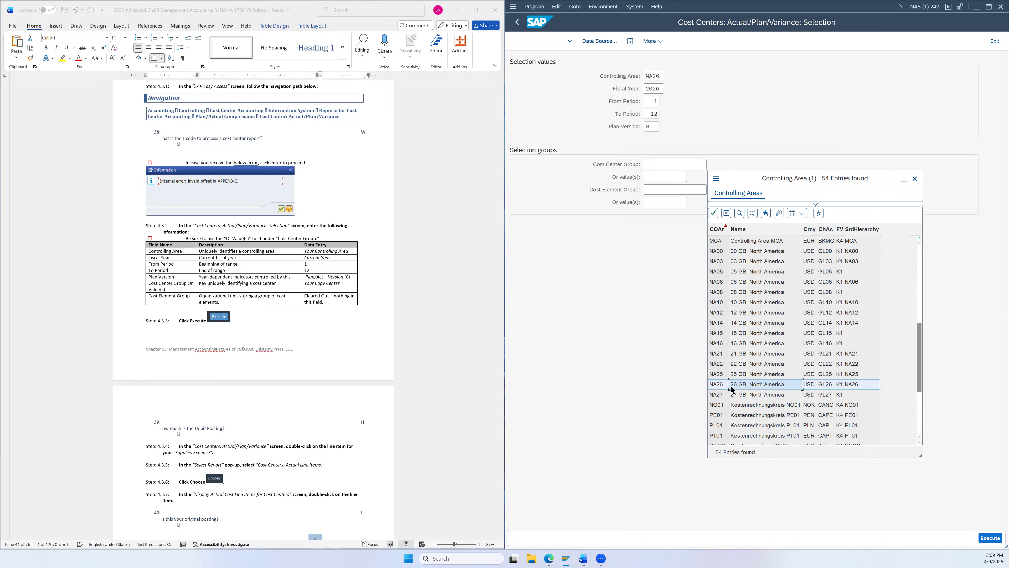
{"action": "double_click", "coordinate": [718, 384]}
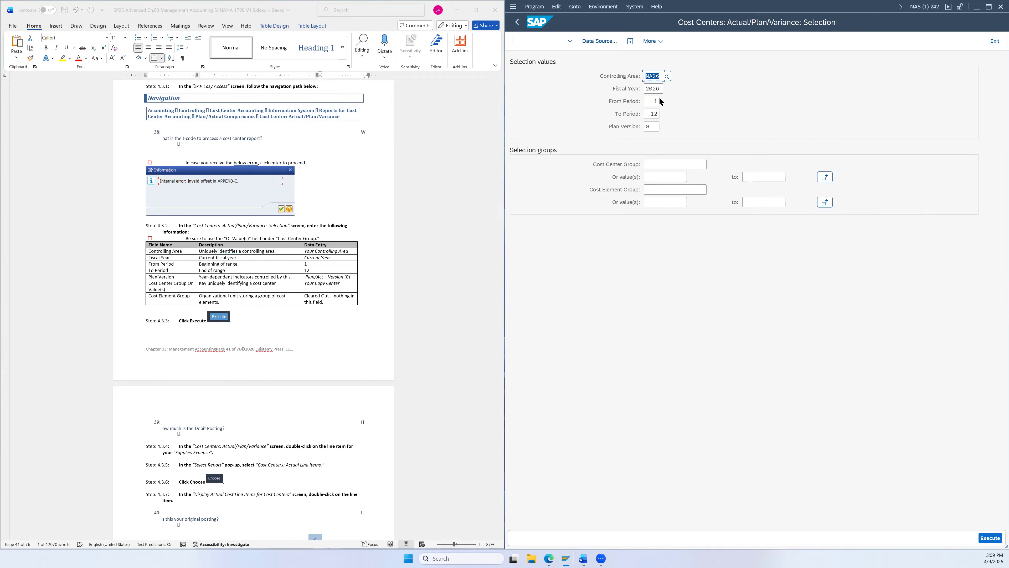
- Look up the plan version and choose version 0, Plan/Actual Version
{"action": "left_click", "coordinate": [658, 127]}
{"action": "left_click", "coordinate": [664, 127]}
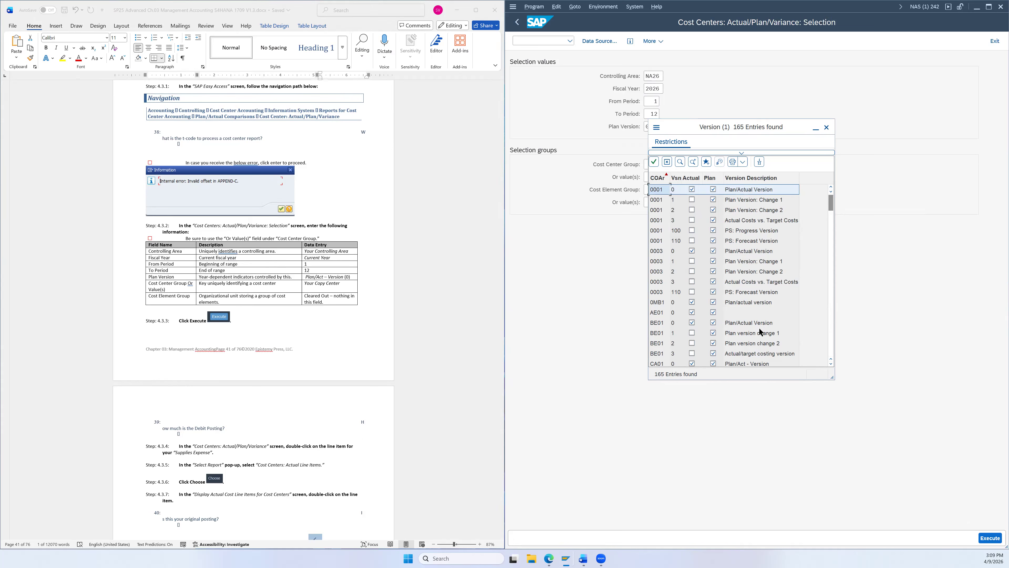
{"action": "scroll", "coordinate": [749, 325], "scroll_direction": "down", "scroll_amount": 5}
{"action": "scroll", "coordinate": [748, 325], "scroll_direction": "up", "scroll_amount": 5}
{"action": "double_click", "coordinate": [766, 189]}
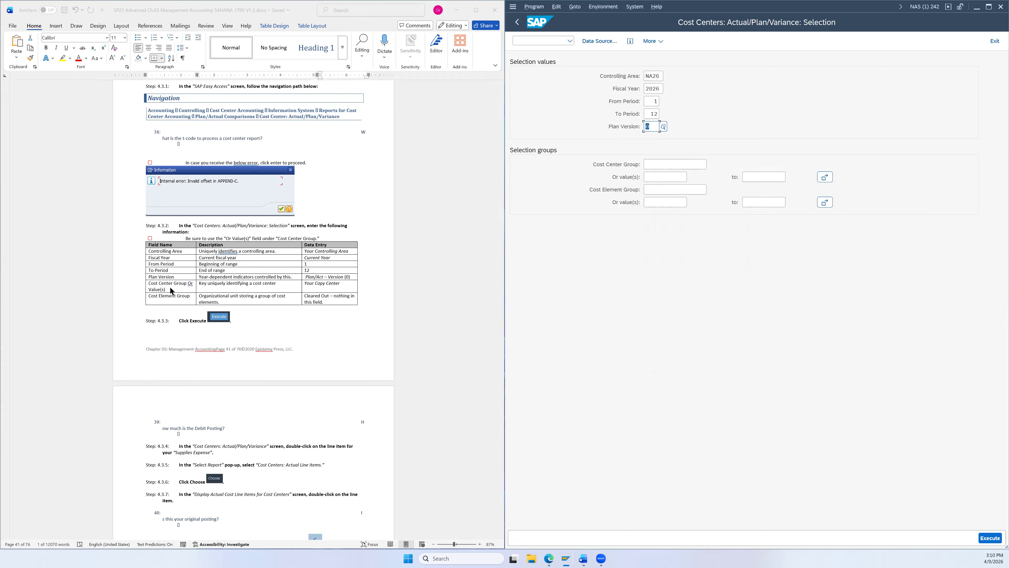
- Search for the cost center value in controlling area NA26 and choose 26 COPY CENTER, NACC1026, leaving the cost center group blank
{"action": "left_click", "coordinate": [676, 177]}
{"action": "left_click", "coordinate": [664, 164]}
{"action": "left_click", "coordinate": [655, 177]}
{"action": "left_click", "coordinate": [691, 178]}
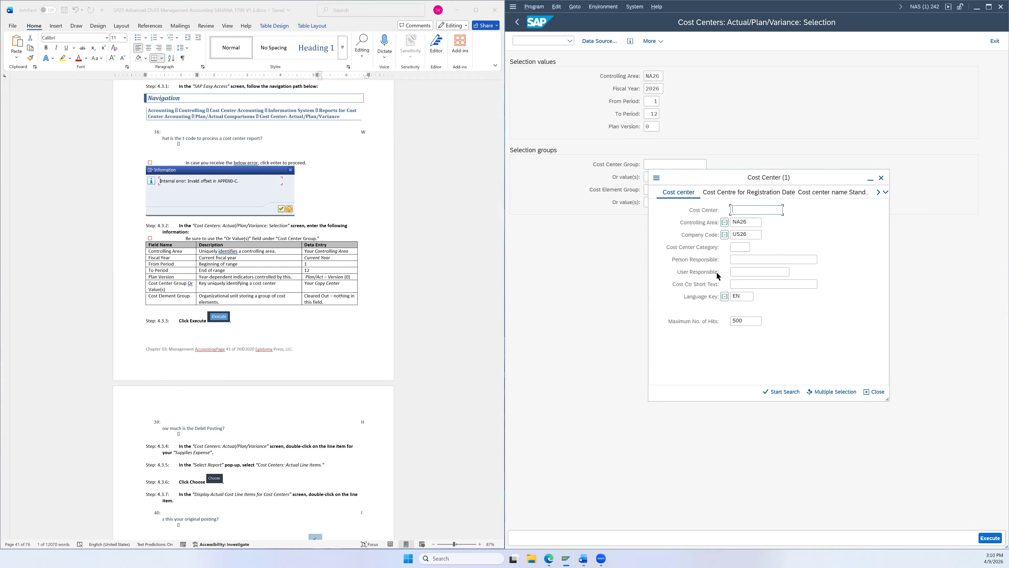
{"action": "left_click", "coordinate": [781, 392]}
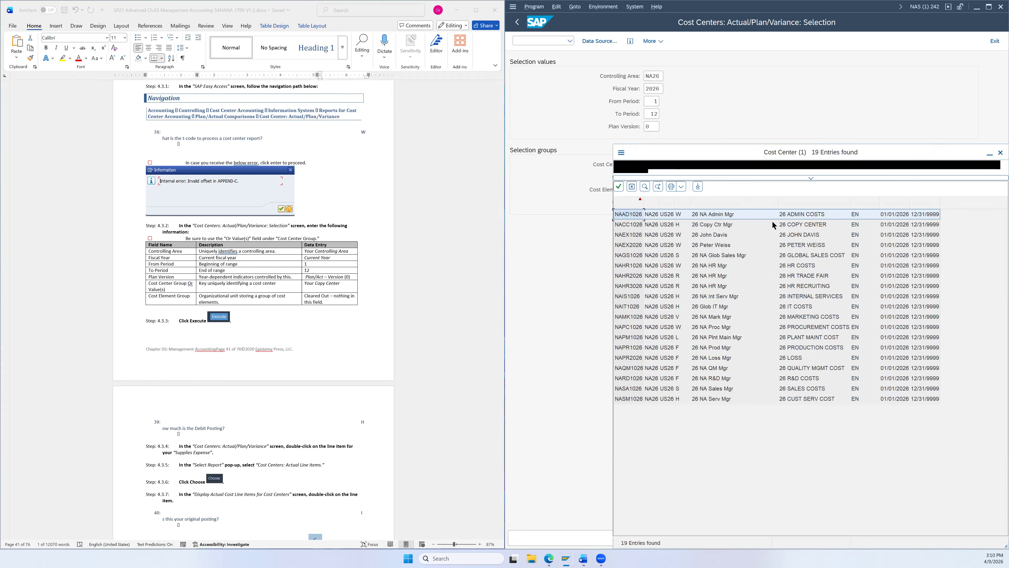
{"action": "left_click", "coordinate": [814, 226]}
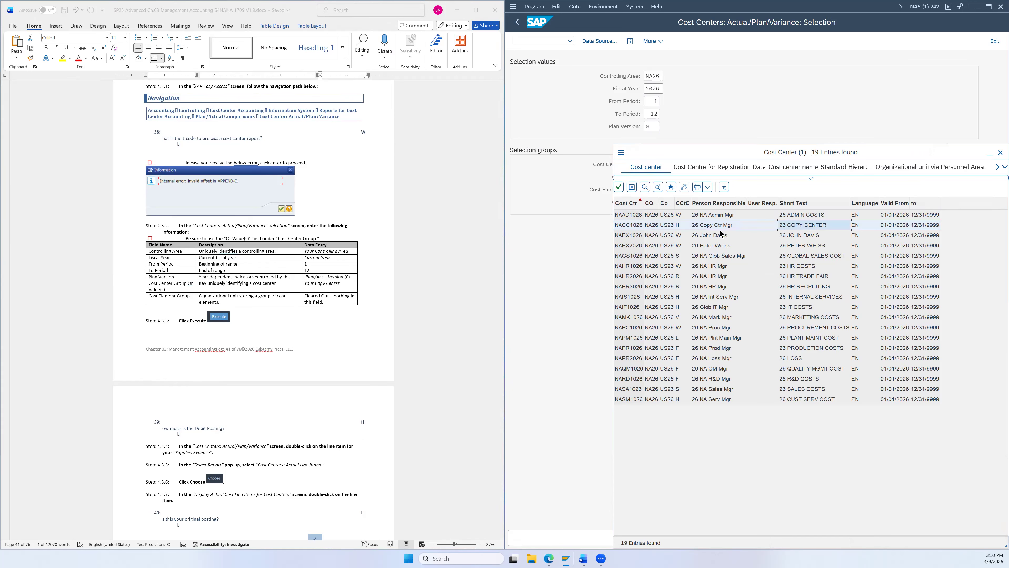
{"action": "double_click", "coordinate": [795, 225]}
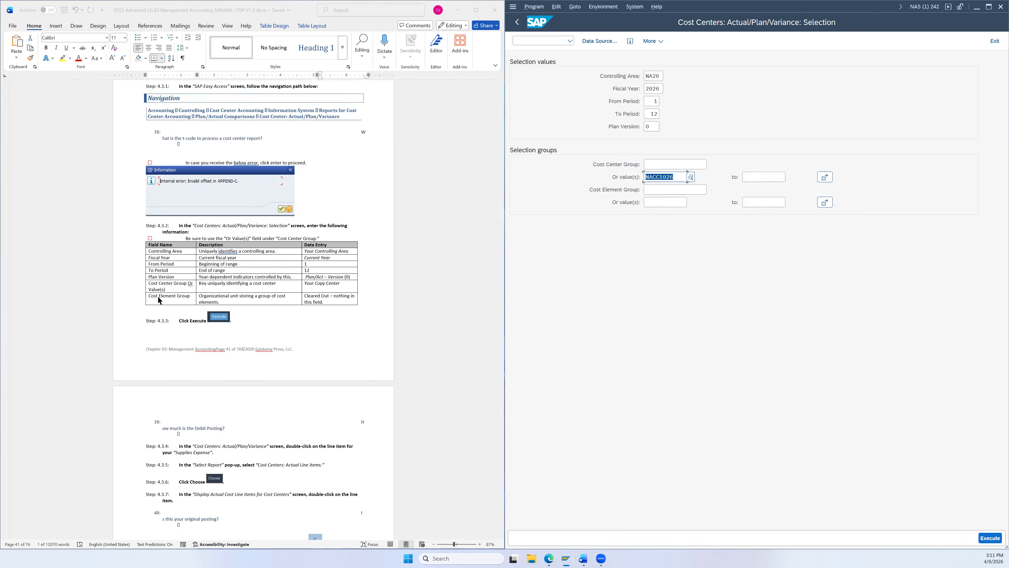
- Leave the cost element group empty as Section 4.3 instructs and execute the Copy Center cost report
{"action": "left_click", "coordinate": [661, 188]}
{"action": "scroll", "coordinate": [390, 273], "scroll_direction": "down", "scroll_amount": 3}
{"action": "scroll", "coordinate": [391, 270], "scroll_direction": "down", "scroll_amount": 5}
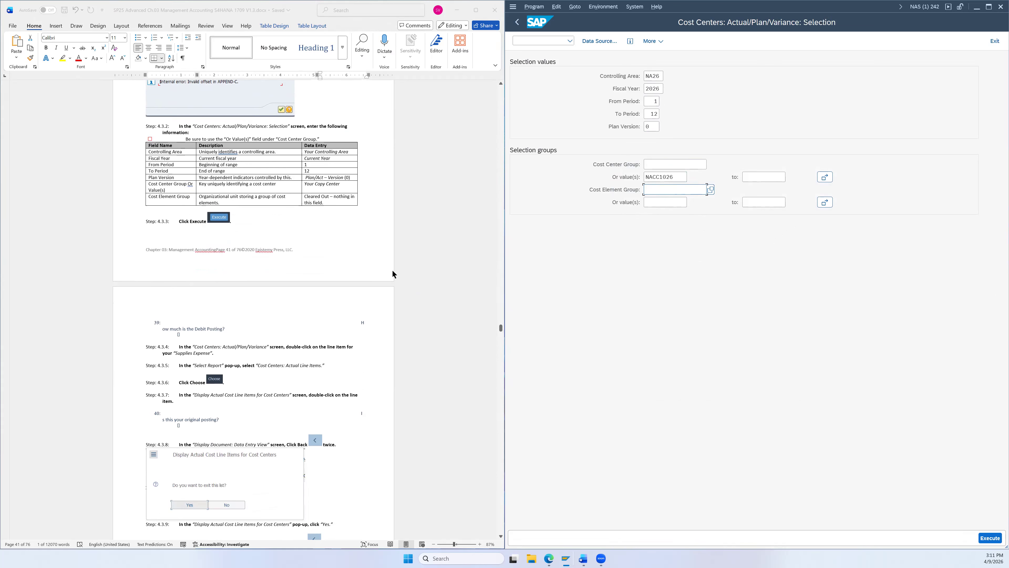
{"action": "left_click", "coordinate": [990, 538]}
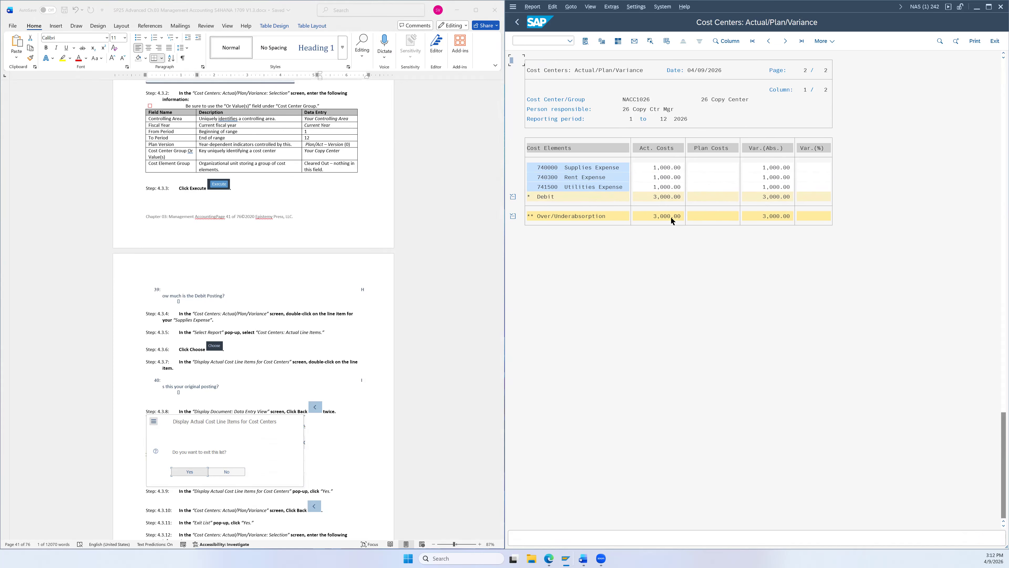
- Drill into the Supplies Expense row of the report with the Cost Centers: Actual Line Items report
{"action": "scroll", "coordinate": [277, 316], "scroll_direction": "down", "scroll_amount": 2}
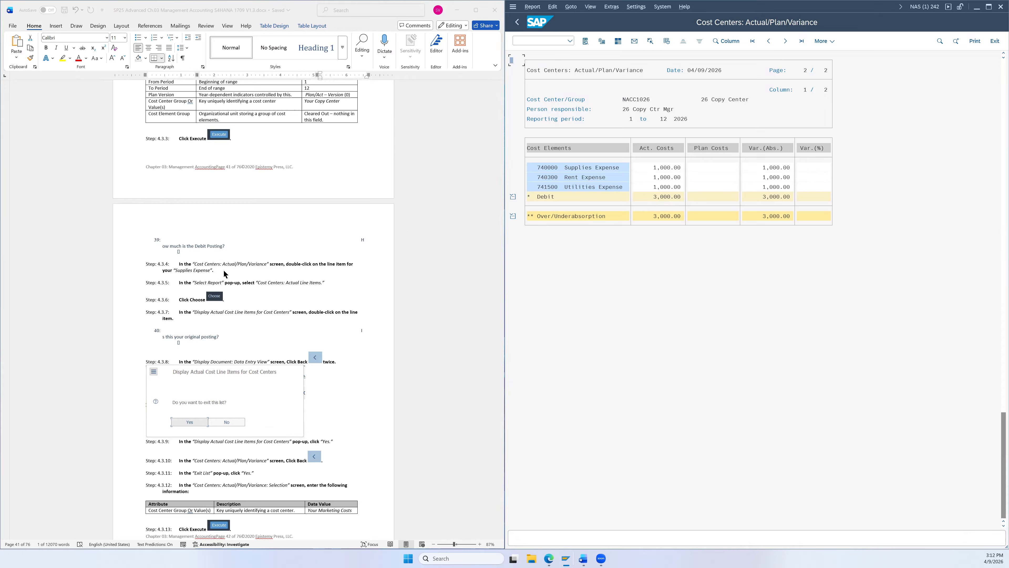
{"action": "left_click", "coordinate": [608, 169]}
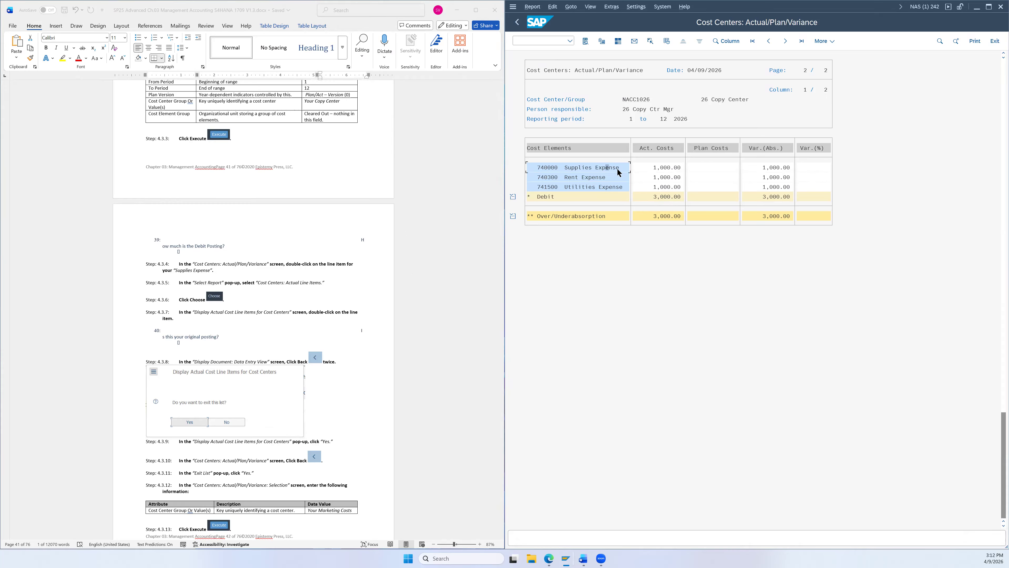
{"action": "double_click", "coordinate": [595, 169]}
{"action": "scroll", "coordinate": [375, 254], "scroll_direction": "down", "scroll_amount": 3}
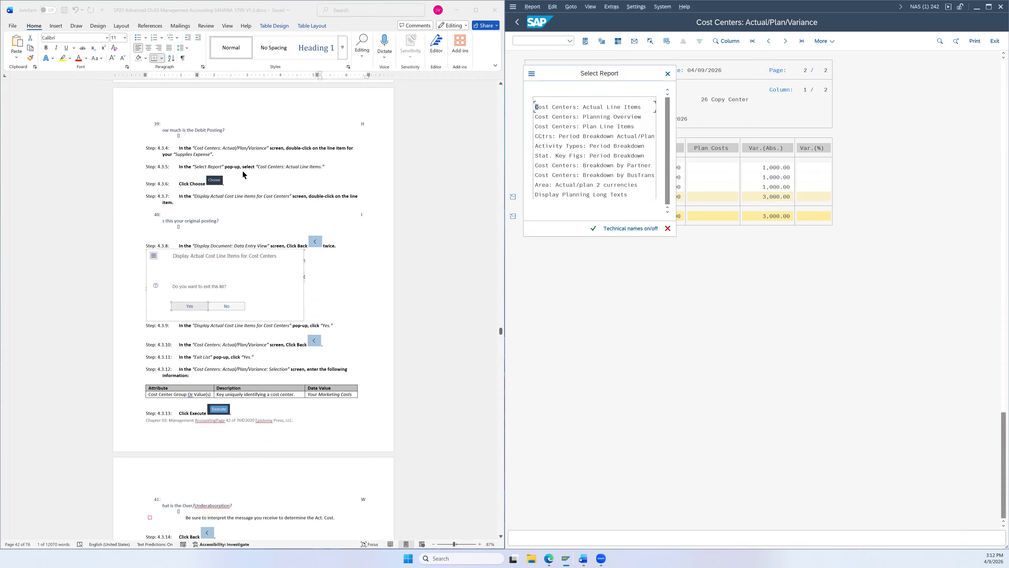
{"action": "left_click", "coordinate": [591, 108]}
{"action": "left_click", "coordinate": [593, 228]}
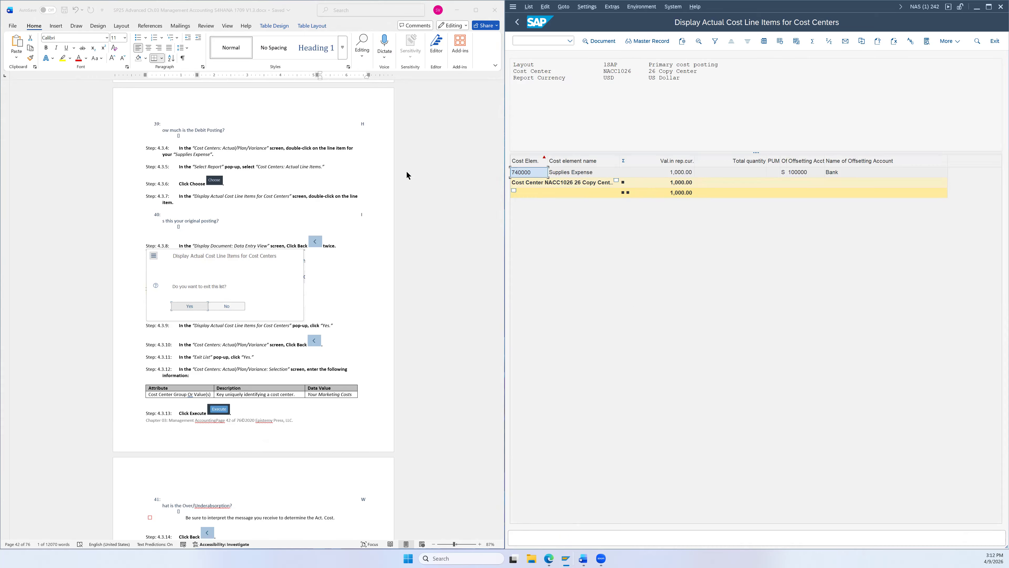
- Open the source accounting document of the Supplies Expense line item to check it against the original posting
{"action": "scroll", "coordinate": [224, 196], "scroll_direction": "down", "scroll_amount": 1}
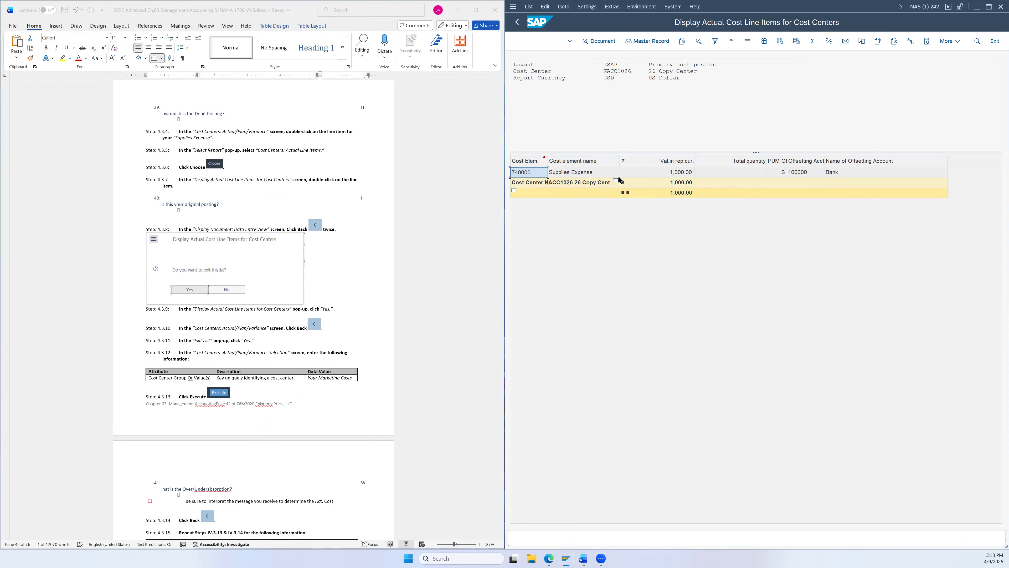
{"action": "left_click", "coordinate": [539, 177]}
{"action": "double_click", "coordinate": [539, 177]}
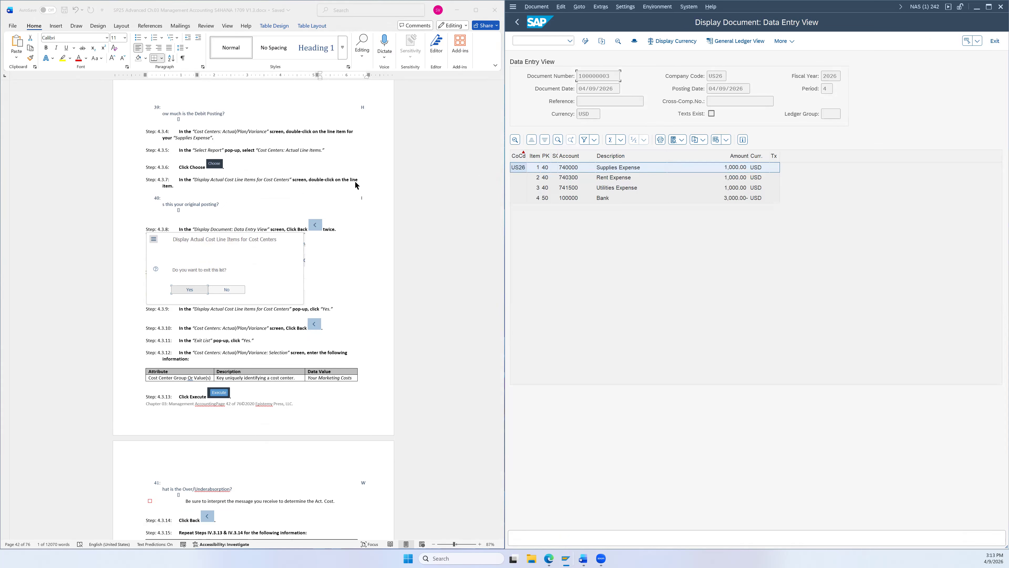
- Leave the document and the line item list, confirming the exit, to return to the Actual/Plan/Variance report
{"action": "scroll", "coordinate": [350, 186], "scroll_direction": "down", "scroll_amount": 1}
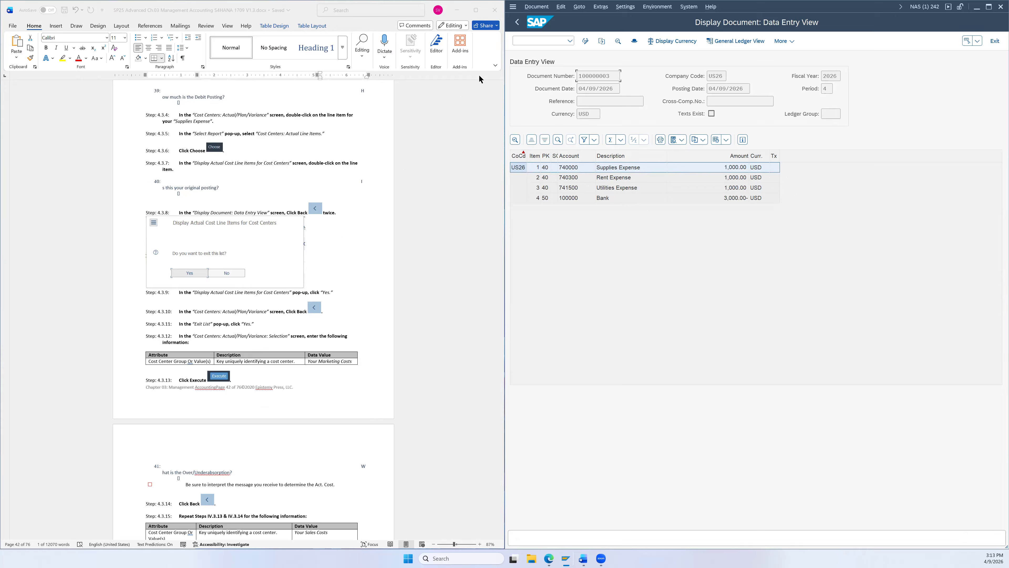
{"action": "left_click", "coordinate": [517, 24]}
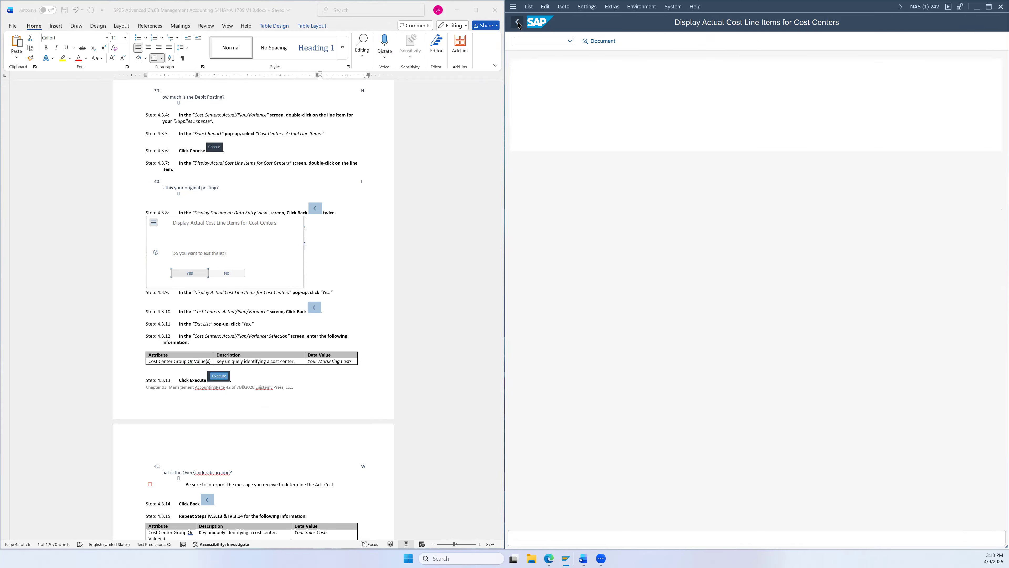
{"action": "left_click", "coordinate": [518, 23]}
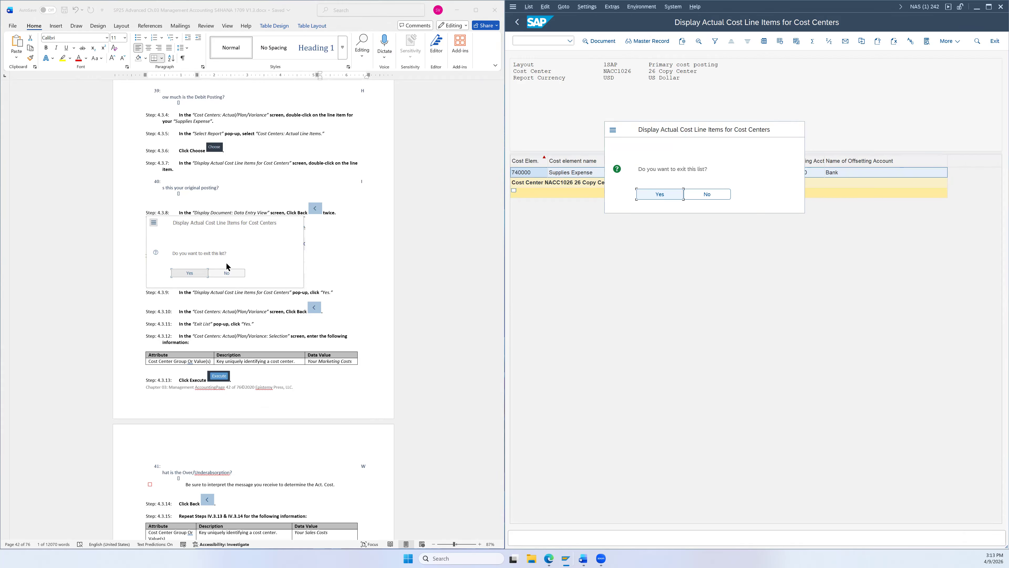
{"action": "left_click", "coordinate": [654, 197]}
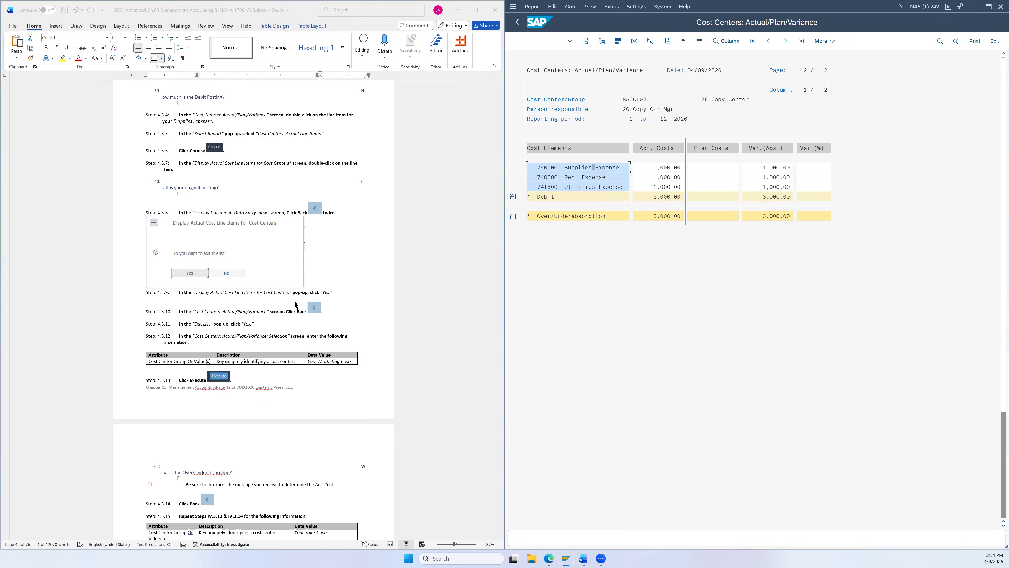
- Leave the Copy Center's Actual/Plan/Variance report, confirming the exit, to return to the selection screen
{"action": "scroll", "coordinate": [252, 313], "scroll_direction": "down", "scroll_amount": 3}
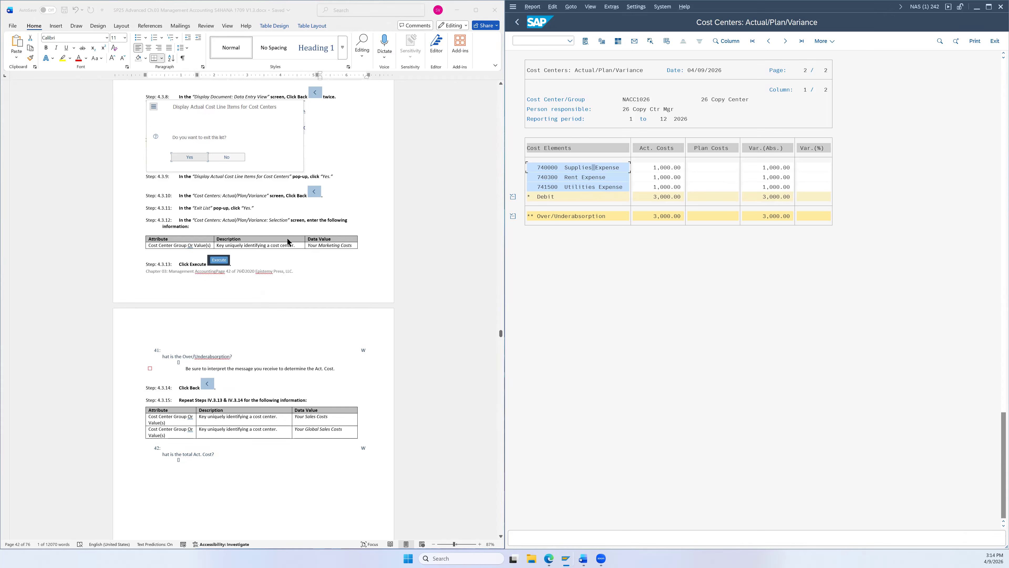
{"action": "left_click", "coordinate": [517, 21]}
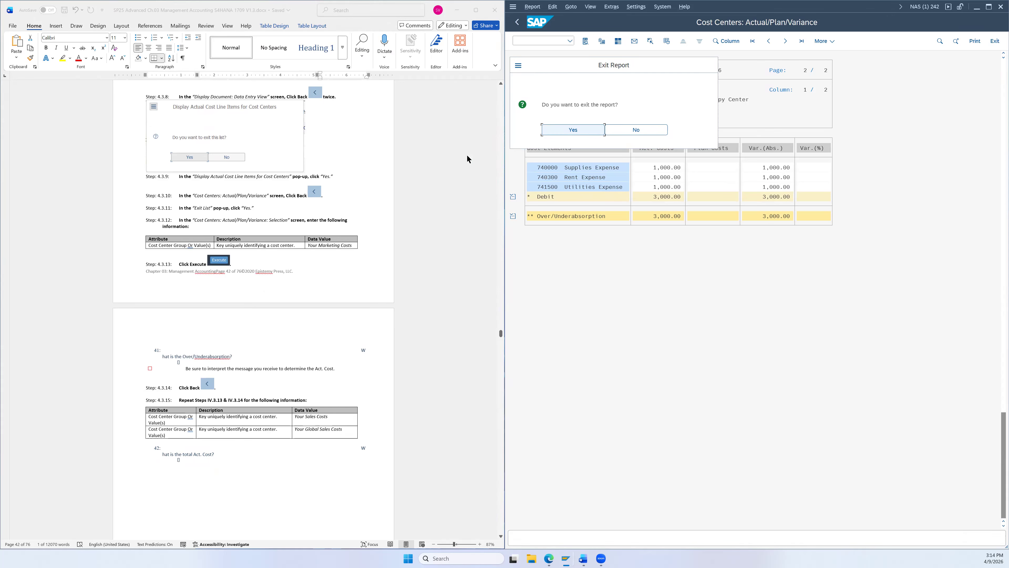
{"action": "left_click", "coordinate": [573, 132]}
- Replace the cost center value with NAMK1026 (26 MARKETING COSTS) from the cost center search, execute the report, and return to the selection
{"action": "scroll", "coordinate": [294, 211], "scroll_direction": "down", "scroll_amount": 1}
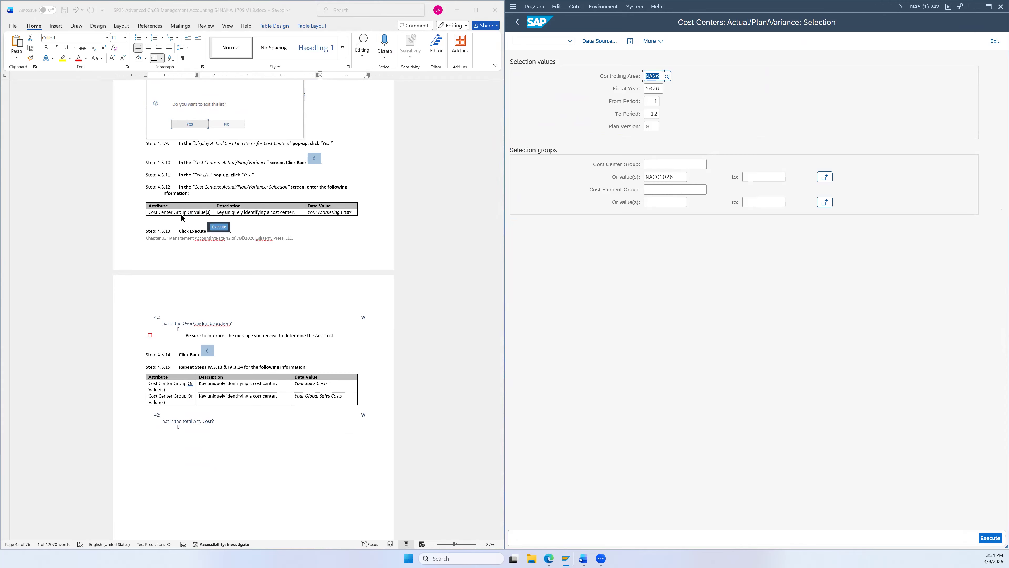
{"action": "left_click", "coordinate": [678, 175]}
{"action": "left_click_drag", "start_coordinate": [679, 175], "coordinate": [639, 176]}
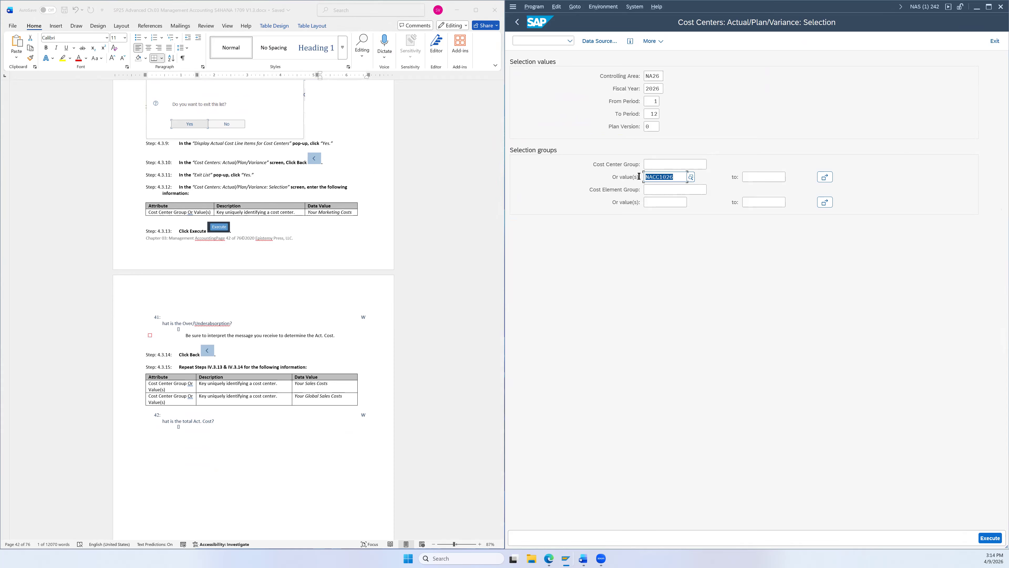
{"action": "left_click", "coordinate": [691, 177]}
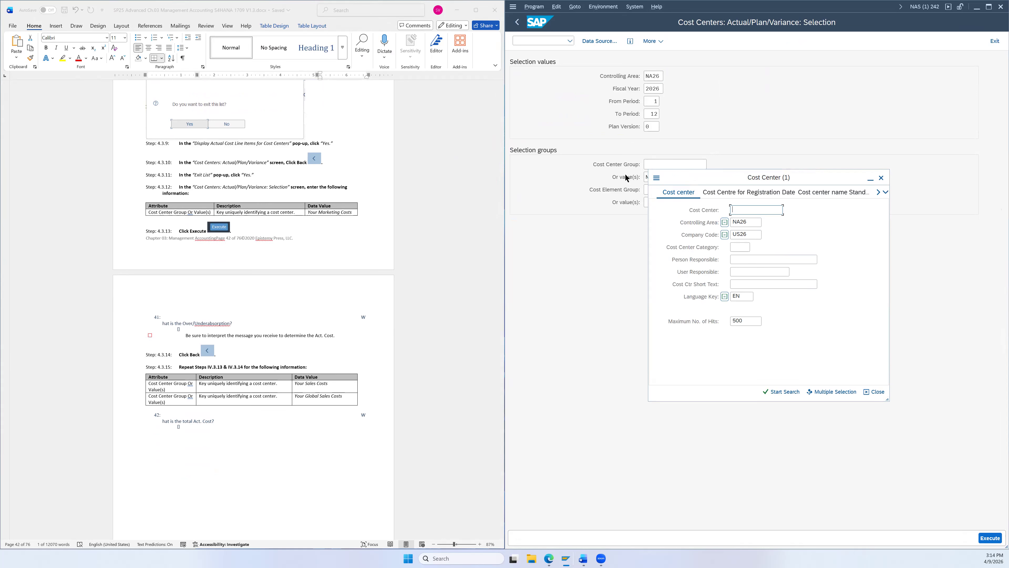
{"action": "left_click", "coordinate": [780, 392]}
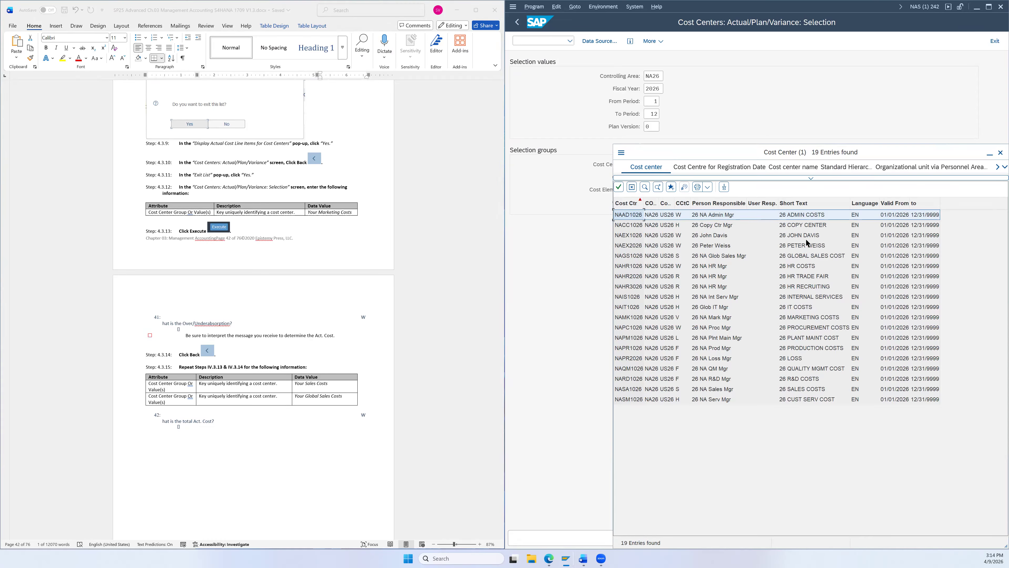
{"action": "left_click", "coordinate": [805, 321]}
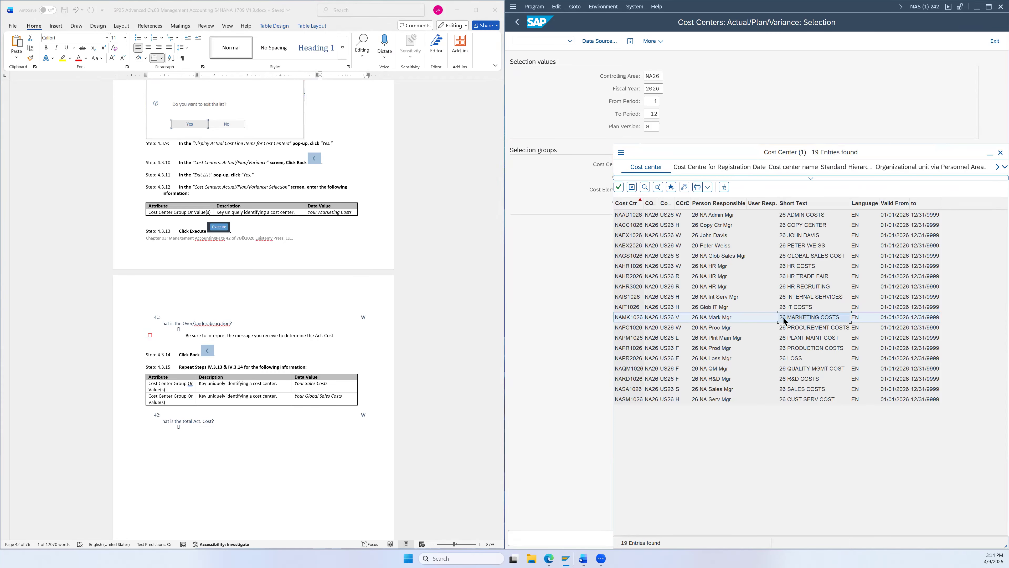
{"action": "double_click", "coordinate": [801, 319]}
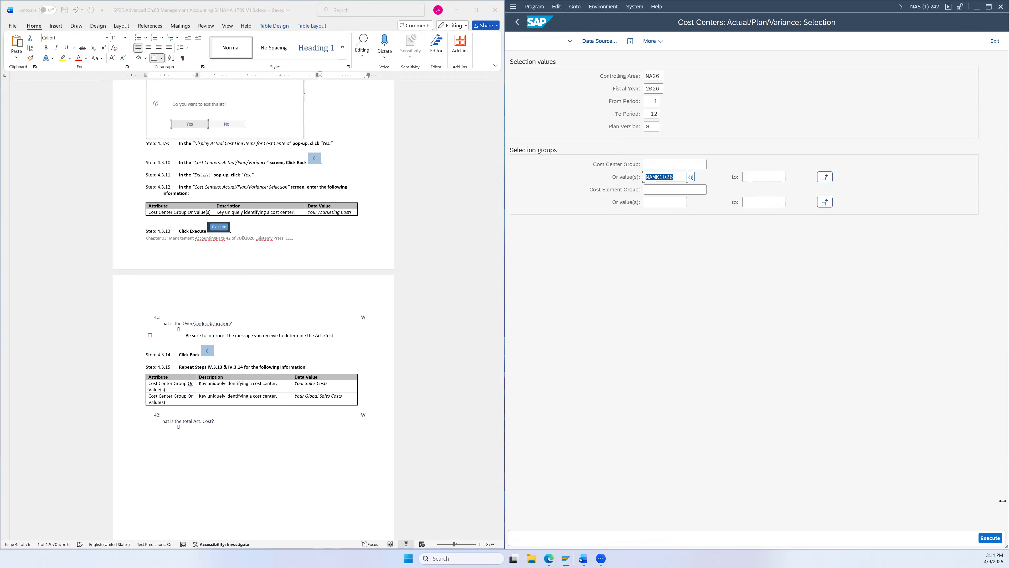
{"action": "left_click", "coordinate": [990, 537]}
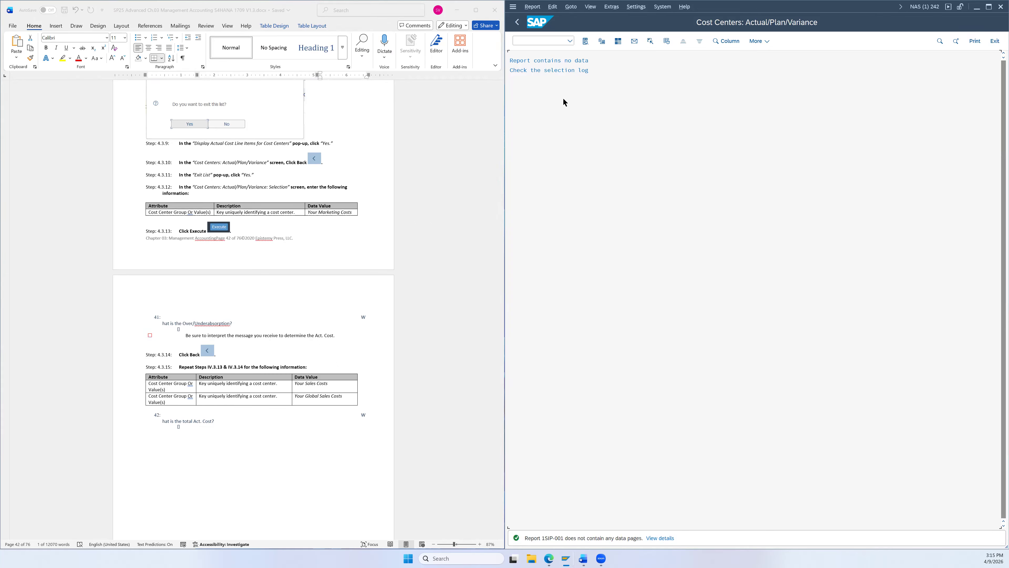
{"action": "left_click", "coordinate": [517, 23]}
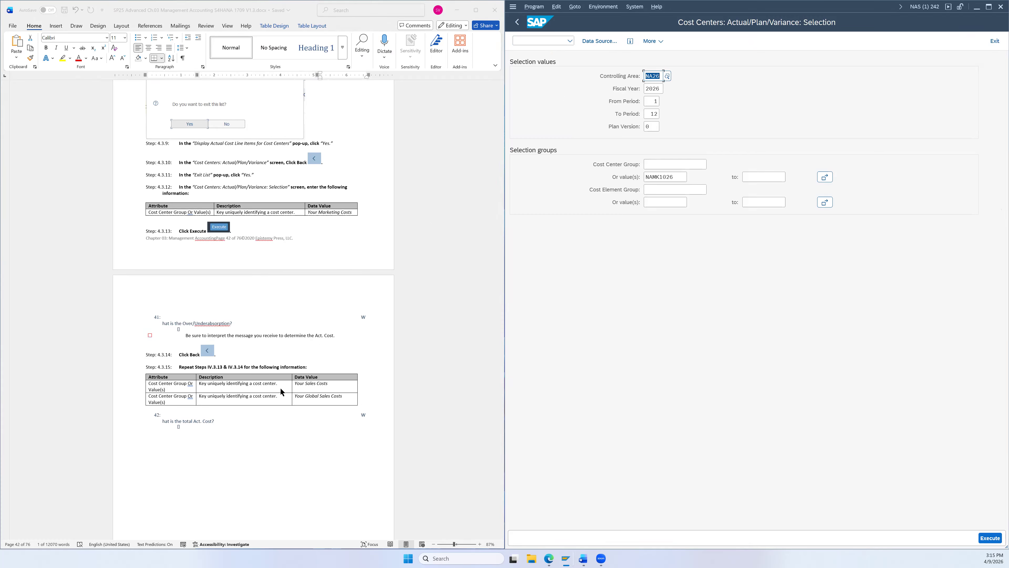
- Search the cost centers again and select NASA1026 (26 SALES COSTS) as the cost center value for Step 4.3.15
{"action": "scroll", "coordinate": [279, 387], "scroll_direction": "down", "scroll_amount": 3}
{"action": "scroll", "coordinate": [307, 325], "scroll_direction": "down", "scroll_amount": 2}
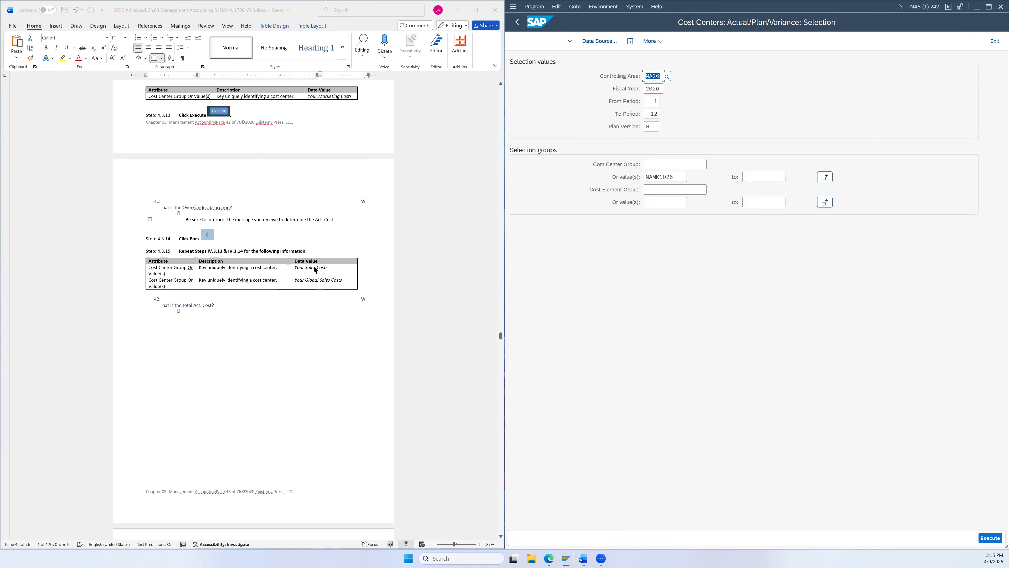
{"action": "left_click", "coordinate": [676, 178]}
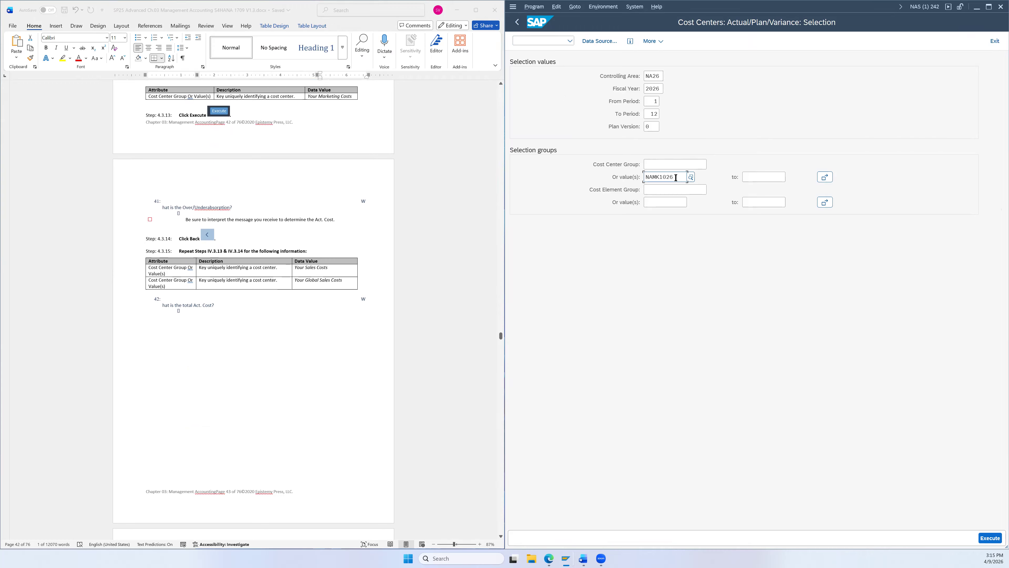
{"action": "left_click", "coordinate": [691, 177]}
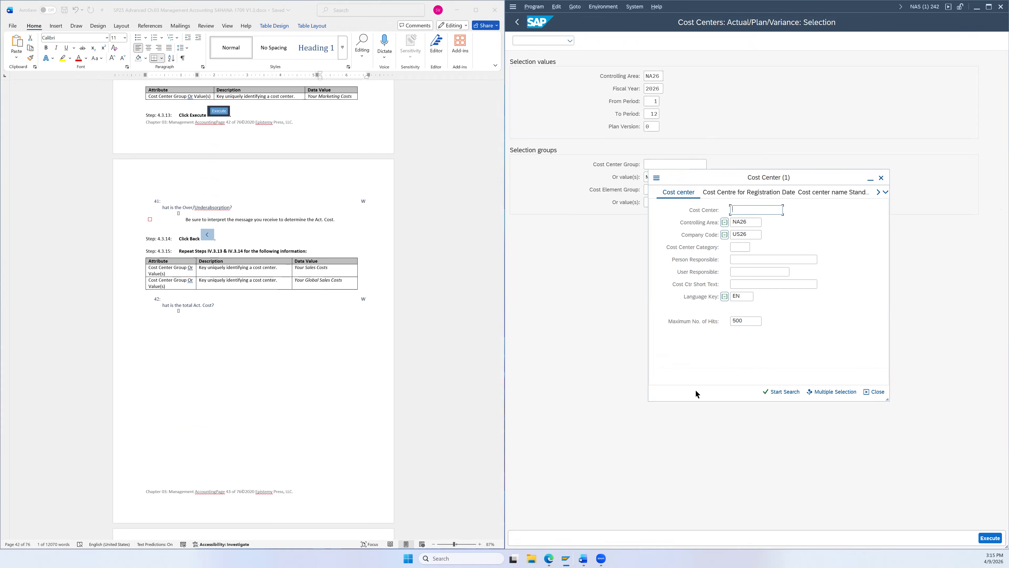
{"action": "left_click", "coordinate": [775, 391]}
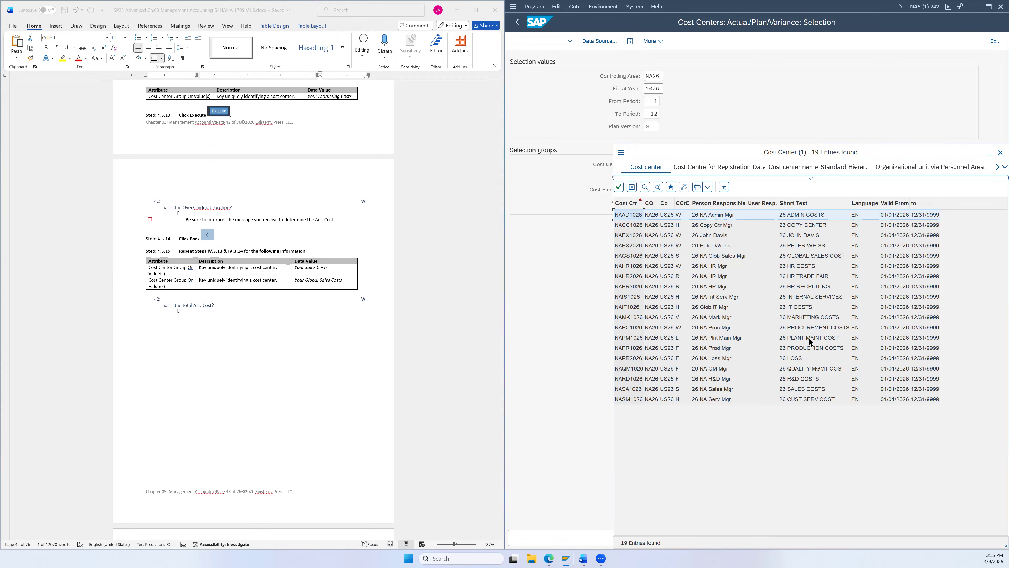
{"action": "left_click", "coordinate": [806, 392]}
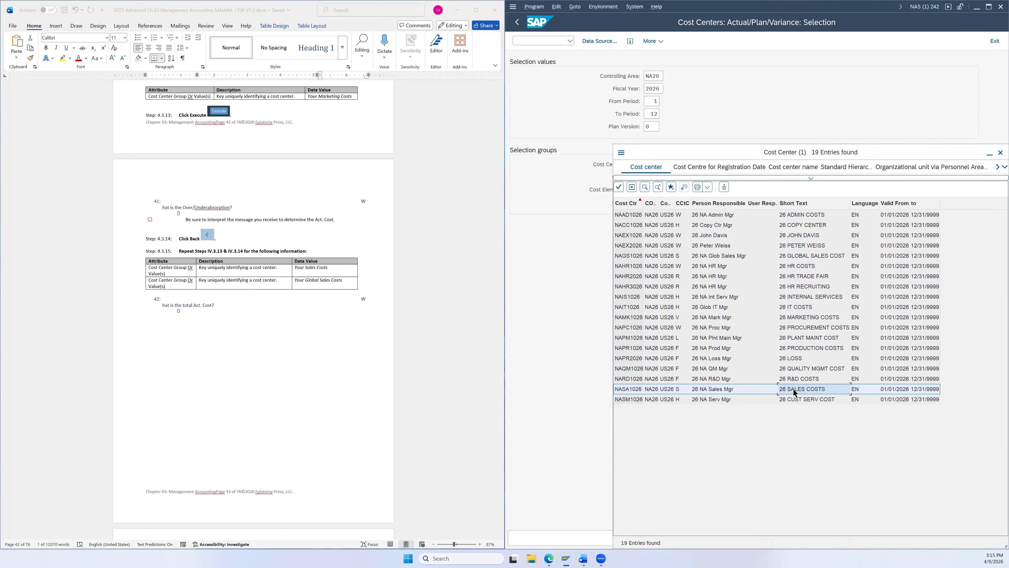
- Run the Actual/Plan/Variance report for sales cost center NASA1026 and return to its selection screen
{"action": "double_click", "coordinate": [792, 393]}
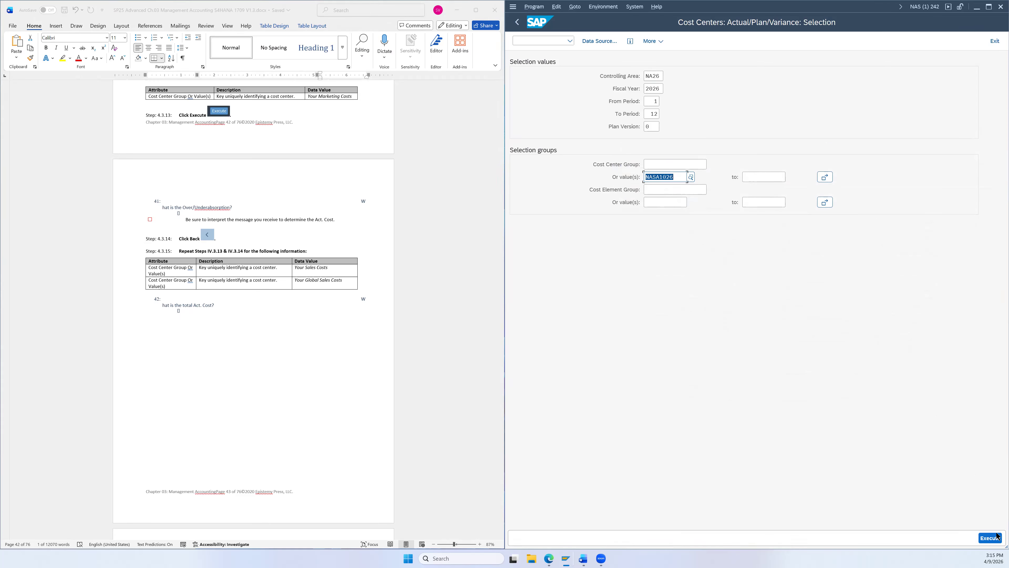
{"action": "left_click", "coordinate": [989, 537]}
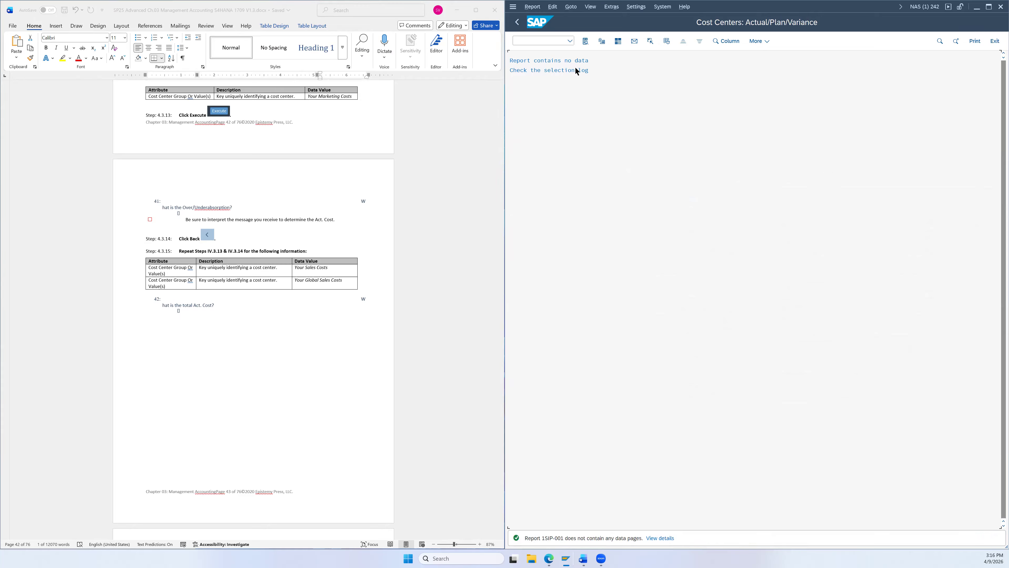
{"action": "left_click", "coordinate": [516, 23]}
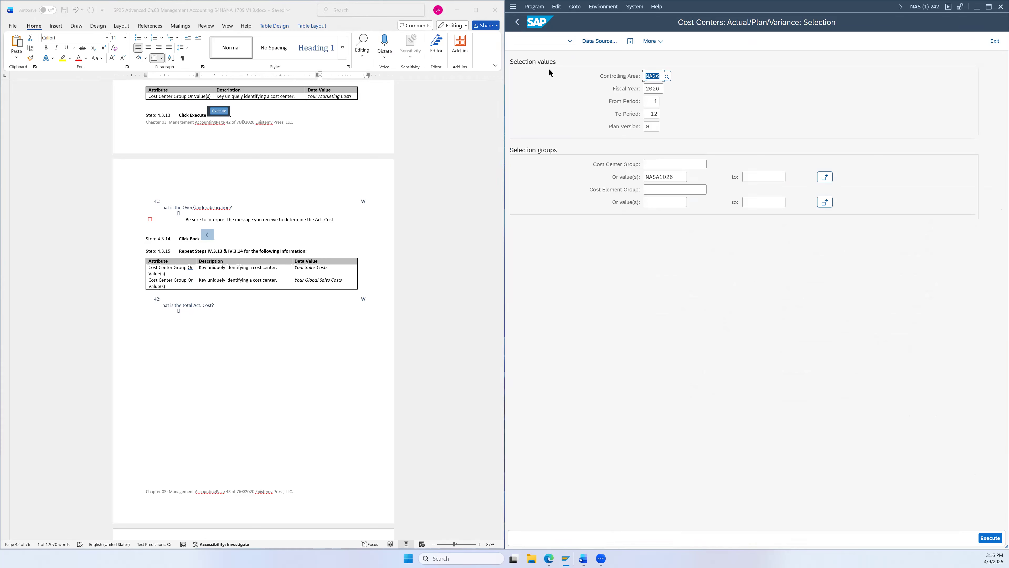
- Replace the cost center with the Global Sales Cost entry NAGS1026 from the search list and run the report
{"action": "left_click", "coordinate": [679, 176]}
{"action": "left_click", "coordinate": [691, 176]}
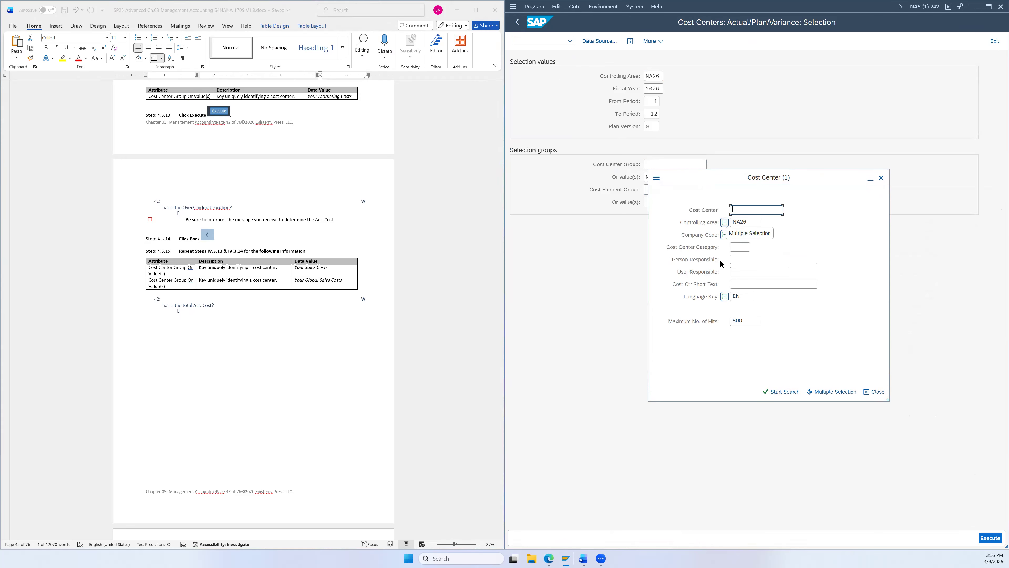
{"action": "left_click", "coordinate": [784, 392]}
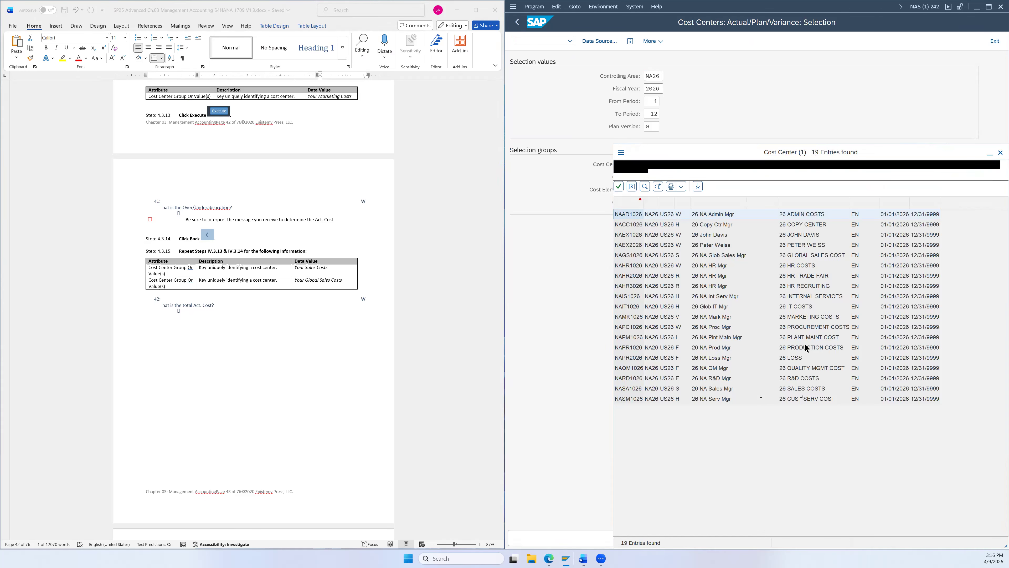
{"action": "left_click", "coordinate": [801, 255]}
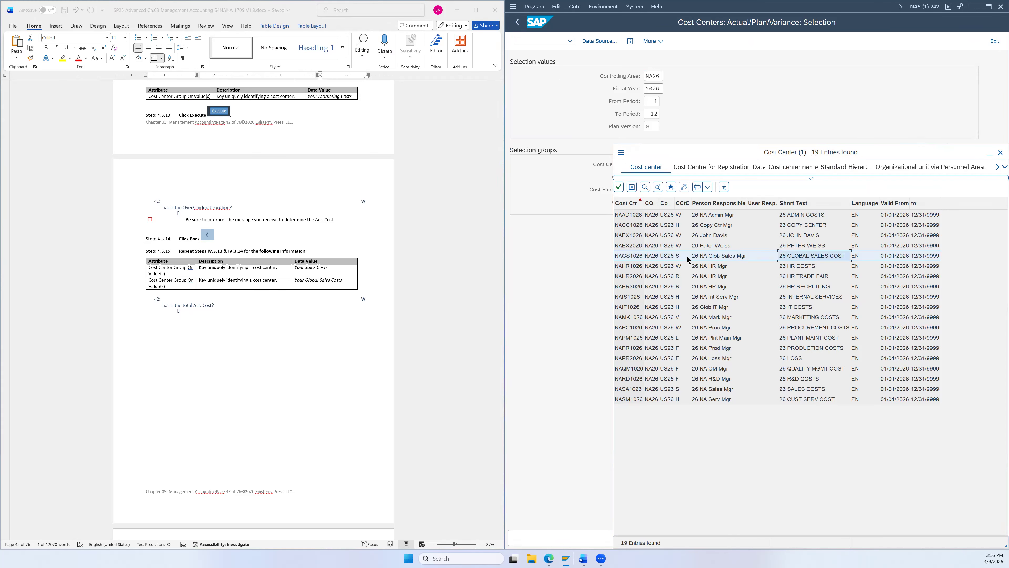
{"action": "double_click", "coordinate": [795, 256]}
{"action": "left_click", "coordinate": [991, 538]}
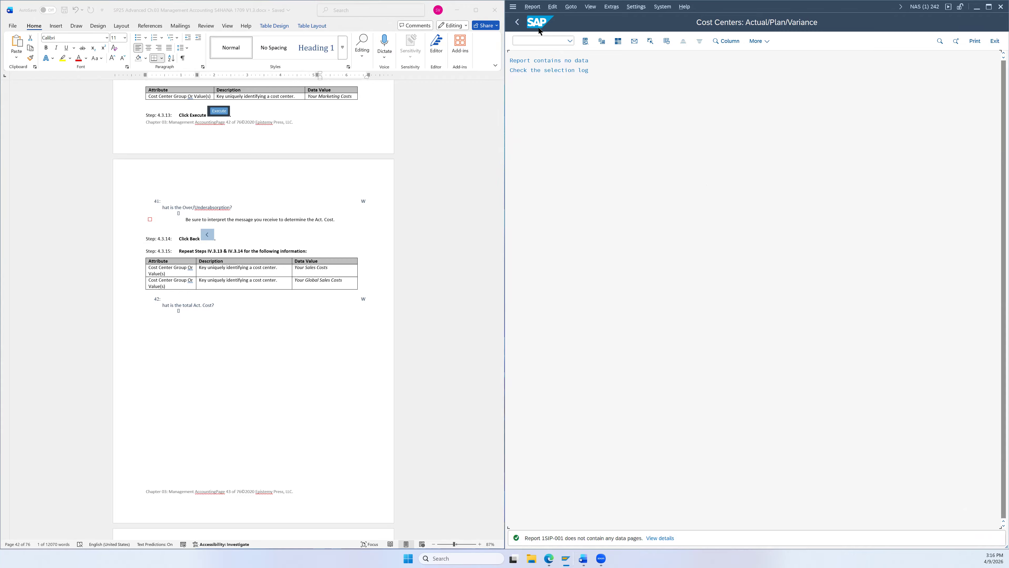
- Read on to Section 4.4, Carry Out Actual Distribution, in the instructions and open a new SAP GUI window
{"action": "scroll", "coordinate": [435, 232], "scroll_direction": "down", "scroll_amount": 6}
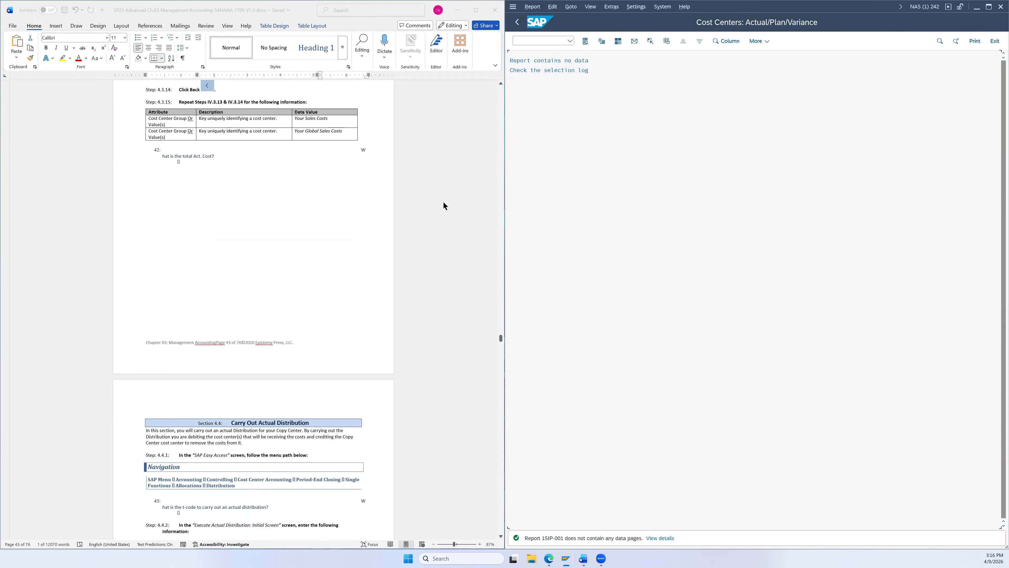
{"action": "scroll", "coordinate": [402, 184], "scroll_direction": "down", "scroll_amount": 5}
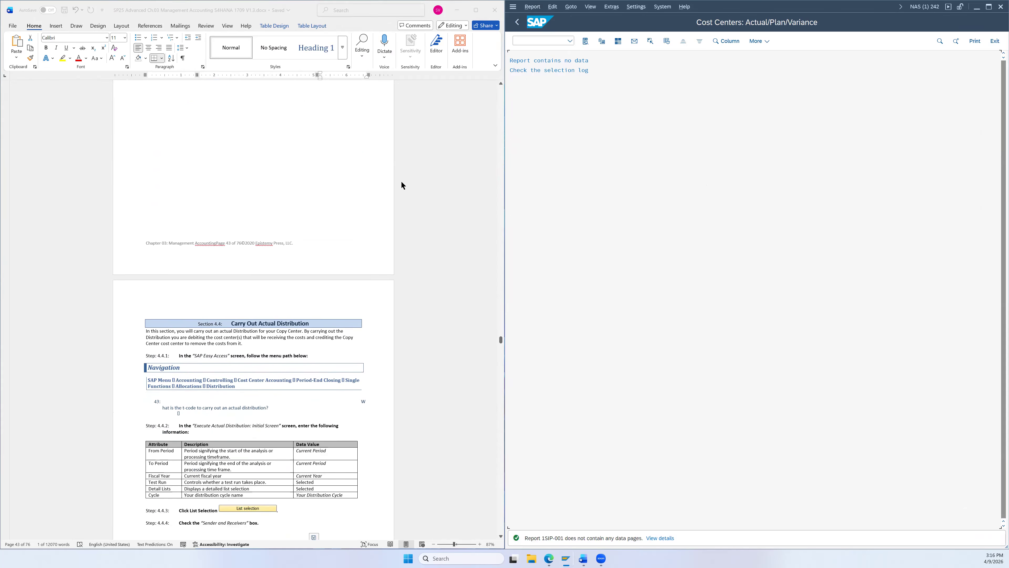
{"action": "left_click", "coordinate": [513, 7]}
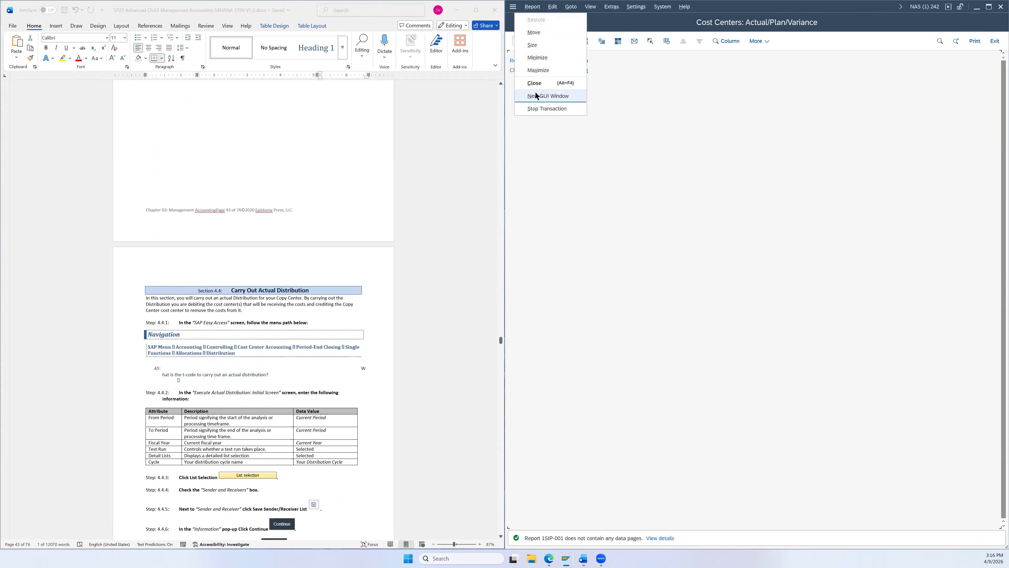
{"action": "left_click", "coordinate": [536, 96]}
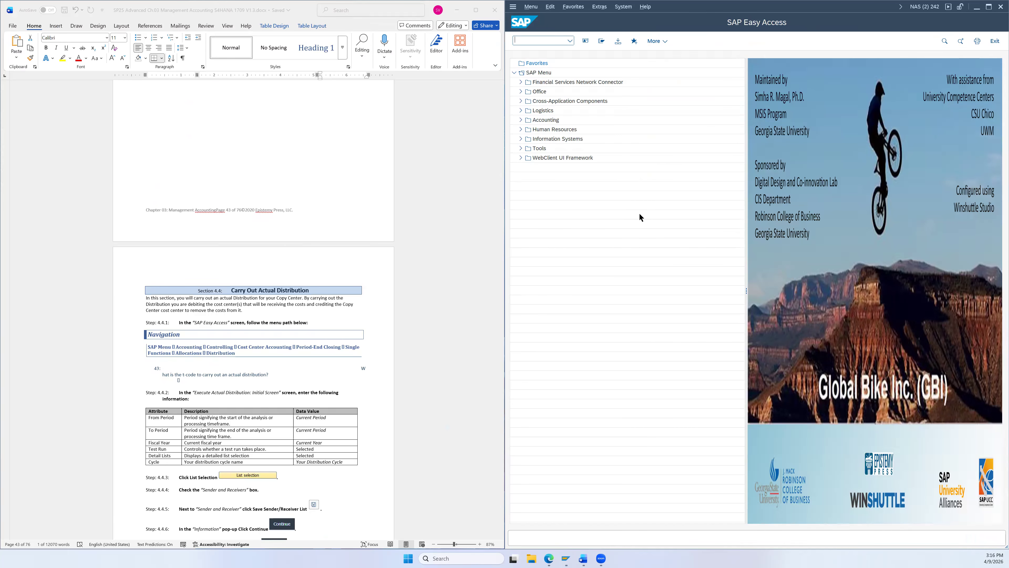
- Open transaction KSV5 - Distribution under Accounting, Controlling, Cost Center Accounting, Period-End Closing, Single Functions, Allocations
{"action": "scroll", "coordinate": [394, 278], "scroll_direction": "down", "scroll_amount": 5}
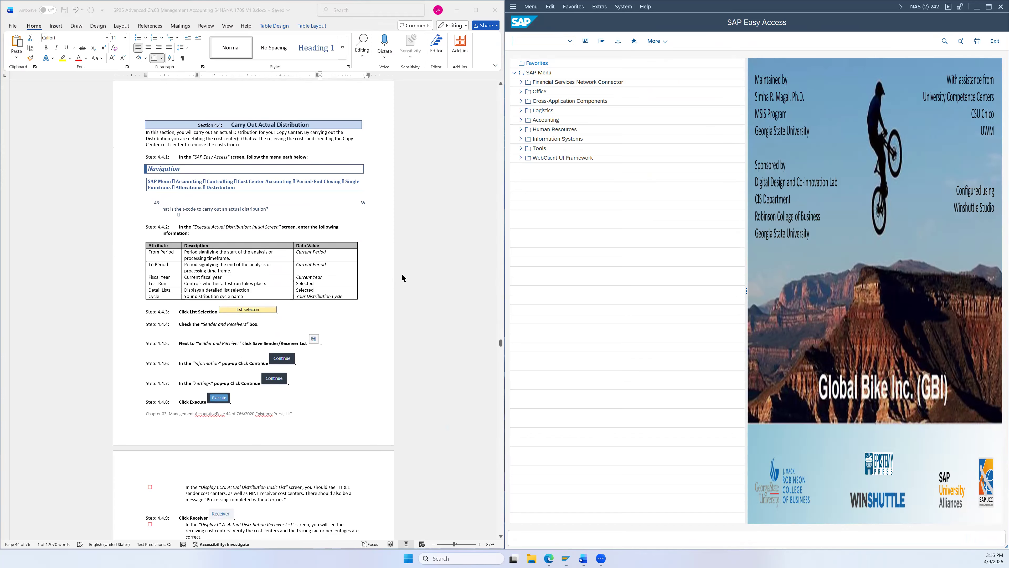
{"action": "scroll", "coordinate": [404, 275], "scroll_direction": "down", "scroll_amount": 2}
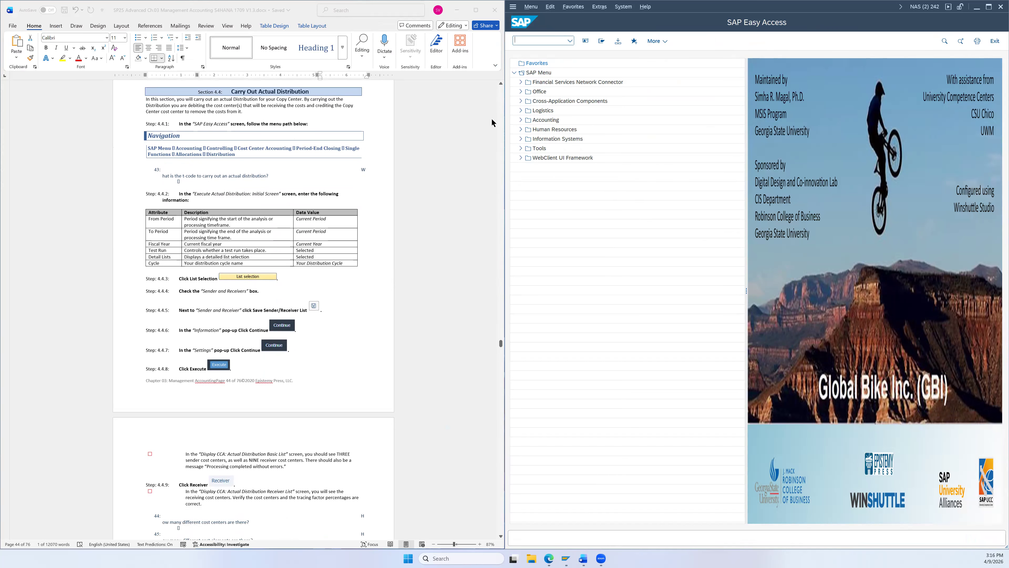
{"action": "left_click", "coordinate": [521, 120]}
{"action": "left_click", "coordinate": [528, 148]}
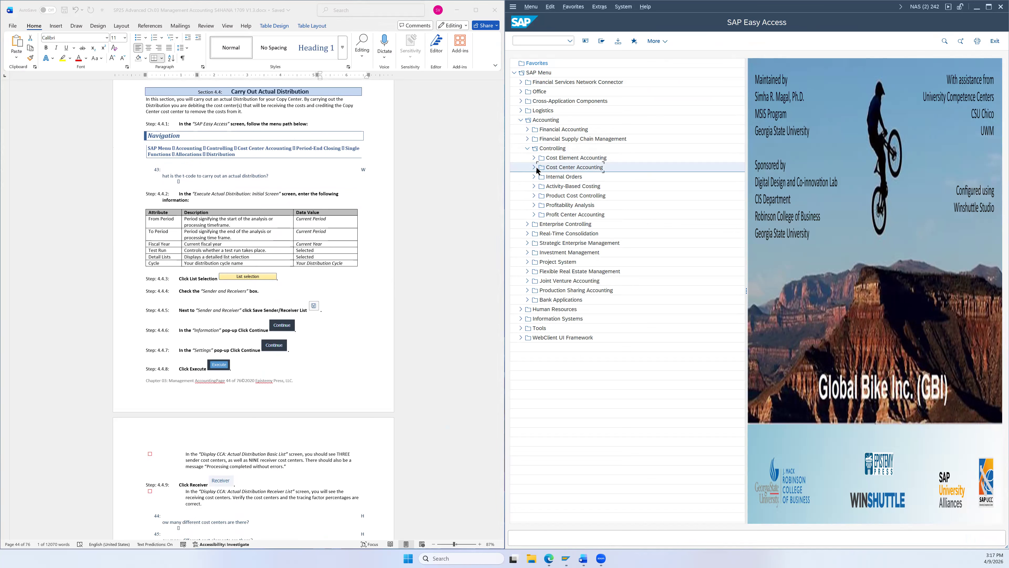
{"action": "left_click", "coordinate": [534, 166]}
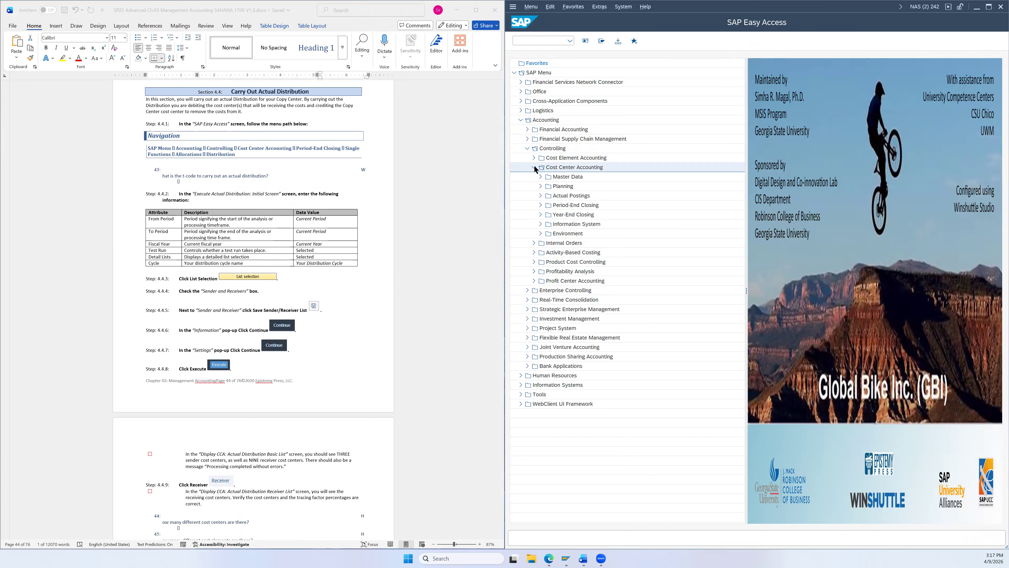
{"action": "left_click", "coordinate": [540, 205]}
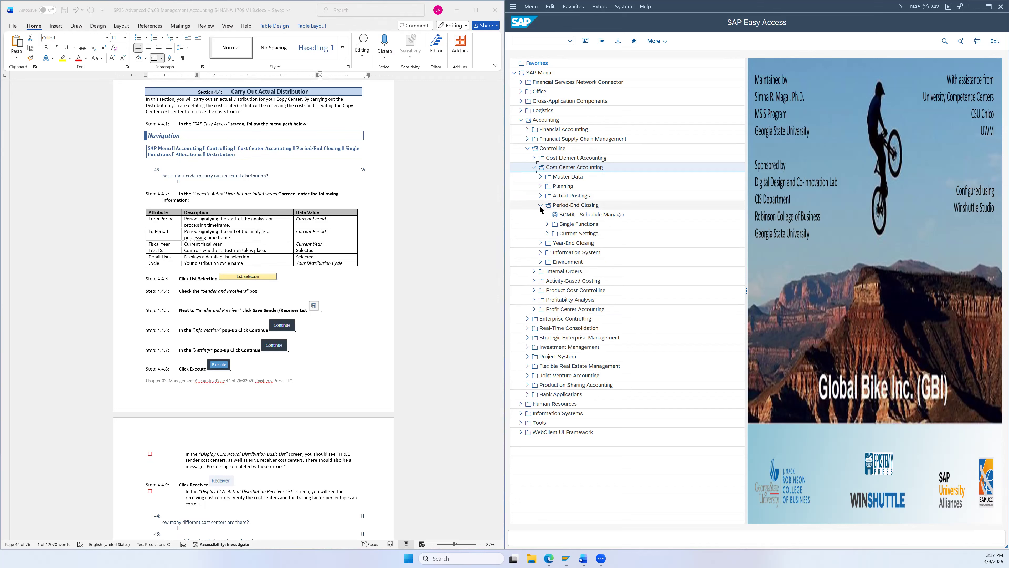
{"action": "left_click", "coordinate": [546, 224]}
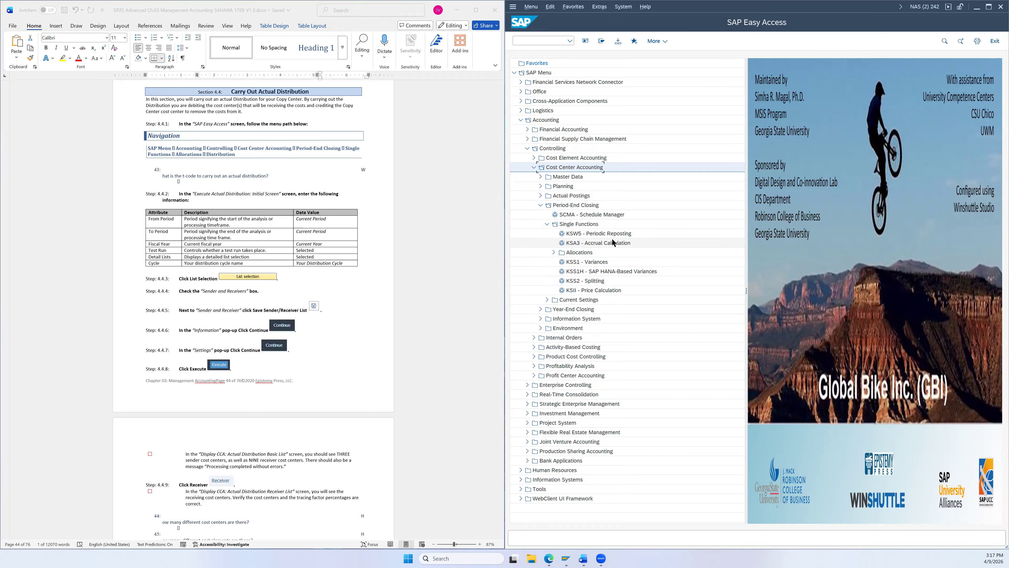
{"action": "left_click", "coordinate": [552, 252]}
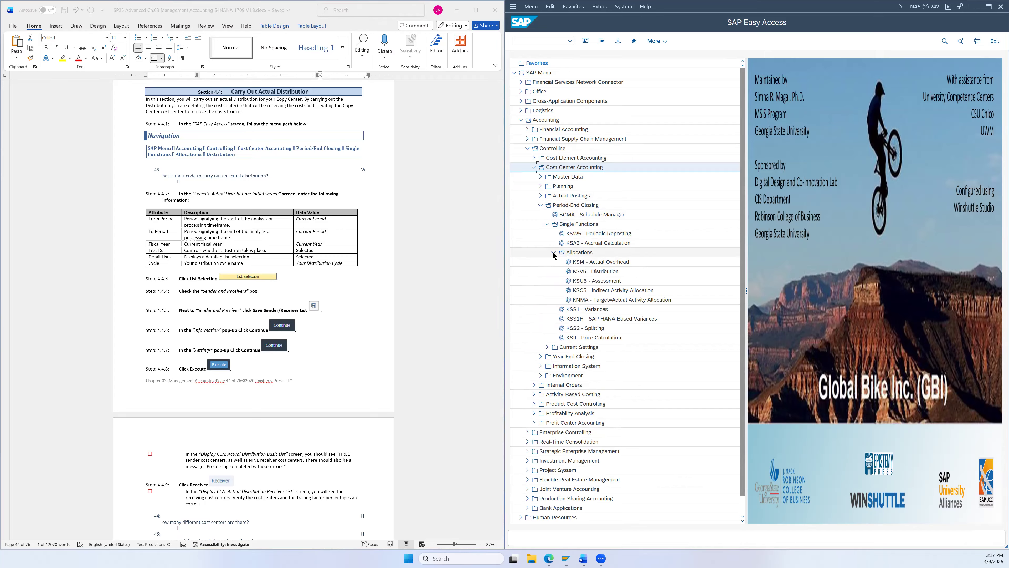
{"action": "left_click", "coordinate": [607, 272]}
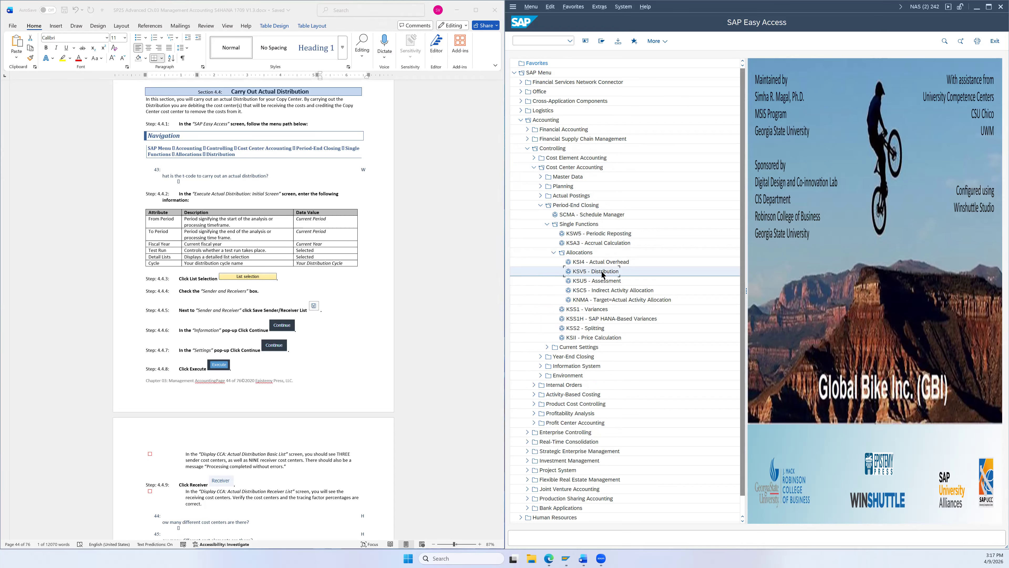
{"action": "double_click", "coordinate": [600, 272]}
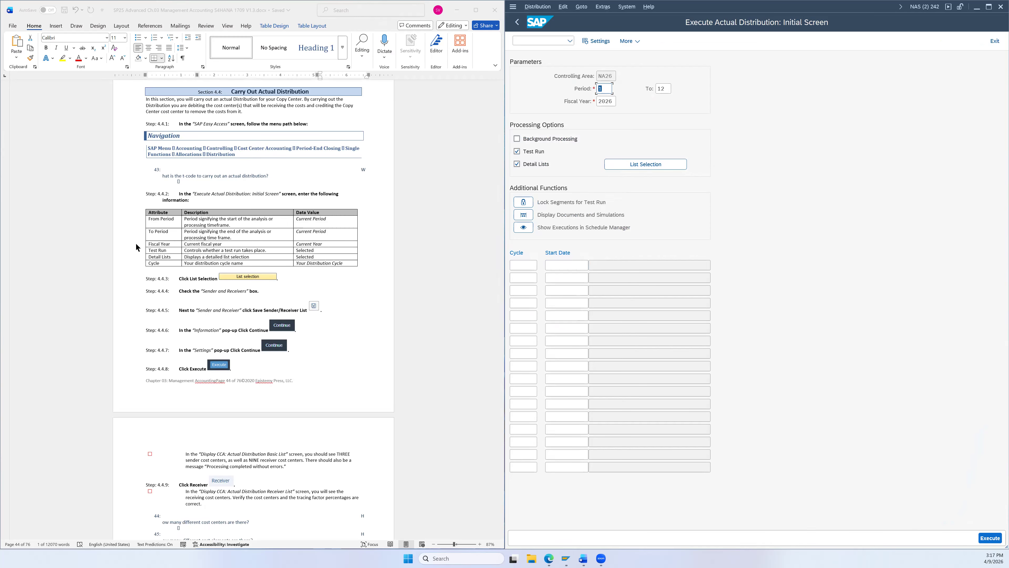
- Enter distribution cycle DCC026 with start date 01/01/2026 in the first cycle row
{"action": "scroll", "coordinate": [138, 248], "scroll_direction": "down", "scroll_amount": 3}
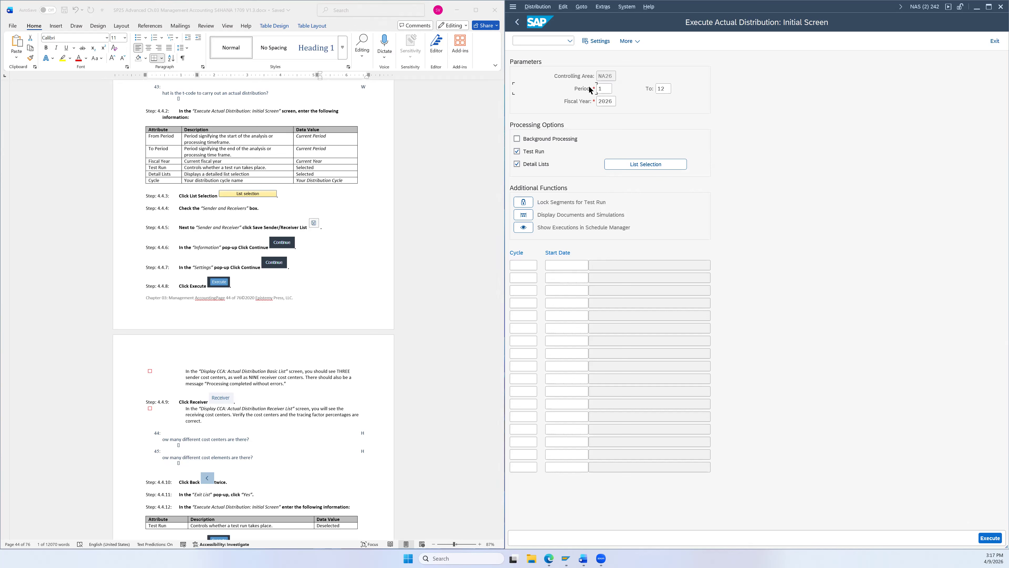
{"action": "left_click", "coordinate": [663, 88]}
{"action": "left_click", "coordinate": [521, 266]}
{"action": "left_click", "coordinate": [542, 265]}
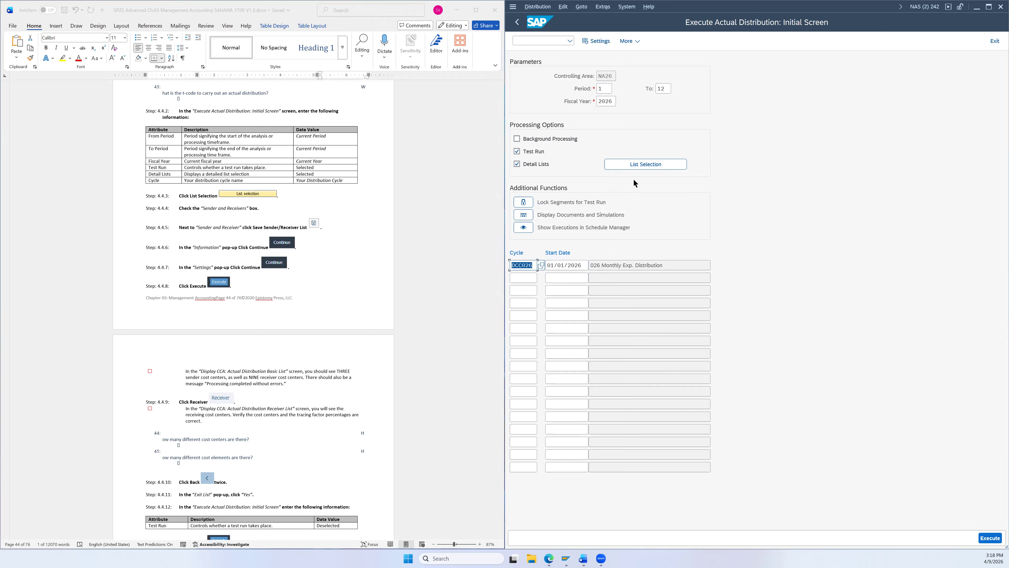
- In the list selection, include Sender and Receivers, save that list setting permanently and accept the settings
{"action": "left_click", "coordinate": [635, 164]}
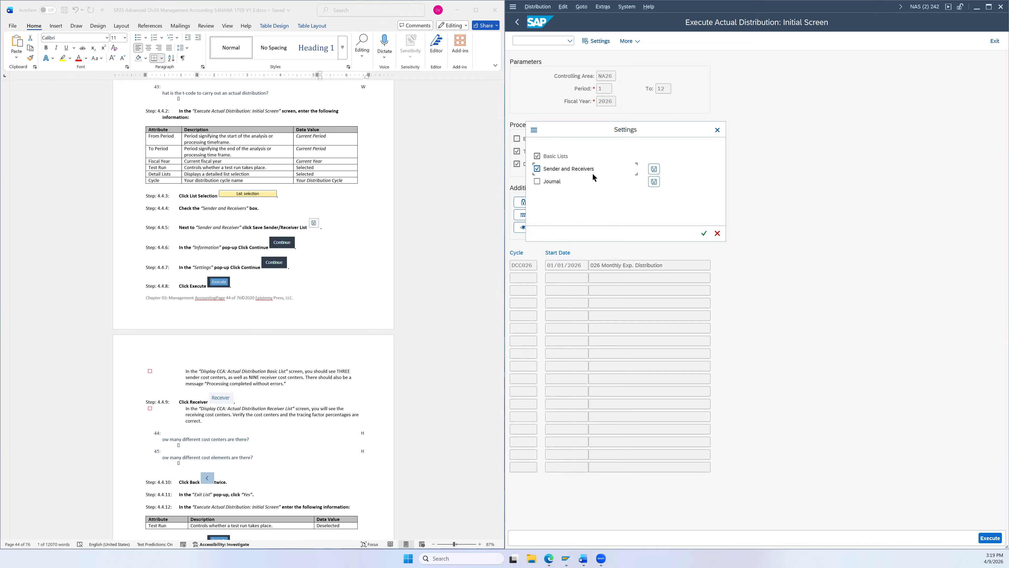
{"action": "left_click", "coordinate": [654, 169]}
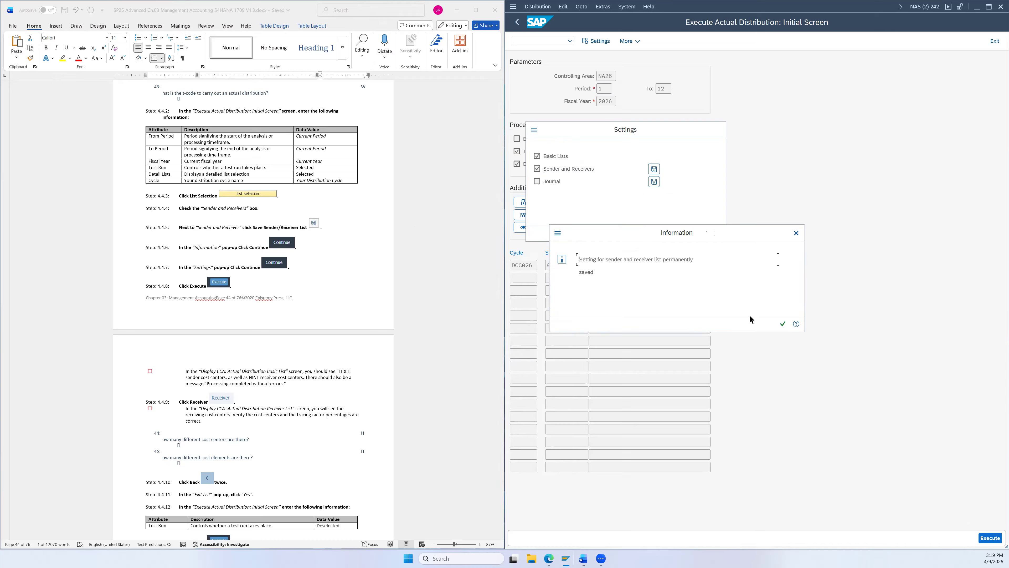
{"action": "left_click", "coordinate": [783, 324]}
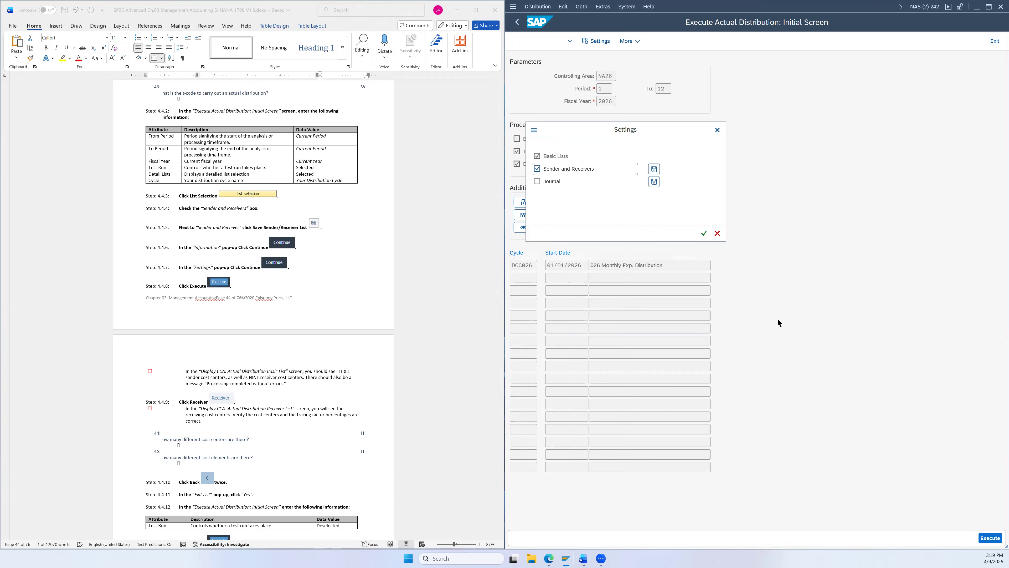
{"action": "left_click", "coordinate": [704, 233]}
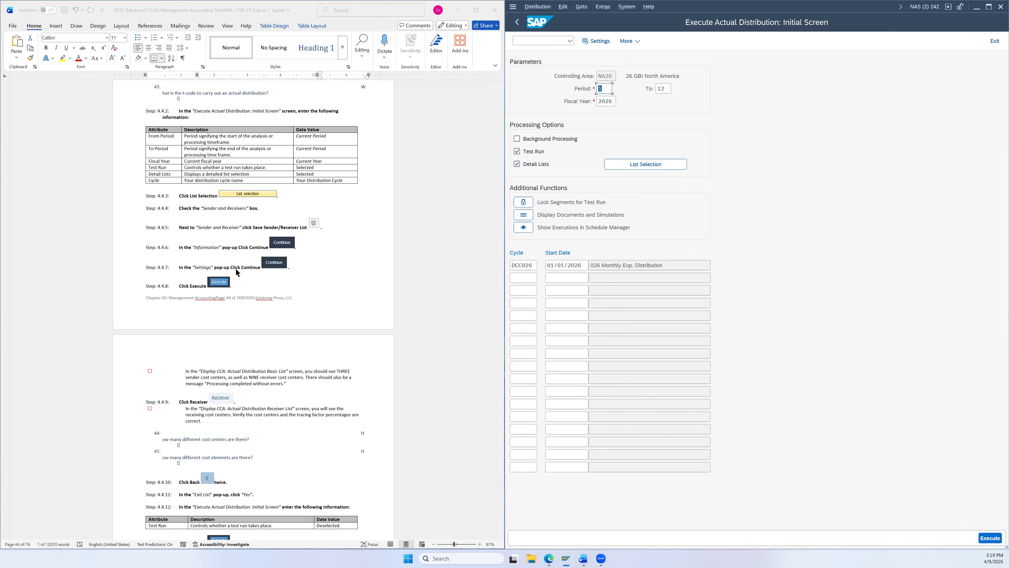
- Execute the test run of the actual distribution and check its basic list against the instructions
{"action": "left_click", "coordinate": [986, 538]}
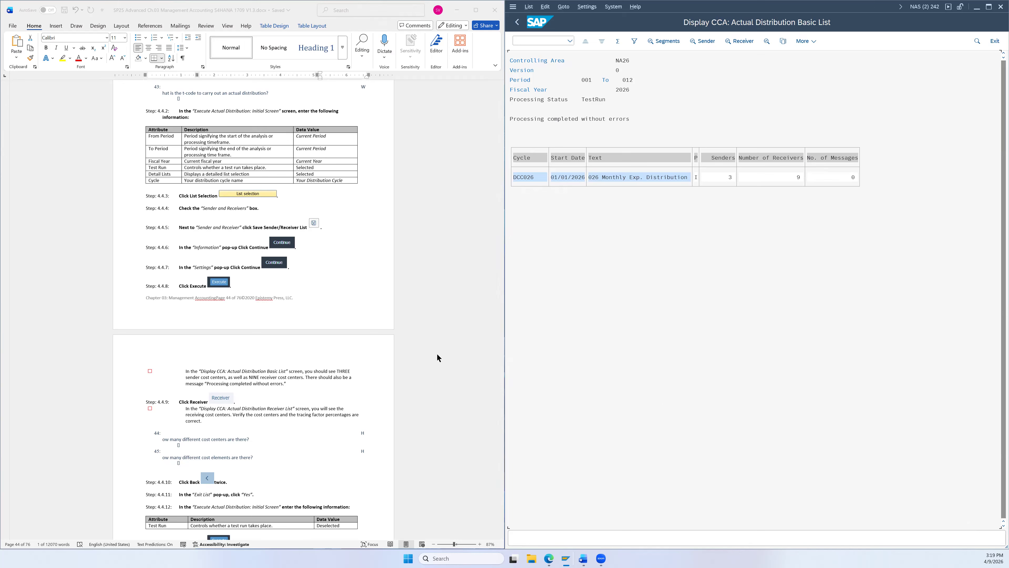
{"action": "scroll", "coordinate": [352, 275], "scroll_direction": "down", "scroll_amount": 4}
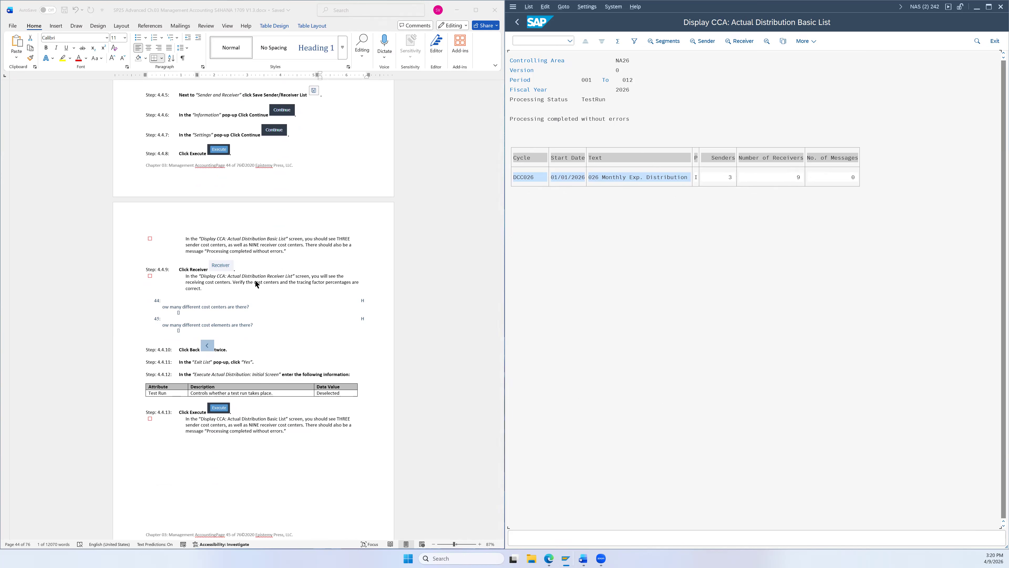
{"action": "scroll", "coordinate": [255, 279], "scroll_direction": "down", "scroll_amount": 3}
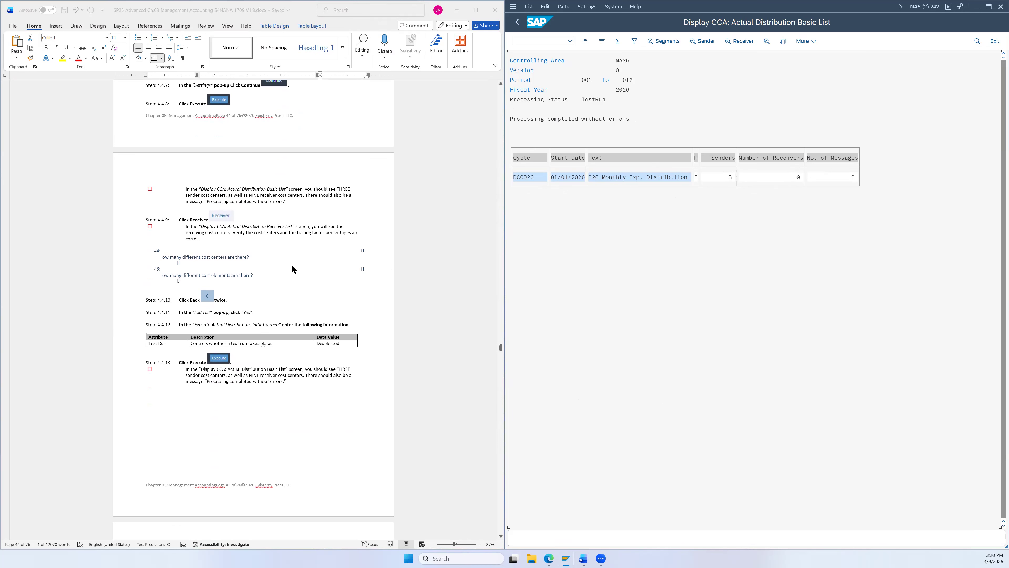
- Open the receiver list and examine its cost centers, cost elements and tracing factors across the periods
{"action": "left_click", "coordinate": [735, 40]}
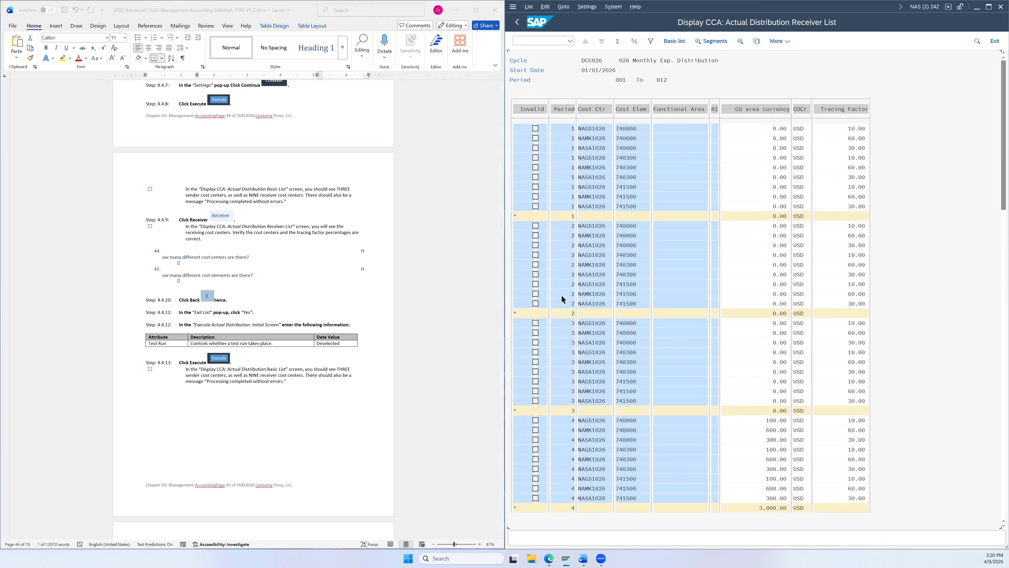
{"action": "scroll", "coordinate": [574, 376], "scroll_direction": "down", "scroll_amount": 1}
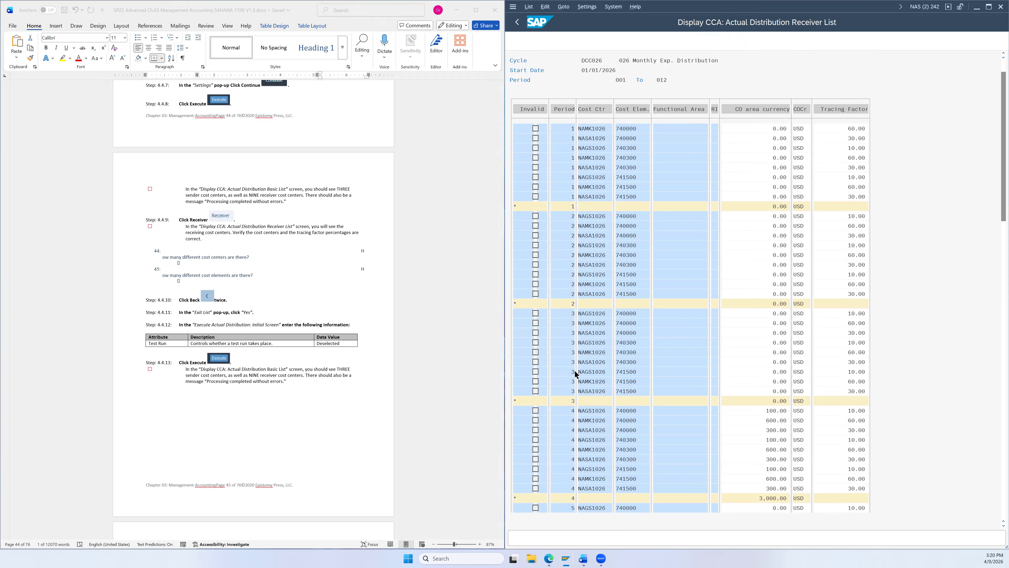
{"action": "scroll", "coordinate": [575, 391], "scroll_direction": "down", "scroll_amount": 2}
{"action": "left_click_drag", "start_coordinate": [1002, 153], "coordinate": [998, 113]}
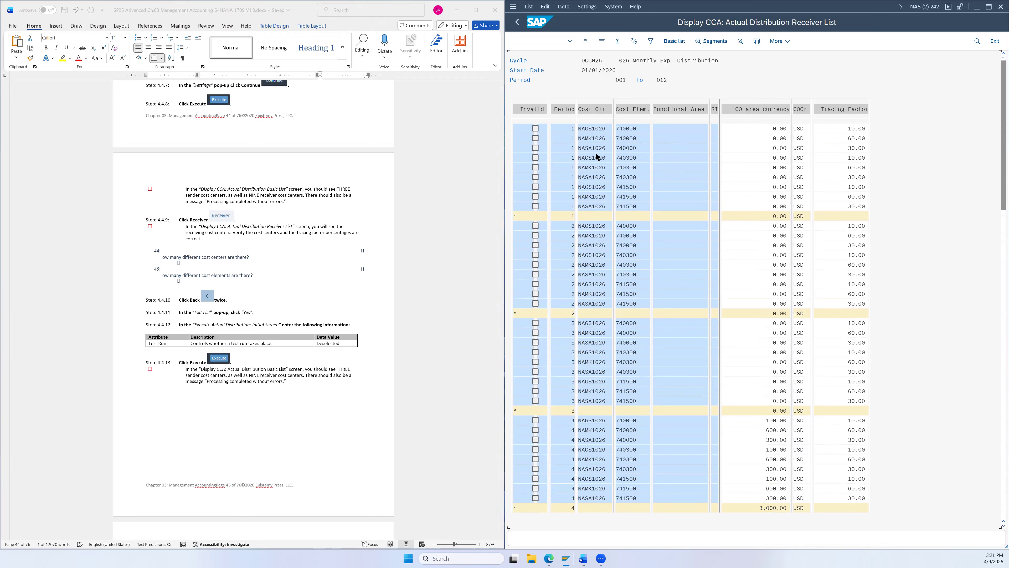
- Leave the receiver and basic lists, confirming the exit, to return to the Execute Actual Distribution initial screen
{"action": "scroll", "coordinate": [358, 221], "scroll_direction": "down", "scroll_amount": 3}
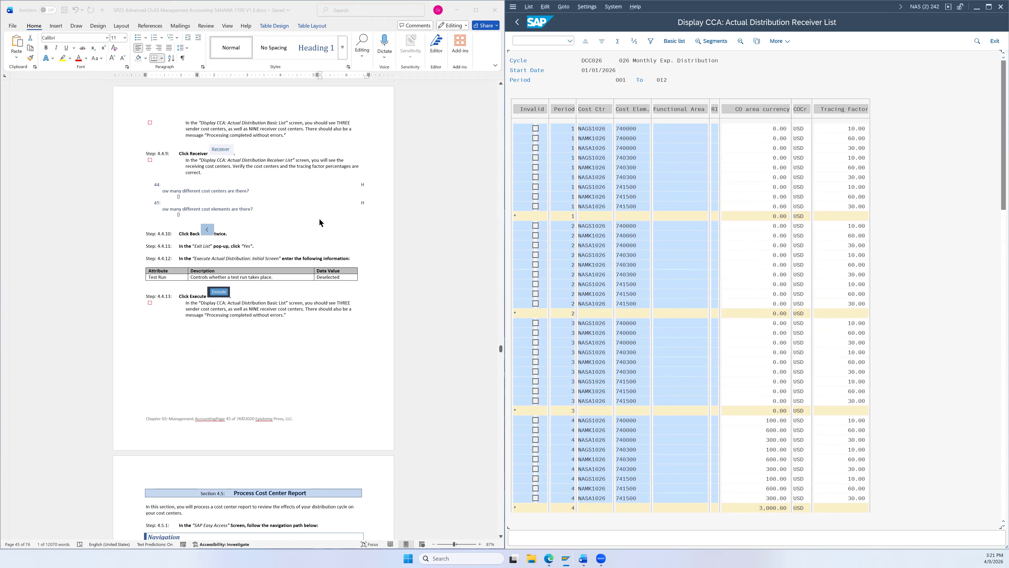
{"action": "left_click", "coordinate": [518, 25]}
{"action": "left_click", "coordinate": [518, 22]}
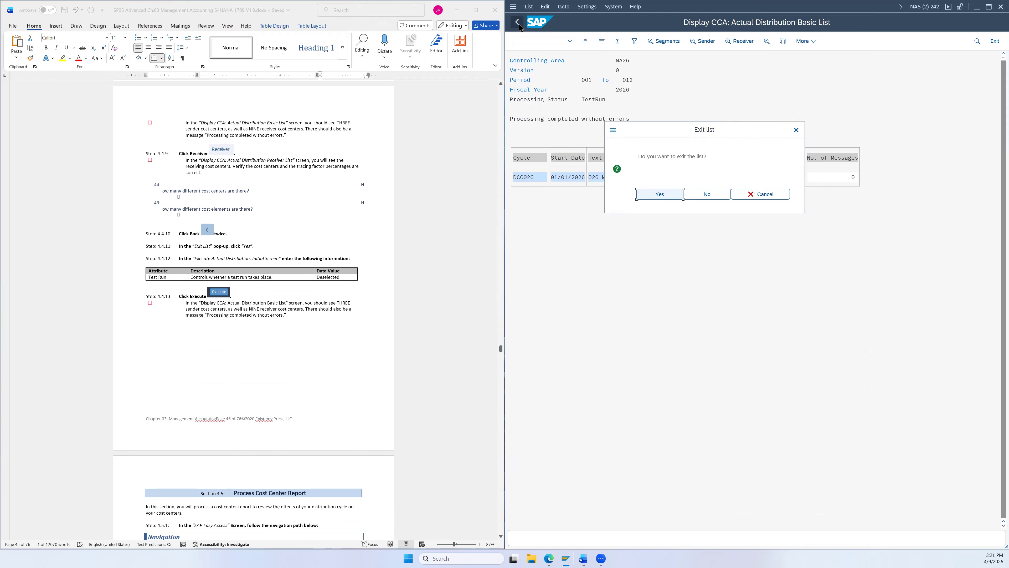
{"action": "left_click", "coordinate": [660, 195]}
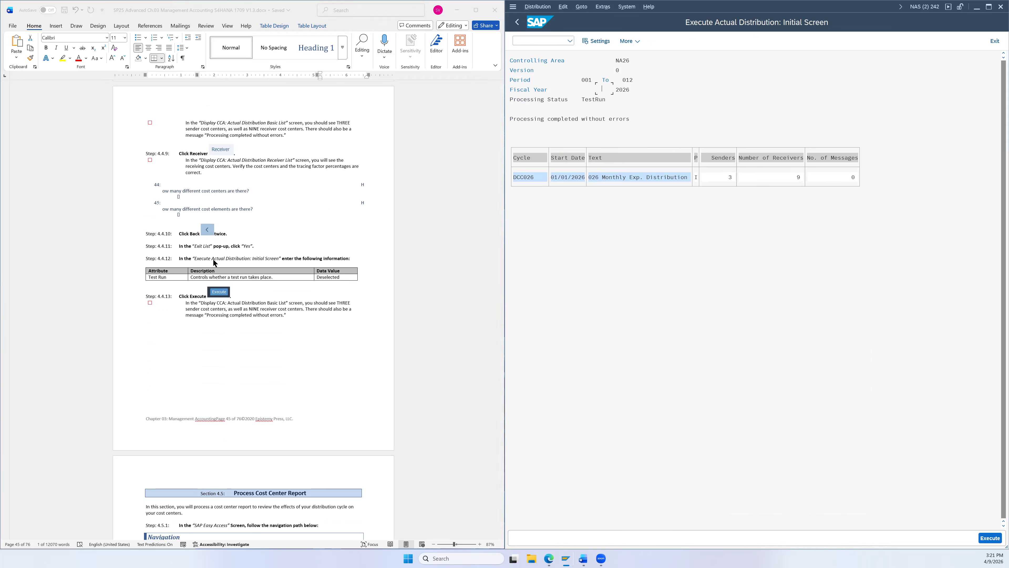
- Deselect Test Run and execute the actual distribution for cycle DCC026 over periods 1 to 12 of 2026
{"action": "scroll", "coordinate": [206, 261], "scroll_direction": "down", "scroll_amount": 1}
{"action": "scroll", "coordinate": [205, 264], "scroll_direction": "down", "scroll_amount": 1}
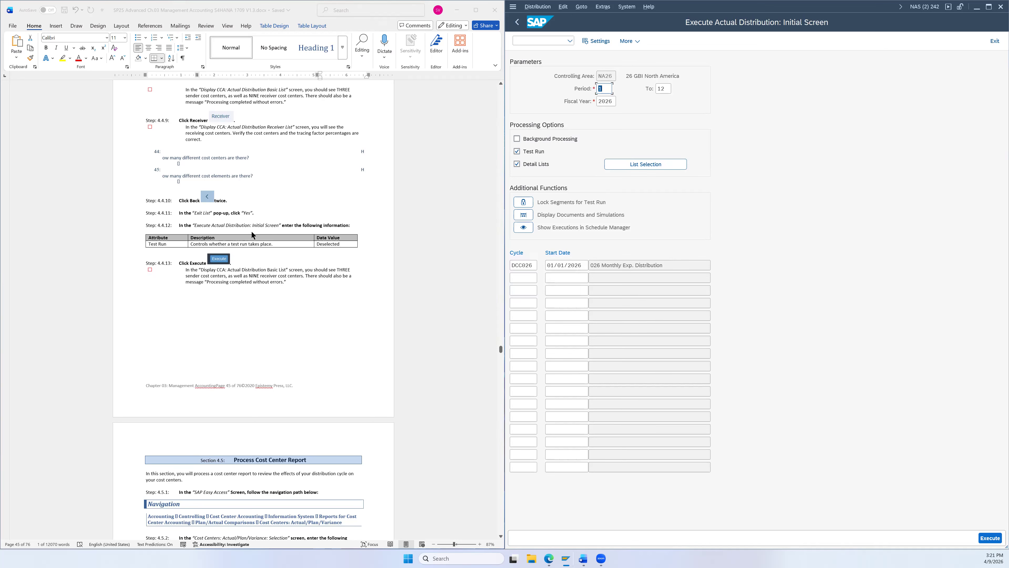
{"action": "scroll", "coordinate": [254, 227], "scroll_direction": "down", "scroll_amount": 5}
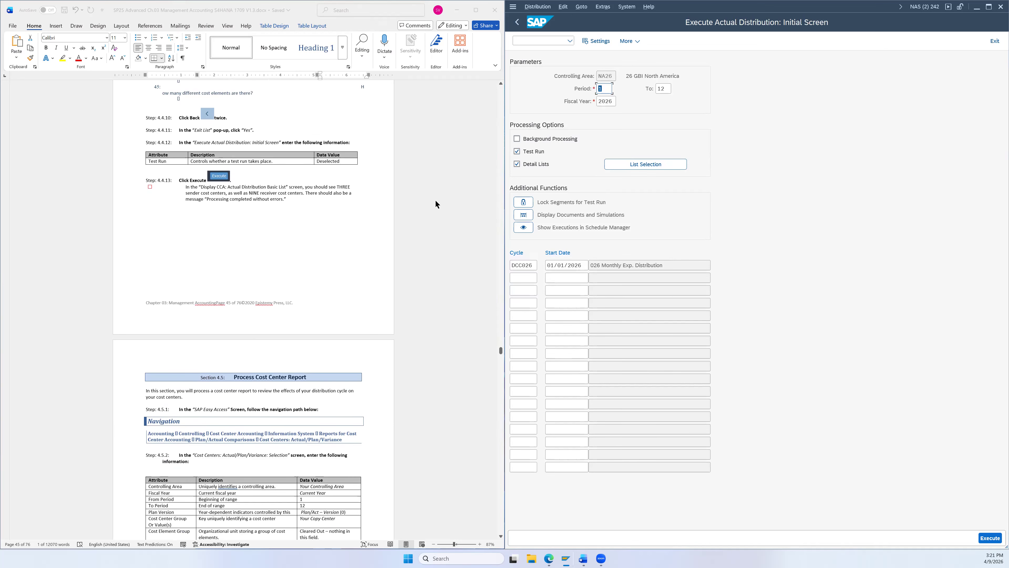
{"action": "left_click", "coordinate": [517, 151]}
{"action": "left_click", "coordinate": [995, 537]}
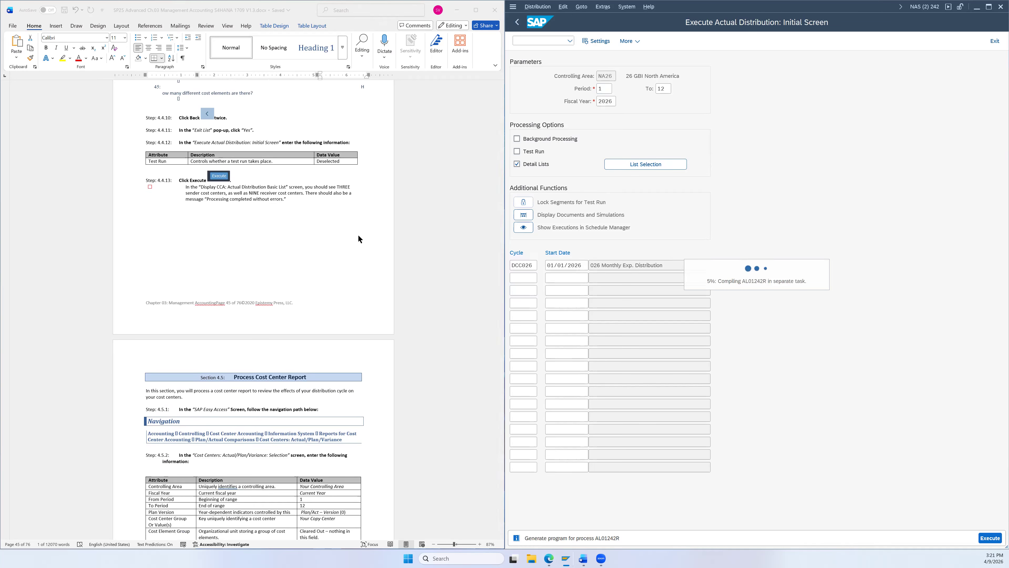
{"action": "scroll", "coordinate": [318, 208], "scroll_direction": "down", "scroll_amount": 1}
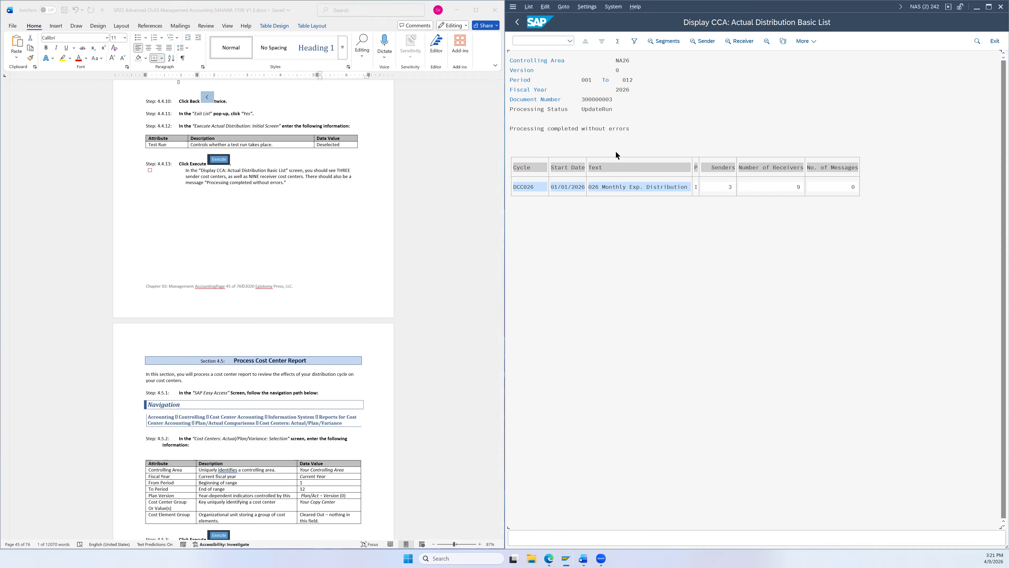
- Review the Process Cost Center Report instructions and open a new GUI window for that section
{"action": "scroll", "coordinate": [336, 236], "scroll_direction": "down", "scroll_amount": 5}
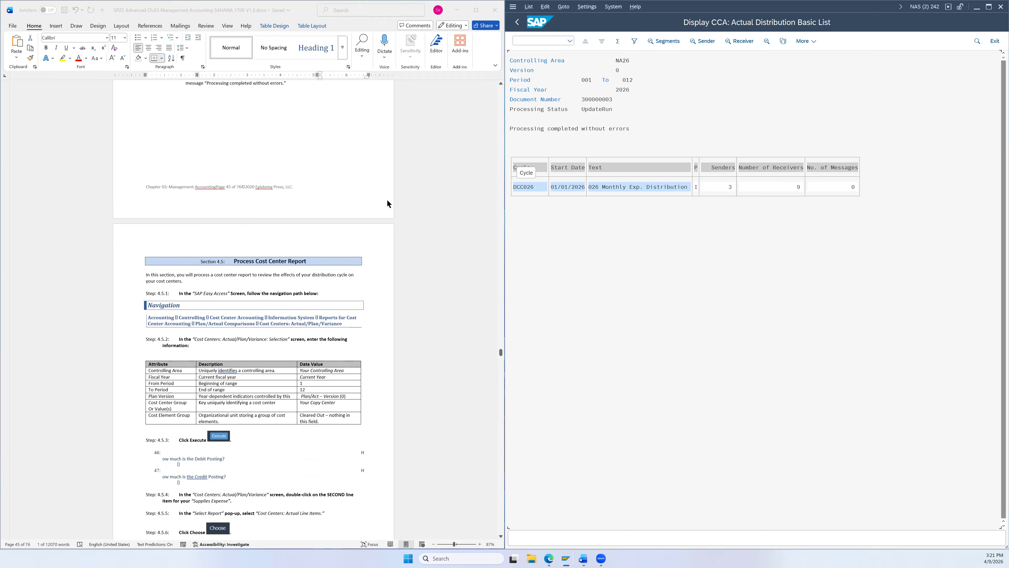
{"action": "scroll", "coordinate": [387, 207], "scroll_direction": "up", "scroll_amount": 4}
{"action": "scroll", "coordinate": [387, 218], "scroll_direction": "down", "scroll_amount": 5}
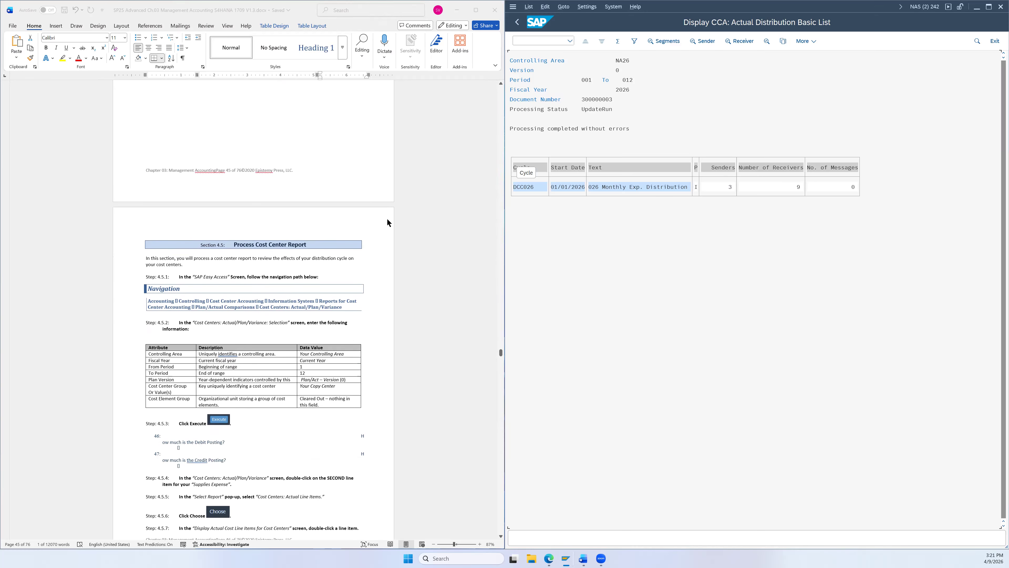
{"action": "scroll", "coordinate": [387, 218], "scroll_direction": "down", "scroll_amount": 1}
{"action": "left_click", "coordinate": [513, 8]}
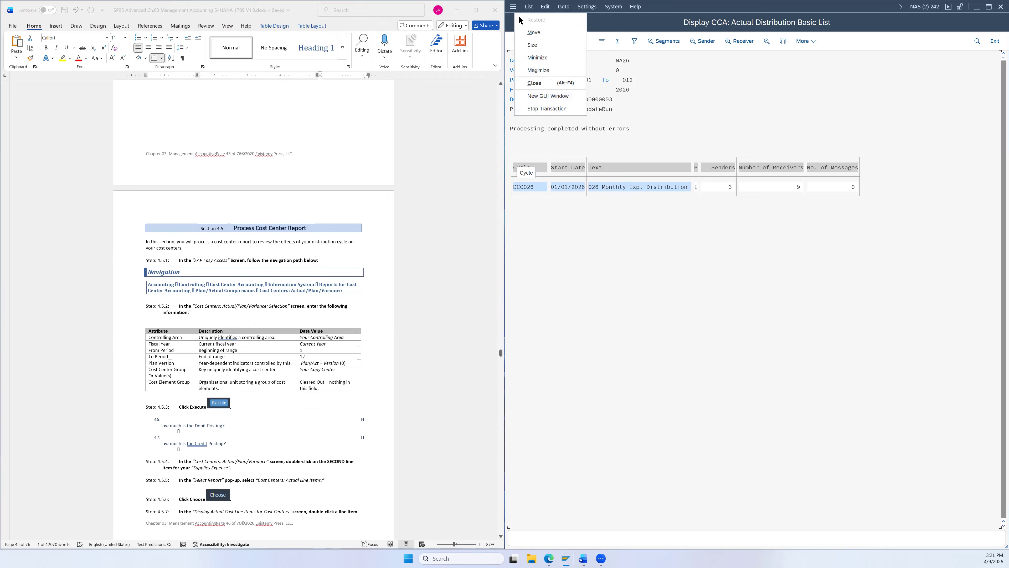
{"action": "left_click", "coordinate": [556, 97]}
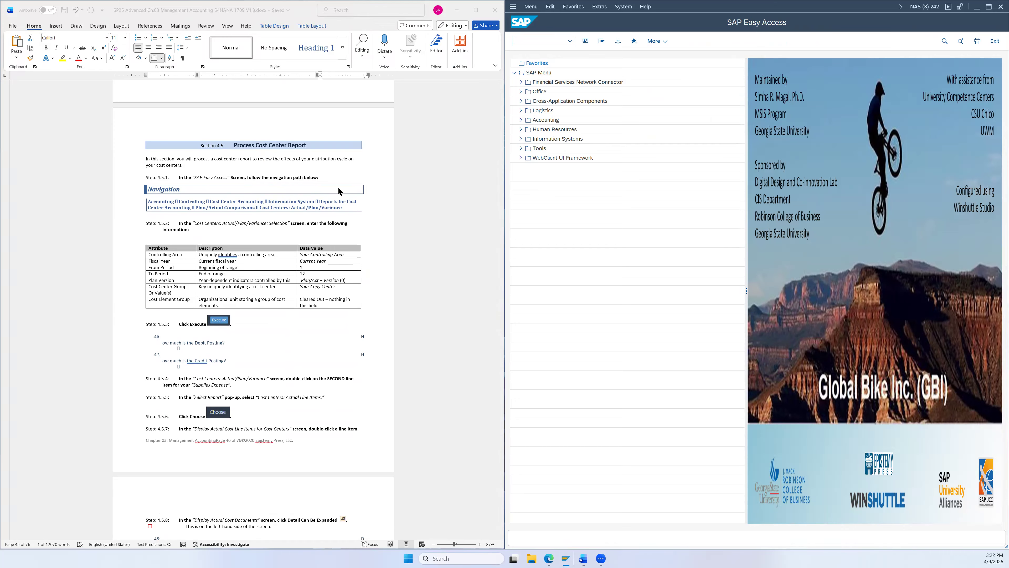
- Open the report S_ALR_87013611 - Cost Centers: Actual/Plan/Variance among the Cost Center Accounting plan/actual comparisons
{"action": "left_click", "coordinate": [521, 119]}
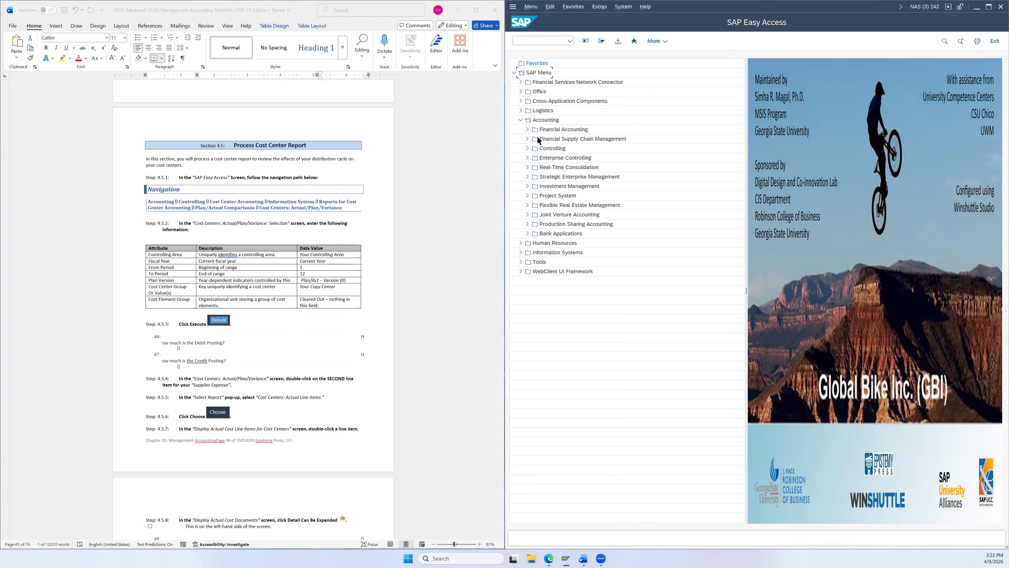
{"action": "left_click", "coordinate": [528, 148]}
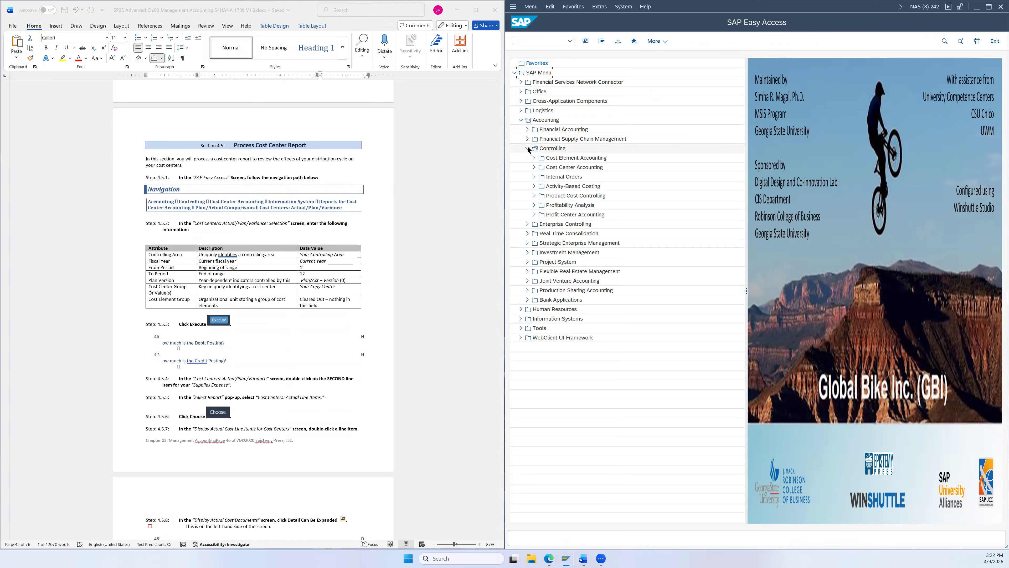
{"action": "left_click", "coordinate": [533, 167]}
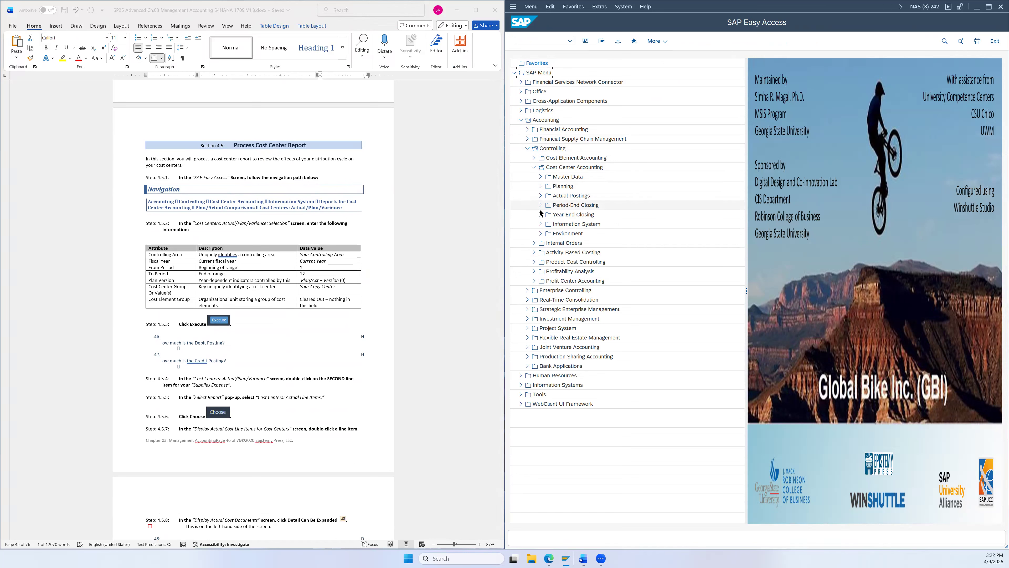
{"action": "left_click", "coordinate": [540, 224]}
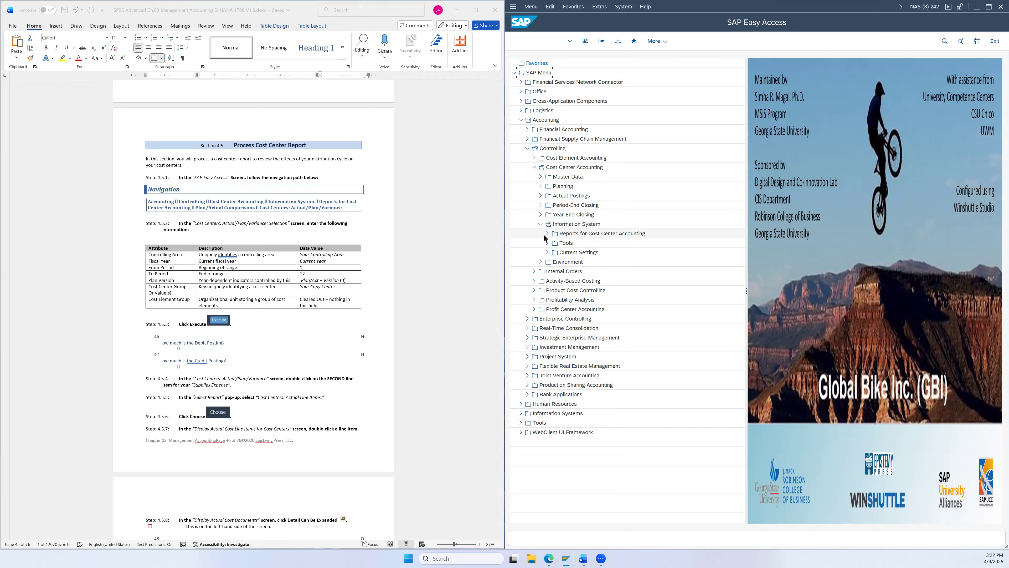
{"action": "left_click", "coordinate": [544, 234]}
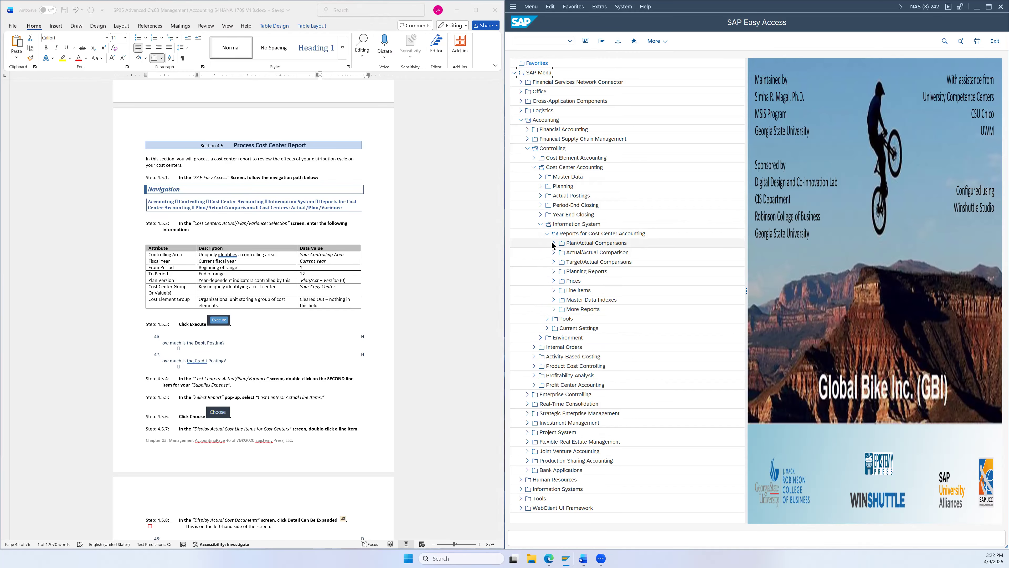
{"action": "left_click", "coordinate": [553, 243]}
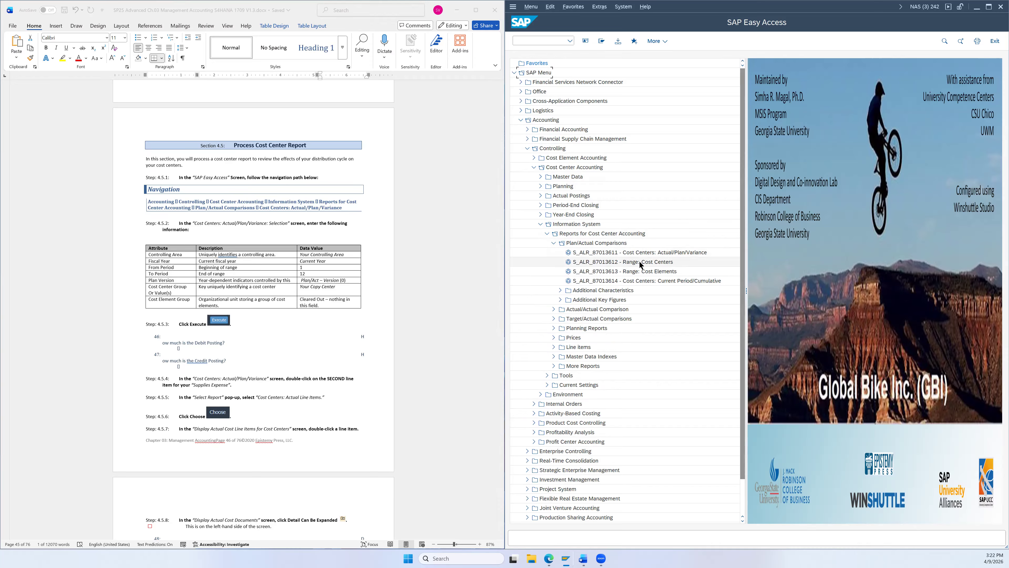
{"action": "left_click", "coordinate": [628, 254]}
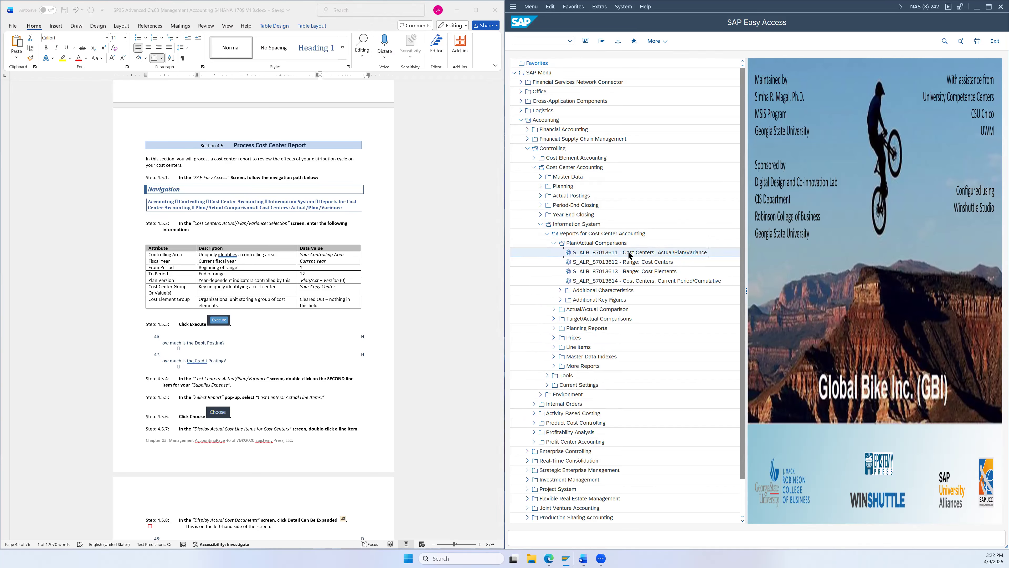
{"action": "double_click", "coordinate": [634, 256]}
- Look up the Copy Center cost center NACC1026 as the selection value and execute the Actual/Plan/Variance report
{"action": "scroll", "coordinate": [423, 227], "scroll_direction": "down", "scroll_amount": 3}
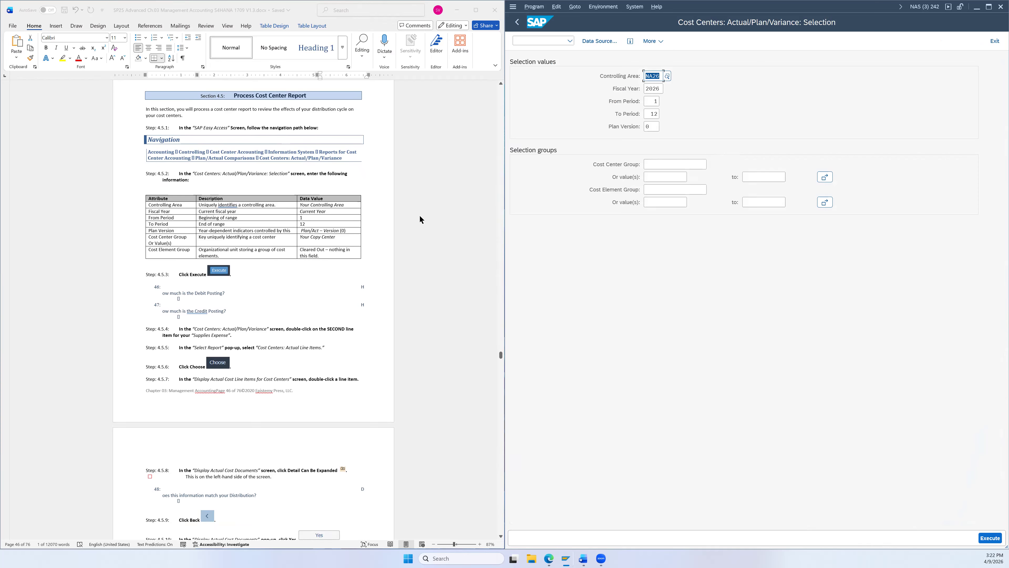
{"action": "scroll", "coordinate": [420, 211], "scroll_direction": "up", "scroll_amount": 1}
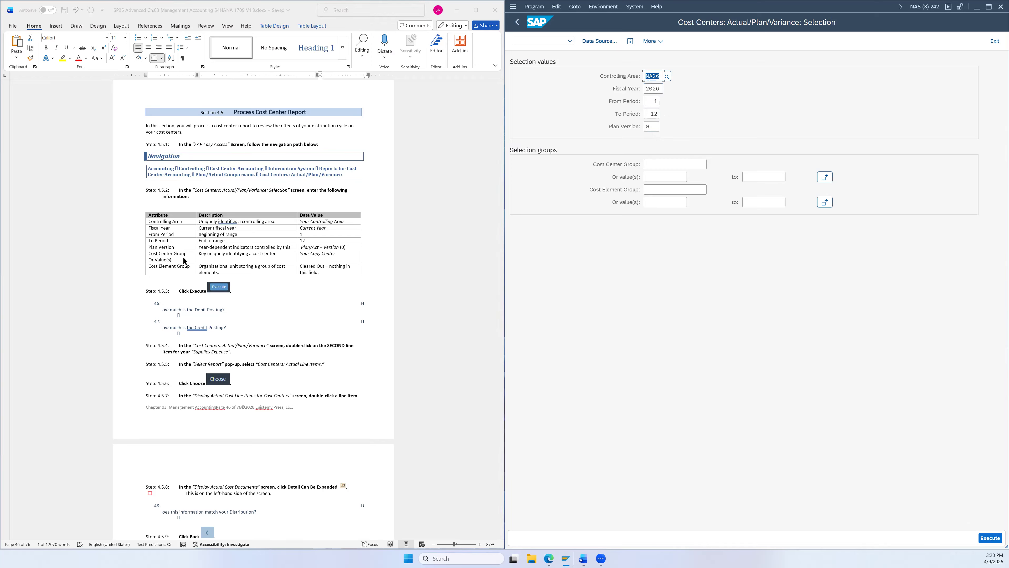
{"action": "left_click", "coordinate": [652, 175]}
{"action": "left_click", "coordinate": [692, 177]}
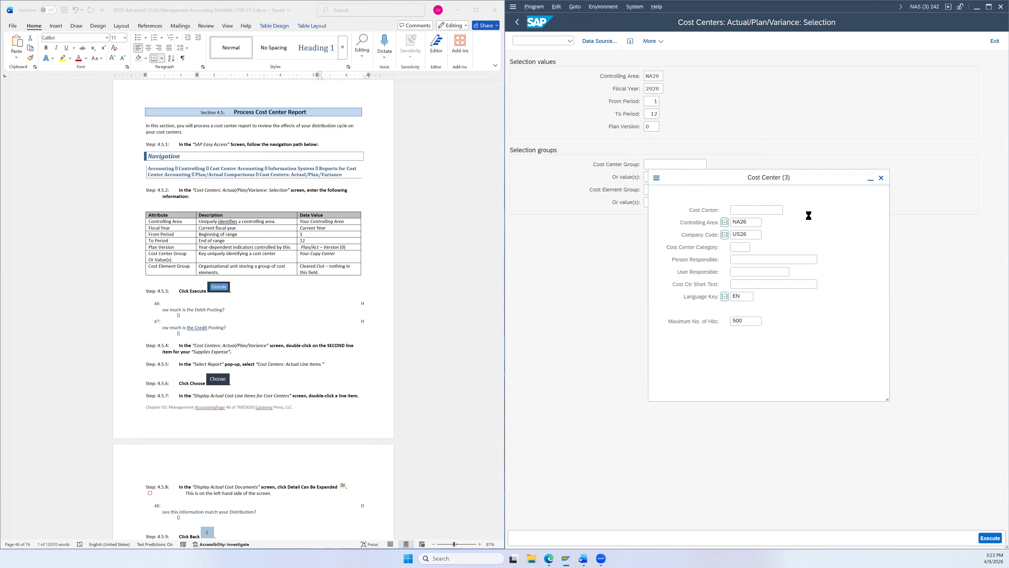
{"action": "left_click", "coordinate": [781, 390]}
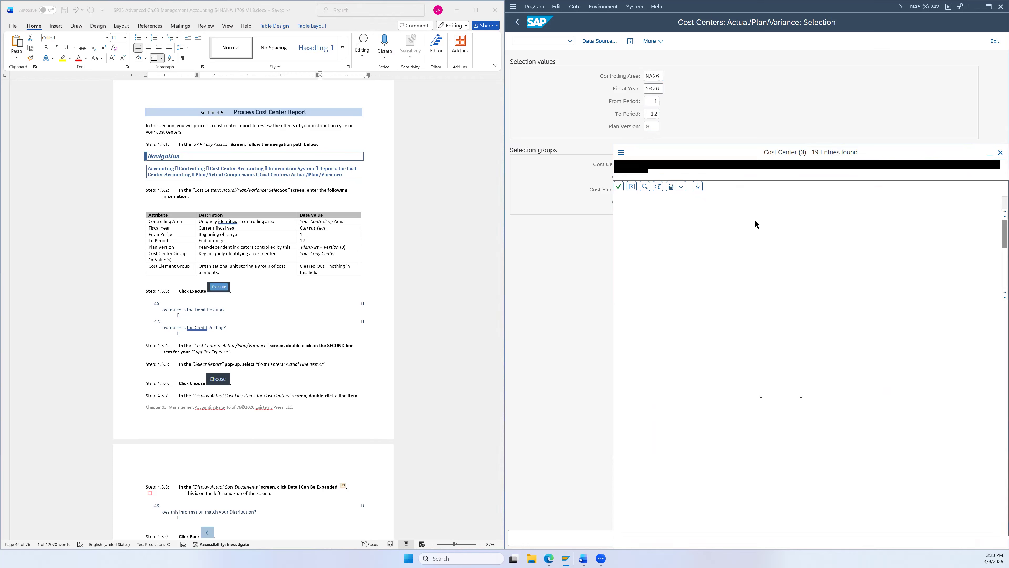
{"action": "double_click", "coordinate": [798, 225]}
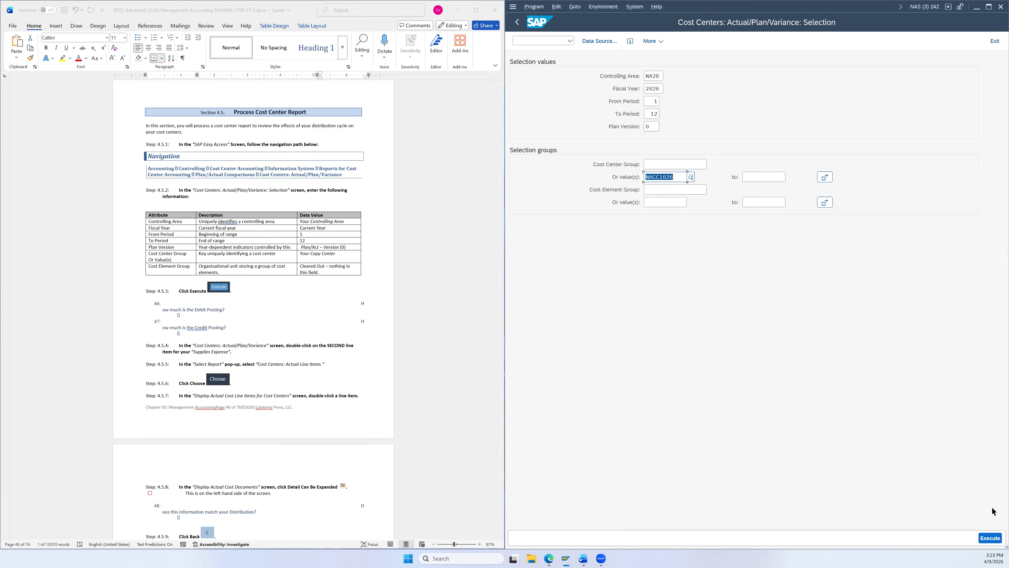
{"action": "left_click", "coordinate": [990, 539]}
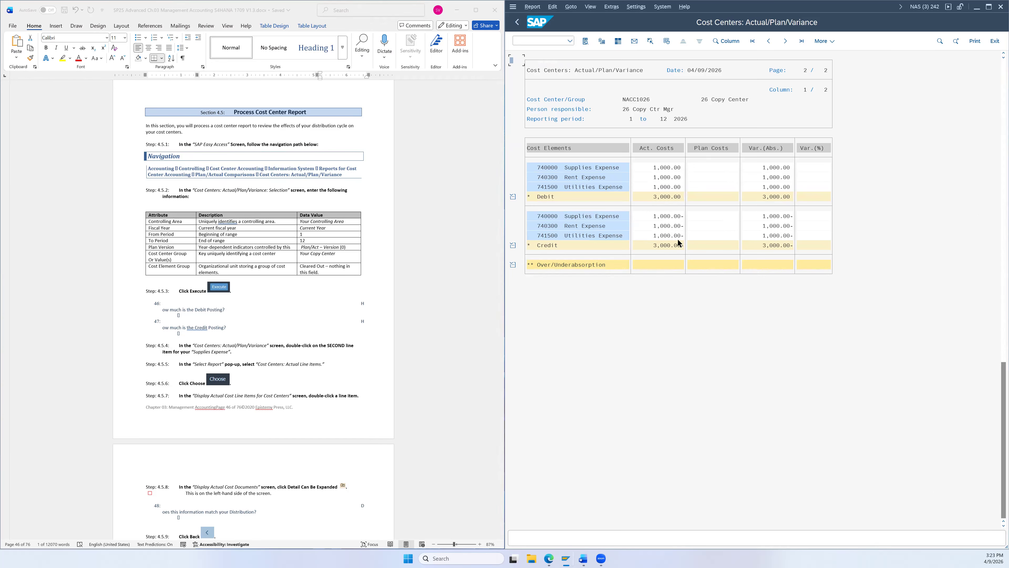
- Open the Cost Centers: Actual Line Items report for the Supplies Expense row in the credit section
{"action": "scroll", "coordinate": [404, 335], "scroll_direction": "down", "scroll_amount": 5}
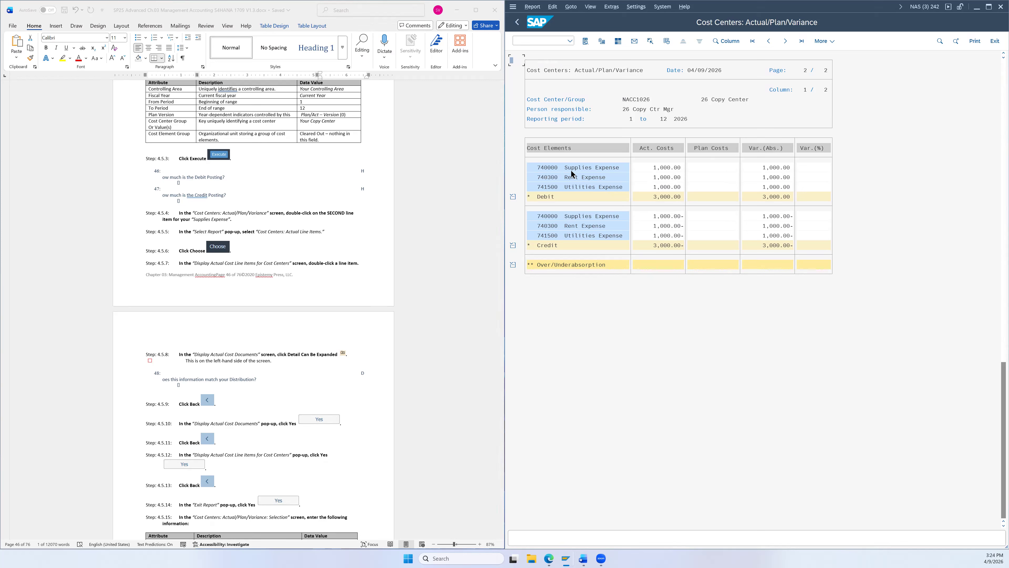
{"action": "left_click", "coordinate": [579, 217]}
{"action": "double_click", "coordinate": [594, 219]}
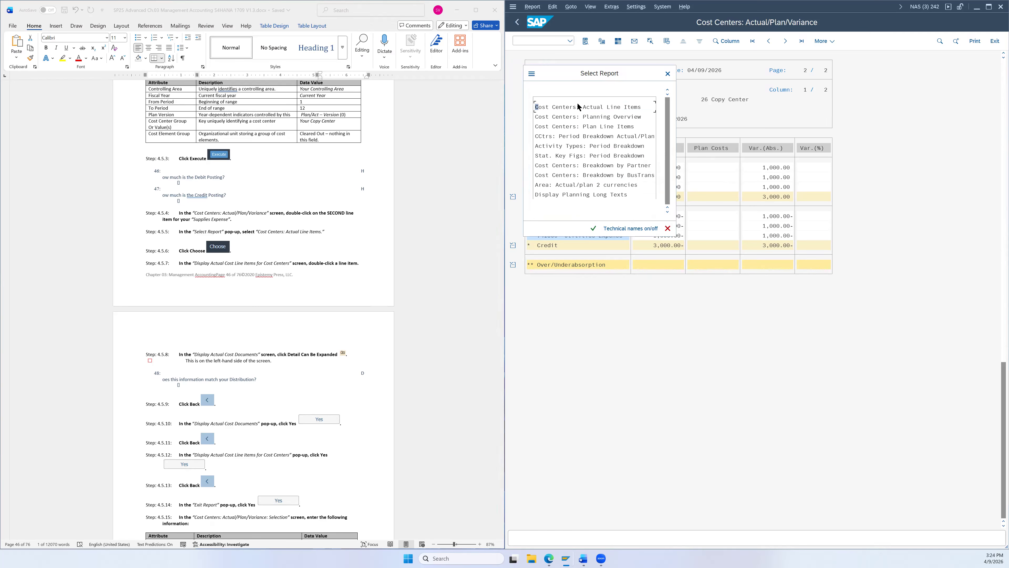
{"action": "left_click", "coordinate": [571, 107]}
{"action": "left_click", "coordinate": [593, 230]}
{"action": "scroll", "coordinate": [270, 222], "scroll_direction": "down", "scroll_amount": 2}
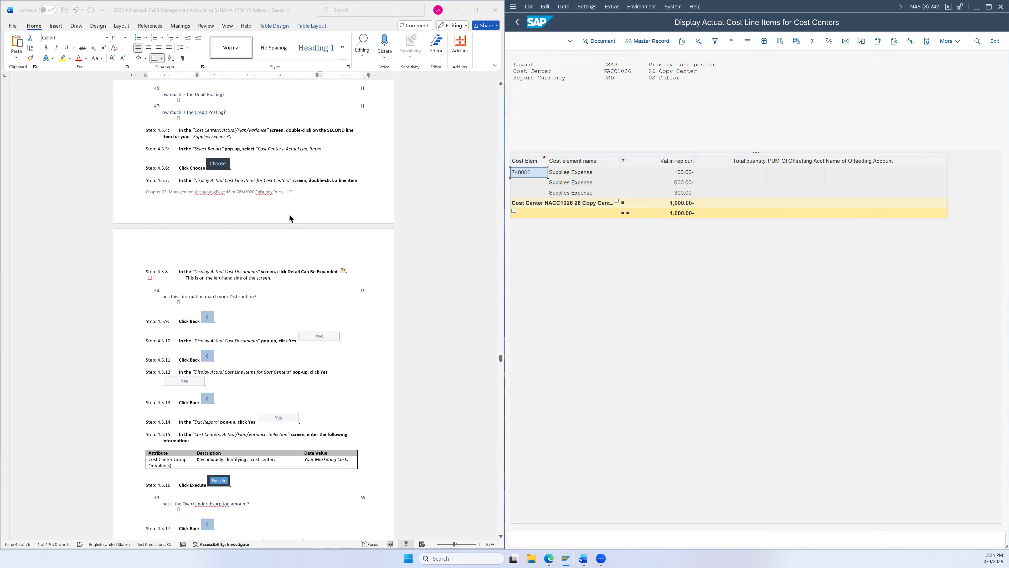
- Open the cost document of the first Supplies Expense line item and expand its details to compare with the distribution
{"action": "scroll", "coordinate": [338, 227], "scroll_direction": "down", "scroll_amount": 1}
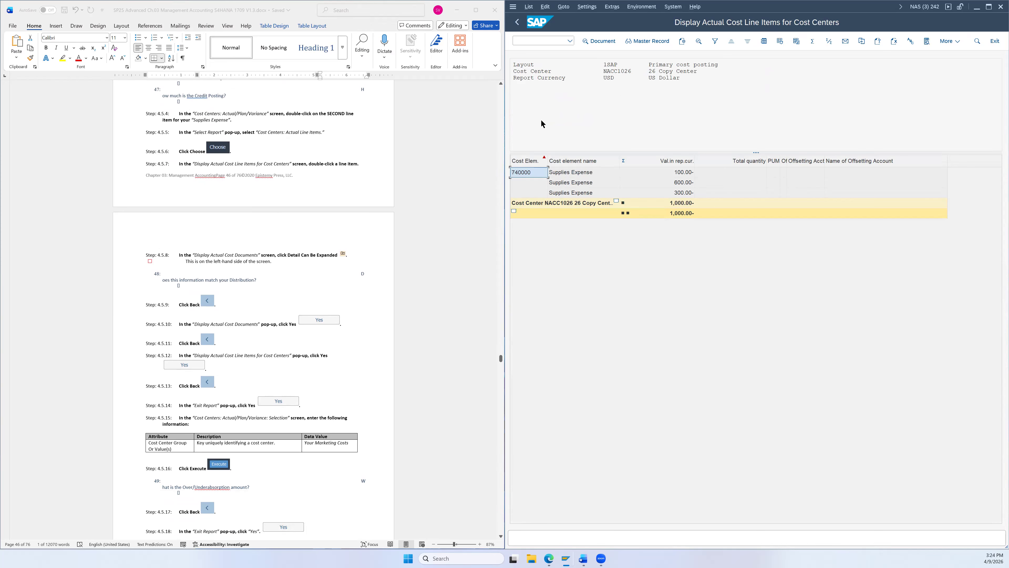
{"action": "double_click", "coordinate": [527, 172]}
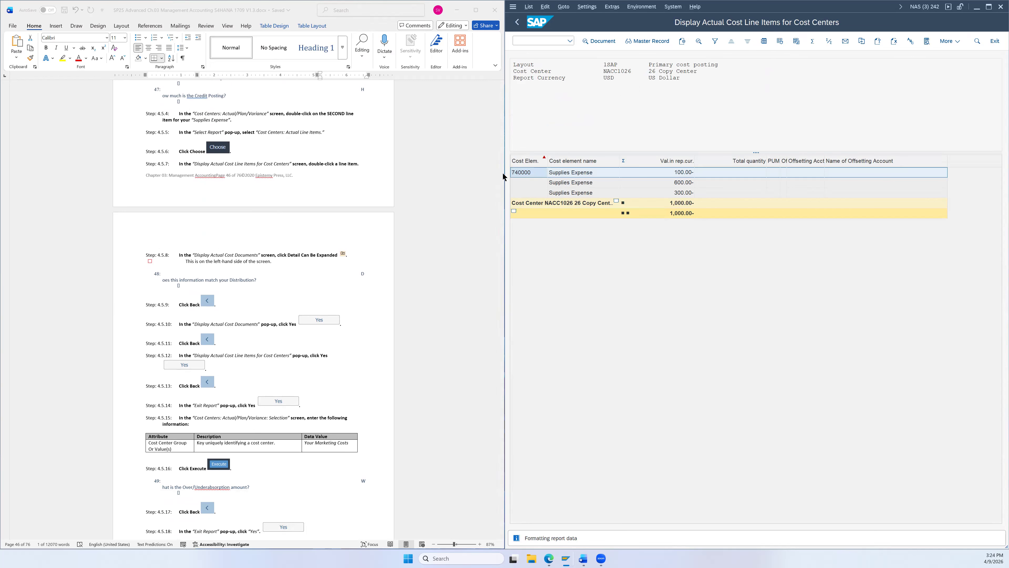
{"action": "scroll", "coordinate": [428, 189], "scroll_direction": "down", "scroll_amount": 1}
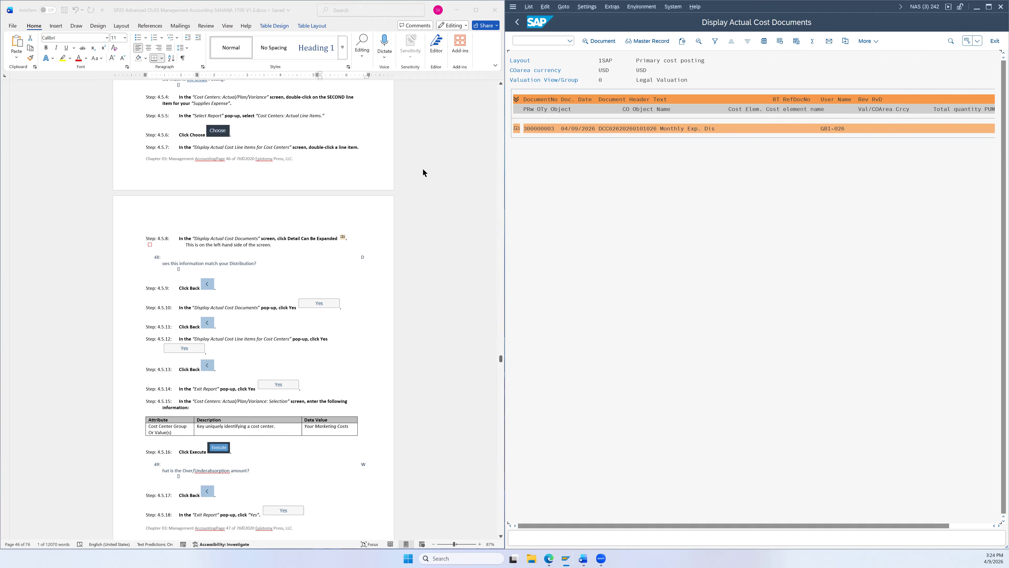
{"action": "scroll", "coordinate": [422, 167], "scroll_direction": "down", "scroll_amount": 2}
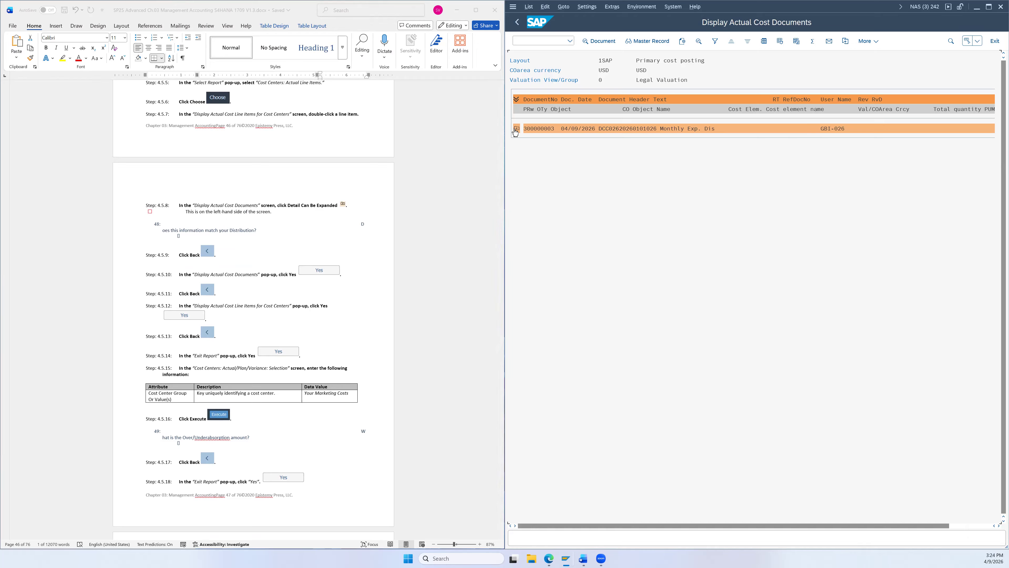
{"action": "left_click", "coordinate": [516, 128]}
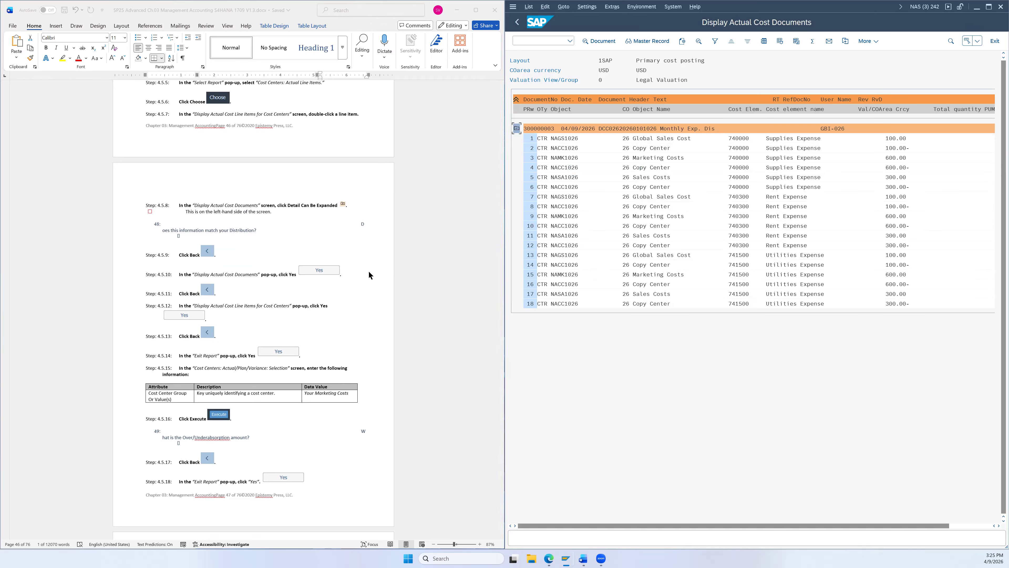
- Exit the cost document, line item list and report to the selection screen, and read the instructions for the remaining cost centers
{"action": "left_click", "coordinate": [517, 24]}
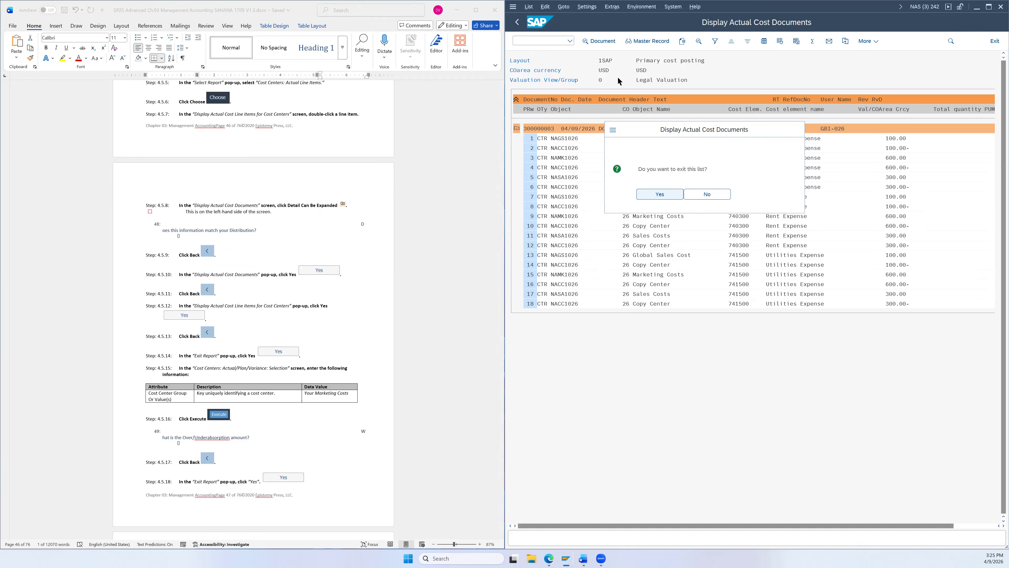
{"action": "left_click", "coordinate": [660, 195]}
{"action": "left_click", "coordinate": [518, 25]}
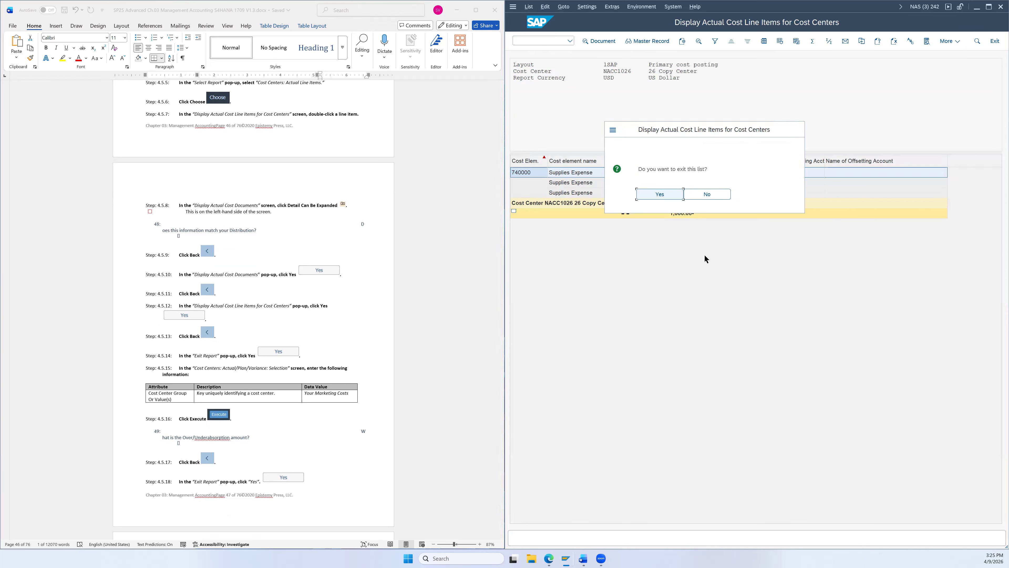
{"action": "left_click", "coordinate": [661, 195]}
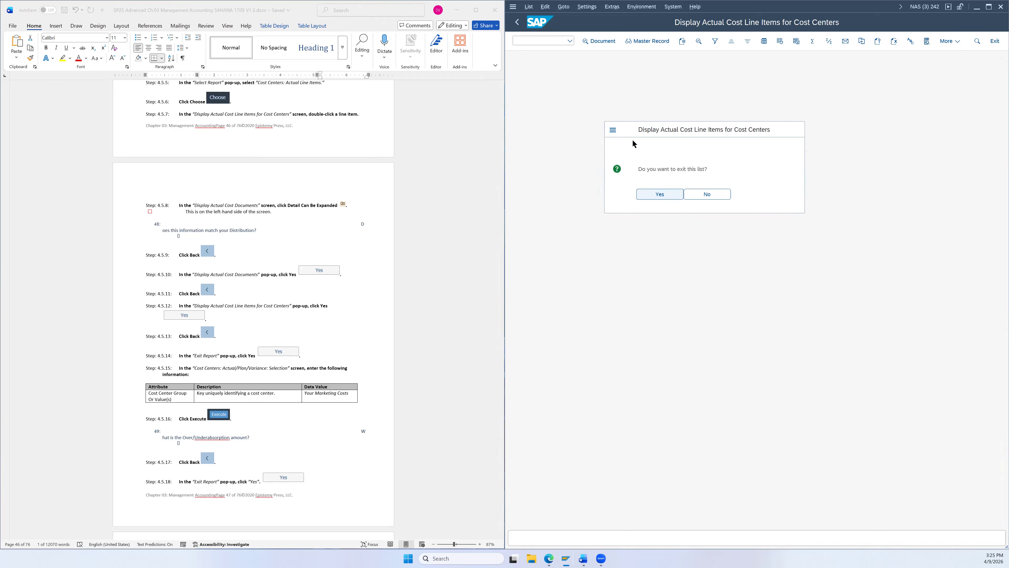
{"action": "left_click", "coordinate": [516, 23]}
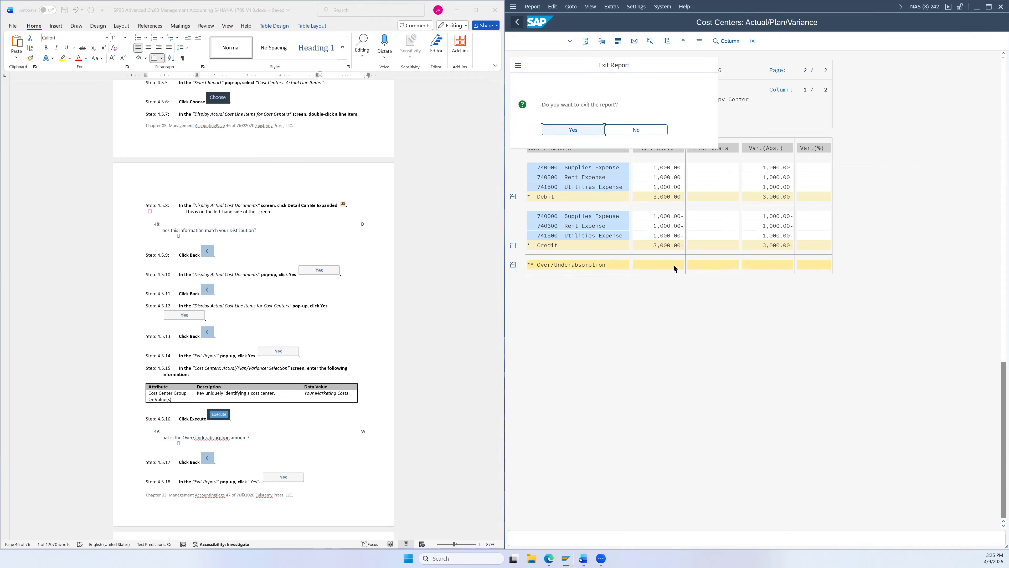
{"action": "left_click", "coordinate": [573, 130]}
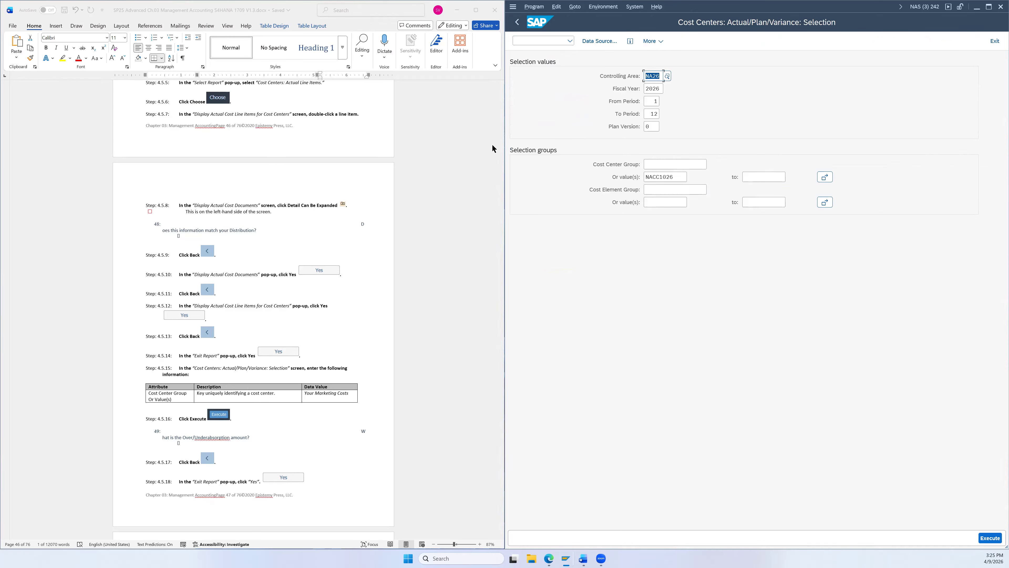
{"action": "scroll", "coordinate": [339, 400], "scroll_direction": "down", "scroll_amount": 6}
{"action": "scroll", "coordinate": [354, 345], "scroll_direction": "down", "scroll_amount": 2}
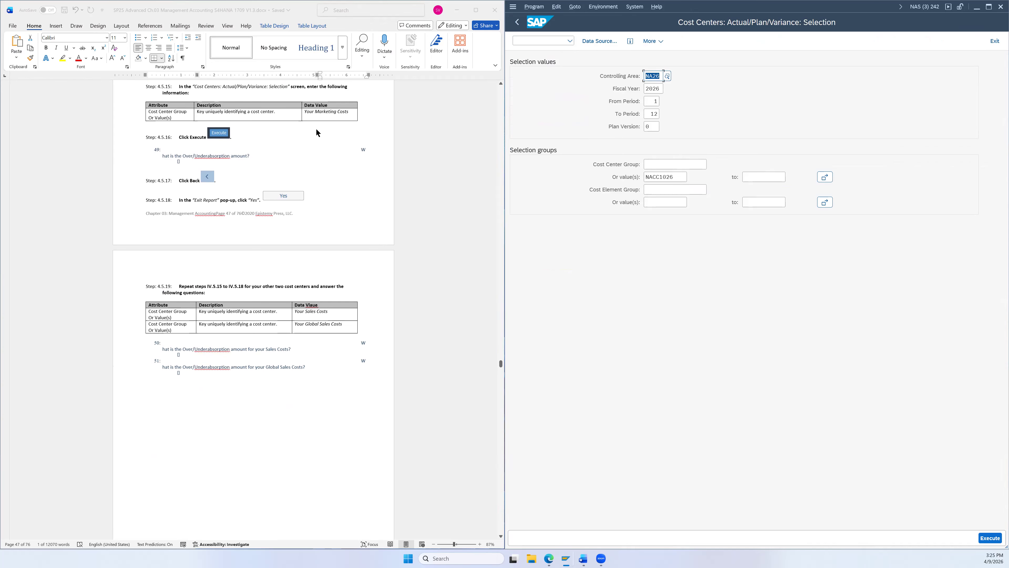
- Look up the Marketing Costs cost center NAMK1026 as the selection value and execute the Actual/Plan/Variance report
{"action": "left_click", "coordinate": [683, 178]}
{"action": "left_click", "coordinate": [691, 179]}
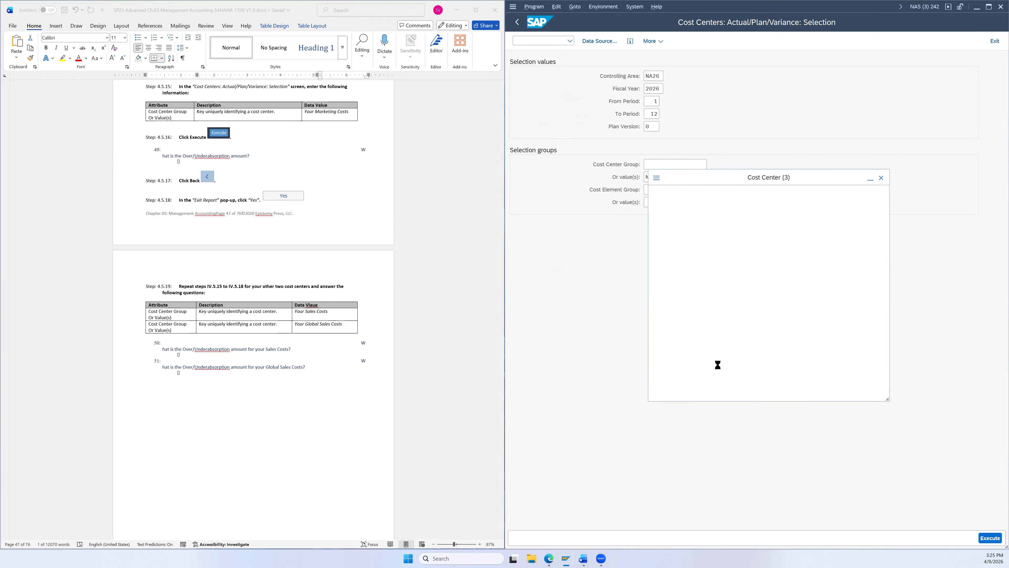
{"action": "left_click", "coordinate": [775, 391]}
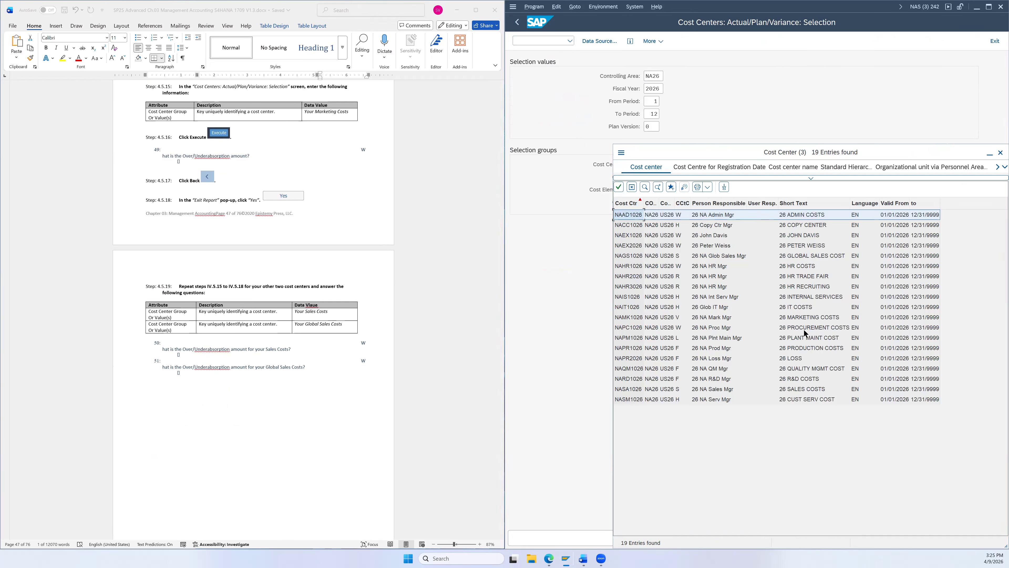
{"action": "left_click", "coordinate": [795, 316]}
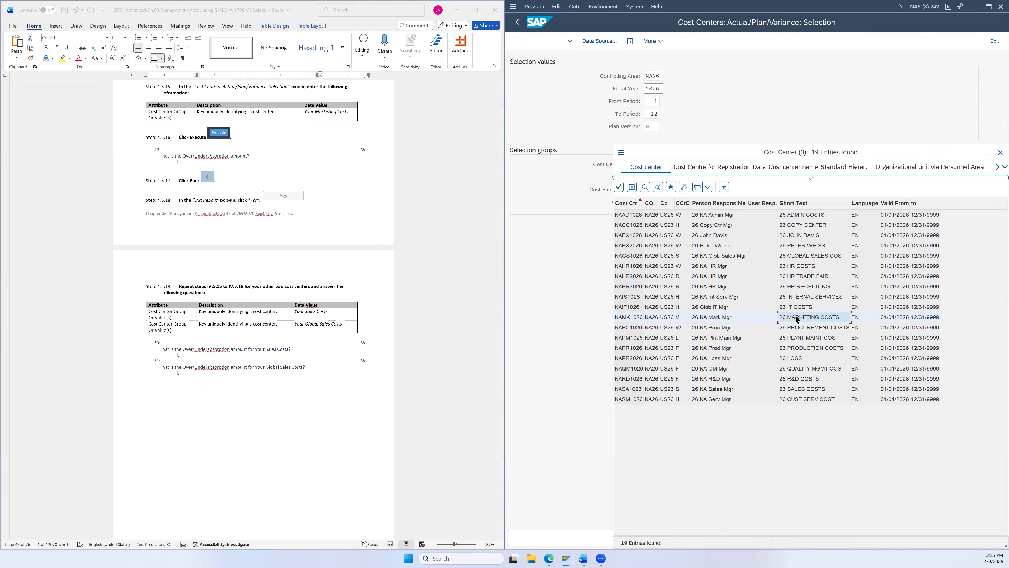
{"action": "double_click", "coordinate": [795, 317]}
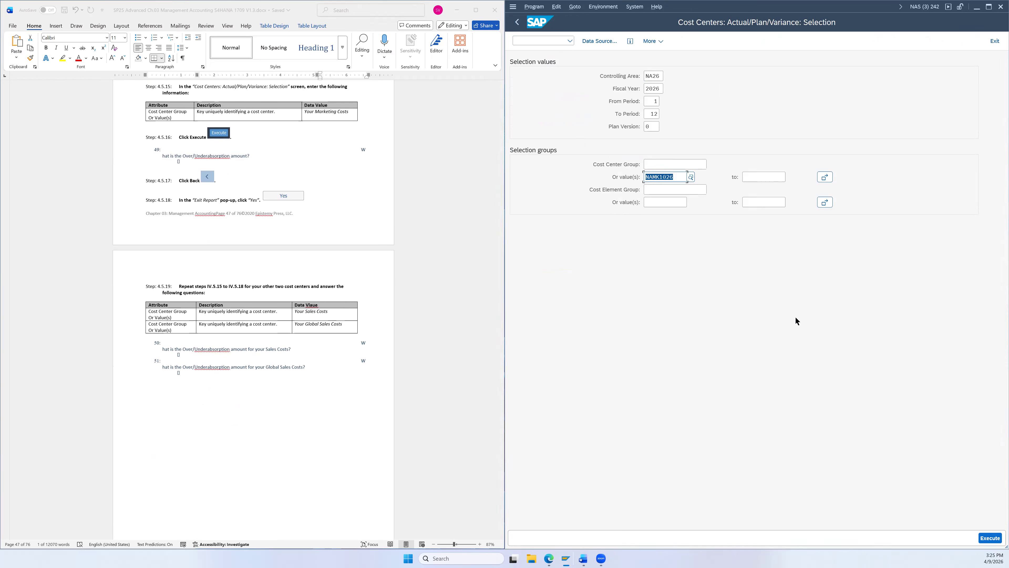
{"action": "left_click", "coordinate": [991, 538]}
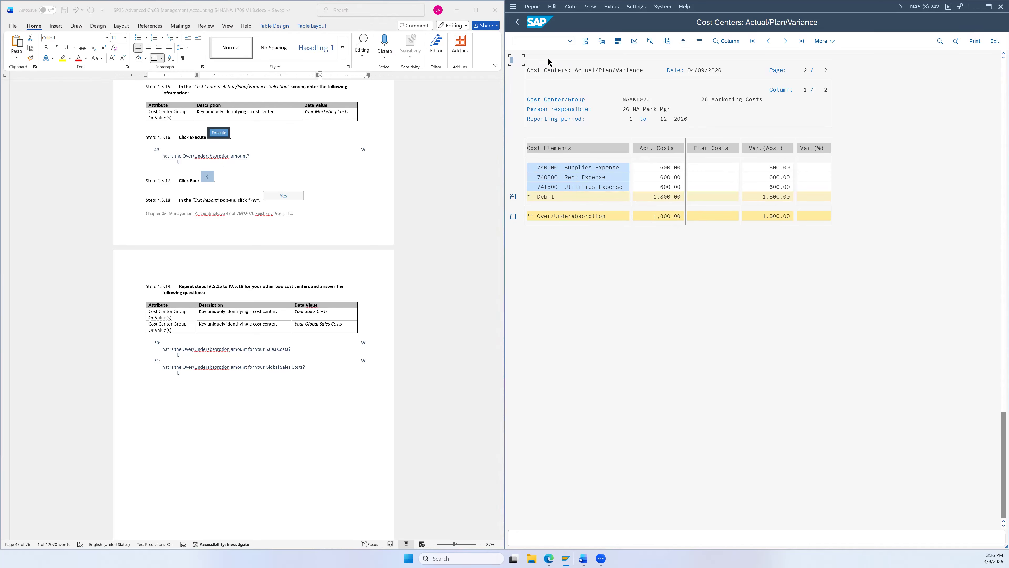
- Exit the Marketing Costs report to the selection screen and check the instructions for the Sales Costs and Global Sales Costs cost centers
{"action": "left_click", "coordinate": [518, 22]}
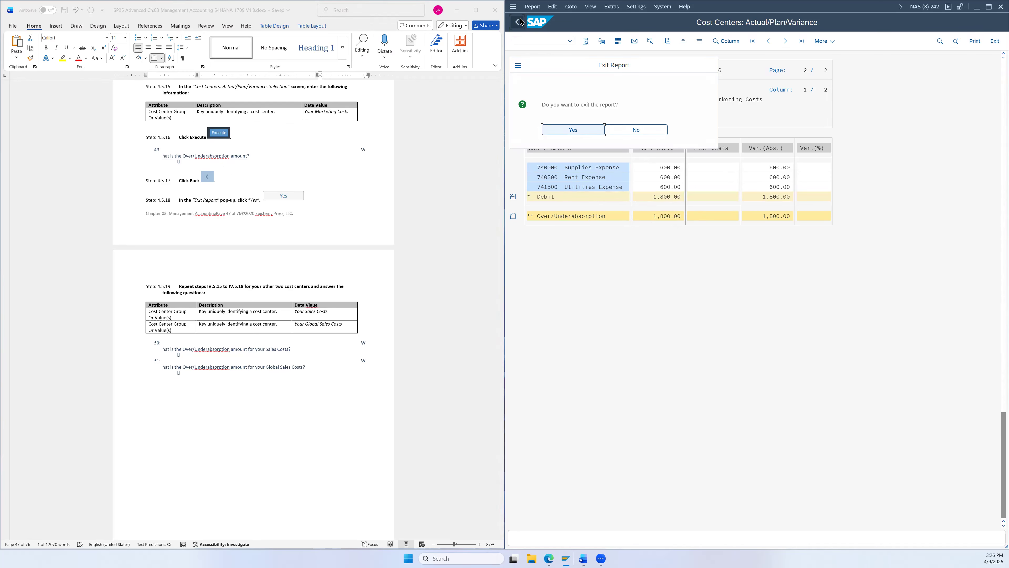
{"action": "scroll", "coordinate": [439, 211], "scroll_direction": "down", "scroll_amount": 3}
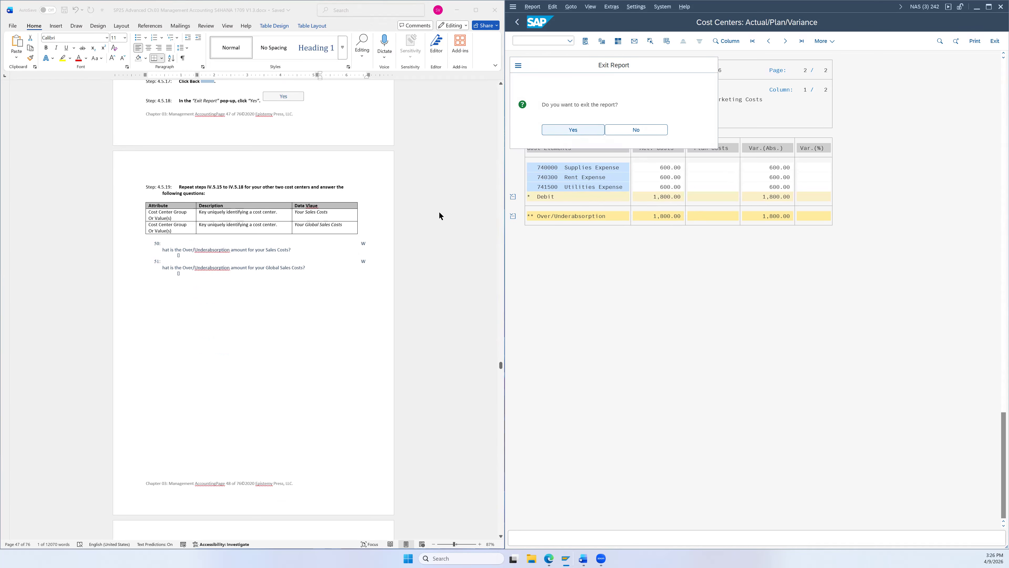
{"action": "key", "text": "Return"}
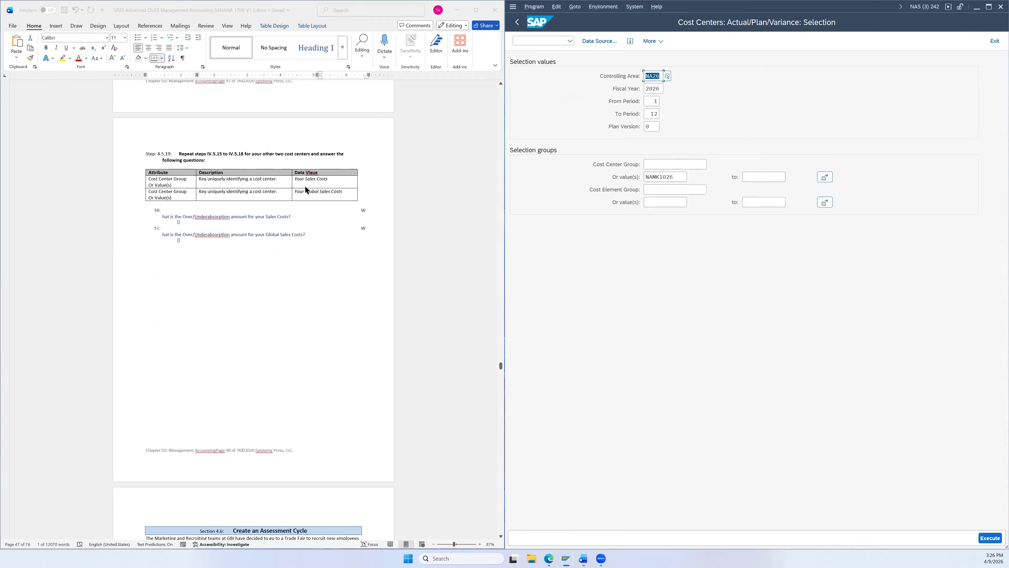
- Run the Actual/Plan/Variance report for the Sales Costs cost center NASA1026 and exit back to the selection screen
{"action": "left_click", "coordinate": [677, 176]}
{"action": "left_click", "coordinate": [693, 177]}
{"action": "left_click", "coordinate": [779, 390]}
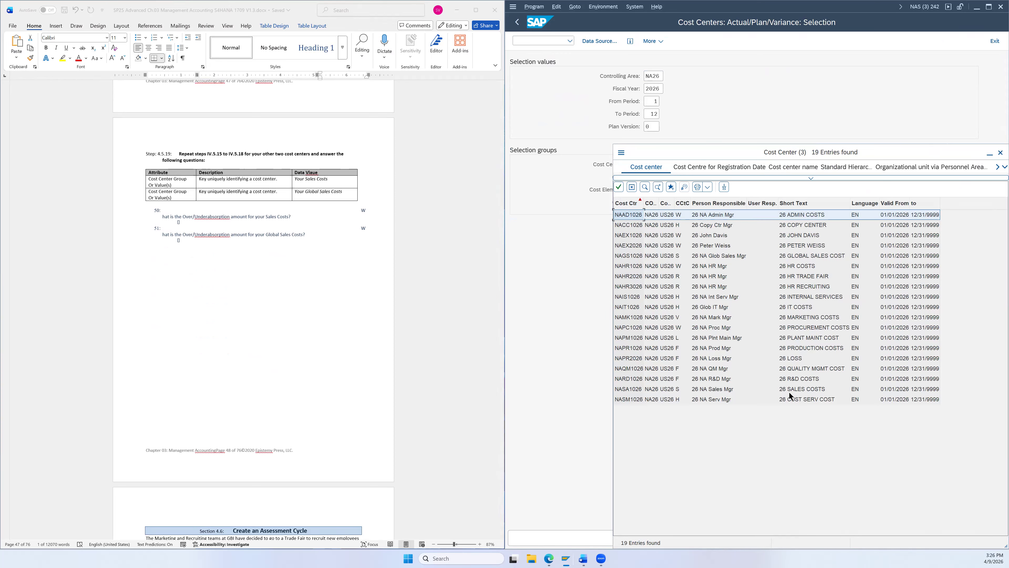
{"action": "left_click", "coordinate": [811, 390]}
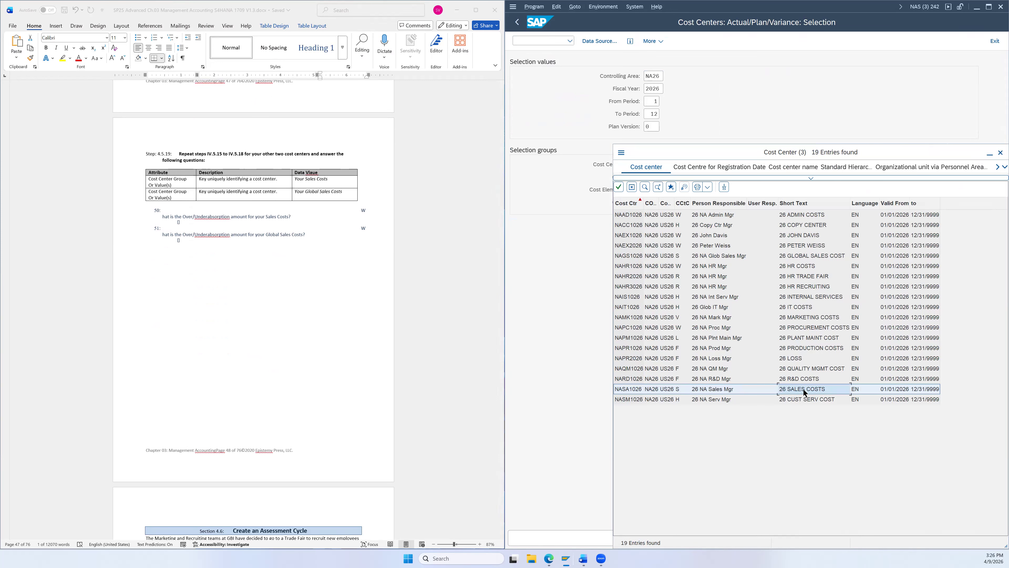
{"action": "double_click", "coordinate": [805, 391]}
{"action": "left_click", "coordinate": [990, 537]}
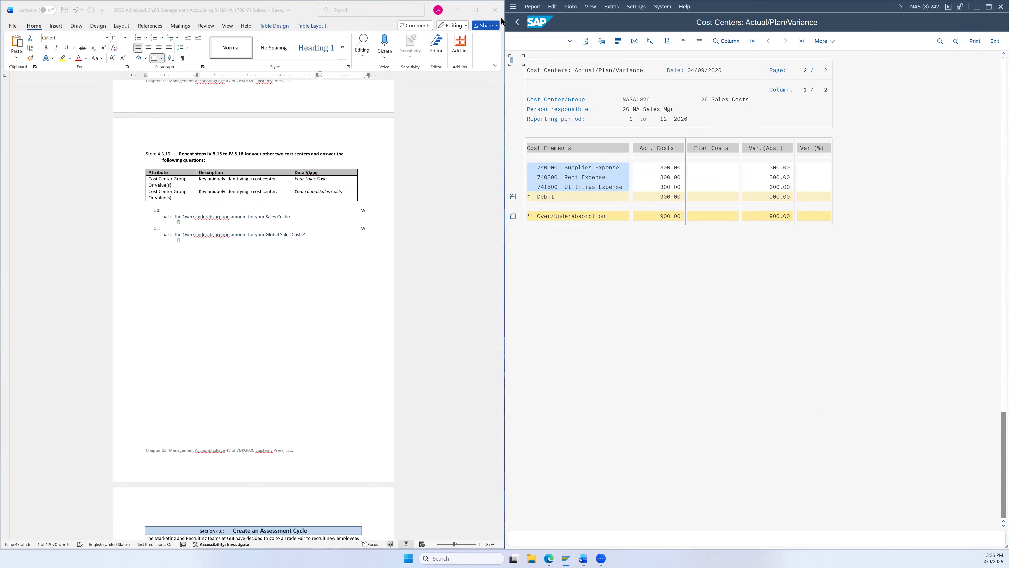
{"action": "left_click", "coordinate": [517, 22]}
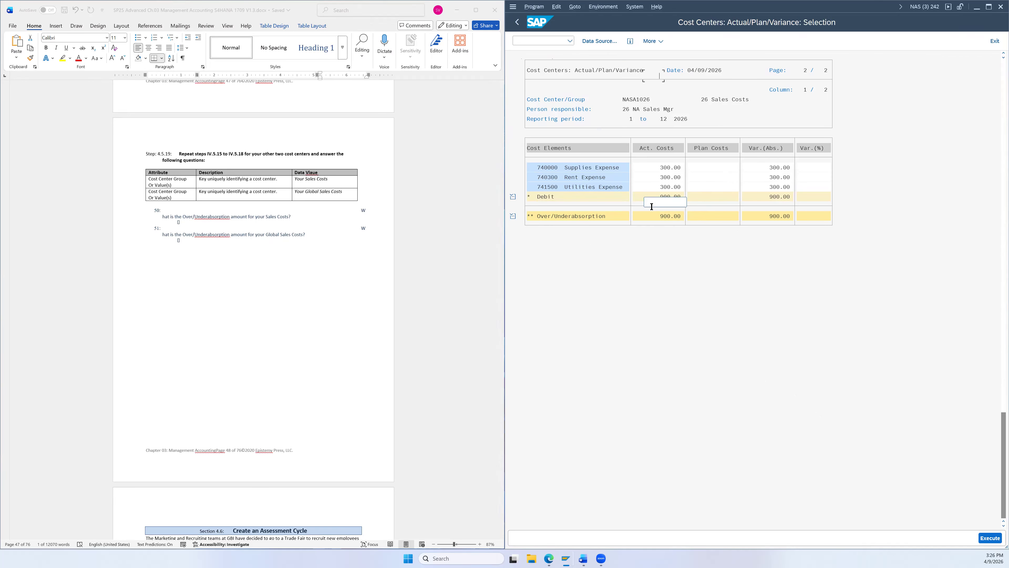
- Look up the Global Sales Cost cost center NAGS1026 as the selection value and execute the Actual/Plan/Variance report
{"action": "left_click", "coordinate": [674, 175]}
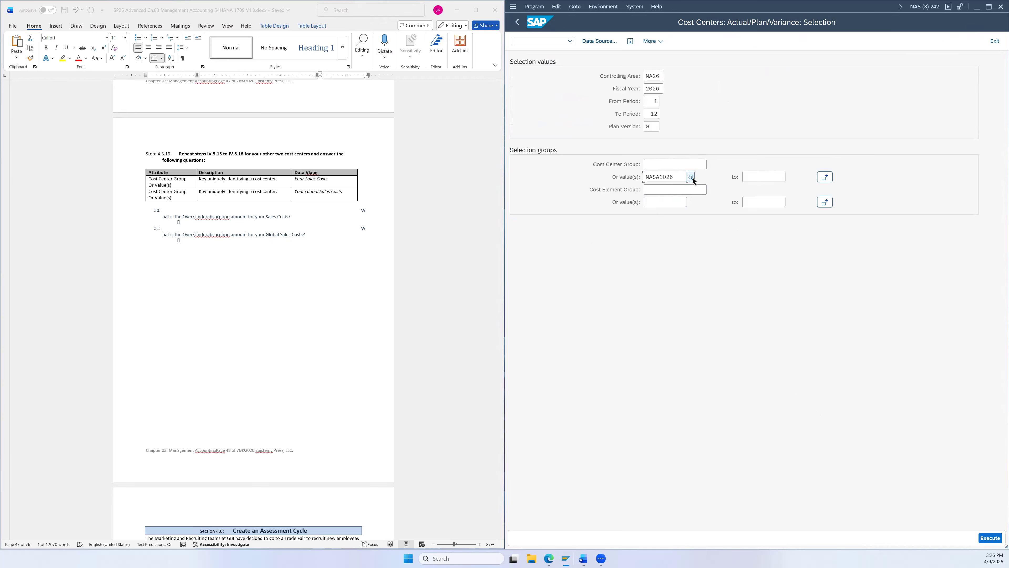
{"action": "left_click", "coordinate": [693, 179]}
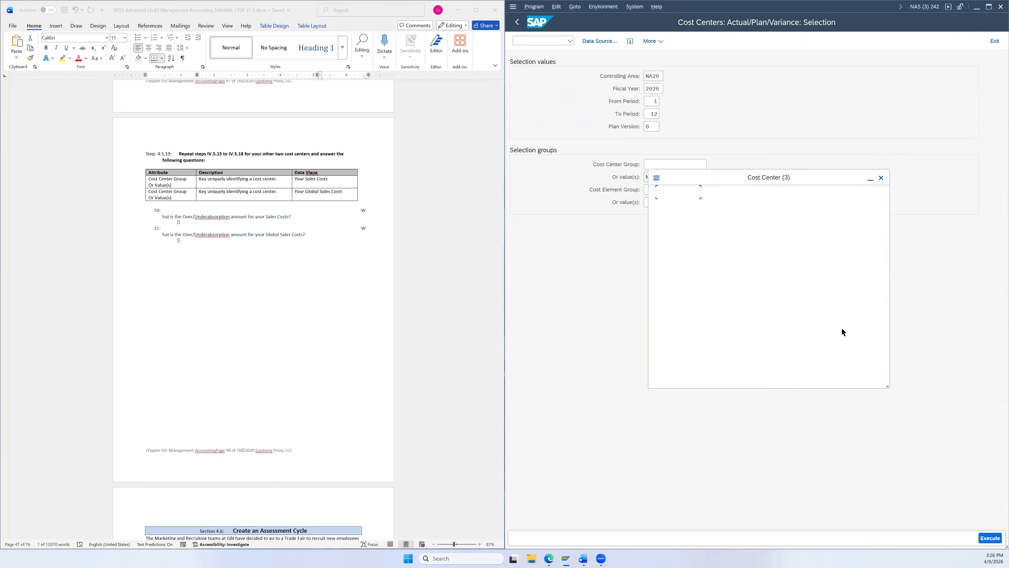
{"action": "left_click", "coordinate": [771, 392]}
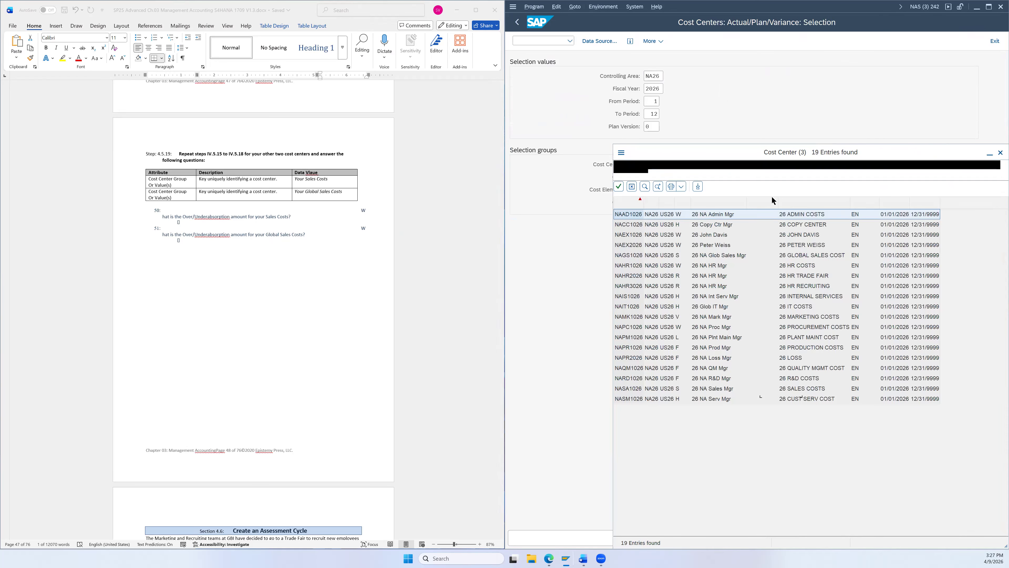
{"action": "left_click", "coordinate": [800, 256]}
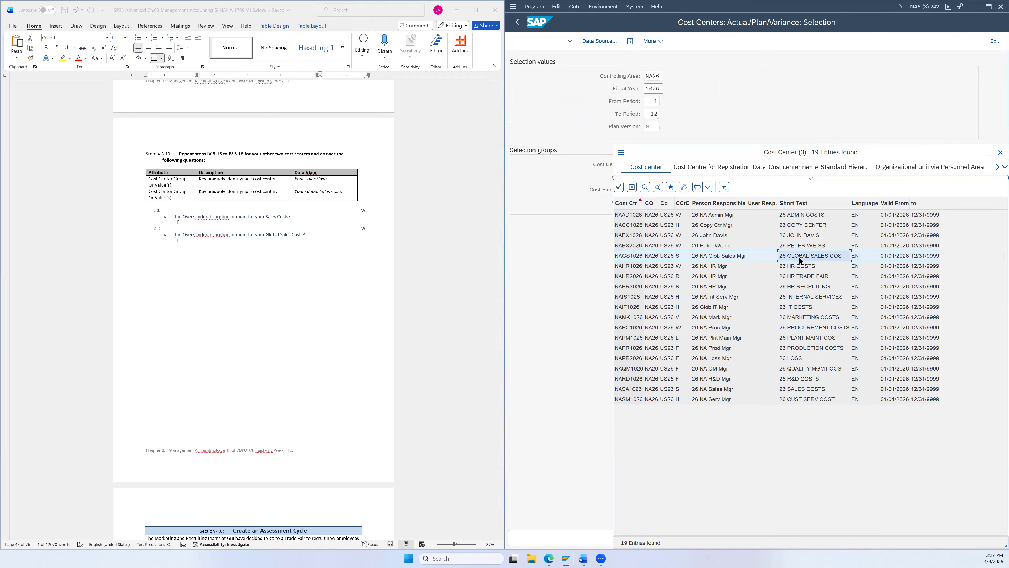
{"action": "double_click", "coordinate": [803, 257]}
{"action": "key", "text": "F8"}
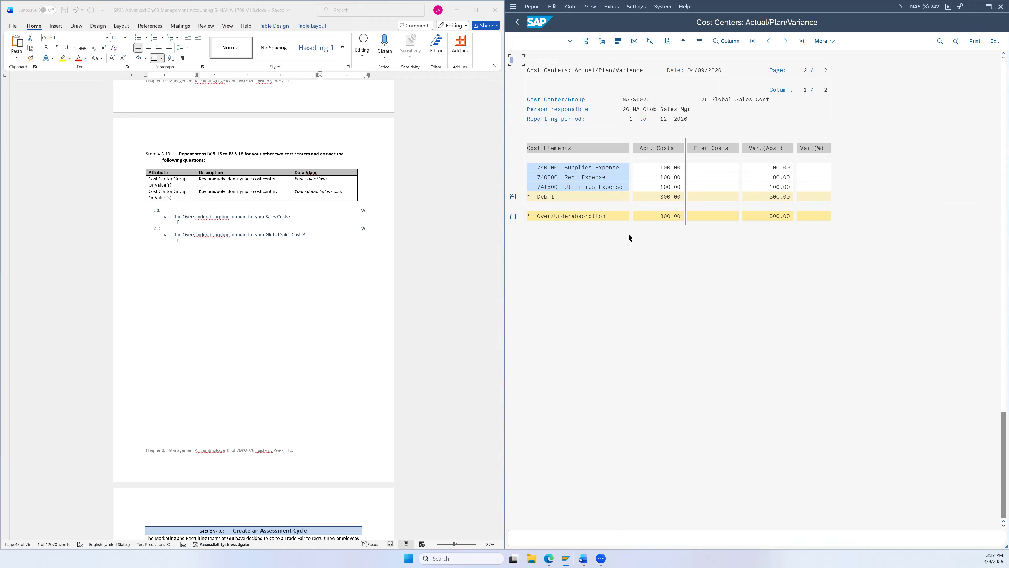
- Open a new SAP GUI window, close the report session and place the new window beside the instructions for section 4.6
{"action": "scroll", "coordinate": [440, 291], "scroll_direction": "down", "scroll_amount": 3}
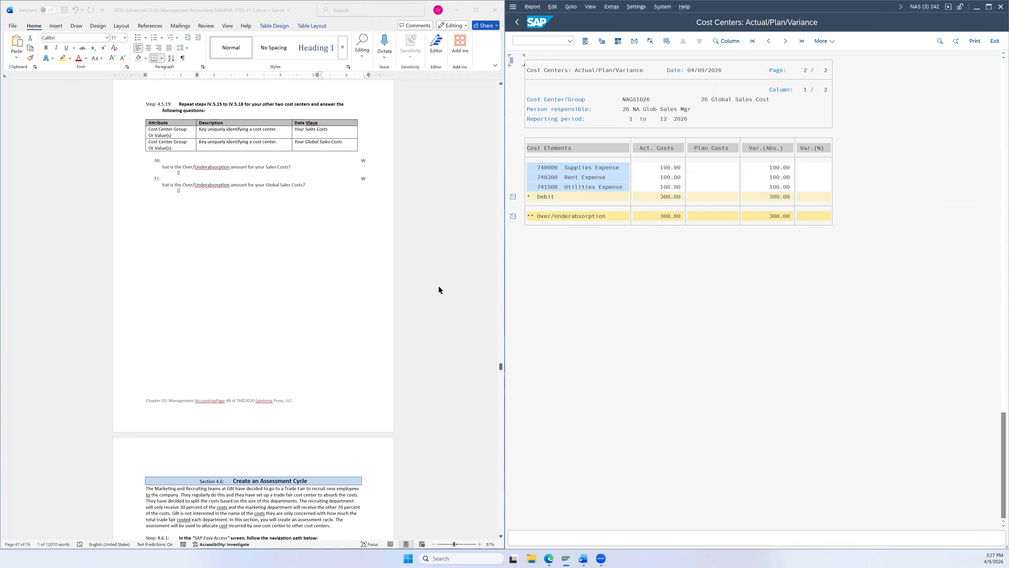
{"action": "scroll", "coordinate": [439, 287], "scroll_direction": "down", "scroll_amount": 5}
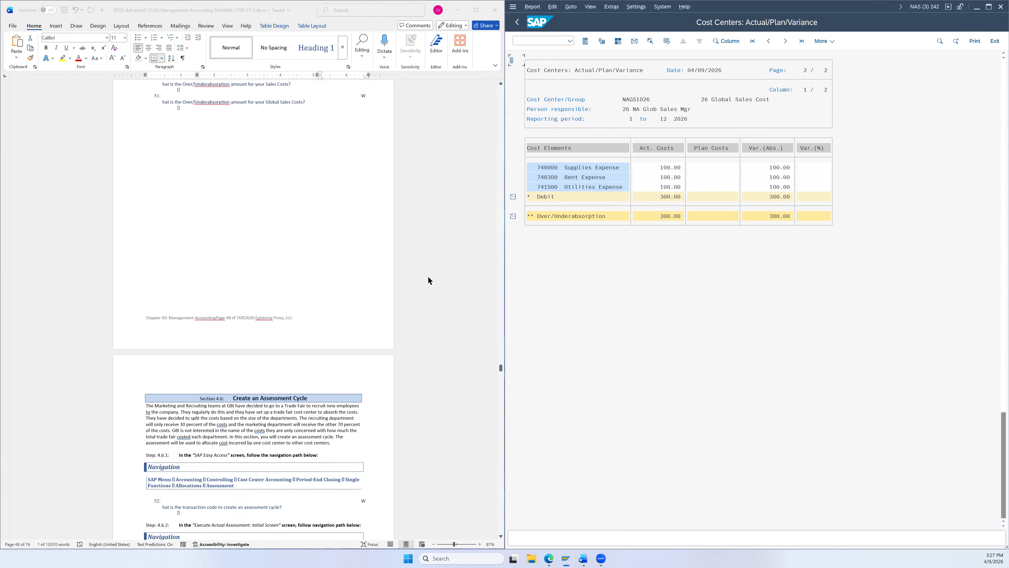
{"action": "left_click", "coordinate": [513, 6]}
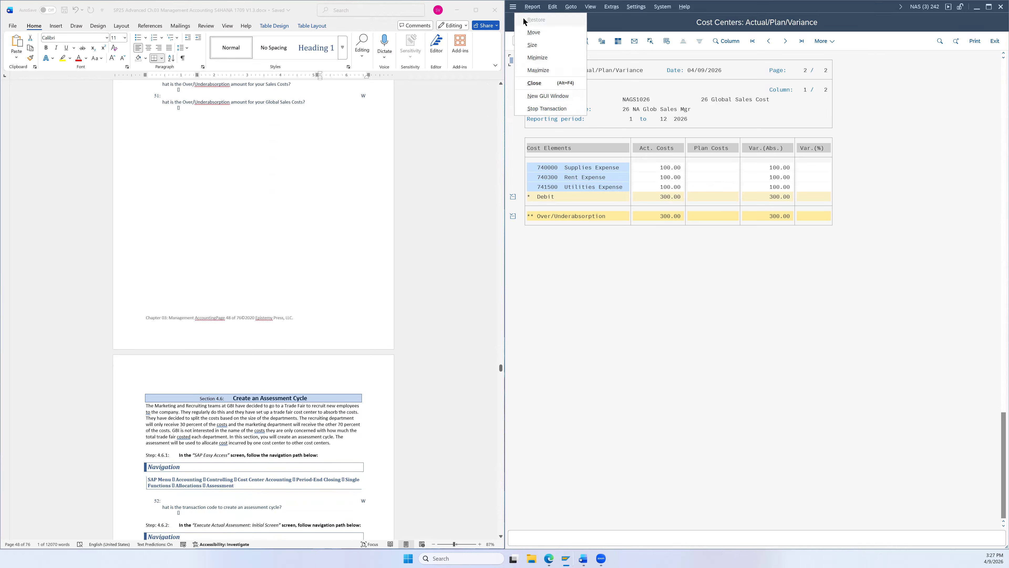
{"action": "left_click", "coordinate": [550, 96]}
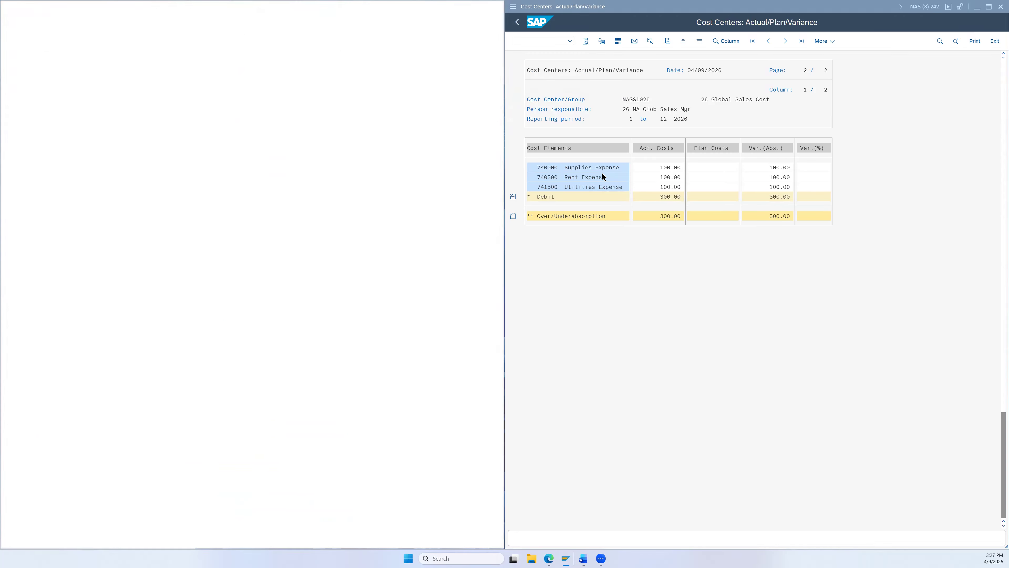
{"action": "left_click", "coordinate": [1000, 6]}
{"action": "left_click", "coordinate": [189, 242]}
{"action": "key", "text": "super+Right"}
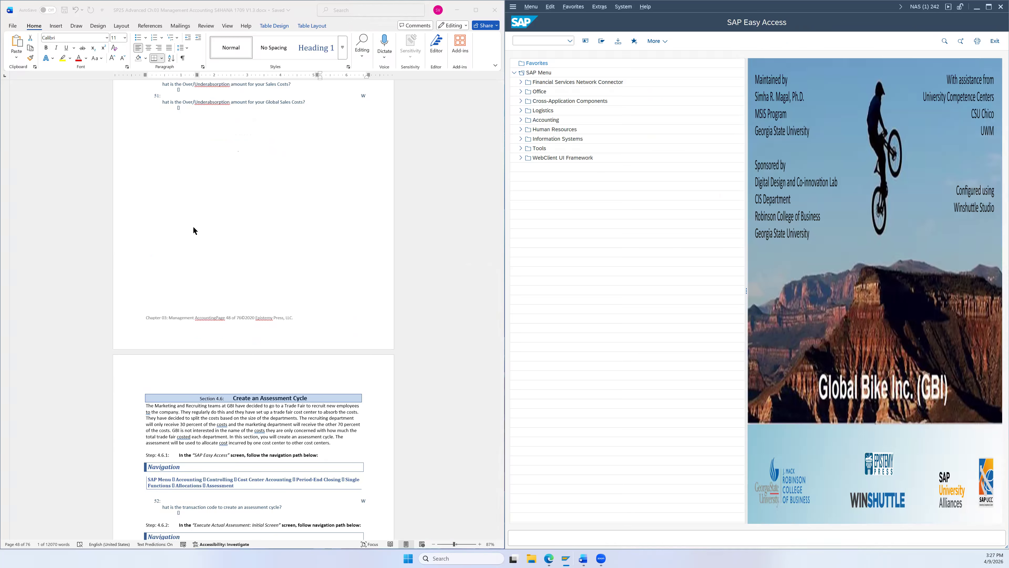
- Open transaction KSU5 - Assessment under Accounting > Controlling > Cost Center Accounting > Period-End Closing > Single Functions > Allocations
{"action": "scroll", "coordinate": [267, 416], "scroll_direction": "down", "scroll_amount": 5}
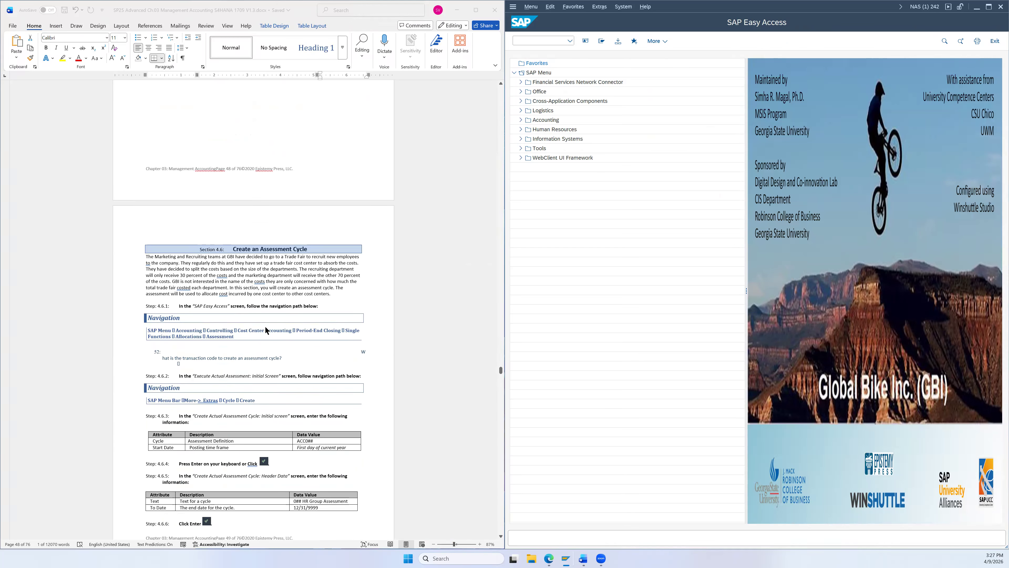
{"action": "scroll", "coordinate": [265, 274], "scroll_direction": "down", "scroll_amount": 3}
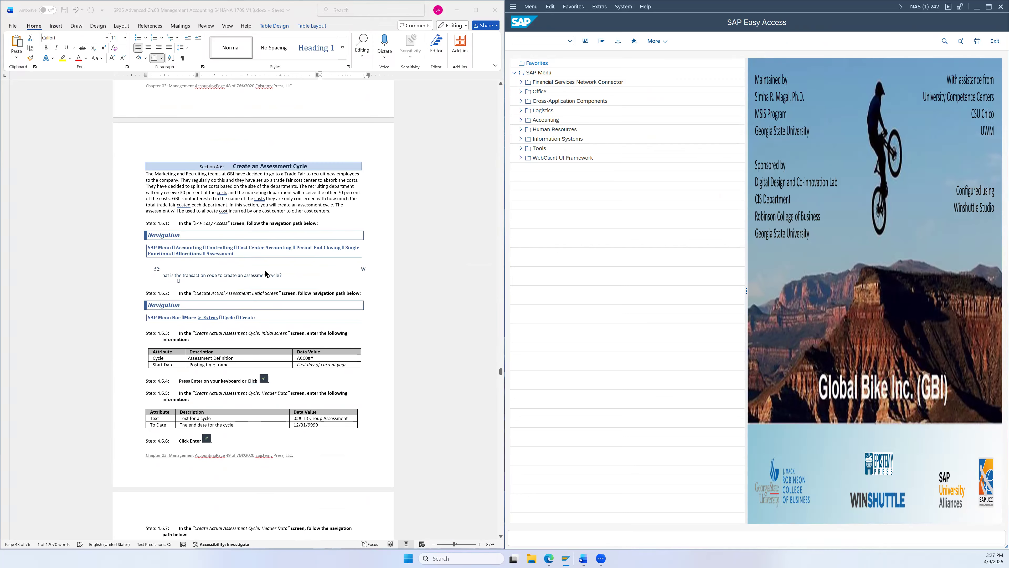
{"action": "left_click", "coordinate": [521, 120]}
{"action": "left_click", "coordinate": [521, 120]}
{"action": "left_click", "coordinate": [528, 149]}
{"action": "left_click", "coordinate": [533, 167]}
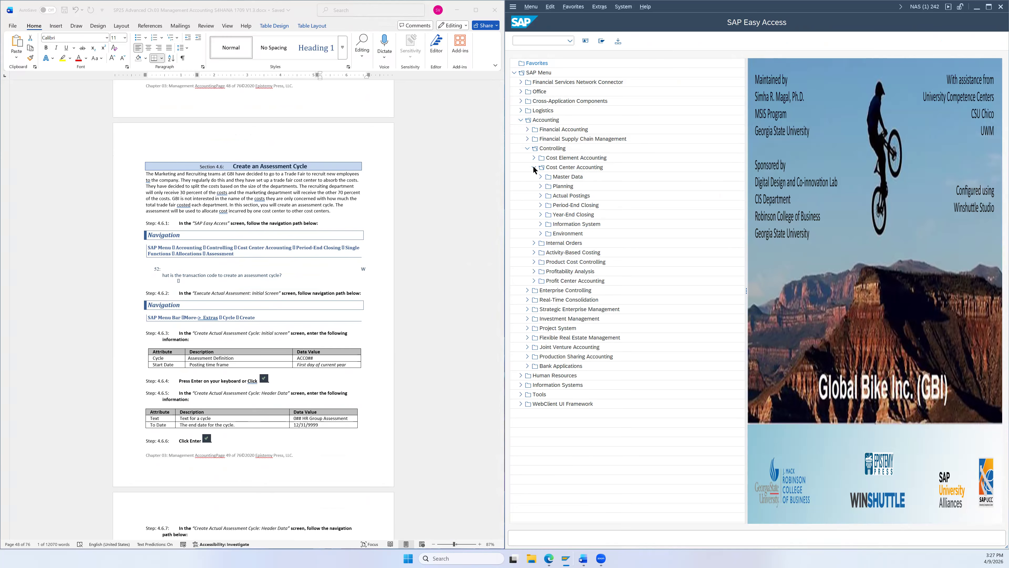
{"action": "left_click", "coordinate": [541, 206]}
{"action": "left_click", "coordinate": [545, 223]}
{"action": "left_click", "coordinate": [552, 253]}
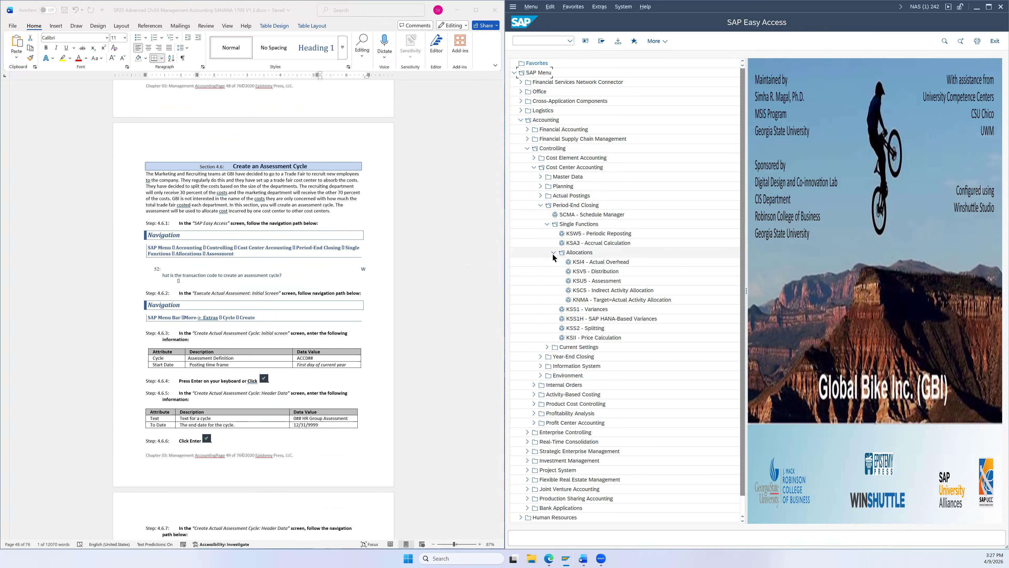
{"action": "left_click", "coordinate": [620, 281]}
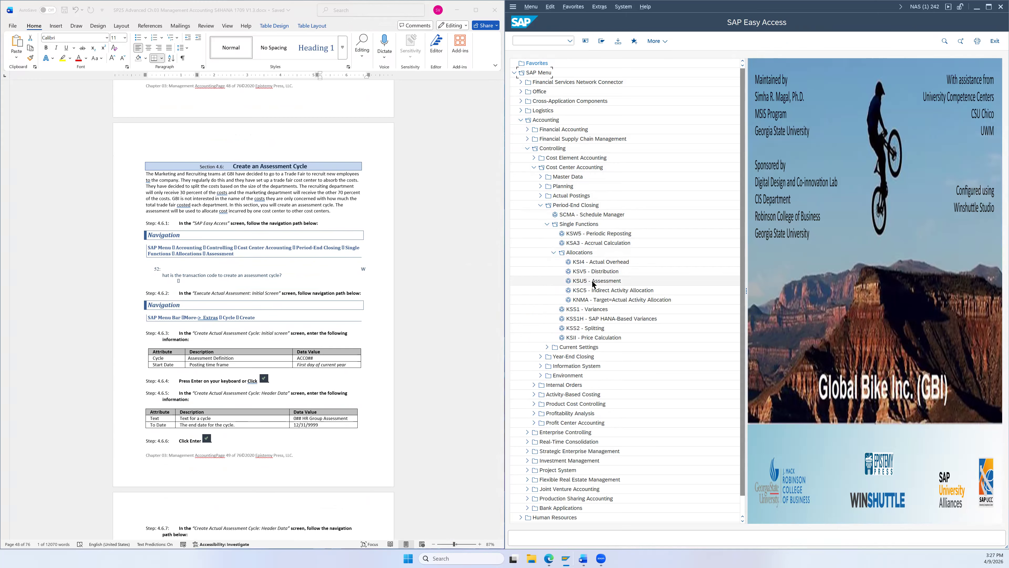
{"action": "double_click", "coordinate": [616, 282]}
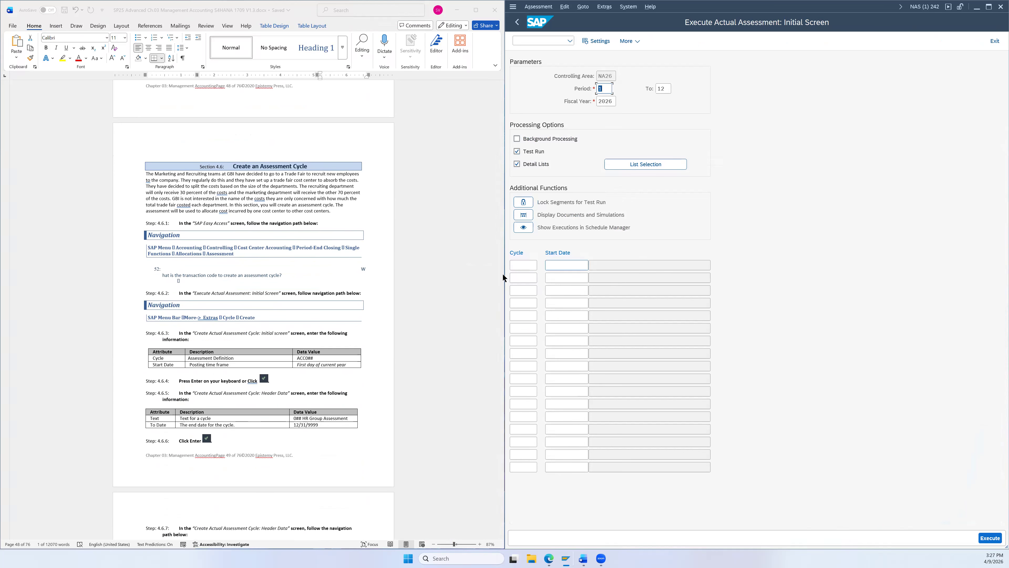
- Read the assessment cycle instructions and start creating a new actual assessment cycle from the Execute Actual Assessment screen
{"action": "scroll", "coordinate": [351, 251], "scroll_direction": "down", "scroll_amount": 2}
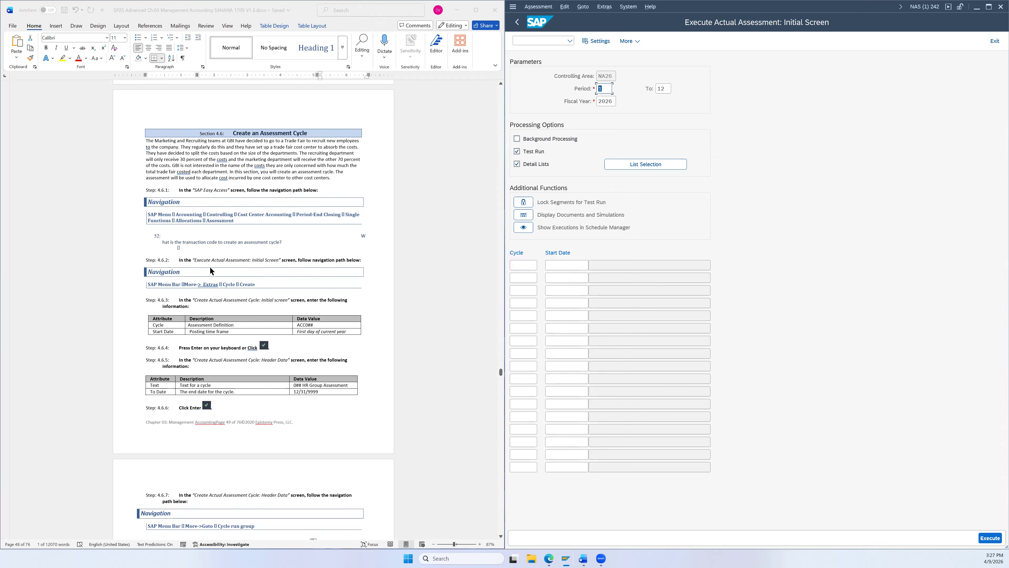
{"action": "scroll", "coordinate": [283, 264], "scroll_direction": "down", "scroll_amount": 1}
{"action": "scroll", "coordinate": [283, 264], "scroll_direction": "down", "scroll_amount": 6}
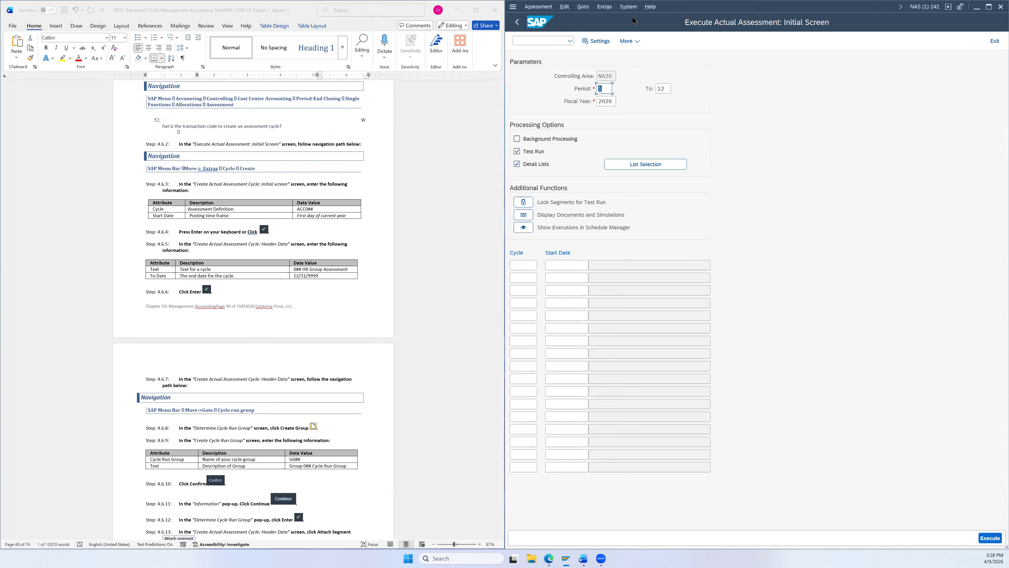
{"action": "left_click", "coordinate": [605, 7]}
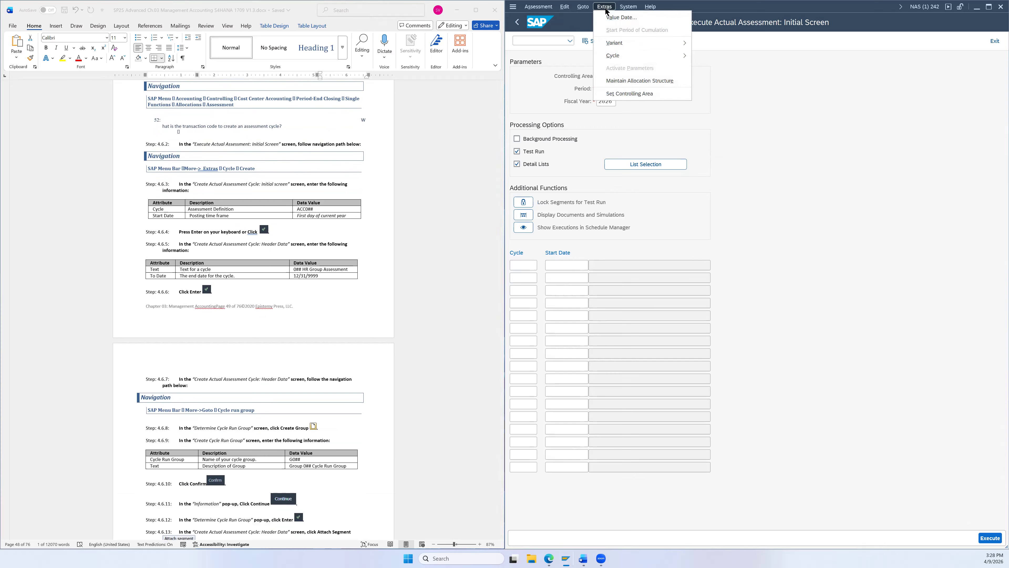
{"action": "mouse_move", "coordinate": [613, 58]}
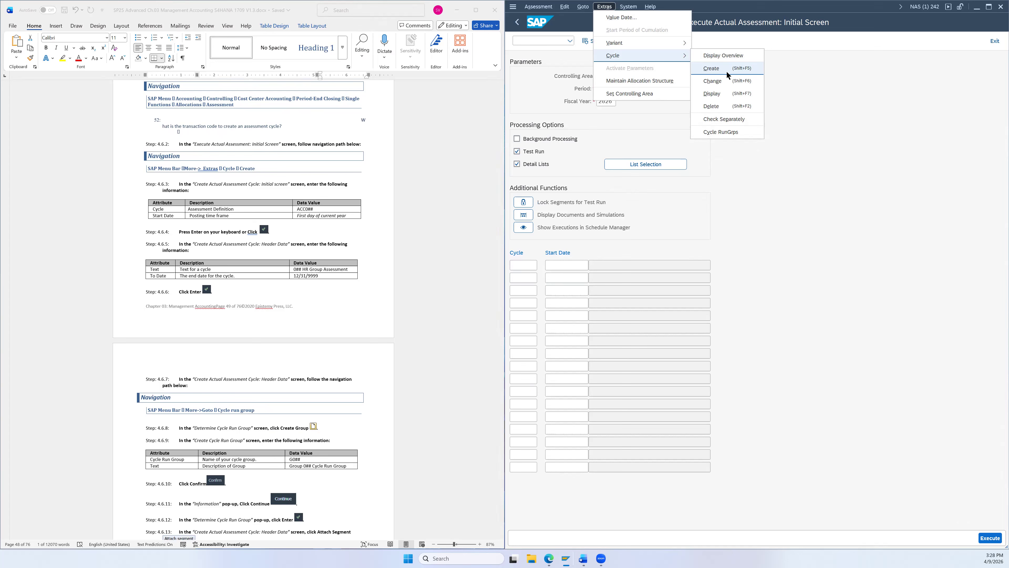
{"action": "left_click", "coordinate": [714, 69]}
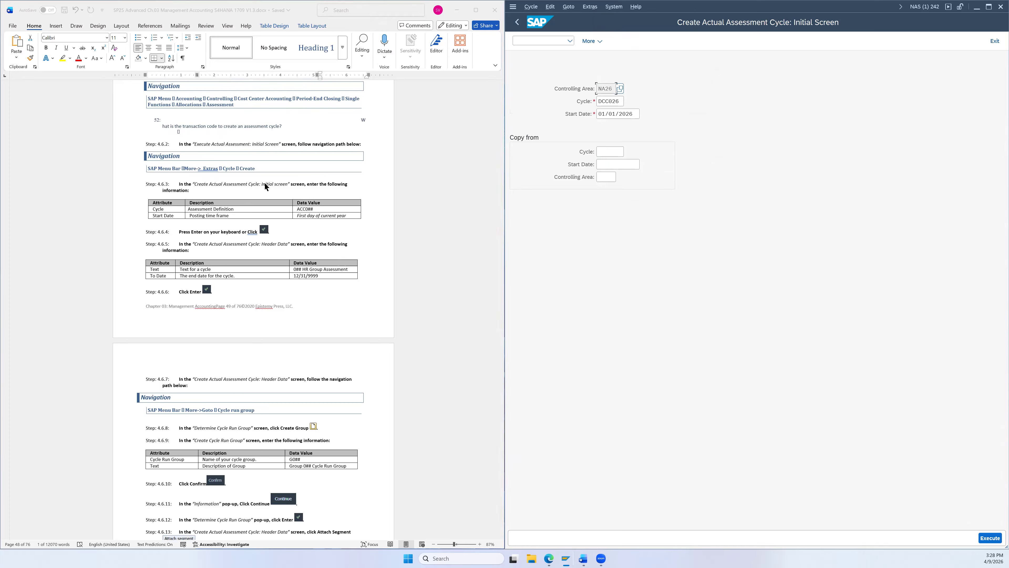
- Name the new assessment cycle ACC026 and proceed to its header data
{"action": "double_click", "coordinate": [301, 209]}
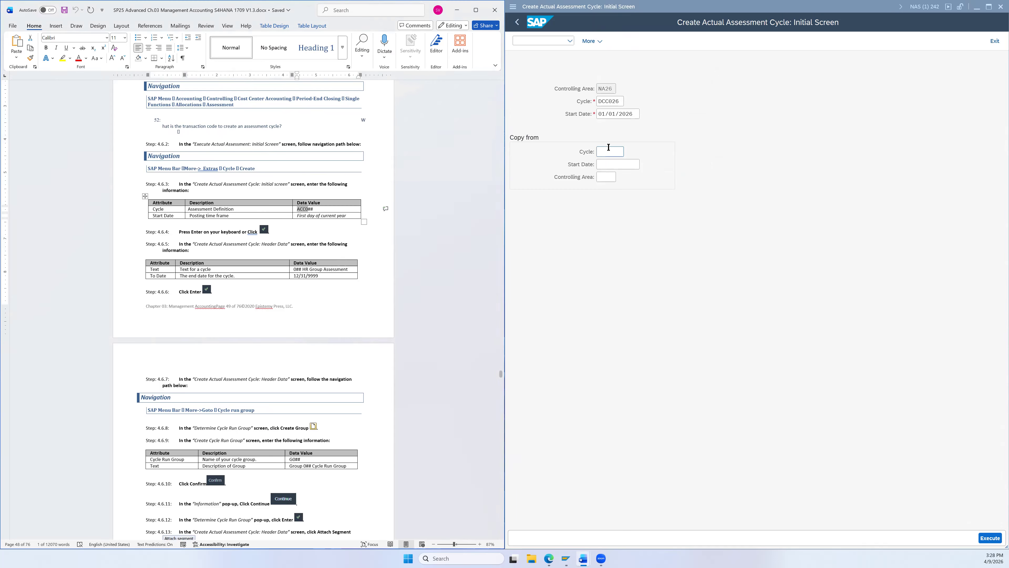
{"action": "left_click", "coordinate": [605, 102]}
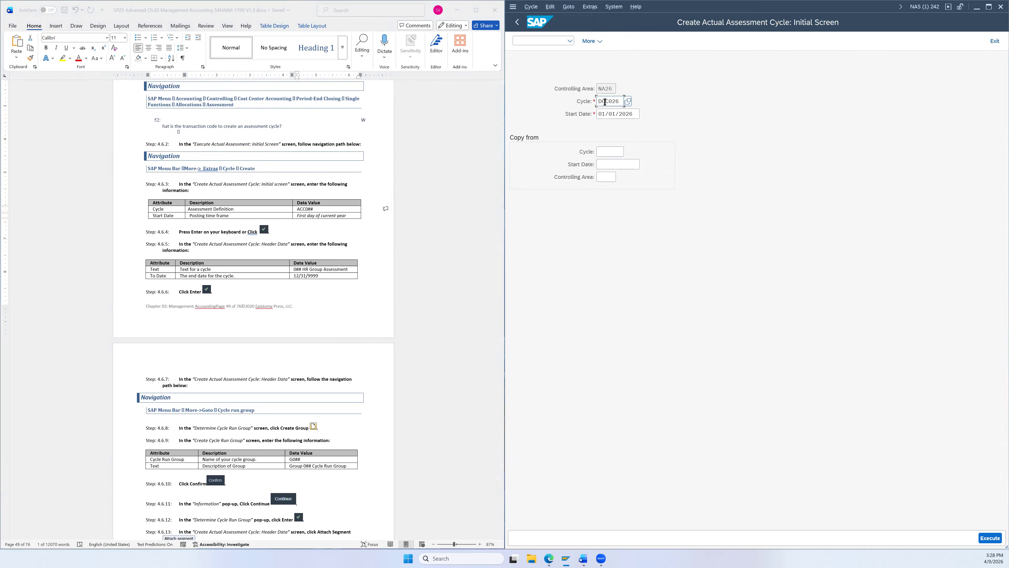
{"action": "double_click", "coordinate": [604, 102]}
{"action": "type", "text": "ACC026"}
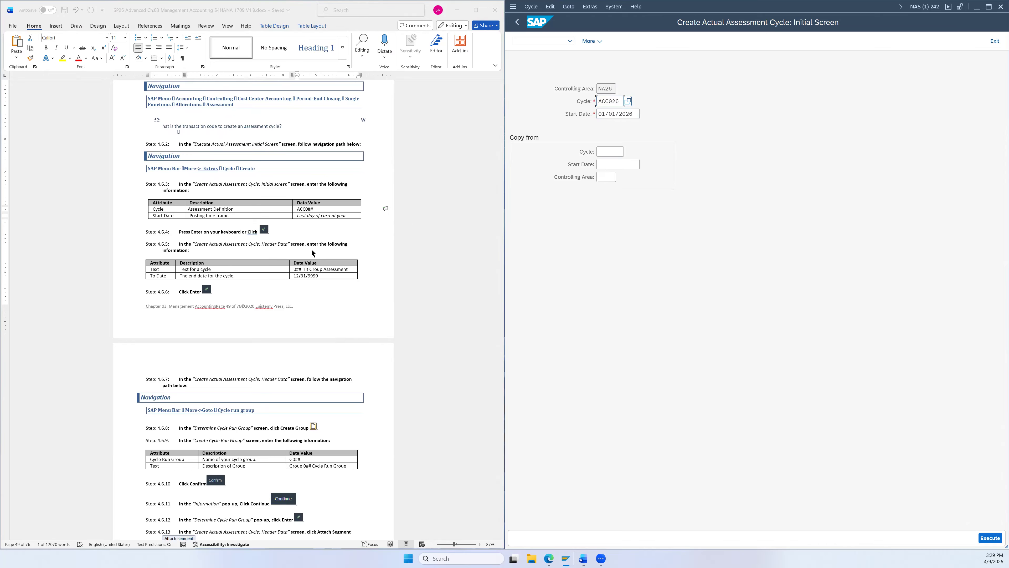
{"action": "key", "text": "Return"}
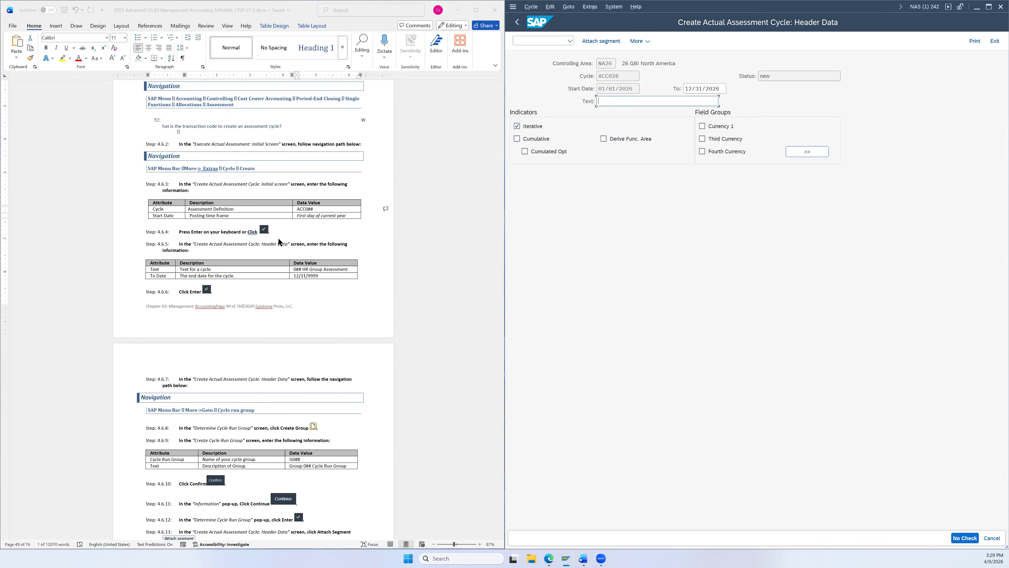
- Enter 026 HR Group Assessment as the cycle's header text, adapting the wording copied from the instructions
{"action": "scroll", "coordinate": [286, 237], "scroll_direction": "down", "scroll_amount": 3}
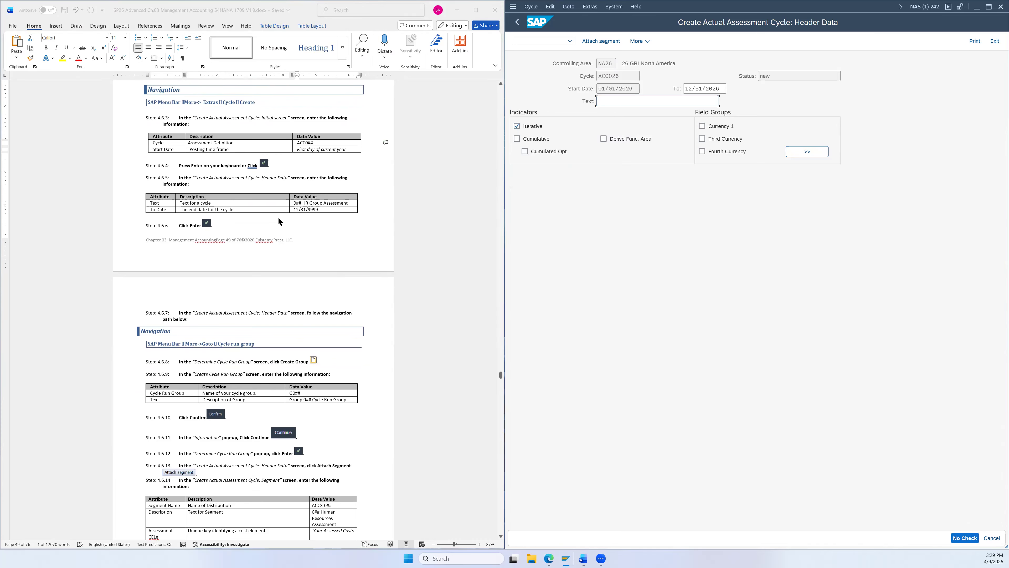
{"action": "left_click_drag", "start_coordinate": [350, 204], "coordinate": [294, 203]}
{"action": "key", "text": "ctrl+c"}
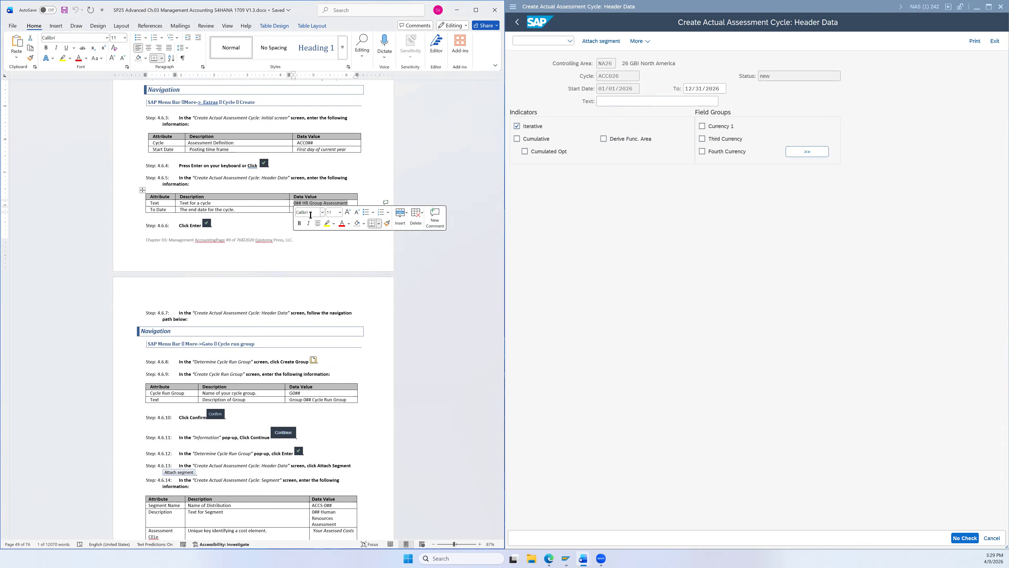
{"action": "left_click", "coordinate": [626, 99]}
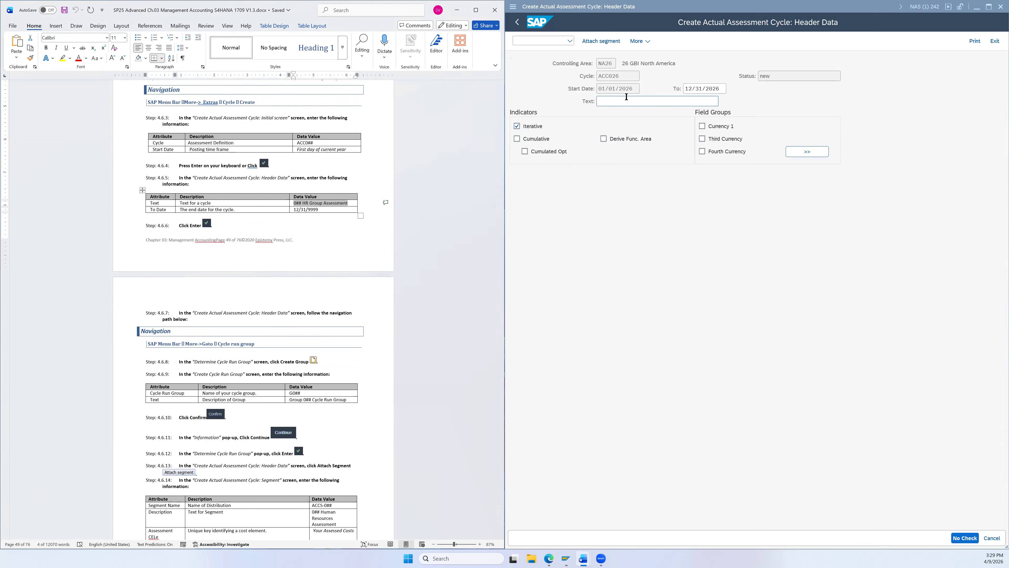
{"action": "key", "text": "ctrl+v"}
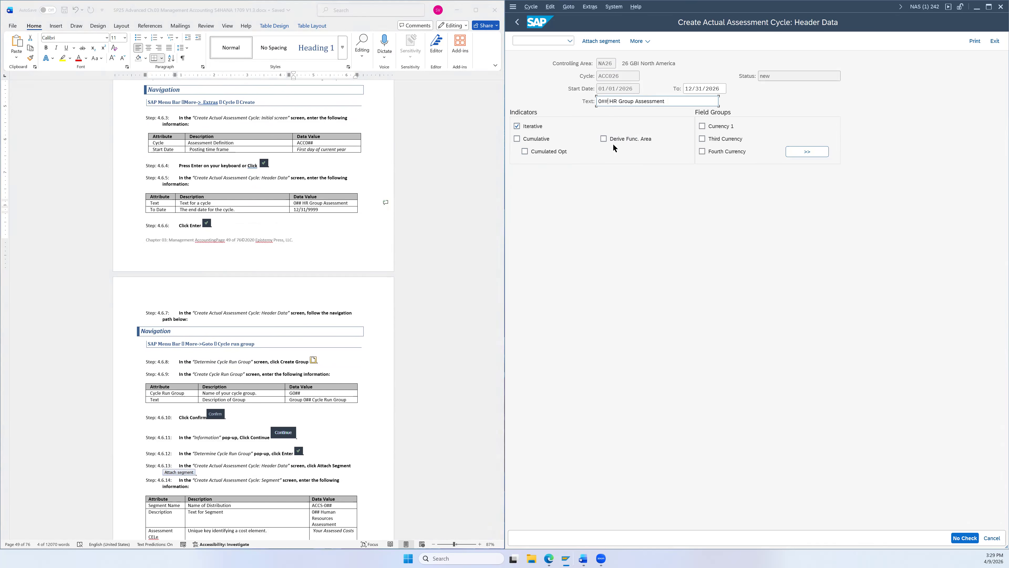
{"action": "key", "text": "BackSpace"}
{"action": "key", "text": "BackSpace"}
{"action": "type", "text": "26"}
- Set the cycle's end date to 12/31/9999 and confirm the header data
{"action": "left_click", "coordinate": [705, 85]}
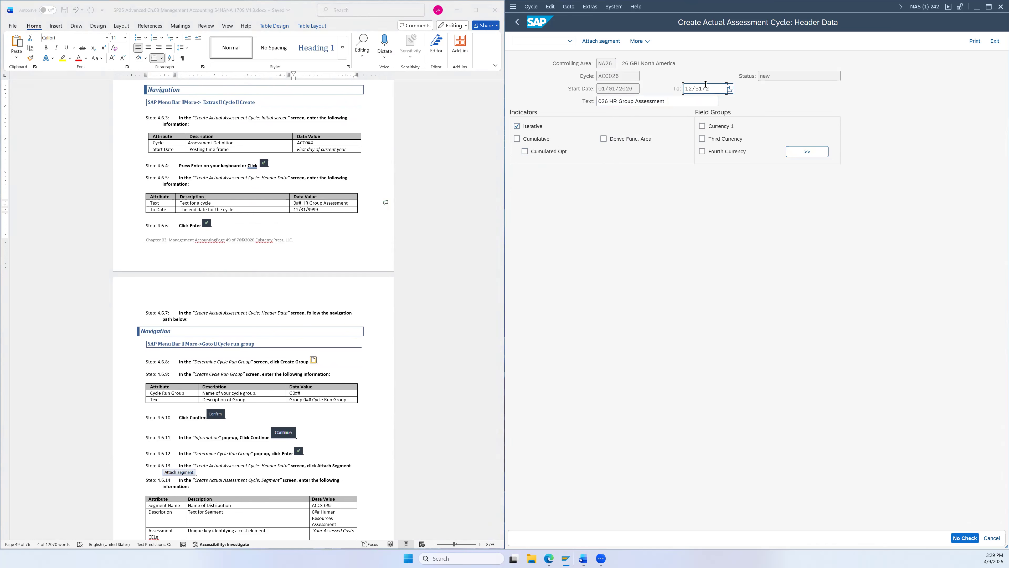
{"action": "type", "text": "99"}
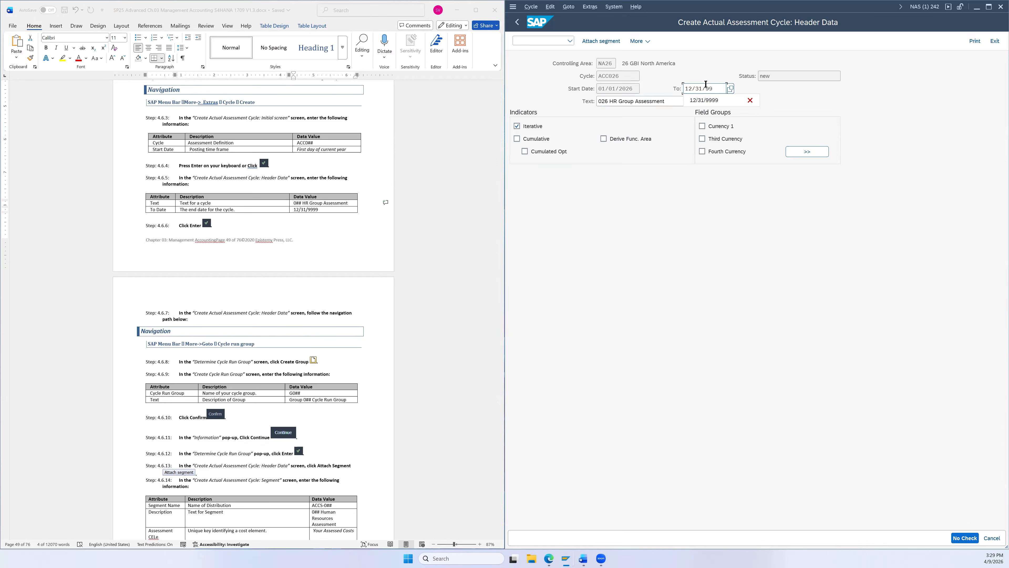
{"action": "type", "text": "99"}
{"action": "key", "text": "Return"}
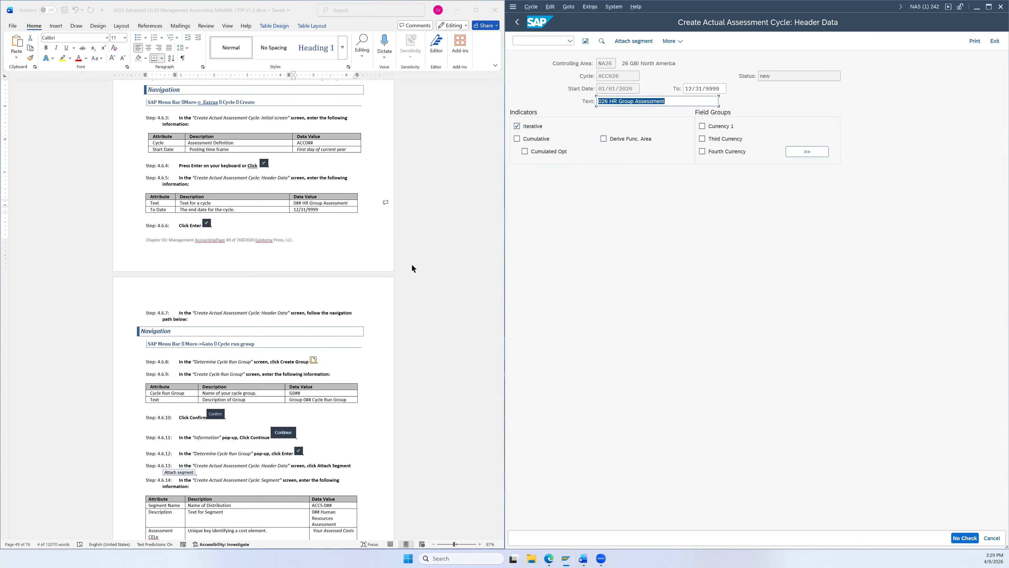
- Open the cycle run group assignment for the cycle and start creating a new run group
{"action": "scroll", "coordinate": [282, 276], "scroll_direction": "down", "scroll_amount": 3}
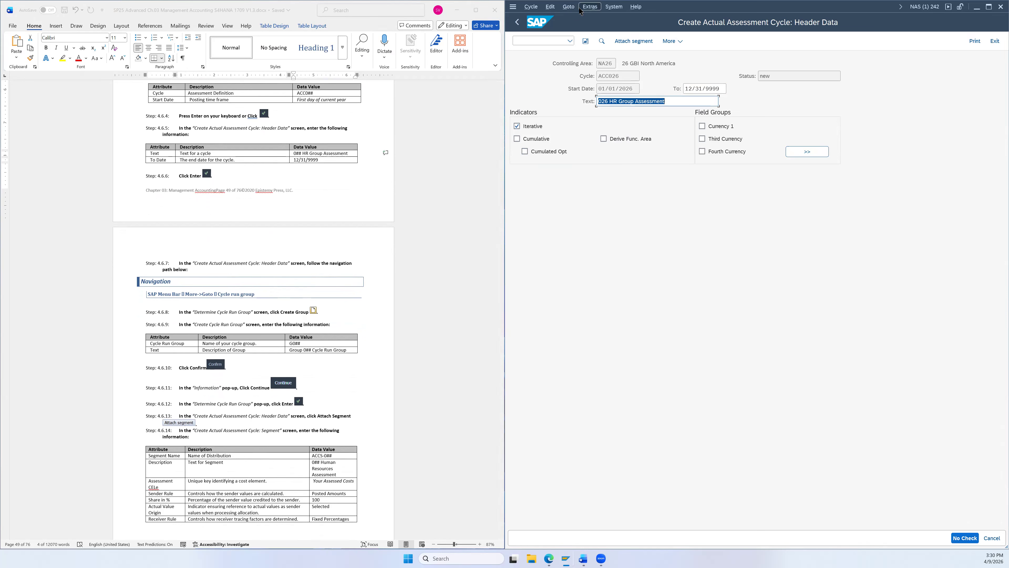
{"action": "left_click", "coordinate": [571, 8]}
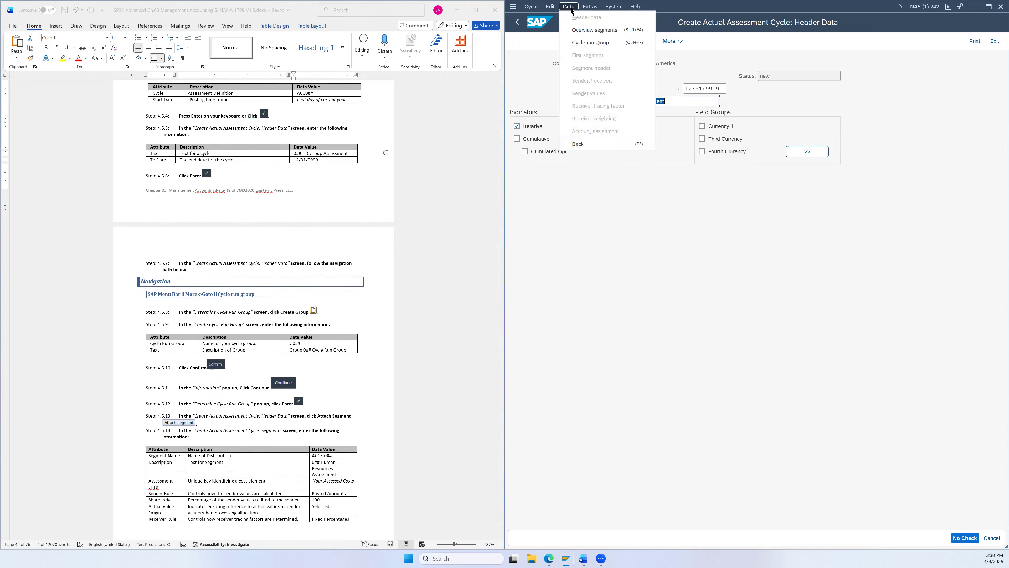
{"action": "left_click", "coordinate": [582, 44]}
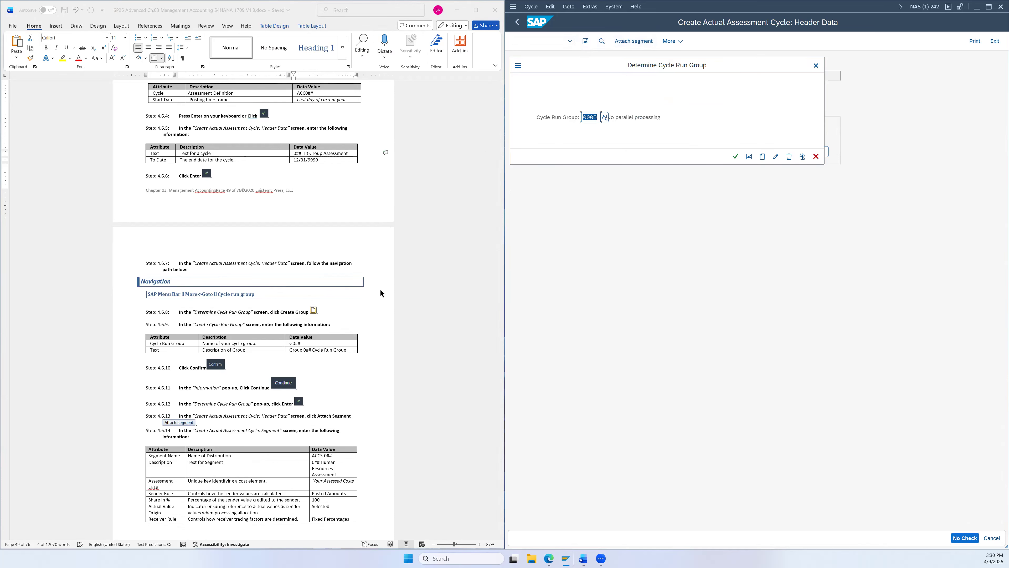
{"action": "scroll", "coordinate": [380, 290], "scroll_direction": "down", "scroll_amount": 3}
{"action": "scroll", "coordinate": [381, 288], "scroll_direction": "down", "scroll_amount": 2}
{"action": "scroll", "coordinate": [394, 296], "scroll_direction": "down", "scroll_amount": 3}
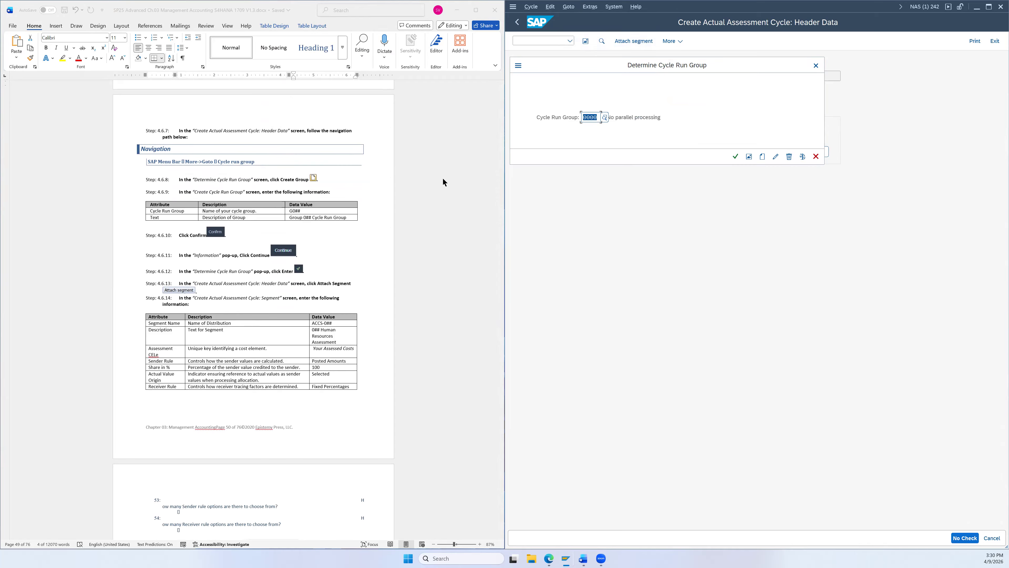
{"action": "left_click", "coordinate": [763, 156]}
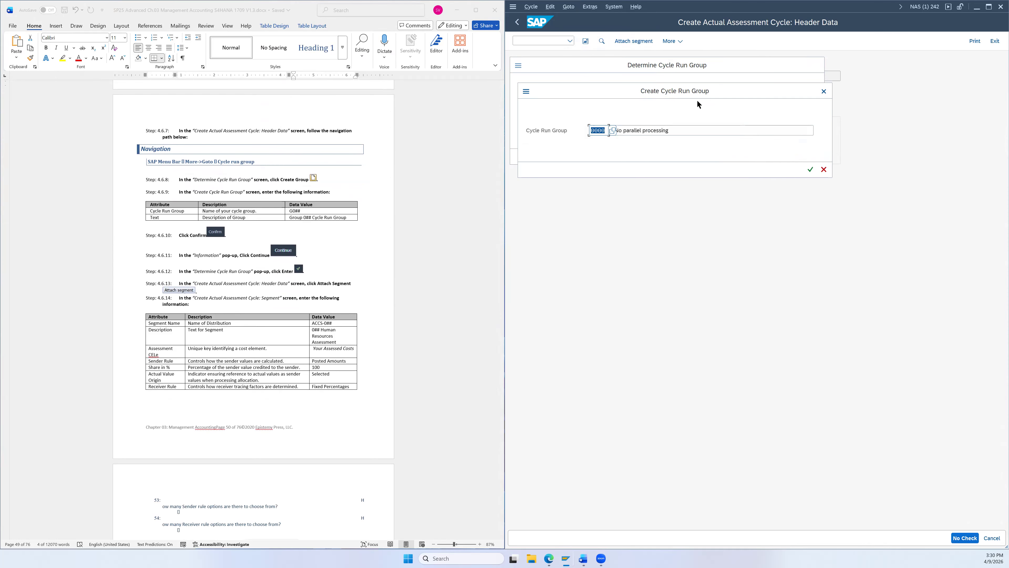
- Set the new cycle run group's ID to G026, based on the value in the instructions
{"action": "left_click", "coordinate": [306, 217]}
{"action": "double_click", "coordinate": [293, 210]}
{"action": "key", "text": "ctrl+c"}
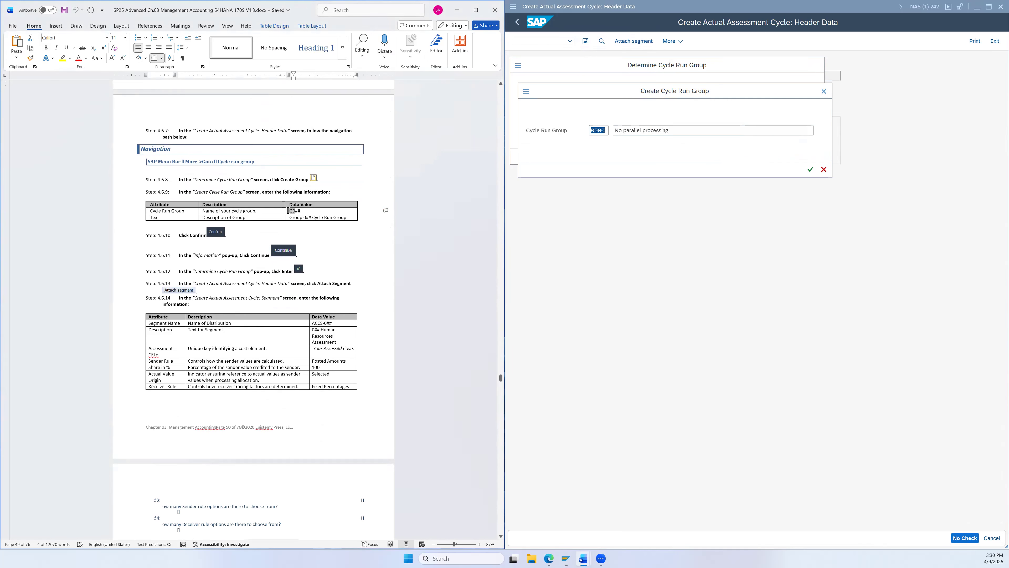
{"action": "left_click", "coordinate": [600, 131]}
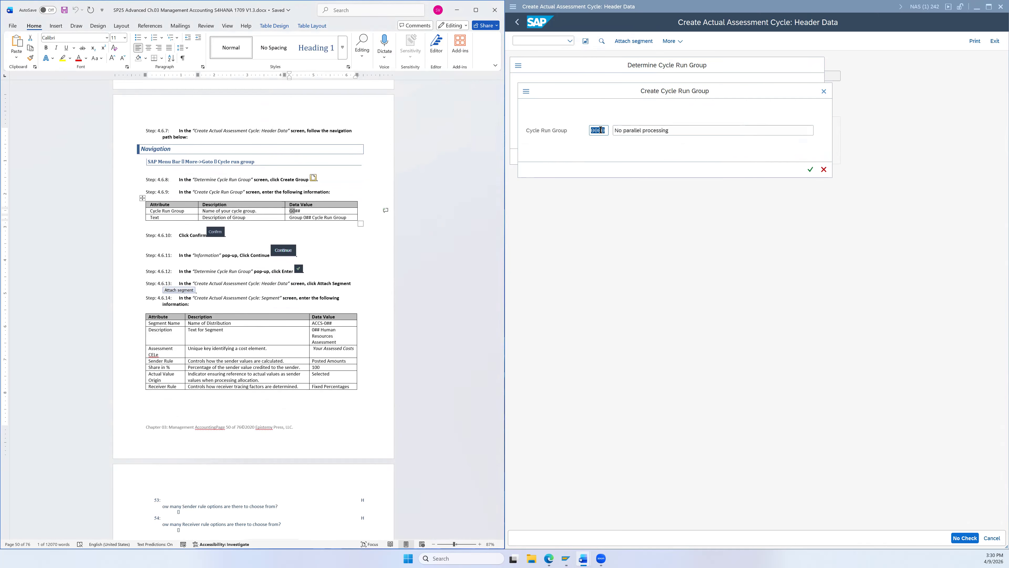
{"action": "left_click_drag", "start_coordinate": [605, 130], "coordinate": [590, 130]}
{"action": "key", "text": "ctrl+v"}
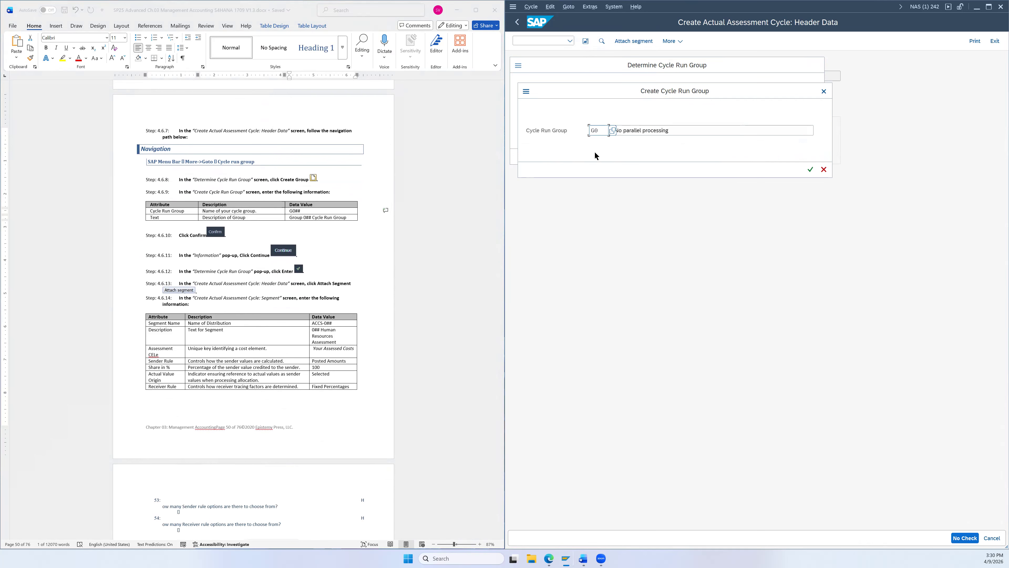
{"action": "type", "text": "26"}
- Replace the run group's description with Group 026 Cycle Run Group, using the text from the instructions
{"action": "left_click_drag", "start_coordinate": [335, 217], "coordinate": [291, 218]}
{"action": "key", "text": "ctrl+c"}
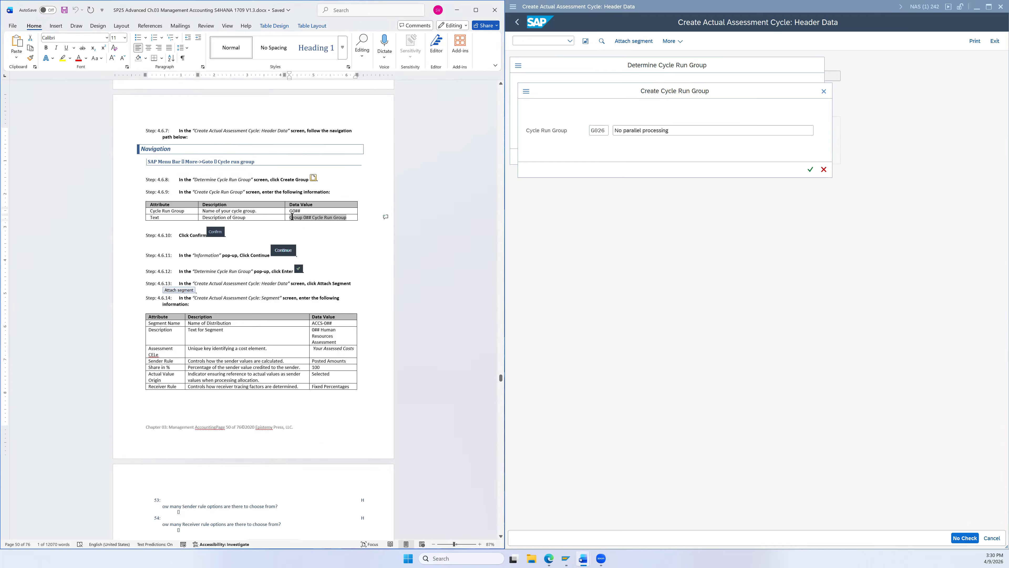
{"action": "left_click", "coordinate": [664, 129]}
{"action": "left_click_drag", "start_coordinate": [669, 130], "coordinate": [614, 131]}
{"action": "key", "text": "ctrl+v"}
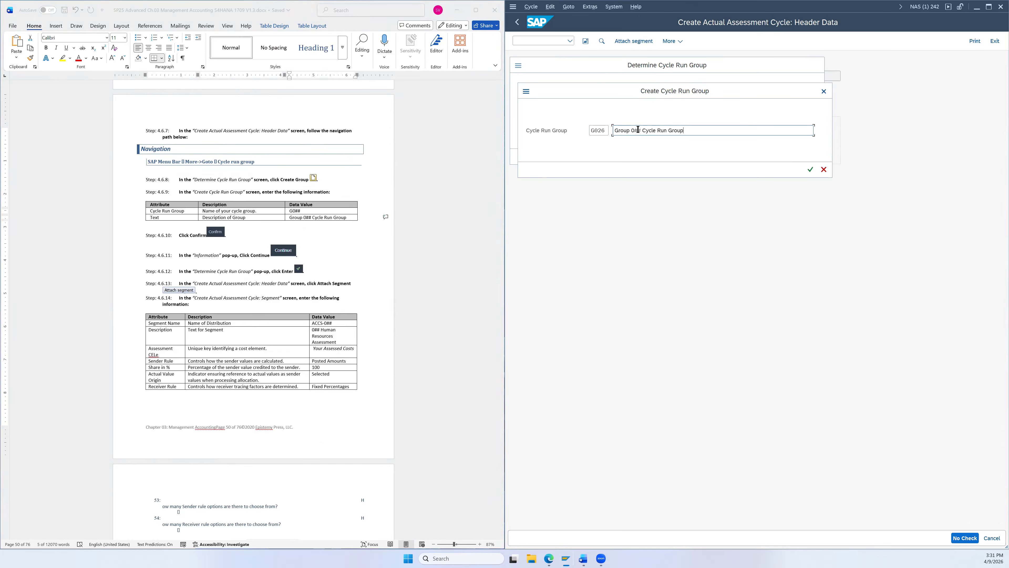
{"action": "left_click", "coordinate": [641, 131]}
{"action": "key", "text": "BackSpace"}
{"action": "key", "text": "BackSpace"}
{"action": "type", "text": "26"}
- Create run group G026 and accept it as the assessment cycle's run group
{"action": "left_click", "coordinate": [810, 170]}
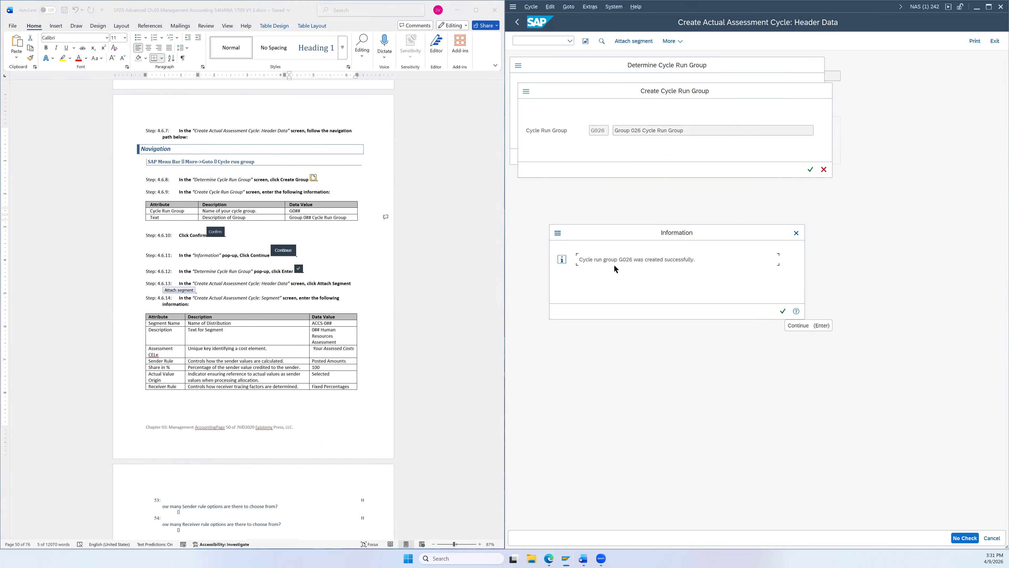
{"action": "left_click", "coordinate": [783, 314]}
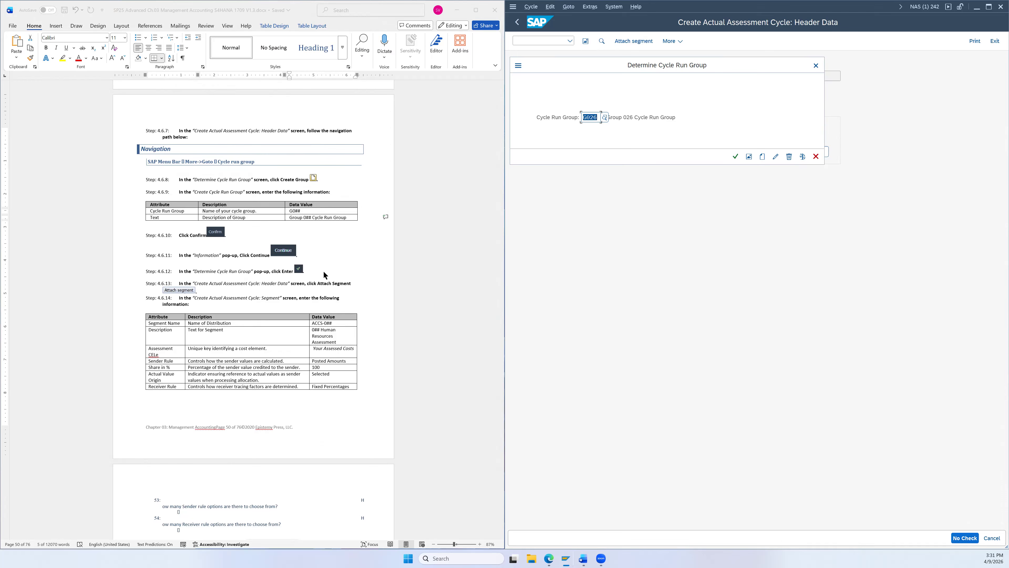
{"action": "scroll", "coordinate": [324, 269], "scroll_direction": "down", "scroll_amount": 1}
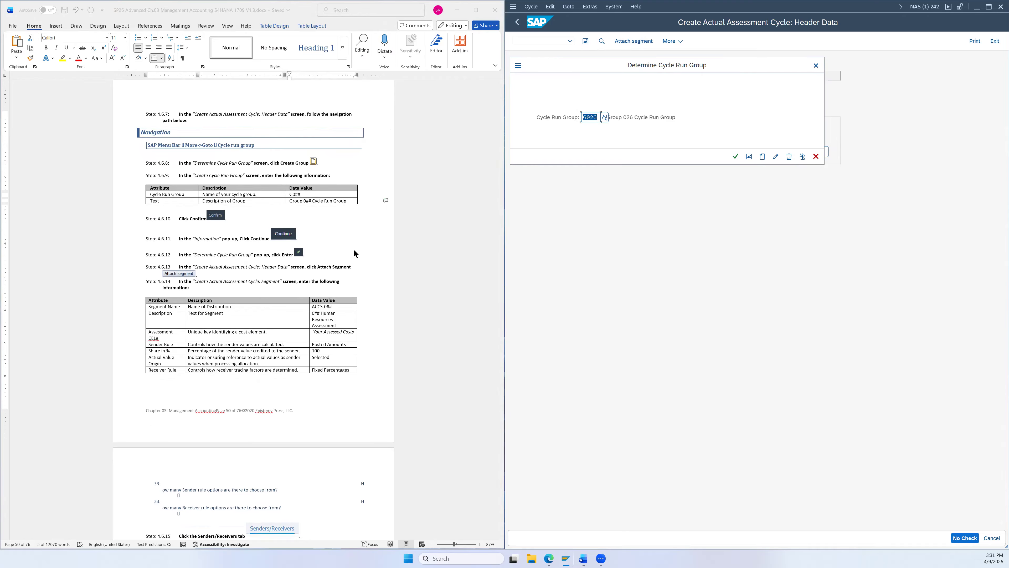
{"action": "left_click", "coordinate": [735, 158]}
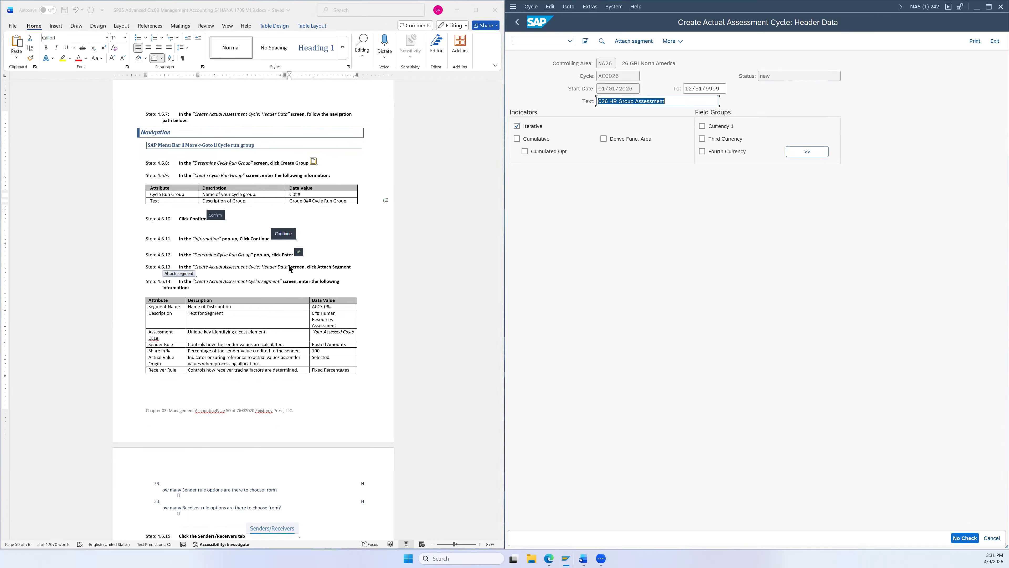
- Follow the instructions to step 4.6.13 and attach a new segment to cycle ACC026
{"action": "scroll", "coordinate": [289, 265], "scroll_direction": "down", "scroll_amount": 1}
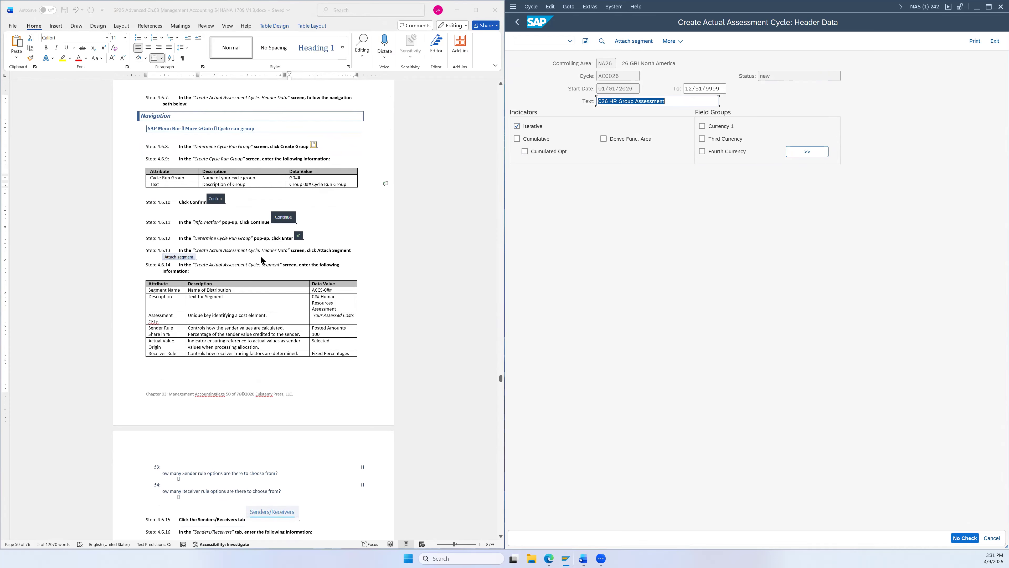
{"action": "scroll", "coordinate": [262, 260], "scroll_direction": "down", "scroll_amount": 1}
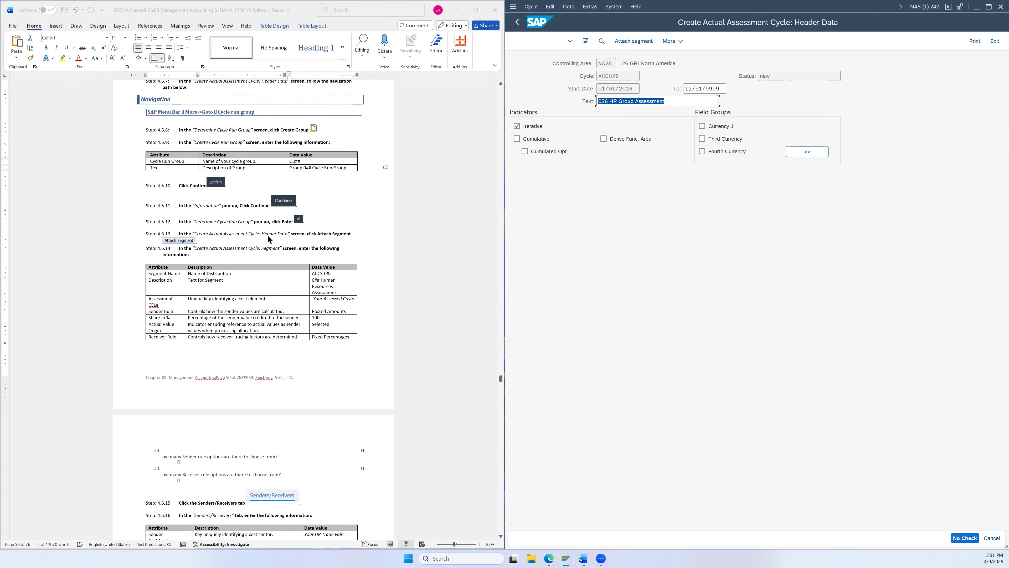
{"action": "scroll", "coordinate": [269, 239], "scroll_direction": "down", "scroll_amount": 1}
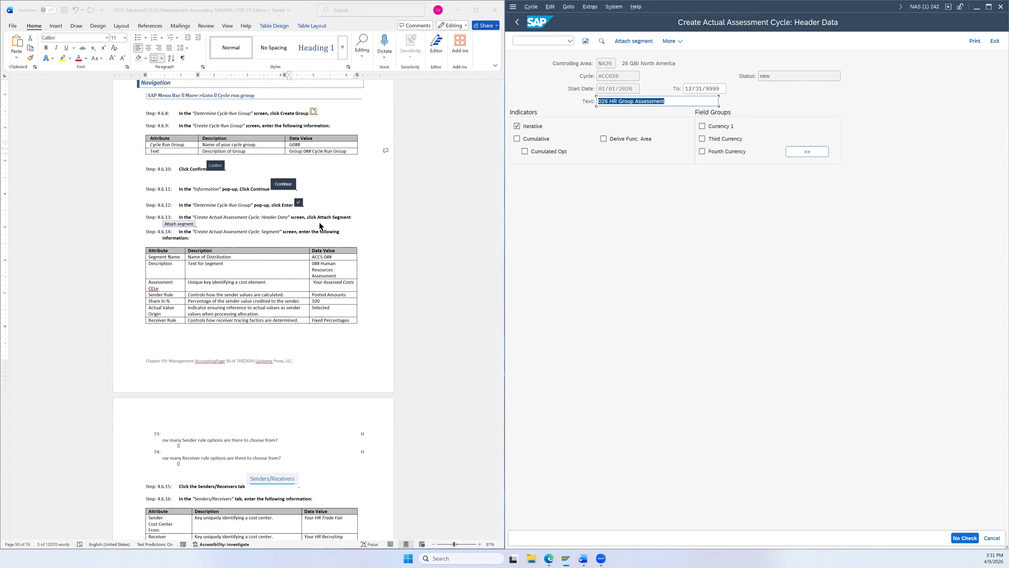
{"action": "left_click", "coordinate": [630, 39]}
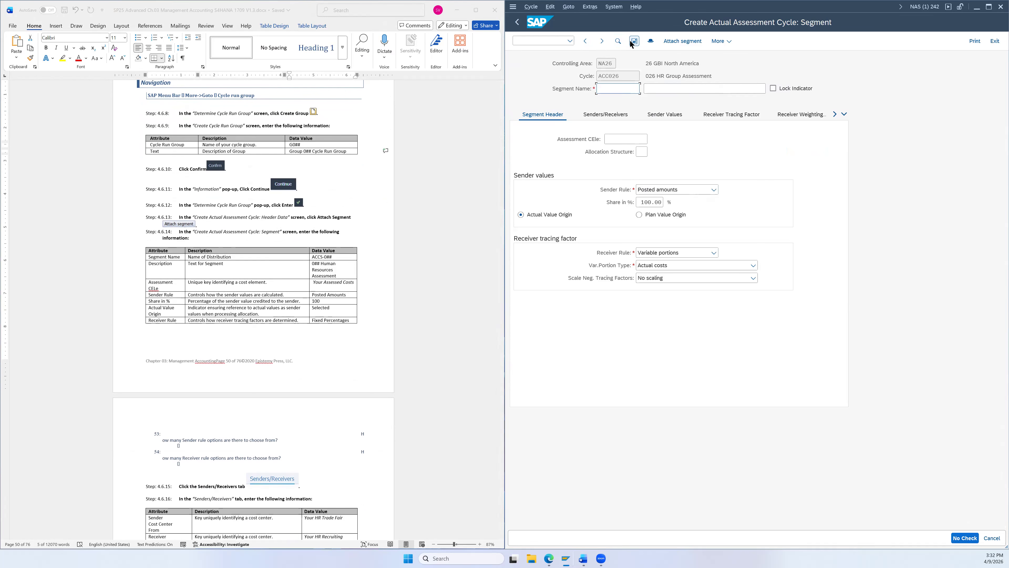
- Name the segment ACCS-026, based on the segment name in the instructions
{"action": "scroll", "coordinate": [425, 271], "scroll_direction": "down", "scroll_amount": 3}
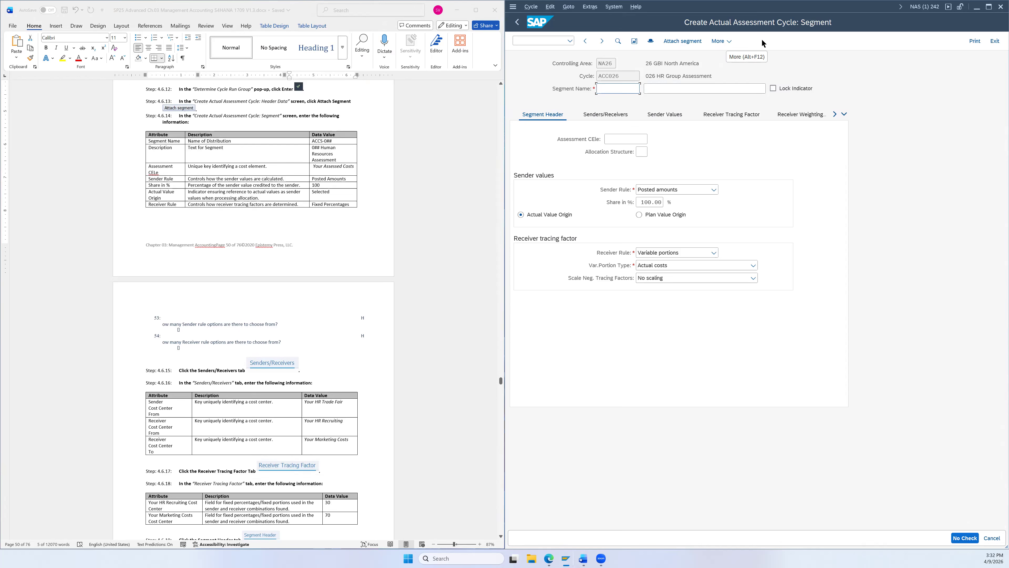
{"action": "left_click", "coordinate": [319, 143]}
{"action": "left_click_drag", "start_coordinate": [313, 142], "coordinate": [326, 141]}
{"action": "key", "text": "ctrl+c"}
{"action": "left_click", "coordinate": [324, 141]}
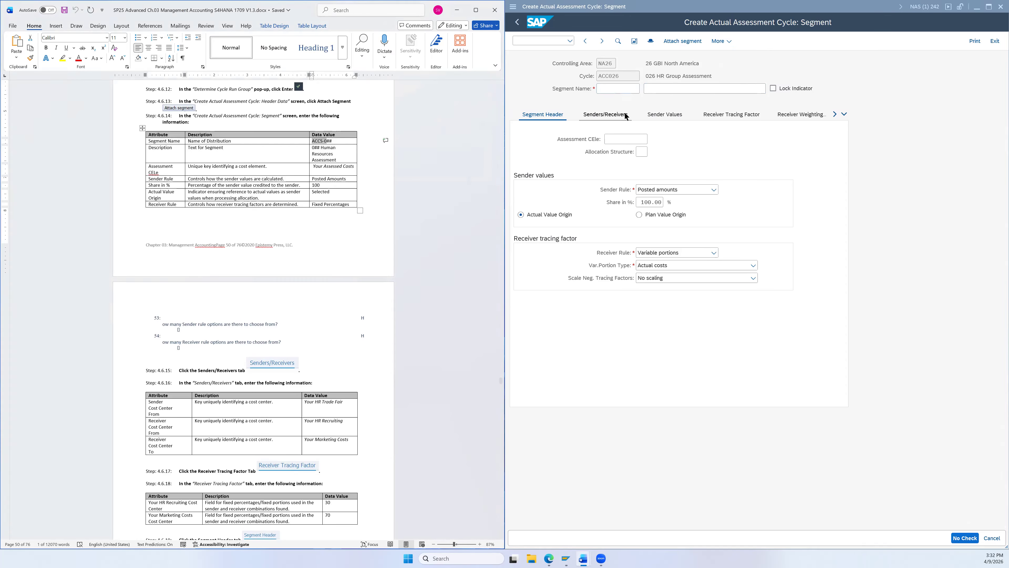
{"action": "left_click", "coordinate": [614, 89]}
{"action": "key", "text": "ctrl+v"}
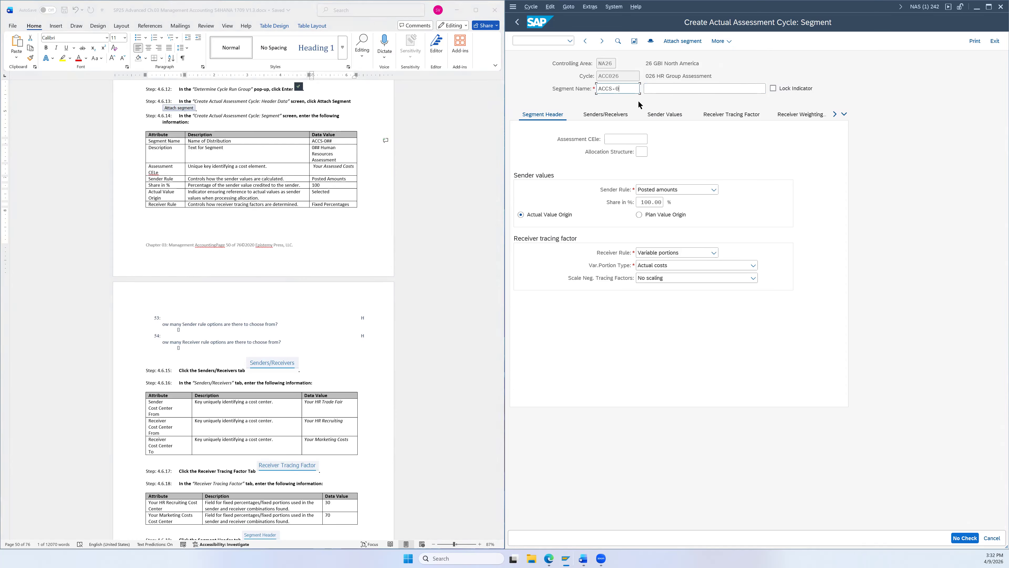
{"action": "type", "text": "26"}
- Enter 026 Human Resources Assessment as the segment's description, adapting the text copied from the instructions
{"action": "left_click_drag", "start_coordinate": [338, 160], "coordinate": [312, 147]}
{"action": "key", "text": "ctrl+c"}
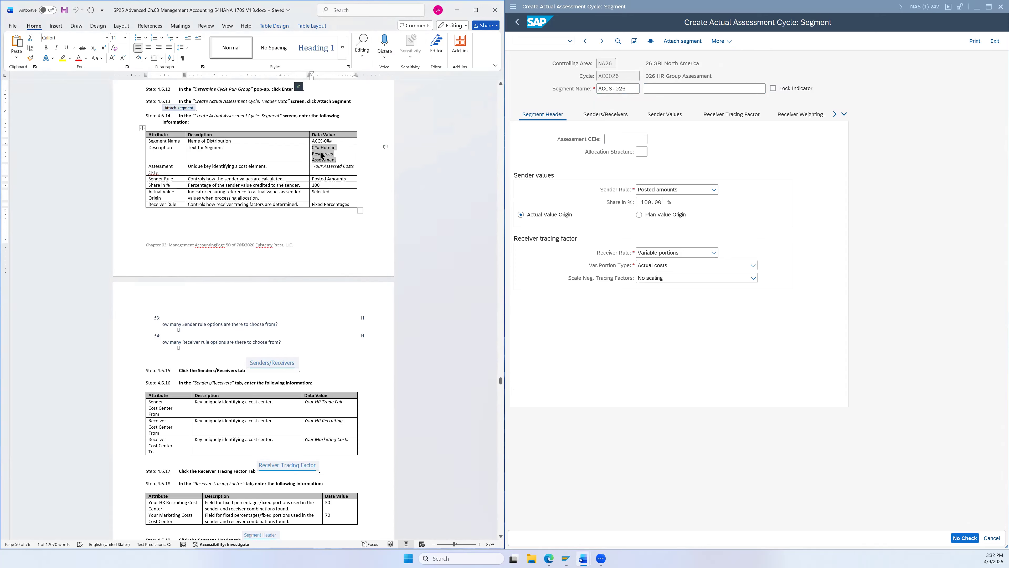
{"action": "left_click", "coordinate": [702, 86]}
{"action": "key", "text": "ctrl+v"}
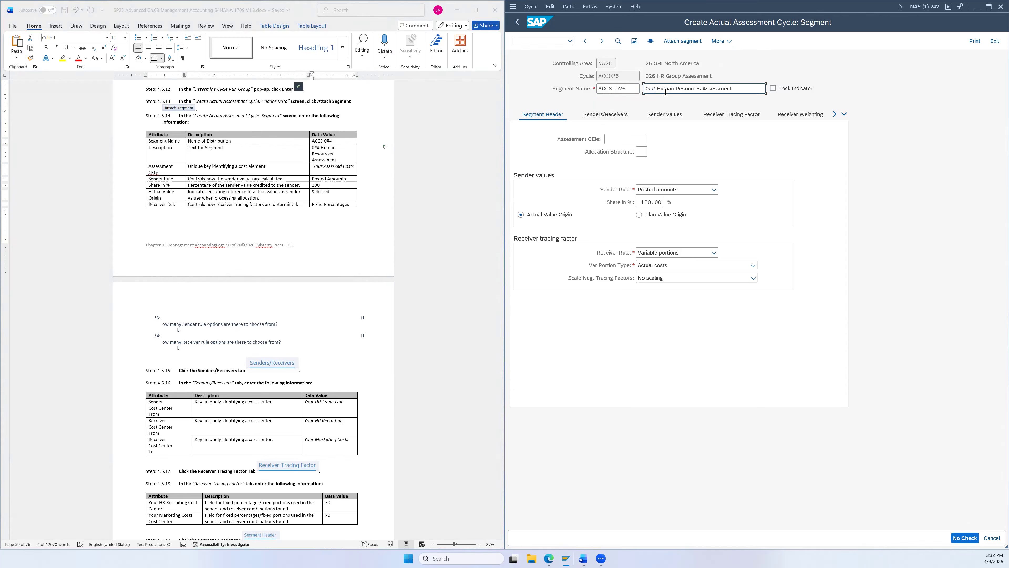
{"action": "key", "text": "BackSpace"}
{"action": "key", "text": "BackSpace"}
{"action": "type", "text": "26"}
- Set the segment's assessment cost element to 800100 Assessed Costs and its receiver rule to Fixed percentages
{"action": "left_click", "coordinate": [618, 139]}
{"action": "left_click", "coordinate": [612, 140]}
{"action": "left_click", "coordinate": [652, 139]}
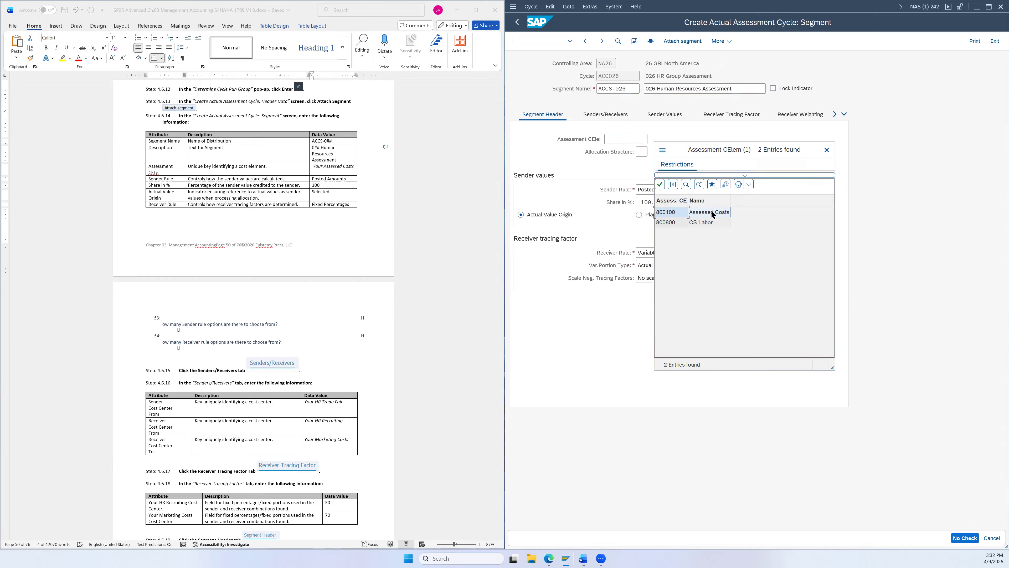
{"action": "double_click", "coordinate": [707, 211]}
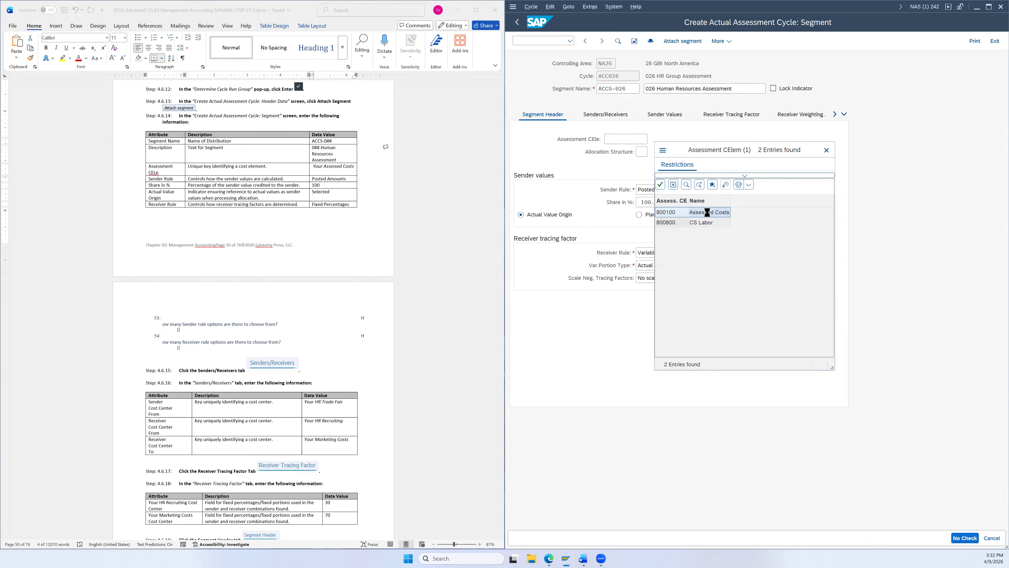
{"action": "left_click", "coordinate": [686, 174]}
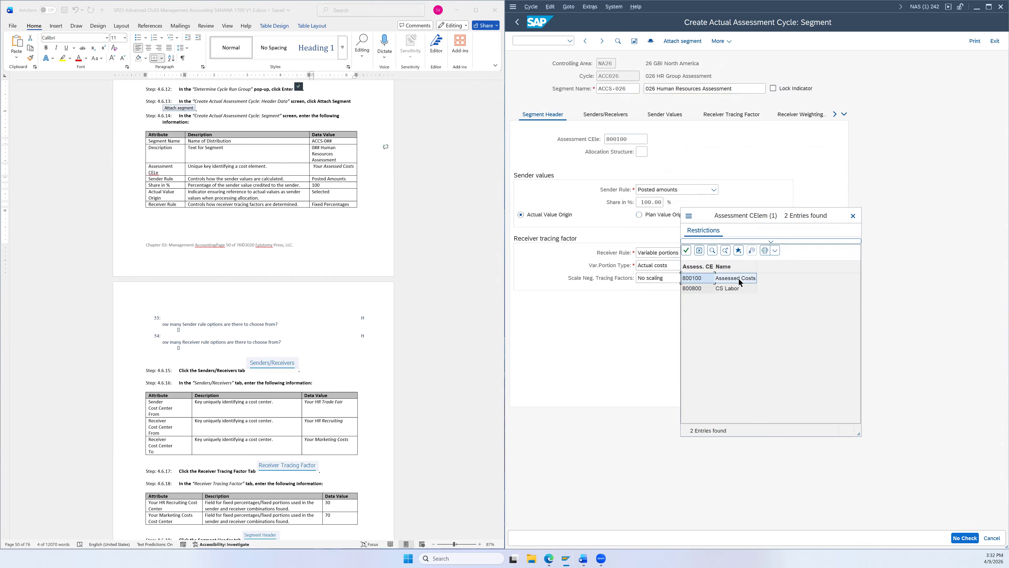
{"action": "double_click", "coordinate": [742, 277]}
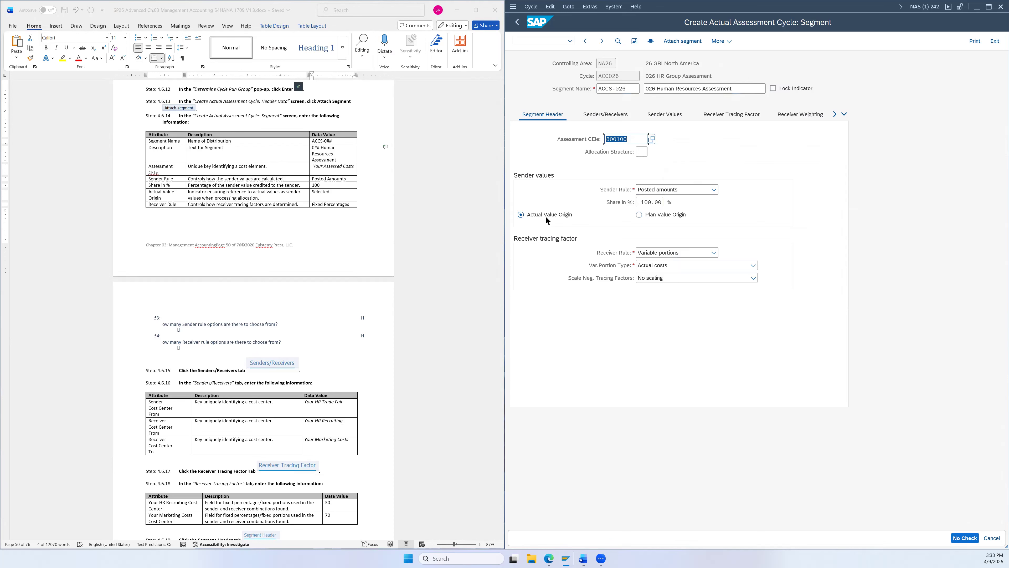
{"action": "left_click", "coordinate": [660, 252]}
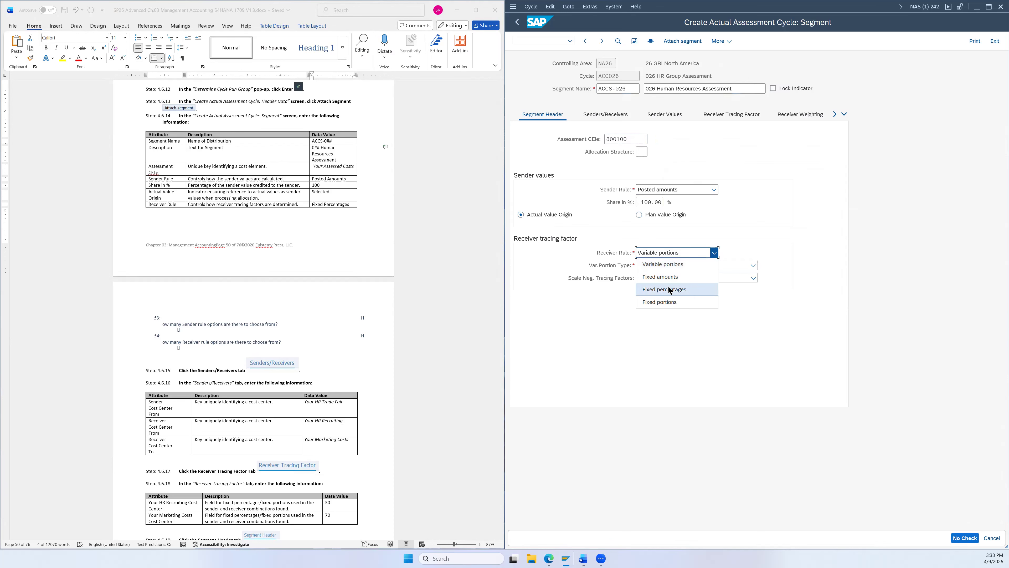
{"action": "left_click", "coordinate": [670, 290]}
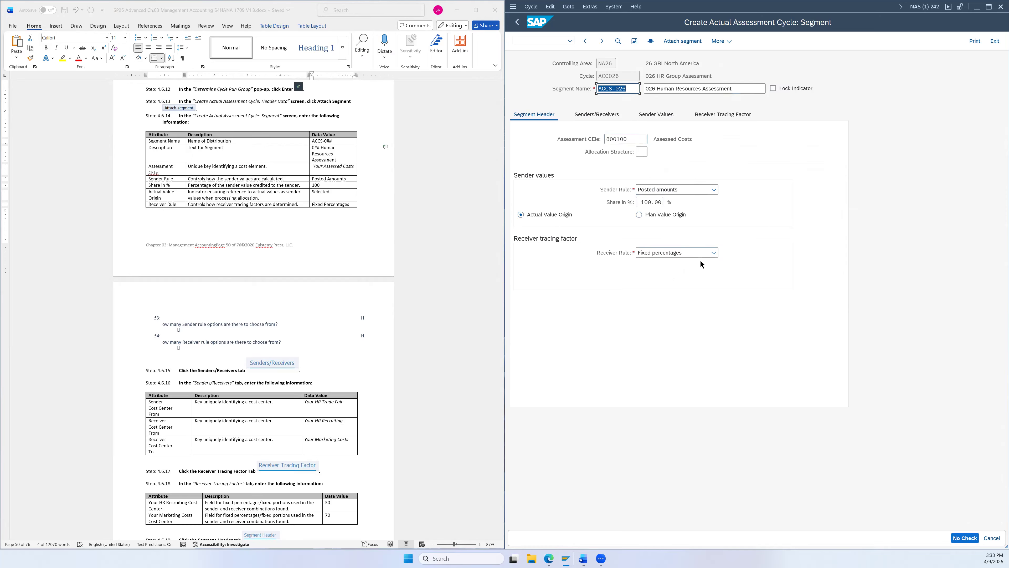
- Examine the available sender rule and receiver rule options to answer the two questions in the instructions
{"action": "scroll", "coordinate": [413, 282], "scroll_direction": "down", "scroll_amount": 1}
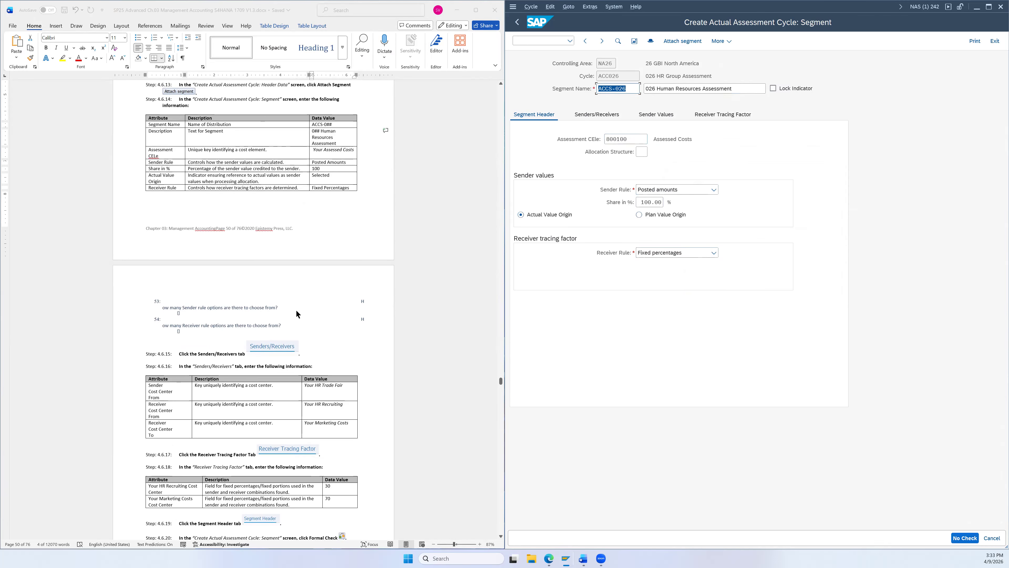
{"action": "left_click", "coordinate": [714, 190]}
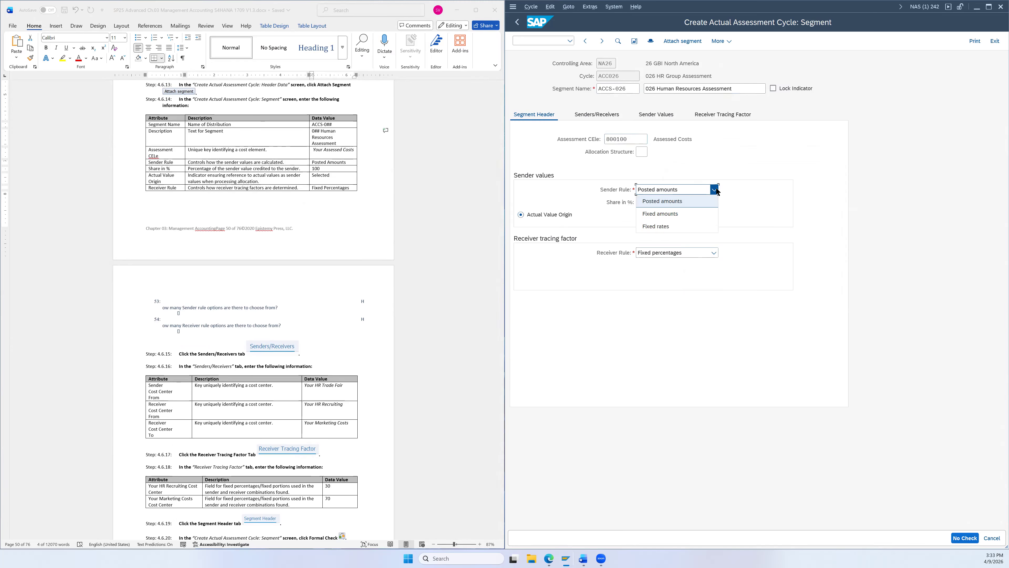
{"action": "left_click", "coordinate": [715, 189]}
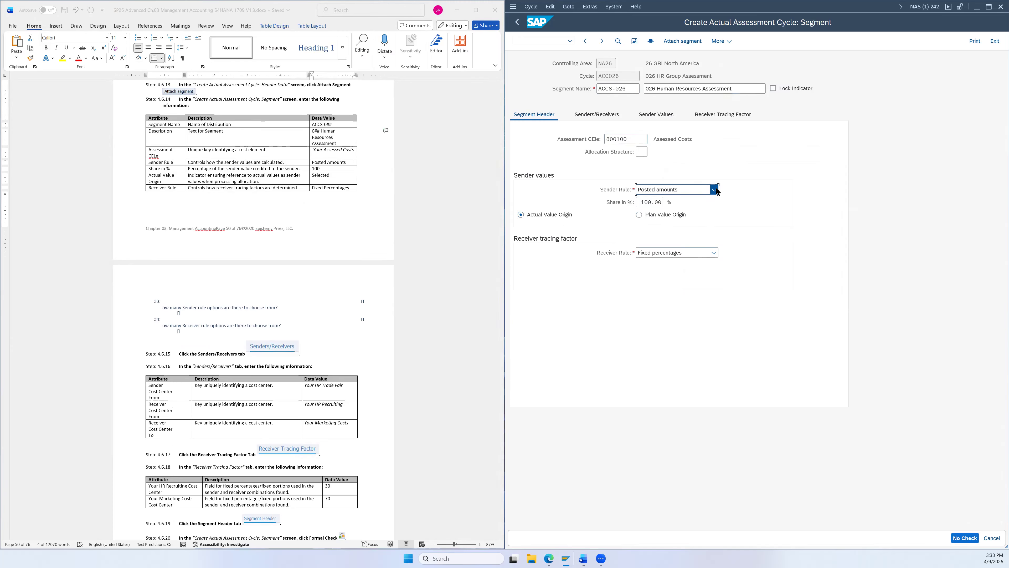
{"action": "left_click", "coordinate": [714, 254]}
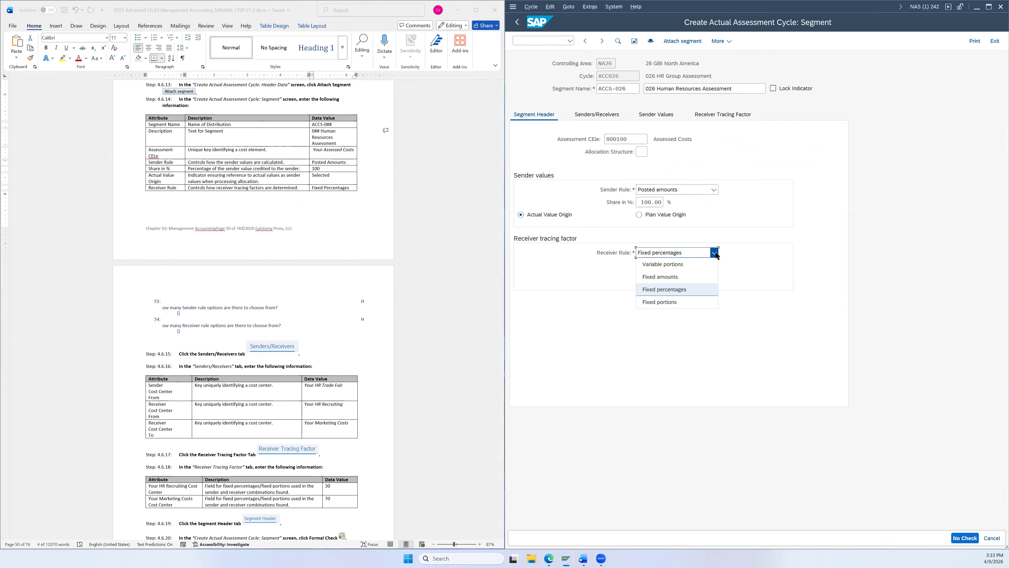
{"action": "left_click", "coordinate": [715, 253]}
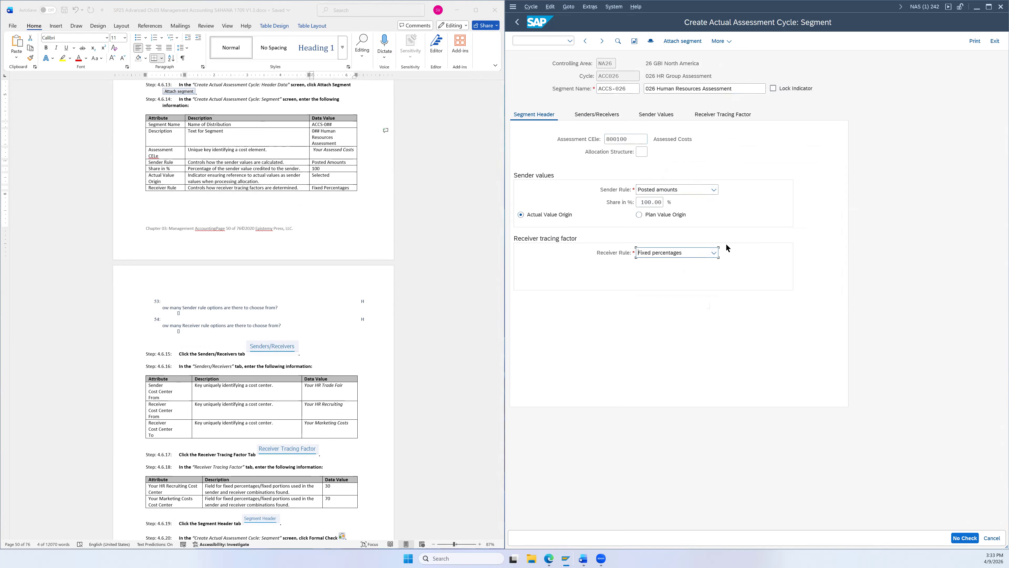
{"action": "left_click", "coordinate": [715, 253]}
{"action": "left_click", "coordinate": [715, 252]}
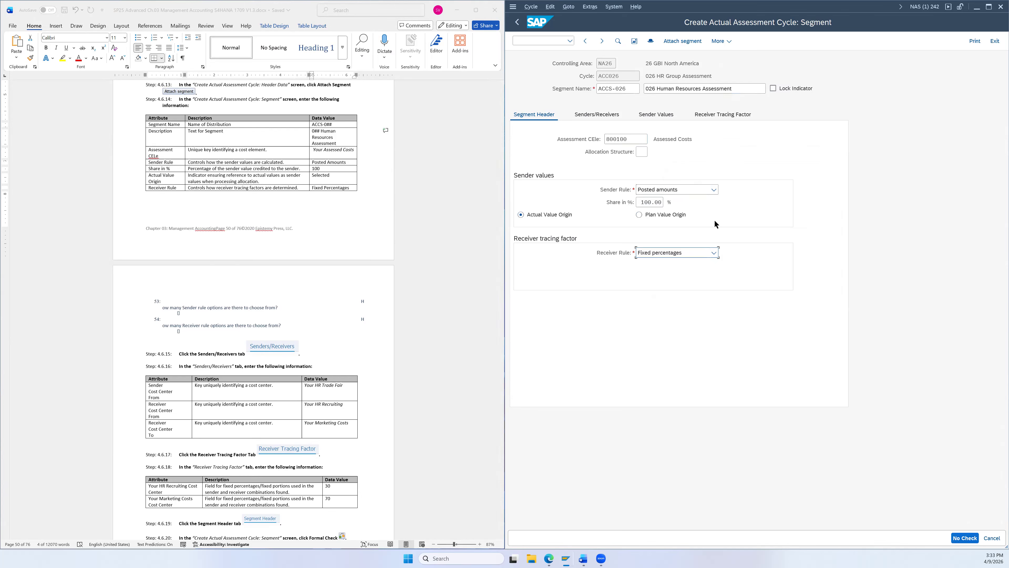
- Following step 4.6.16, look up the HR Trade Fair cost center NAHR2026 and enter it as the sender's From value
{"action": "scroll", "coordinate": [349, 333], "scroll_direction": "down", "scroll_amount": 2}
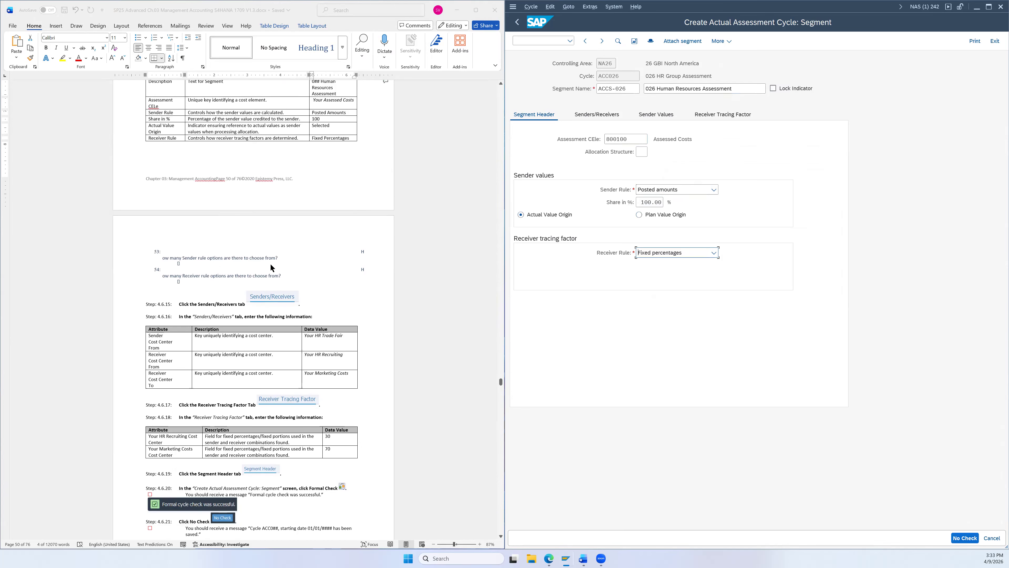
{"action": "scroll", "coordinate": [249, 272], "scroll_direction": "down", "scroll_amount": 6}
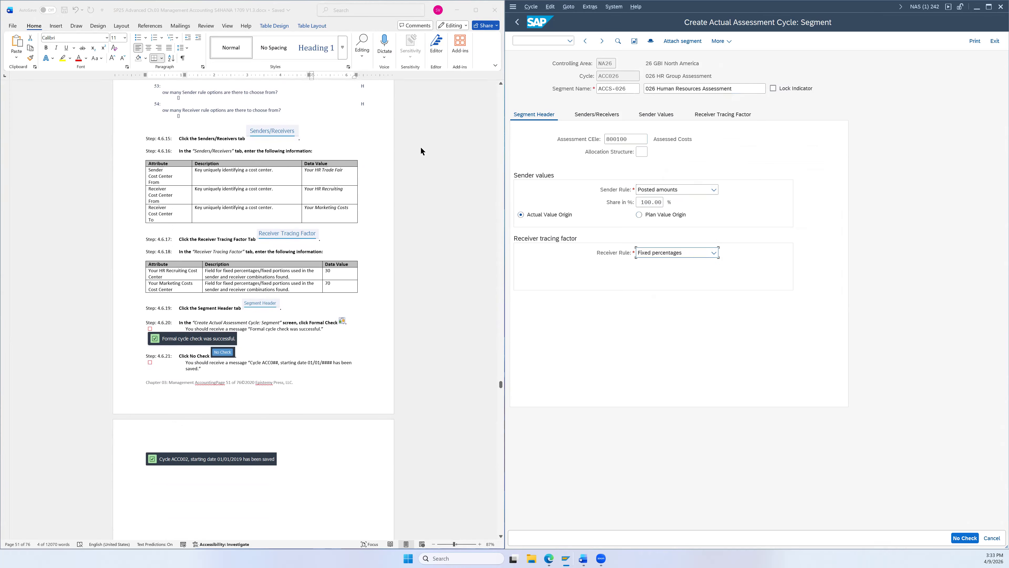
{"action": "left_click", "coordinate": [599, 116]}
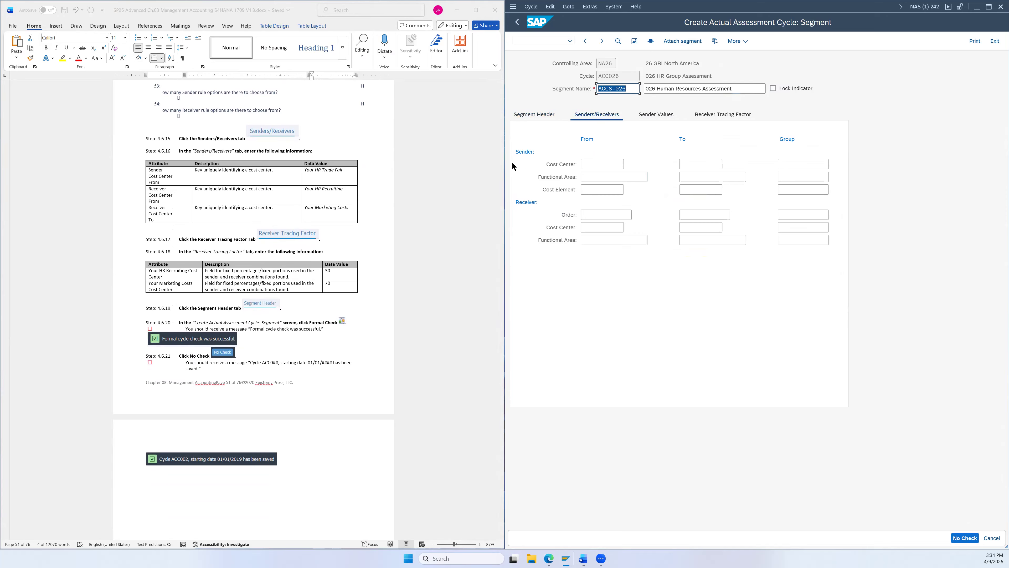
{"action": "left_click", "coordinate": [603, 164]}
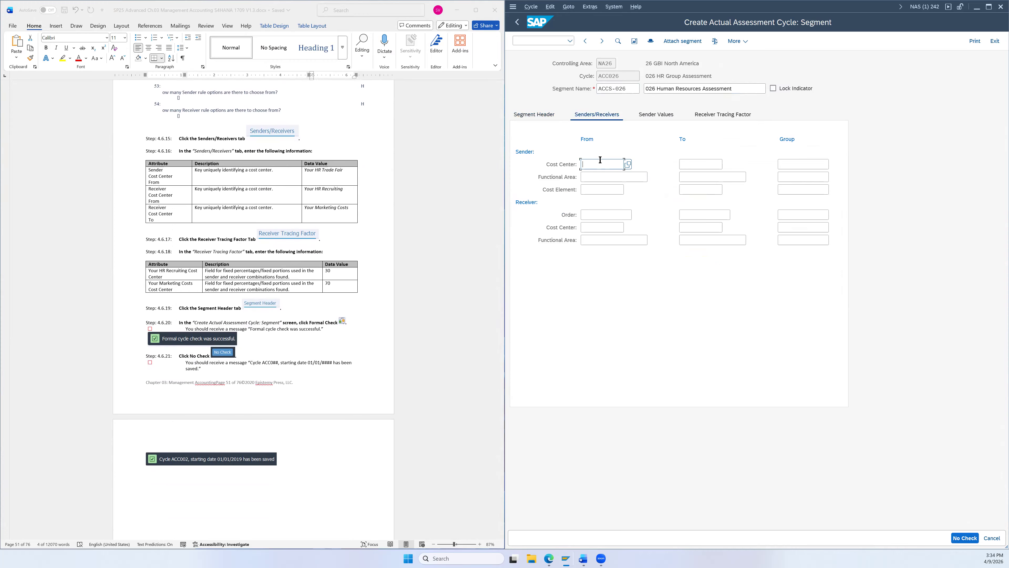
{"action": "left_click", "coordinate": [629, 164]}
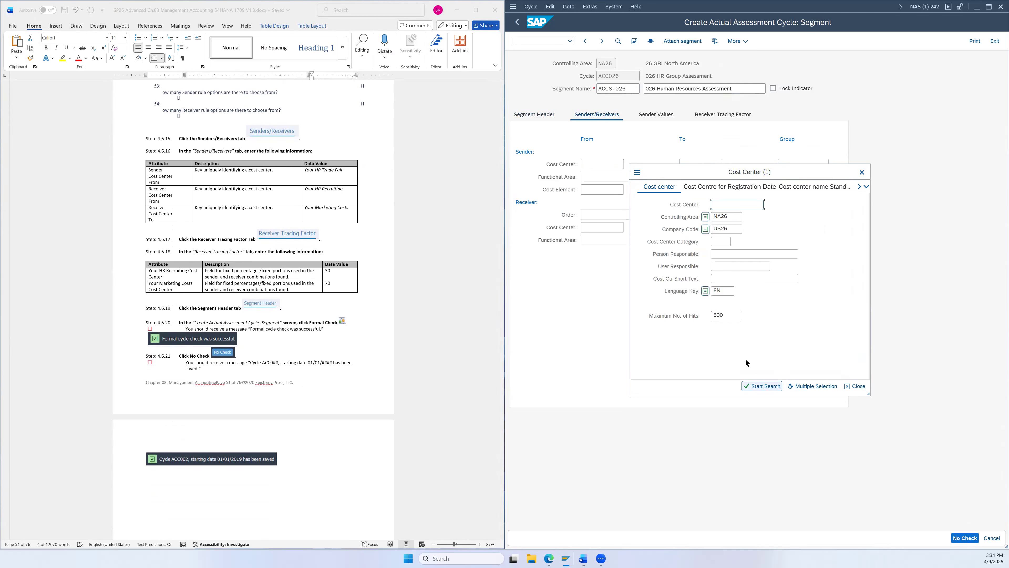
{"action": "left_click", "coordinate": [755, 391]}
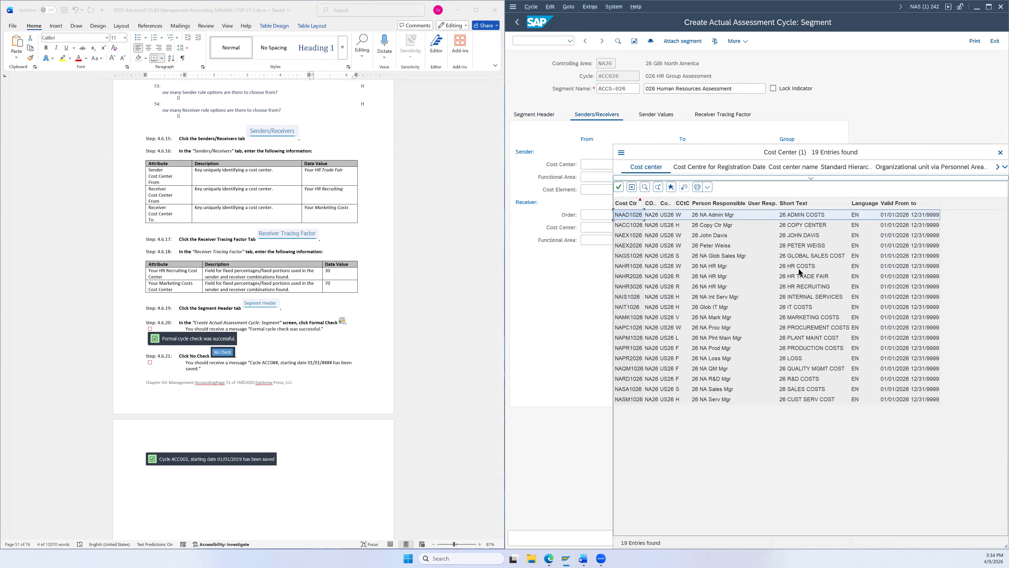
{"action": "left_click", "coordinate": [795, 279]}
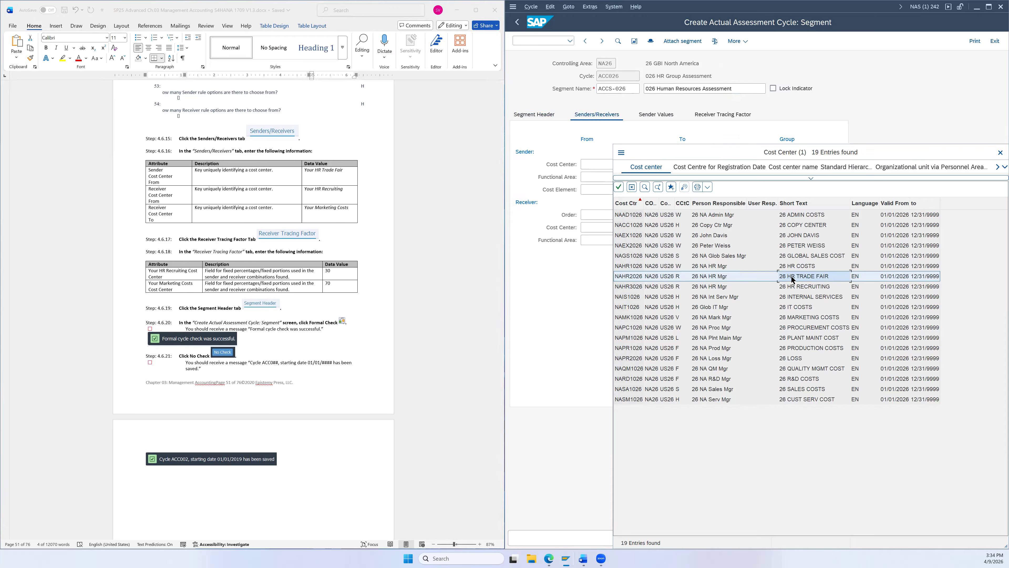
{"action": "double_click", "coordinate": [792, 279]}
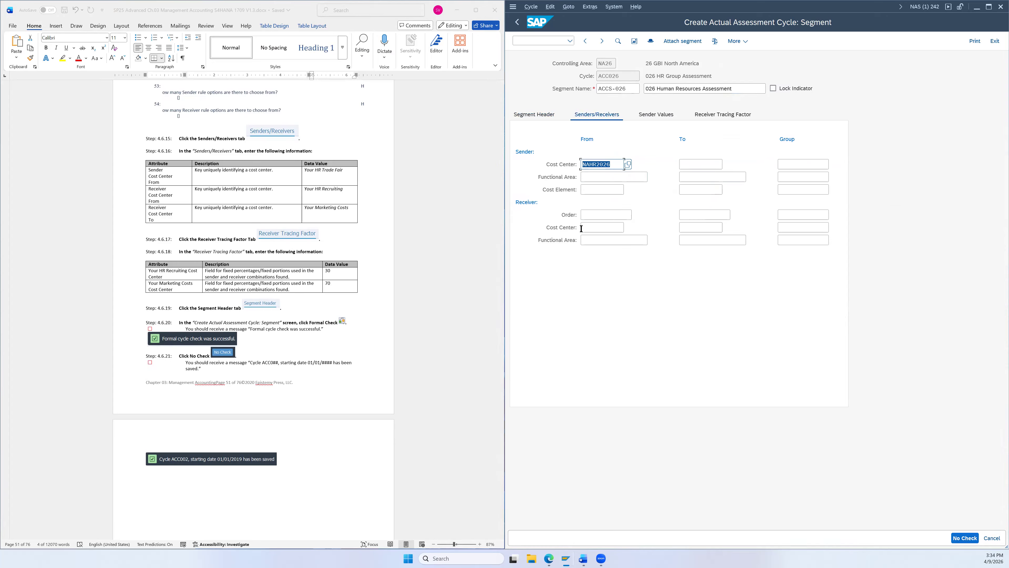
- Look up the HR Recruiting cost center NAHR3026 and enter it as the receiver's From value
{"action": "left_click", "coordinate": [597, 227]}
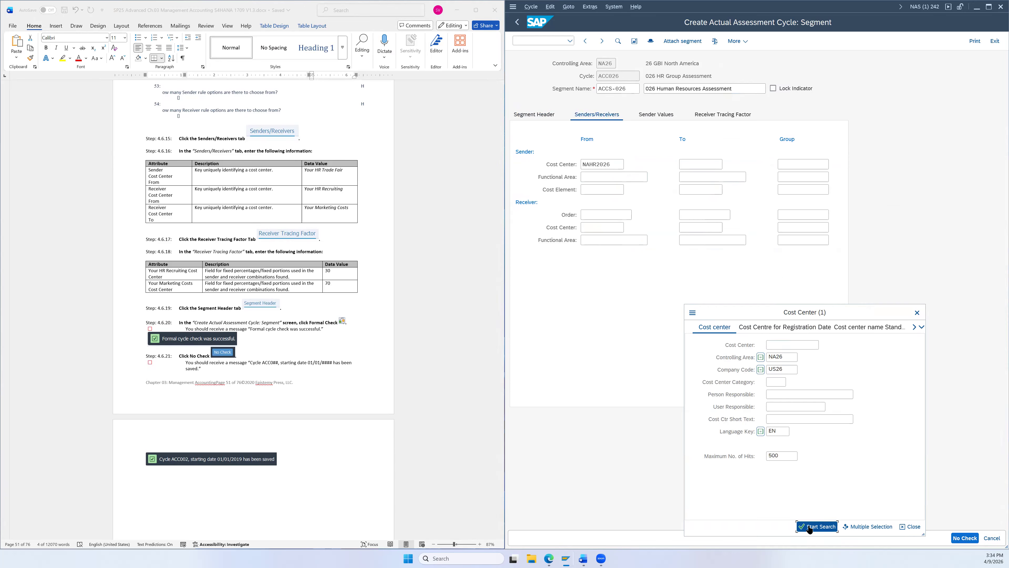
{"action": "key", "text": "Return"}
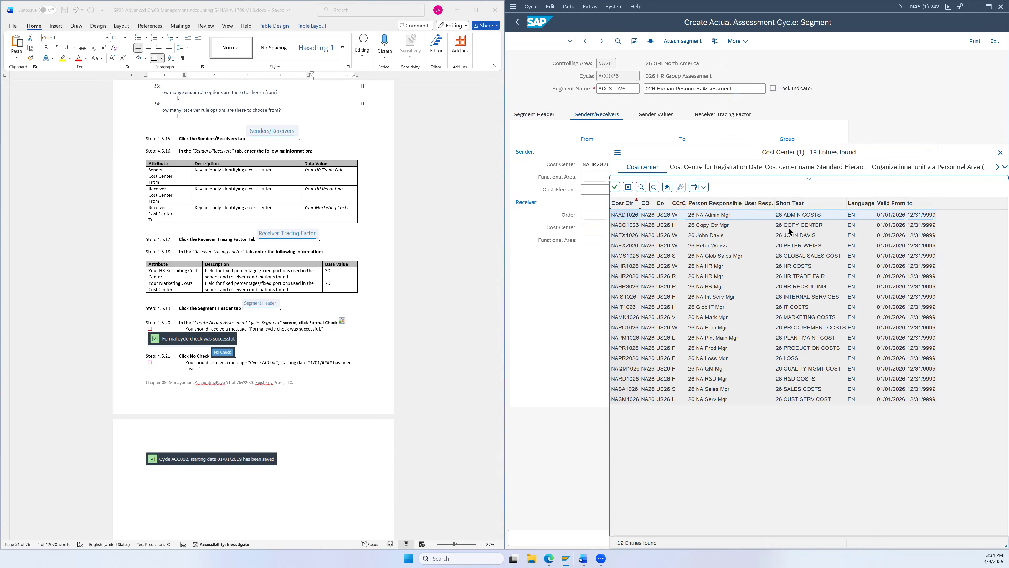
{"action": "left_click", "coordinate": [799, 288]}
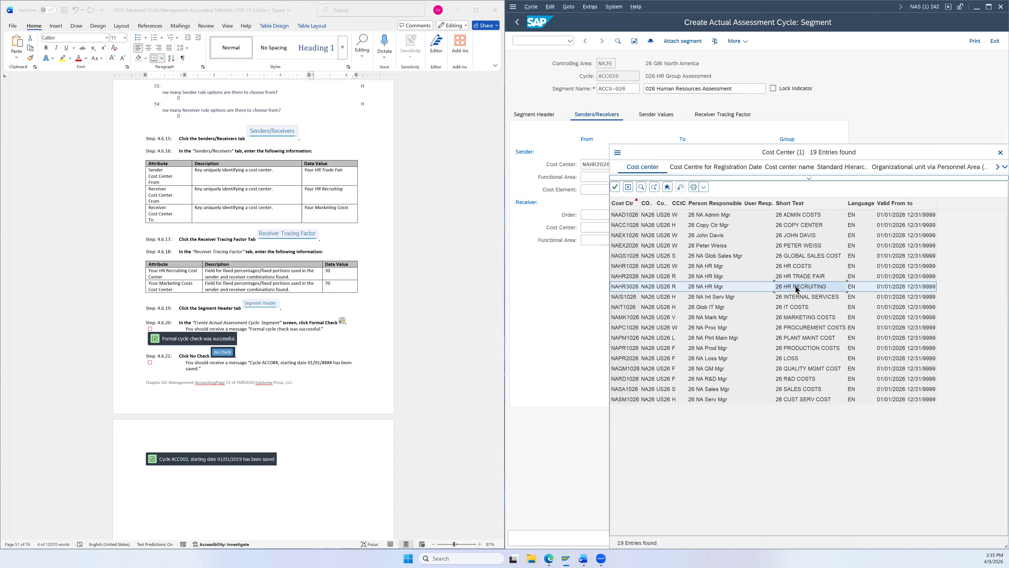
{"action": "double_click", "coordinate": [796, 287]}
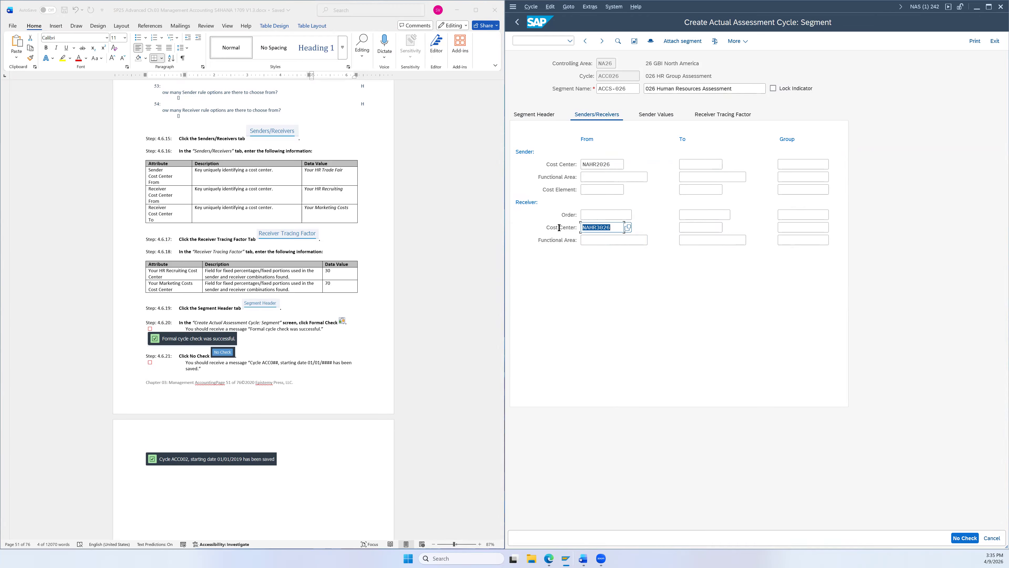
- Look up the Marketing Costs cost center NAMK1026 and enter it as the receiver's To value
{"action": "left_click", "coordinate": [713, 227]}
{"action": "left_click", "coordinate": [725, 228]}
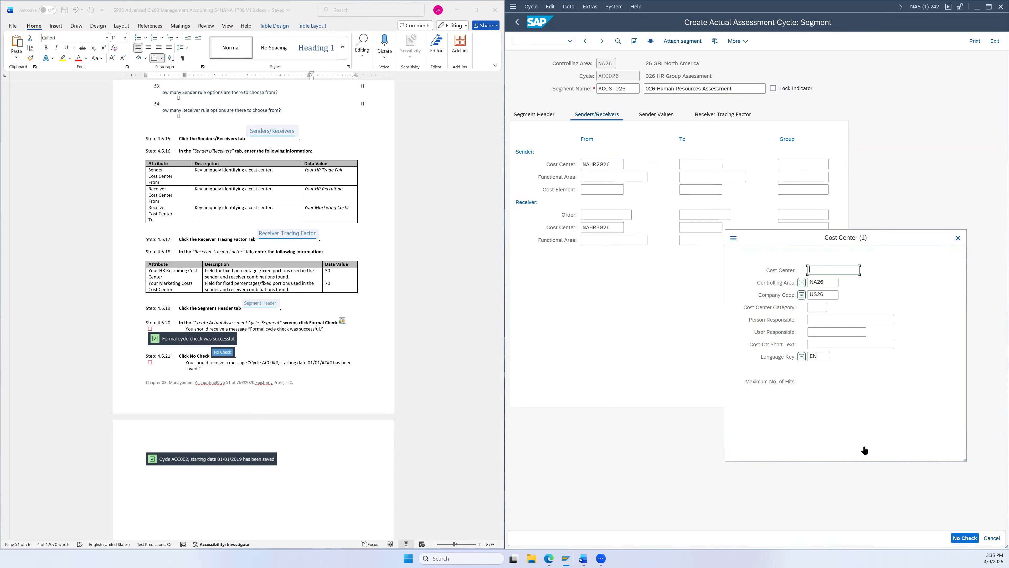
{"action": "left_click", "coordinate": [862, 450]}
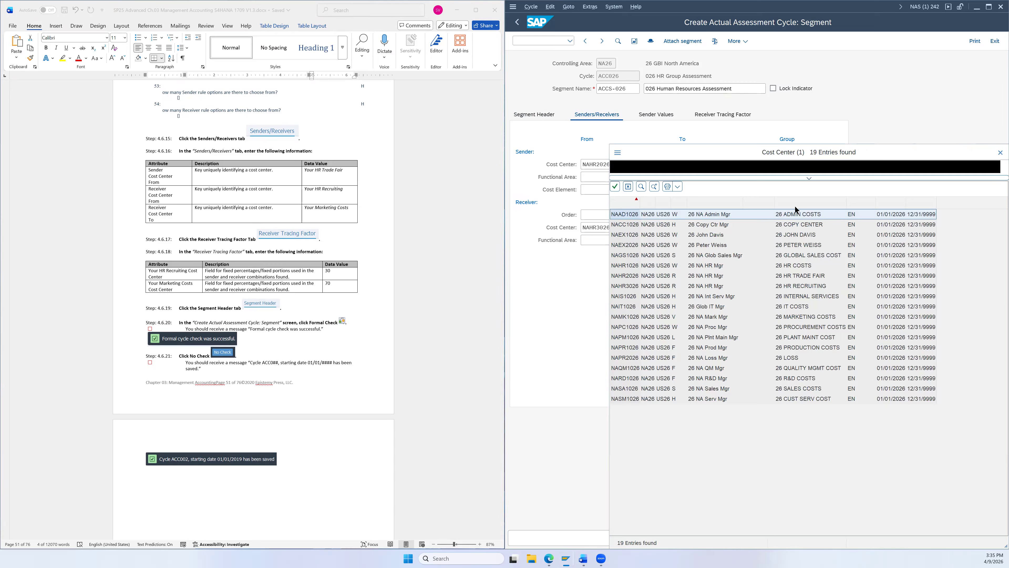
{"action": "left_click", "coordinate": [805, 318]}
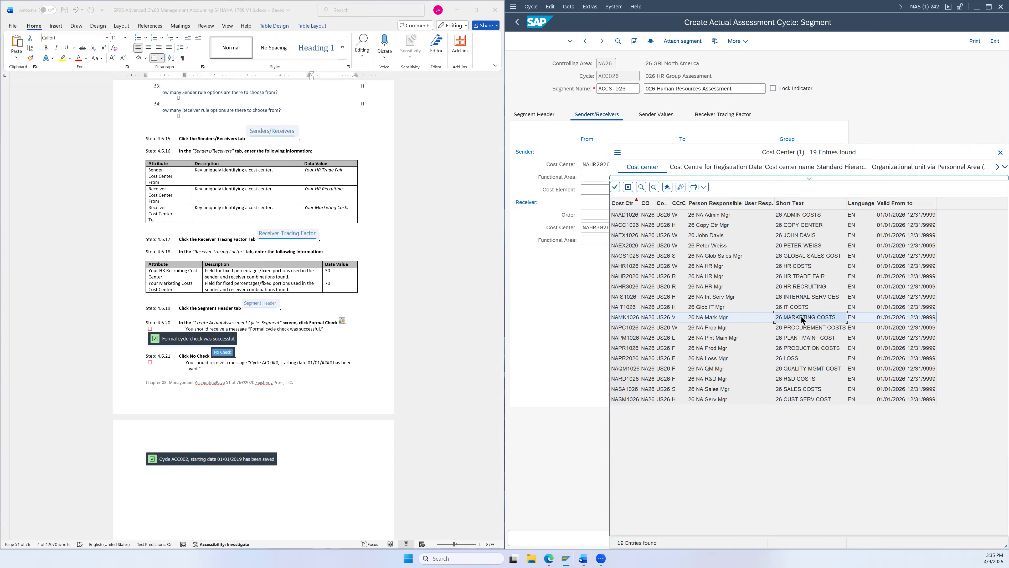
{"action": "double_click", "coordinate": [802, 318]}
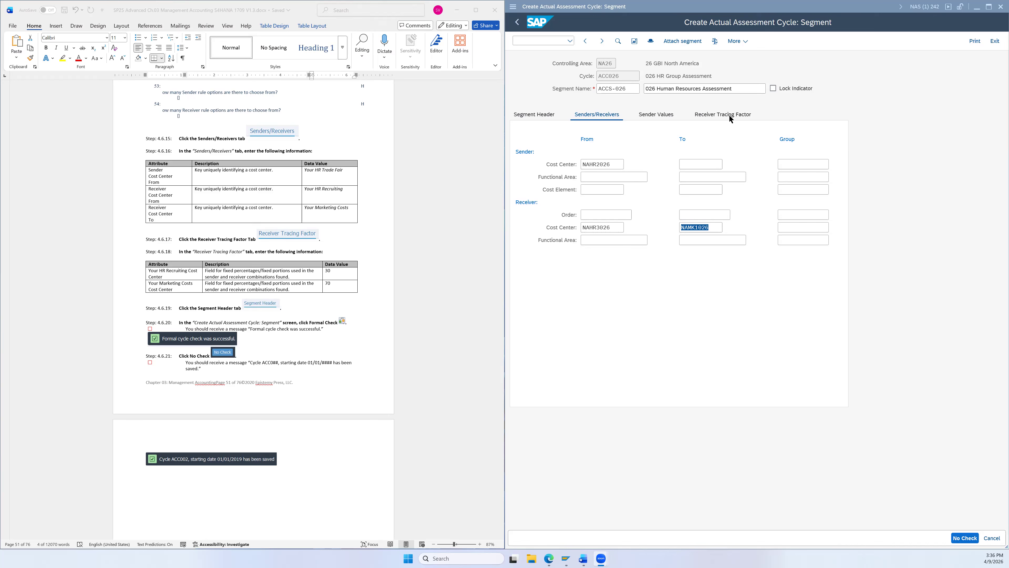
- Compare the cost centers listed for the receiver tracing factors with the receiver range defined for the segment
{"action": "left_click", "coordinate": [714, 114]}
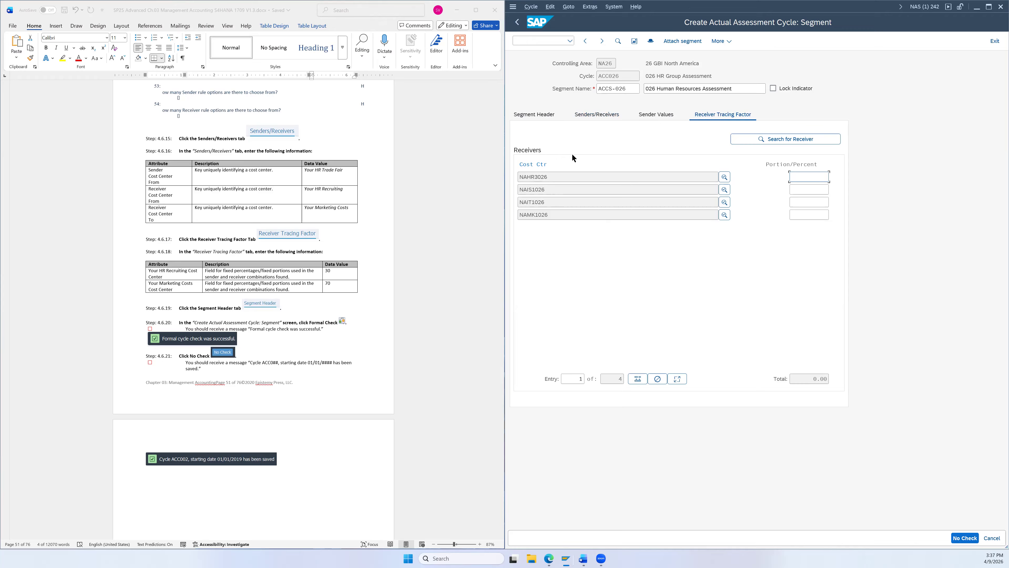
{"action": "left_click", "coordinate": [603, 115]}
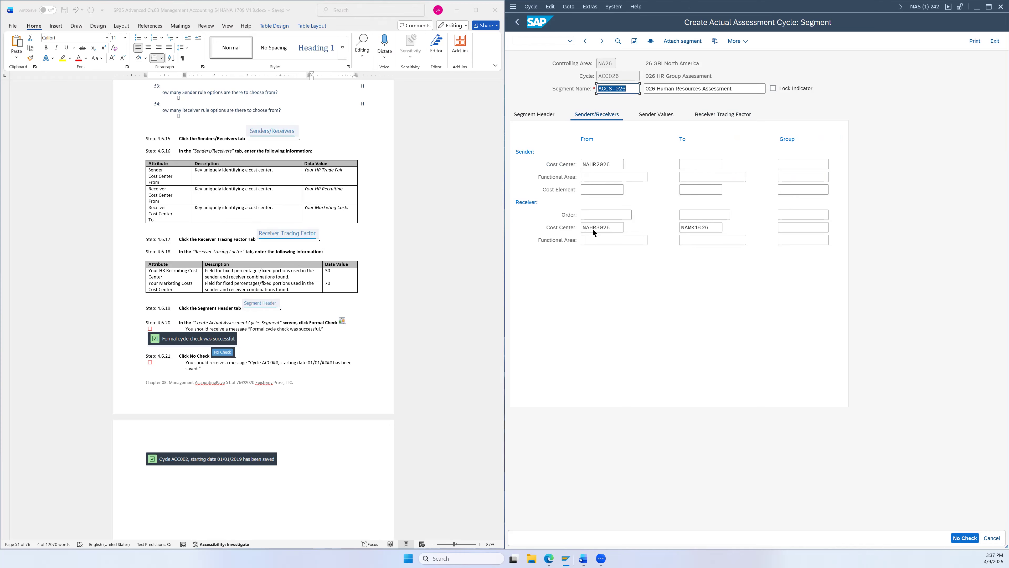
{"action": "left_click", "coordinate": [730, 111]}
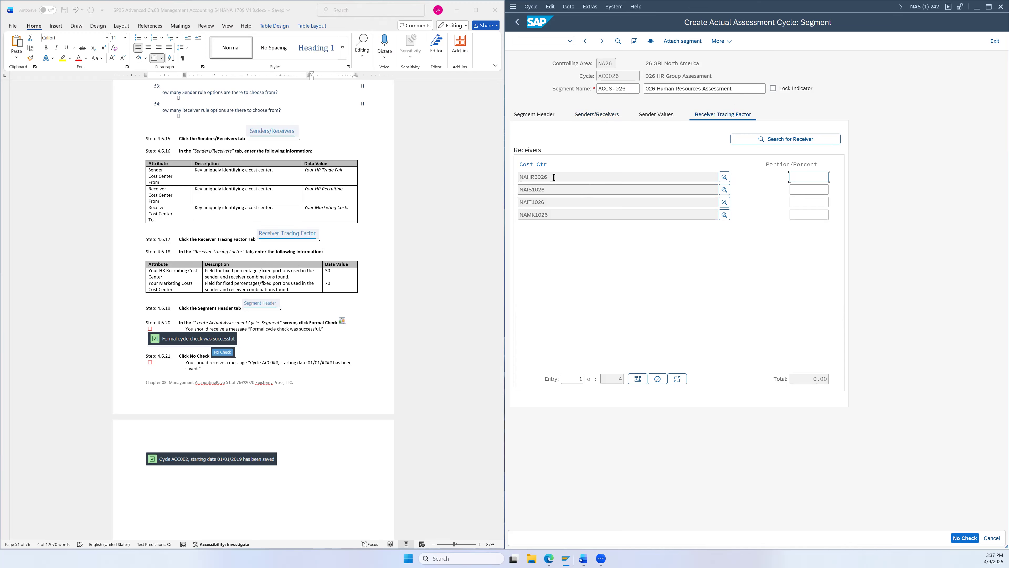
{"action": "left_click", "coordinate": [585, 115]}
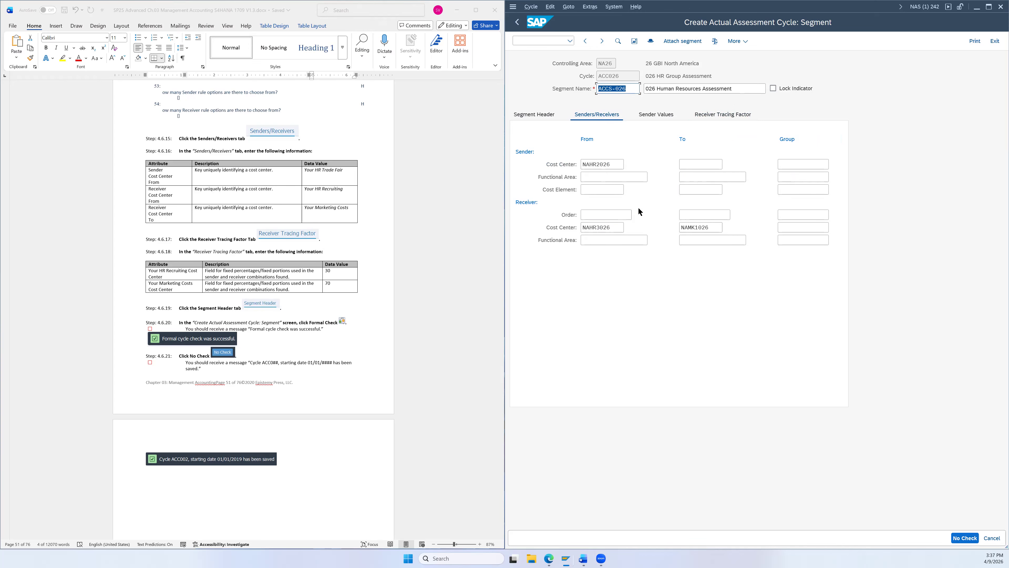
- Set the receiver tracing portion of HR Recruiting cost center NAHR3026 to 30 percent and recheck the receiver range
{"action": "left_click", "coordinate": [710, 116]}
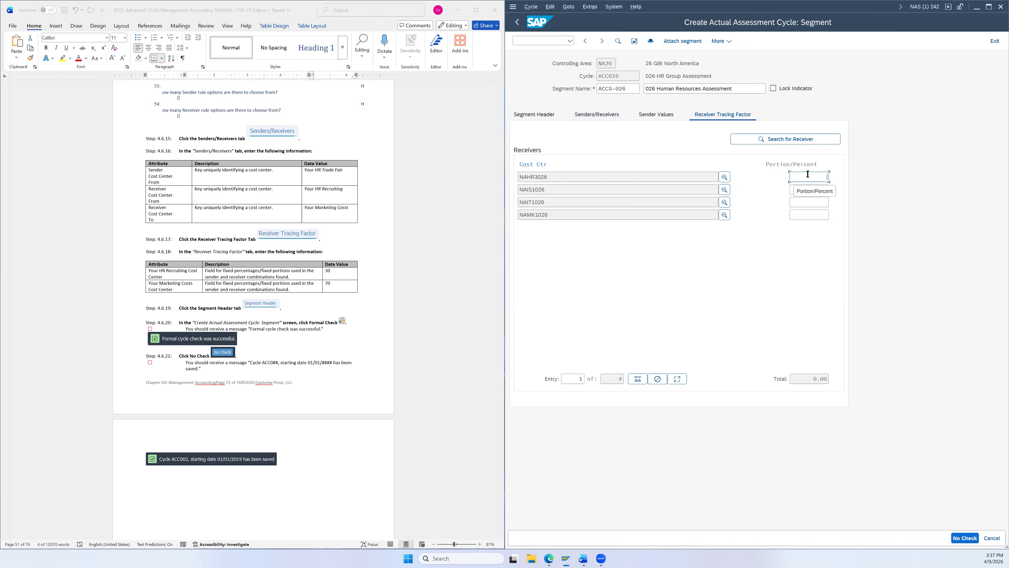
{"action": "type", "text": "30"}
{"action": "left_click", "coordinate": [676, 312]}
{"action": "left_click", "coordinate": [594, 114]}
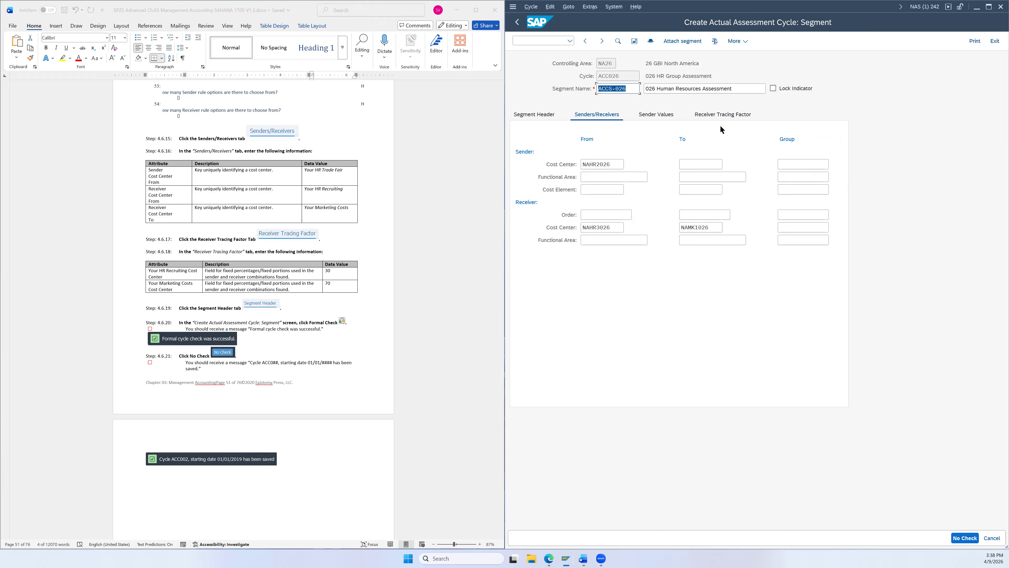
{"action": "left_click", "coordinate": [716, 115]}
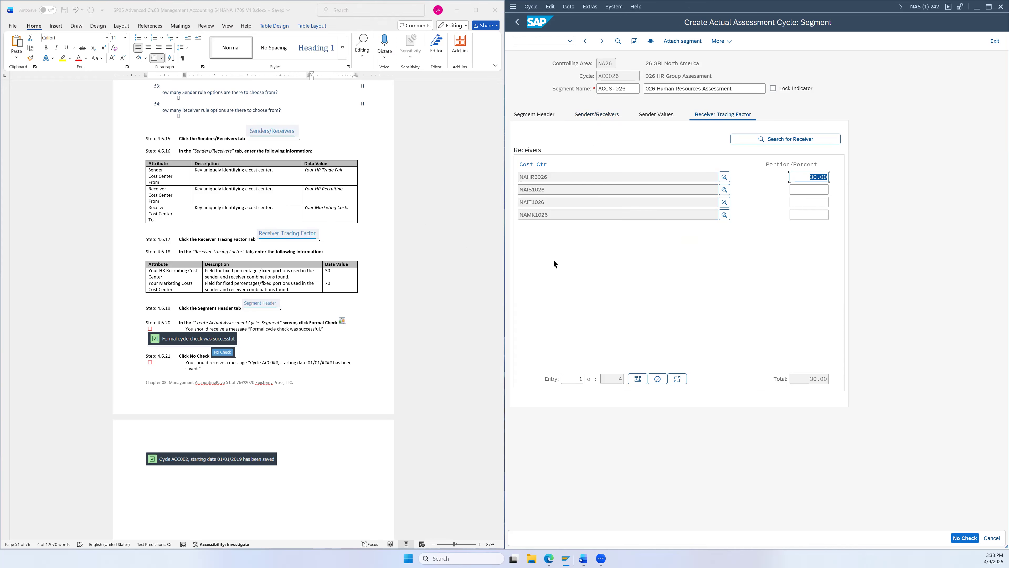
- Set the receiver tracing portion of Marketing Costs cost center NAMK1026 to 70 percent and recheck the receiver tracing factors
{"action": "left_click", "coordinate": [805, 218]}
{"action": "type", "text": "70"}
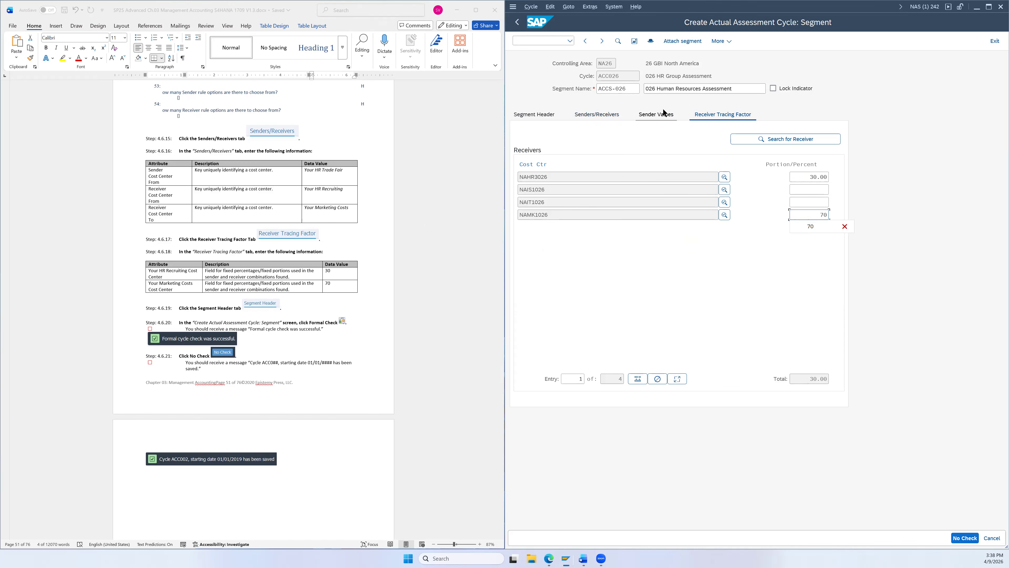
{"action": "left_click", "coordinate": [722, 303]}
{"action": "left_click", "coordinate": [625, 119]}
{"action": "left_click", "coordinate": [707, 115]}
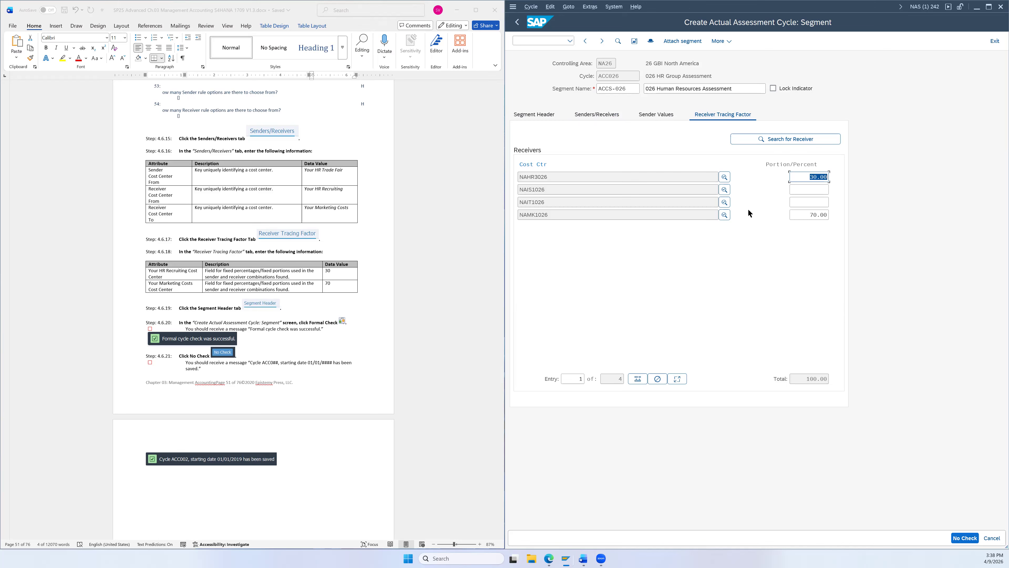
- Return to the segment header, run the formal check on cycle ACC026, and save the cycle with No Check
{"action": "scroll", "coordinate": [368, 252], "scroll_direction": "down", "scroll_amount": 5}
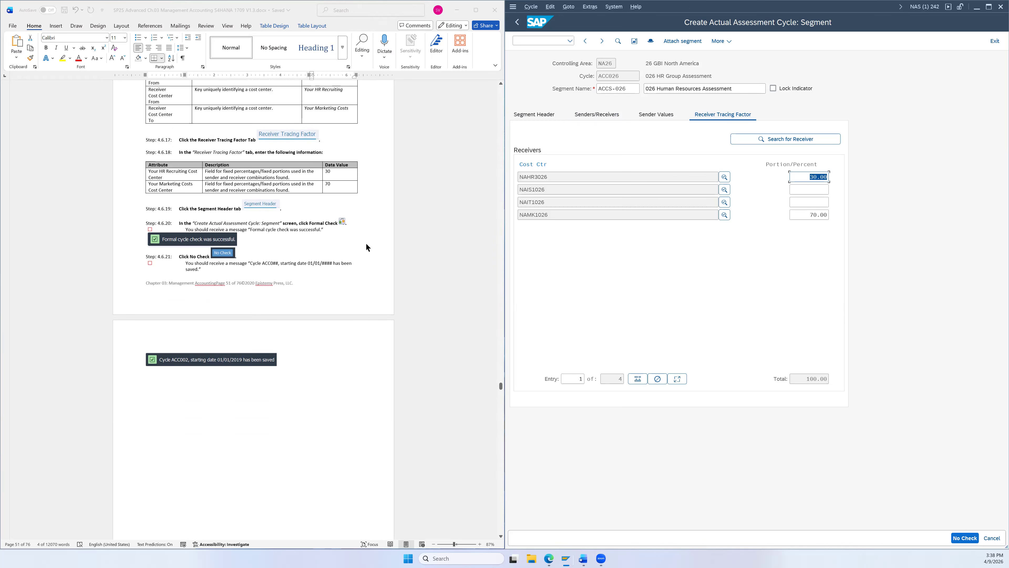
{"action": "scroll", "coordinate": [341, 260], "scroll_direction": "down", "scroll_amount": 2}
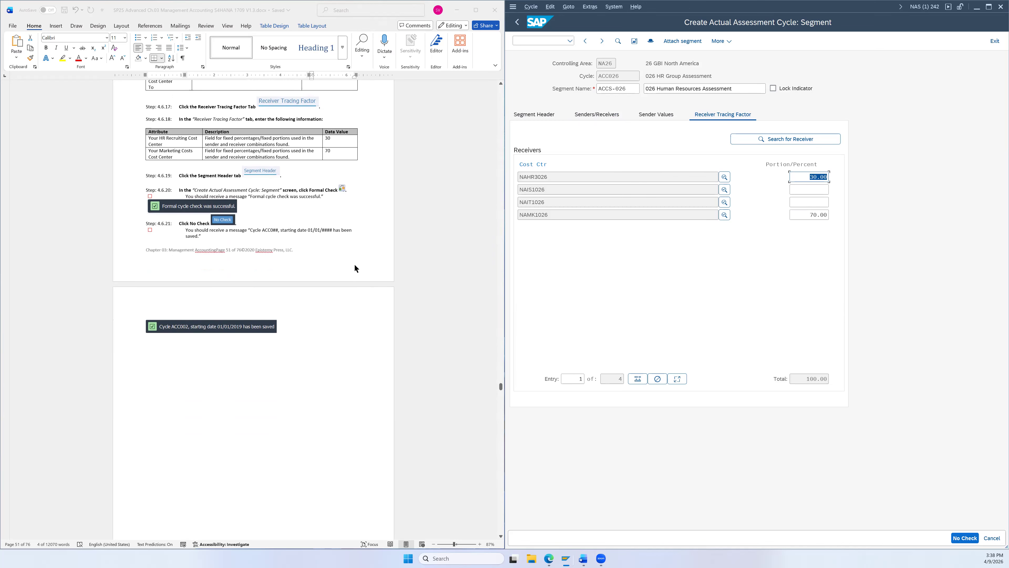
{"action": "left_click", "coordinate": [538, 115]}
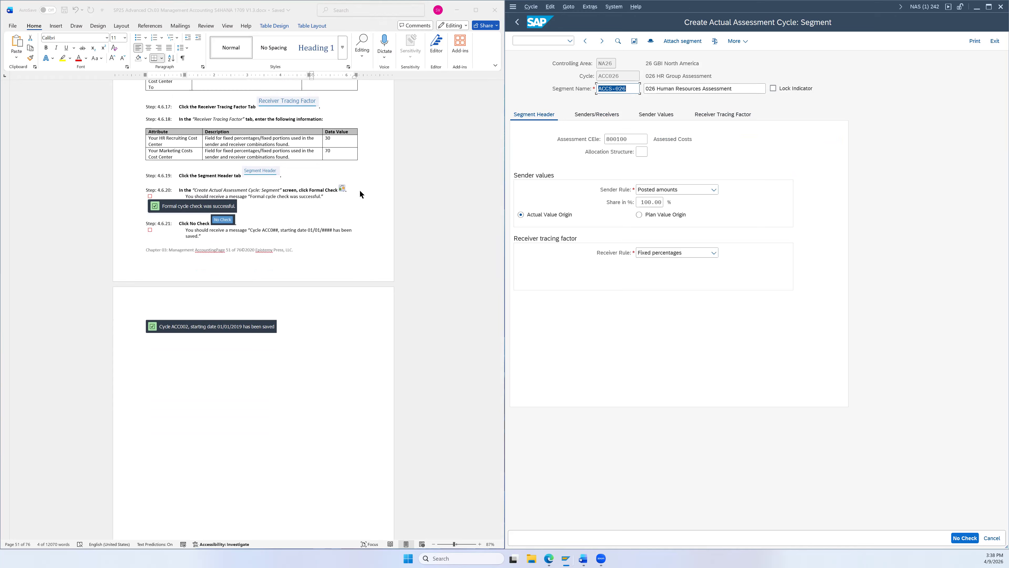
{"action": "left_click", "coordinate": [715, 41]}
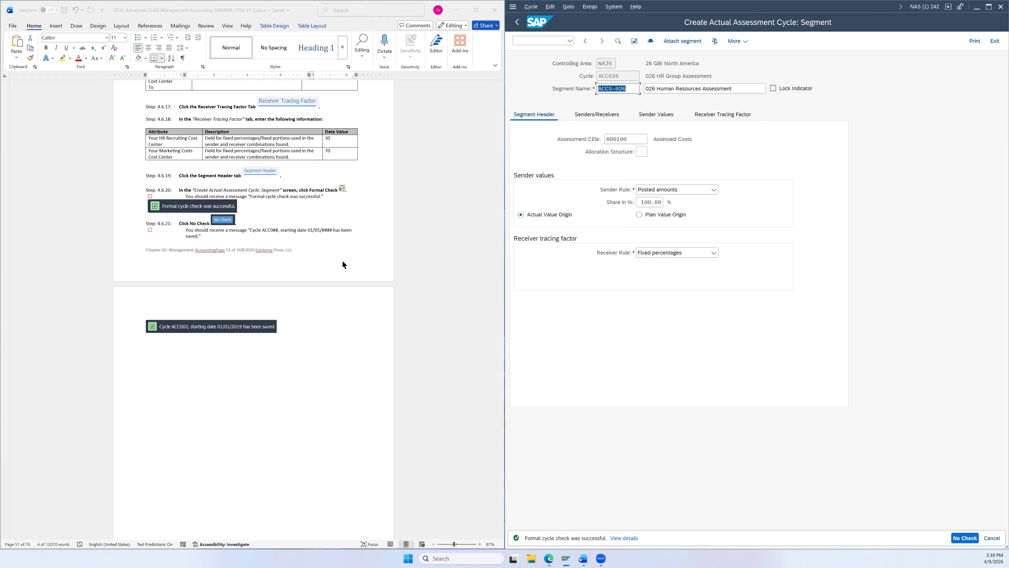
{"action": "left_click", "coordinate": [964, 538]}
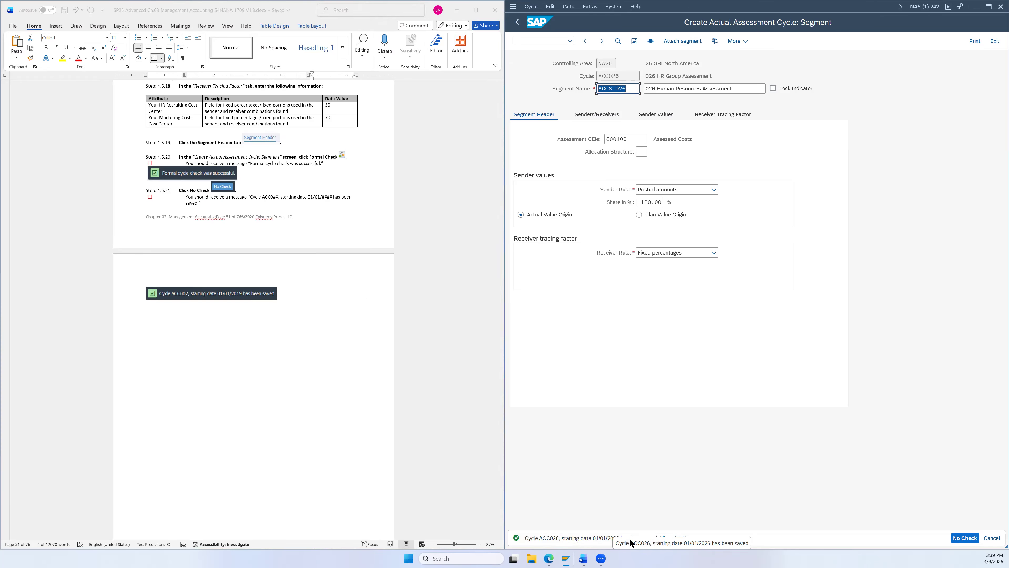
- Advance the exercise document to section 4.7, Post Expense to Cost Center, and open a new SAP GUI session
{"action": "scroll", "coordinate": [395, 334], "scroll_direction": "down", "scroll_amount": 10}
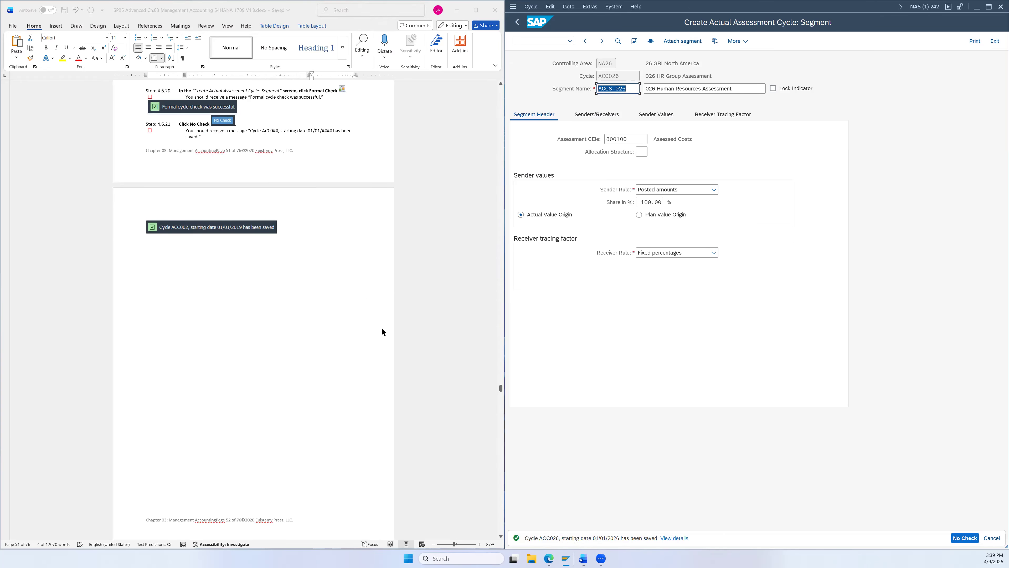
{"action": "scroll", "coordinate": [380, 326], "scroll_direction": "down", "scroll_amount": 3}
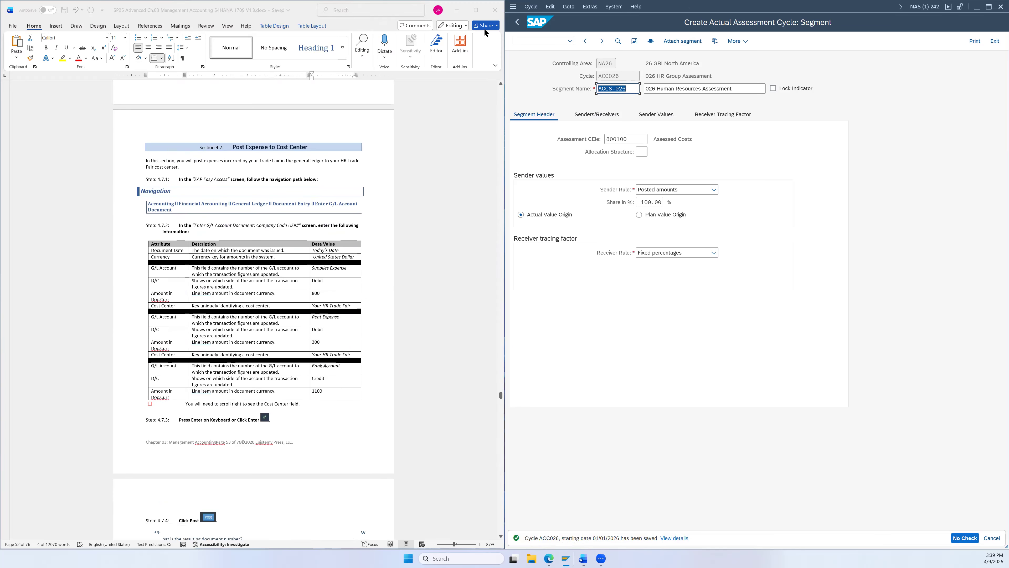
{"action": "left_click", "coordinate": [513, 6]}
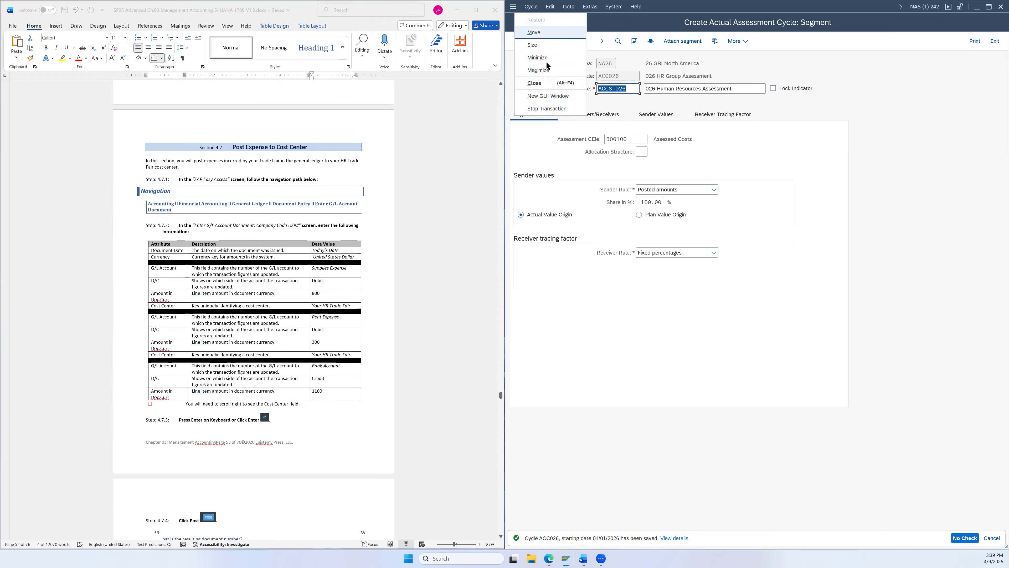
{"action": "left_click", "coordinate": [549, 96]}
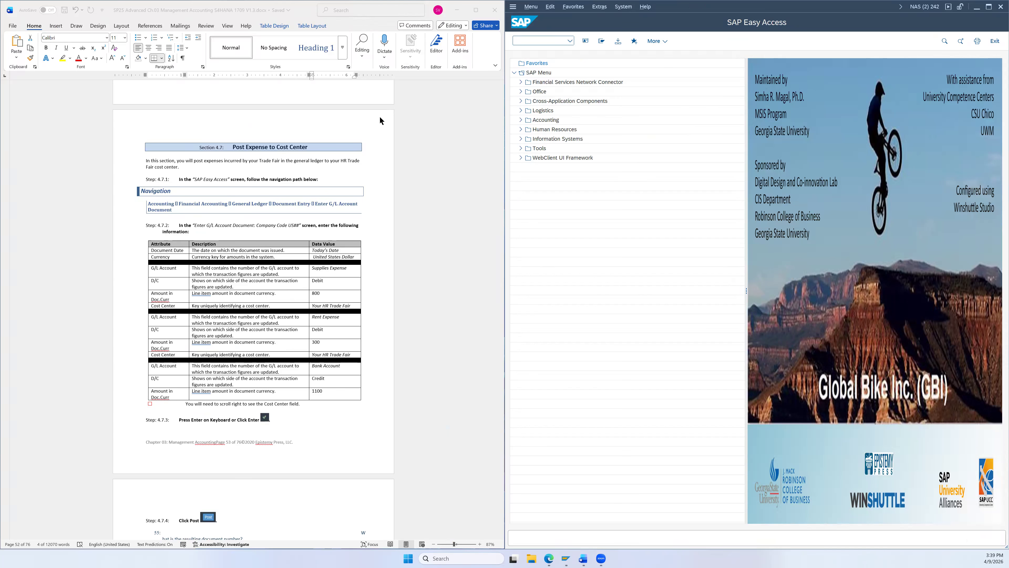
{"action": "left_click", "coordinate": [431, 185]}
{"action": "scroll", "coordinate": [421, 171], "scroll_direction": "down", "scroll_amount": 2}
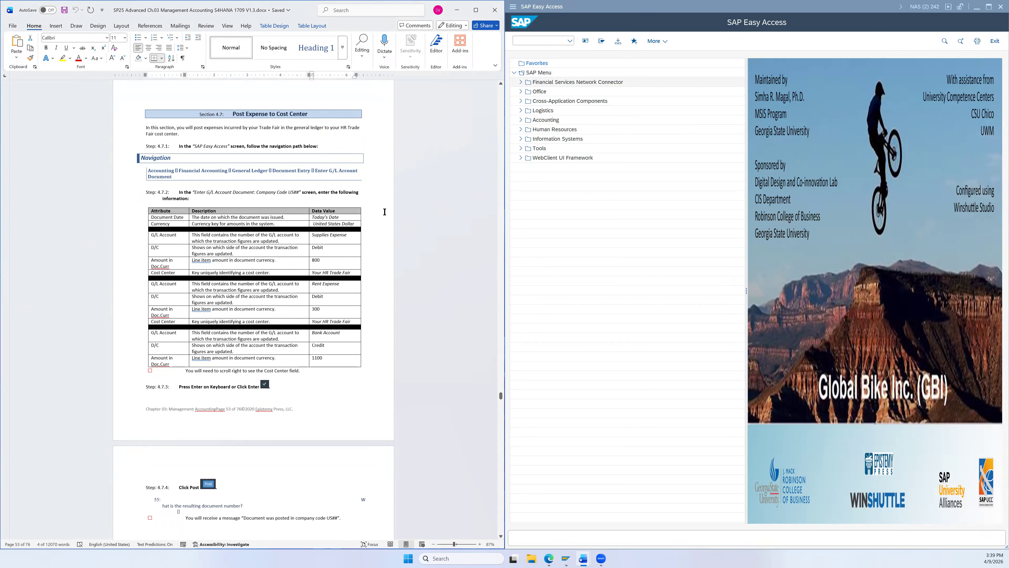
{"action": "scroll", "coordinate": [385, 213], "scroll_direction": "down", "scroll_amount": 1}
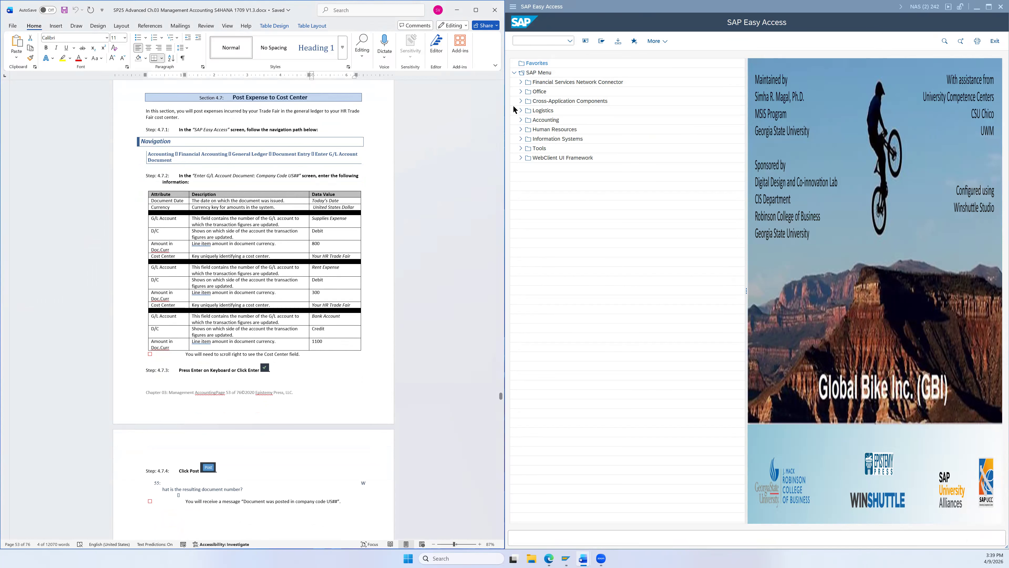
- Start transaction FB50, Enter G/L Account Document, from the General Ledger document entry functions under Financial Accounting
{"action": "left_click", "coordinate": [521, 119]}
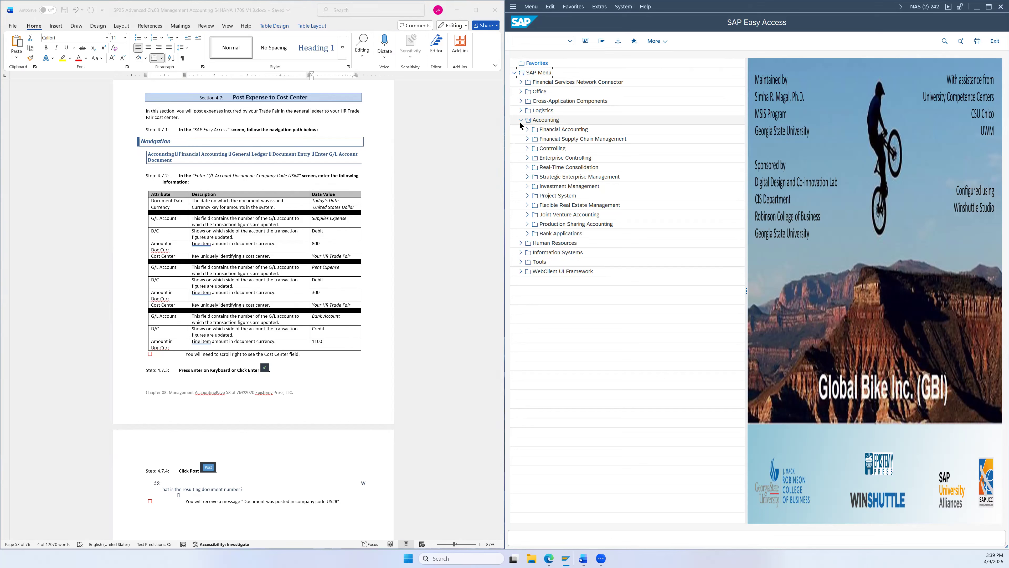
{"action": "left_click", "coordinate": [527, 129]}
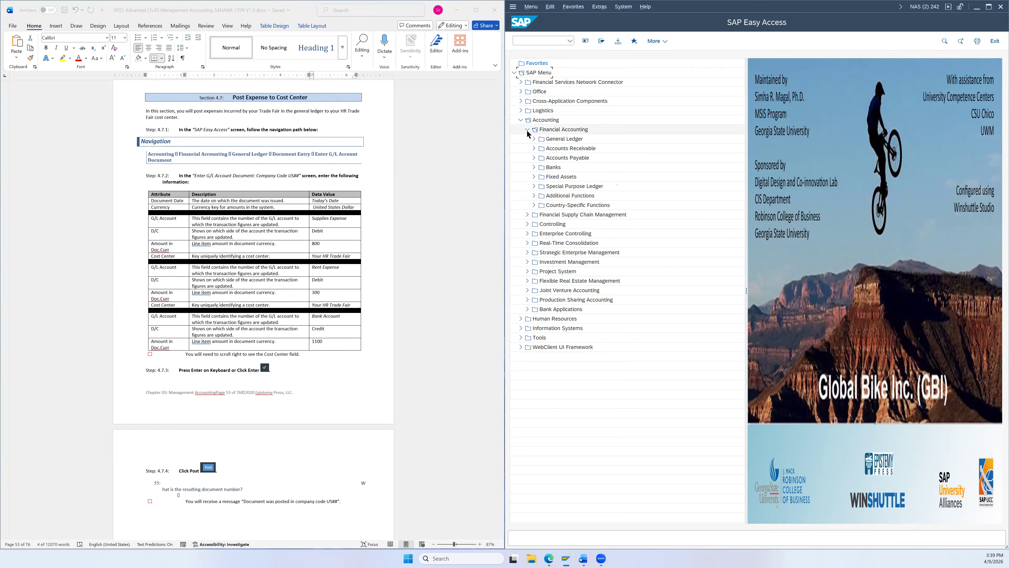
{"action": "left_click", "coordinate": [533, 139]}
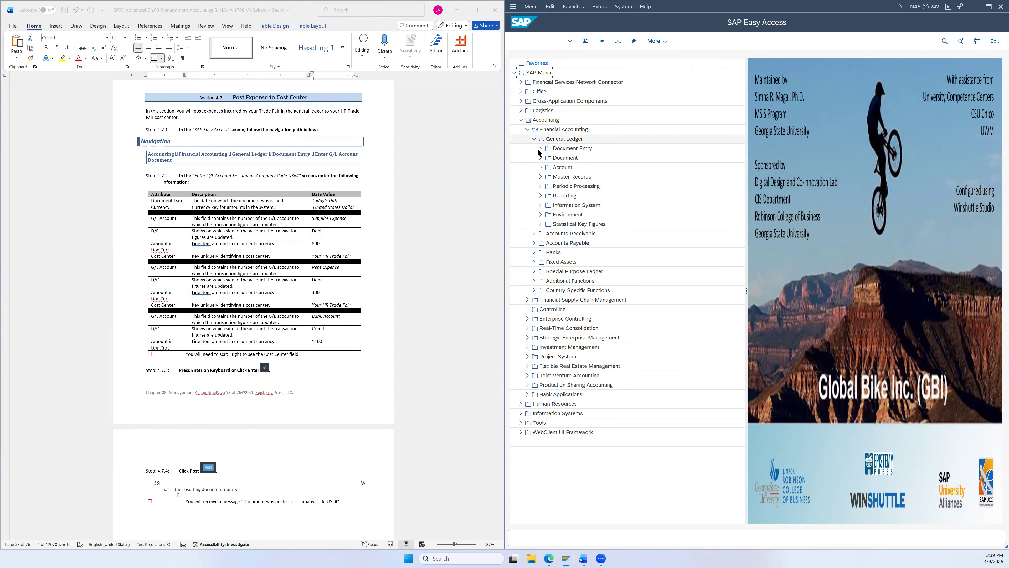
{"action": "left_click", "coordinate": [539, 148]}
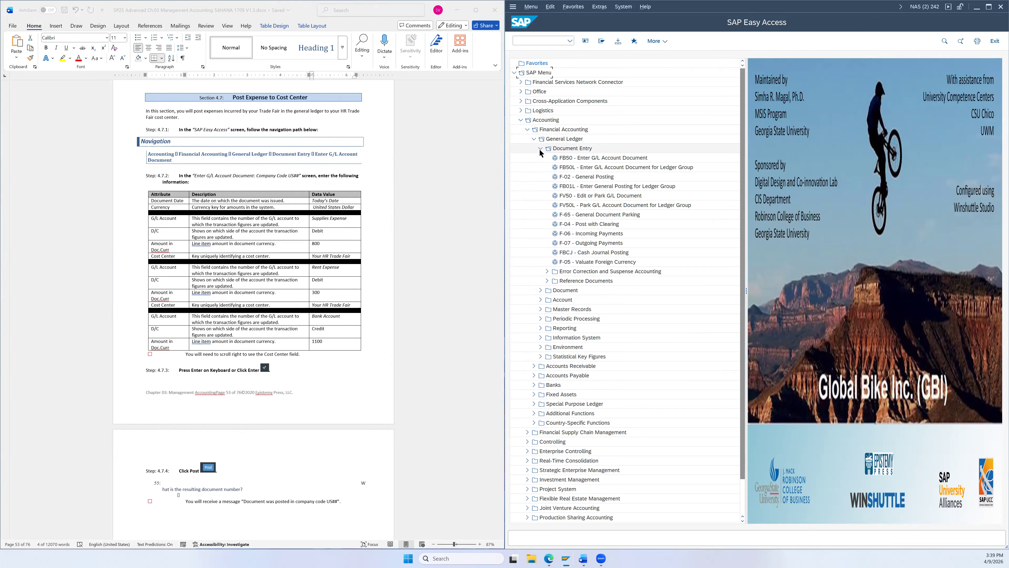
{"action": "left_click", "coordinate": [579, 159]}
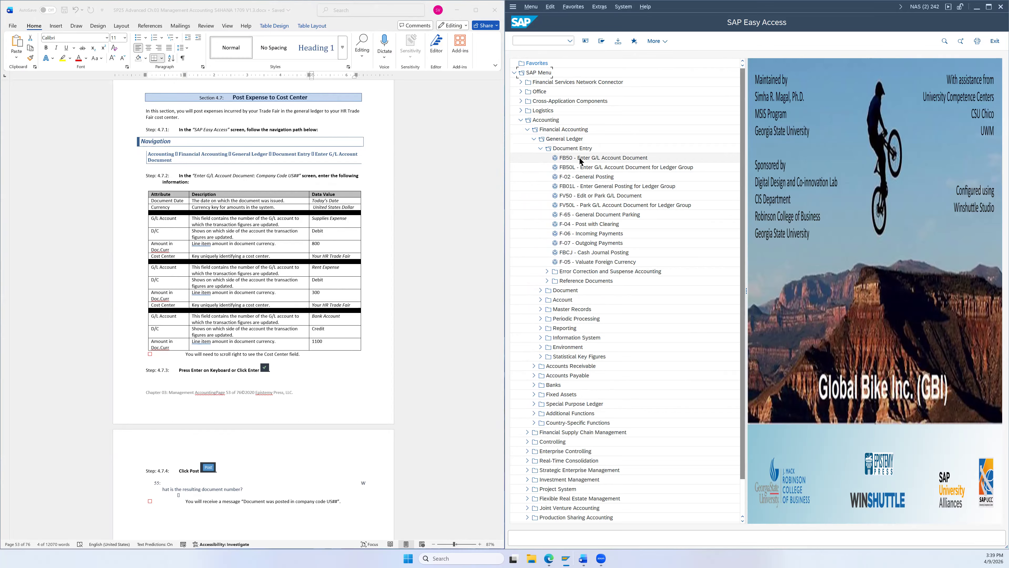
{"action": "double_click", "coordinate": [596, 158]}
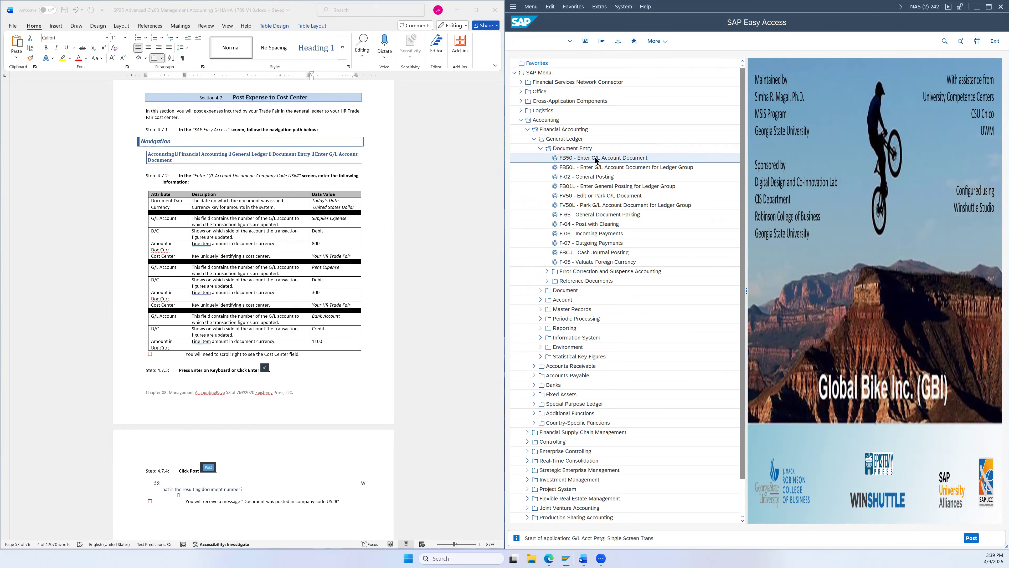
- Set the G/L document's document date to 04/09/2026 from the calendar
{"action": "left_click", "coordinate": [461, 232]}
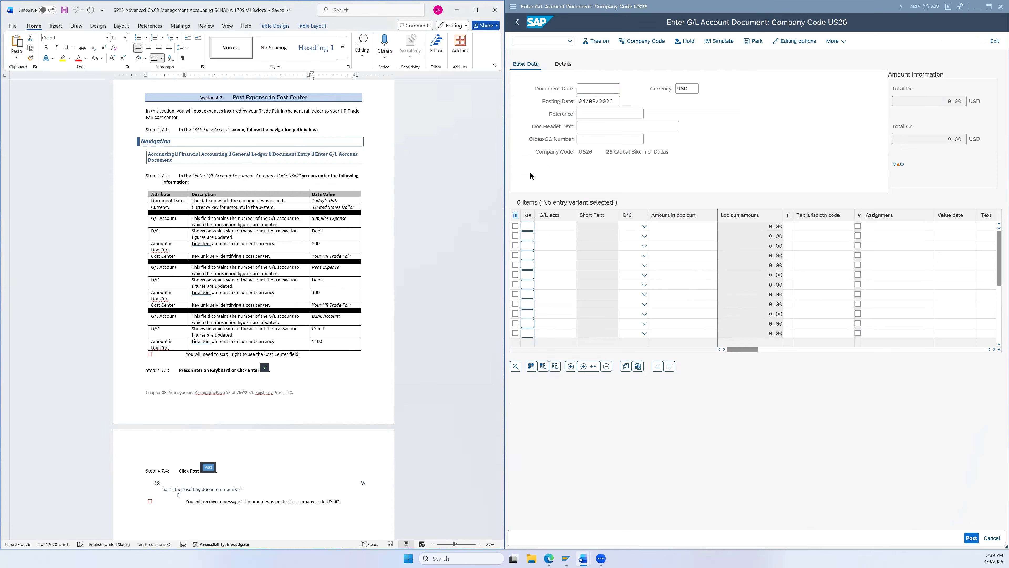
{"action": "left_click", "coordinate": [520, 176]}
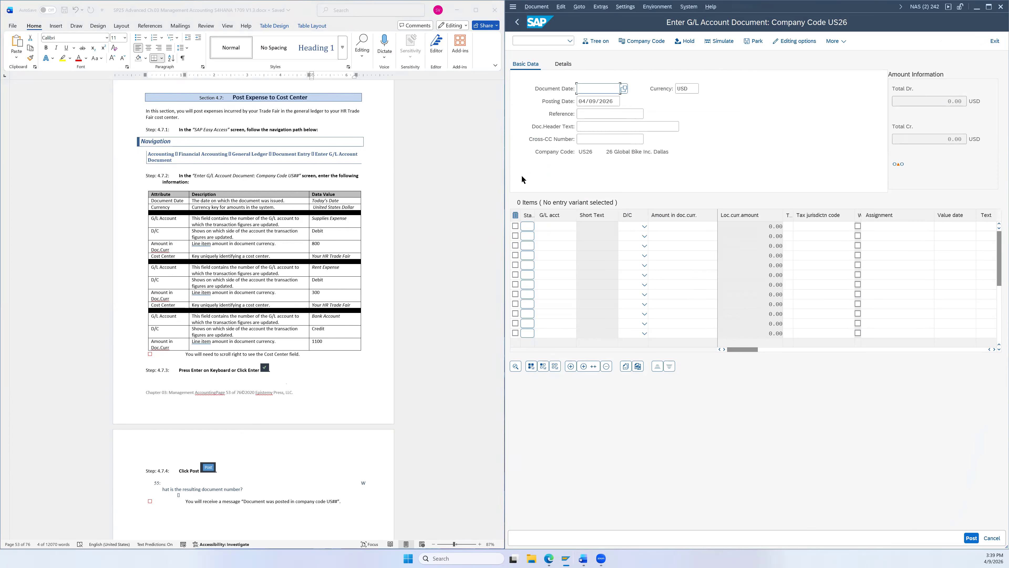
{"action": "left_click", "coordinate": [625, 89]}
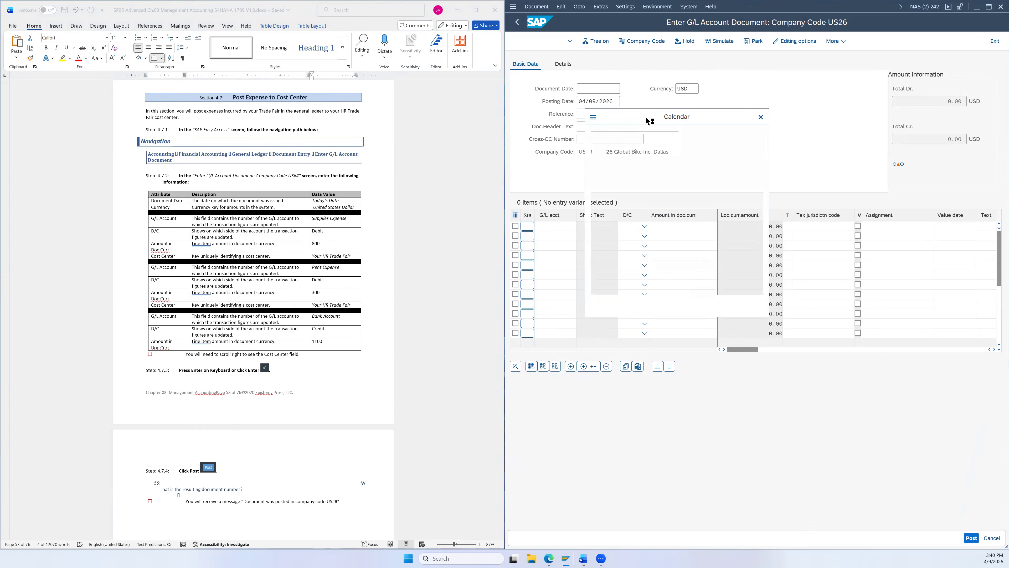
{"action": "double_click", "coordinate": [649, 217]}
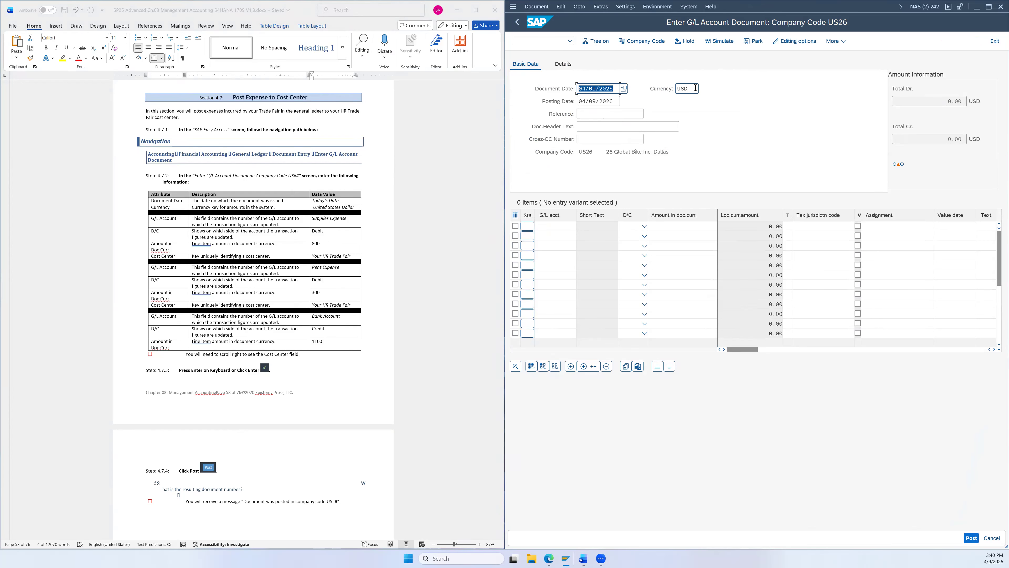
- Look up the Supplies Expense account 740000 in chart of accounts GL26 and enter it as the first line item's G/L account
{"action": "scroll", "coordinate": [396, 214], "scroll_direction": "down", "scroll_amount": 3}
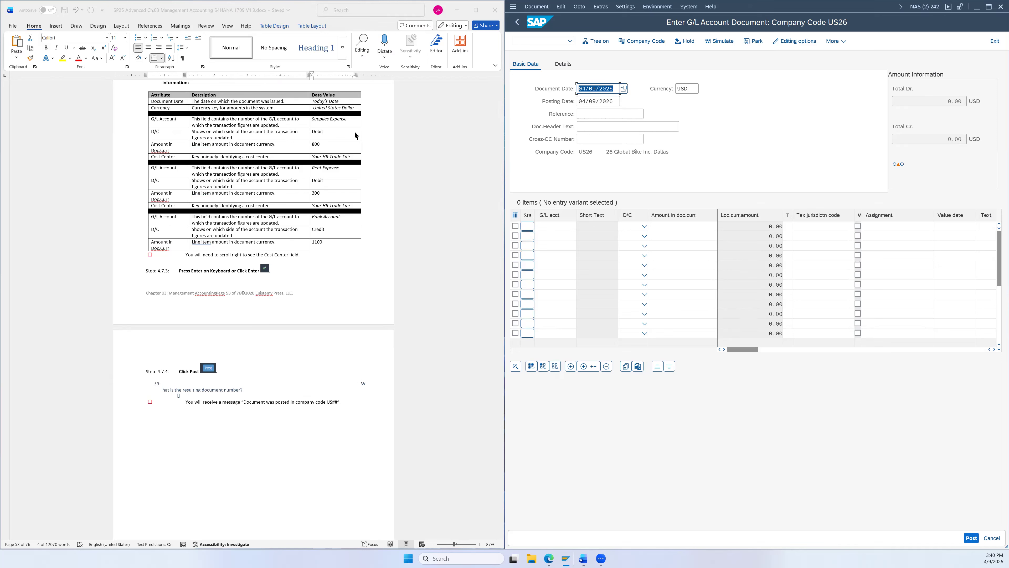
{"action": "left_click", "coordinate": [555, 226]}
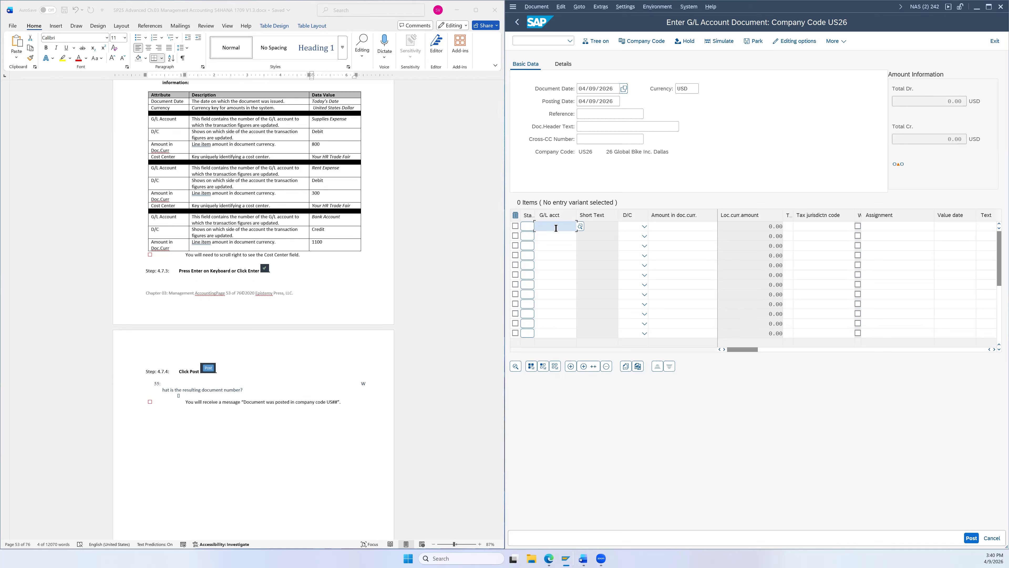
{"action": "left_click", "coordinate": [579, 227]}
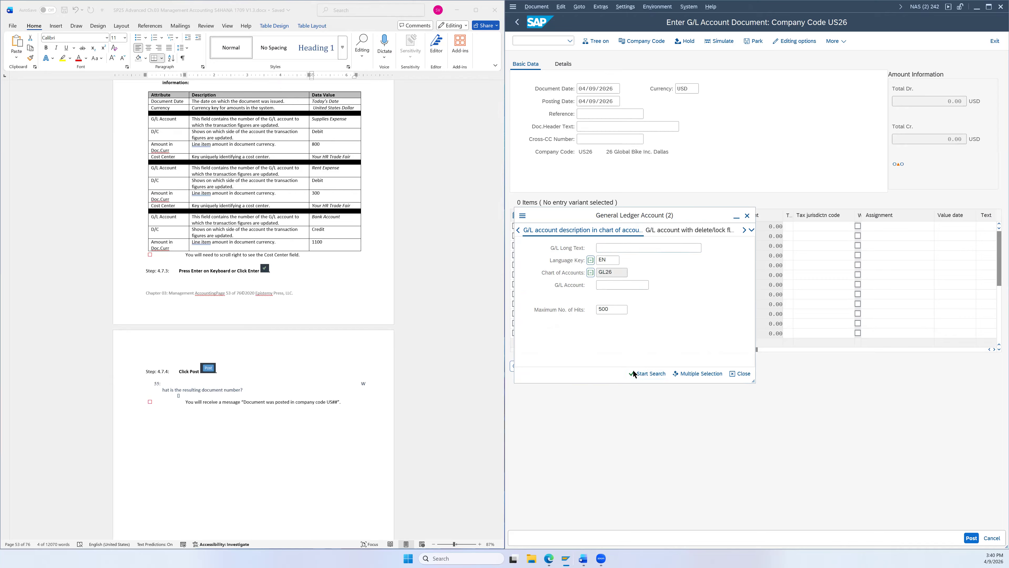
{"action": "left_click", "coordinate": [634, 374]}
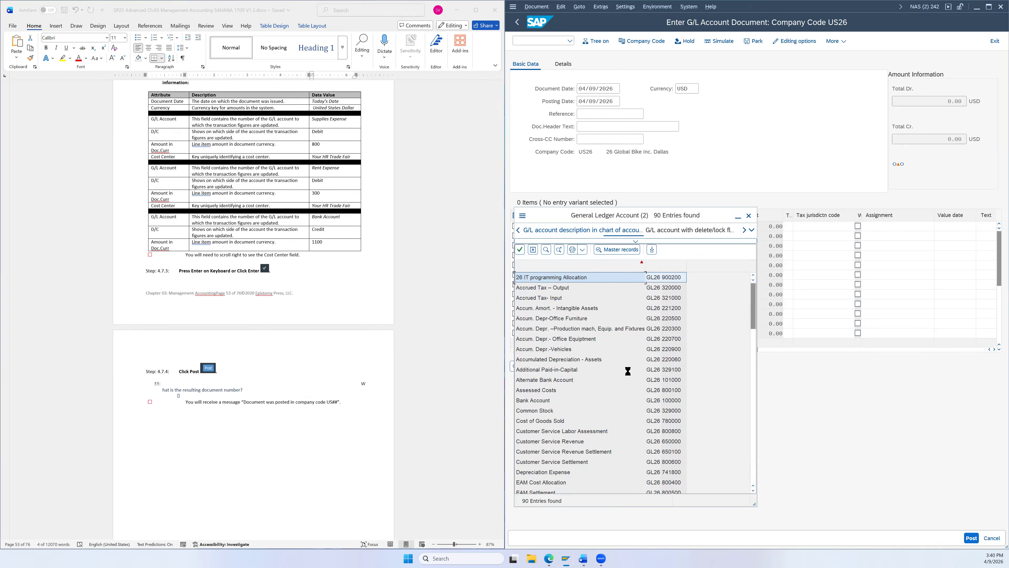
{"action": "scroll", "coordinate": [576, 405], "scroll_direction": "down", "scroll_amount": 6}
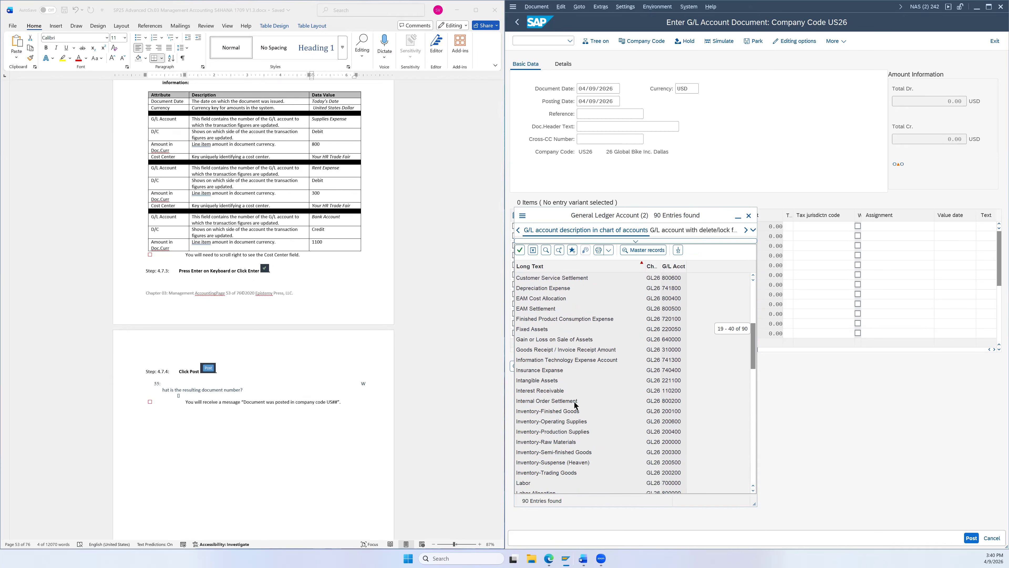
{"action": "scroll", "coordinate": [576, 405], "scroll_direction": "down", "scroll_amount": 4}
{"action": "scroll", "coordinate": [577, 403], "scroll_direction": "down", "scroll_amount": 4}
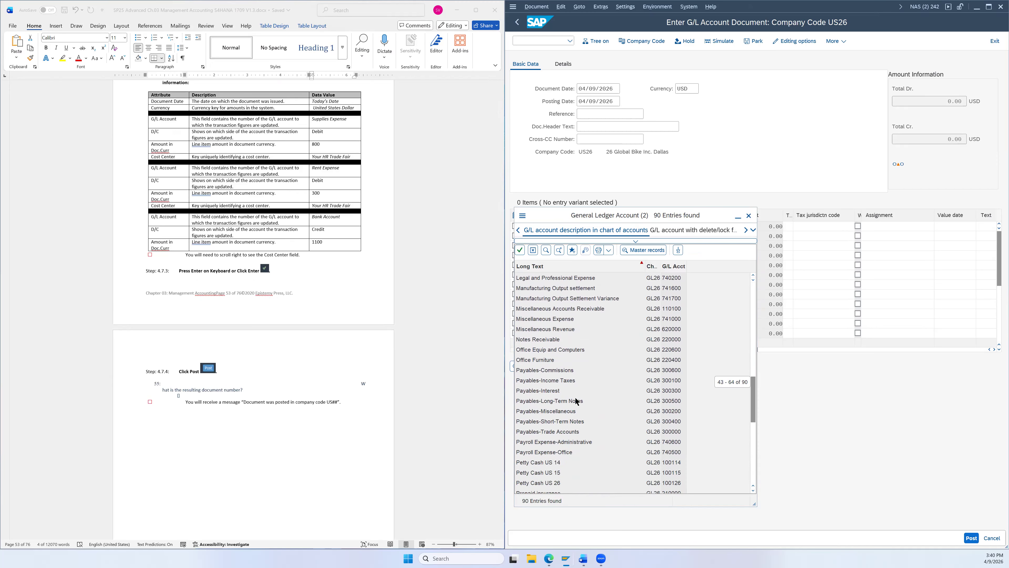
{"action": "scroll", "coordinate": [577, 399], "scroll_direction": "down", "scroll_amount": 5}
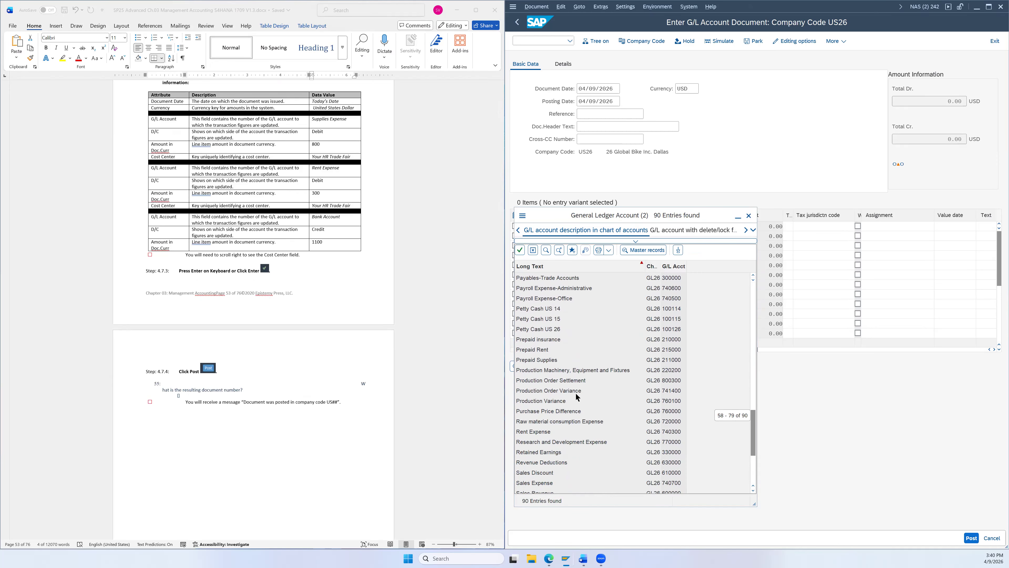
{"action": "scroll", "coordinate": [572, 433], "scroll_direction": "down", "scroll_amount": 4}
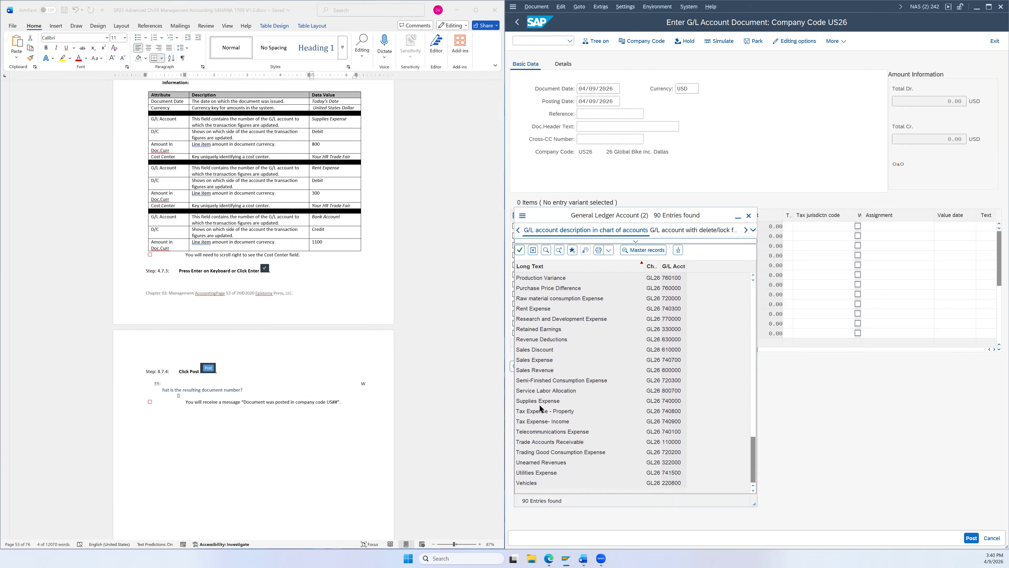
{"action": "left_click", "coordinate": [534, 403]}
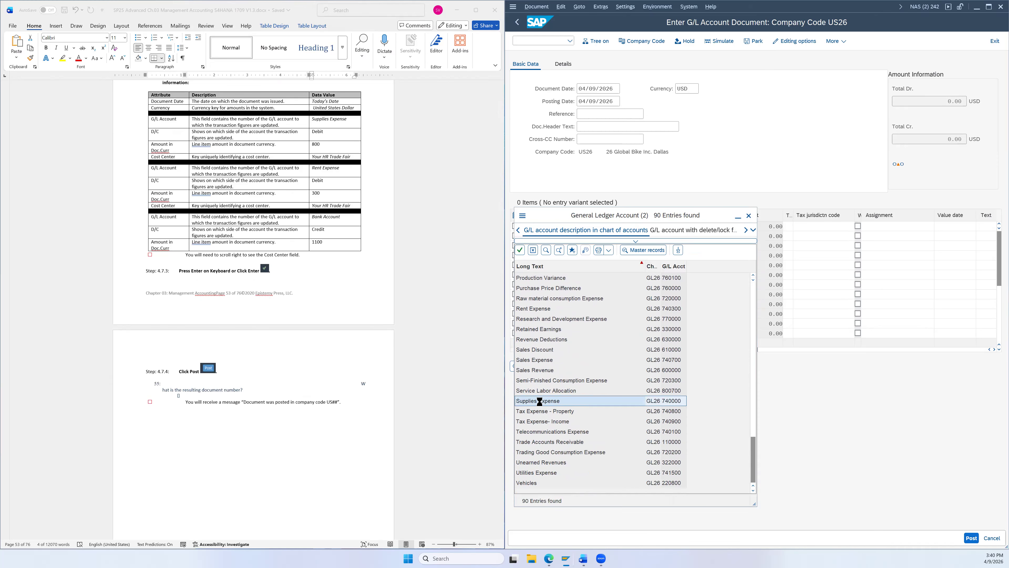
{"action": "double_click", "coordinate": [540, 403]}
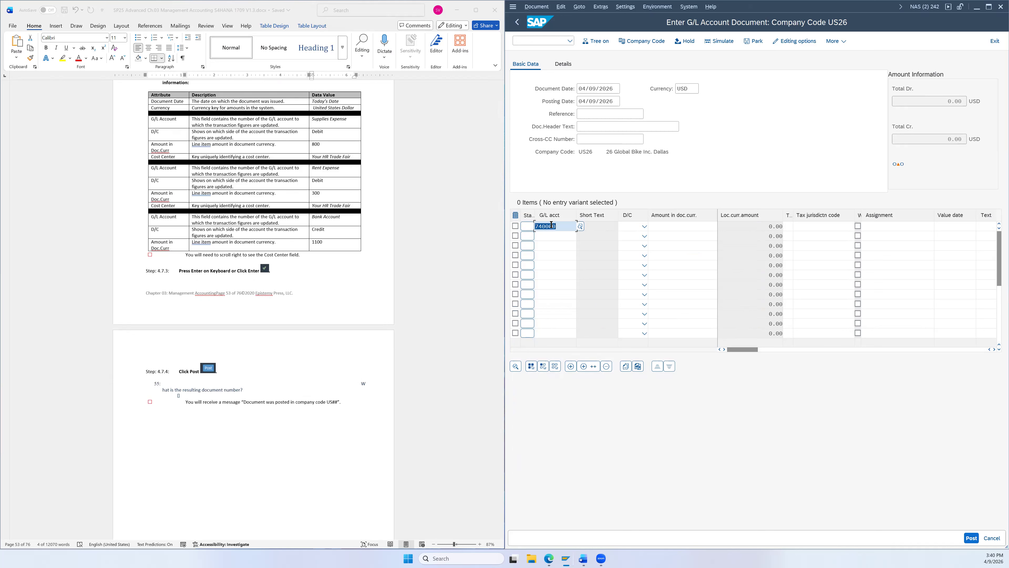
- Make the Supplies Expense line item a debit with a document currency amount of 800
{"action": "left_click", "coordinate": [644, 226]}
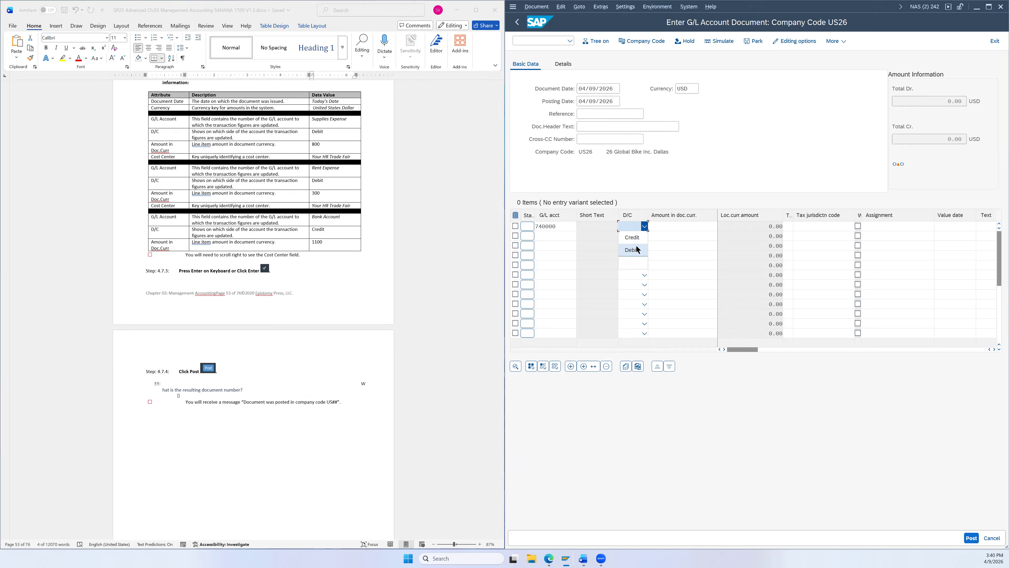
{"action": "left_click", "coordinate": [674, 225]}
{"action": "type", "text": "800"}
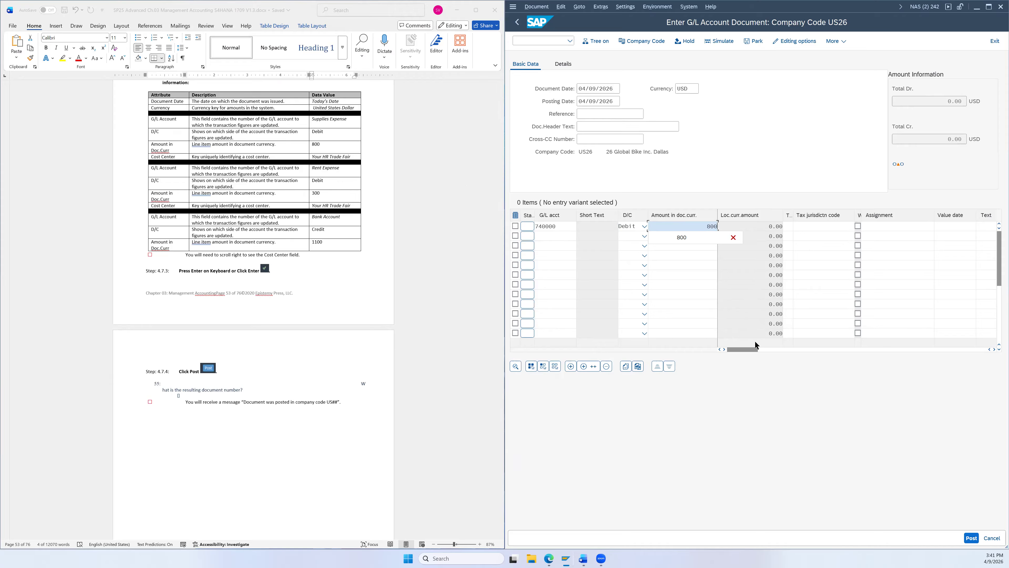
- Look up the 26 HR TRADE FAIR cost center and assign NAHR2026 to the Supplies Expense line item
{"action": "left_click_drag", "start_coordinate": [753, 347], "coordinate": [777, 345]}
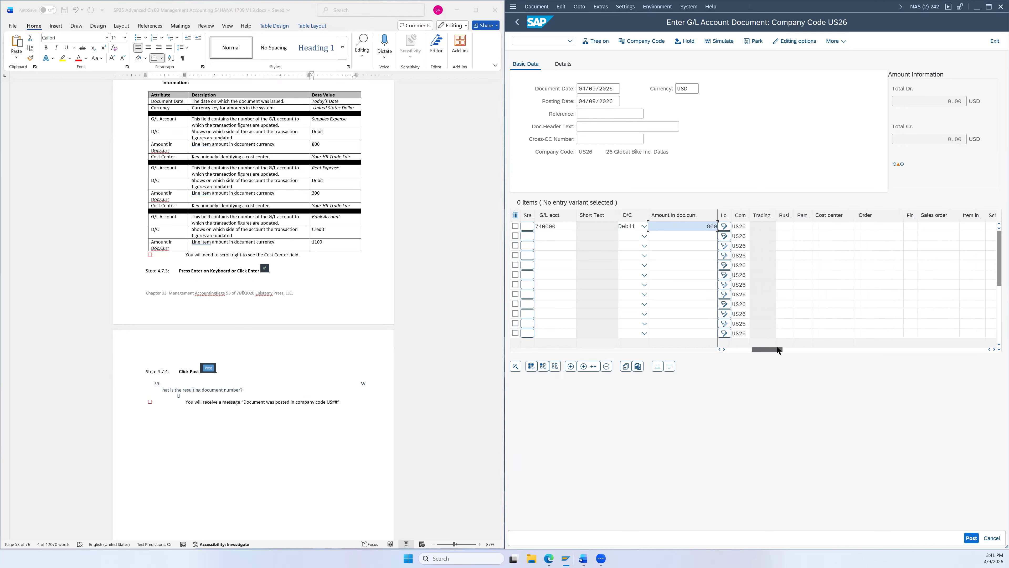
{"action": "left_click", "coordinate": [826, 225]}
{"action": "left_click_drag", "start_coordinate": [774, 350], "coordinate": [792, 348]}
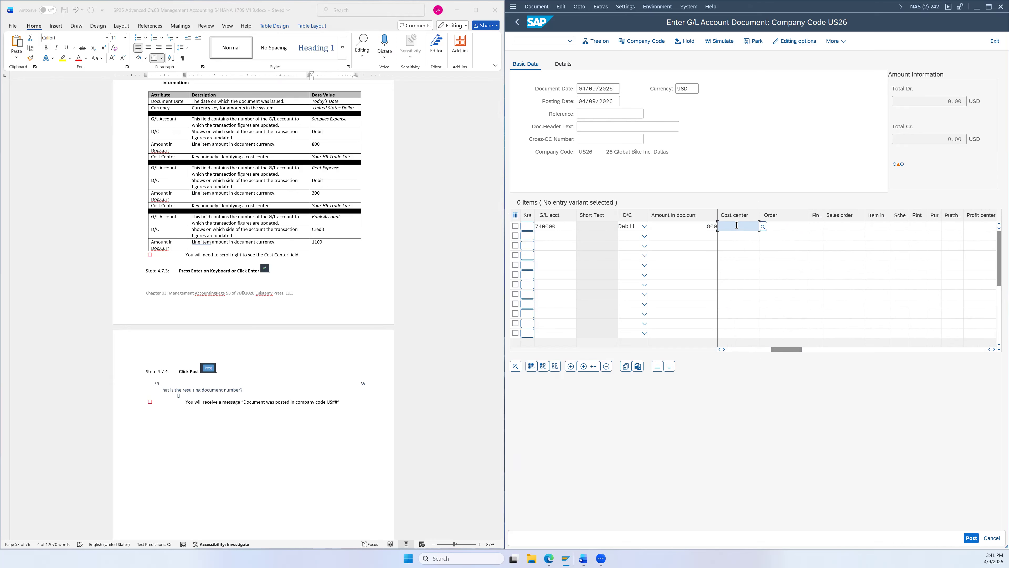
{"action": "left_click", "coordinate": [763, 227]}
{"action": "left_click", "coordinate": [728, 427]}
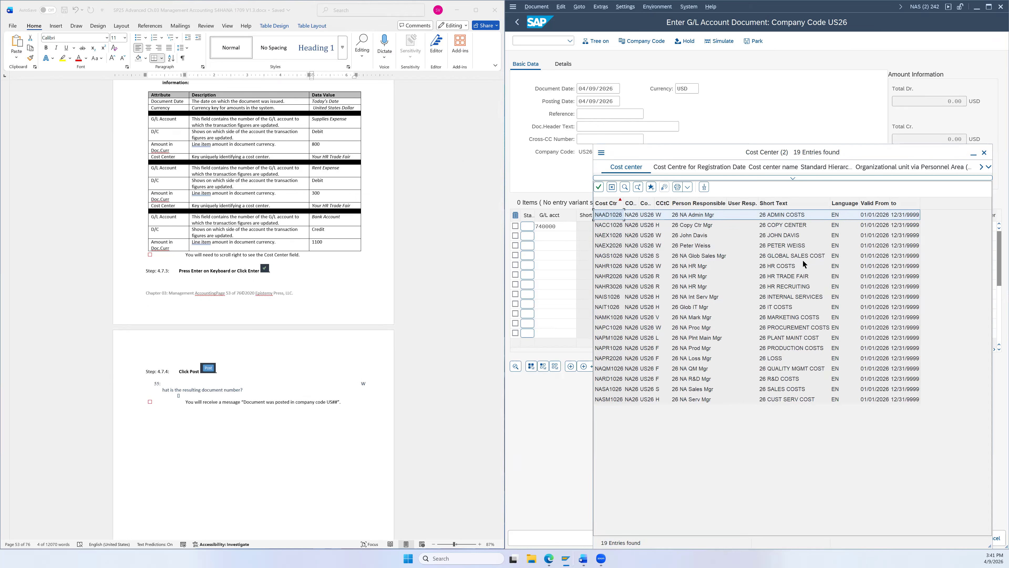
{"action": "left_click", "coordinate": [778, 278]}
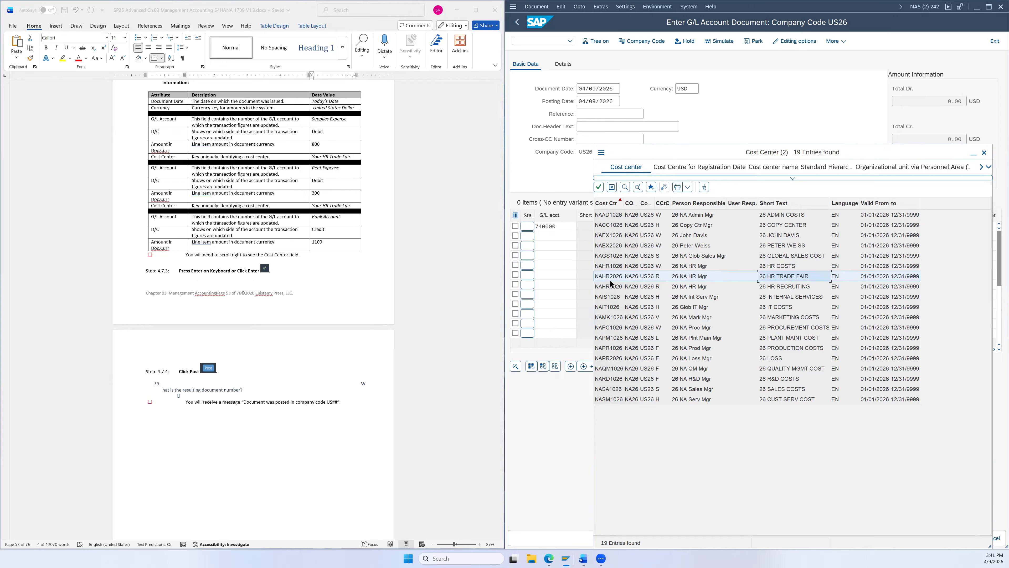
{"action": "double_click", "coordinate": [782, 276]}
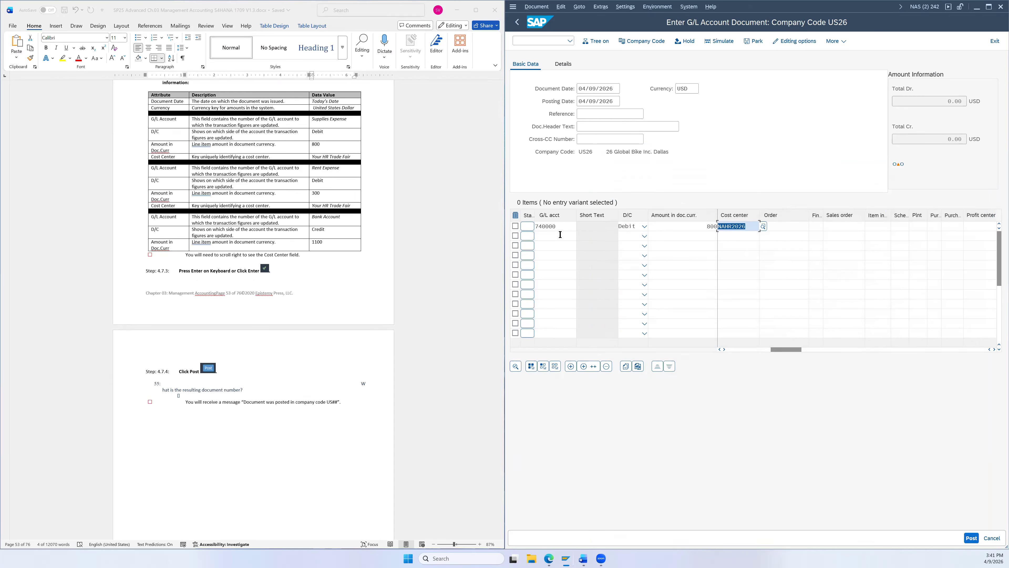
- Look up the Rent Expense account 740300 in chart of accounts GL26 and enter it as the second line item's G/L account
{"action": "left_click", "coordinate": [570, 236]}
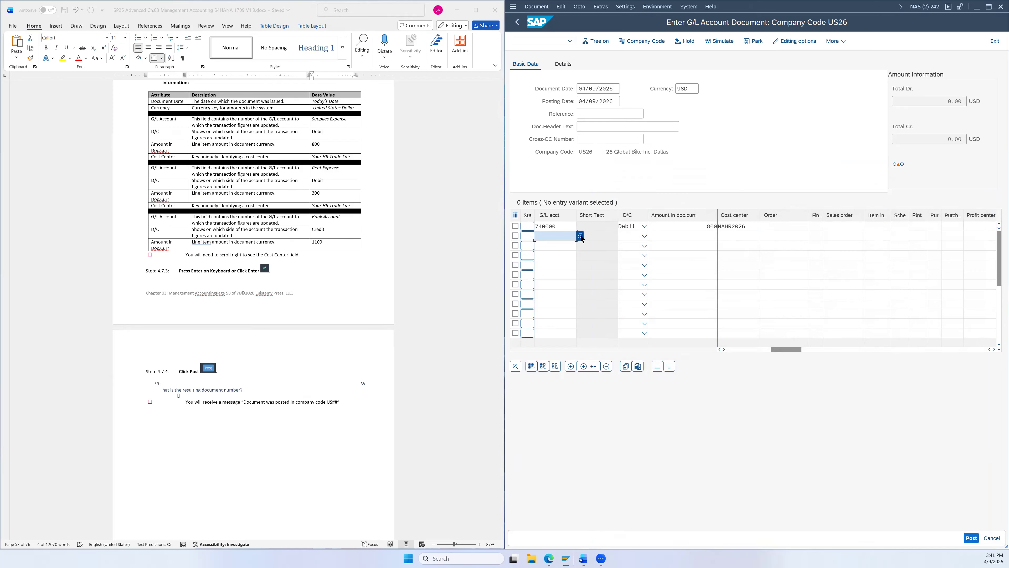
{"action": "scroll", "coordinate": [344, 192], "scroll_direction": "down", "scroll_amount": 3}
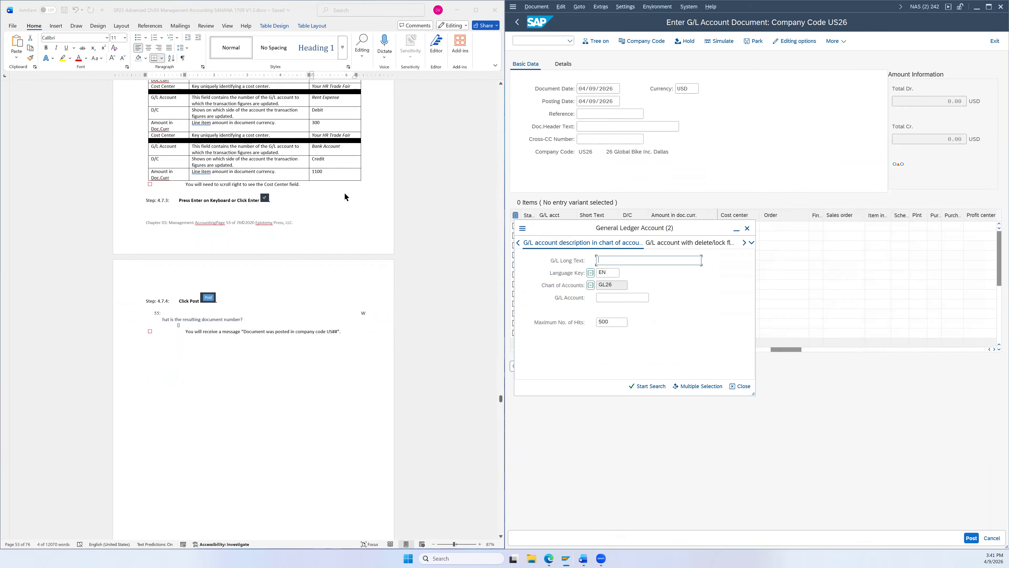
{"action": "left_click", "coordinate": [652, 386]}
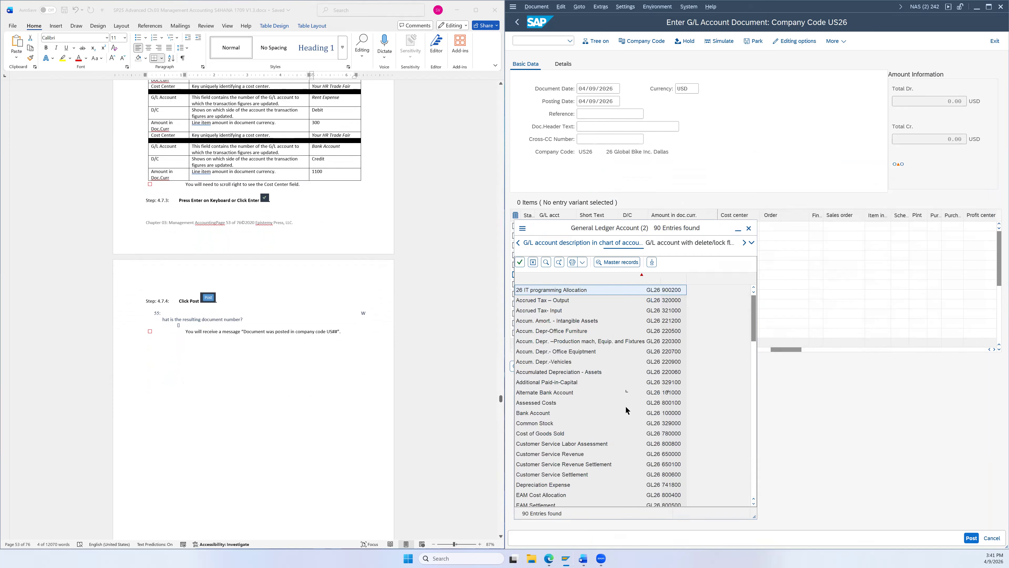
{"action": "scroll", "coordinate": [587, 391], "scroll_direction": "down", "scroll_amount": 10}
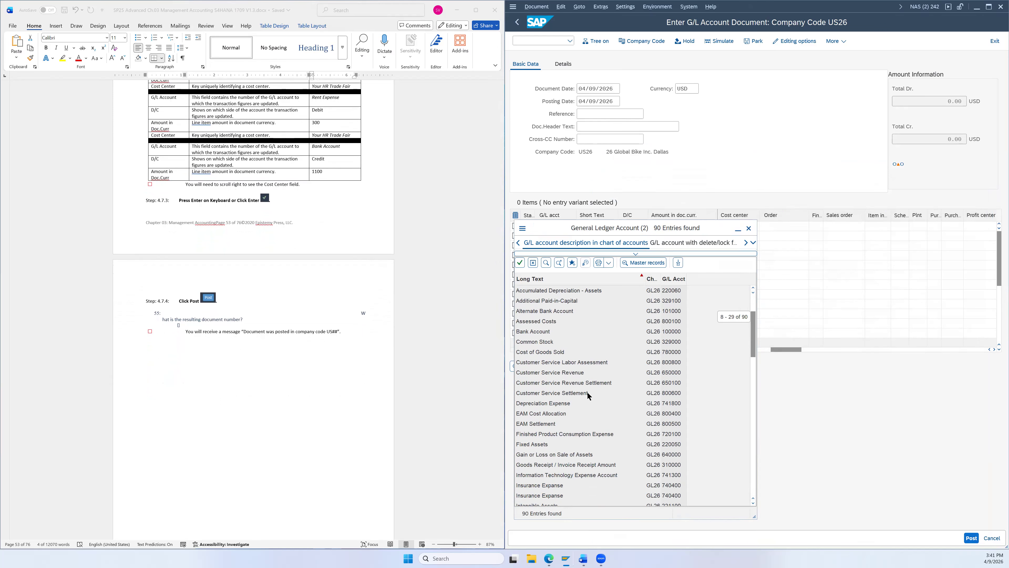
{"action": "scroll", "coordinate": [587, 391], "scroll_direction": "down", "scroll_amount": 11}
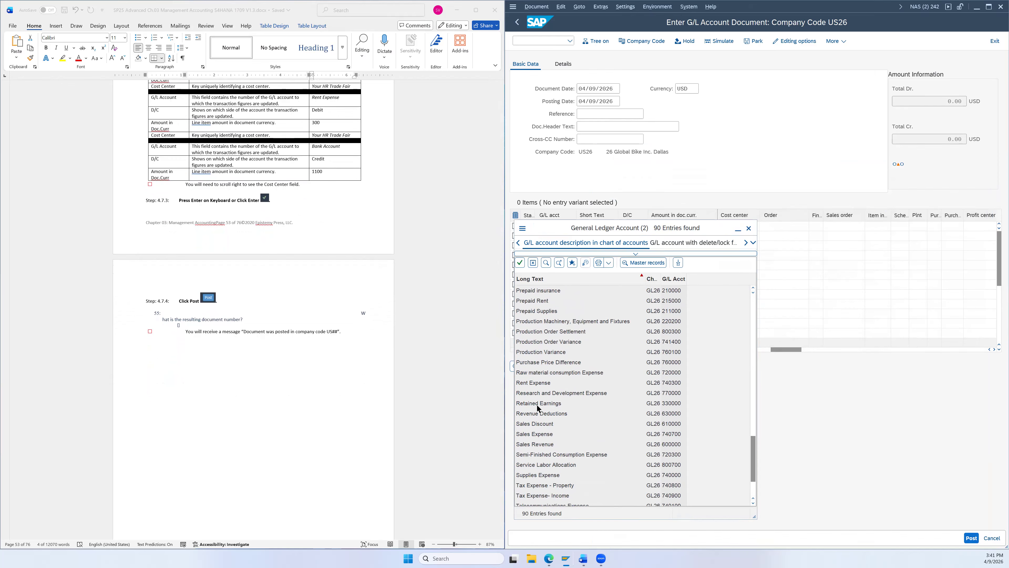
{"action": "left_click", "coordinate": [544, 386]}
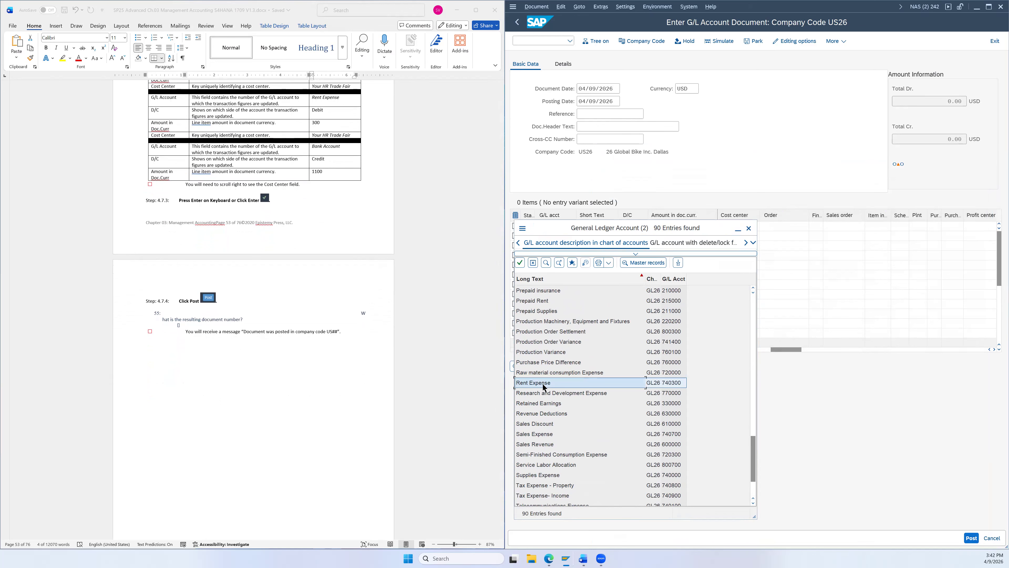
{"action": "double_click", "coordinate": [544, 384]}
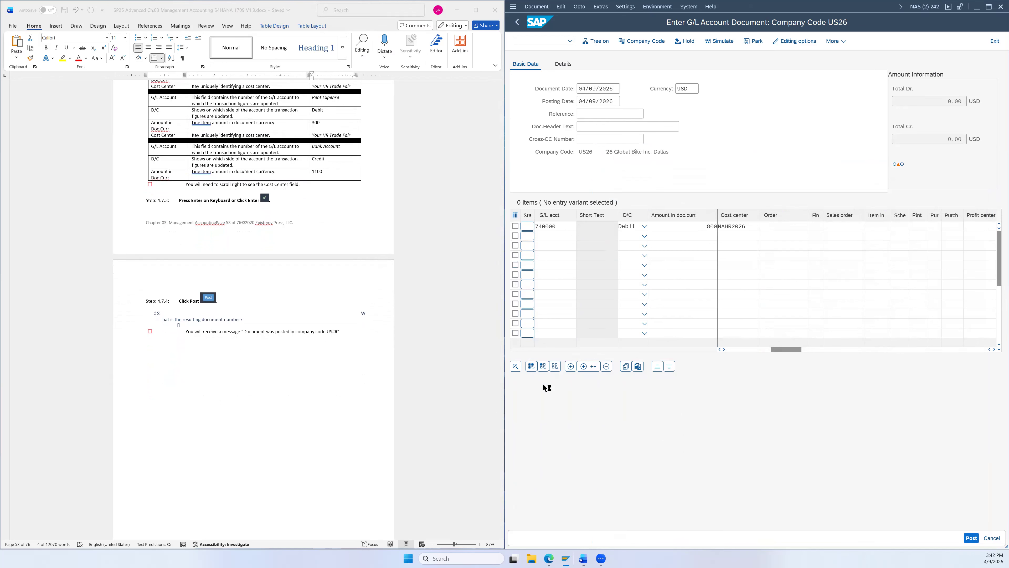
- Make the Rent Expense line item a debit with a document currency amount of 300
{"action": "left_click", "coordinate": [632, 234]}
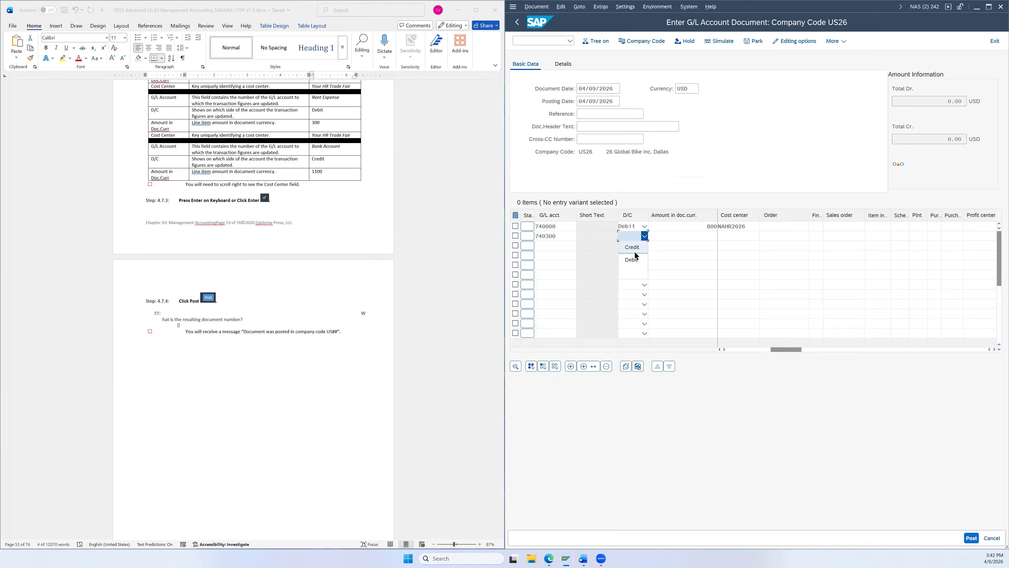
{"action": "left_click", "coordinate": [659, 252]}
{"action": "left_click", "coordinate": [673, 238]}
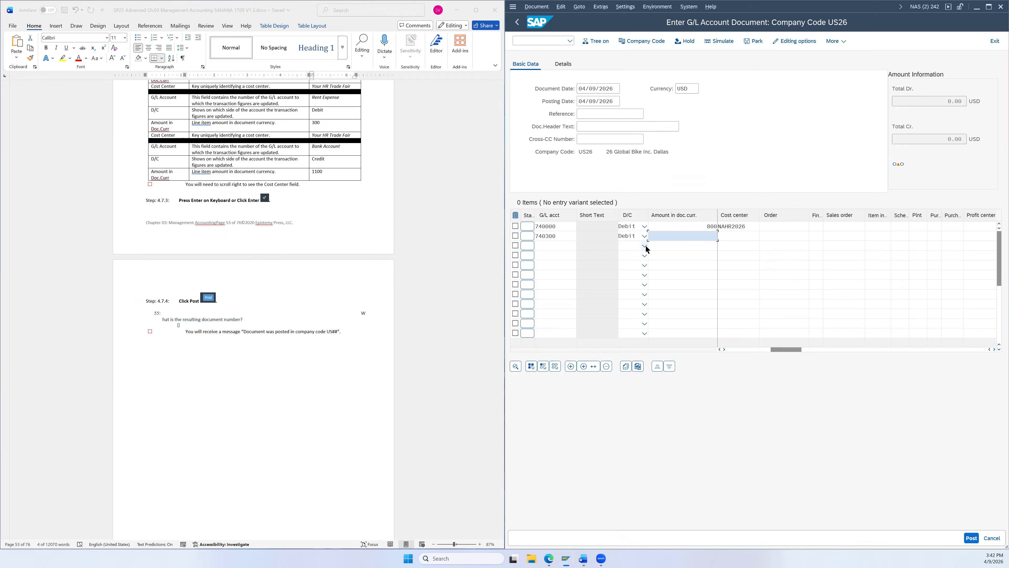
{"action": "type", "text": "300"}
- Look up the 26 HR TRADE FAIR cost center and assign NAHR2026 to the Rent Expense line item
{"action": "left_click", "coordinate": [744, 236]}
{"action": "left_click", "coordinate": [763, 236]}
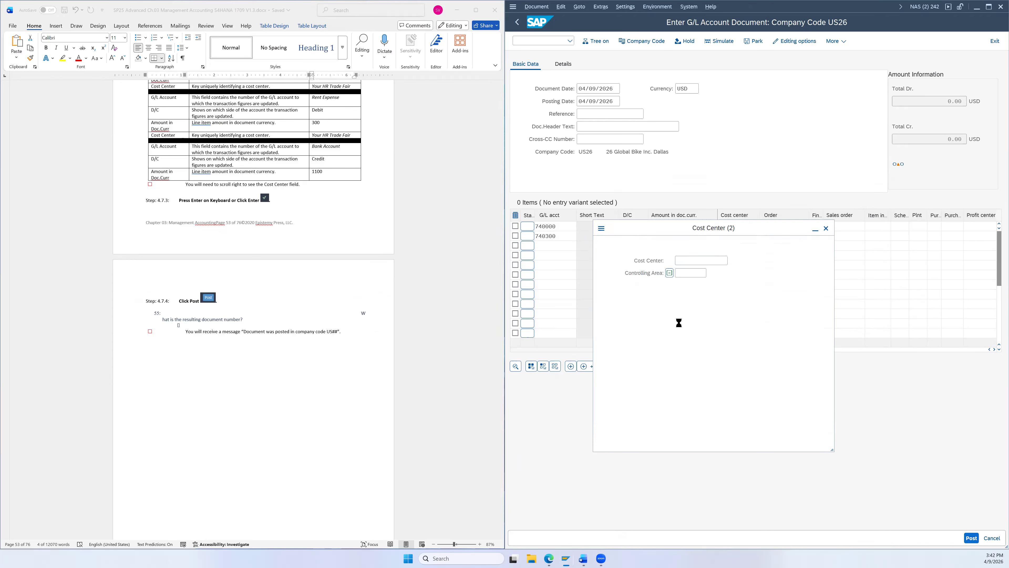
{"action": "left_click", "coordinate": [719, 441]}
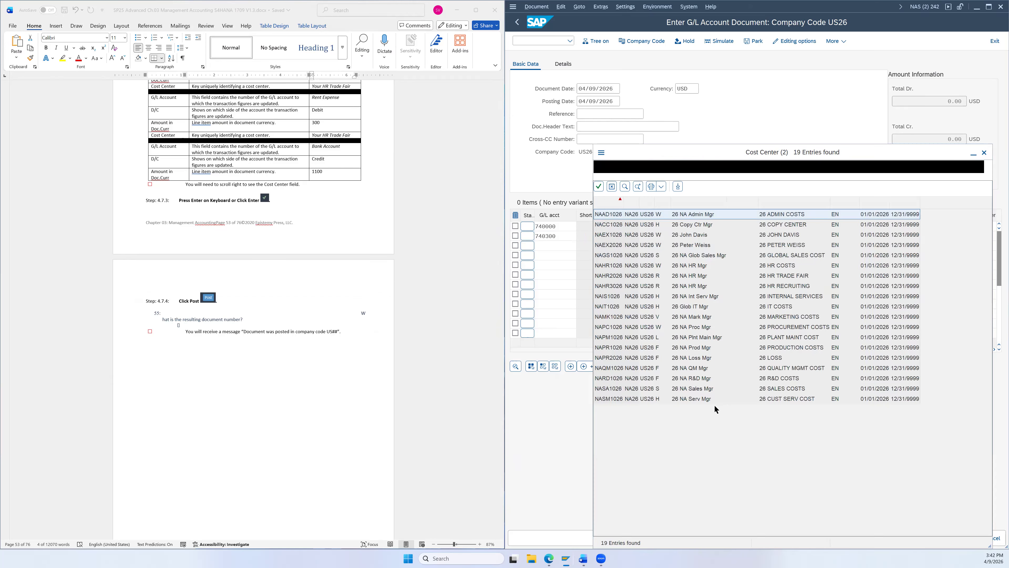
{"action": "left_click", "coordinate": [789, 278]}
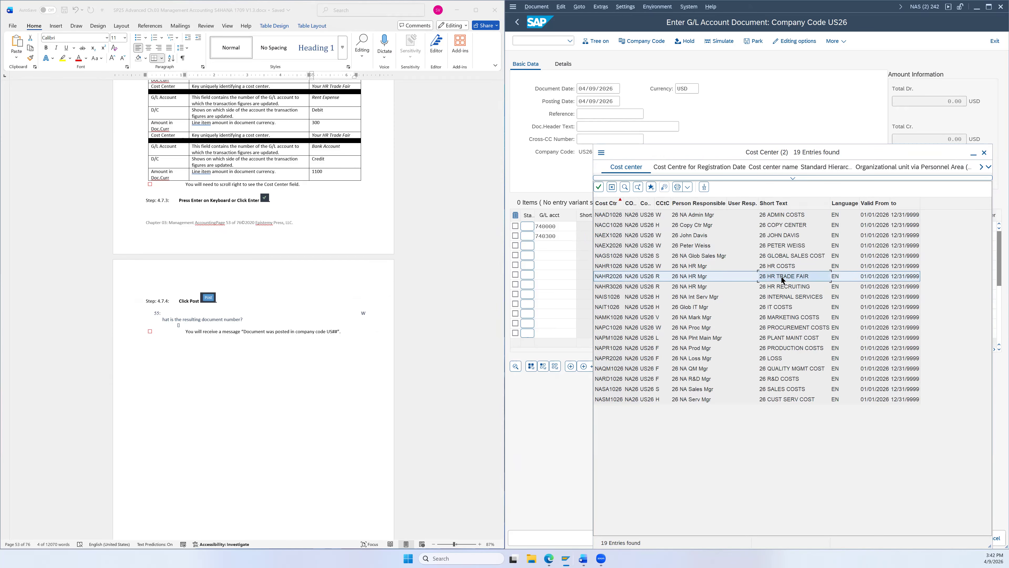
{"action": "double_click", "coordinate": [781, 278]}
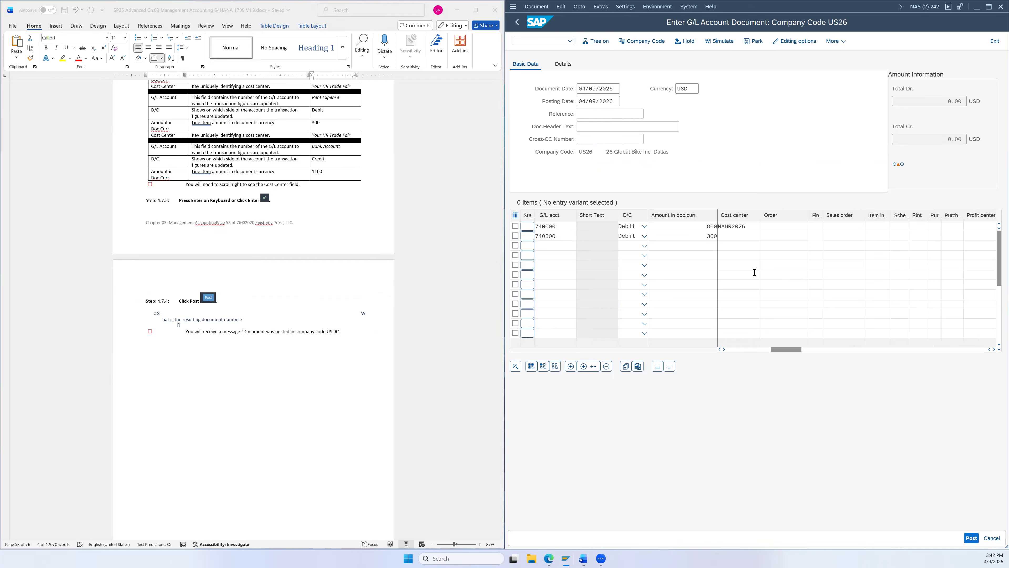
- Look up the Bank Account 100000 in chart of accounts GL26 and enter it as the third line item's G/L account
{"action": "left_click", "coordinate": [541, 245]}
{"action": "left_click", "coordinate": [581, 246]}
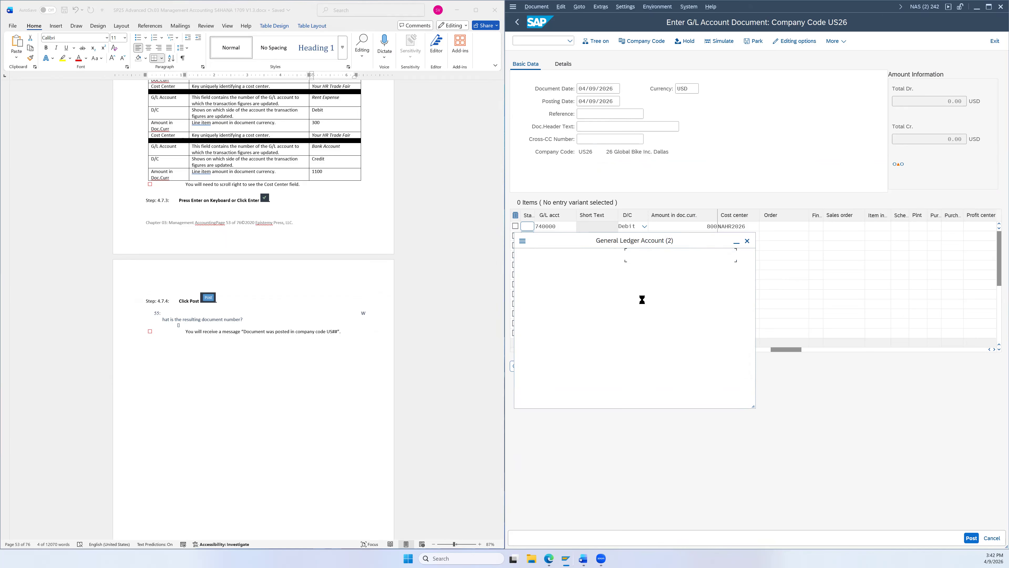
{"action": "left_click", "coordinate": [645, 399]}
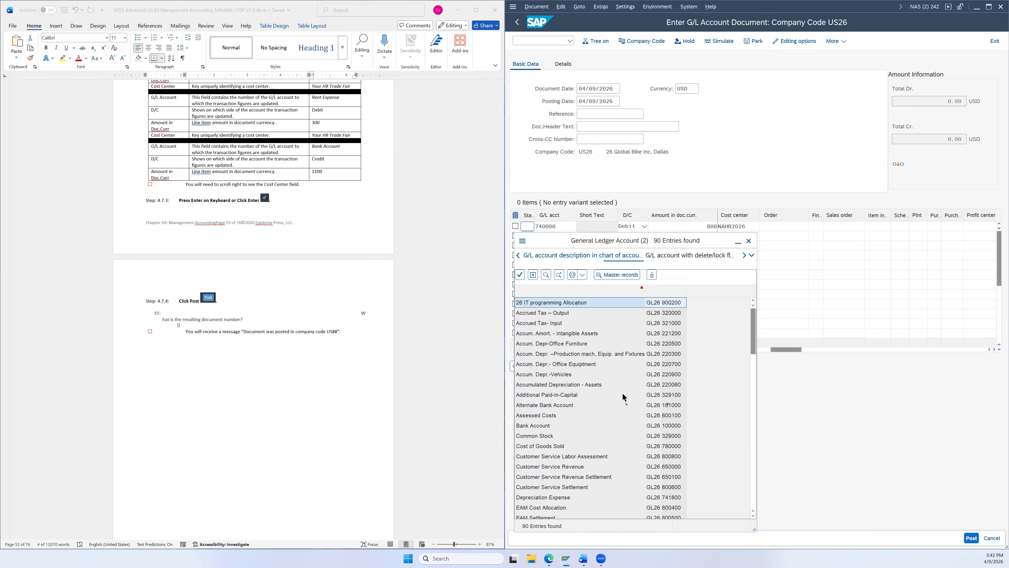
{"action": "double_click", "coordinate": [547, 426]}
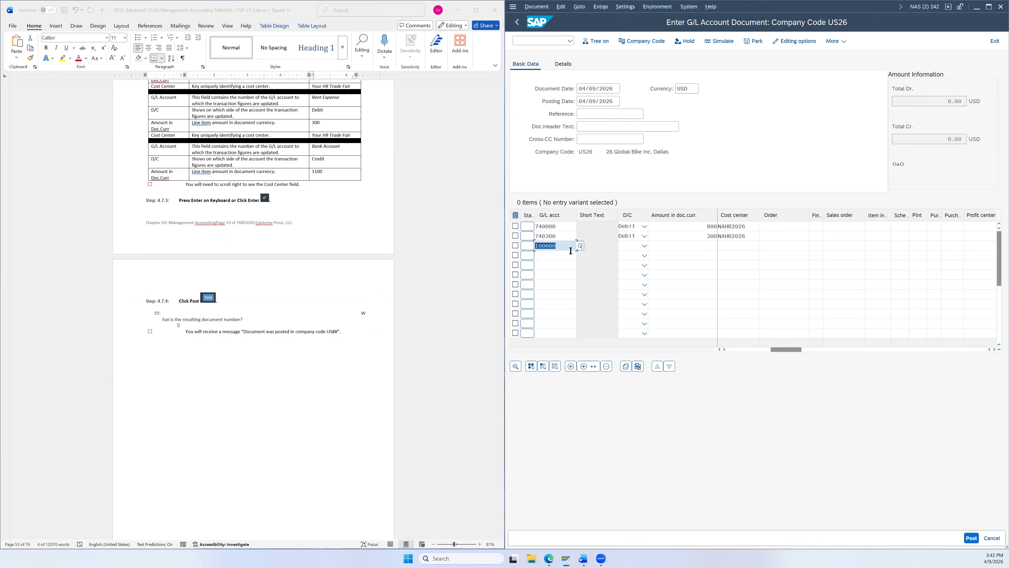
- Make the Bank Account line item a credit with a document currency amount of 1100, as given in the exercise table
{"action": "left_click", "coordinate": [628, 245]}
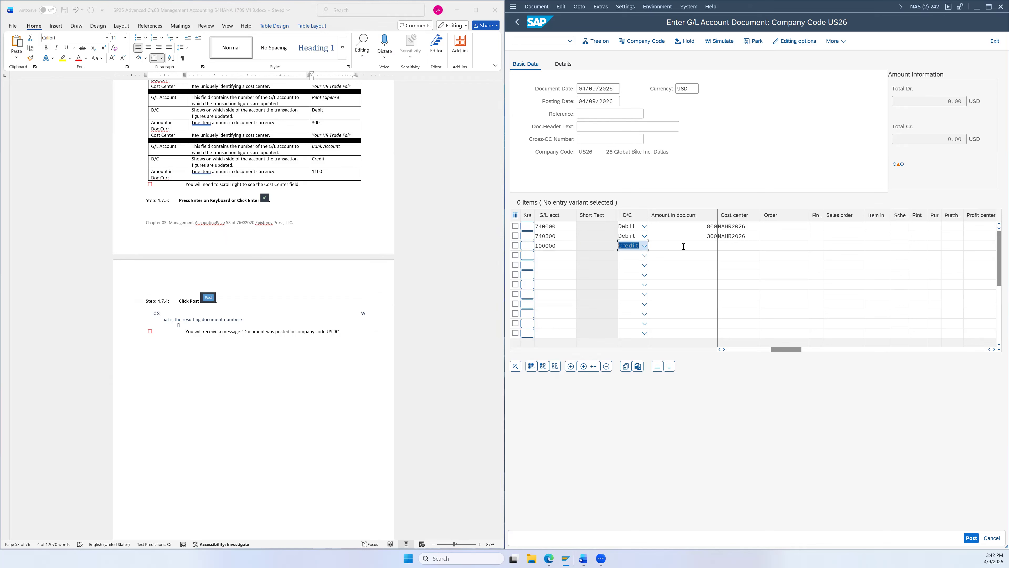
{"action": "double_click", "coordinate": [317, 172]}
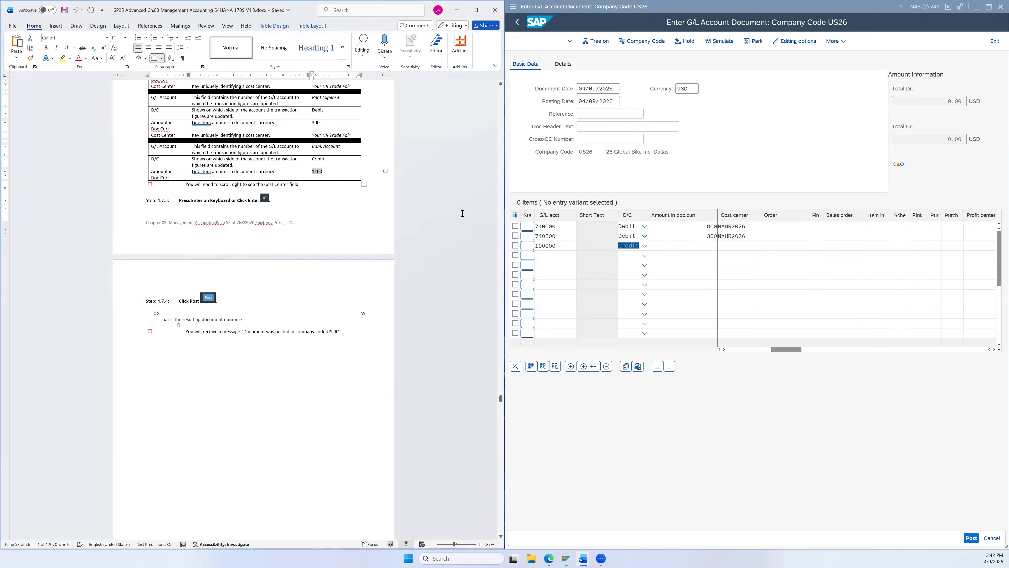
{"action": "left_click", "coordinate": [703, 246]}
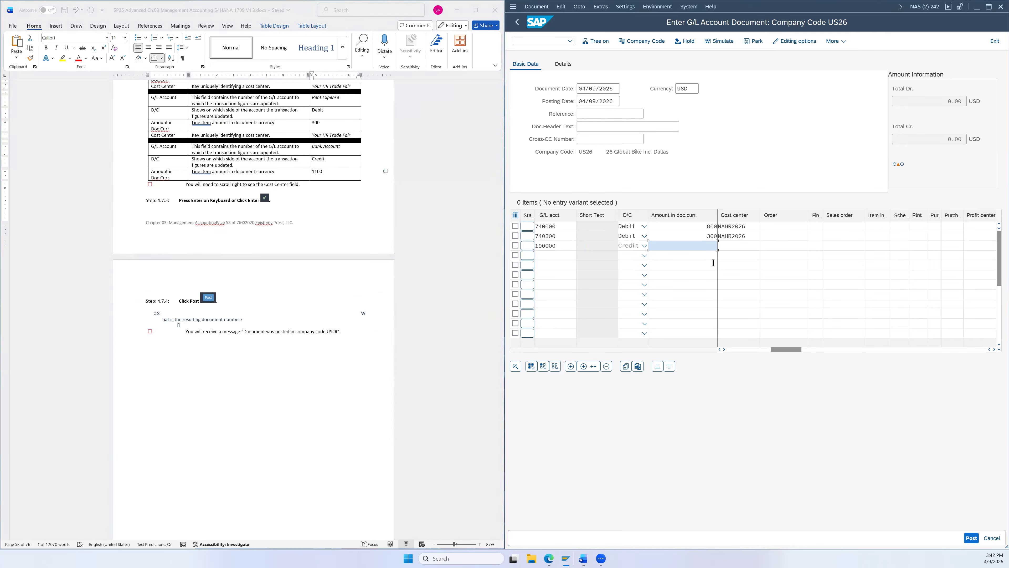
{"action": "type", "text": "1100"}
- Check the three line items against the exercise table, validate the entries and post the G/L document
{"action": "scroll", "coordinate": [404, 234], "scroll_direction": "up", "scroll_amount": 3}
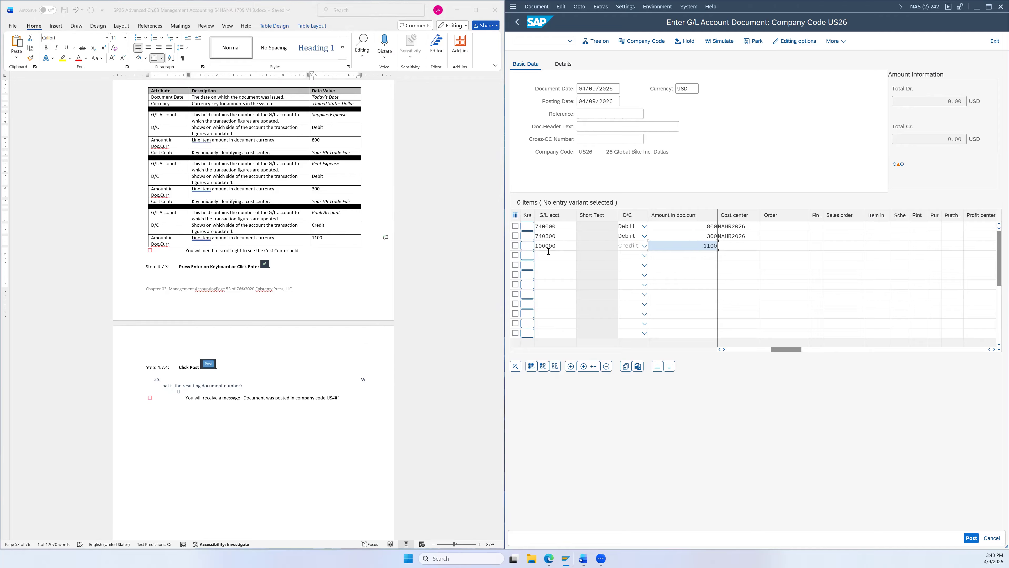
{"action": "left_click", "coordinate": [559, 245]}
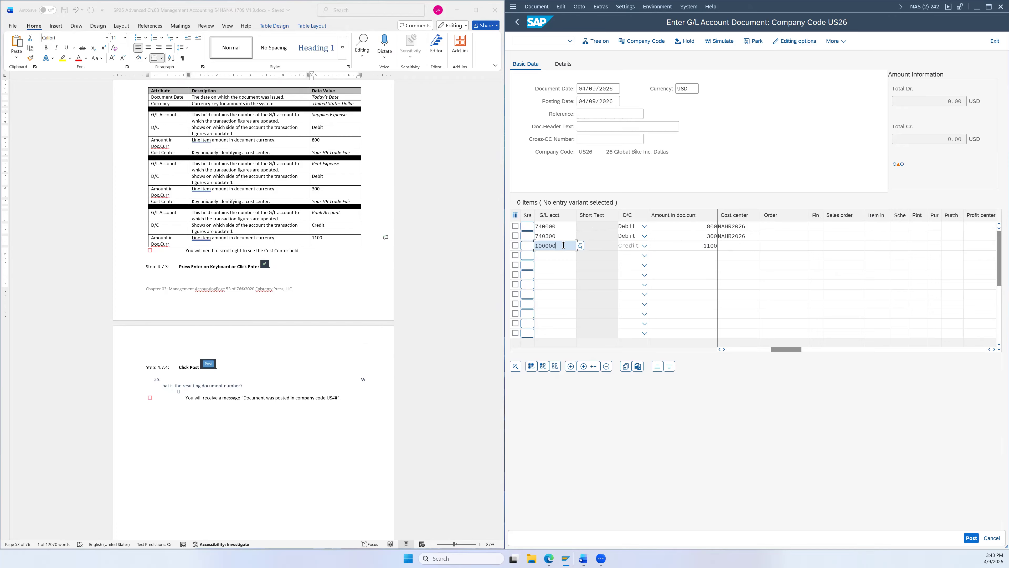
{"action": "key", "text": "Return"}
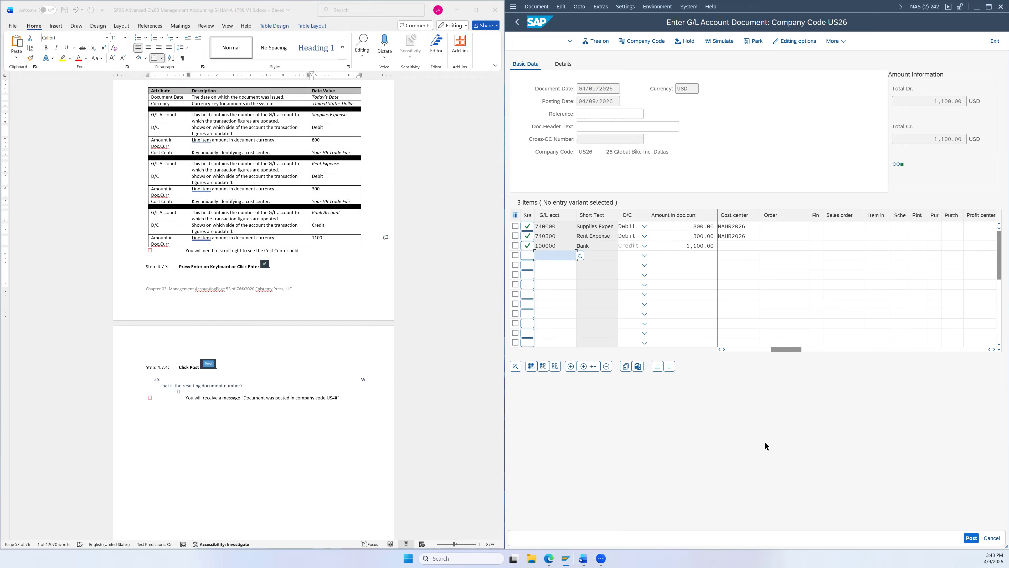
{"action": "left_click", "coordinate": [971, 538]}
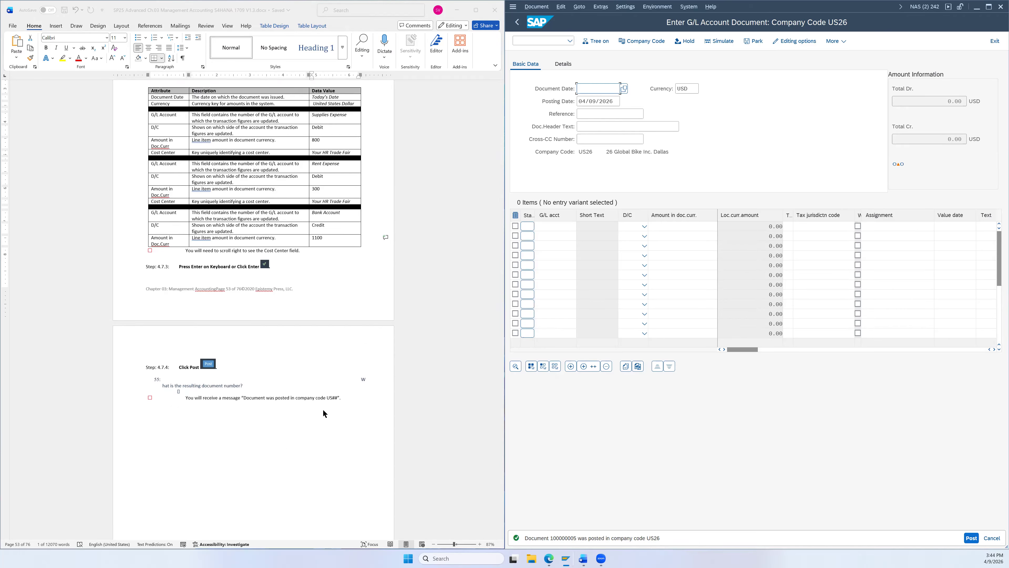
- Go to section 4.8 in the exercise, open a new SAP GUI window and close the G/L document entry window
{"action": "scroll", "coordinate": [350, 368], "scroll_direction": "down", "scroll_amount": 3}
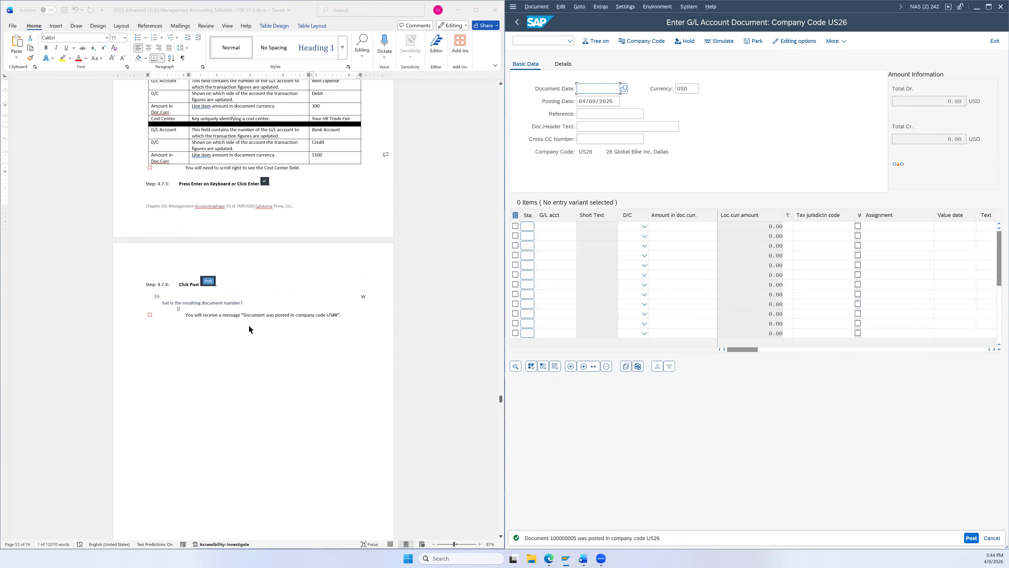
{"action": "scroll", "coordinate": [278, 324], "scroll_direction": "down", "scroll_amount": 10}
{"action": "scroll", "coordinate": [328, 210], "scroll_direction": "down", "scroll_amount": 8}
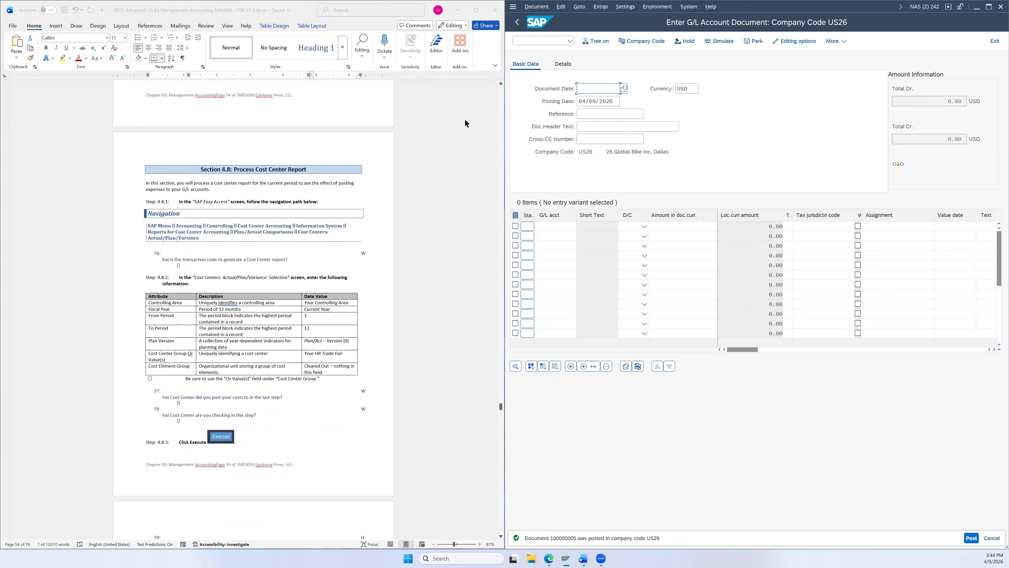
{"action": "left_click", "coordinate": [514, 8]}
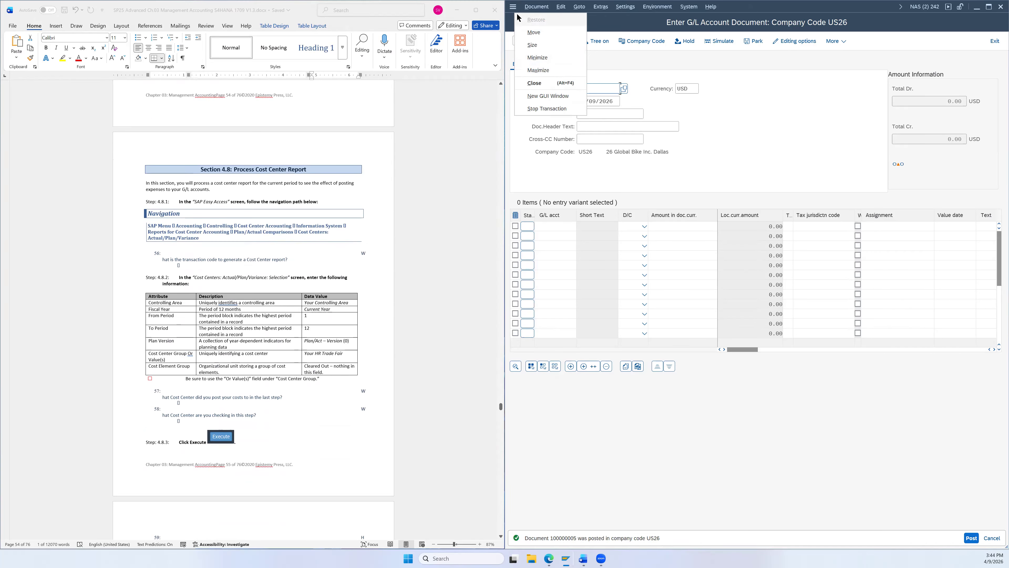
{"action": "left_click", "coordinate": [552, 97]}
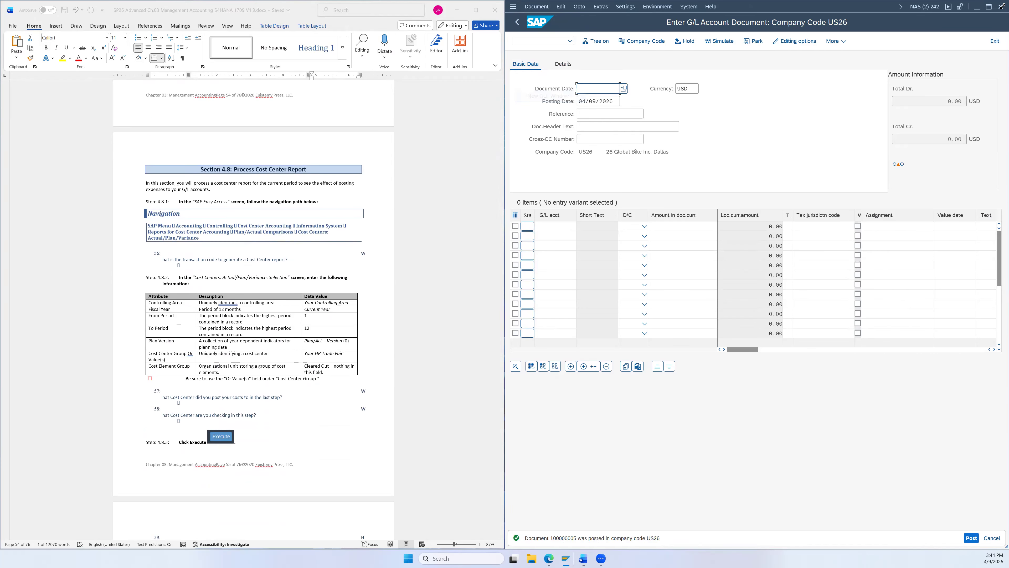
{"action": "left_click", "coordinate": [1000, 7]}
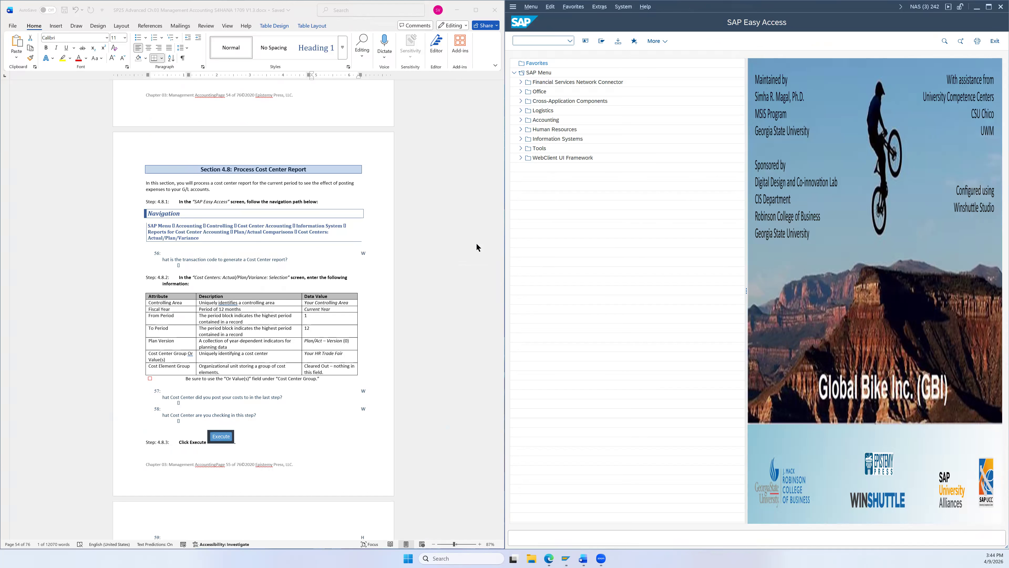
- Open the report S_ALR_87013611 Cost Centers: Actual/Plan/Variance by following section 4.8's navigation path through Cost Center Accounting
{"action": "scroll", "coordinate": [423, 227], "scroll_direction": "down", "scroll_amount": 3}
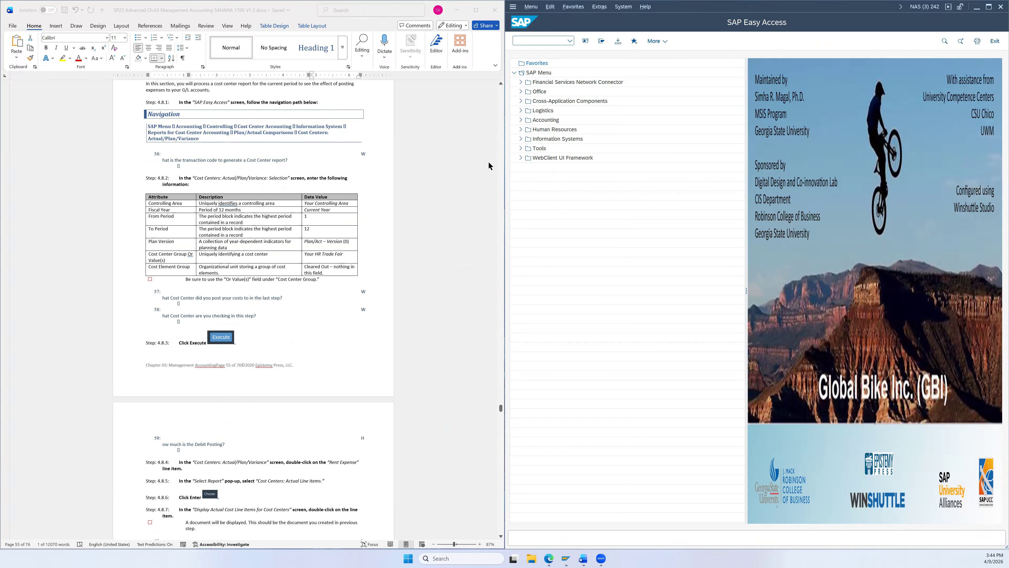
{"action": "left_click", "coordinate": [520, 120]}
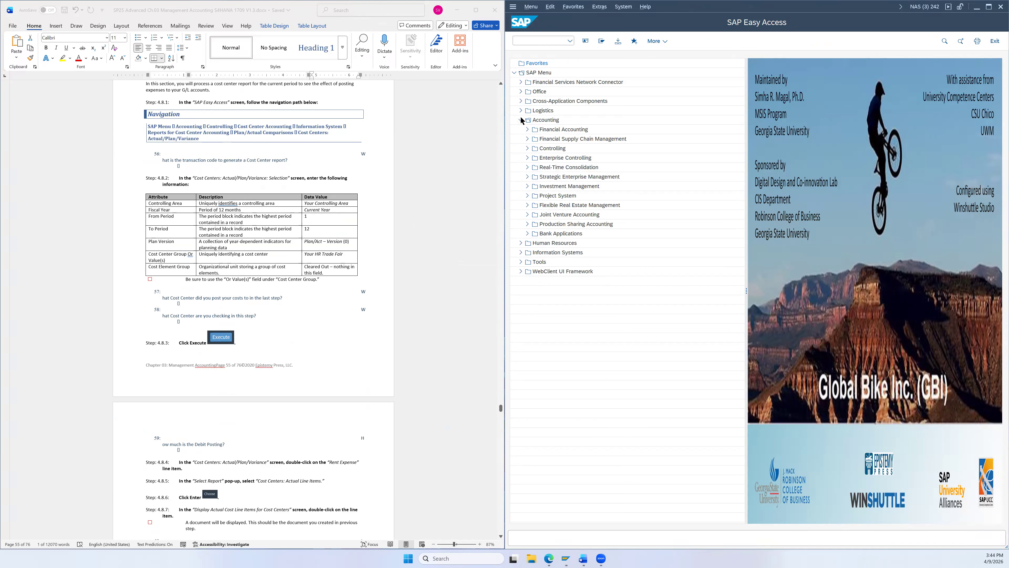
{"action": "left_click", "coordinate": [528, 148]}
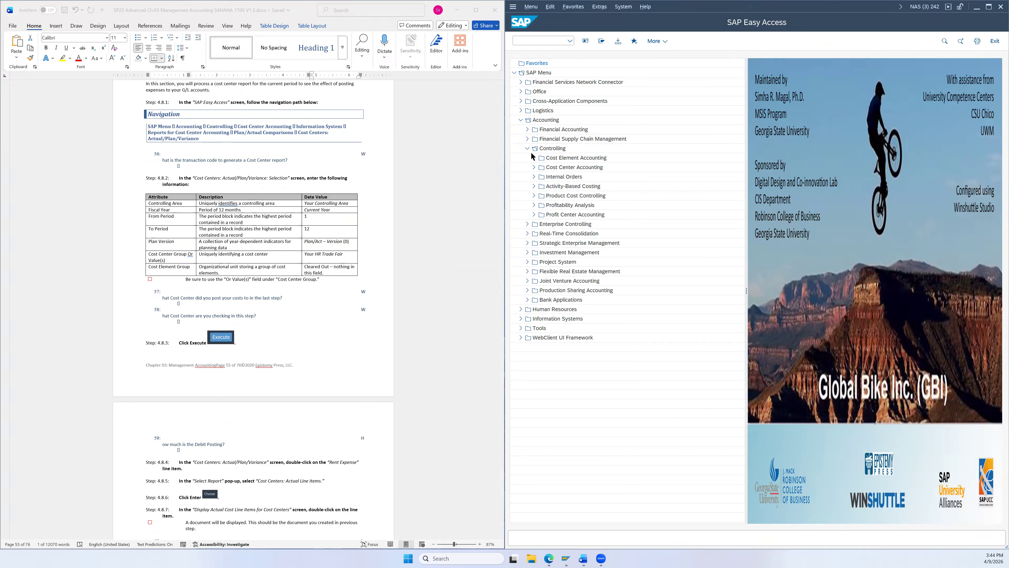
{"action": "left_click", "coordinate": [534, 167]}
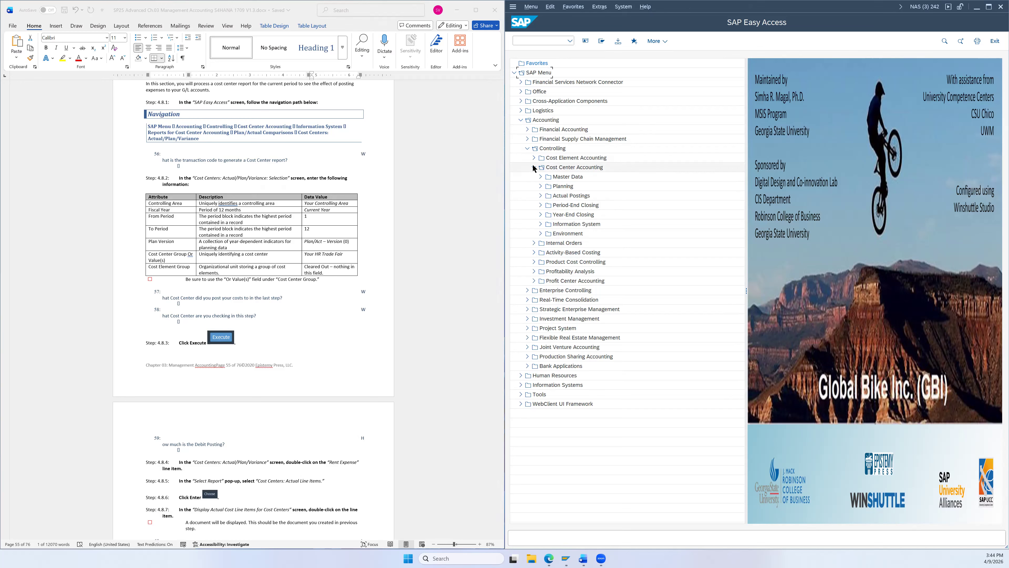
{"action": "left_click", "coordinate": [540, 224]}
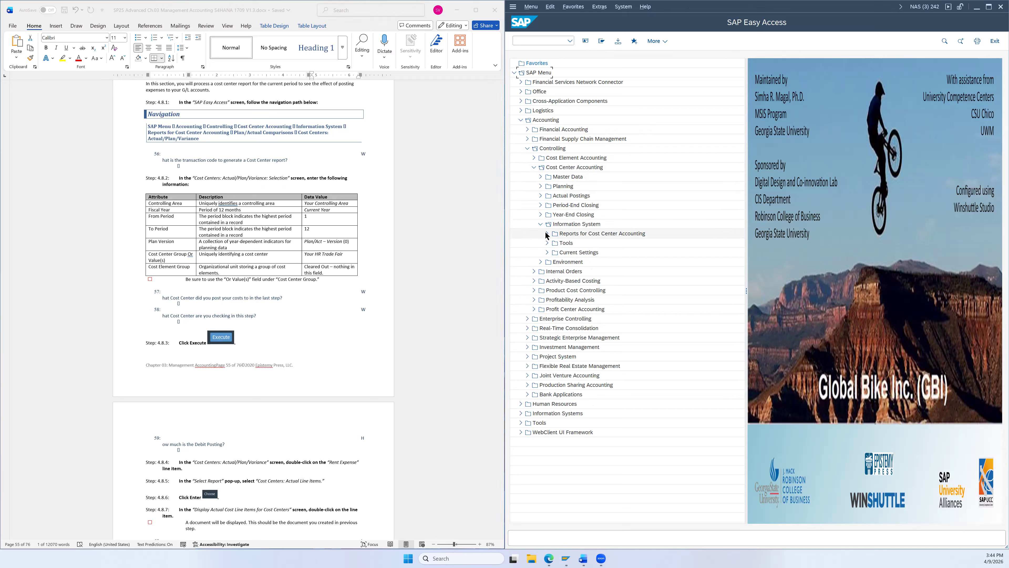
{"action": "left_click", "coordinate": [546, 233]}
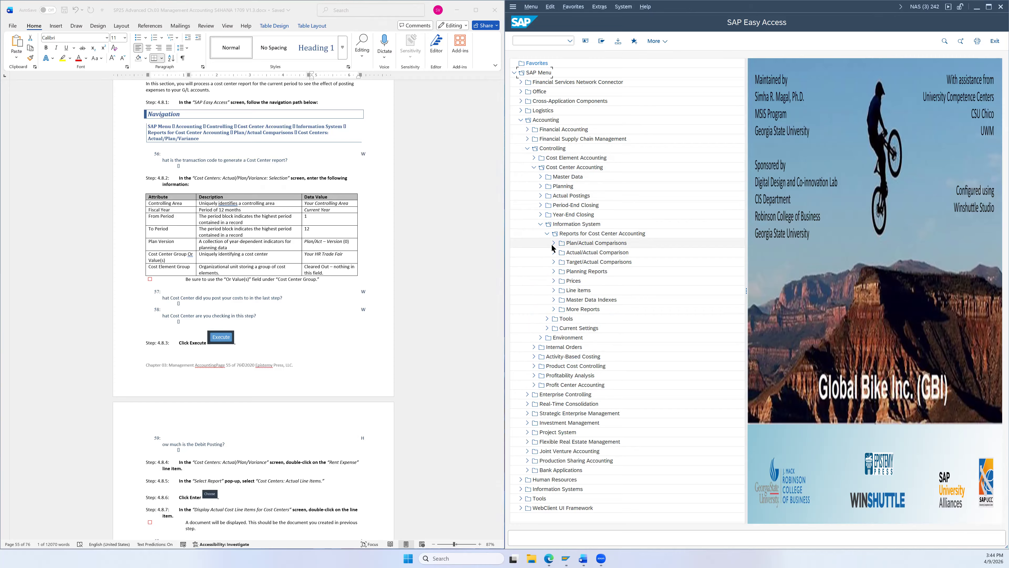
{"action": "left_click", "coordinate": [553, 244]}
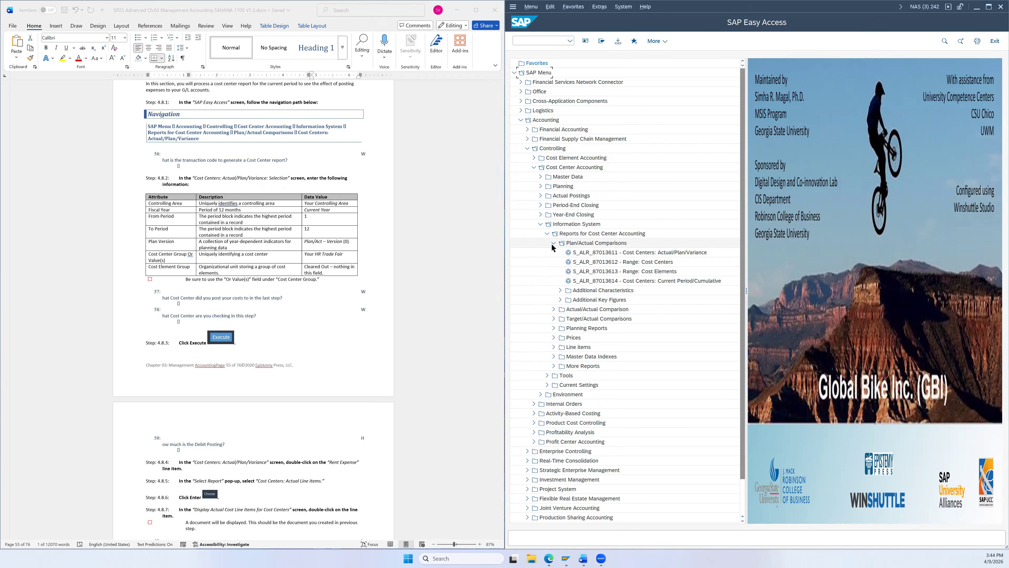
{"action": "left_click", "coordinate": [640, 257]}
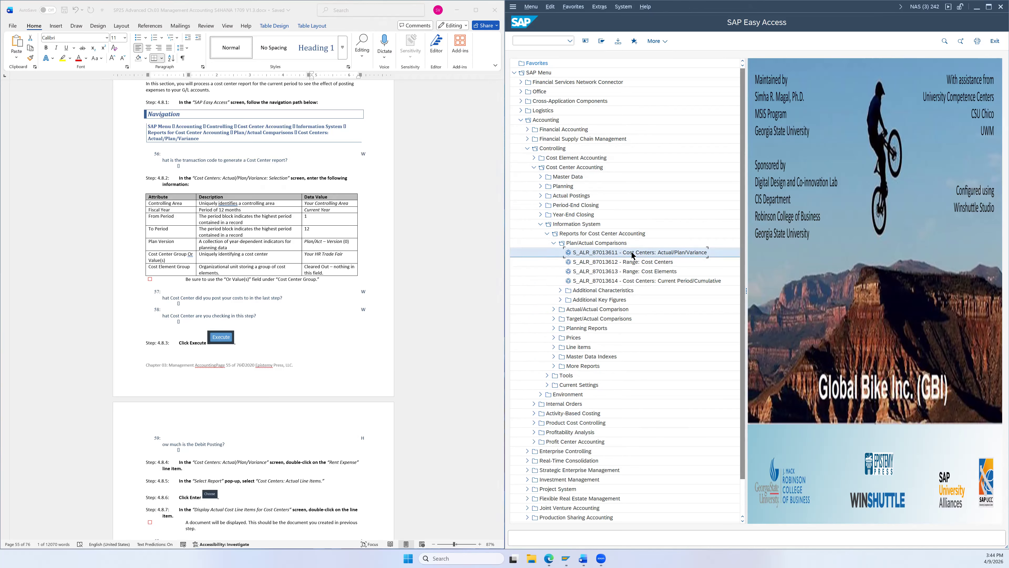
{"action": "double_click", "coordinate": [633, 253]}
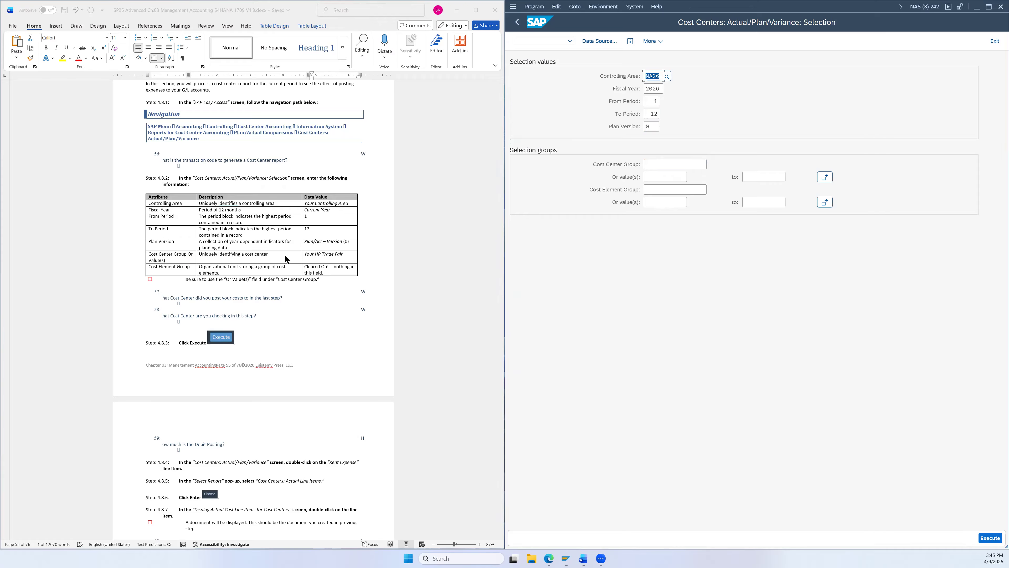
- Look up the HR Trade Fair cost center NAHR2026, enter it as the cost center value and execute the report
{"action": "left_click", "coordinate": [653, 176]}
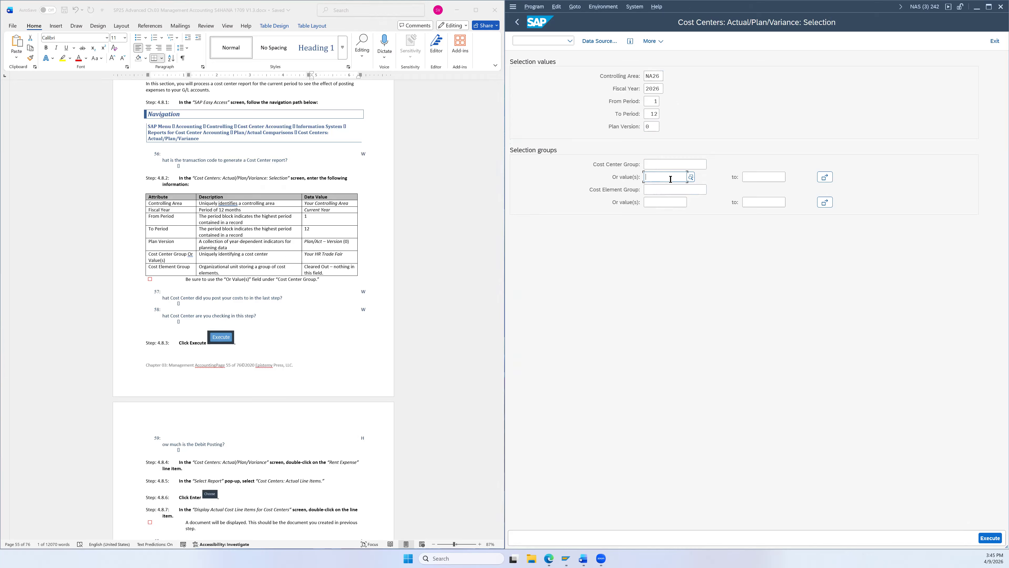
{"action": "left_click", "coordinate": [691, 178]}
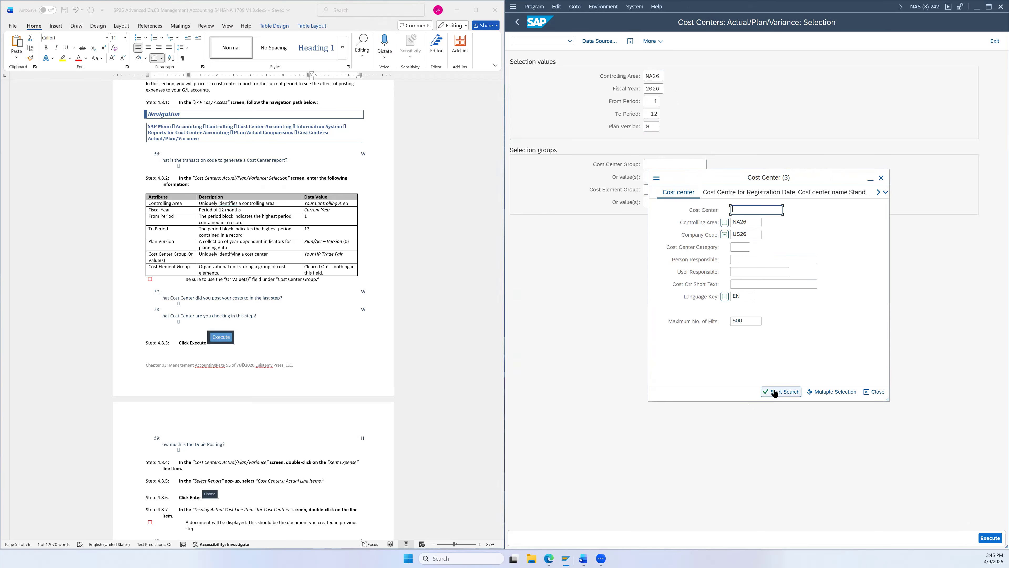
{"action": "left_click", "coordinate": [776, 392]}
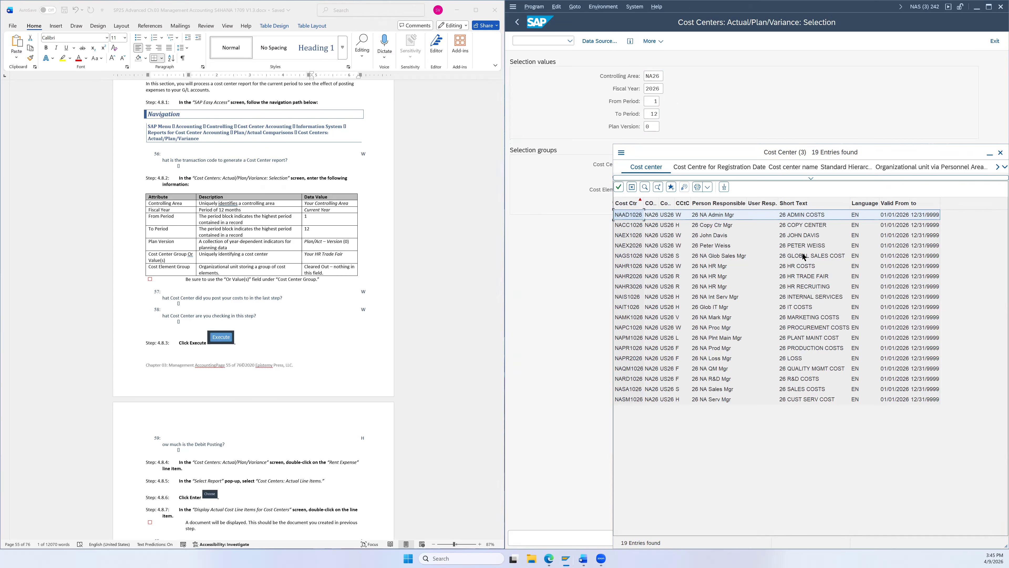
{"action": "left_click", "coordinate": [805, 278]}
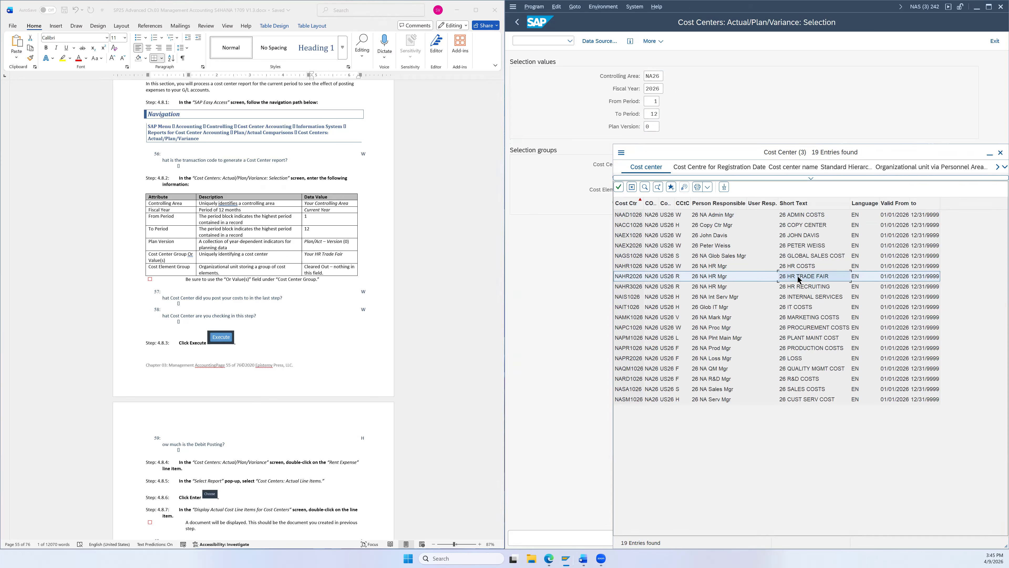
{"action": "double_click", "coordinate": [799, 279]}
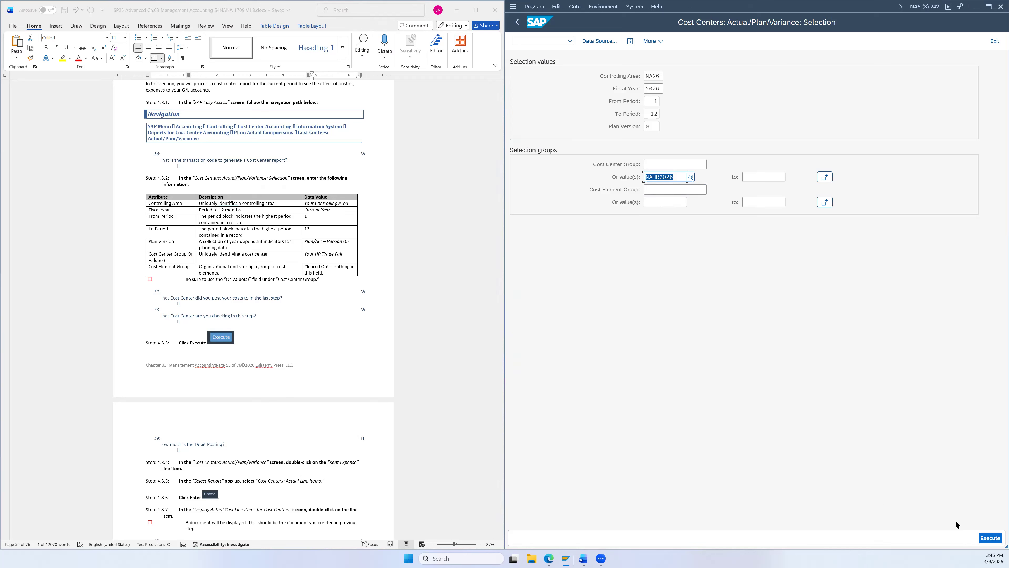
{"action": "left_click", "coordinate": [989, 538]}
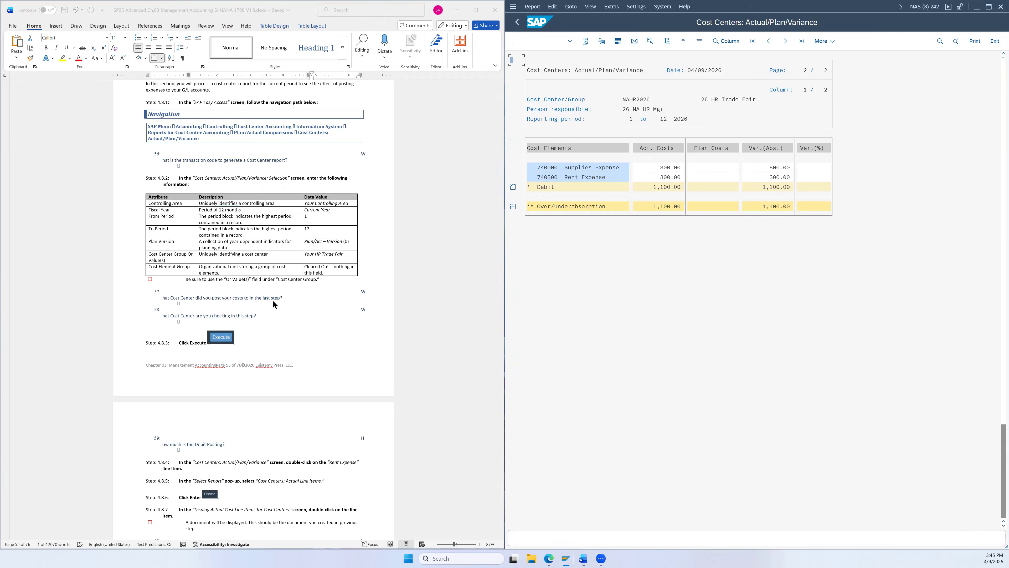
- Drill down from Rent Expense to Cost Centers: Actual Line Items and display the source document of the line item
{"action": "scroll", "coordinate": [289, 316], "scroll_direction": "down", "scroll_amount": 4}
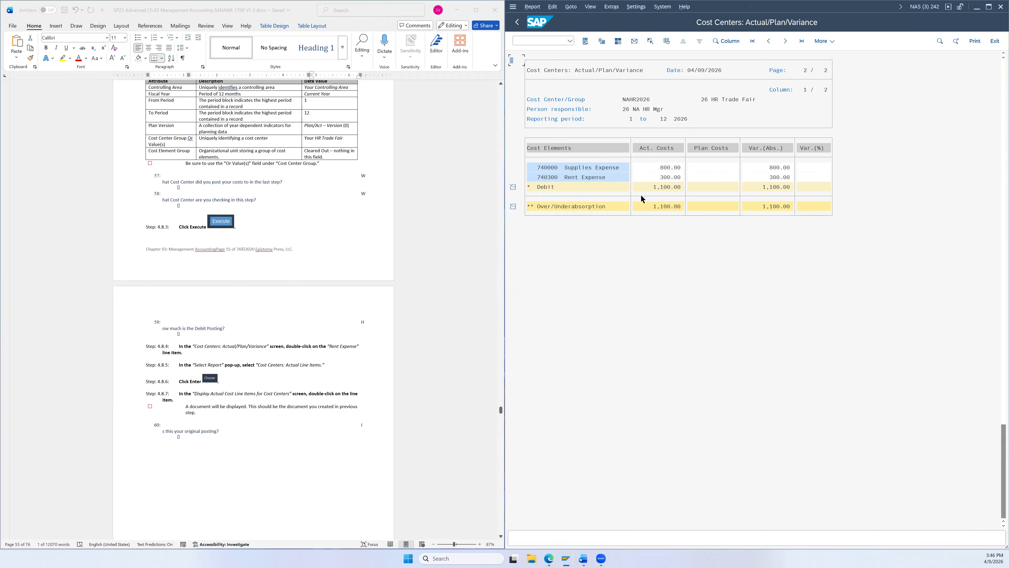
{"action": "scroll", "coordinate": [328, 291], "scroll_direction": "down", "scroll_amount": 2}
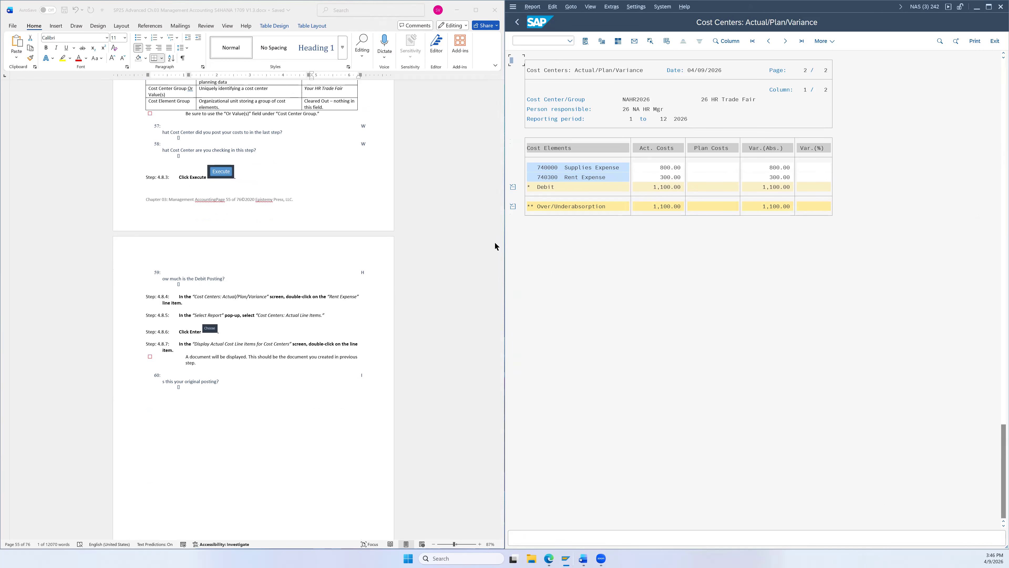
{"action": "double_click", "coordinate": [580, 176]}
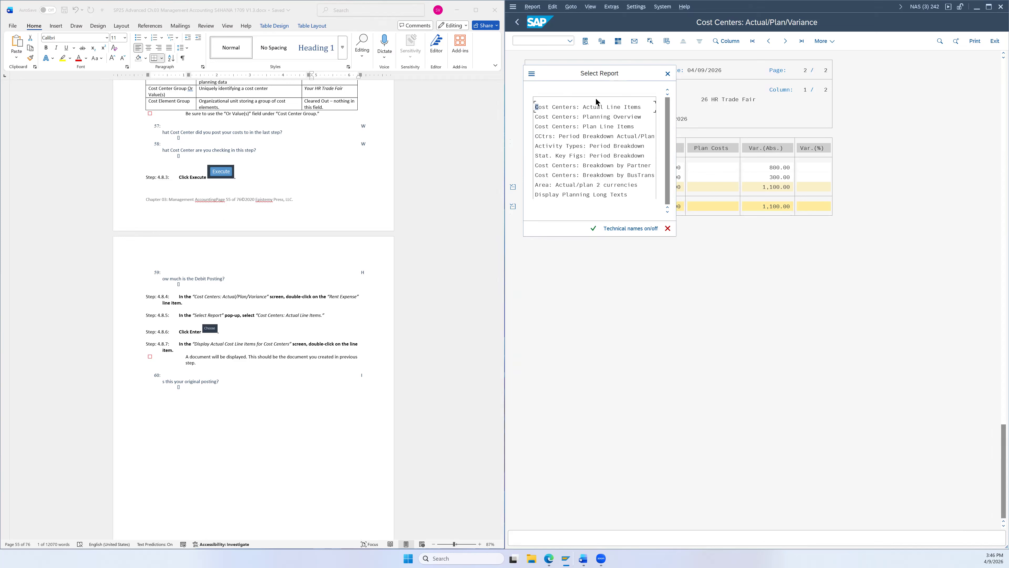
{"action": "left_click", "coordinate": [580, 108]}
{"action": "left_click", "coordinate": [567, 105]}
{"action": "left_click", "coordinate": [594, 228]}
{"action": "scroll", "coordinate": [380, 319], "scroll_direction": "down", "scroll_amount": 2}
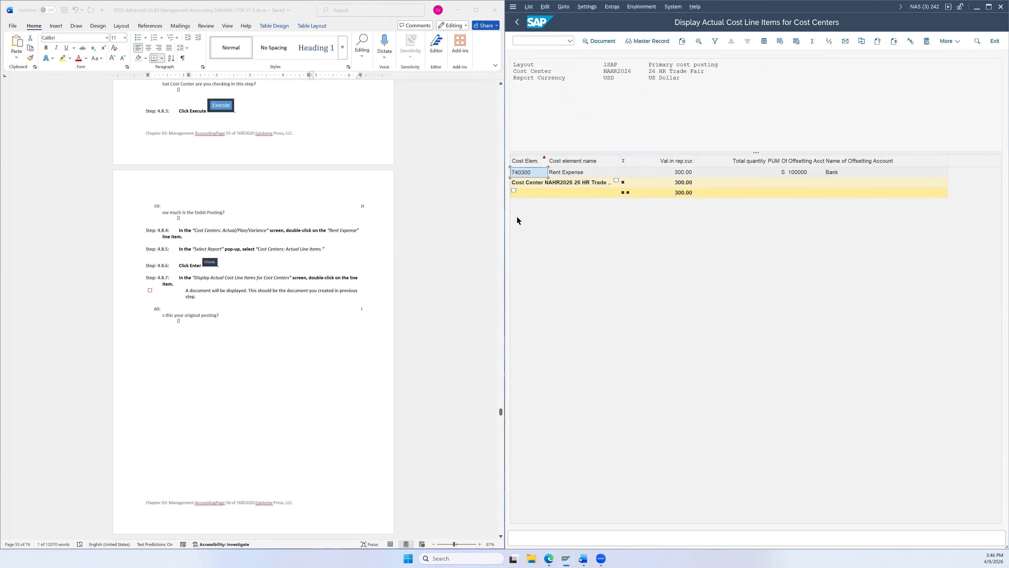
{"action": "double_click", "coordinate": [521, 173]}
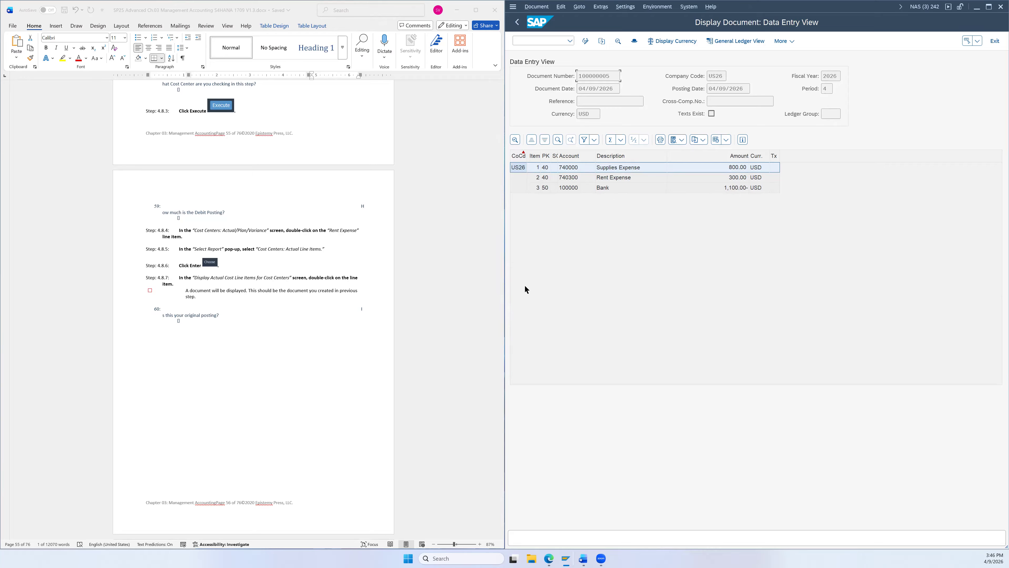
- Go to section 4.9, Carry Out Actual Assessment, in the exercise and place a new SAP Easy Access window beside it
{"action": "scroll", "coordinate": [243, 311], "scroll_direction": "down", "scroll_amount": 5}
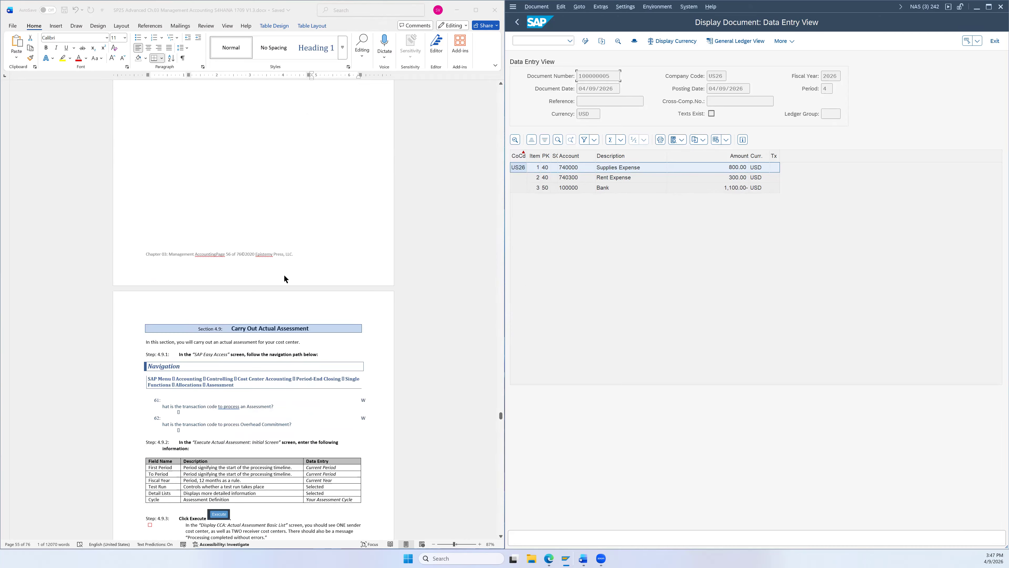
{"action": "scroll", "coordinate": [269, 279], "scroll_direction": "down", "scroll_amount": 1}
{"action": "left_click", "coordinate": [514, 7]}
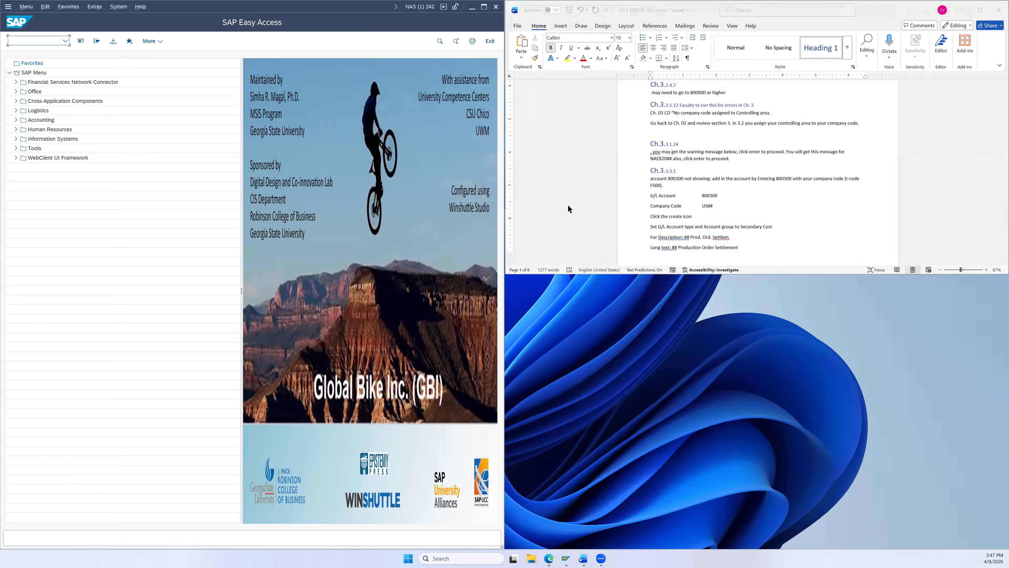
{"action": "key", "text": "super+Right"}
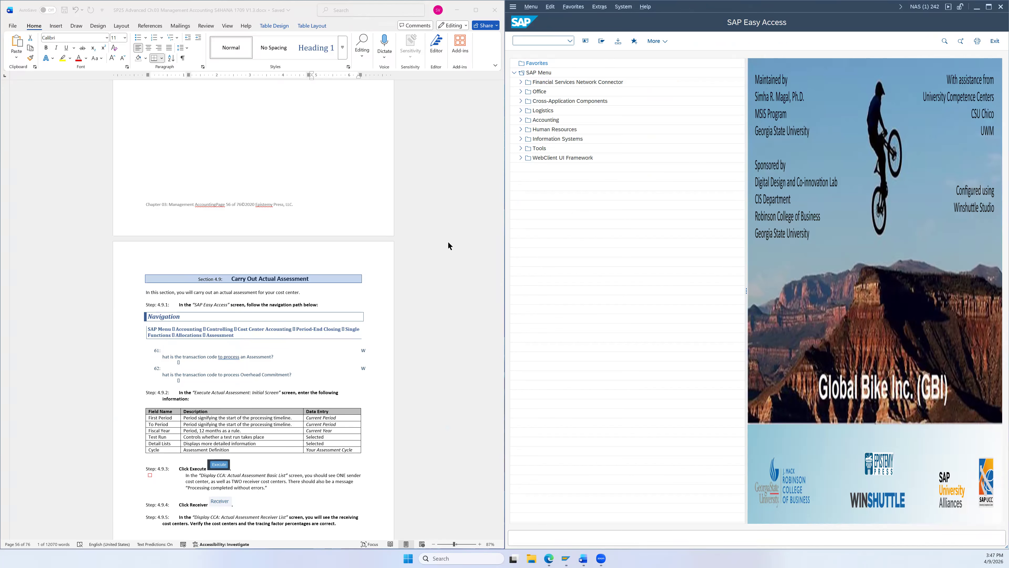
{"action": "scroll", "coordinate": [412, 280], "scroll_direction": "down", "scroll_amount": 3}
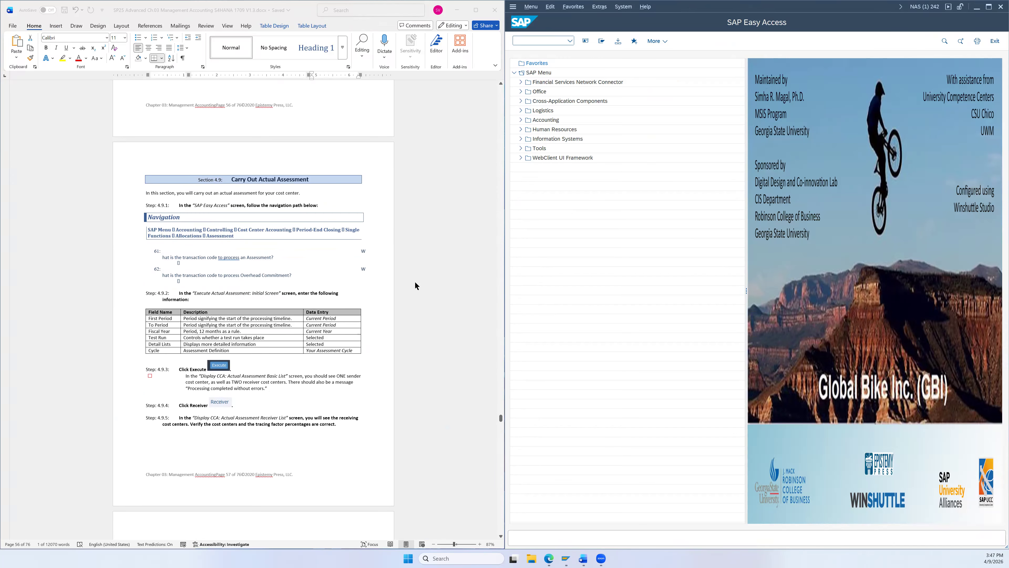
- Open the transaction KSU5 - Assessment among the period-end closing allocations of Cost Center Accounting
{"action": "left_click", "coordinate": [521, 119]}
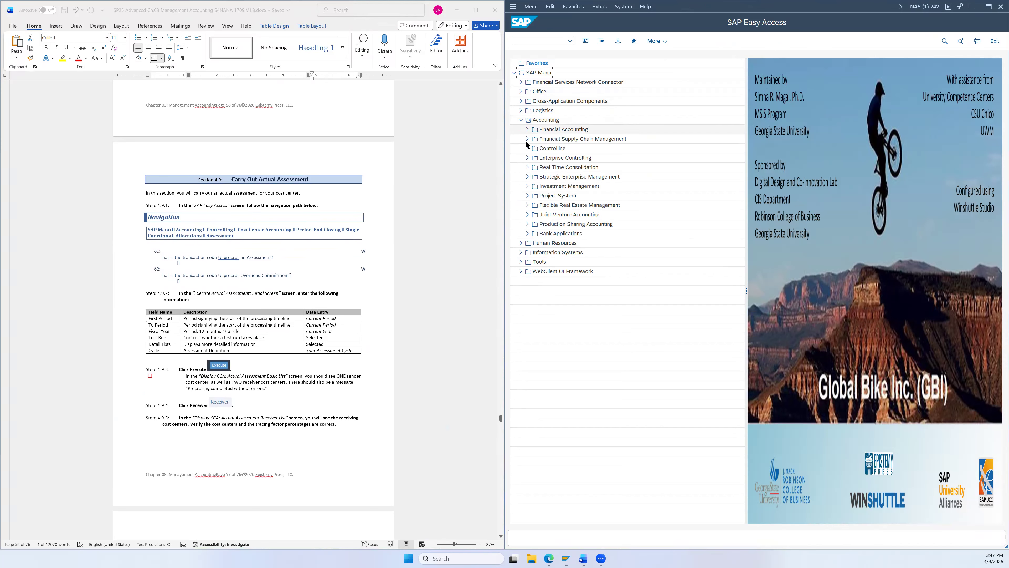
{"action": "left_click", "coordinate": [528, 148]}
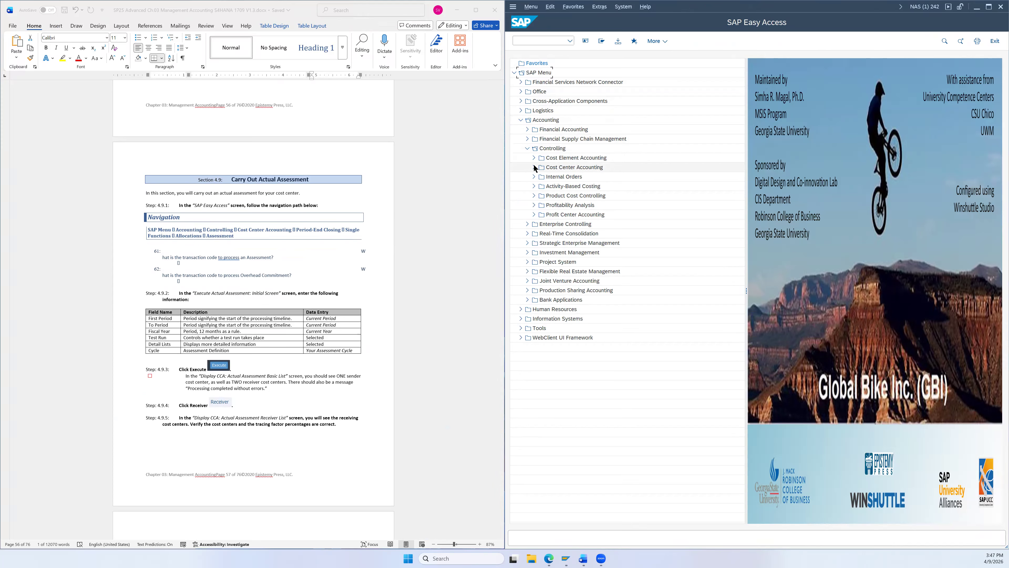
{"action": "left_click", "coordinate": [534, 167]}
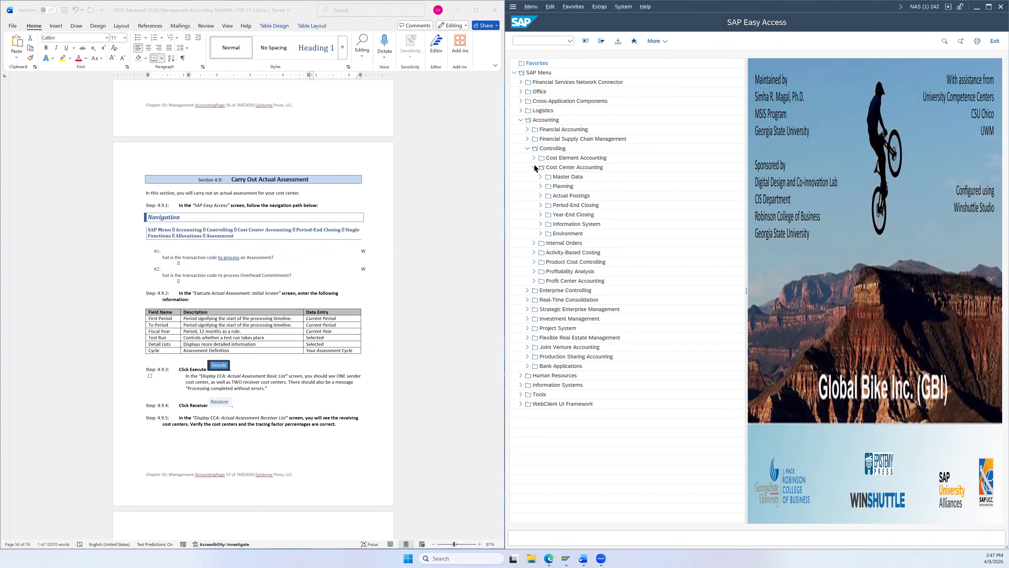
{"action": "left_click", "coordinate": [541, 205]}
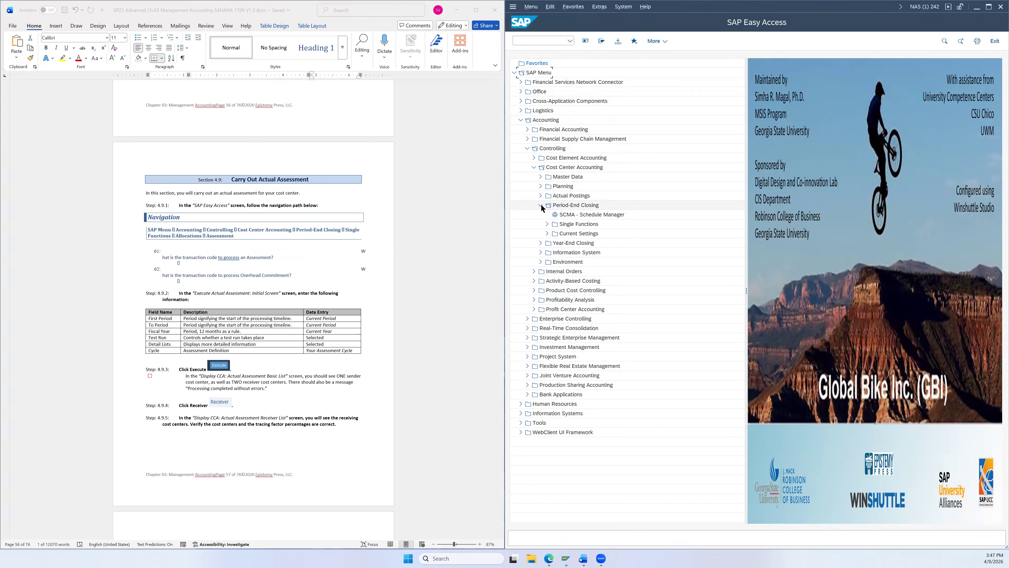
{"action": "left_click", "coordinate": [547, 225]}
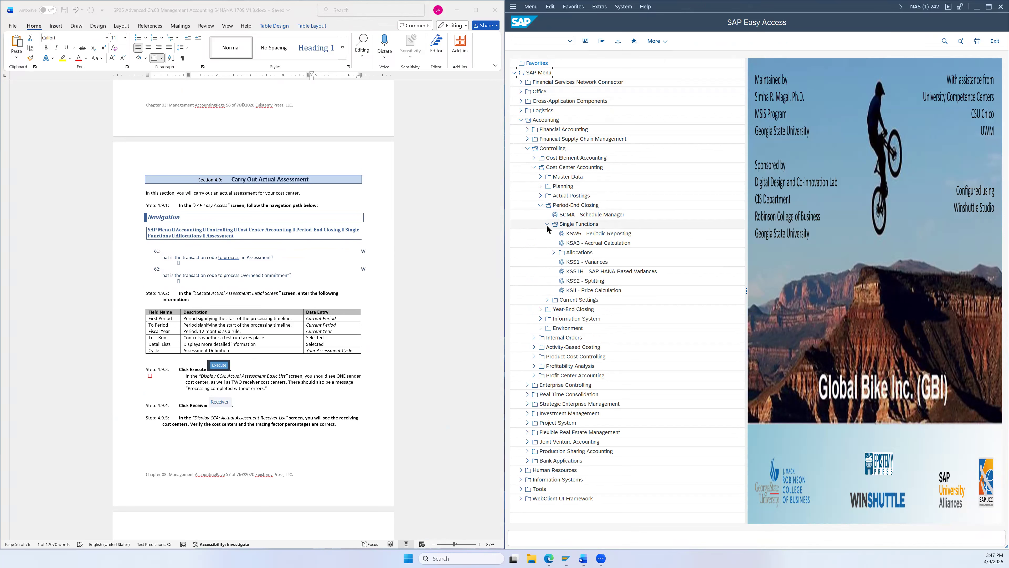
{"action": "left_click", "coordinate": [553, 251]}
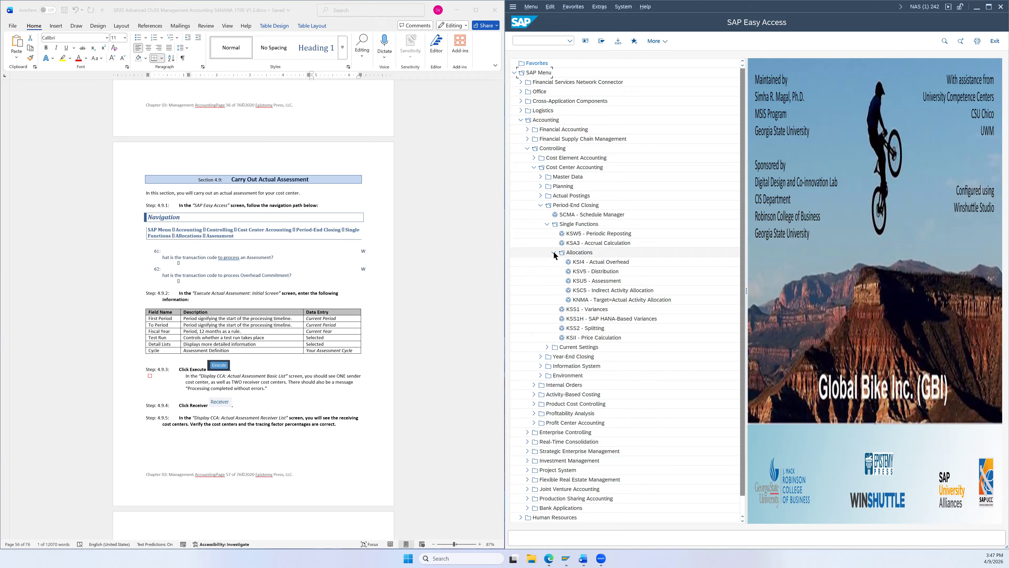
{"action": "left_click", "coordinate": [605, 282]}
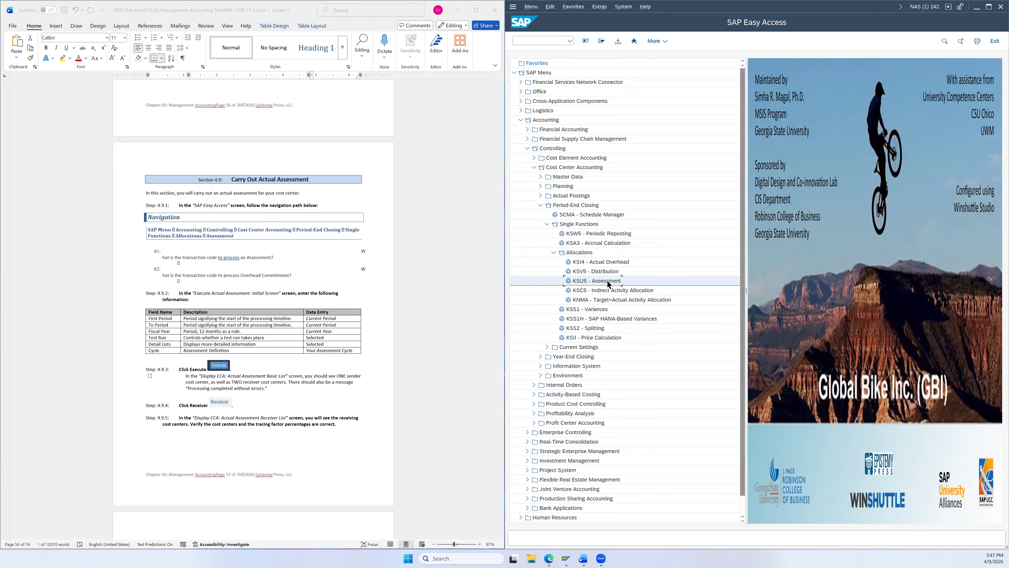
{"action": "double_click", "coordinate": [609, 281]}
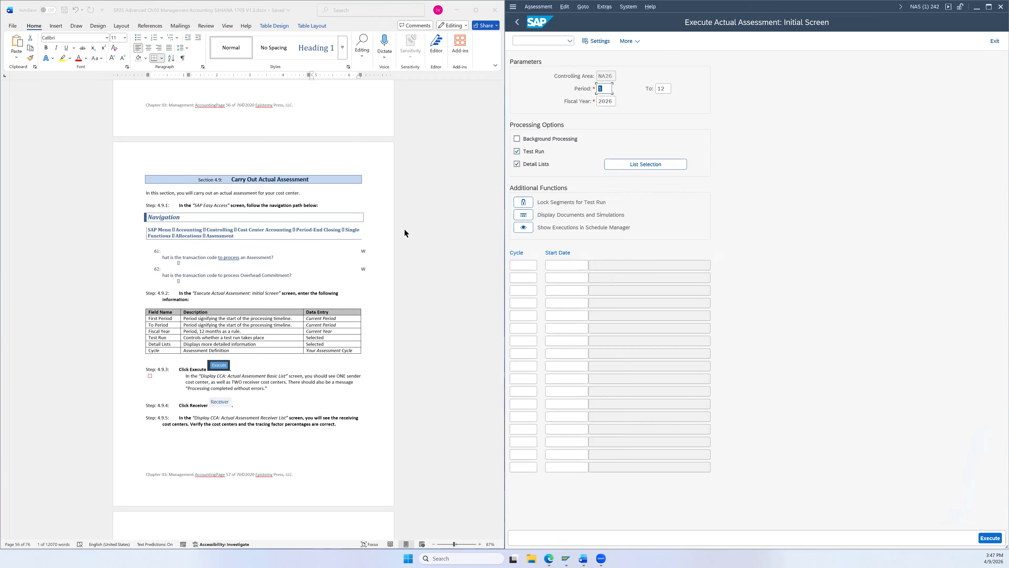
- Look up the HR Group Assessment cycle ACC026 with start date 01/01/2026 and enter it in the first cycle row
{"action": "scroll", "coordinate": [404, 229], "scroll_direction": "down", "scroll_amount": 3}
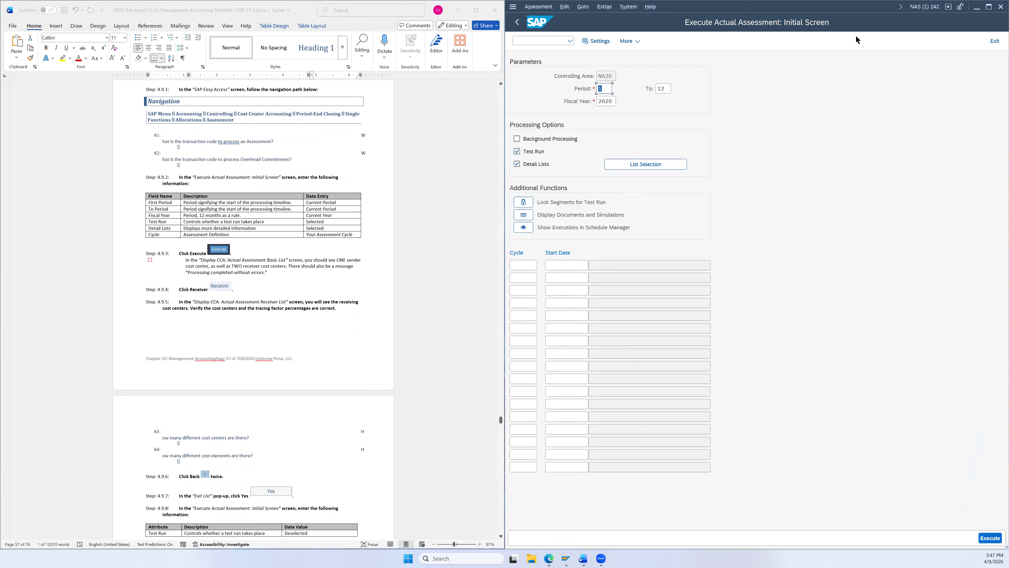
{"action": "scroll", "coordinate": [301, 202], "scroll_direction": "down", "scroll_amount": 1}
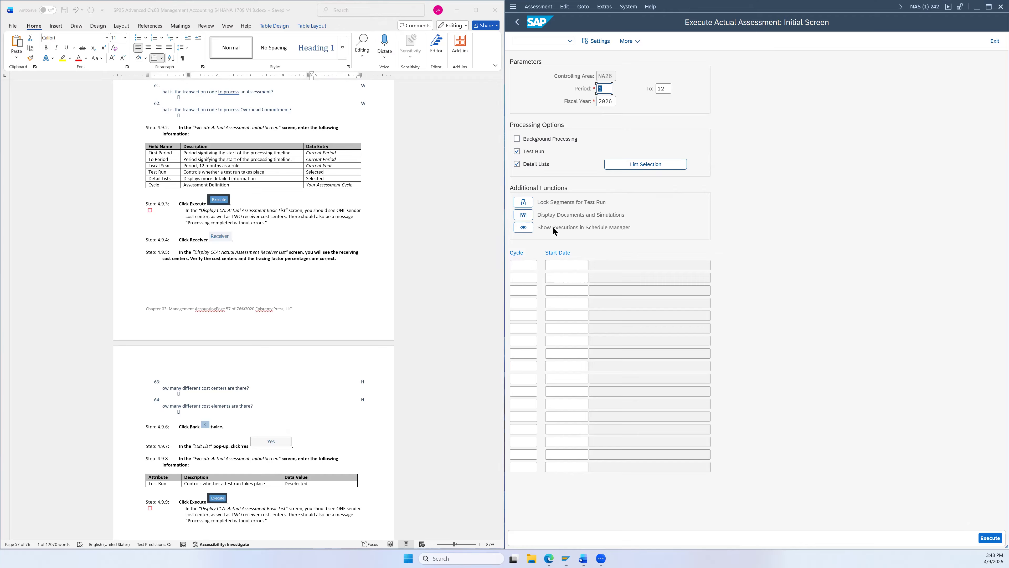
{"action": "left_click", "coordinate": [534, 266]}
{"action": "left_click", "coordinate": [542, 264]}
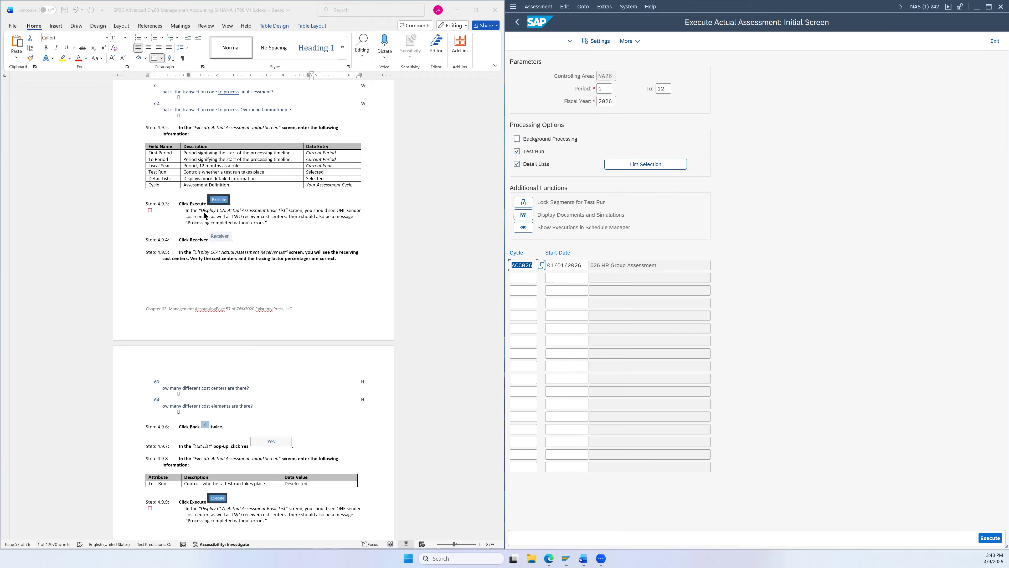
- Execute the ACC026 assessment as a test run and display its receiver list to check the cost centers and tracing factors
{"action": "left_click", "coordinate": [982, 537]}
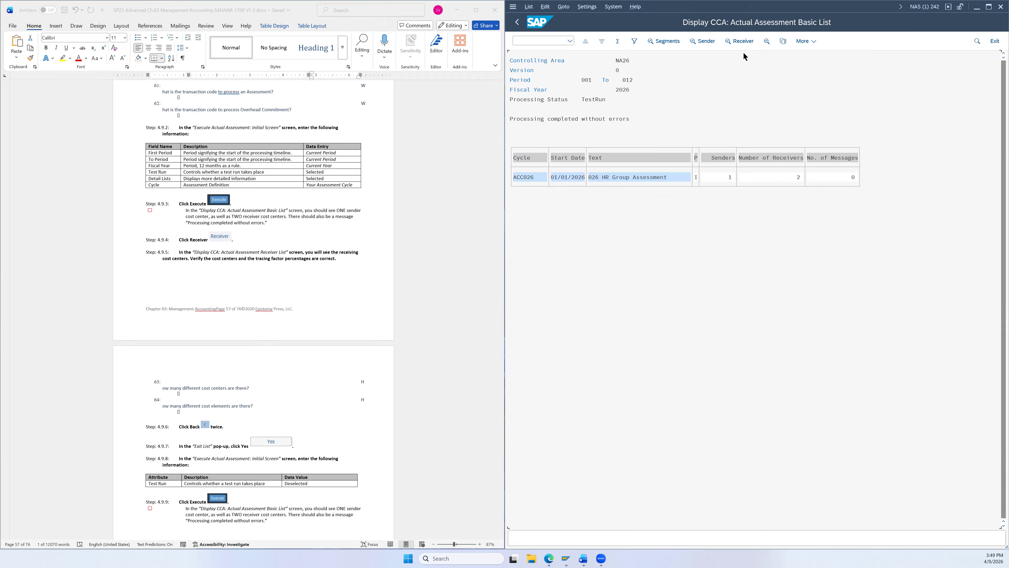
{"action": "left_click", "coordinate": [740, 41]}
{"action": "scroll", "coordinate": [331, 307], "scroll_direction": "down", "scroll_amount": 3}
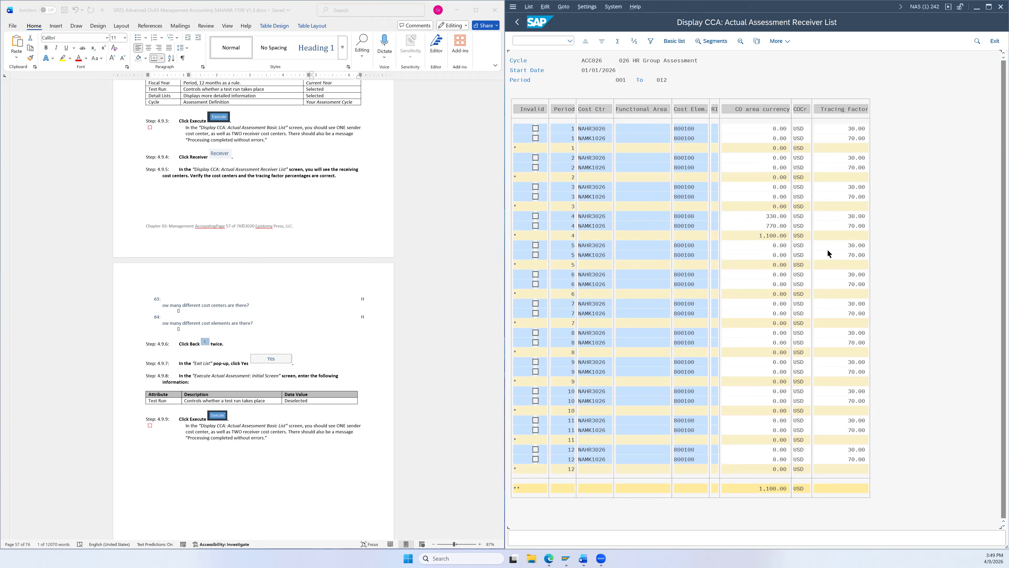
{"action": "scroll", "coordinate": [358, 238], "scroll_direction": "down", "scroll_amount": 1}
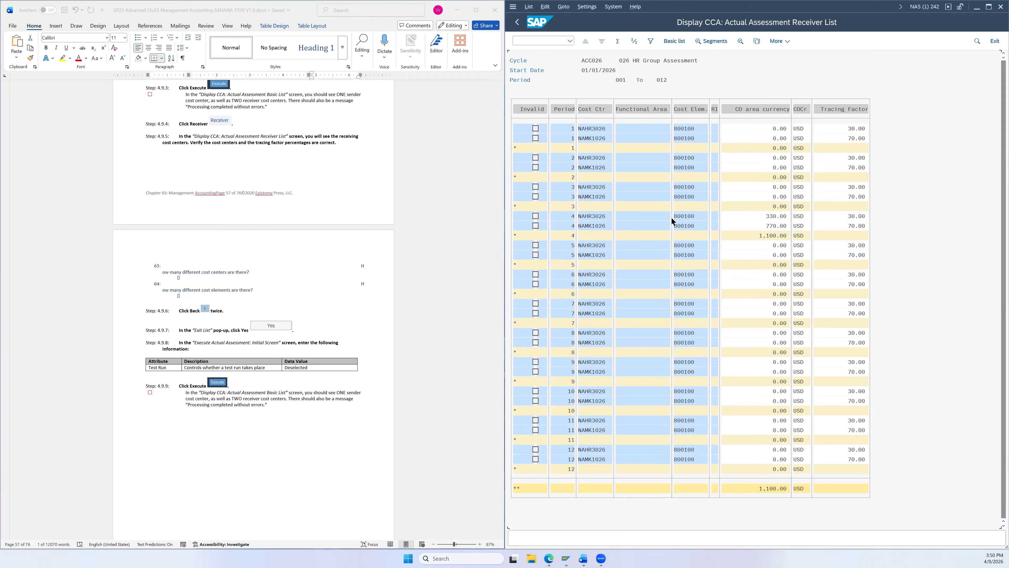
{"action": "scroll", "coordinate": [338, 297], "scroll_direction": "down", "scroll_amount": 3}
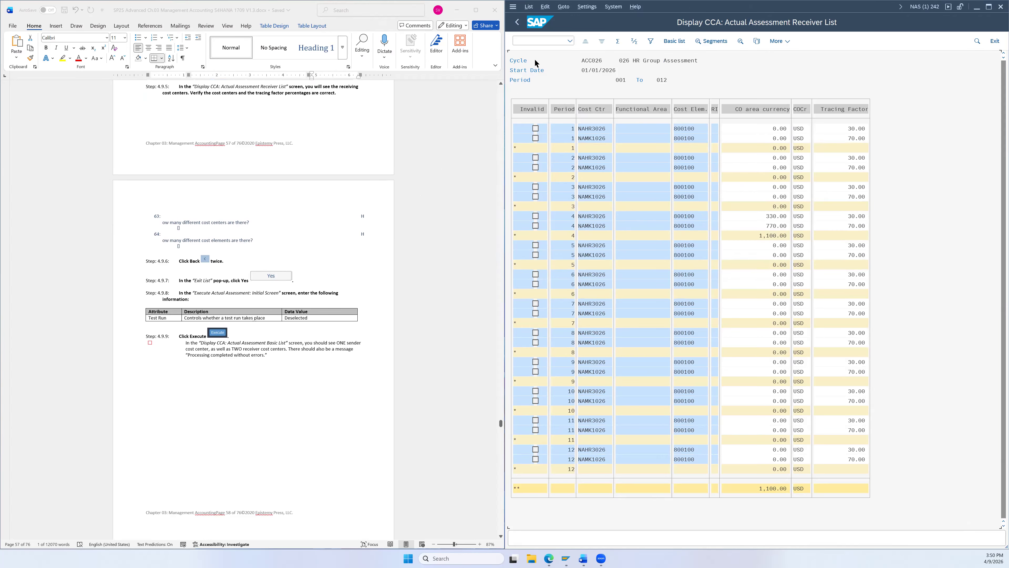
- Exit the test-run lists and execute the ACC026 assessment with Test Run deselected
{"action": "left_click", "coordinate": [517, 22]}
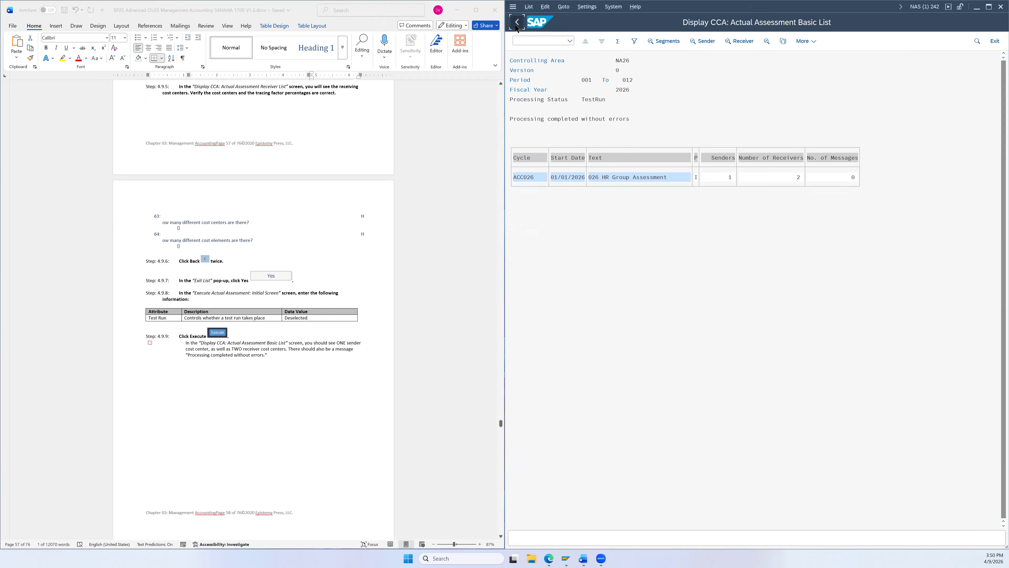
{"action": "left_click", "coordinate": [517, 25]}
{"action": "left_click", "coordinate": [644, 200]}
{"action": "scroll", "coordinate": [403, 266], "scroll_direction": "down", "scroll_amount": 4}
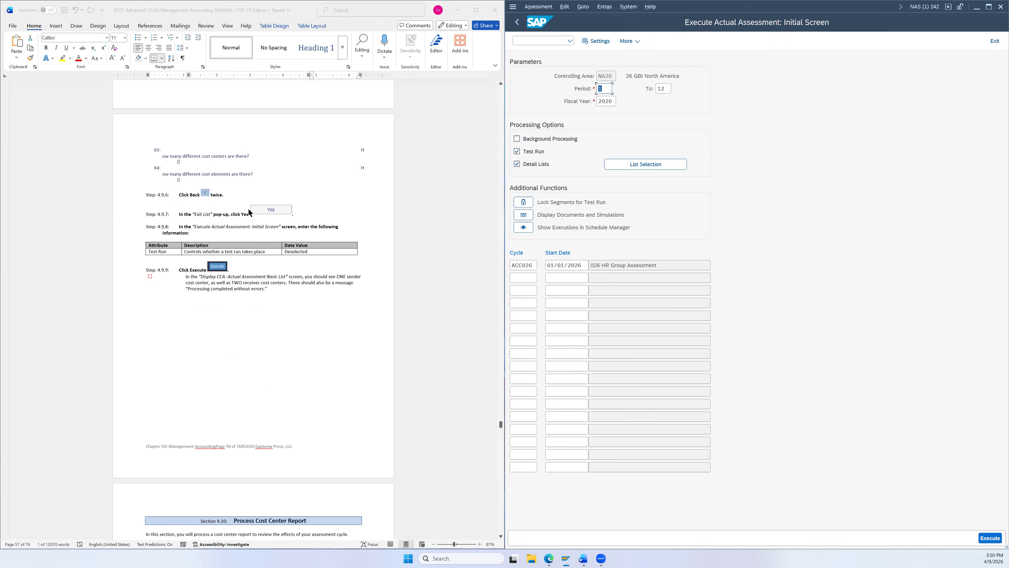
{"action": "scroll", "coordinate": [266, 207], "scroll_direction": "down", "scroll_amount": 2}
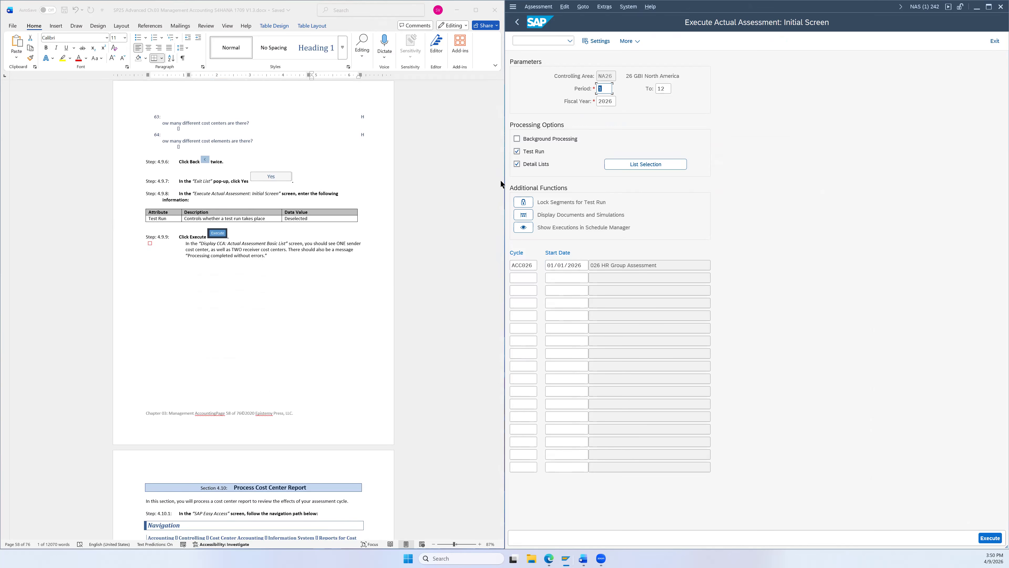
{"action": "left_click", "coordinate": [517, 152]}
{"action": "left_click", "coordinate": [990, 537]}
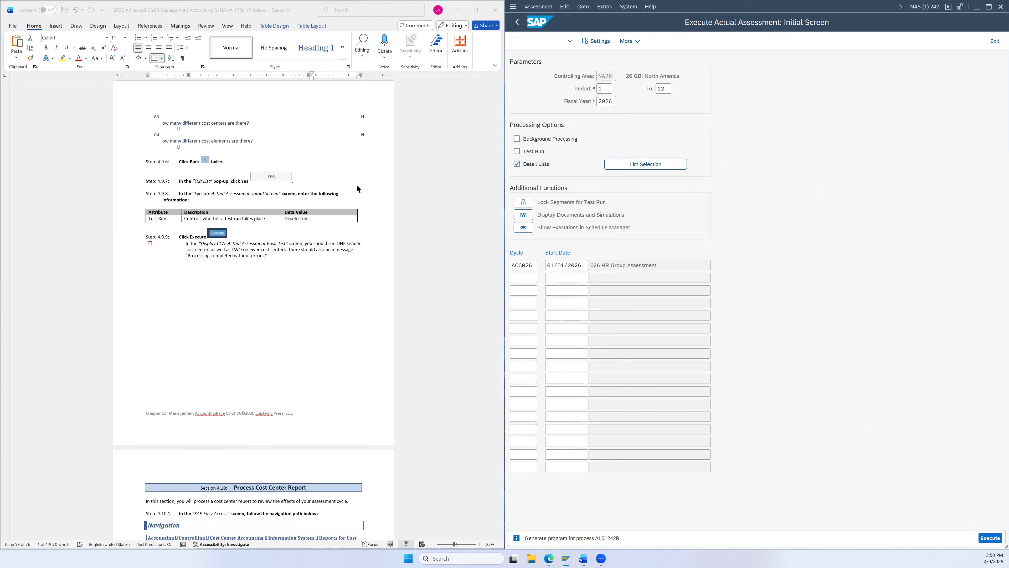
- Go to section 4.10, Process Cost Center Report, in the exercise and place a new SAP Easy Access window beside it
{"action": "scroll", "coordinate": [356, 186], "scroll_direction": "down", "scroll_amount": 2}
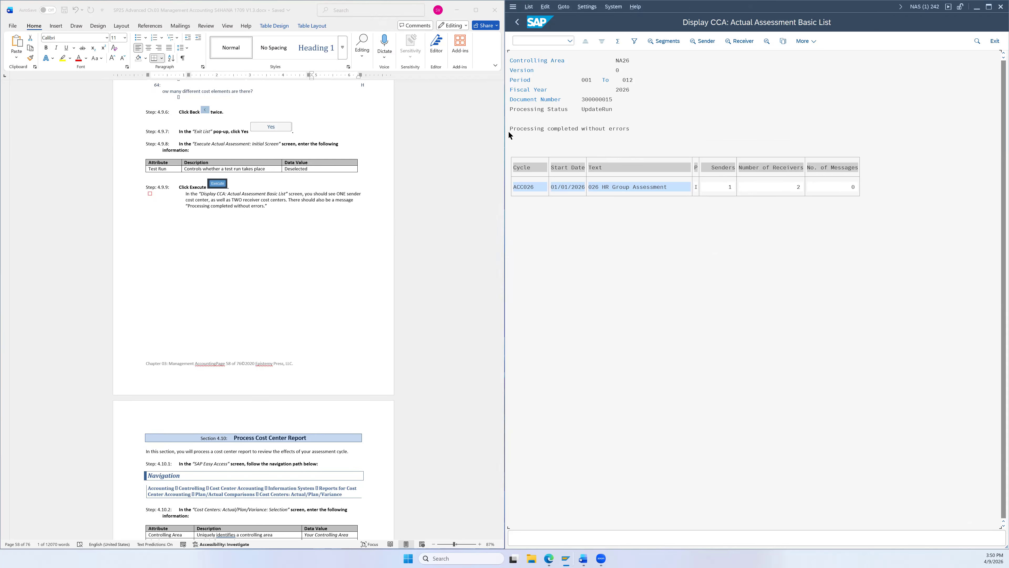
{"action": "scroll", "coordinate": [401, 235], "scroll_direction": "down", "scroll_amount": 3}
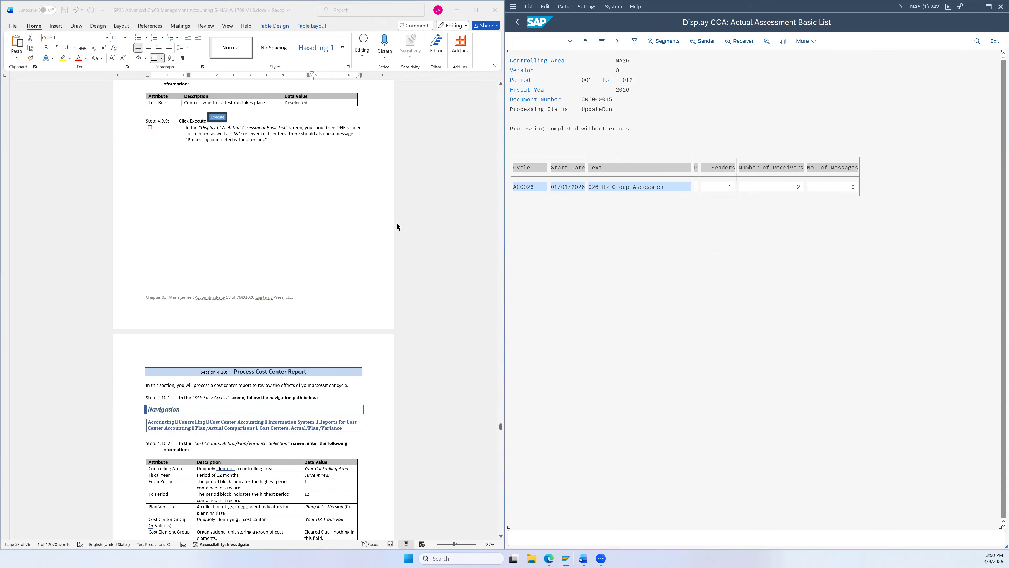
{"action": "scroll", "coordinate": [401, 219], "scroll_direction": "down", "scroll_amount": 1}
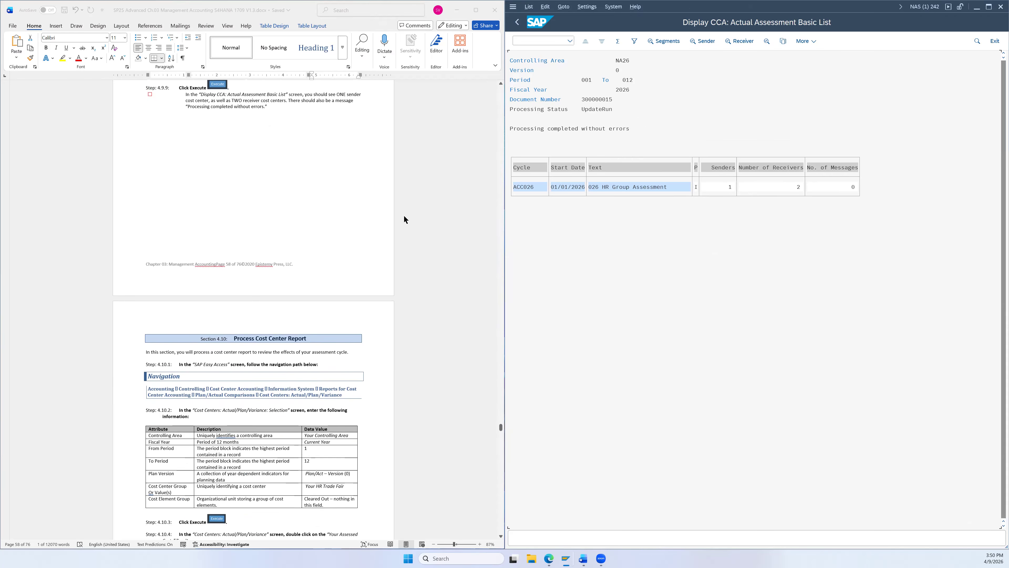
{"action": "left_click", "coordinate": [513, 8]}
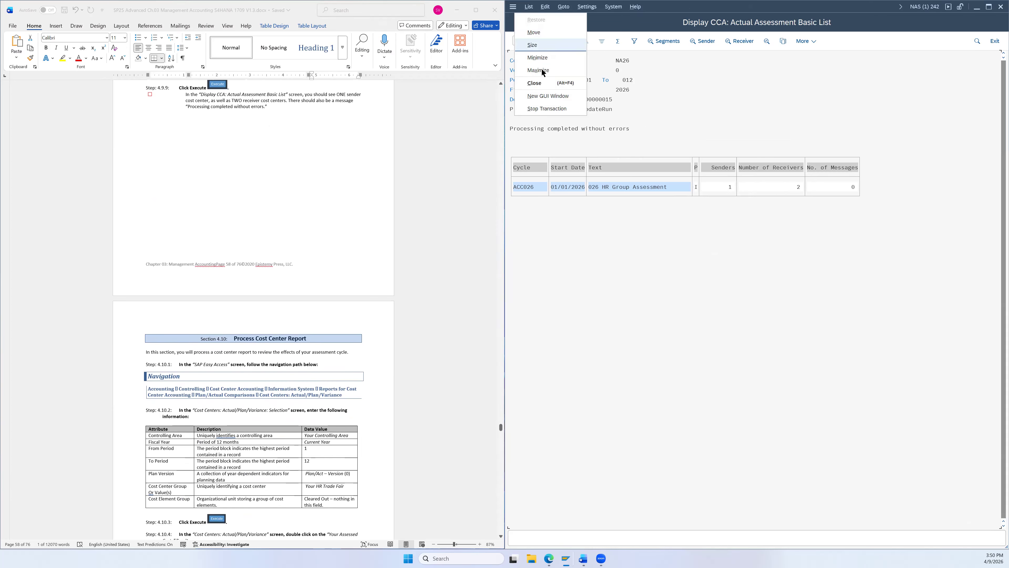
{"action": "left_click", "coordinate": [551, 97]}
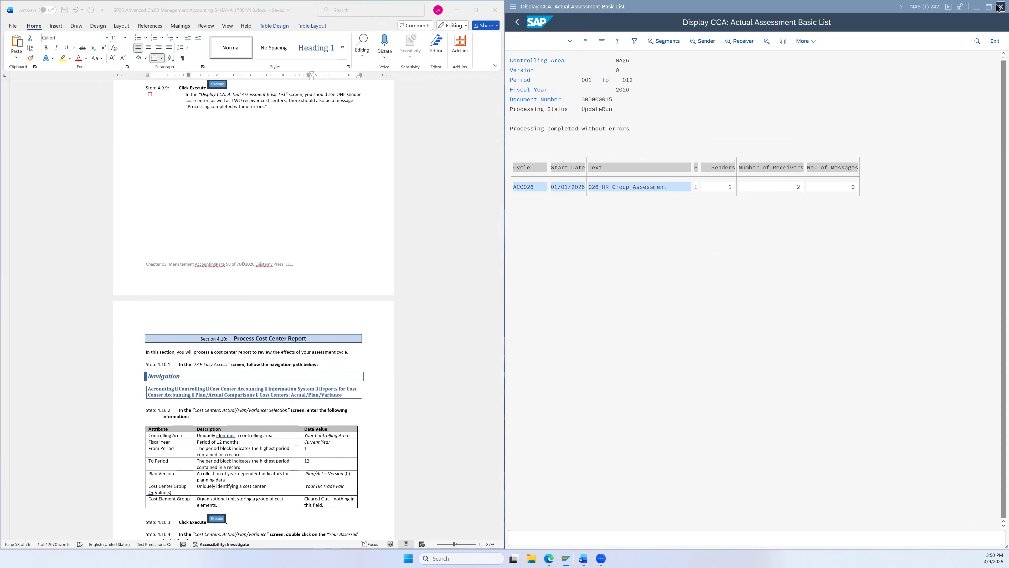
{"action": "left_click", "coordinate": [1000, 7]}
{"action": "left_click", "coordinate": [351, 220]}
{"action": "key", "text": "super+Right"}
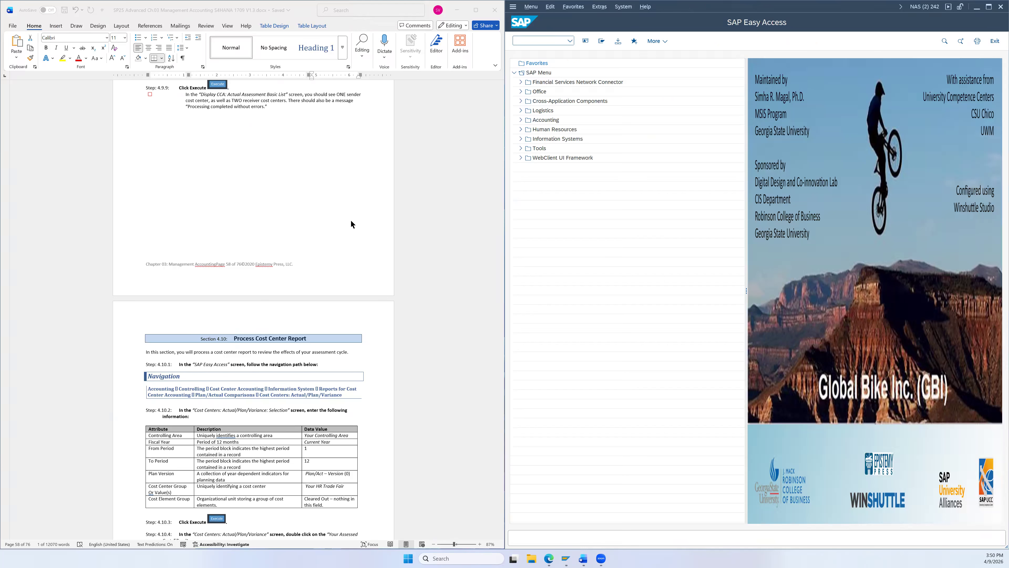
{"action": "scroll", "coordinate": [384, 203], "scroll_direction": "down", "scroll_amount": 5}
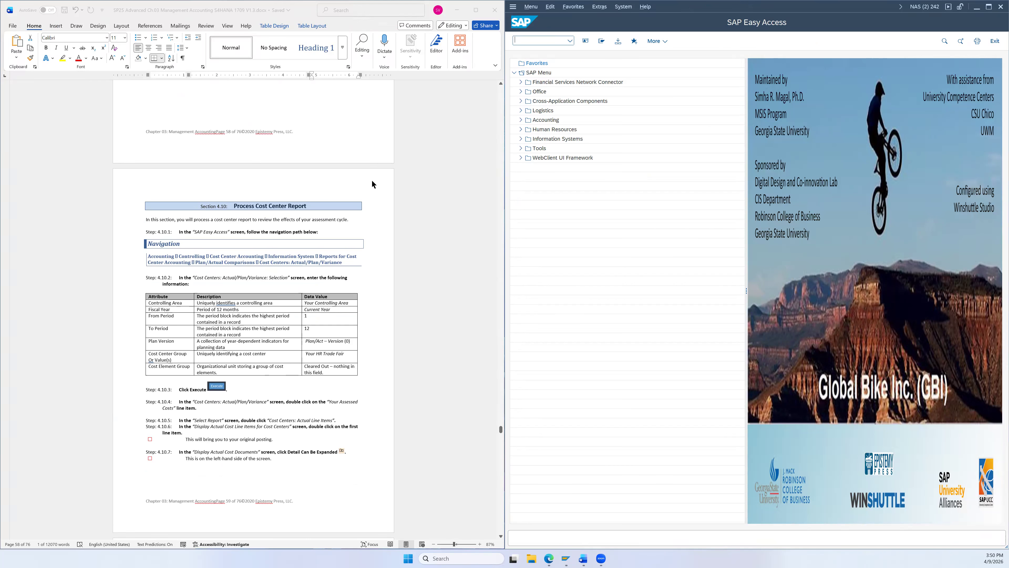
{"action": "scroll", "coordinate": [373, 179], "scroll_direction": "down", "scroll_amount": 2}
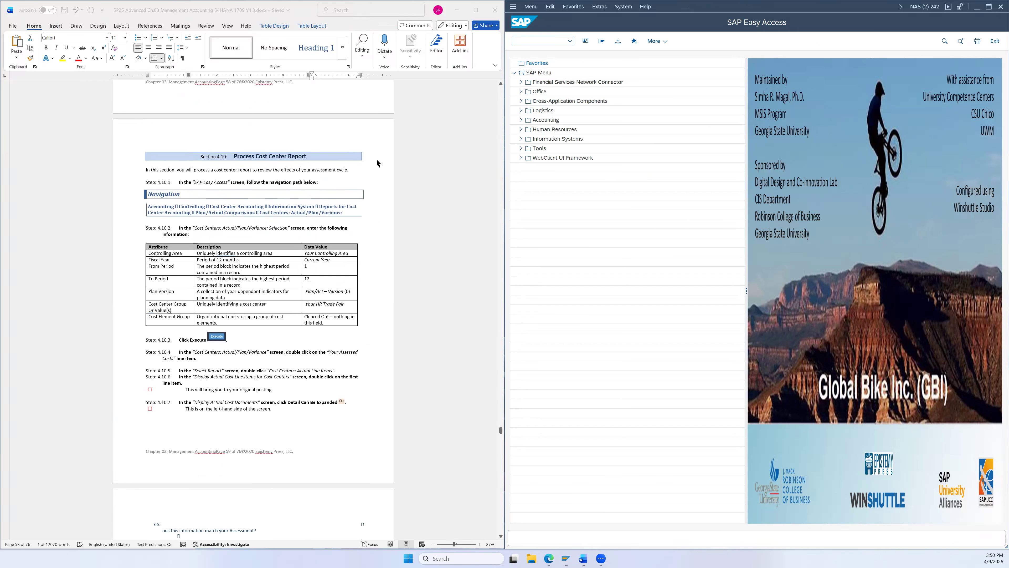
- Open S_ALR_87013611 - Cost Centers: Actual/Plan/Variance among the plan/actual comparison reports of Cost Center Accounting
{"action": "left_click", "coordinate": [521, 119]}
{"action": "left_click", "coordinate": [527, 146]}
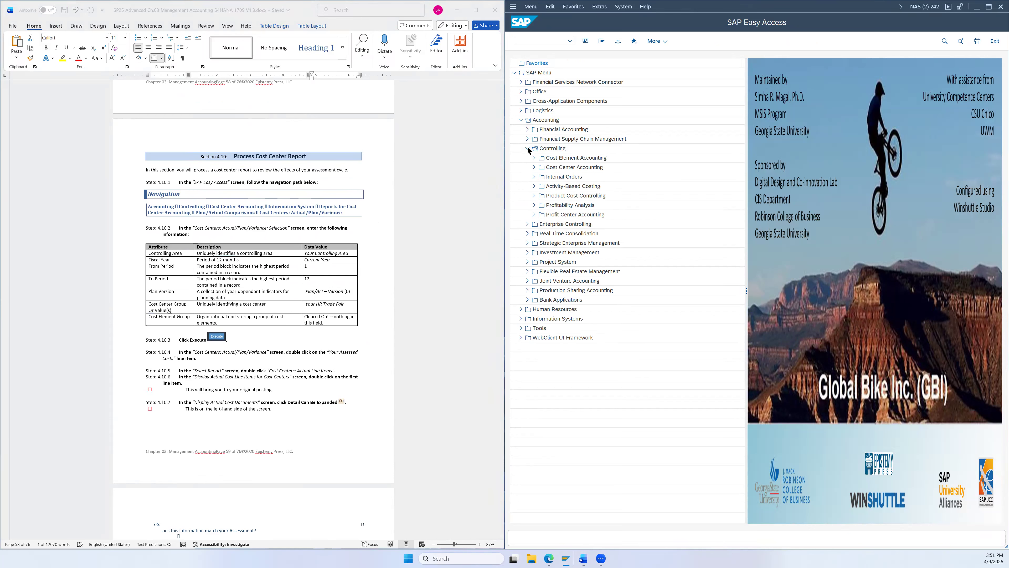
{"action": "left_click", "coordinate": [532, 167]}
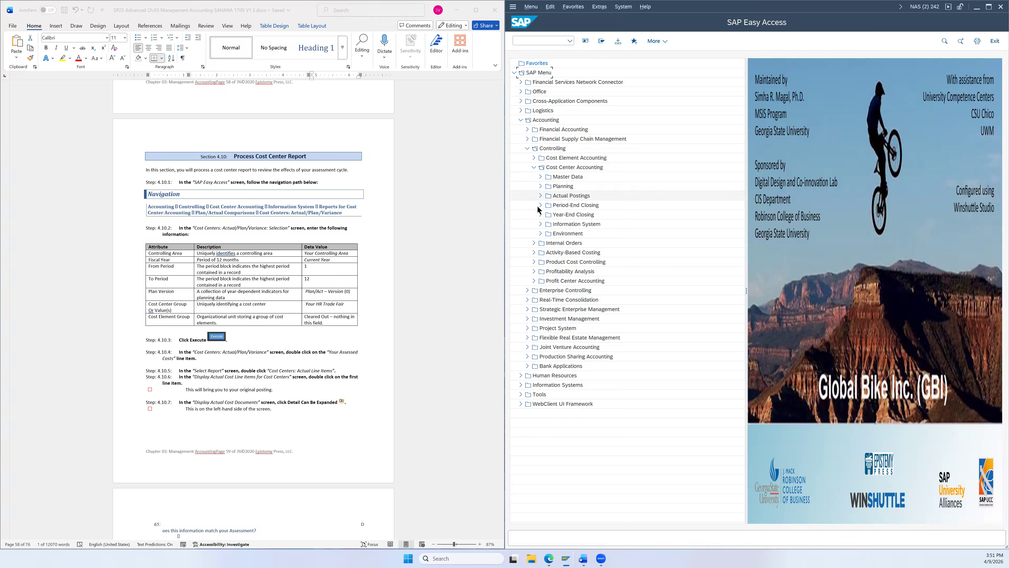
{"action": "left_click", "coordinate": [540, 224]}
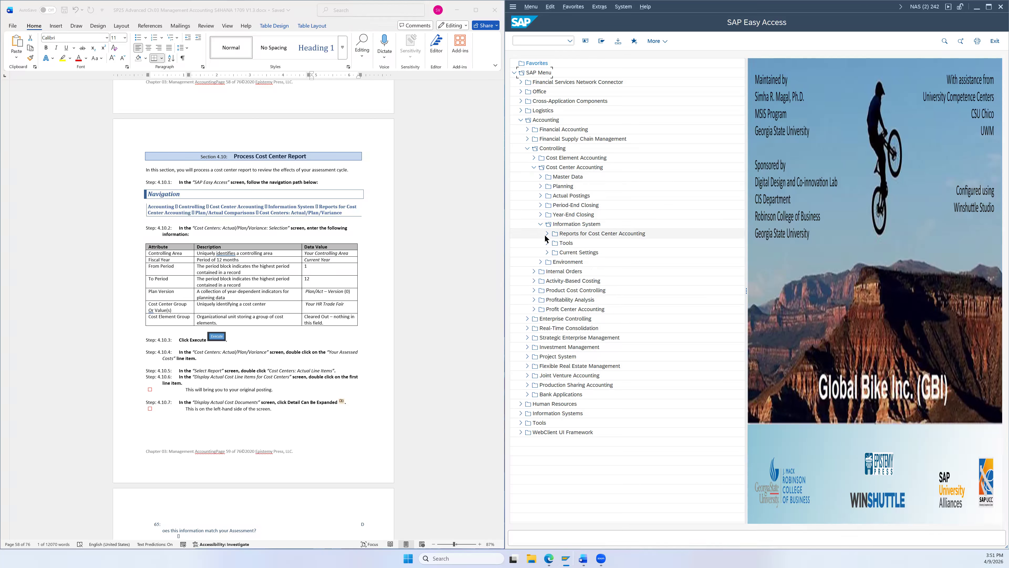
{"action": "left_click", "coordinate": [548, 232]}
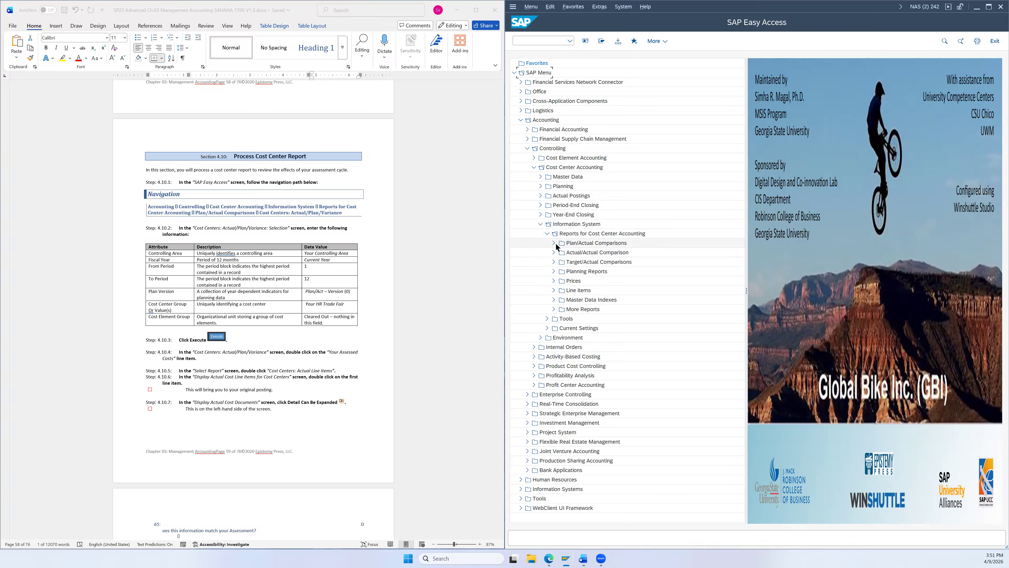
{"action": "left_click", "coordinate": [554, 243]}
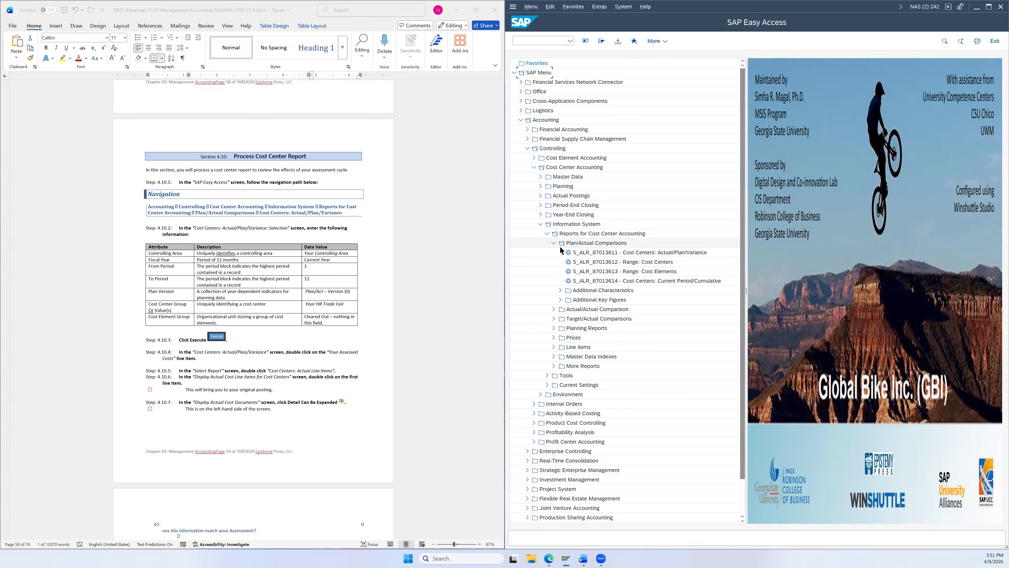
{"action": "left_click", "coordinate": [617, 255]}
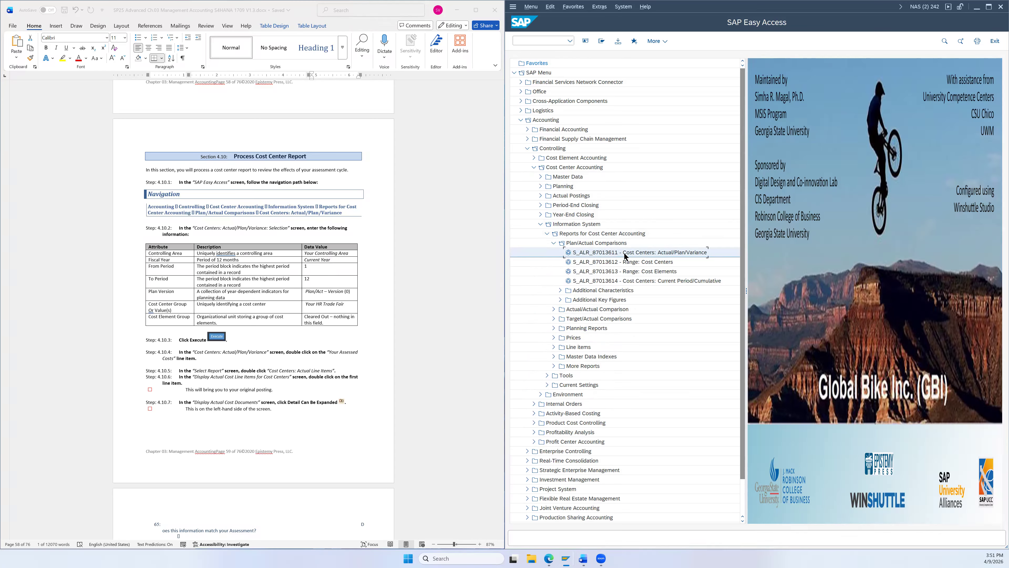
{"action": "double_click", "coordinate": [639, 253]}
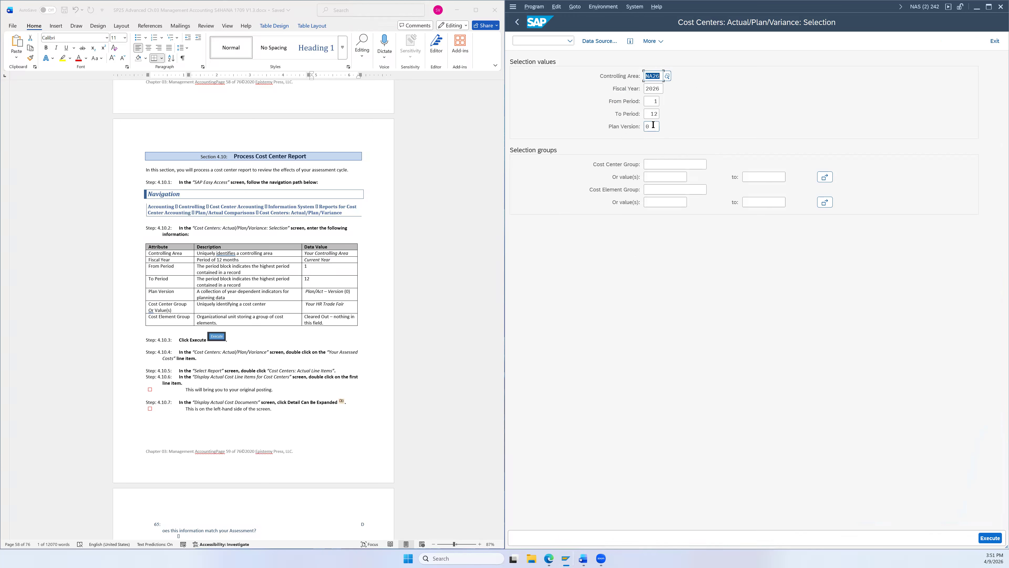
- Look up the HR Trade Fair cost center NAHR2026, enter it as the cost center value and execute the report
{"action": "left_click", "coordinate": [676, 180]}
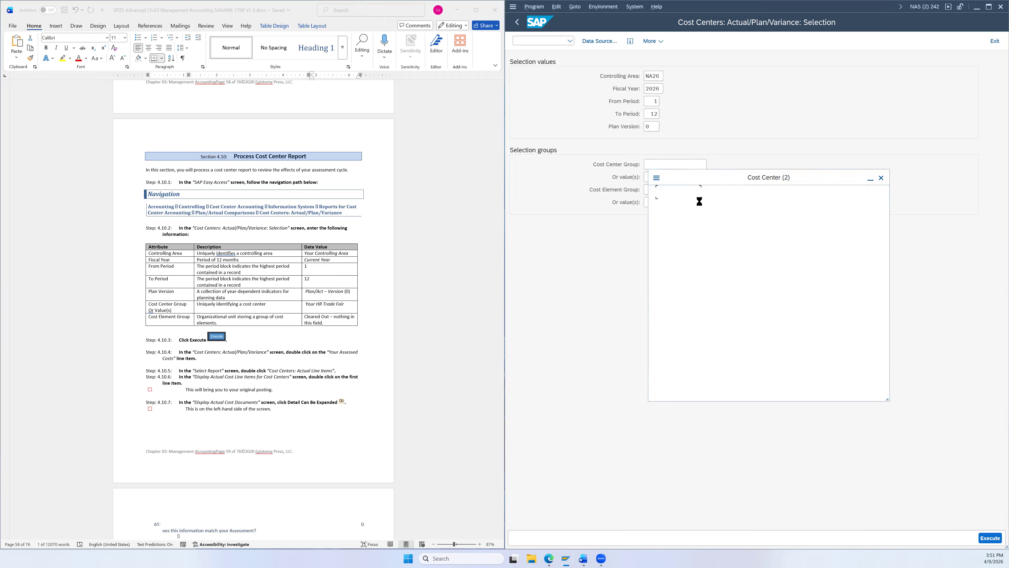
{"action": "left_click", "coordinate": [780, 392]}
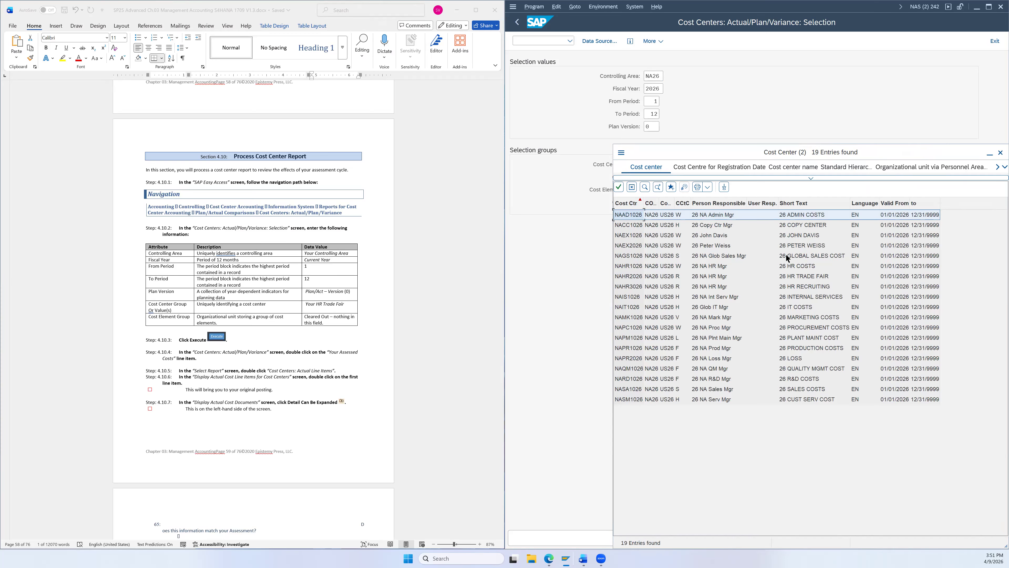
{"action": "left_click", "coordinate": [800, 277]}
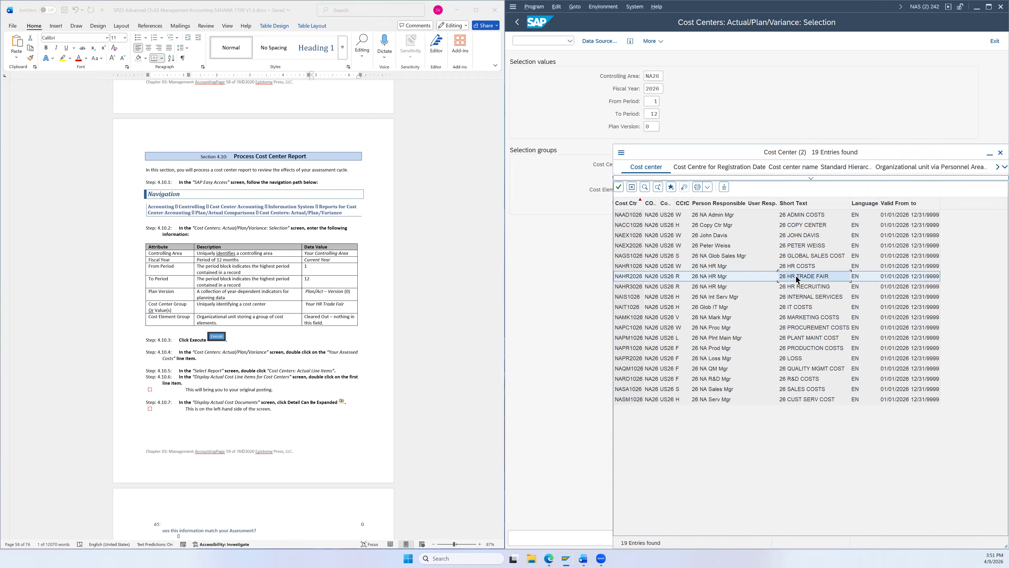
{"action": "double_click", "coordinate": [796, 279]}
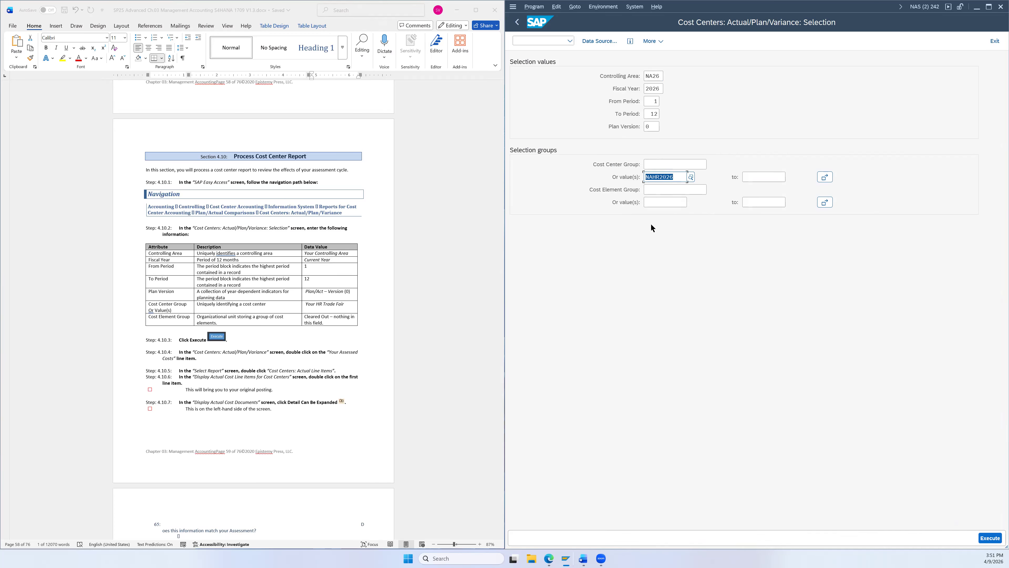
{"action": "left_click", "coordinate": [985, 539]}
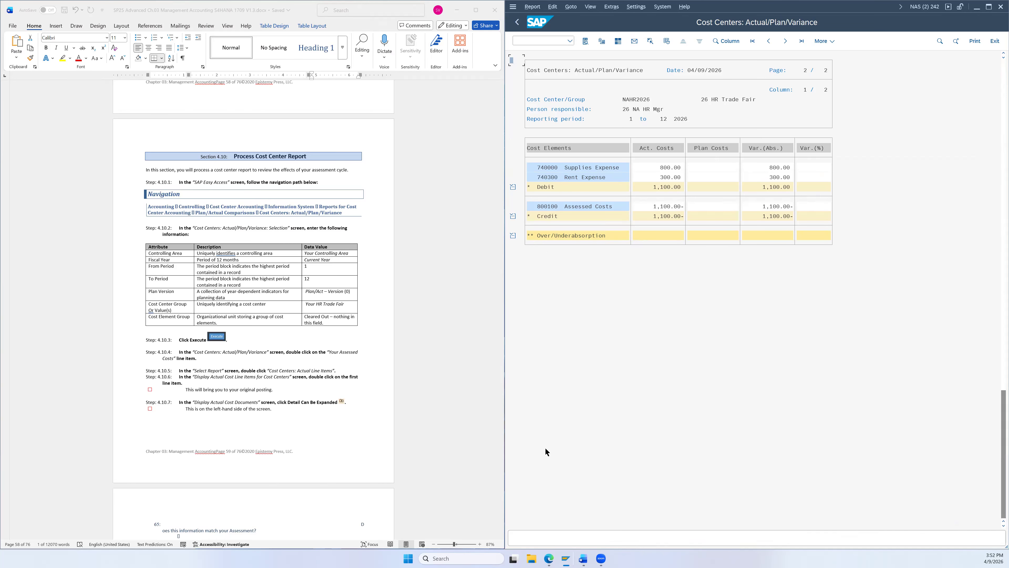
- Drill down from the Assessed Costs line to the Cost Centers: Actual Line Items report
{"action": "scroll", "coordinate": [373, 274], "scroll_direction": "down", "scroll_amount": 6}
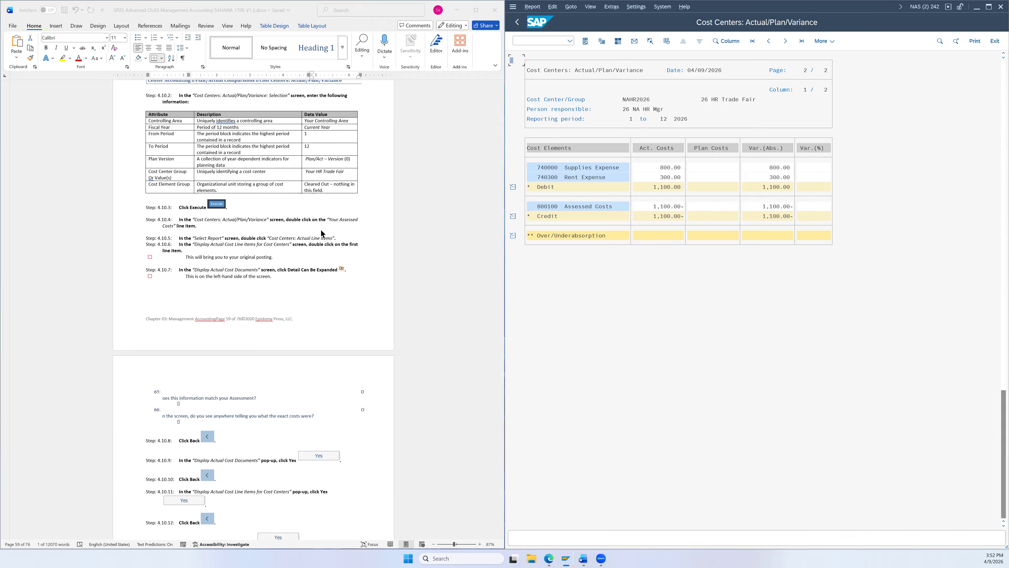
{"action": "left_click", "coordinate": [579, 206]}
{"action": "double_click", "coordinate": [583, 206]}
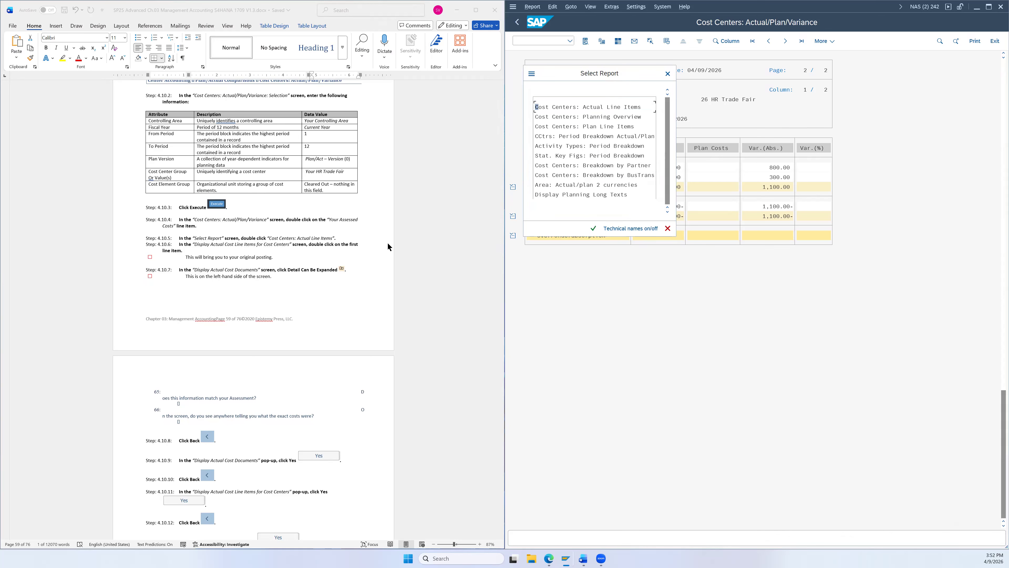
{"action": "scroll", "coordinate": [387, 250], "scroll_direction": "down", "scroll_amount": 3}
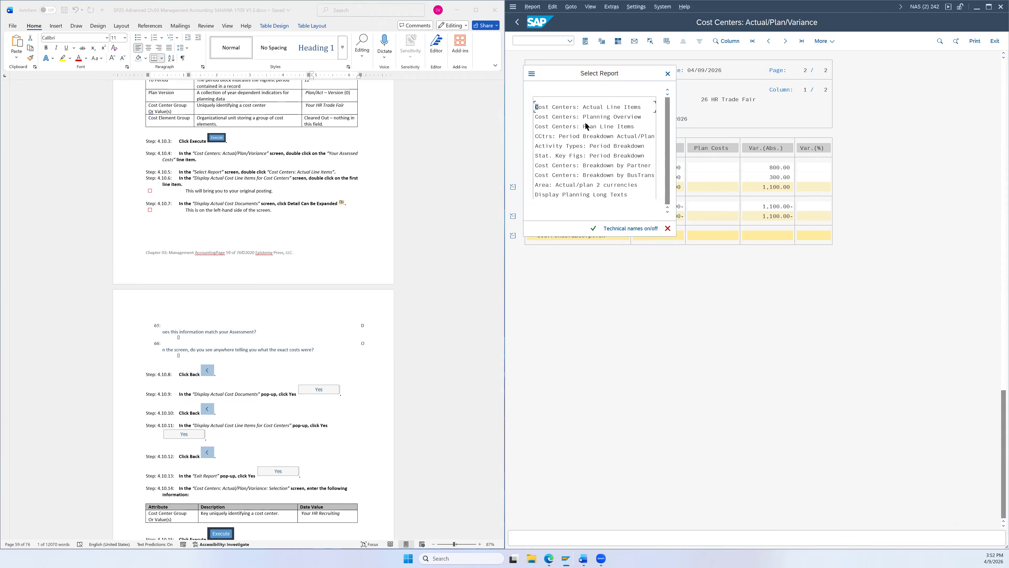
{"action": "double_click", "coordinate": [590, 108]}
{"action": "scroll", "coordinate": [335, 192], "scroll_direction": "down", "scroll_amount": 1}
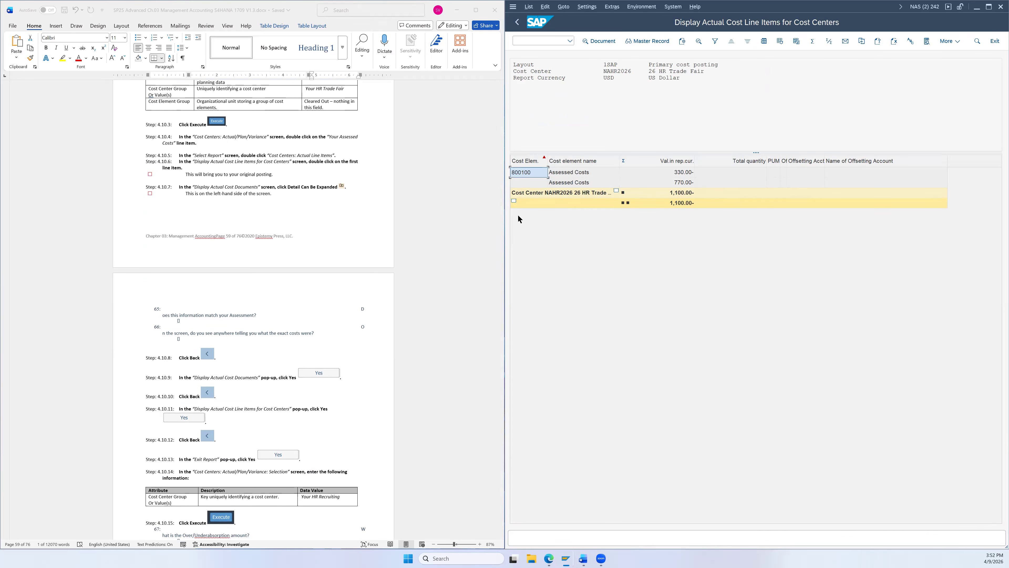
- Collapse and re-expand the grand total and the HR Trade Fair subtotal to examine the assessed cost line items
{"action": "left_click", "coordinate": [514, 202]}
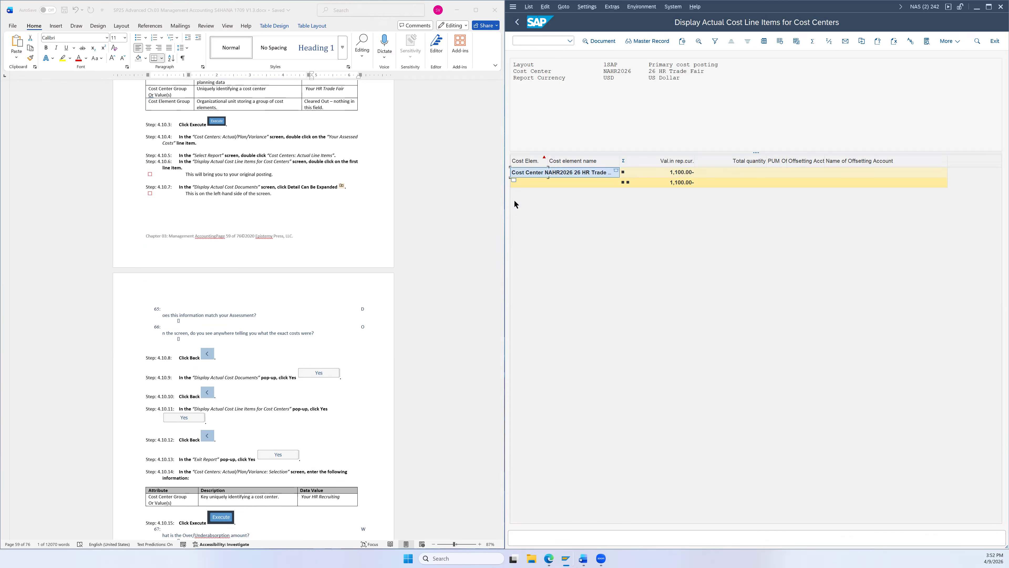
{"action": "left_click", "coordinate": [514, 182]}
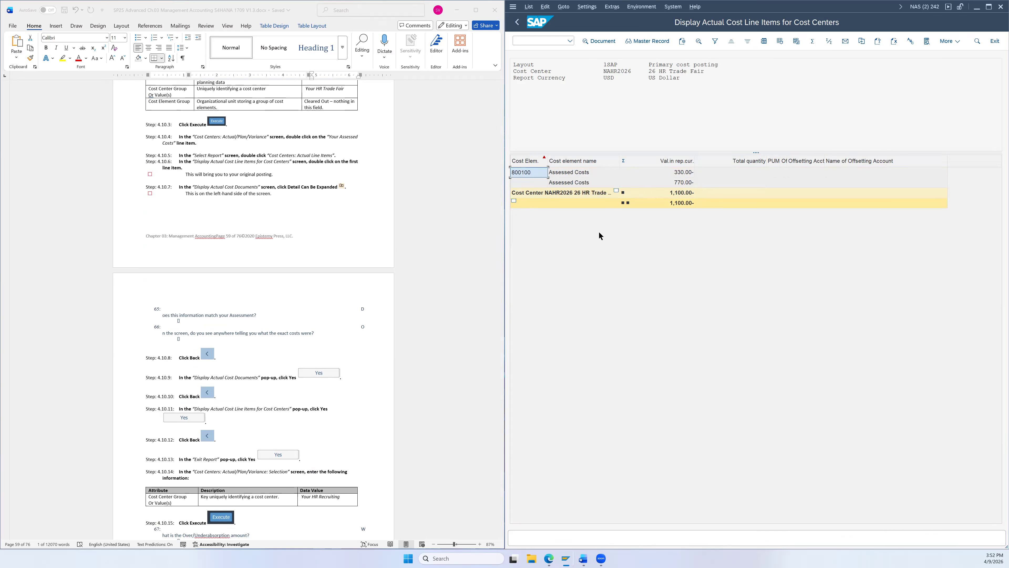
{"action": "left_click", "coordinate": [514, 202]}
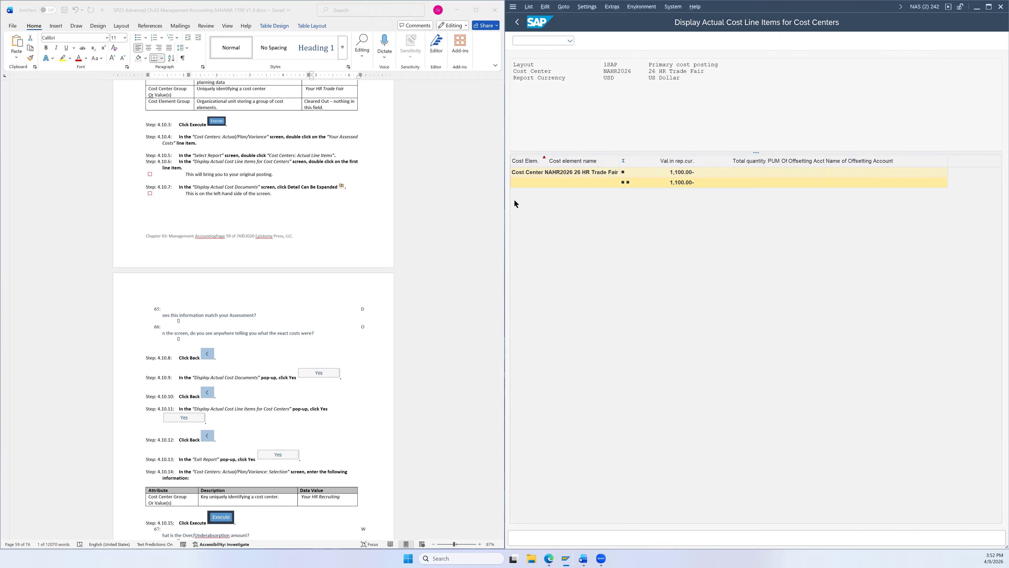
{"action": "left_click", "coordinate": [515, 181]}
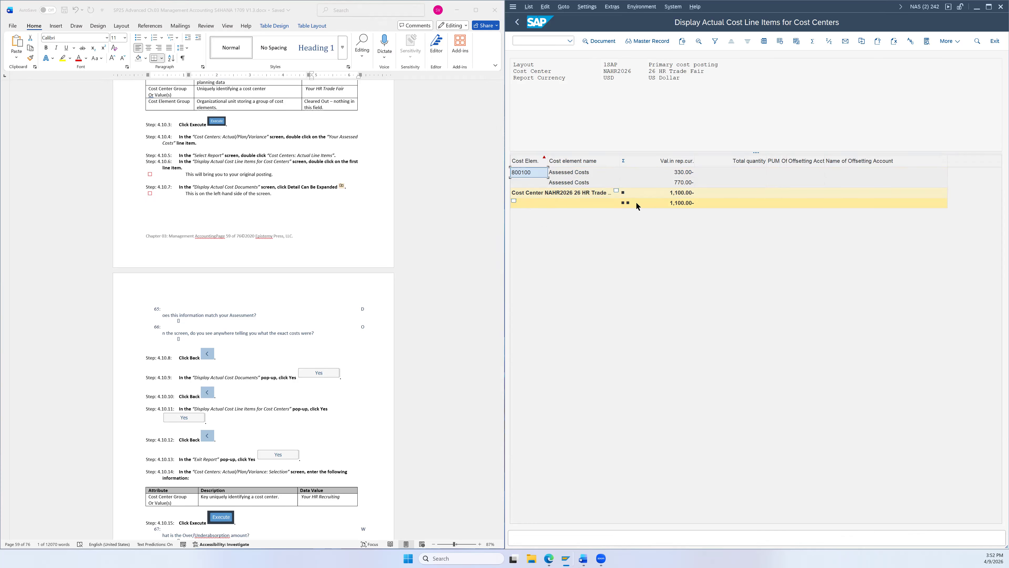
{"action": "left_click", "coordinate": [616, 192]}
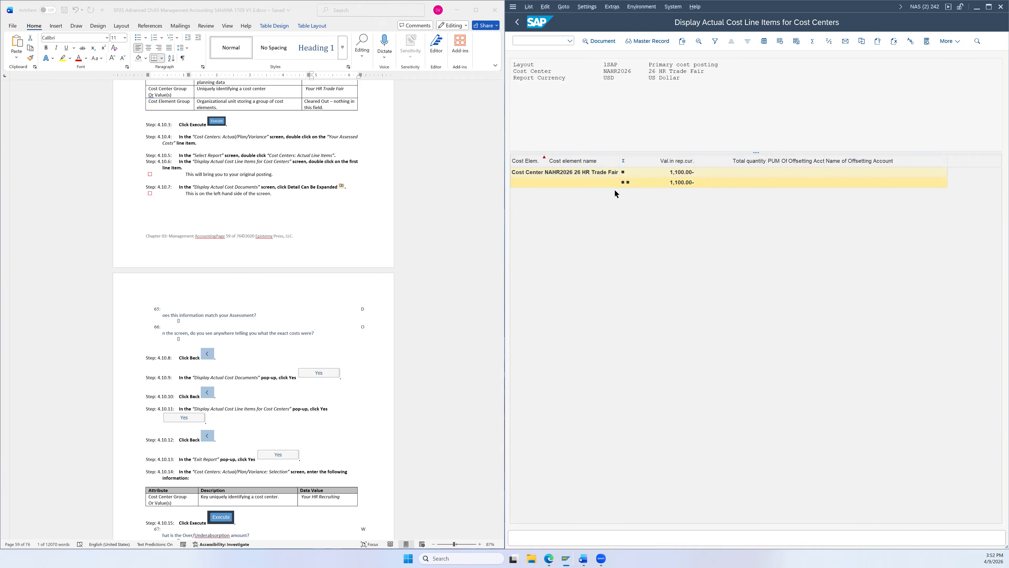
{"action": "left_click", "coordinate": [616, 172]}
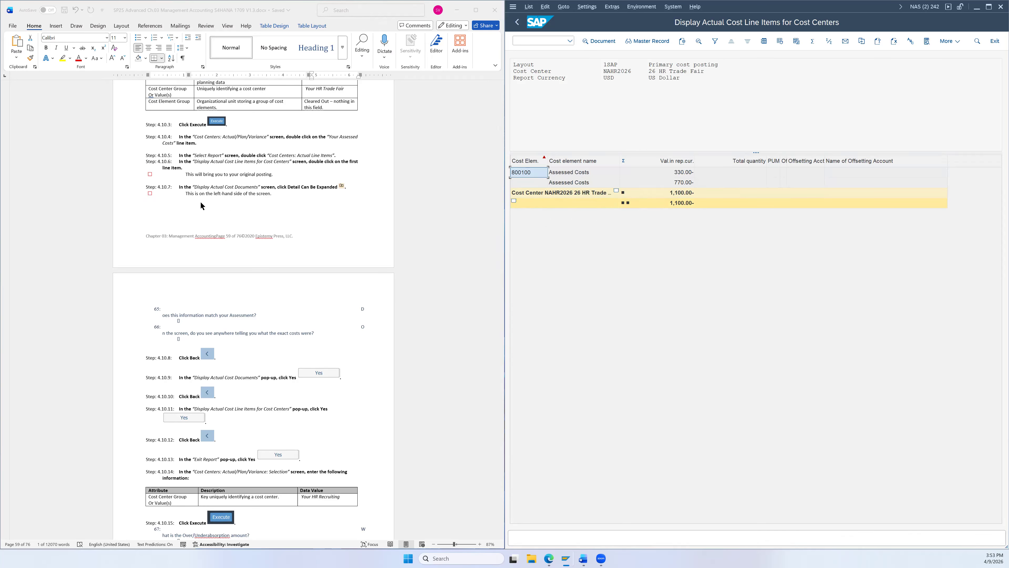
- Following the exercise steps, exit the line item list and the HR Trade Fair report to return to the Cost Centers: Actual/Plan/Variance selection screen
{"action": "scroll", "coordinate": [407, 243], "scroll_direction": "down", "scroll_amount": 3}
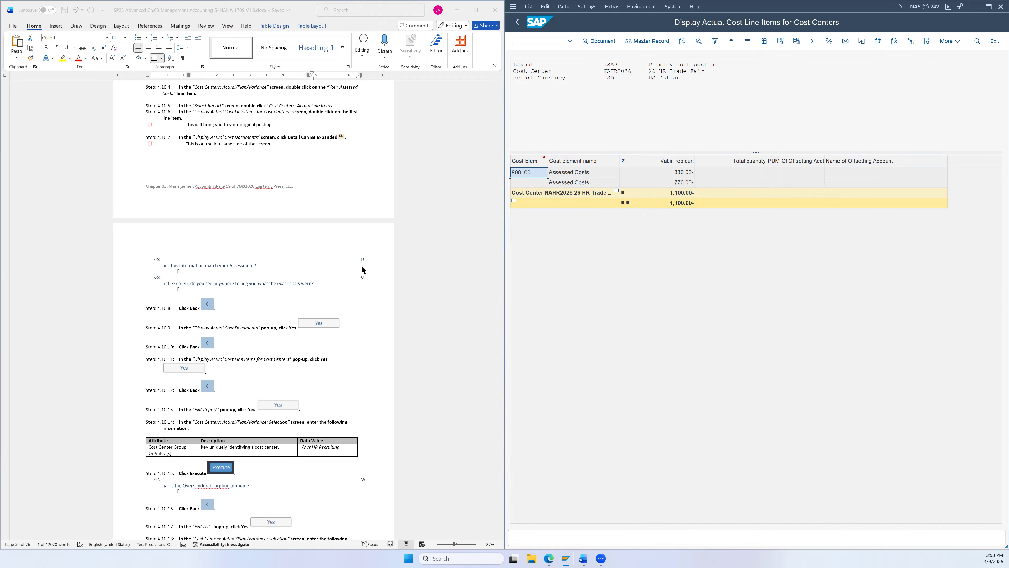
{"action": "left_click", "coordinate": [517, 24]}
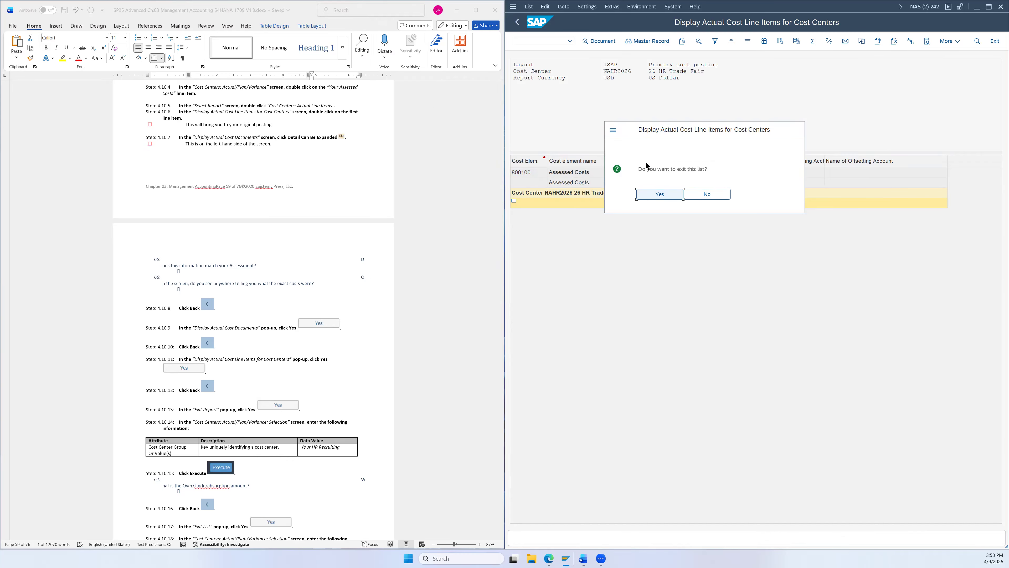
{"action": "left_click", "coordinate": [657, 194]}
{"action": "scroll", "coordinate": [424, 274], "scroll_direction": "down", "scroll_amount": 5}
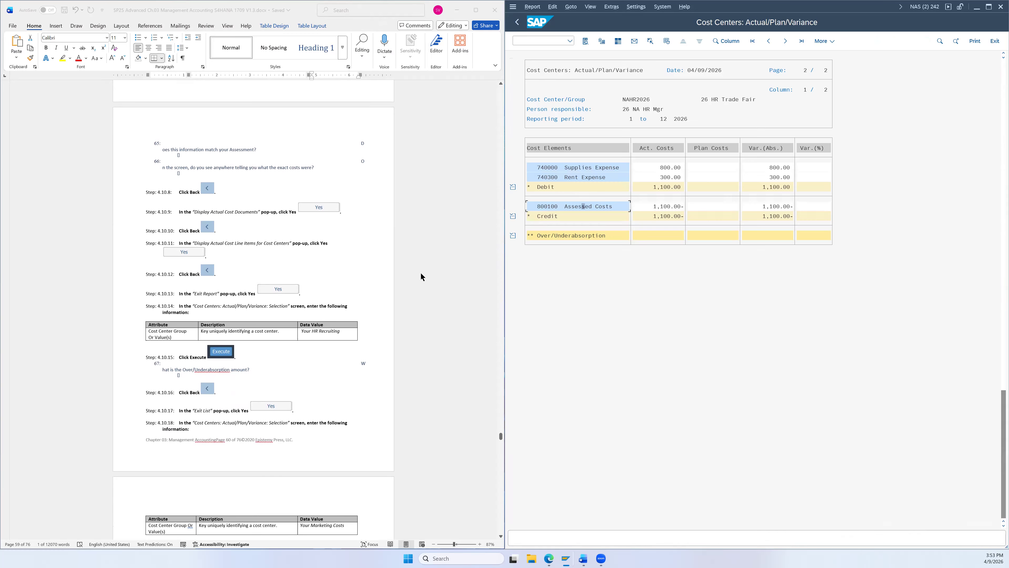
{"action": "scroll", "coordinate": [407, 260], "scroll_direction": "down", "scroll_amount": 1}
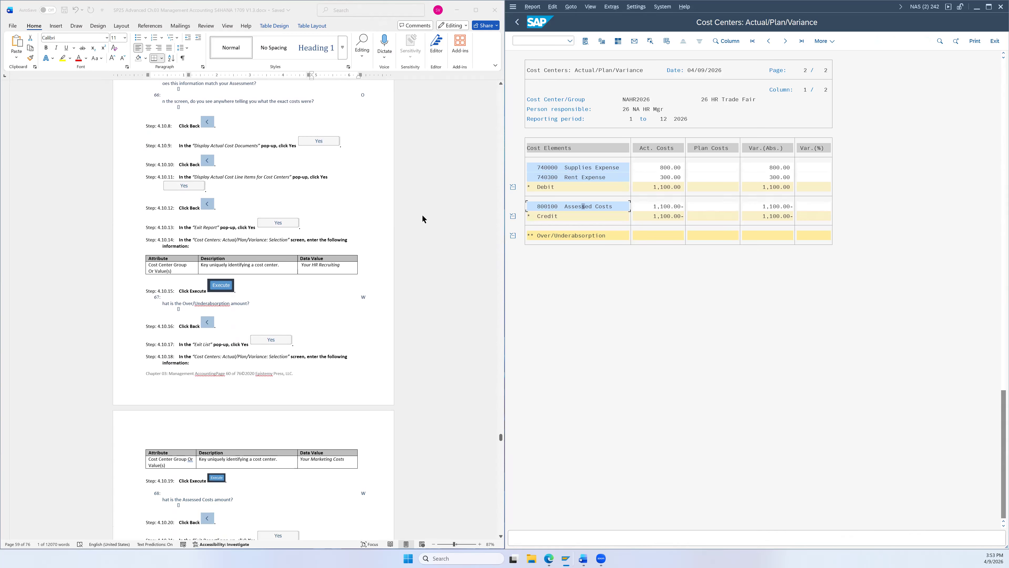
{"action": "left_click", "coordinate": [518, 24]}
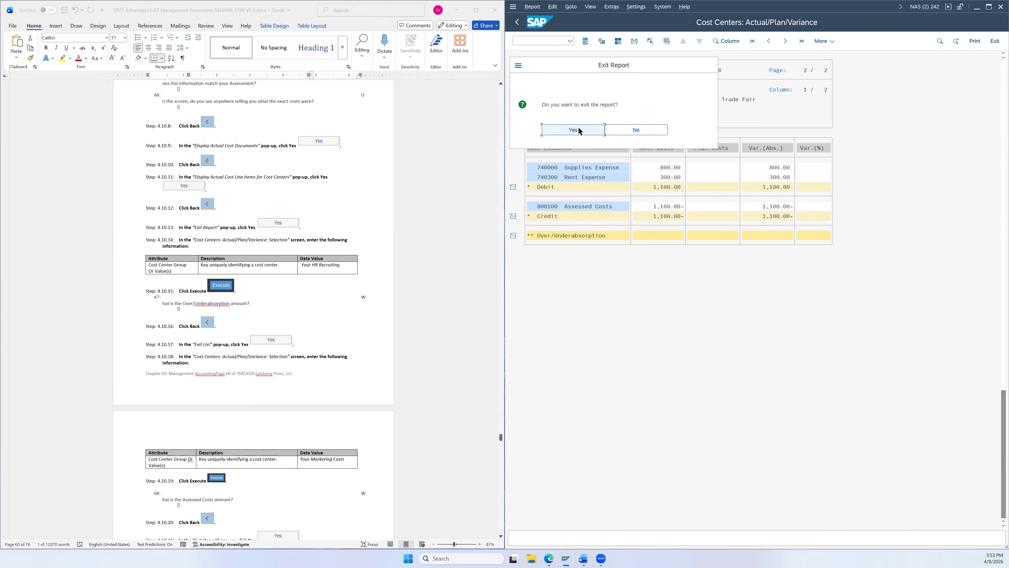
{"action": "left_click", "coordinate": [580, 132]}
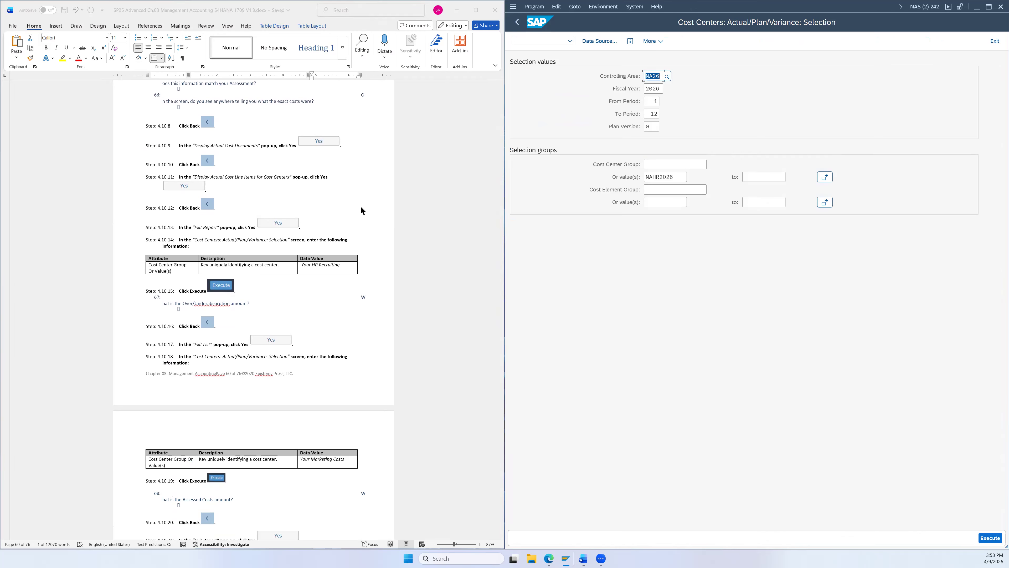
- Run the actual/plan/variance report for the HR Recruiting cost center, NAHR3026, picked from the cost center search
{"action": "scroll", "coordinate": [287, 216], "scroll_direction": "down", "scroll_amount": 1}
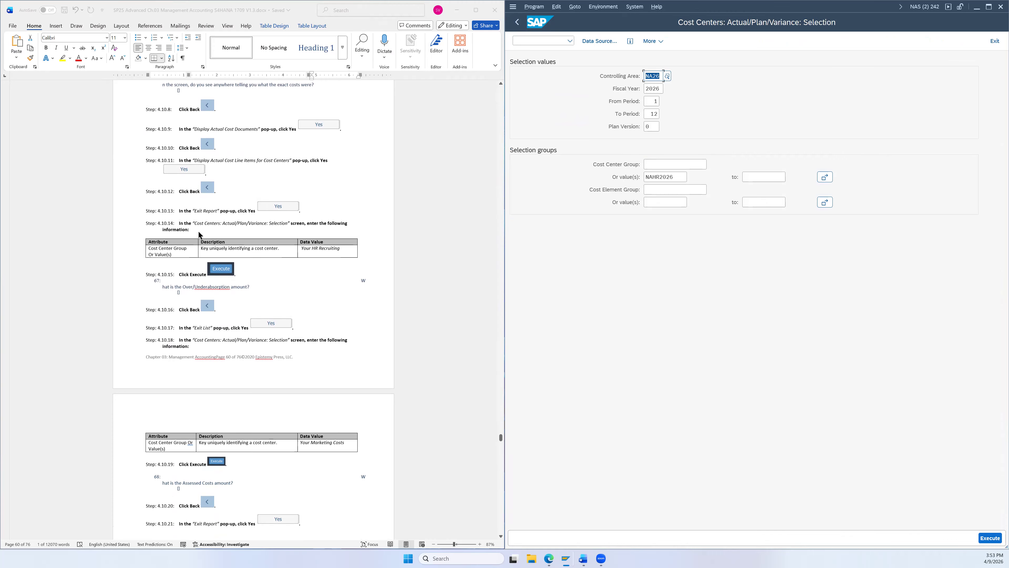
{"action": "scroll", "coordinate": [200, 230], "scroll_direction": "down", "scroll_amount": 2}
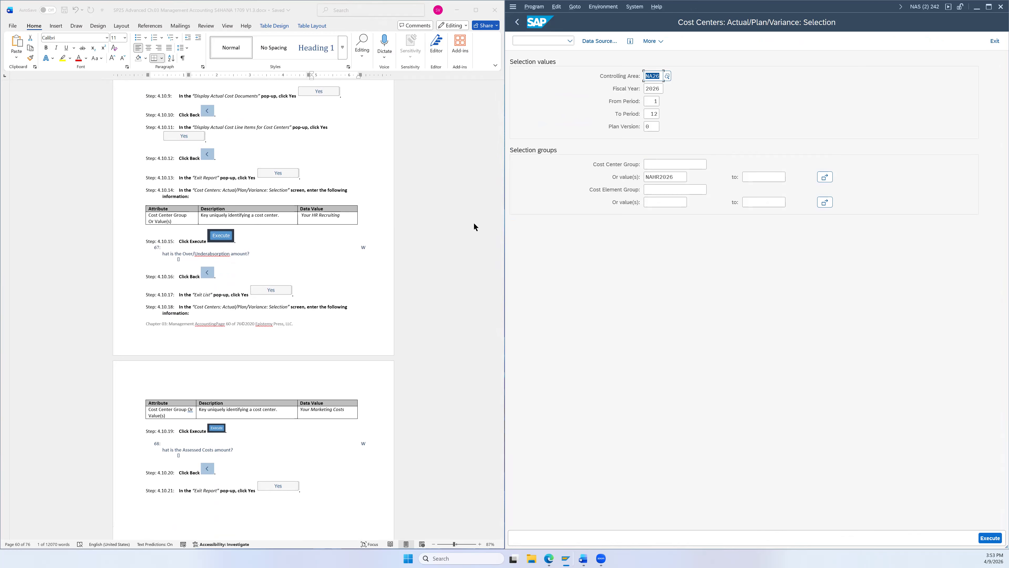
{"action": "left_click", "coordinate": [676, 176]}
{"action": "key", "text": "F4"}
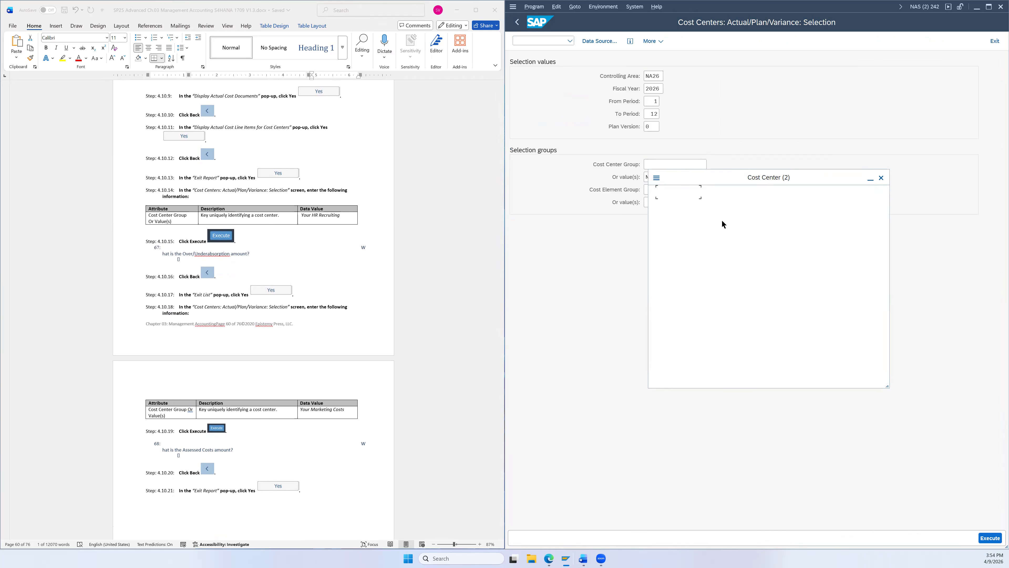
{"action": "left_click", "coordinate": [779, 392]}
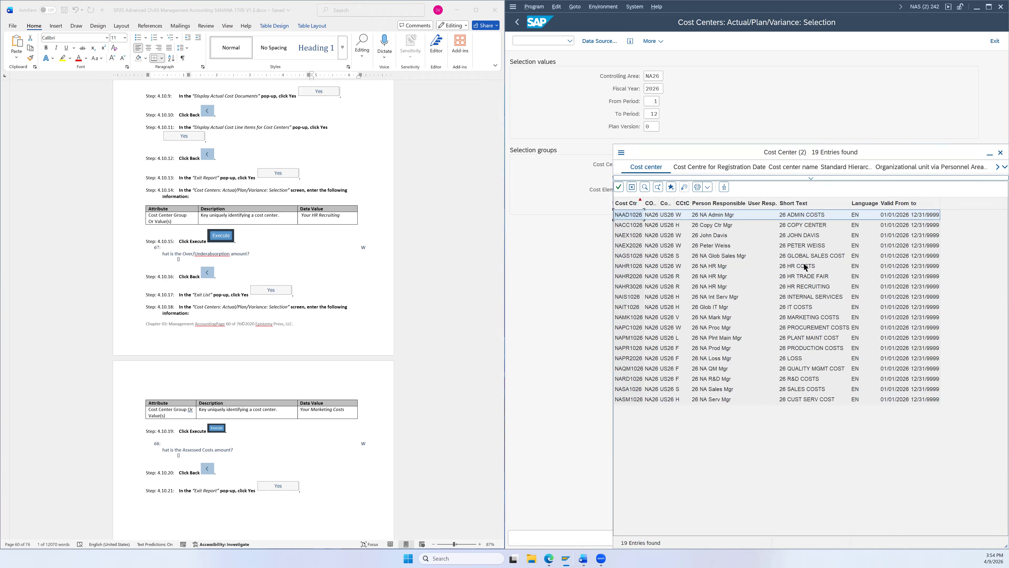
{"action": "left_click", "coordinate": [802, 287]}
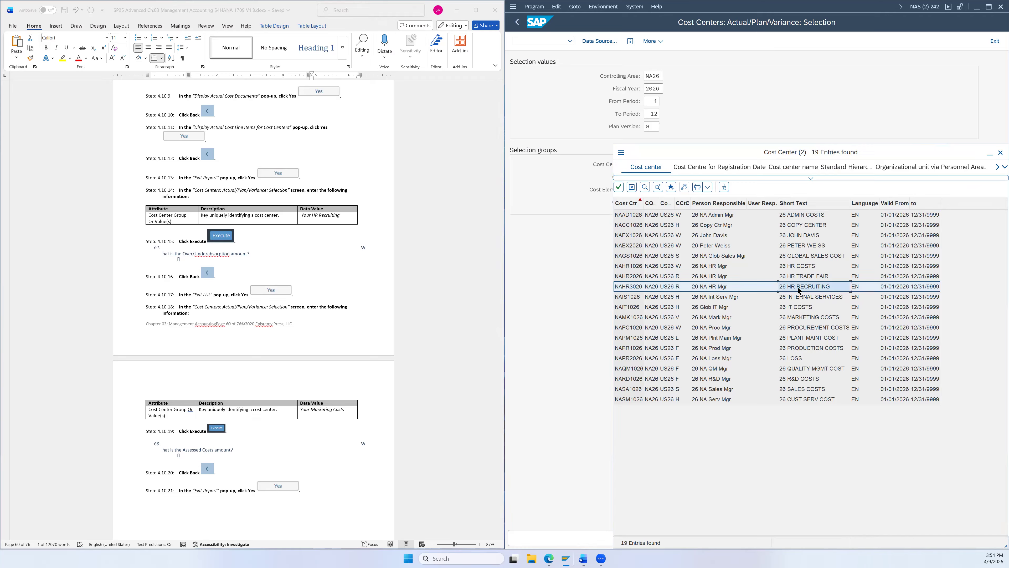
{"action": "double_click", "coordinate": [795, 287]}
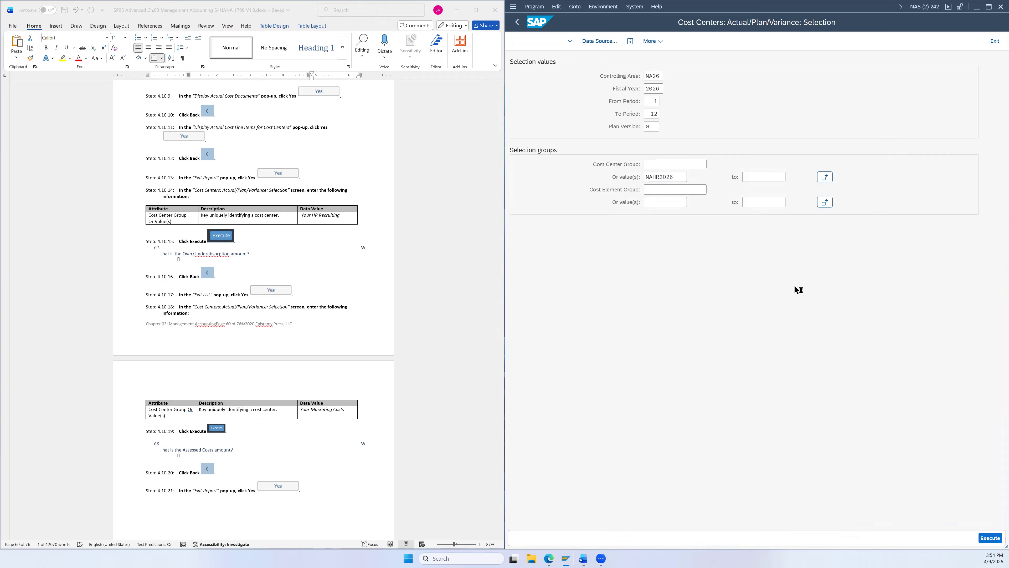
{"action": "left_click", "coordinate": [990, 538]}
{"action": "scroll", "coordinate": [379, 266], "scroll_direction": "down", "scroll_amount": 3}
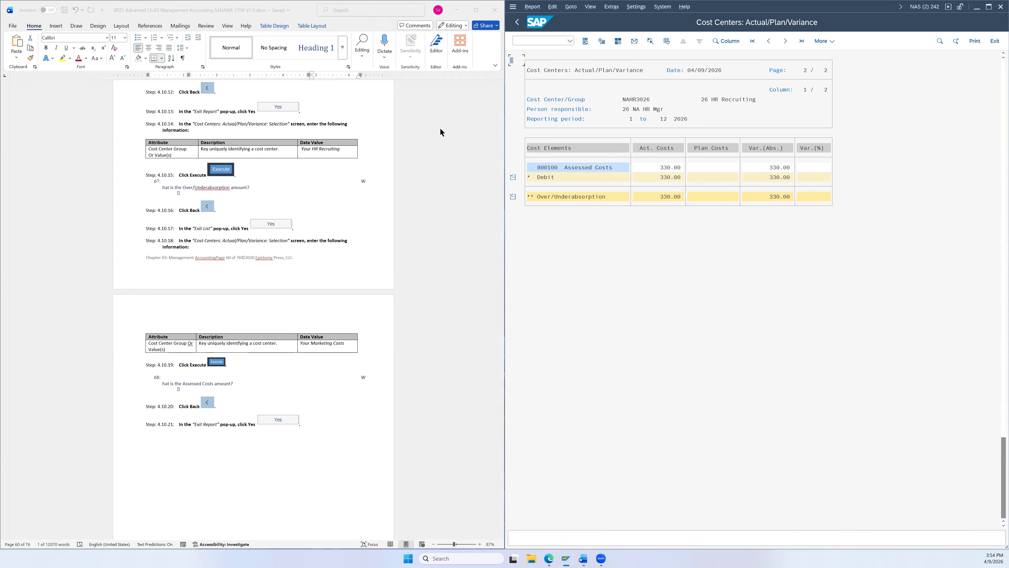
- Exit the HR Recruiting report and return to its selection screen
{"action": "left_click", "coordinate": [516, 23]}
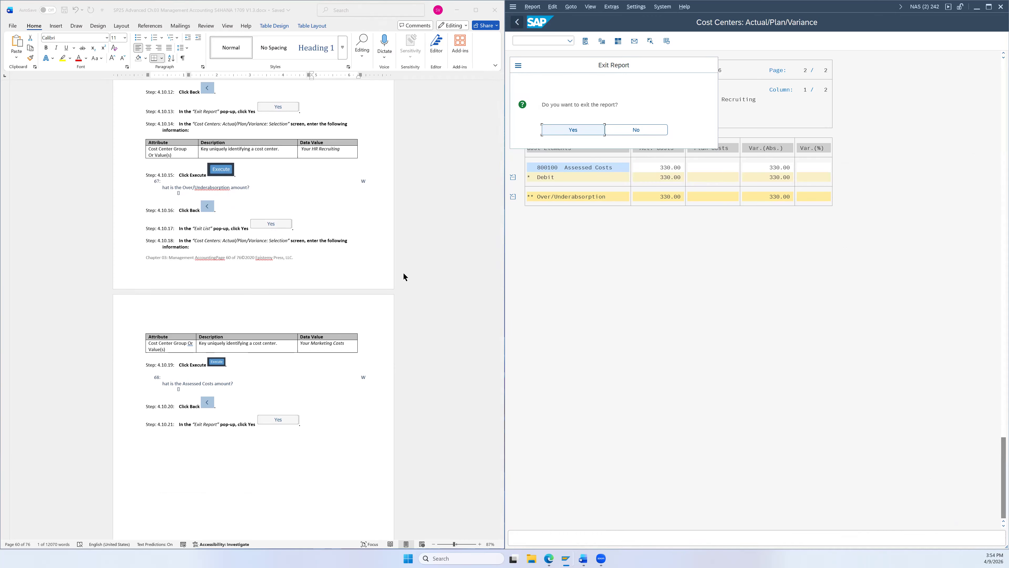
{"action": "scroll", "coordinate": [424, 241], "scroll_direction": "down", "scroll_amount": 3}
{"action": "left_click", "coordinate": [557, 137]}
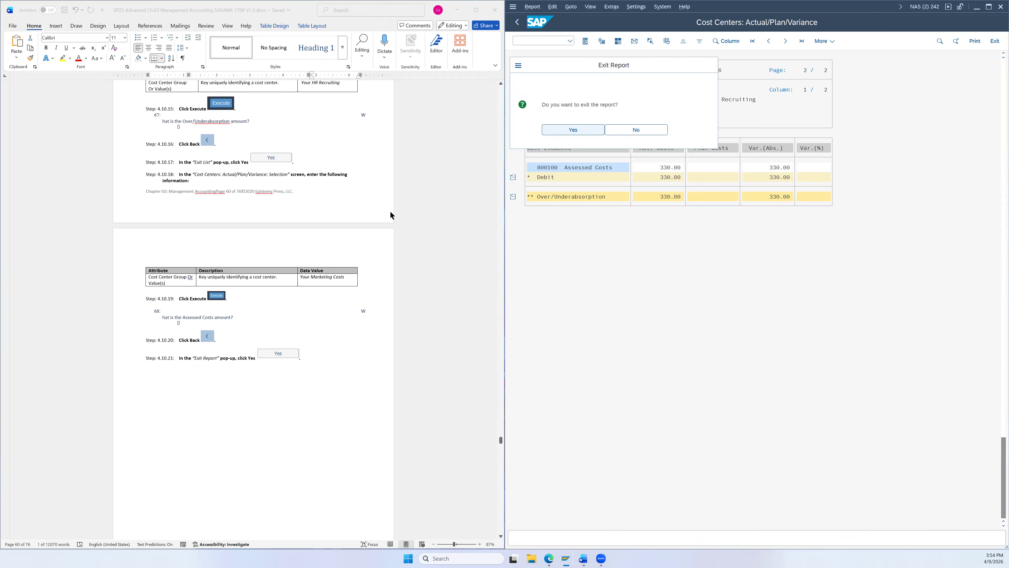
{"action": "scroll", "coordinate": [390, 211], "scroll_direction": "down", "scroll_amount": 1}
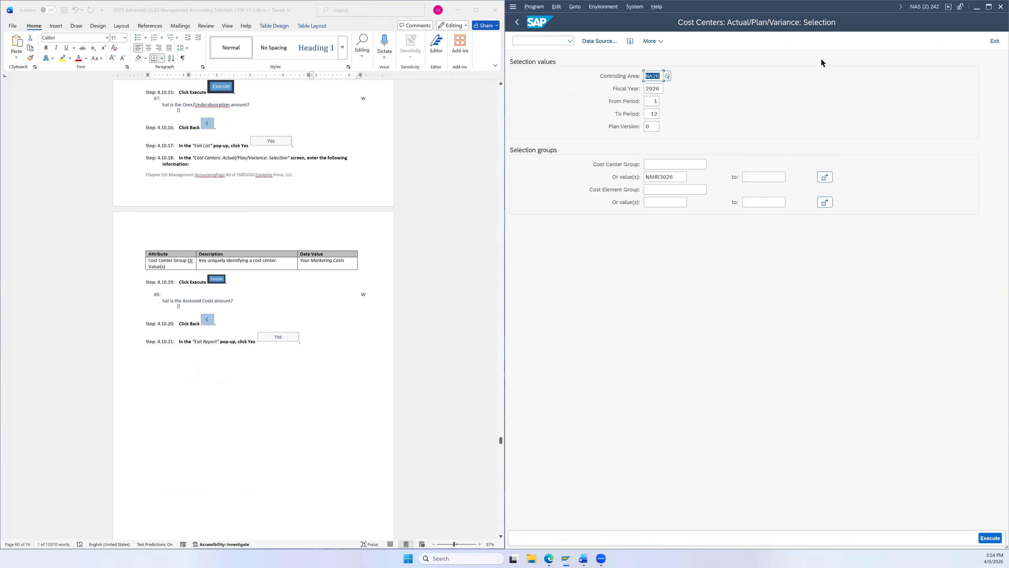
- Change the cost center value to Marketing Costs, NAMK1026, and run the actual/plan/variance report
{"action": "left_click", "coordinate": [680, 175]}
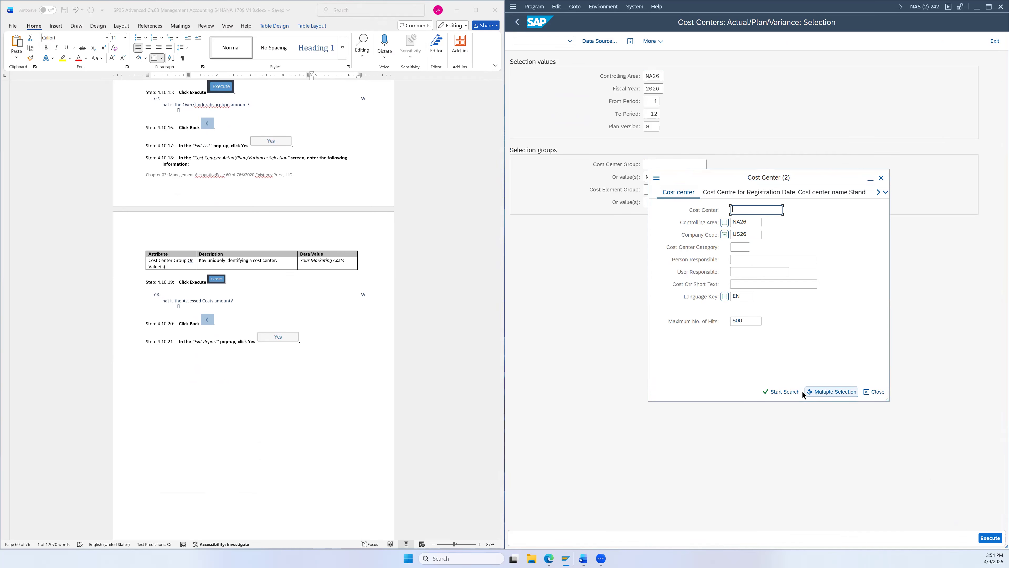
{"action": "left_click", "coordinate": [785, 393]}
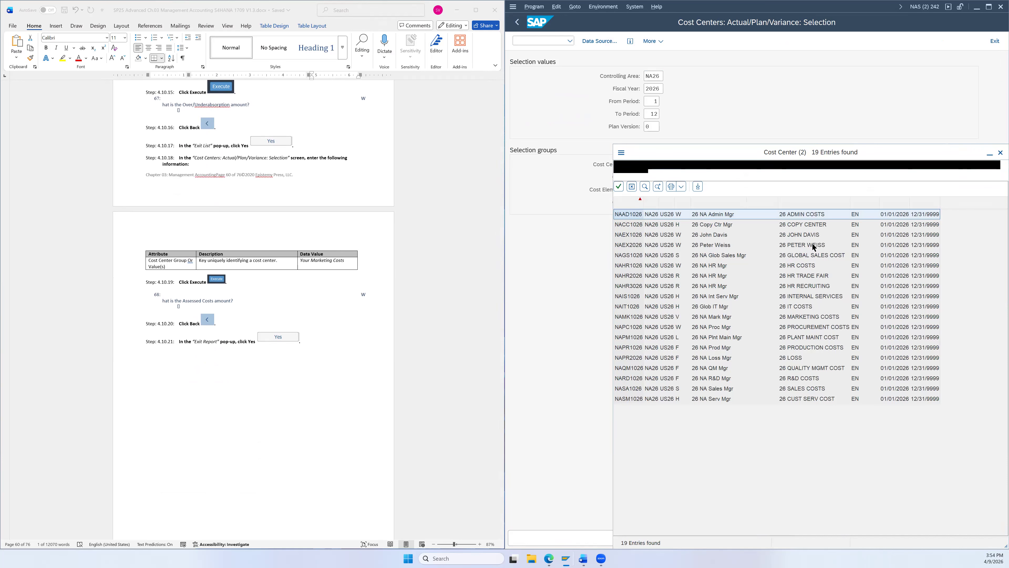
{"action": "left_click", "coordinate": [815, 318]}
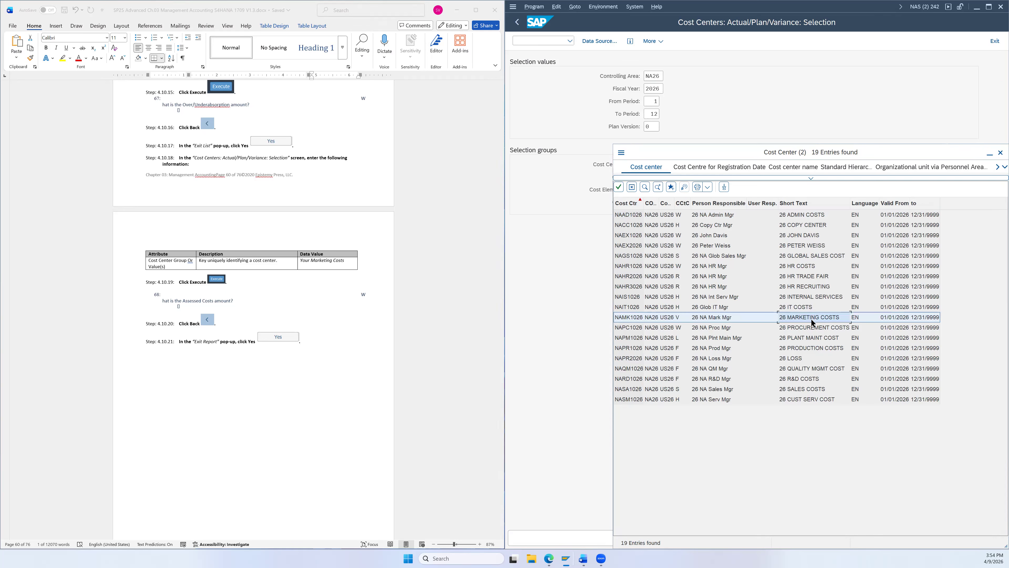
{"action": "double_click", "coordinate": [811, 321]}
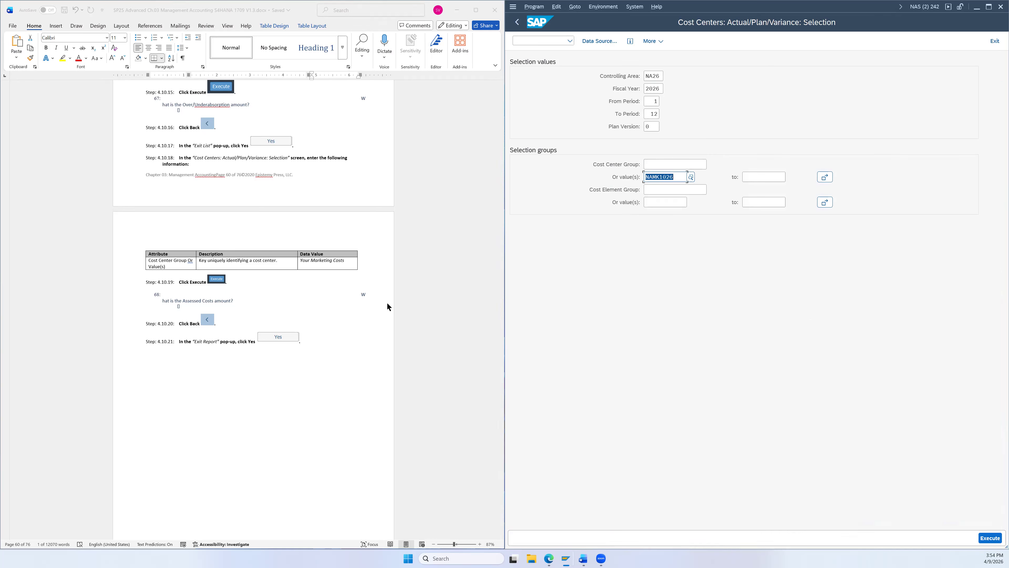
{"action": "scroll", "coordinate": [388, 306], "scroll_direction": "down", "scroll_amount": 1}
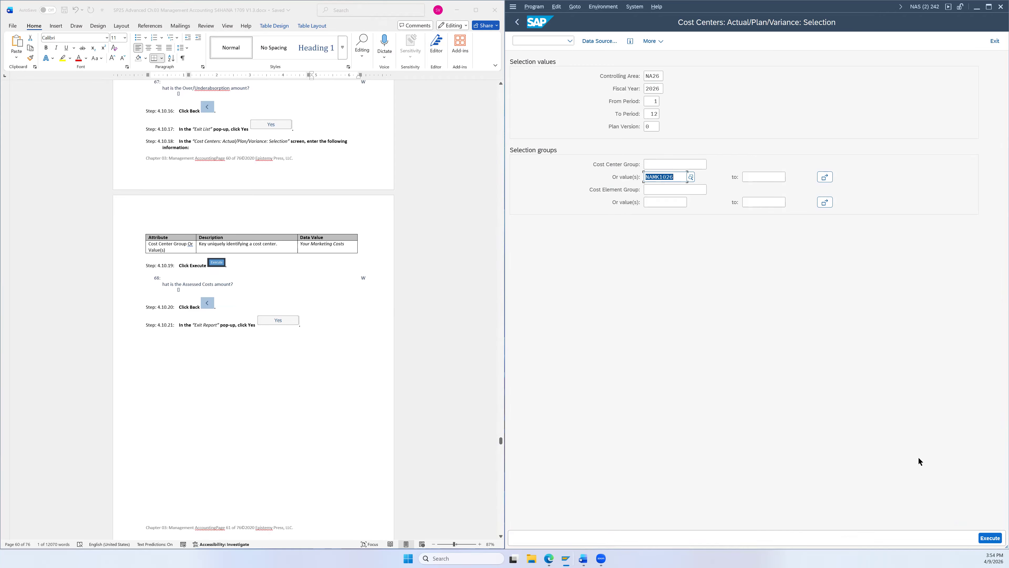
{"action": "left_click", "coordinate": [989, 538]}
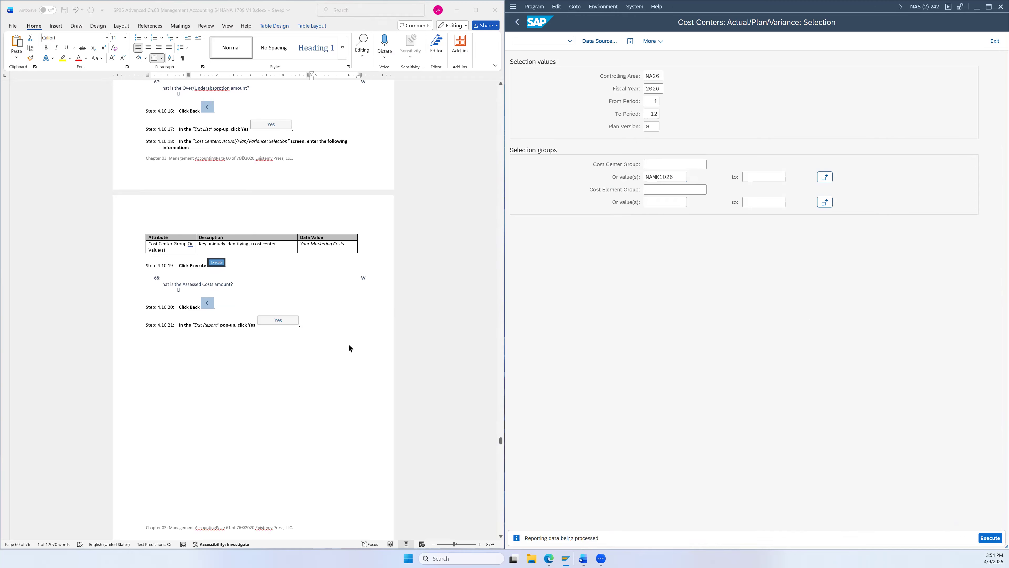
{"action": "scroll", "coordinate": [405, 266], "scroll_direction": "down", "scroll_amount": 2}
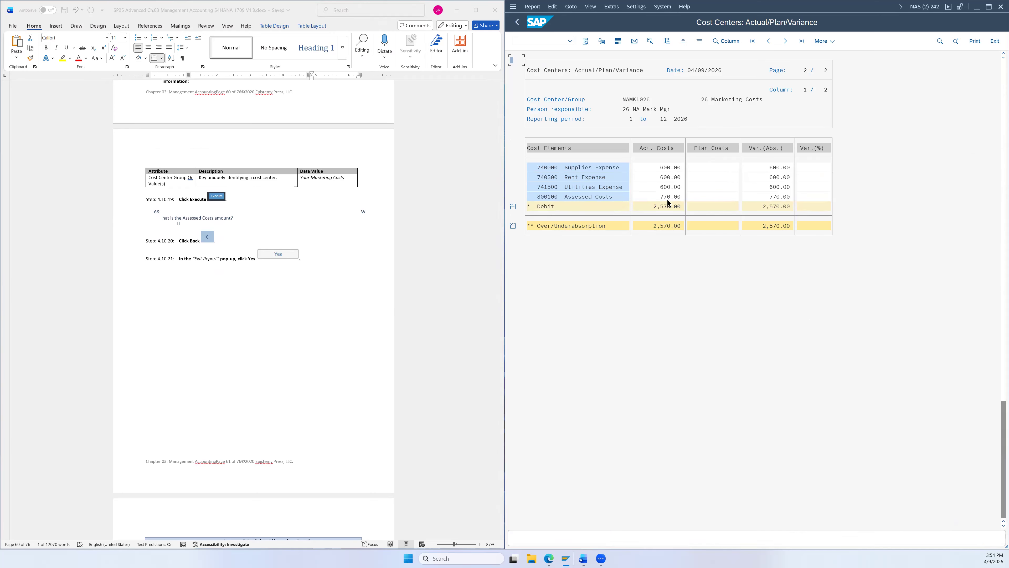
- Exit the Marketing Costs report and bring up the Internal Activity Allocation Posting instructions in the exercise document
{"action": "left_click", "coordinate": [519, 22]}
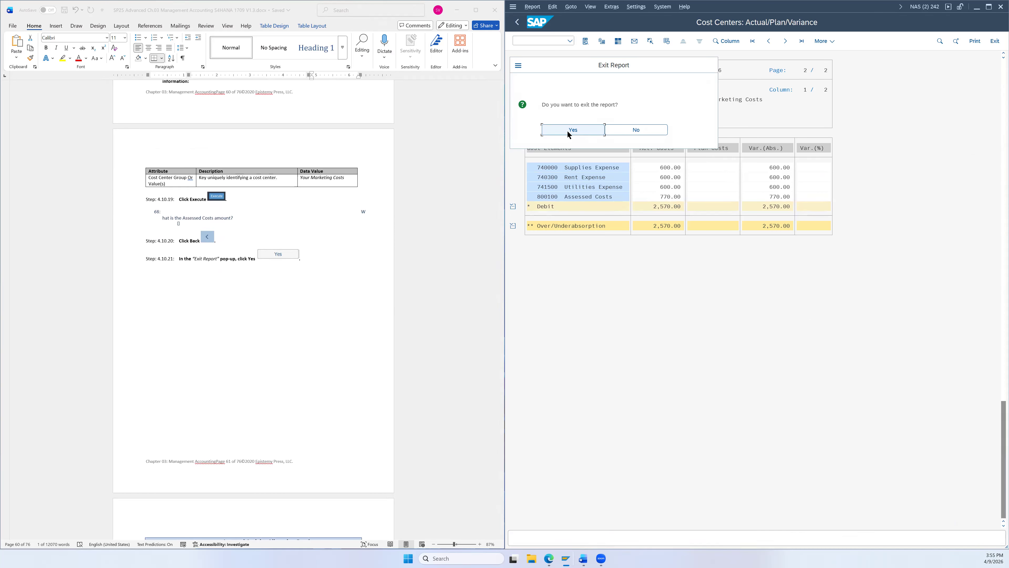
{"action": "scroll", "coordinate": [450, 261], "scroll_direction": "down", "scroll_amount": 7}
{"action": "key", "text": "Return"}
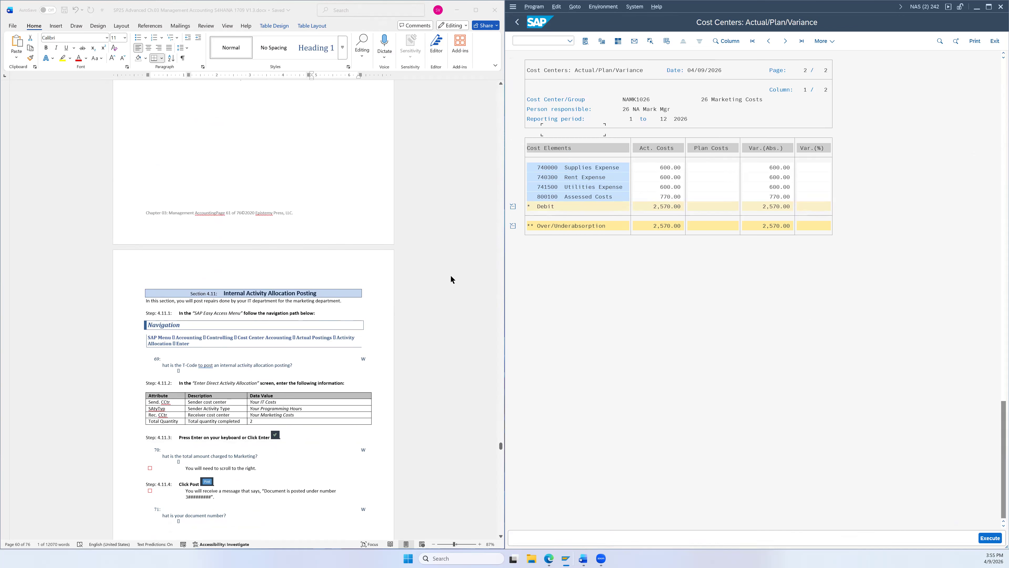
{"action": "scroll", "coordinate": [454, 266], "scroll_direction": "down", "scroll_amount": 4}
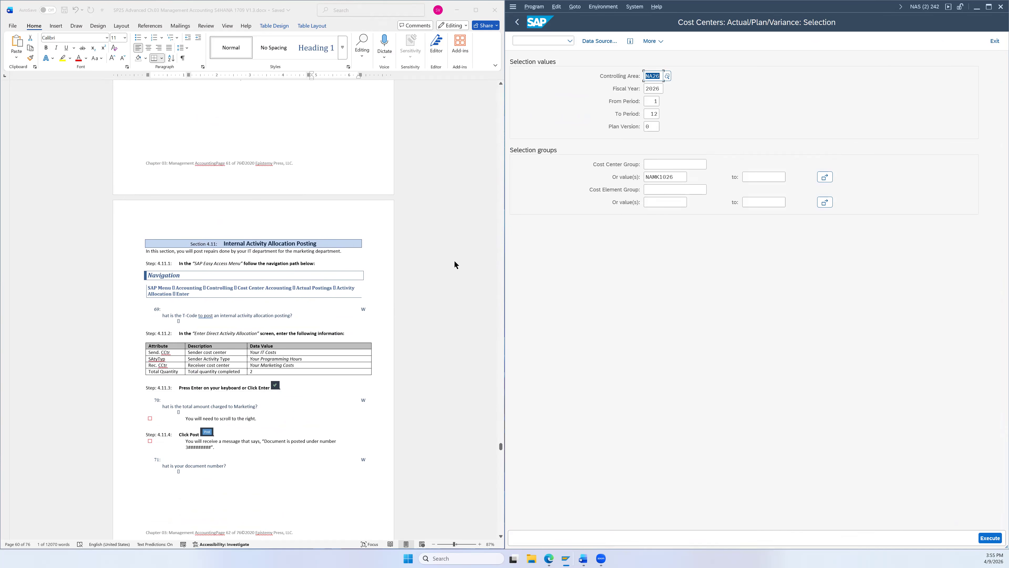
- Open a new GUI window and start KB21N - Enter from Accounting, Controlling, Cost Center Accounting, Actual Postings, Activity Allocation
{"action": "left_click", "coordinate": [513, 7]}
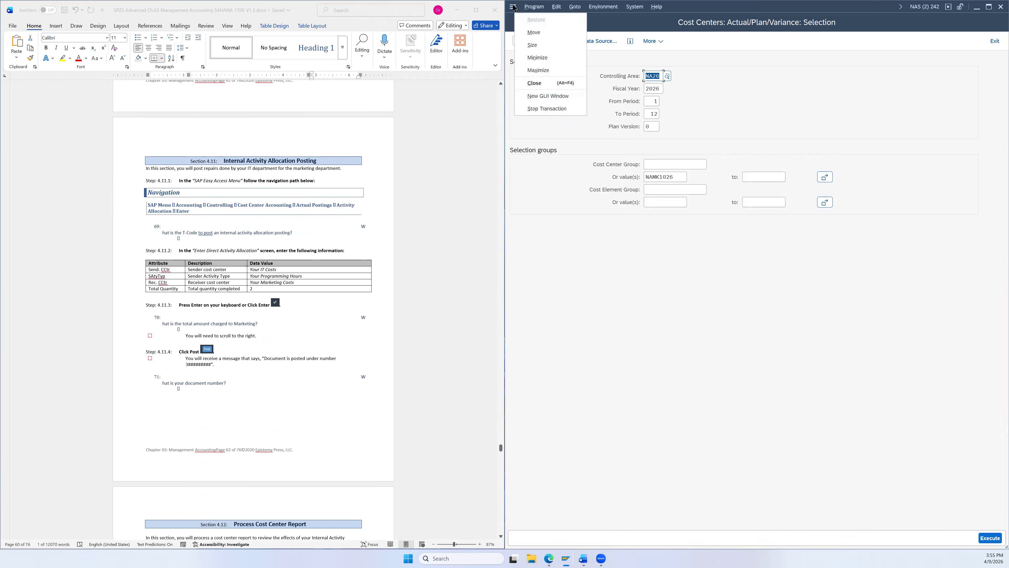
{"action": "left_click", "coordinate": [540, 96]}
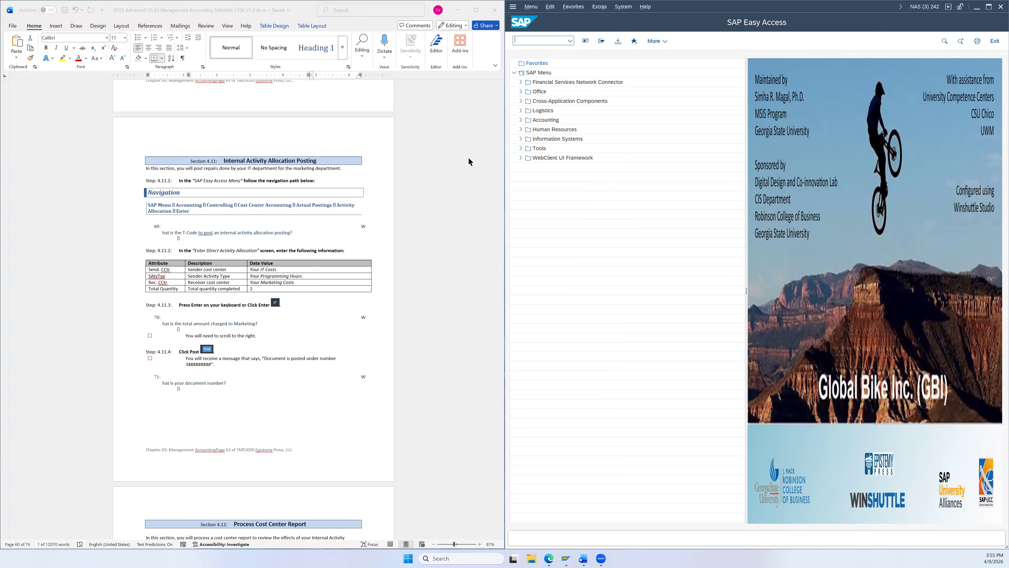
{"action": "left_click", "coordinate": [519, 120]}
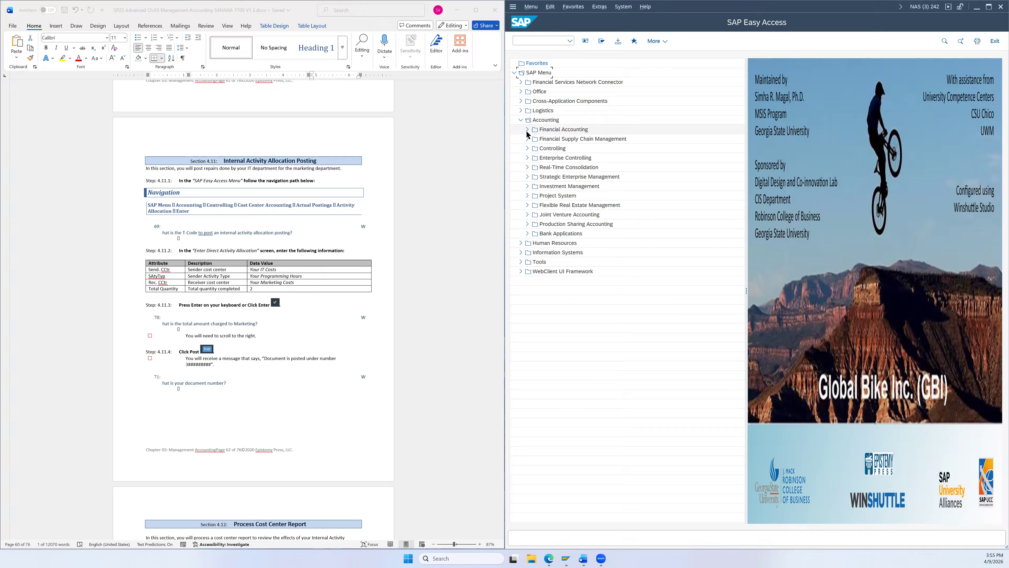
{"action": "left_click", "coordinate": [529, 148]}
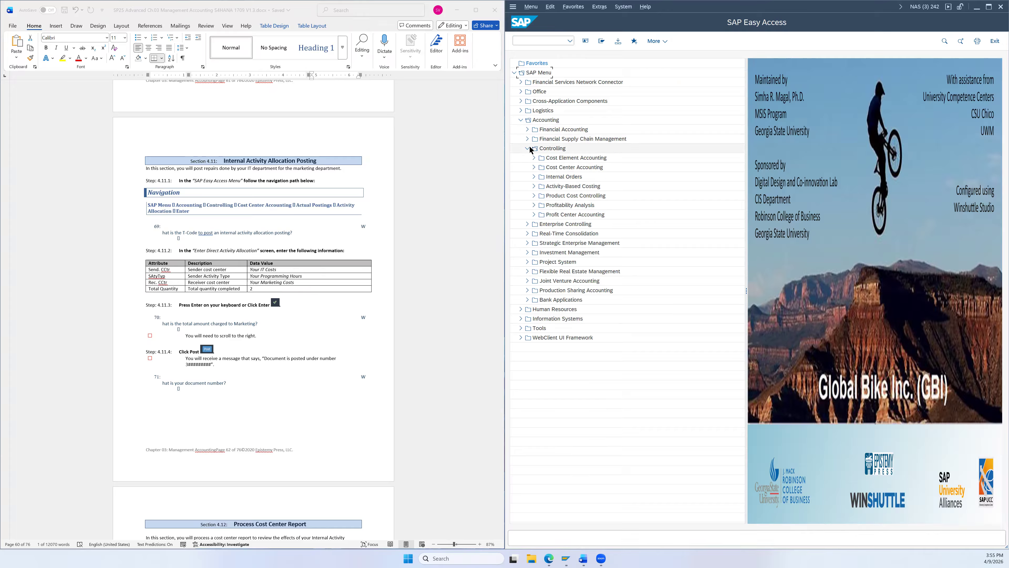
{"action": "left_click", "coordinate": [534, 166]}
{"action": "left_click", "coordinate": [541, 195]}
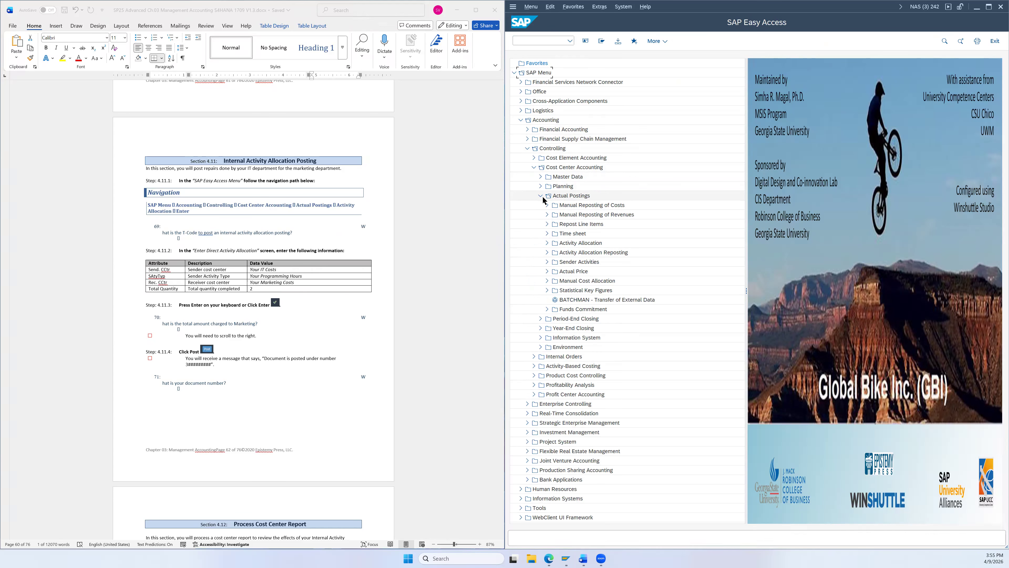
{"action": "left_click", "coordinate": [547, 241]}
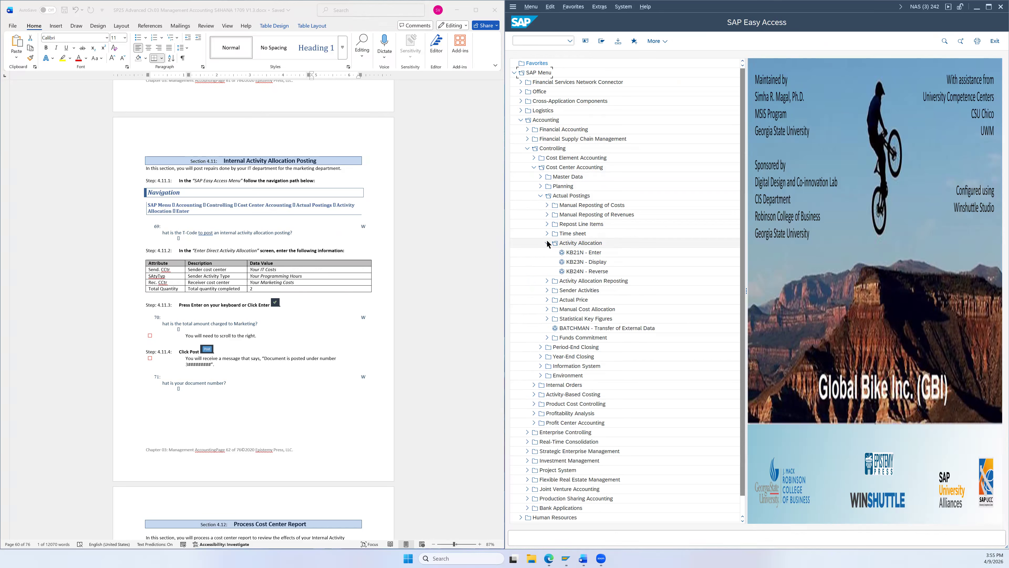
{"action": "left_click", "coordinate": [580, 254]}
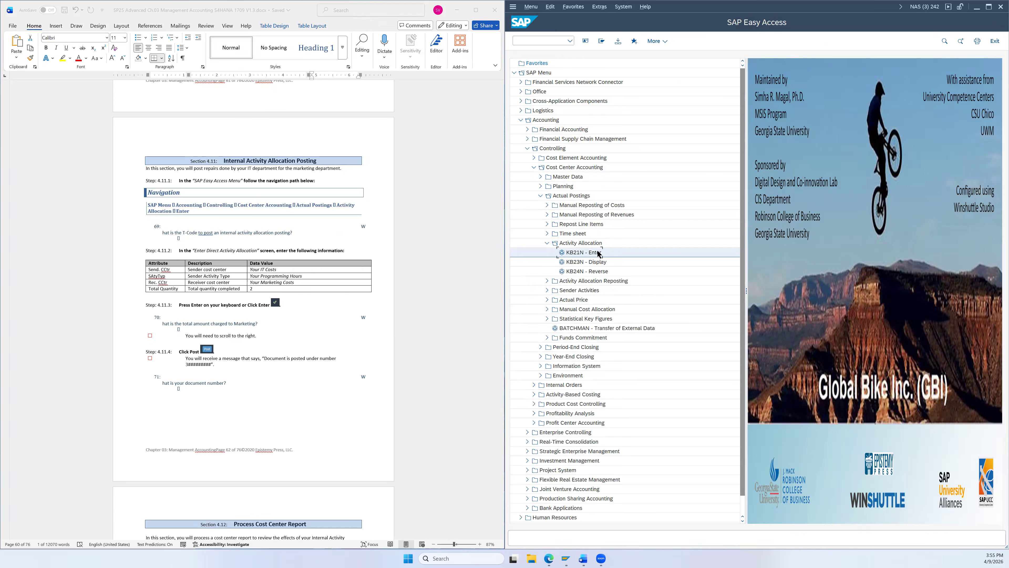
{"action": "double_click", "coordinate": [600, 256]}
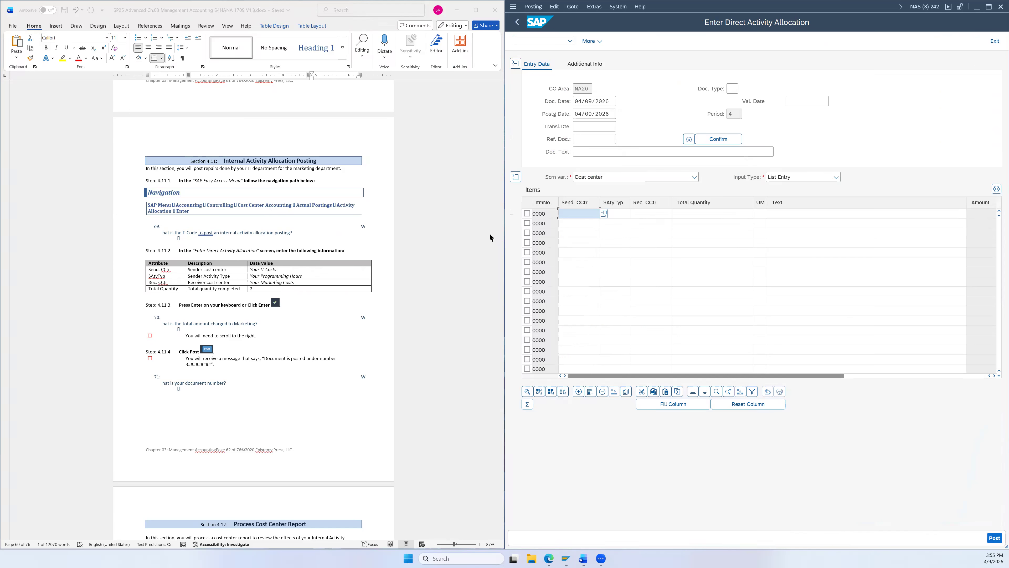
- Set the first item's sender cost center to IT Costs, NAIT1026, using the cost center search
{"action": "scroll", "coordinate": [445, 237], "scroll_direction": "down", "scroll_amount": 2}
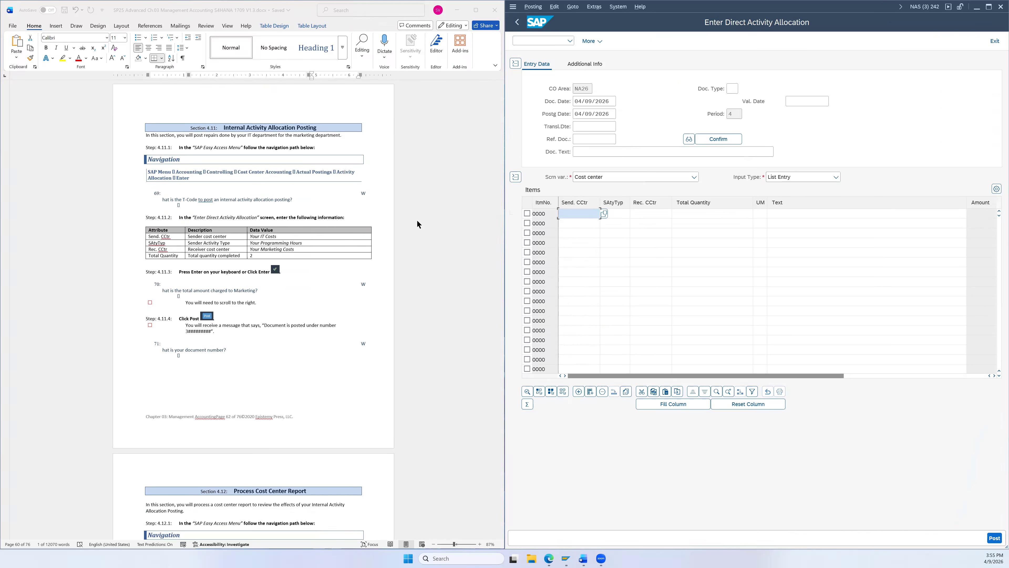
{"action": "left_click", "coordinate": [603, 215]}
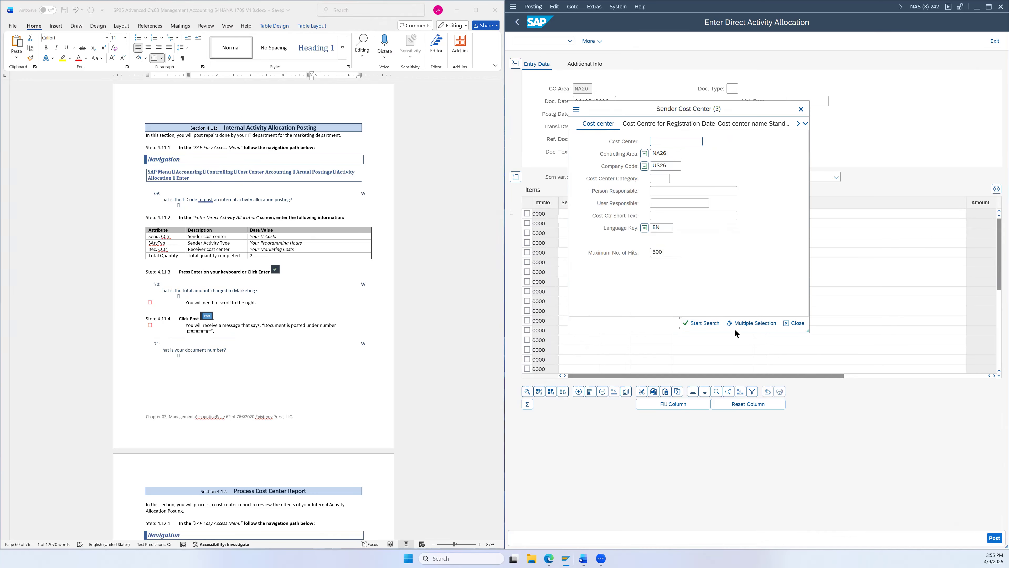
{"action": "left_click", "coordinate": [707, 324]}
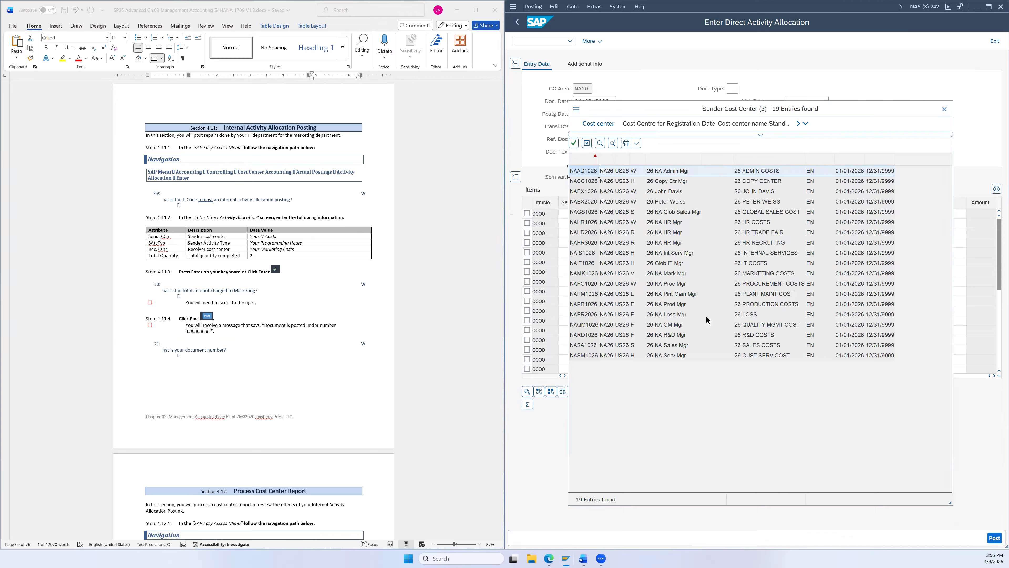
{"action": "left_click", "coordinate": [768, 265]}
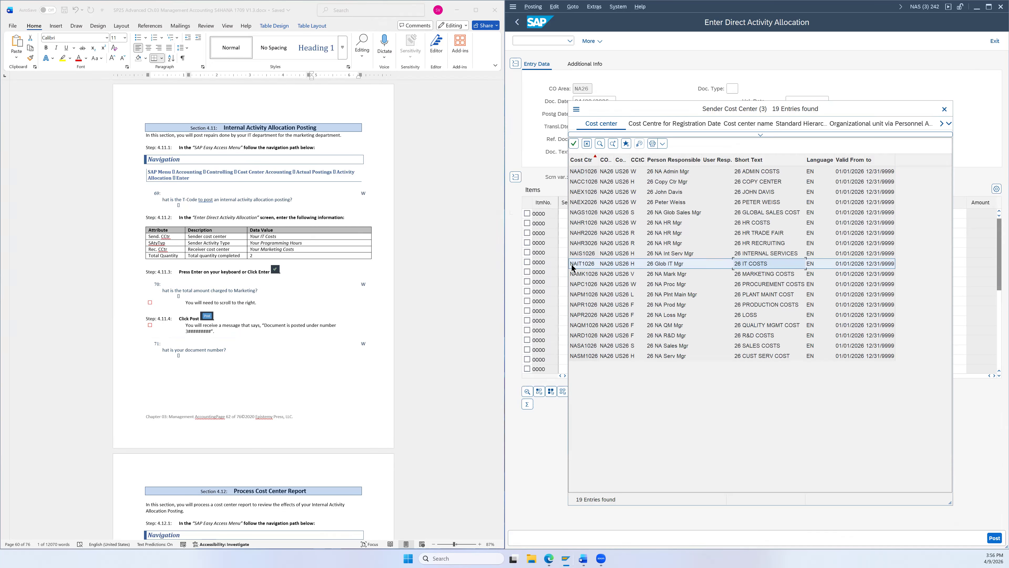
{"action": "double_click", "coordinate": [758, 262]}
{"action": "double_click", "coordinate": [591, 213]}
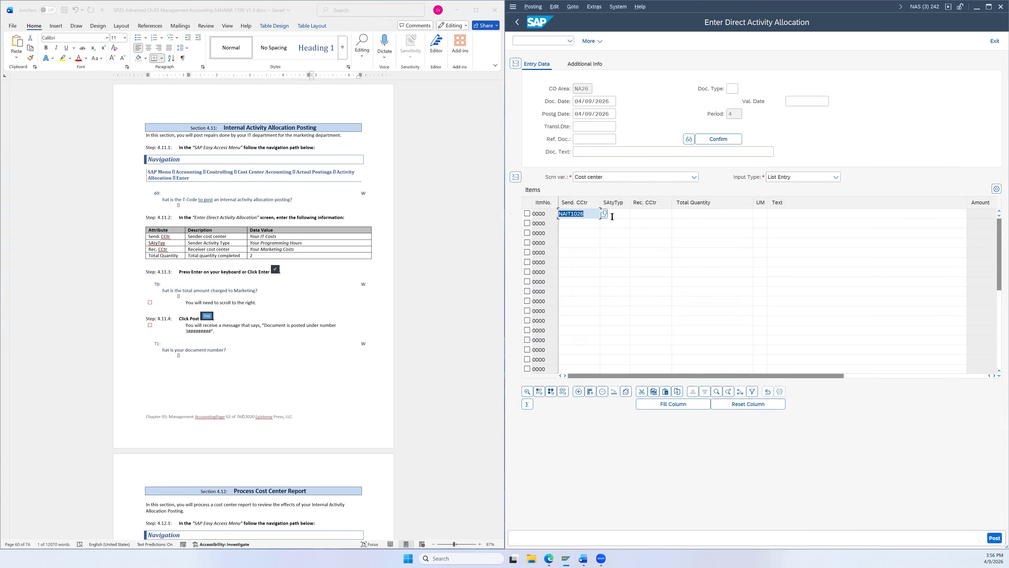
- Set the first item's sender activity type to Programming Hours, PROGR, using the activity type search
{"action": "left_click", "coordinate": [621, 214]}
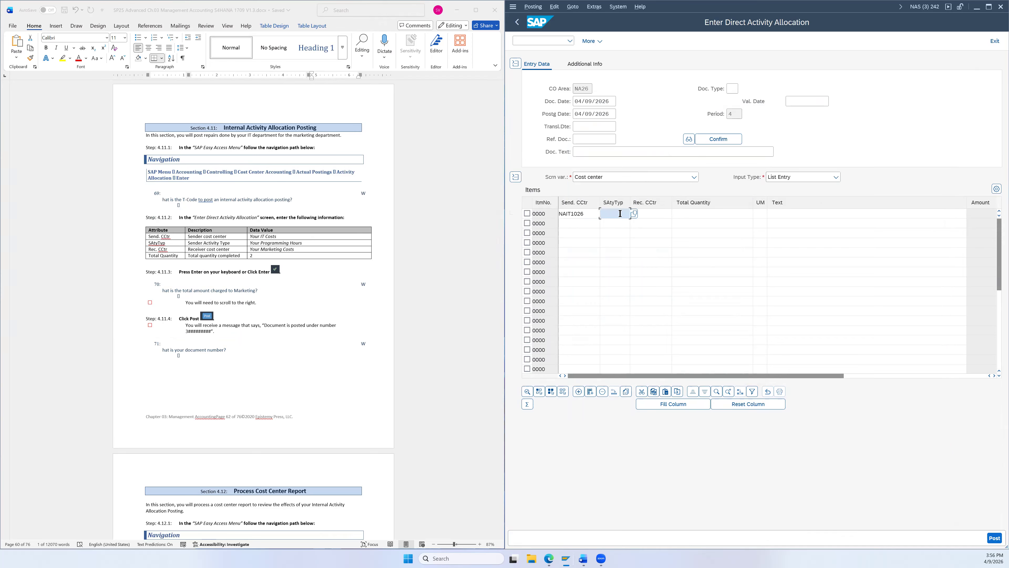
{"action": "left_click", "coordinate": [635, 214]}
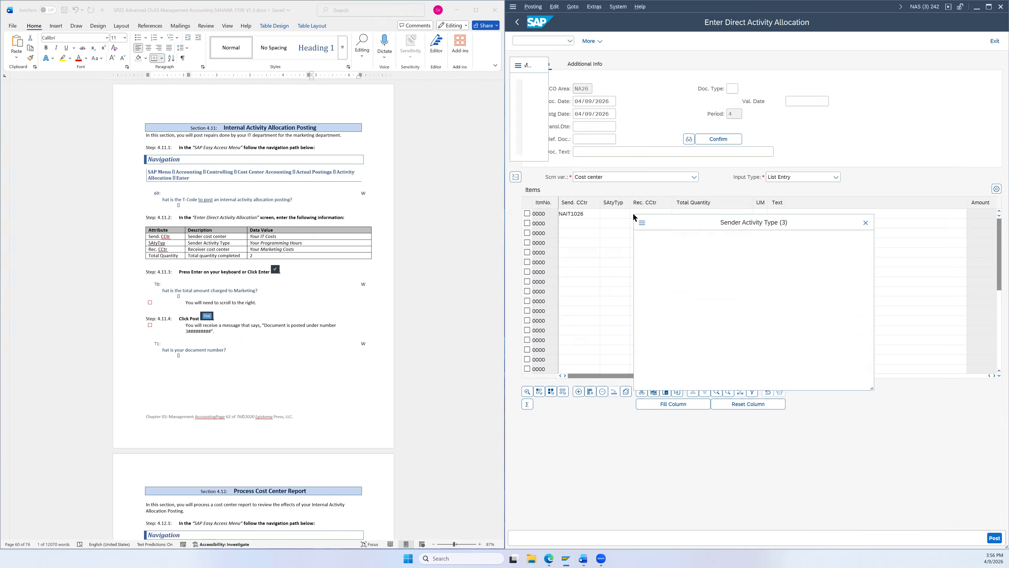
{"action": "left_click", "coordinate": [753, 380]}
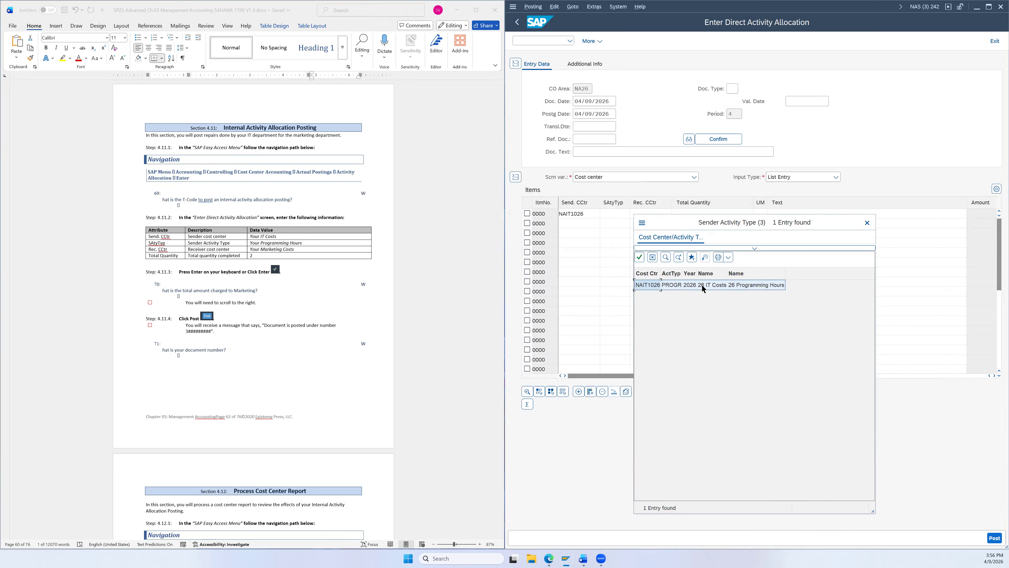
{"action": "double_click", "coordinate": [702, 285]}
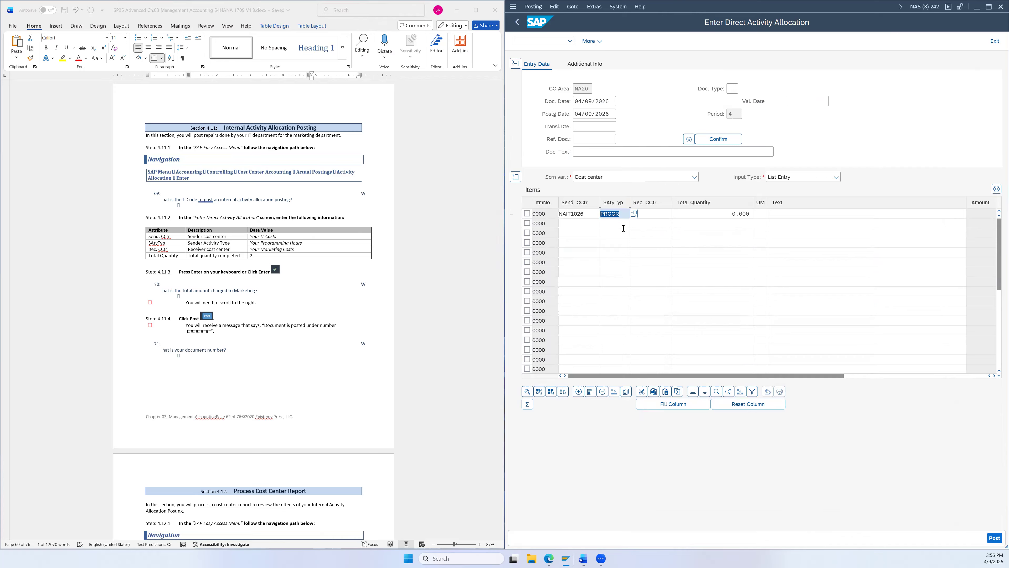
- Set the first item's receiver cost center to Marketing Costs, NAMK1026, using the cost center search
{"action": "left_click", "coordinate": [654, 214]}
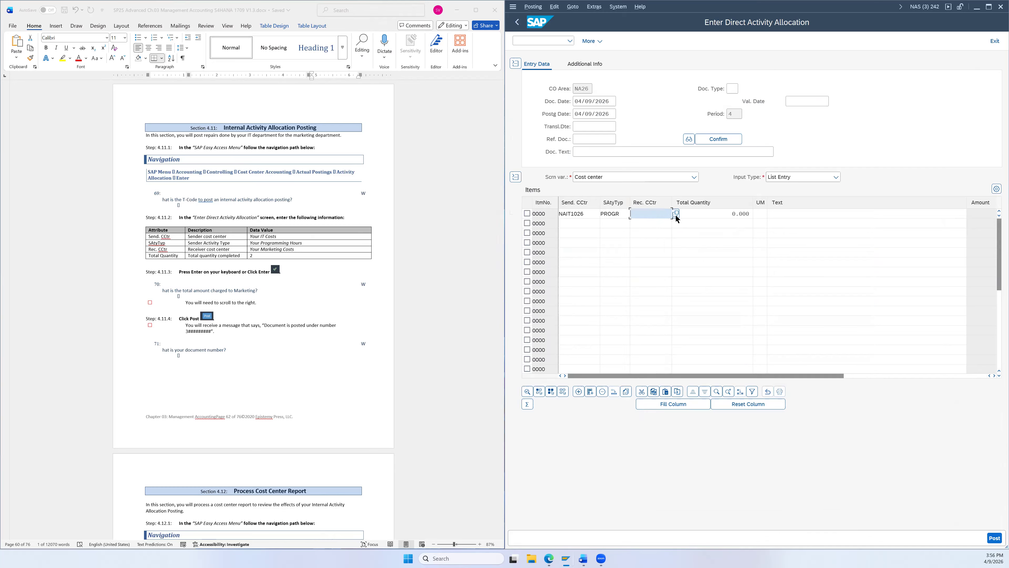
{"action": "left_click", "coordinate": [675, 215]}
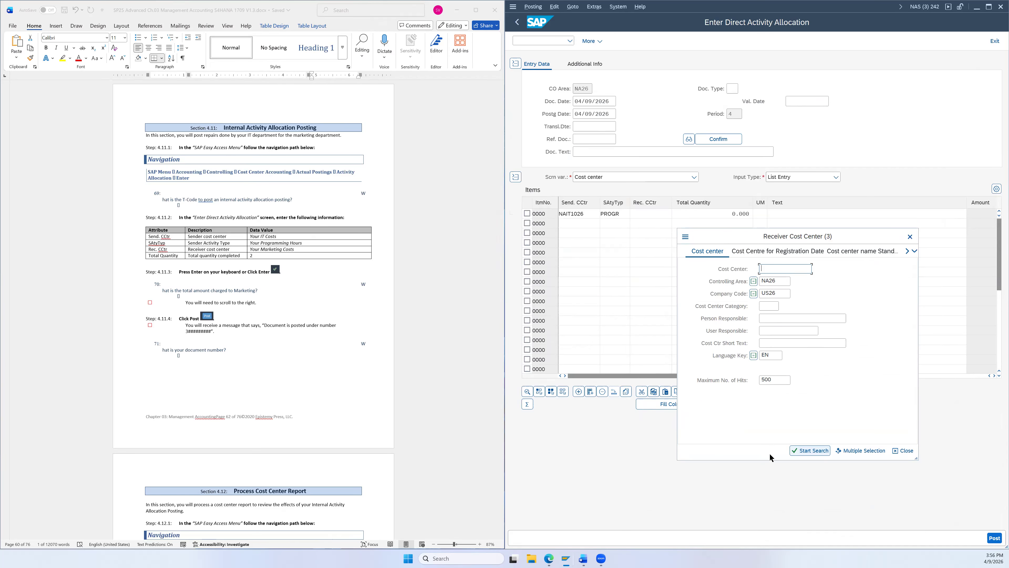
{"action": "left_click", "coordinate": [806, 450]}
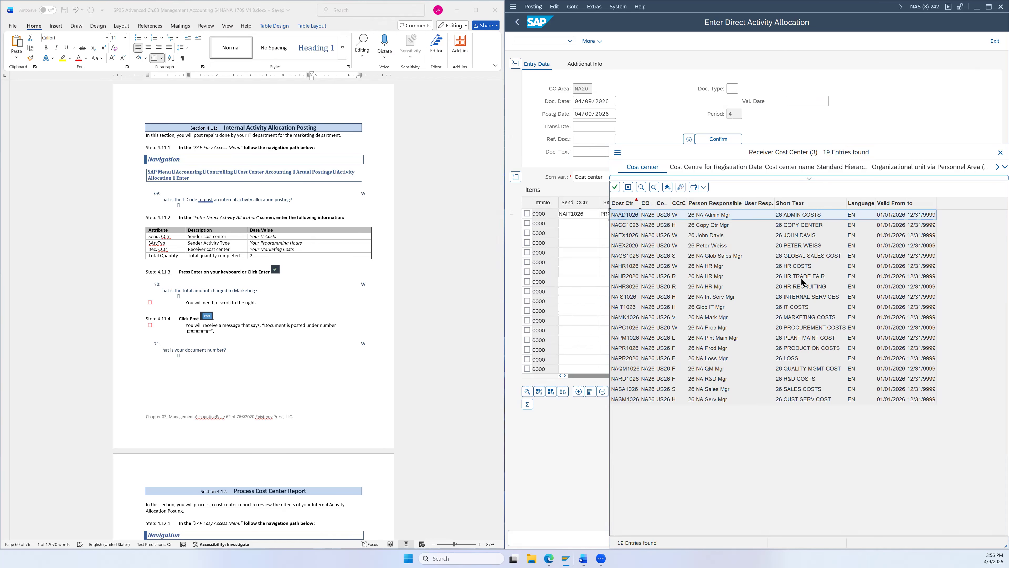
{"action": "left_click", "coordinate": [798, 317]}
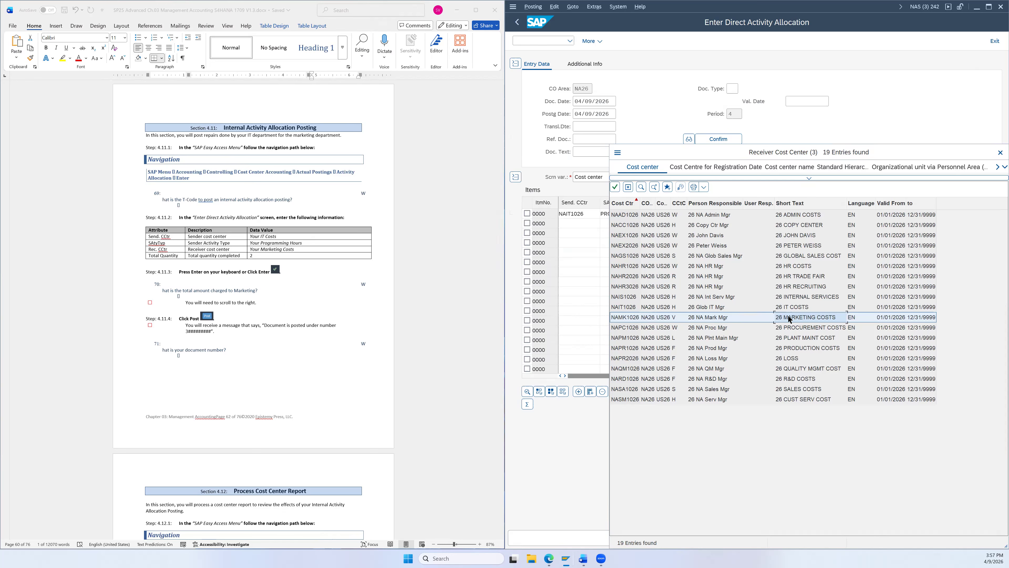
{"action": "double_click", "coordinate": [791, 318]}
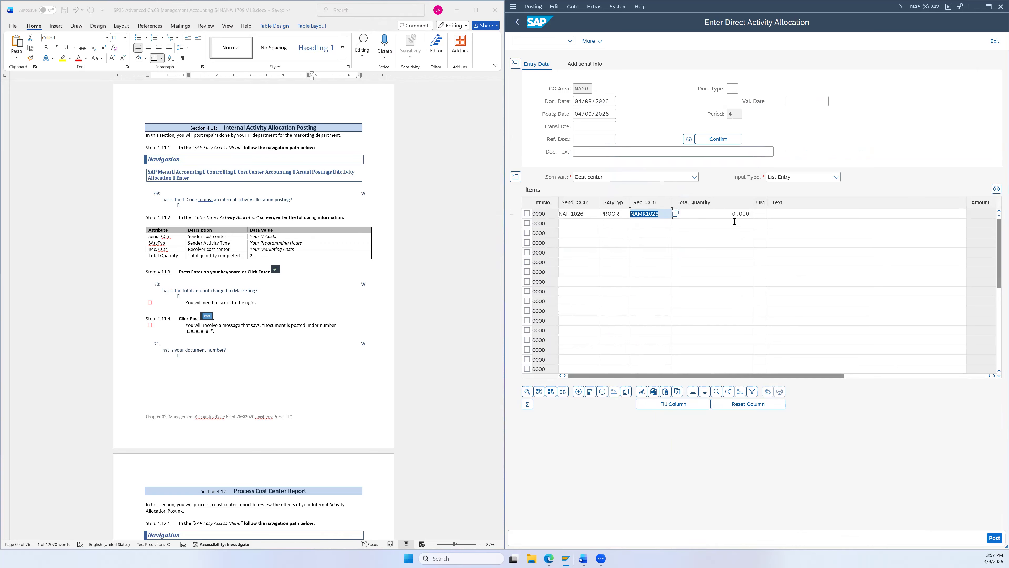
- Set the item's total quantity to 2, validate the entry and post the activity allocation
{"action": "left_click_drag", "start_coordinate": [732, 213], "coordinate": [752, 214]}
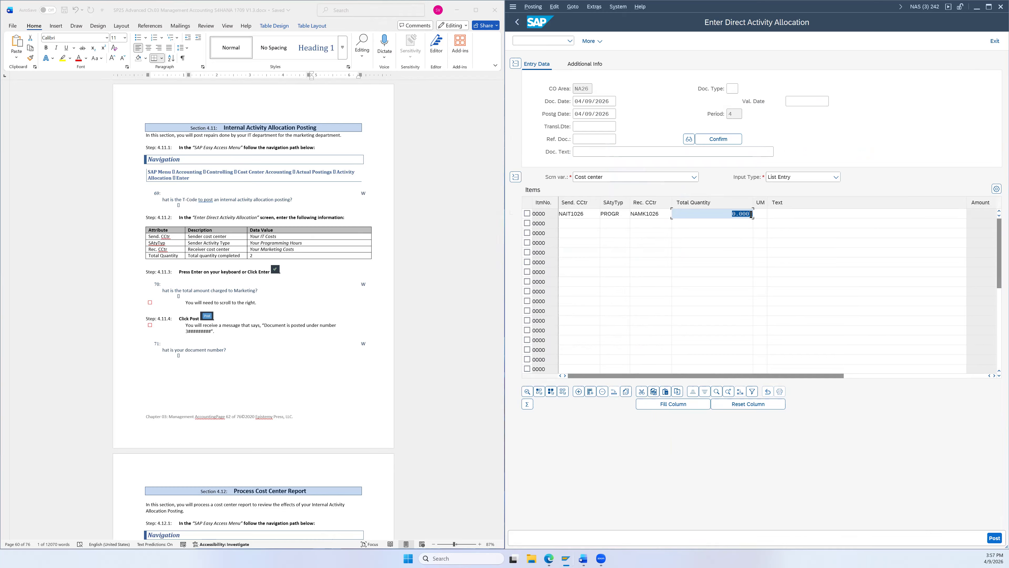
{"action": "type", "text": "2"}
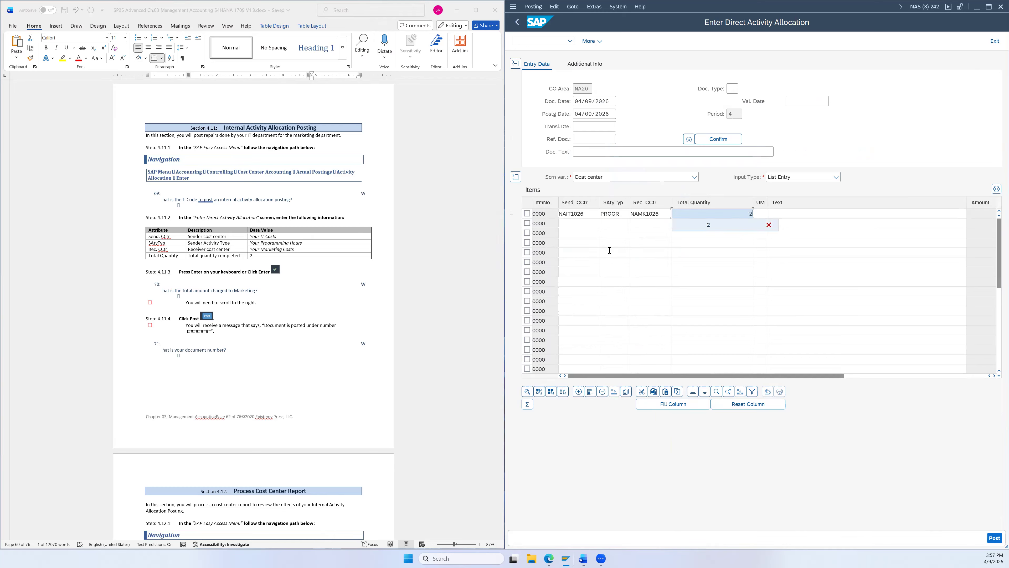
{"action": "left_click", "coordinate": [715, 192]}
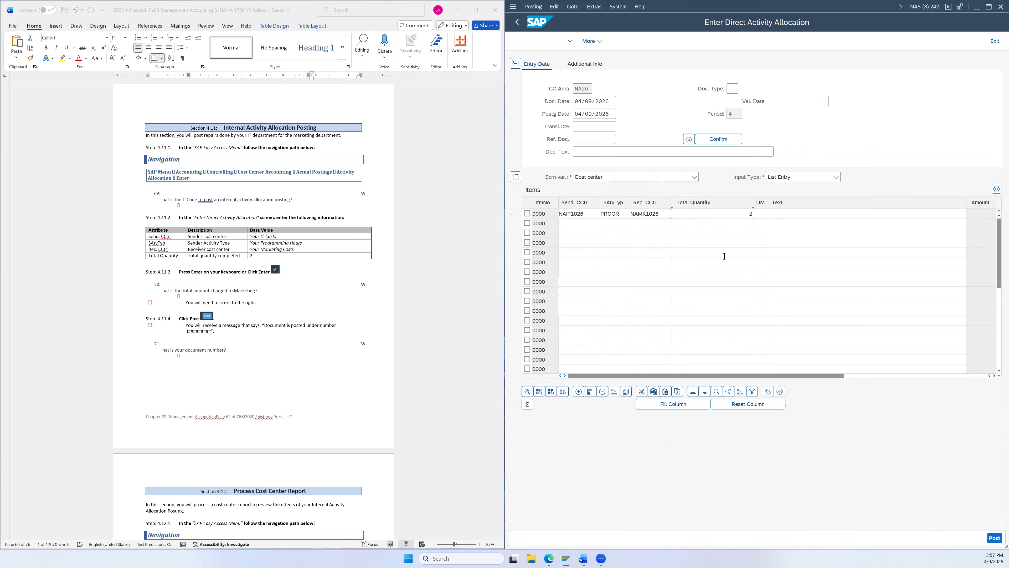
{"action": "double_click", "coordinate": [747, 211]}
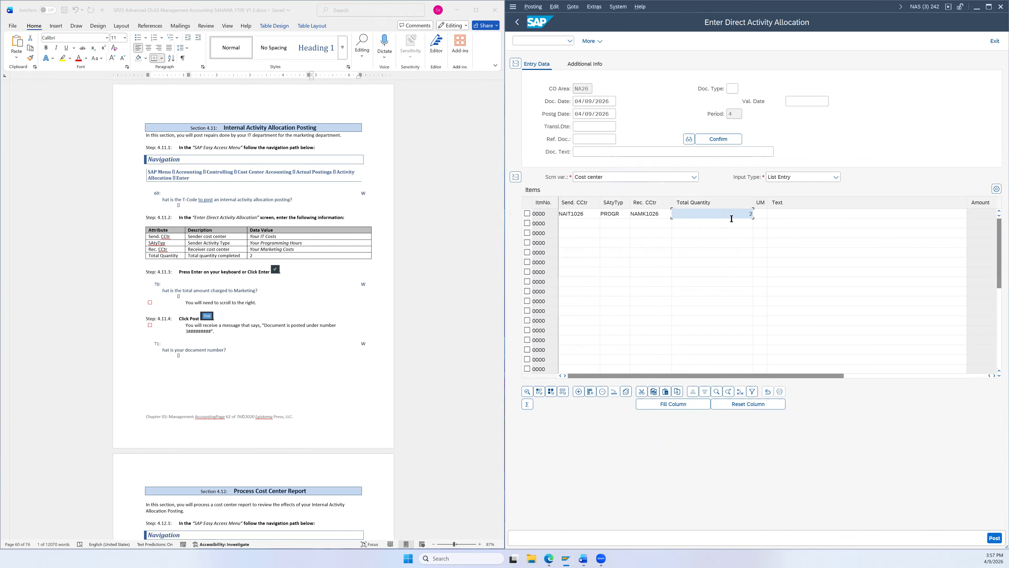
{"action": "key", "text": "Return"}
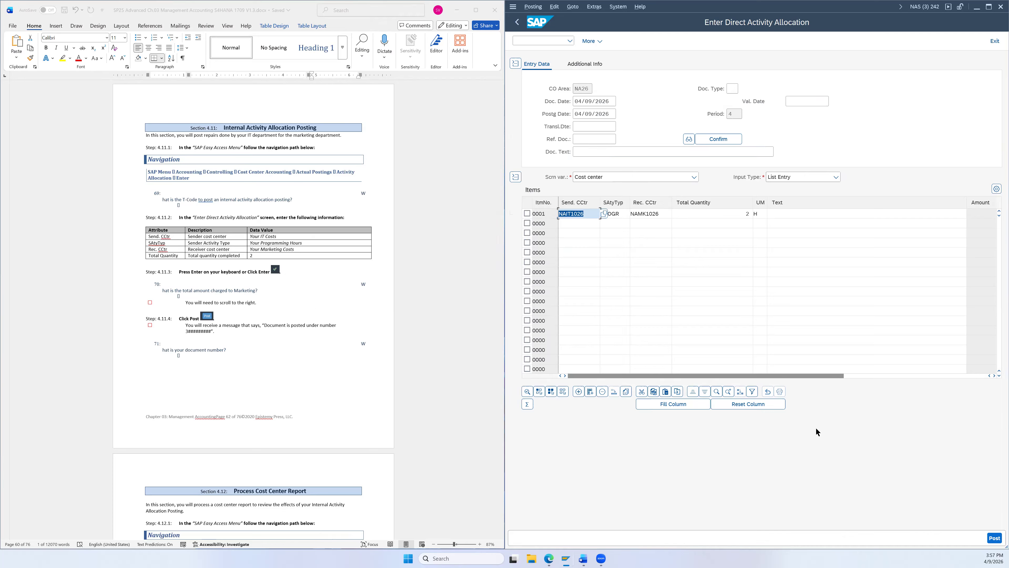
{"action": "left_click_drag", "start_coordinate": [745, 374], "coordinate": [660, 391]}
{"action": "left_click", "coordinate": [994, 538]}
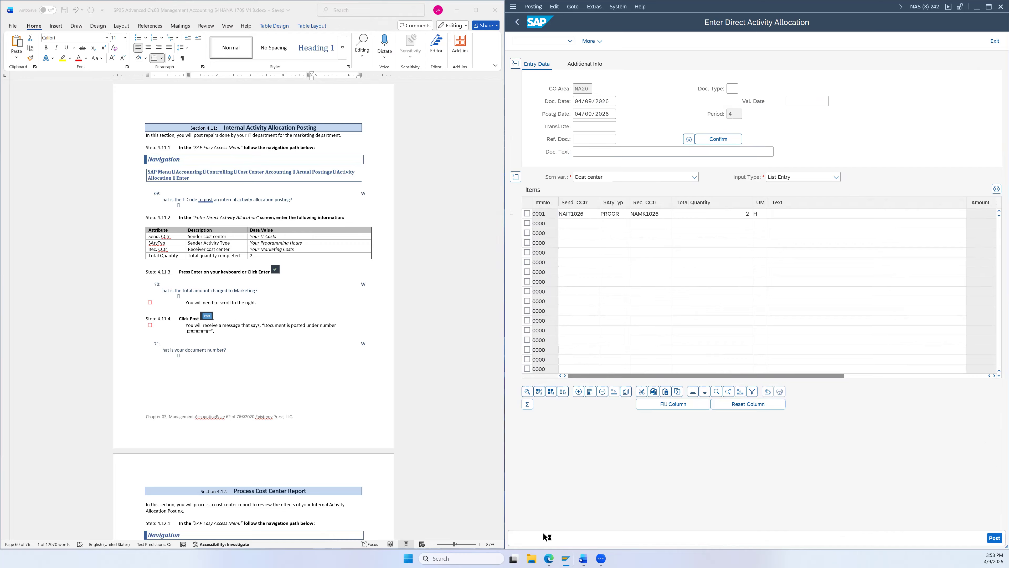
- Bring up the Process Cost Center Report instructions in the exercise document and open a new GUI window beside it
{"action": "scroll", "coordinate": [215, 288], "scroll_direction": "down", "scroll_amount": 2}
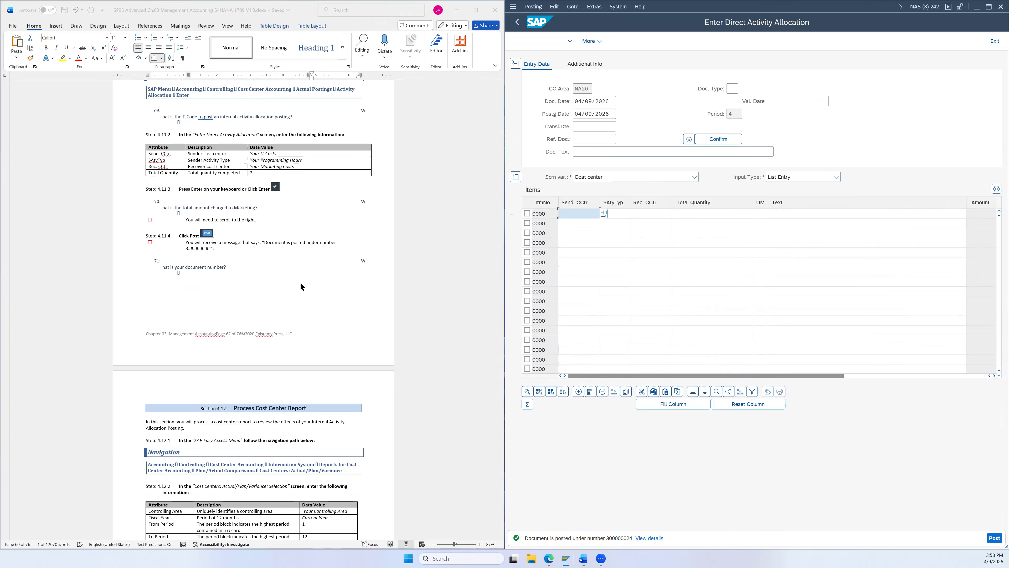
{"action": "scroll", "coordinate": [301, 283], "scroll_direction": "down", "scroll_amount": 4}
{"action": "scroll", "coordinate": [310, 308], "scroll_direction": "down", "scroll_amount": 3}
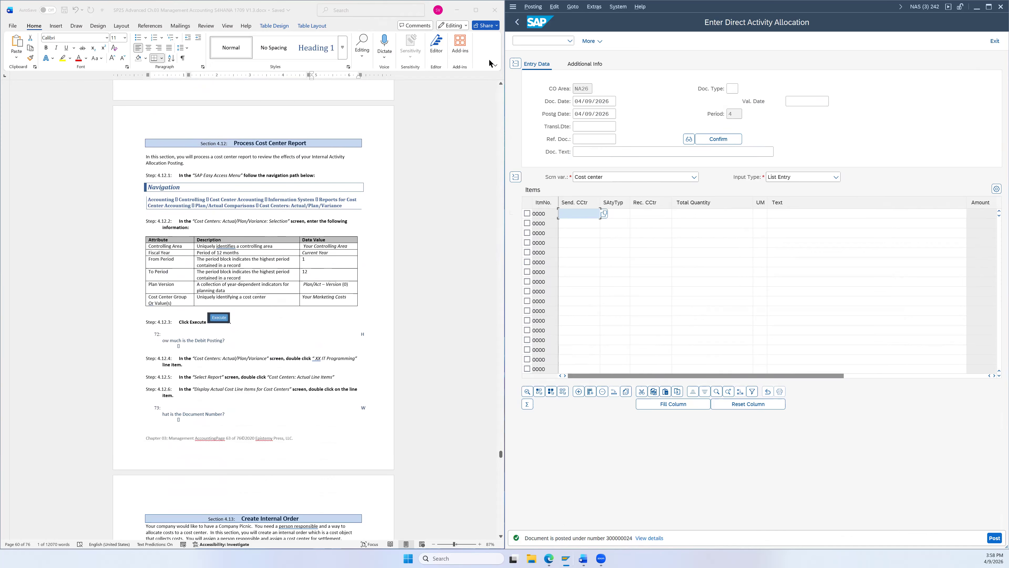
{"action": "left_click", "coordinate": [514, 7]}
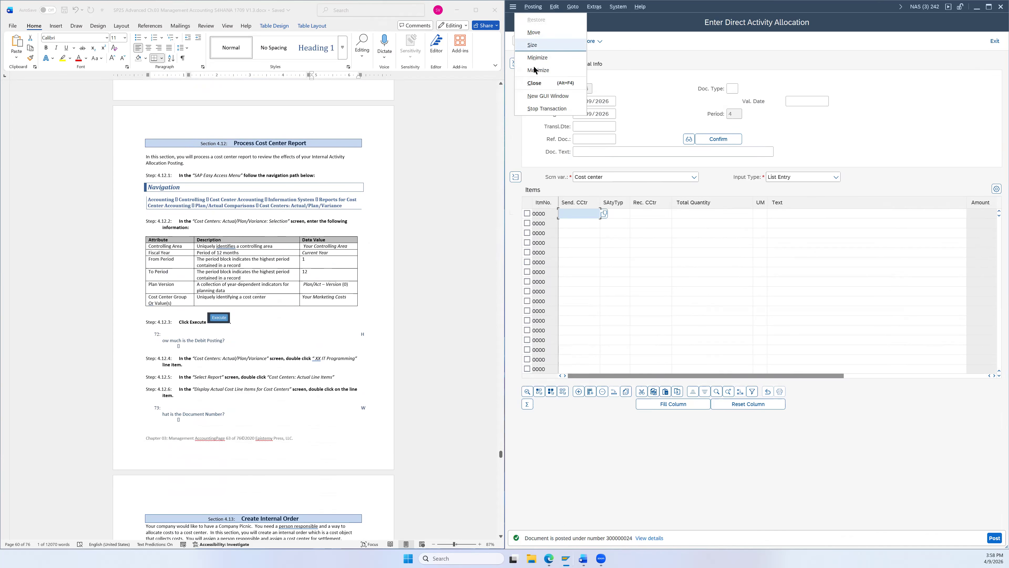
{"action": "left_click", "coordinate": [536, 97]}
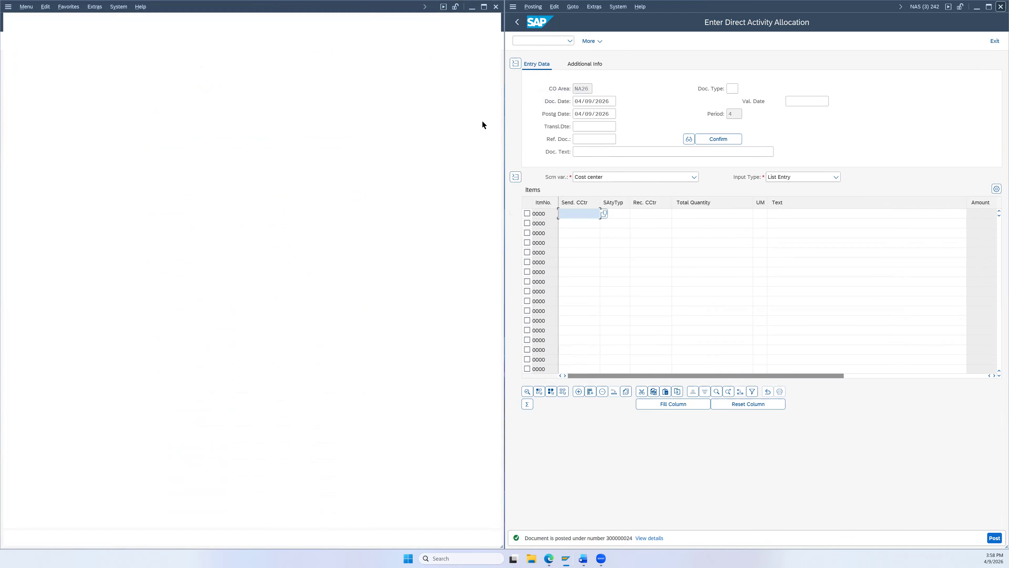
{"action": "key", "text": "super+Right"}
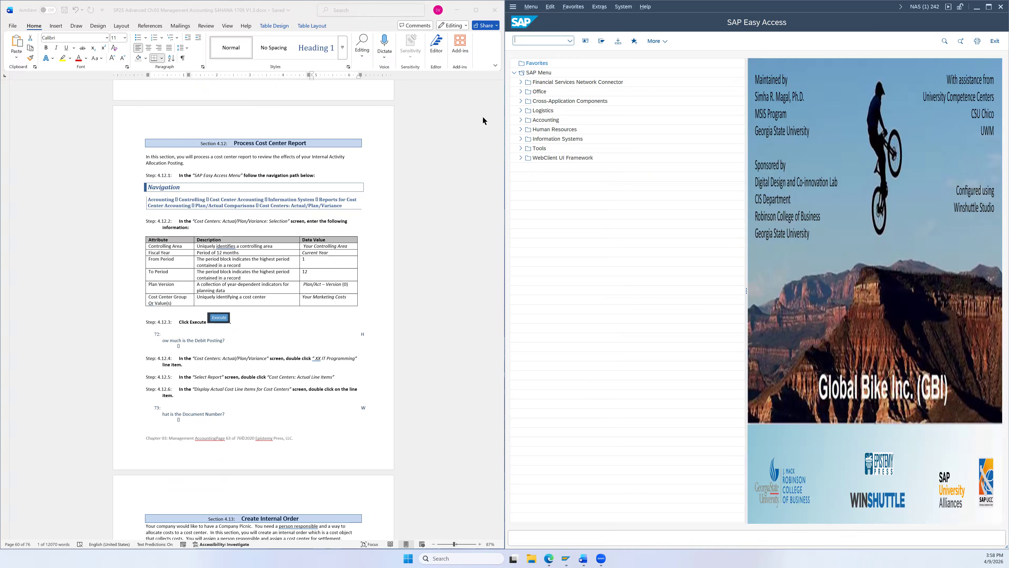
{"action": "left_click", "coordinate": [411, 197]}
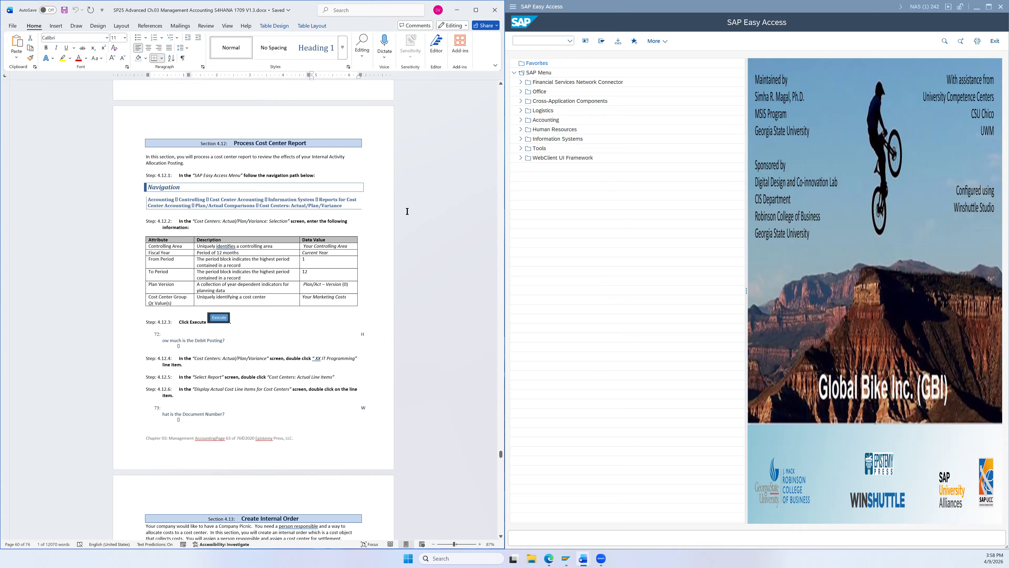
{"action": "scroll", "coordinate": [401, 209], "scroll_direction": "down", "scroll_amount": 2}
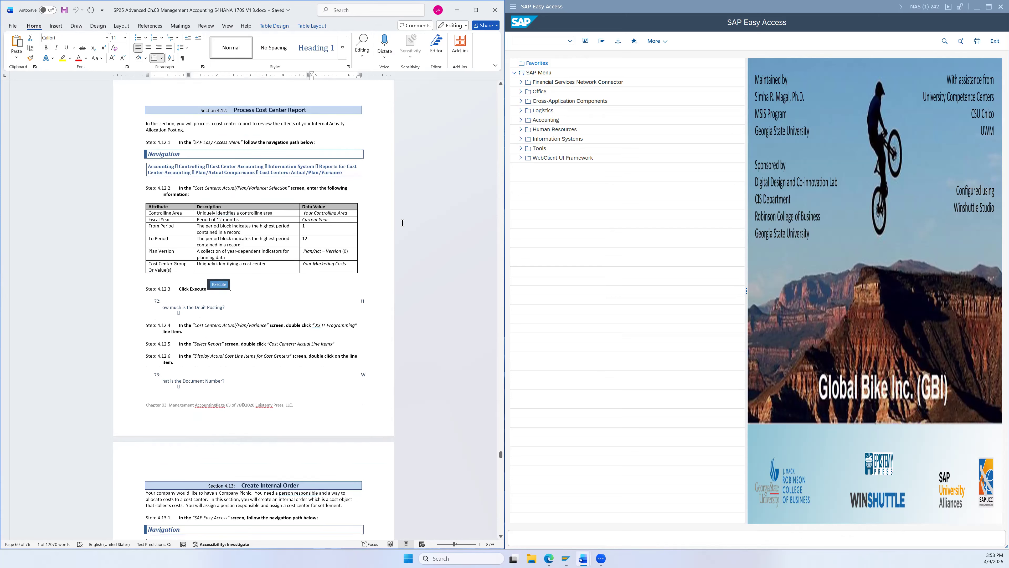
- Start S_ALR_87013611 - Cost Centers: Actual/Plan/Variance from Accounting, Controlling, Cost Center Accounting, Information System, Reports for Cost Center Accounting, Plan/Actual Comparisons
{"action": "left_click", "coordinate": [521, 120]}
{"action": "left_click", "coordinate": [527, 149]}
{"action": "left_click", "coordinate": [533, 167]}
{"action": "left_click", "coordinate": [540, 225]}
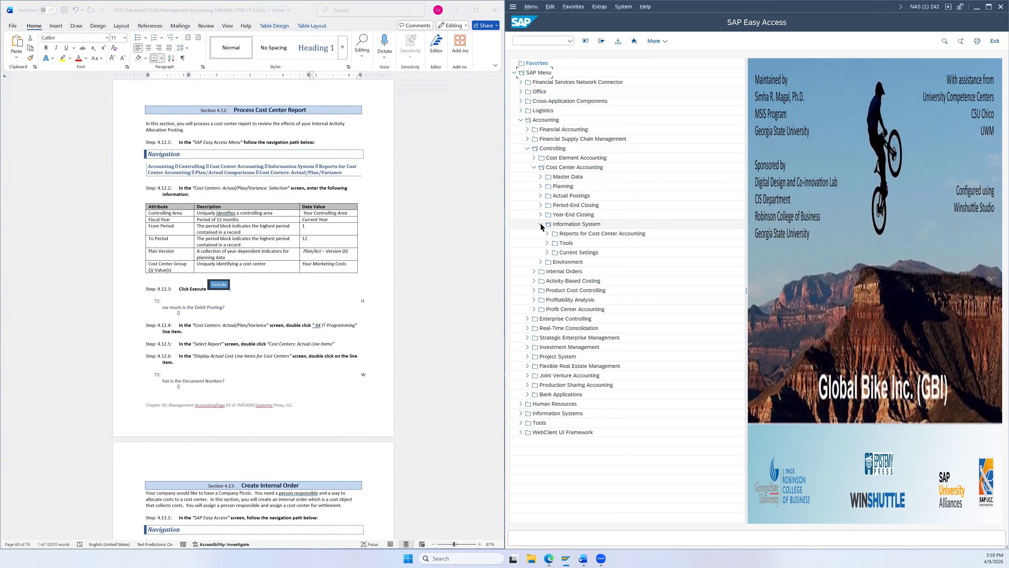
{"action": "left_click", "coordinate": [547, 232]}
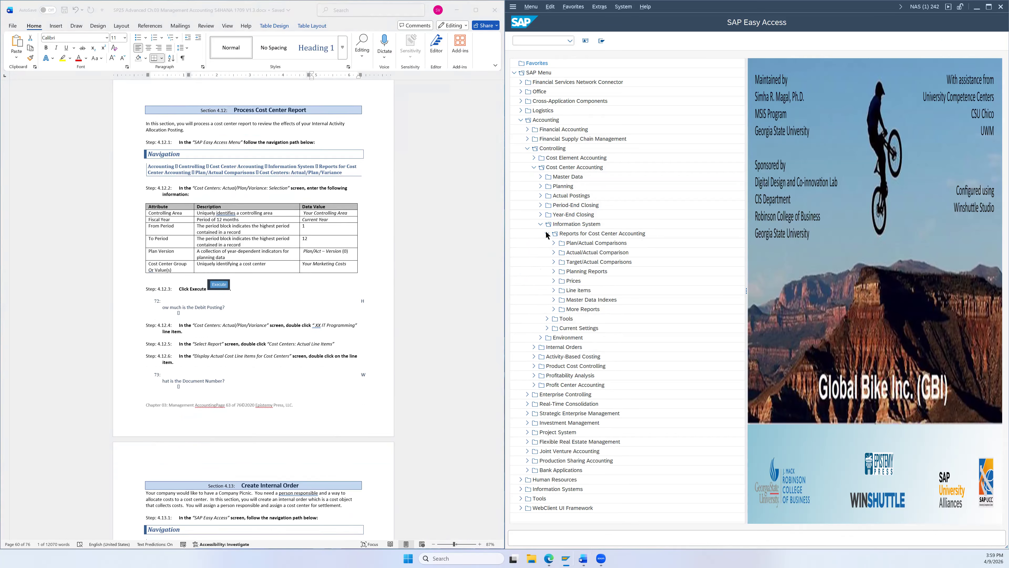
{"action": "left_click", "coordinate": [553, 243]}
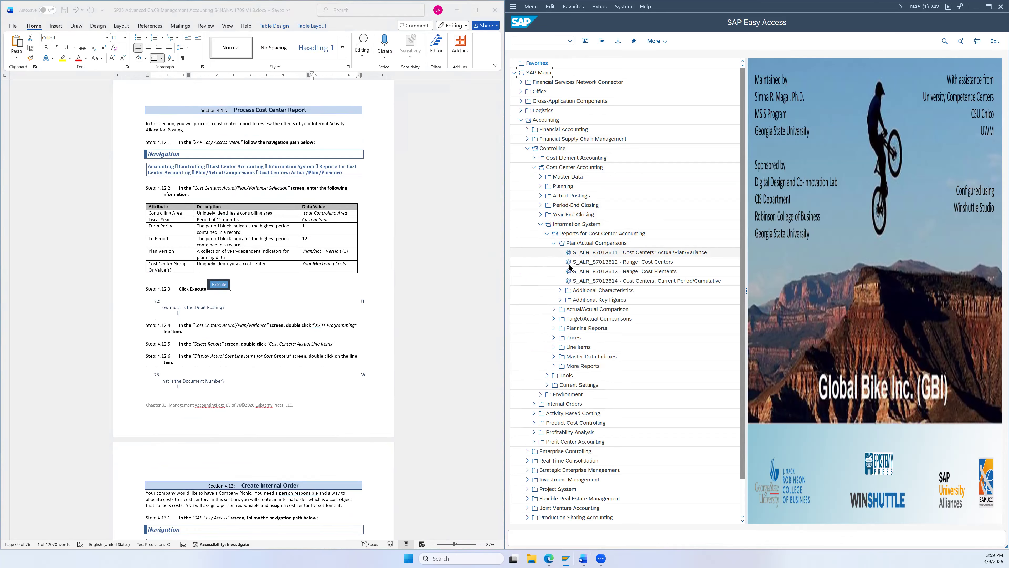
{"action": "left_click", "coordinate": [680, 255]}
{"action": "double_click", "coordinate": [673, 253]}
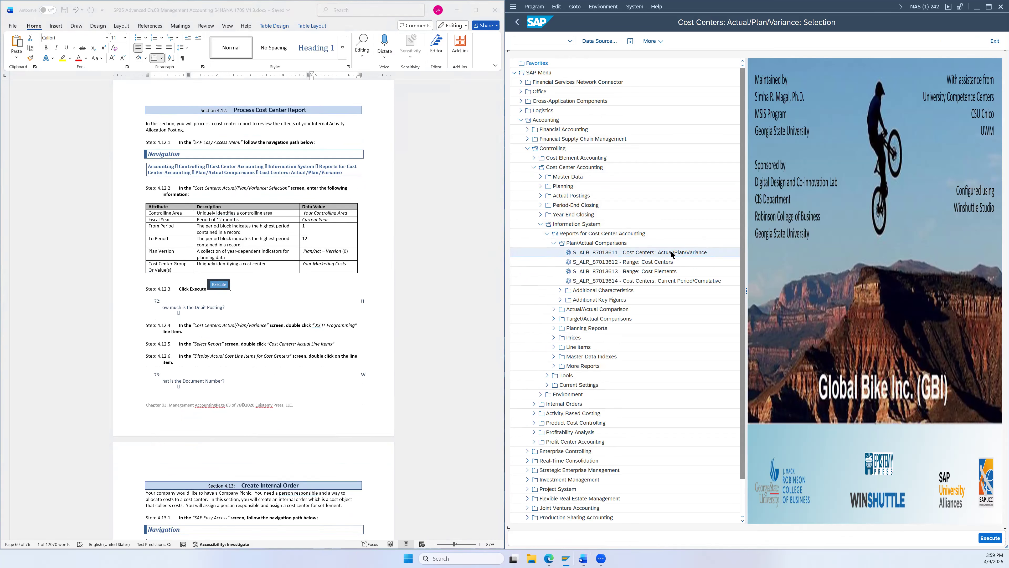
- Set the cost center value to Marketing Costs, NAMK1026, using the cost center search, and run the actual/plan/variance report
{"action": "scroll", "coordinate": [328, 197], "scroll_direction": "down", "scroll_amount": 3}
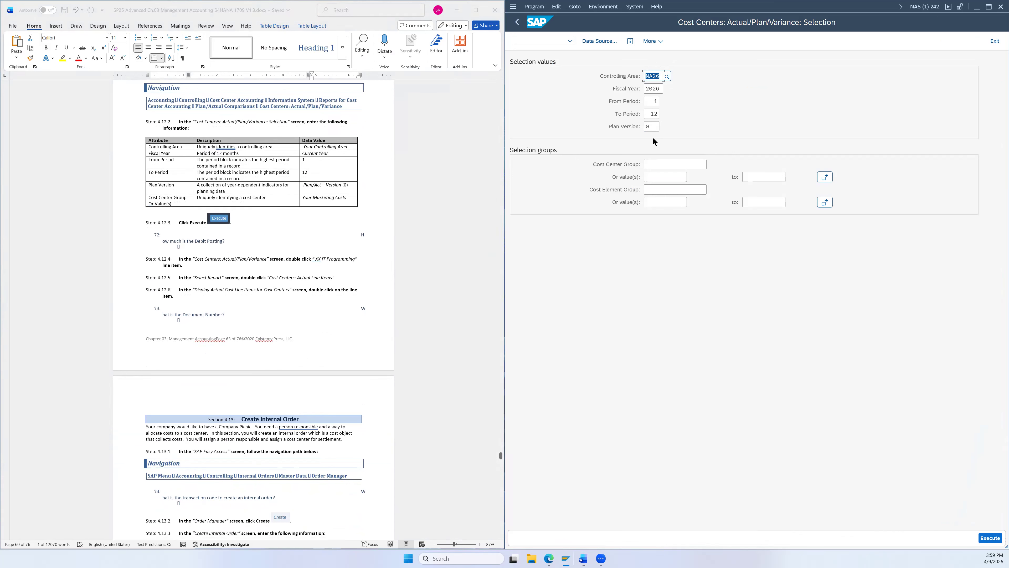
{"action": "left_click", "coordinate": [659, 178]}
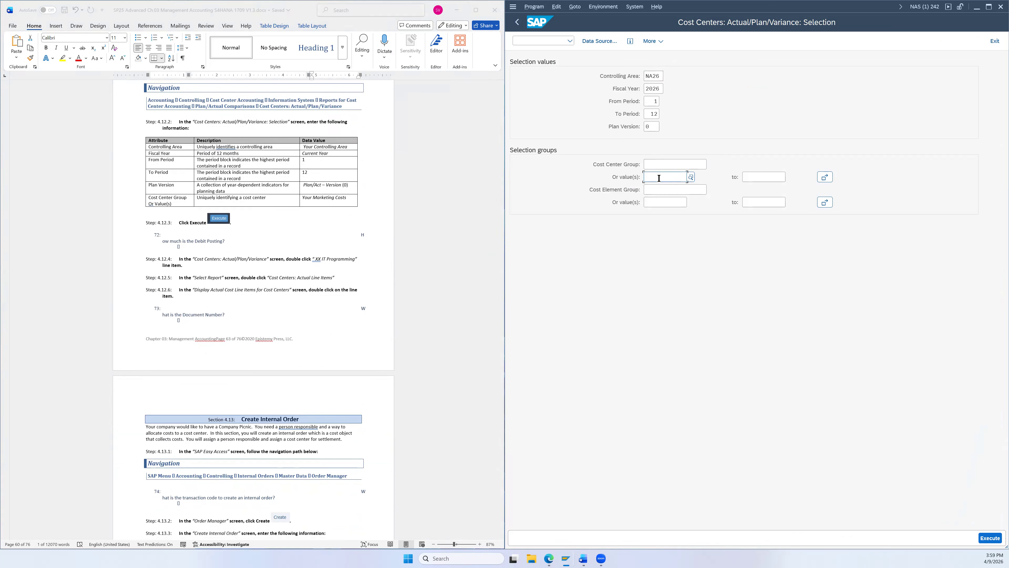
{"action": "left_click", "coordinate": [691, 178]}
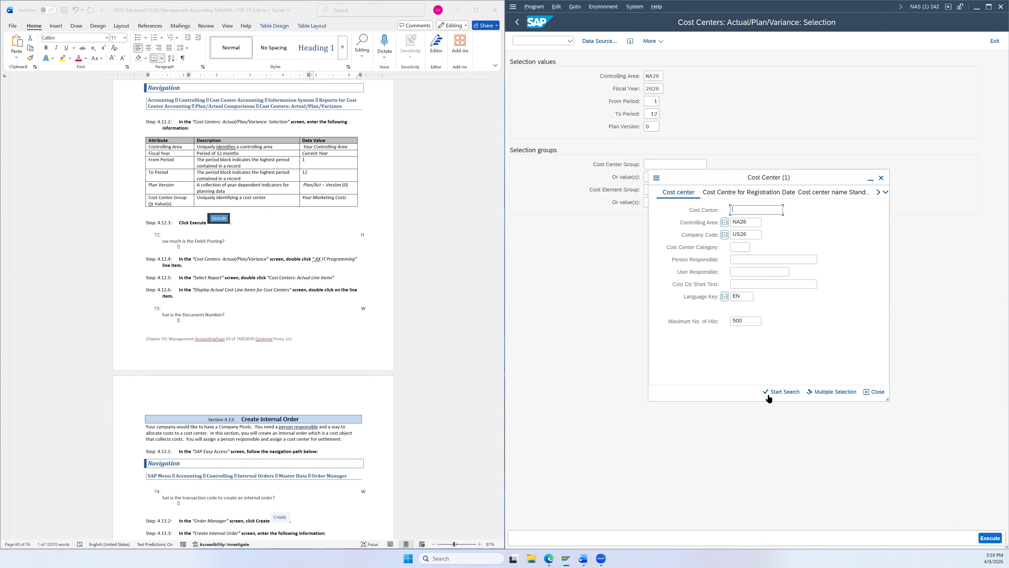
{"action": "left_click", "coordinate": [777, 394]}
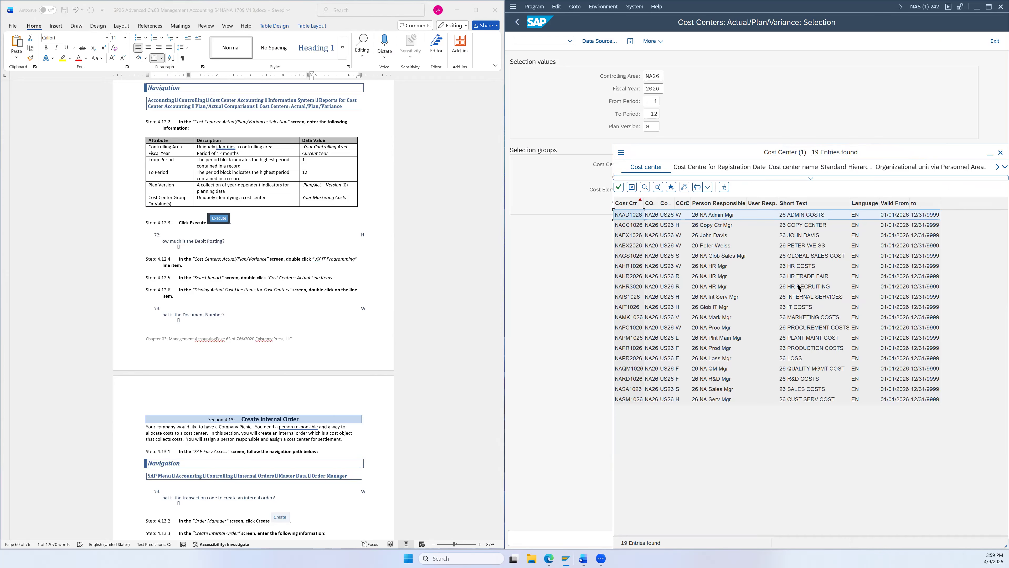
{"action": "left_click", "coordinate": [803, 317]}
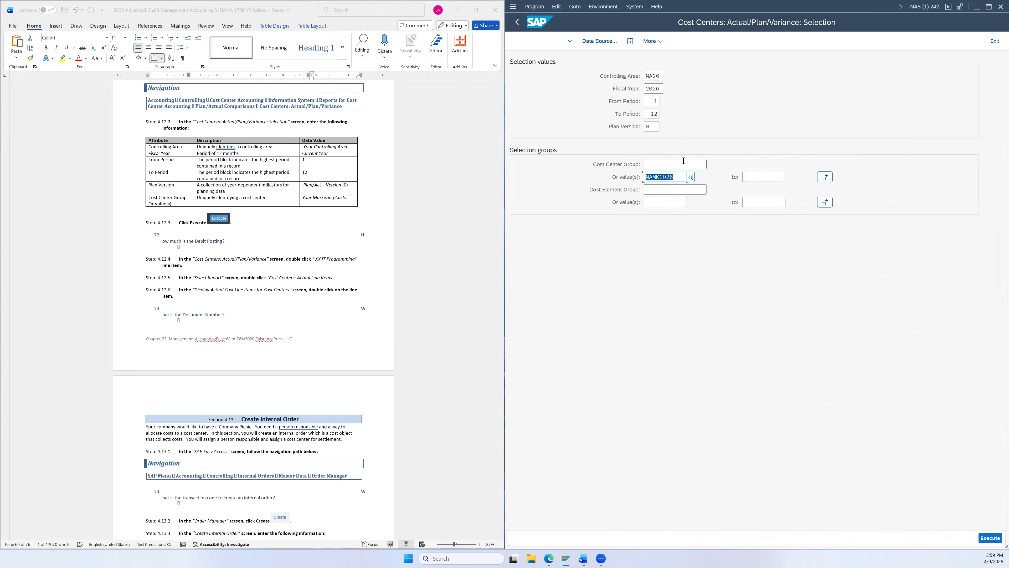
{"action": "left_click", "coordinate": [990, 538]}
- Drill into the 26 IT programming cost element and display its Cost Centers: Actual Line Items report
{"action": "scroll", "coordinate": [345, 177], "scroll_direction": "down", "scroll_amount": 3}
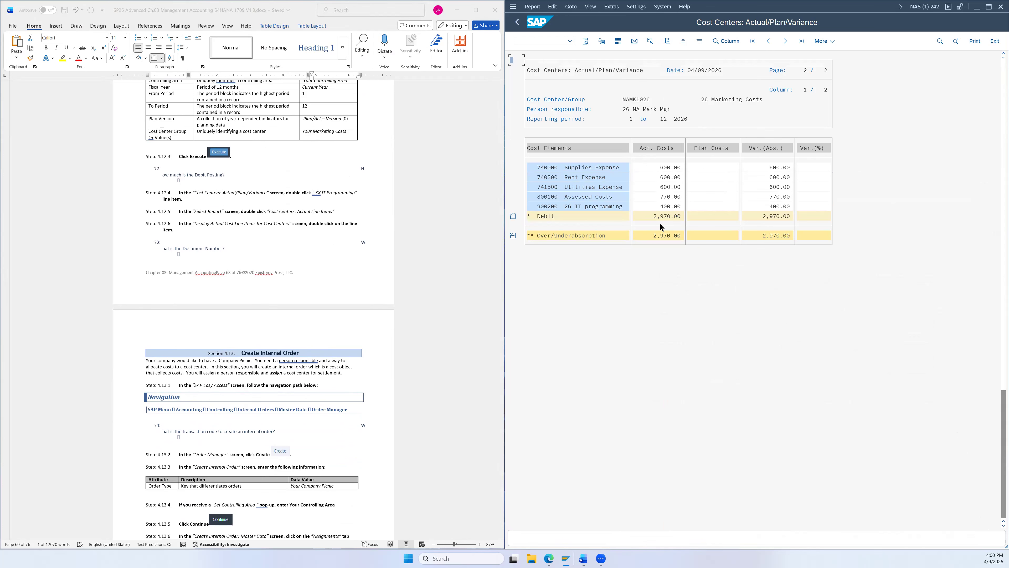
{"action": "scroll", "coordinate": [331, 187], "scroll_direction": "down", "scroll_amount": 2}
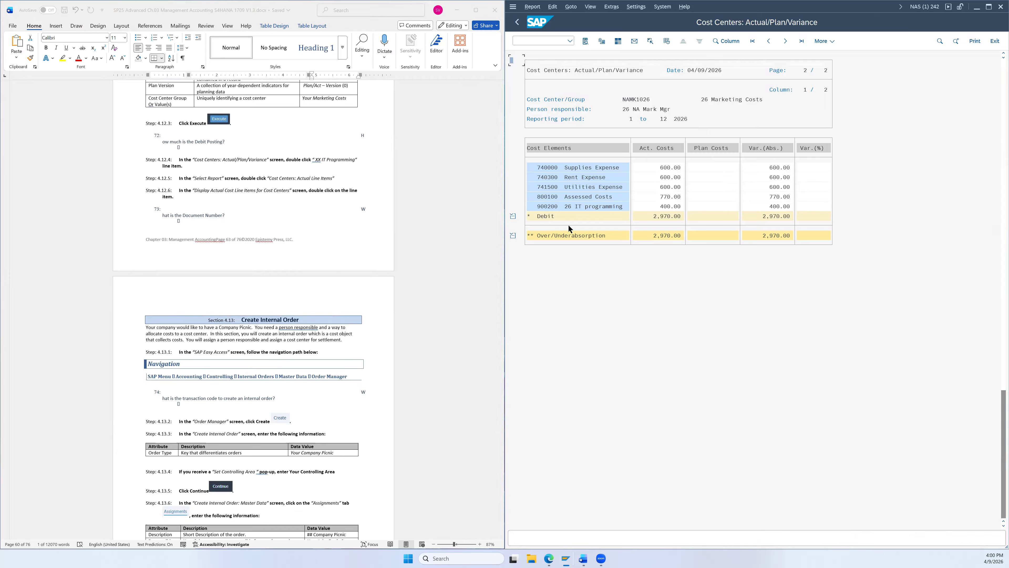
{"action": "left_click", "coordinate": [583, 207]}
{"action": "double_click", "coordinate": [595, 207]}
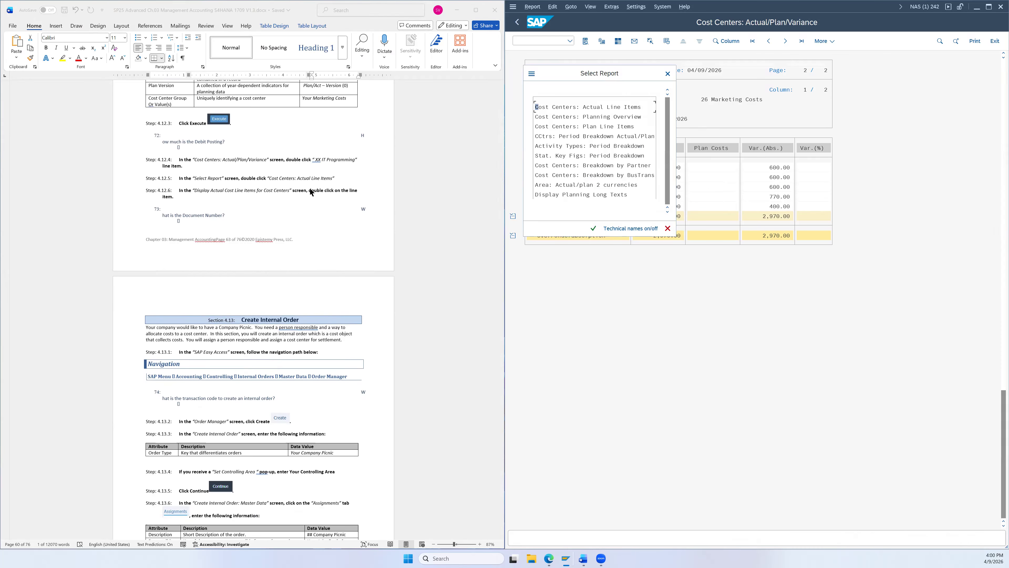
{"action": "double_click", "coordinate": [589, 111]}
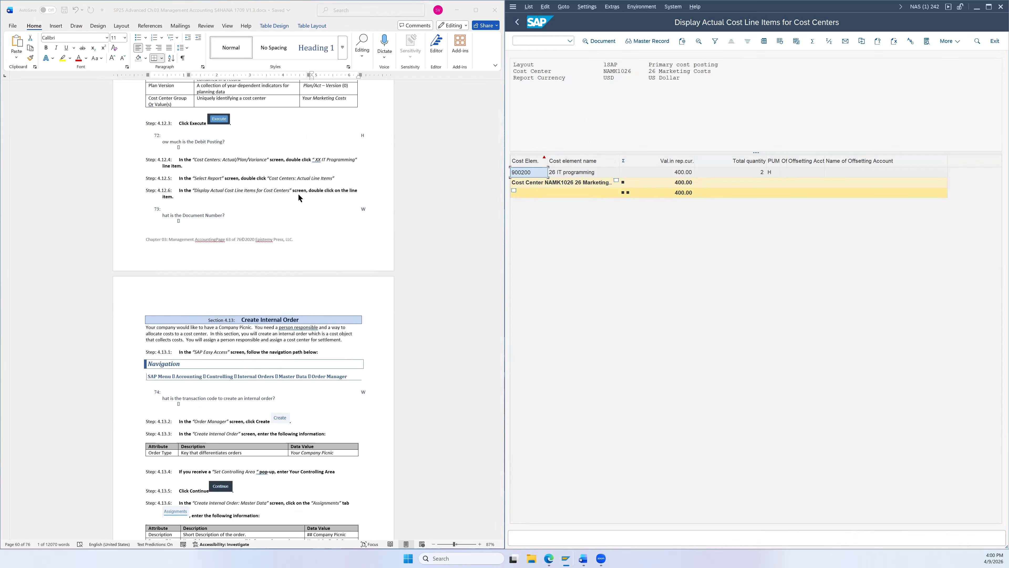
- Open the 26 IT programming line item to display its direct activity allocation document and check the document number
{"action": "double_click", "coordinate": [539, 174]}
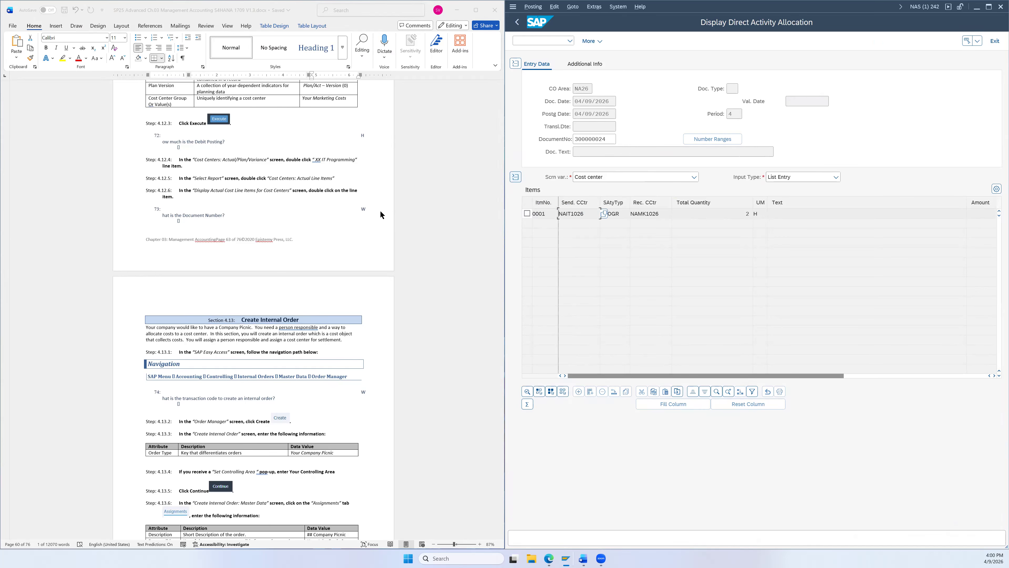
{"action": "scroll", "coordinate": [384, 213], "scroll_direction": "down", "scroll_amount": 1}
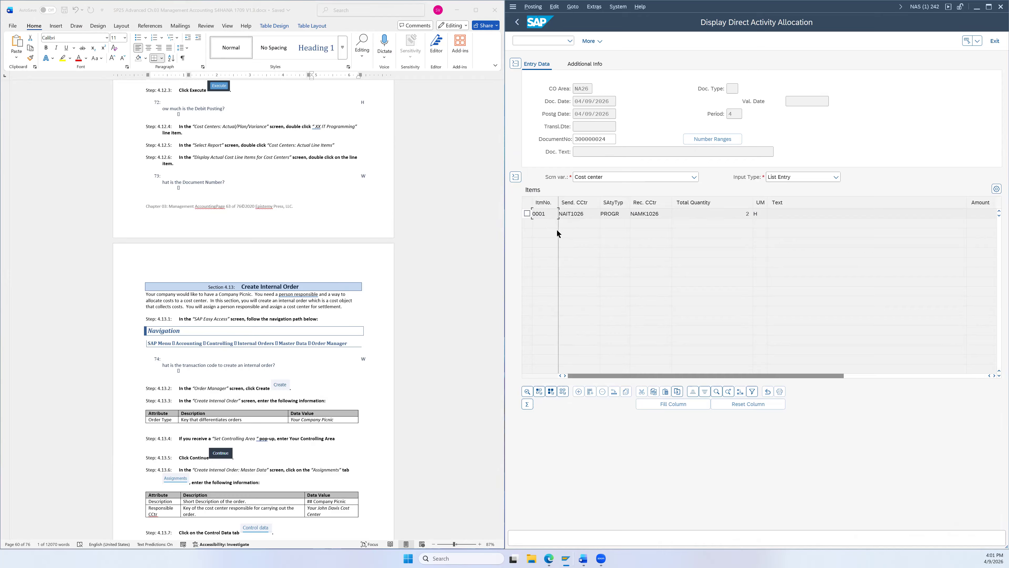
{"action": "scroll", "coordinate": [238, 178], "scroll_direction": "down", "scroll_amount": 1}
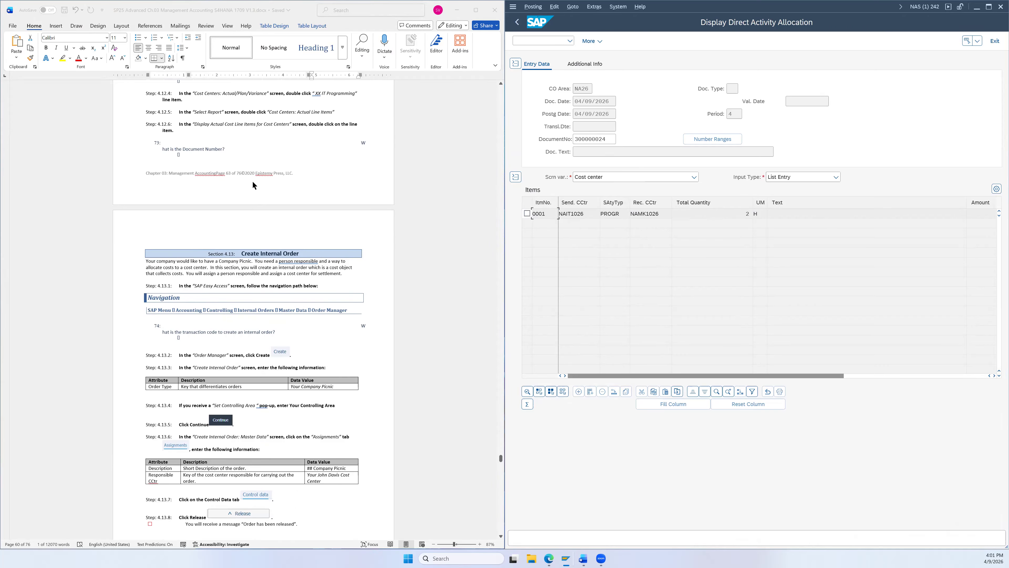
{"action": "scroll", "coordinate": [258, 184], "scroll_direction": "down", "scroll_amount": 1}
{"action": "scroll", "coordinate": [259, 184], "scroll_direction": "up", "scroll_amount": 2}
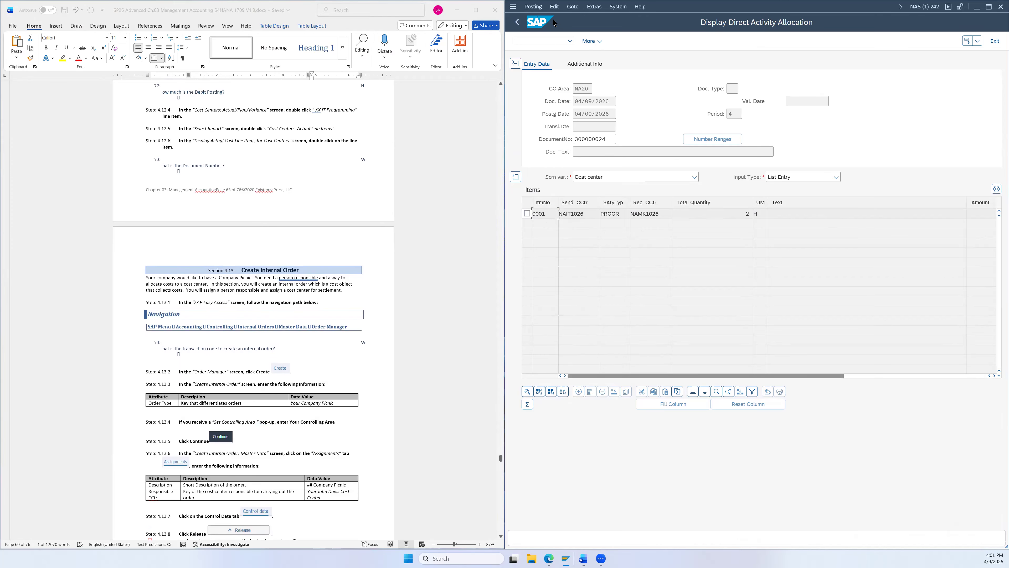
{"action": "left_click", "coordinate": [523, 21]}
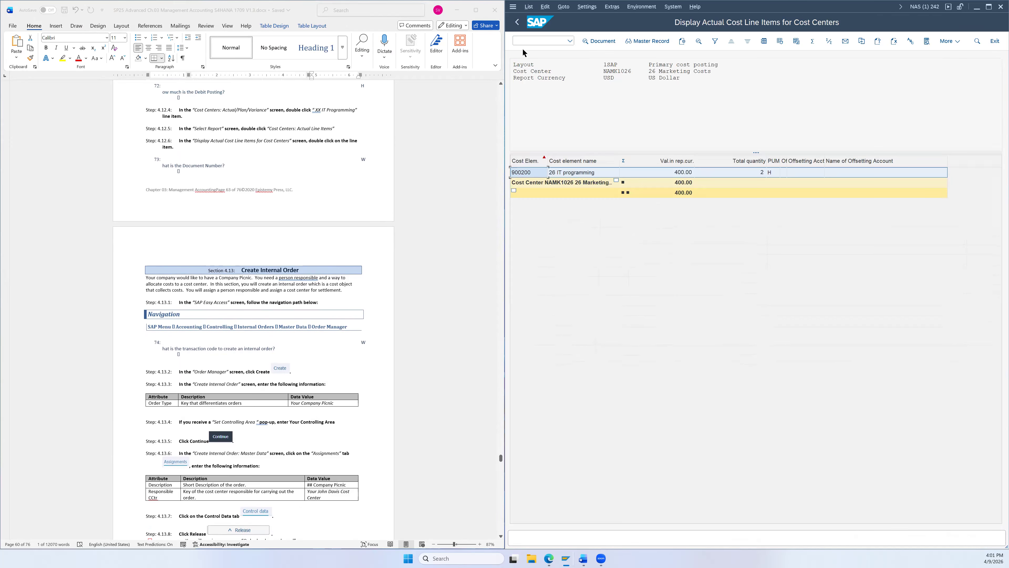
{"action": "double_click", "coordinate": [525, 174]}
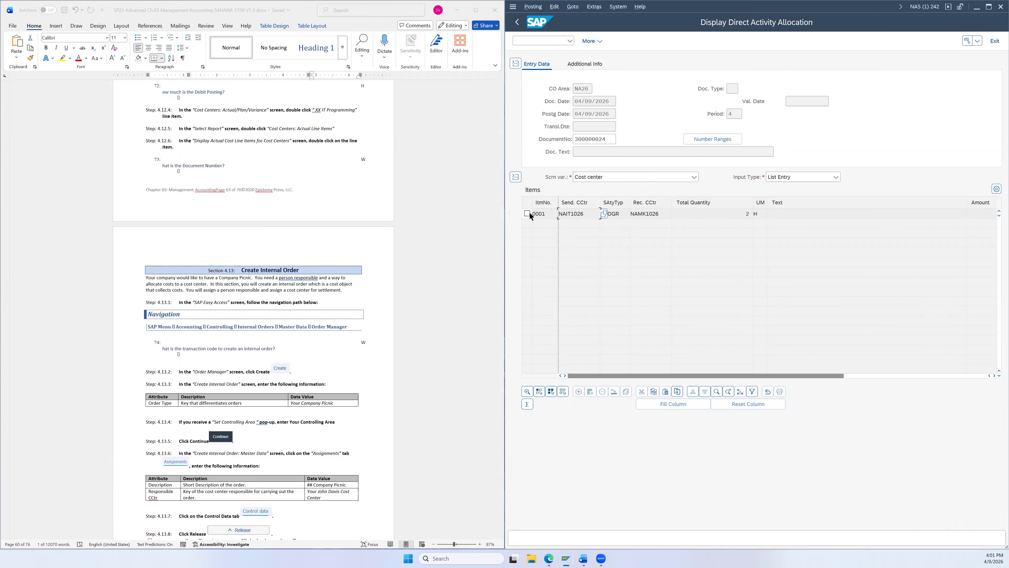
- Bring up the Create Internal Order section in the exercise document and open a new GUI window beside it
{"action": "scroll", "coordinate": [386, 180], "scroll_direction": "down", "scroll_amount": 2}
{"action": "scroll", "coordinate": [386, 176], "scroll_direction": "down", "scroll_amount": 1}
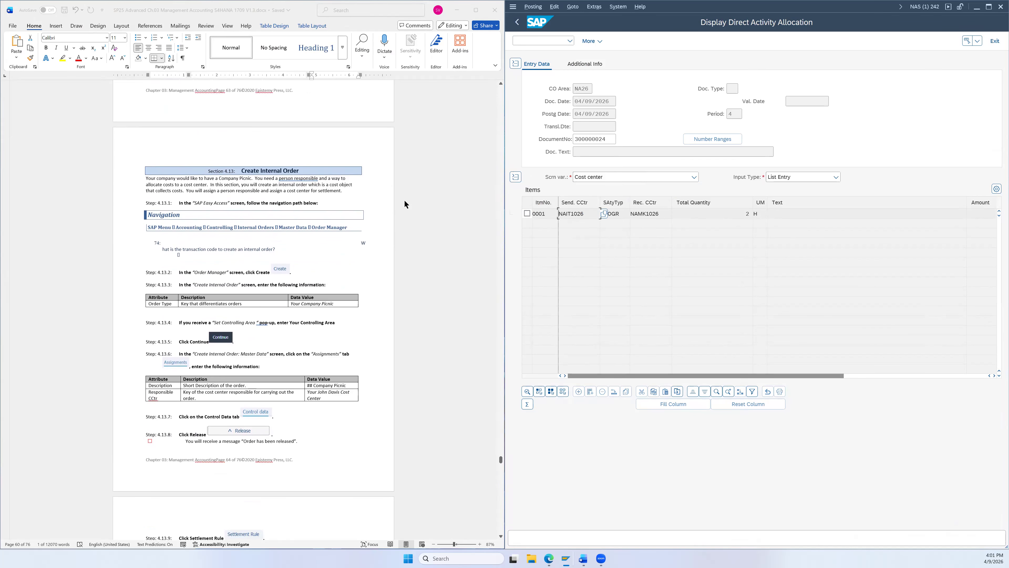
{"action": "scroll", "coordinate": [417, 150], "scroll_direction": "down", "scroll_amount": 1}
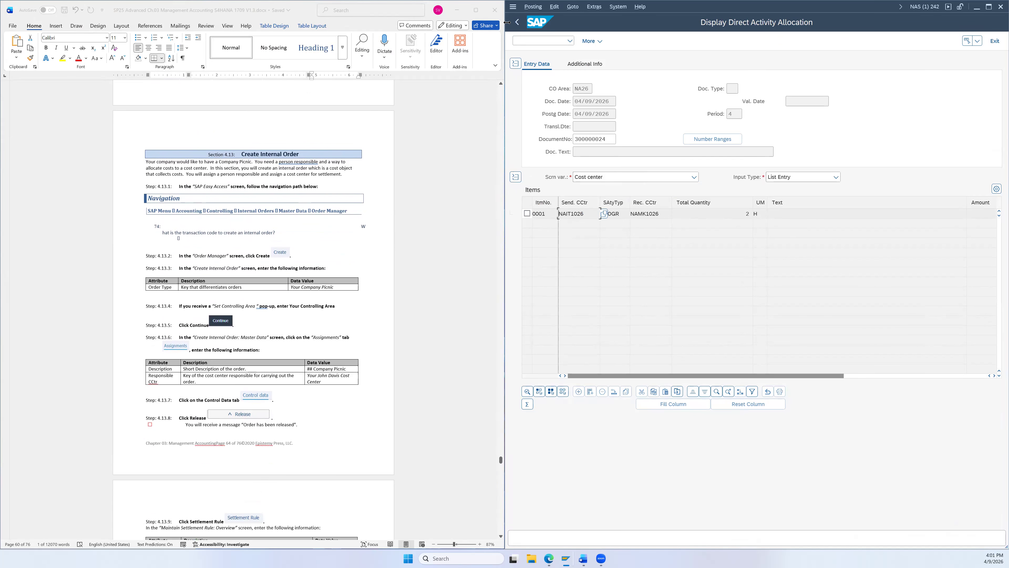
{"action": "left_click", "coordinate": [513, 7]}
{"action": "left_click", "coordinate": [537, 96]}
{"action": "left_click", "coordinate": [997, 8]}
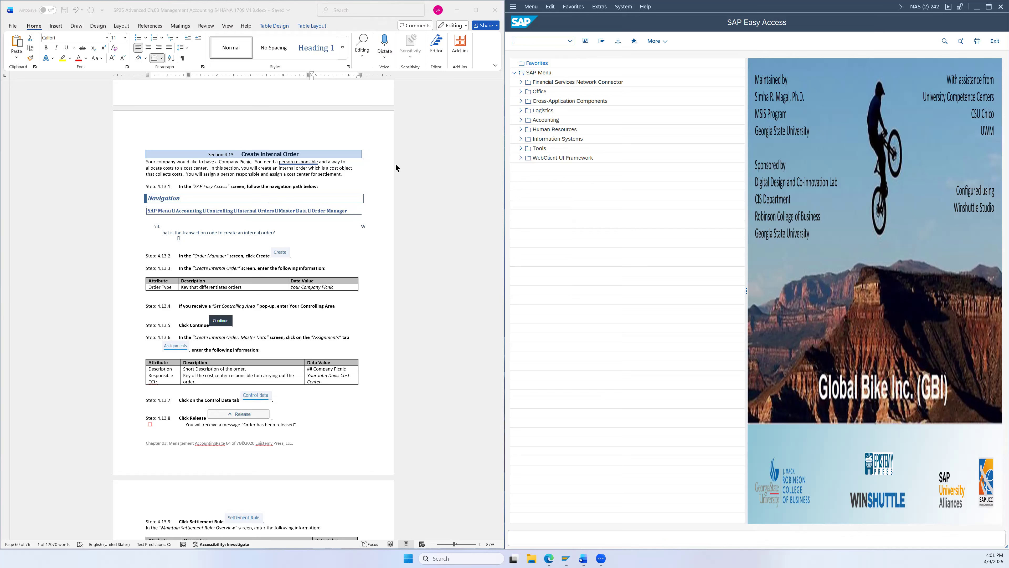
- Start KO04 - Order Manager from Accounting, Controlling, Internal Orders, Master Data
{"action": "left_click", "coordinate": [521, 120]}
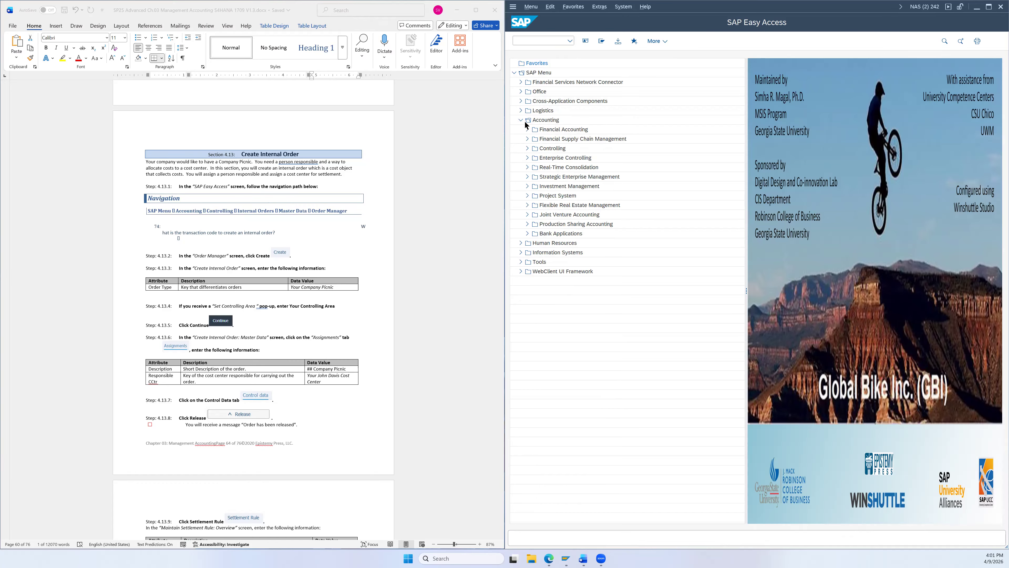
{"action": "left_click", "coordinate": [527, 148]}
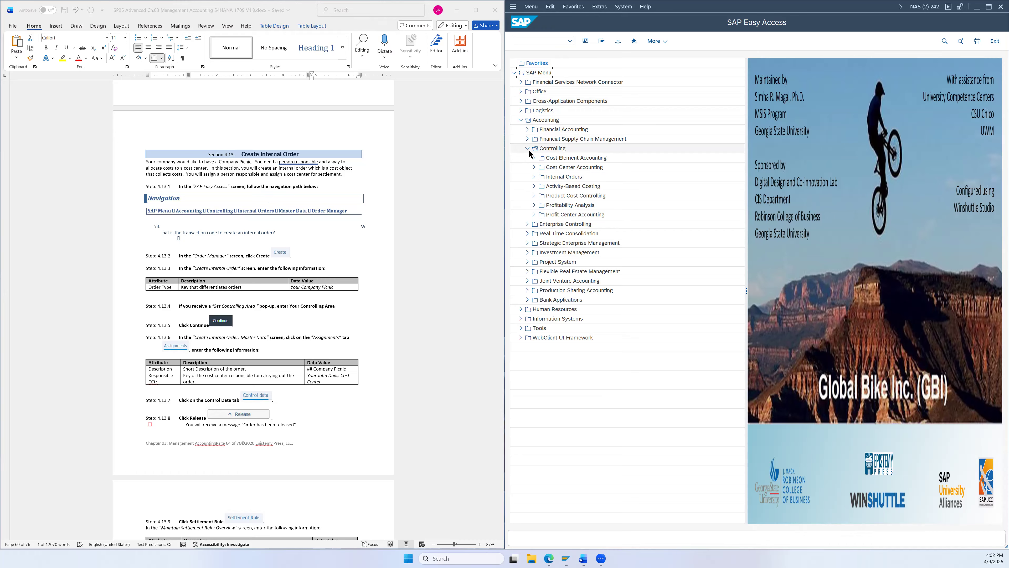
{"action": "left_click", "coordinate": [533, 177]}
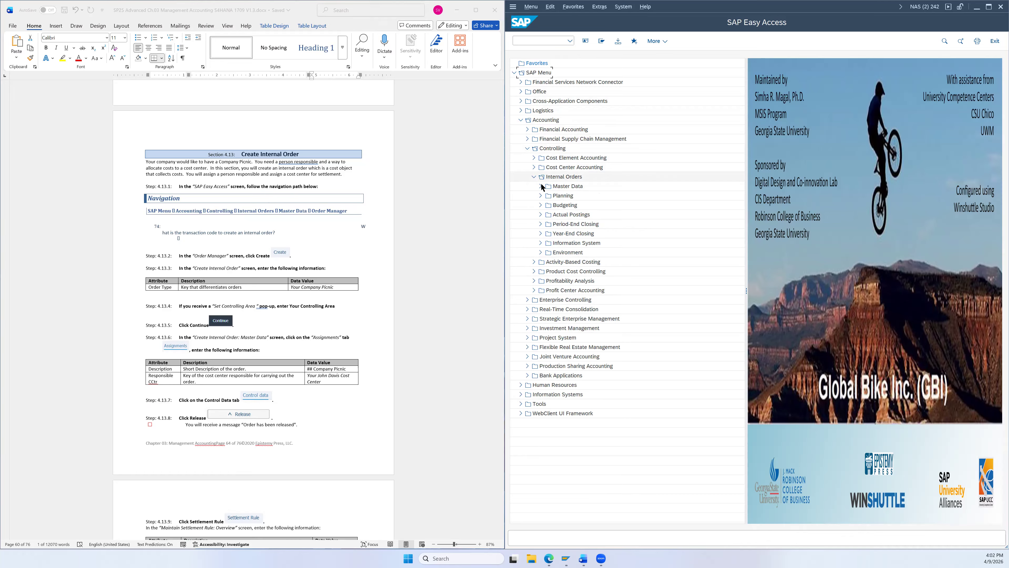
{"action": "left_click", "coordinate": [541, 186]}
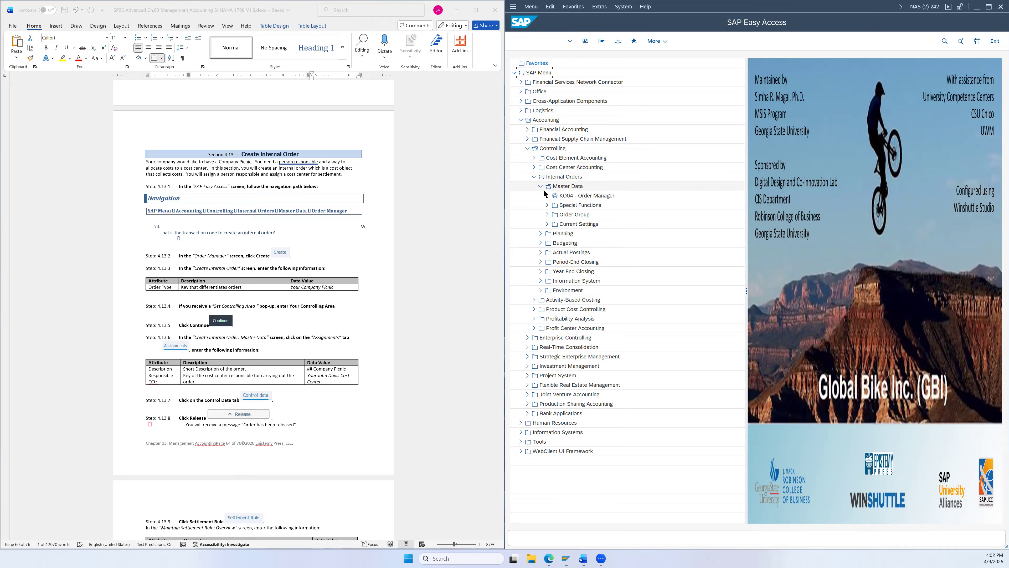
{"action": "left_click", "coordinate": [590, 197]}
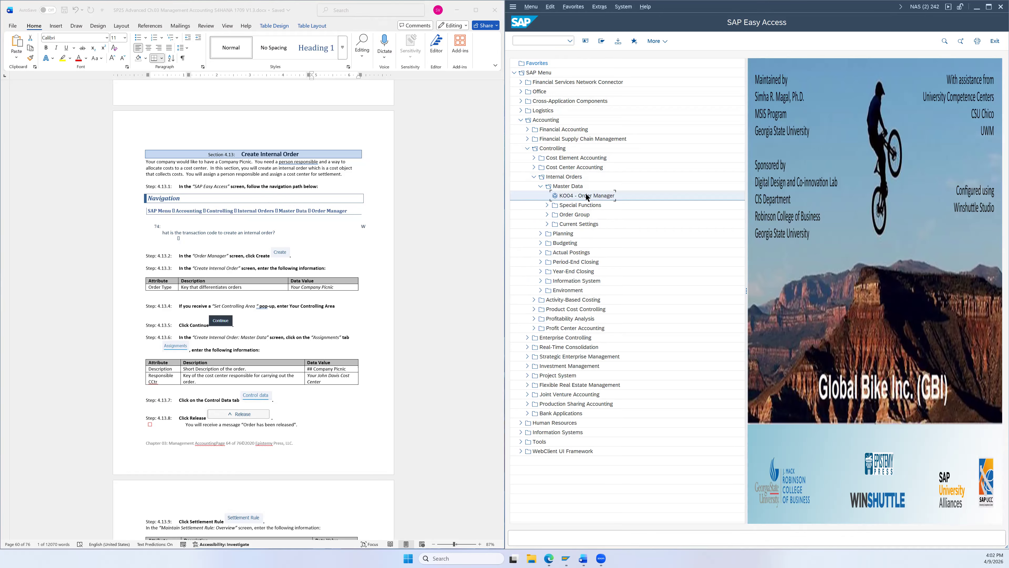
{"action": "double_click", "coordinate": [590, 196]}
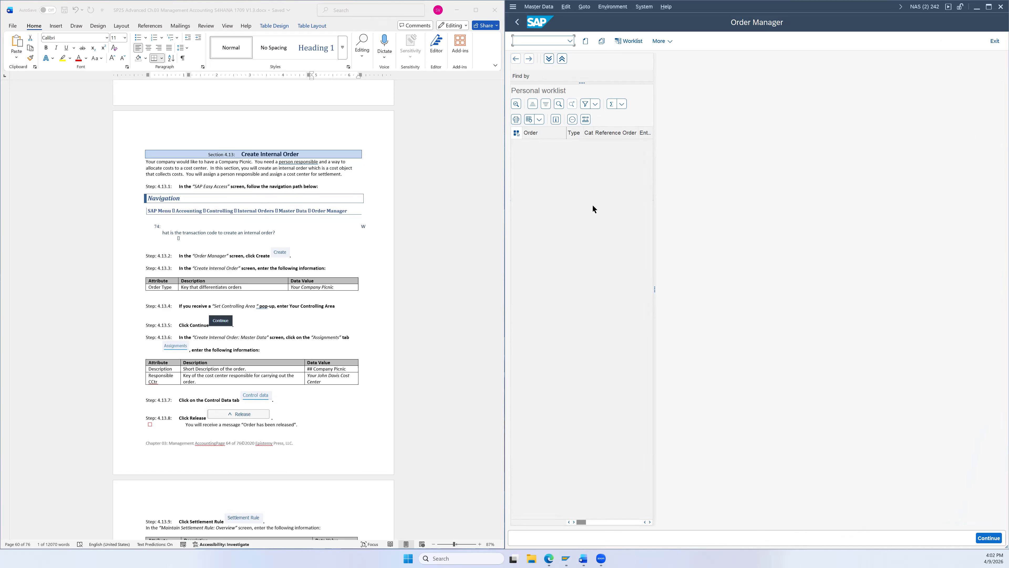
- Create an internal order with order type 1126, 26 Company Picnic, chosen from the order type value list
{"action": "scroll", "coordinate": [348, 446], "scroll_direction": "down", "scroll_amount": 3}
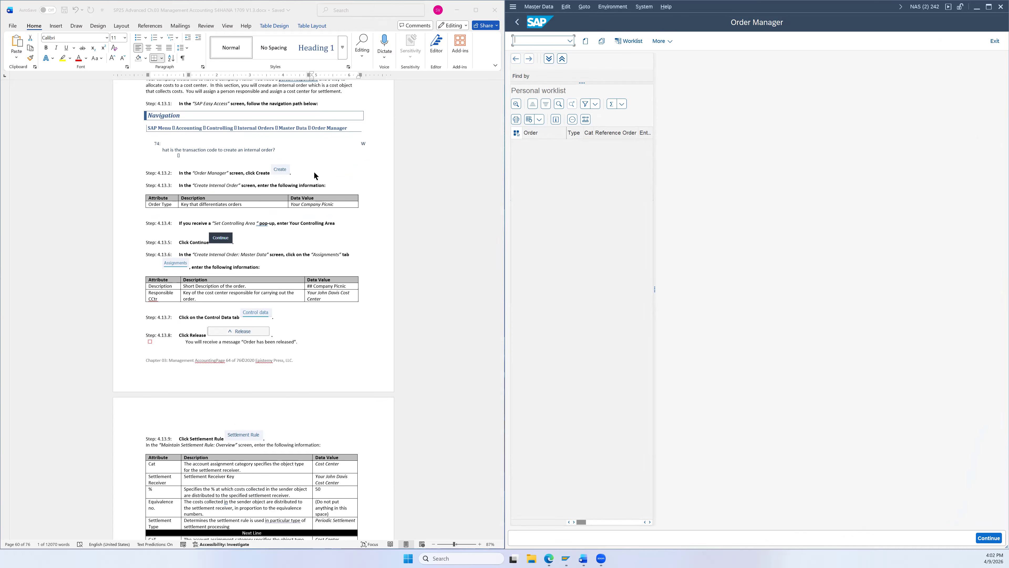
{"action": "left_click", "coordinate": [586, 41]}
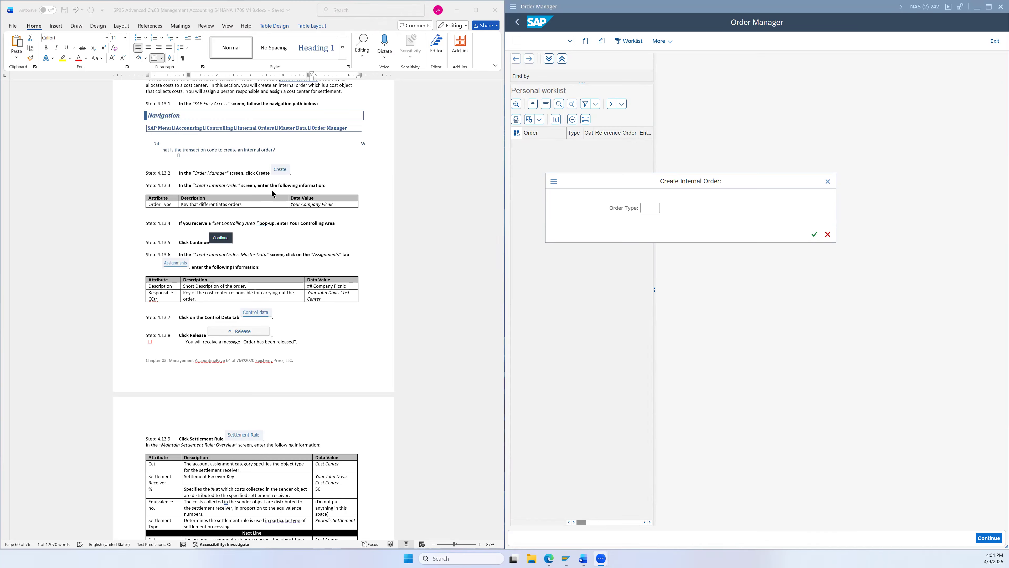
{"action": "left_click", "coordinate": [659, 212]}
{"action": "left_click", "coordinate": [664, 208]}
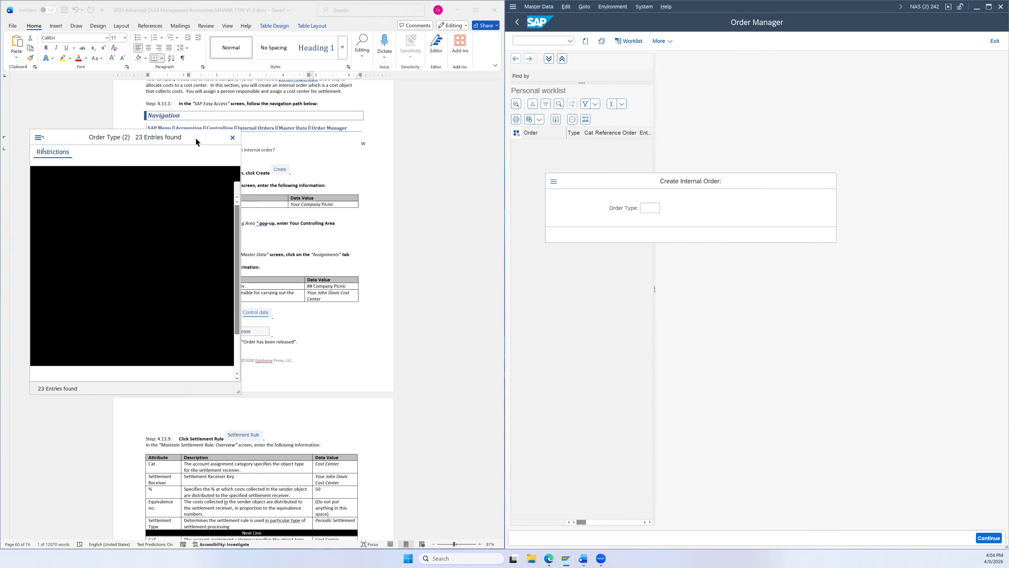
{"action": "left_click_drag", "start_coordinate": [197, 142], "coordinate": [671, 124]}
{"action": "scroll", "coordinate": [607, 279], "scroll_direction": "down", "scroll_amount": 3}
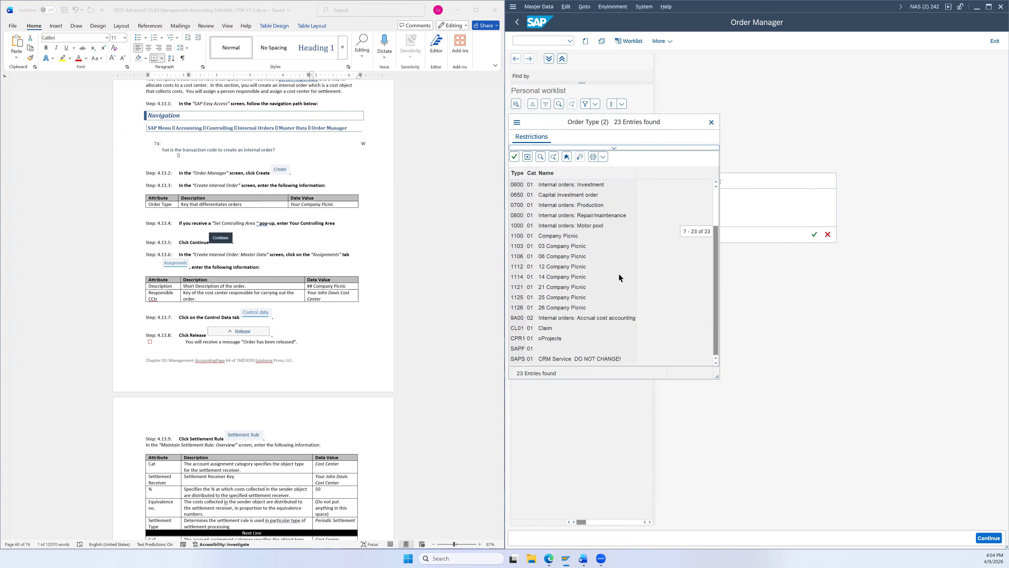
{"action": "left_click", "coordinate": [571, 308]}
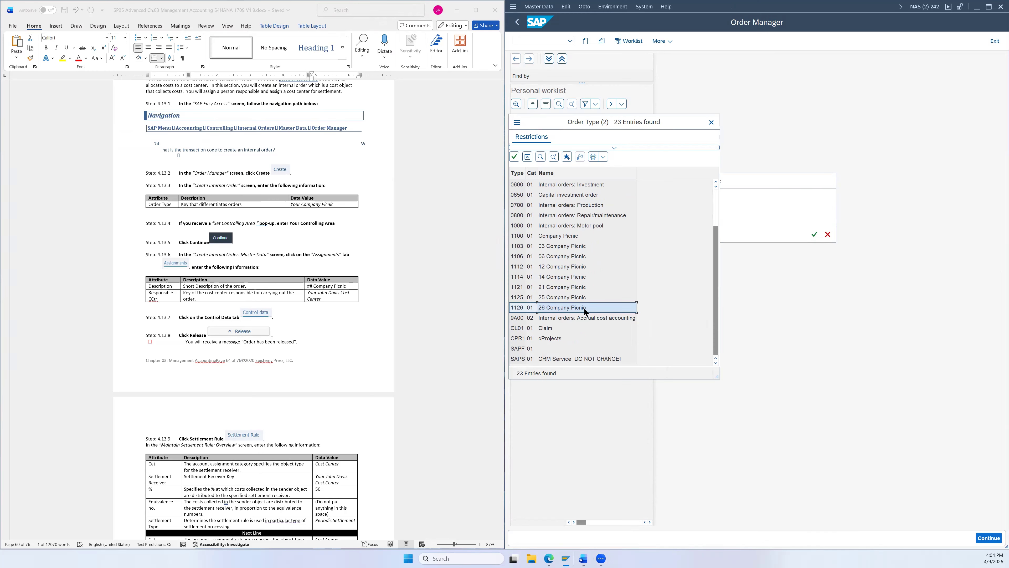
{"action": "double_click", "coordinate": [550, 308]}
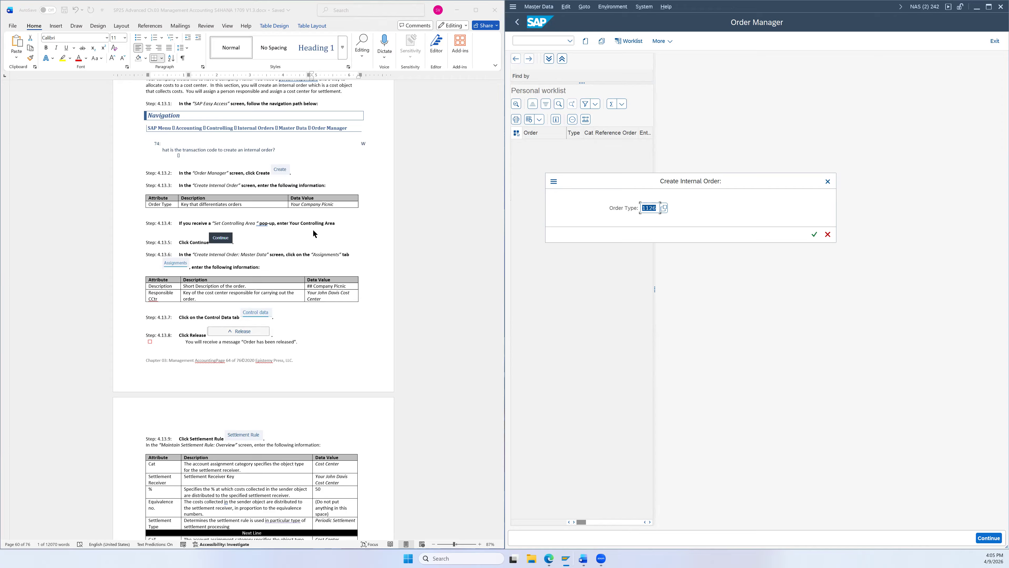
{"action": "left_click", "coordinate": [814, 235]}
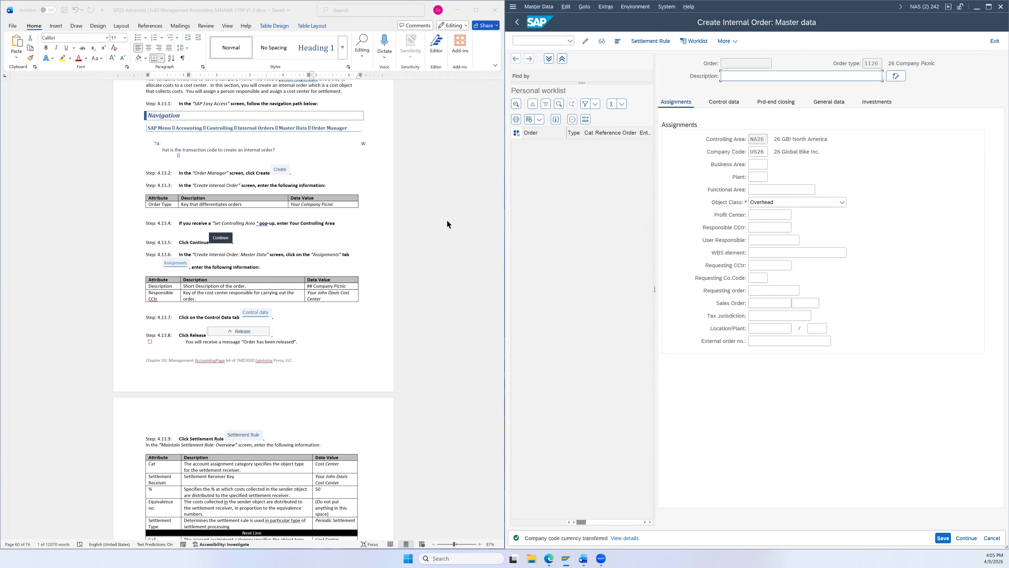
- Copy the company picnic description from the exercise document and set the order's description to 26 Company Picnic
{"action": "scroll", "coordinate": [291, 240], "scroll_direction": "down", "scroll_amount": 1}
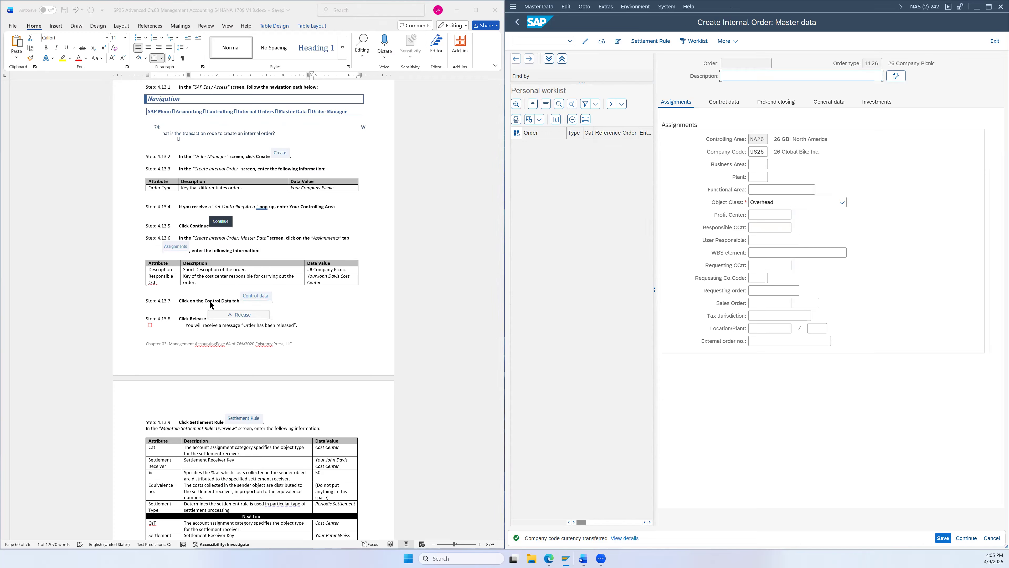
{"action": "left_click", "coordinate": [340, 274]}
{"action": "left_click_drag", "start_coordinate": [343, 271], "coordinate": [307, 270]}
{"action": "key", "text": "ctrl+c"}
{"action": "left_click", "coordinate": [351, 271]}
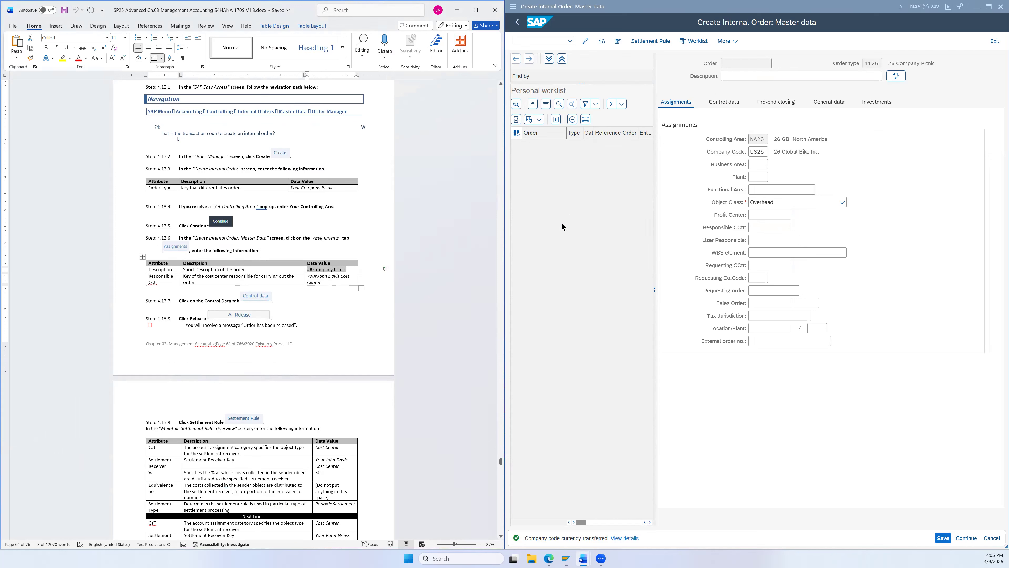
{"action": "left_click", "coordinate": [733, 76]}
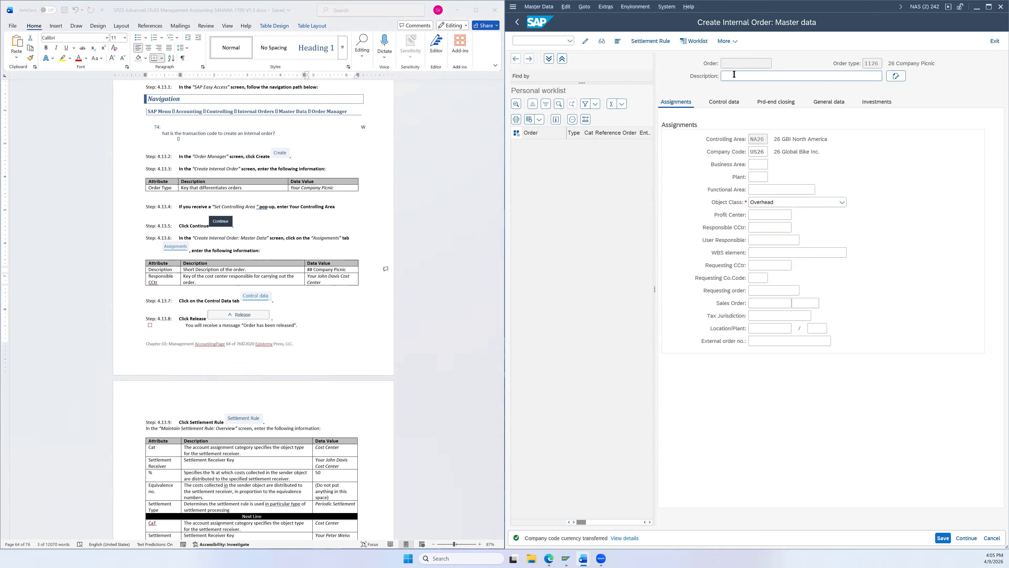
{"action": "key", "text": "ctrl+v"}
{"action": "left_click", "coordinate": [728, 76]}
{"action": "key", "text": "BackSpace"}
{"action": "key", "text": "BackSpace"}
{"action": "type", "text": "26"}
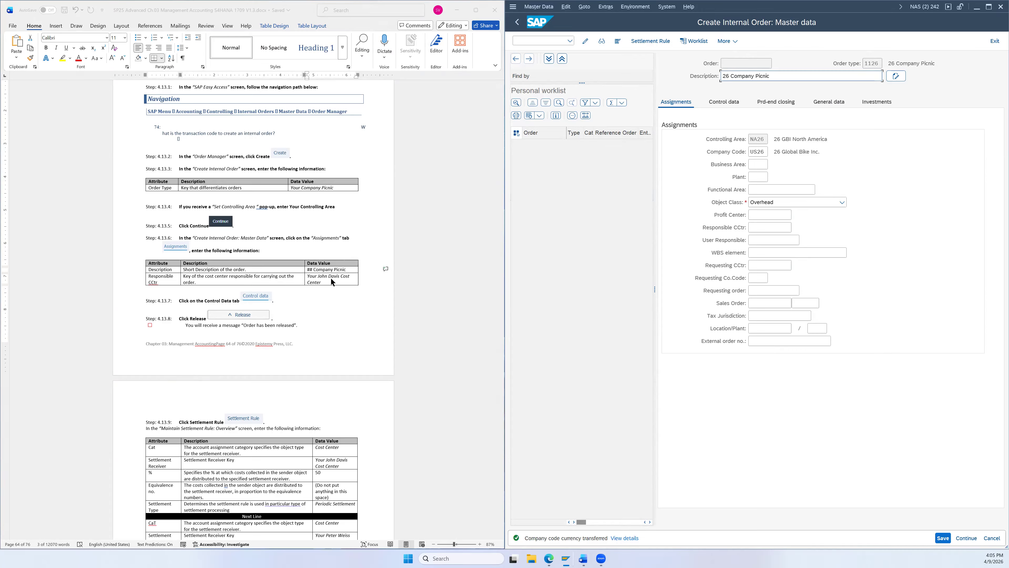
- Set the order's responsible cost center to NAEX1026 using the cost center search
{"action": "scroll", "coordinate": [332, 281], "scroll_direction": "down", "scroll_amount": 3}
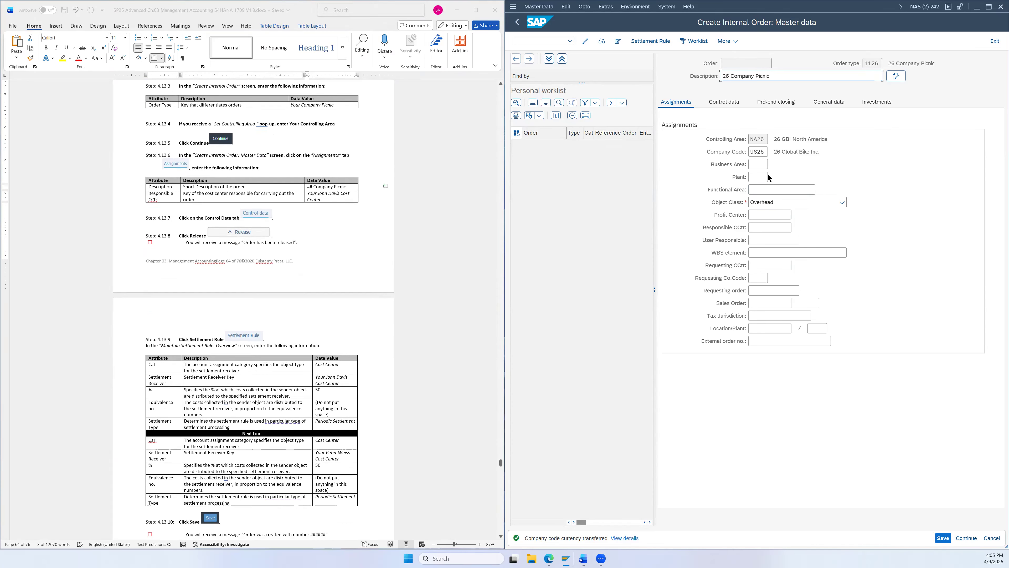
{"action": "left_click", "coordinate": [763, 186]}
{"action": "left_click", "coordinate": [760, 227]}
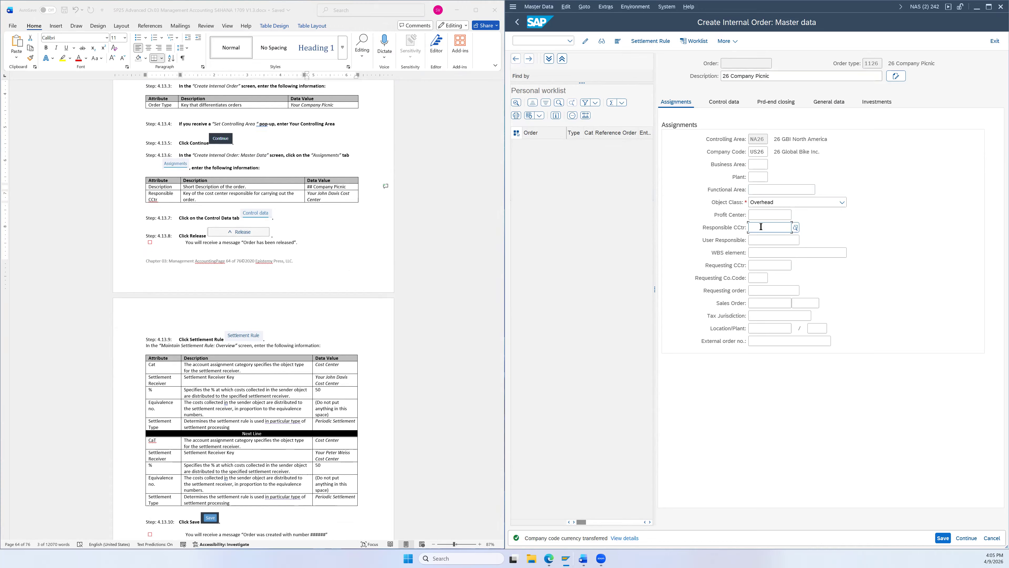
{"action": "left_click", "coordinate": [795, 227]}
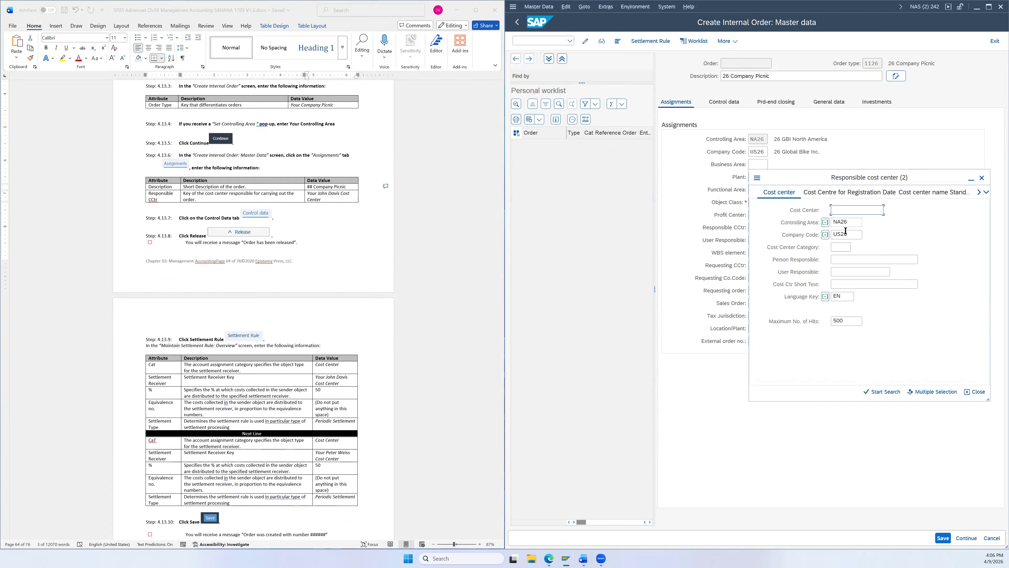
{"action": "left_click", "coordinate": [874, 392]}
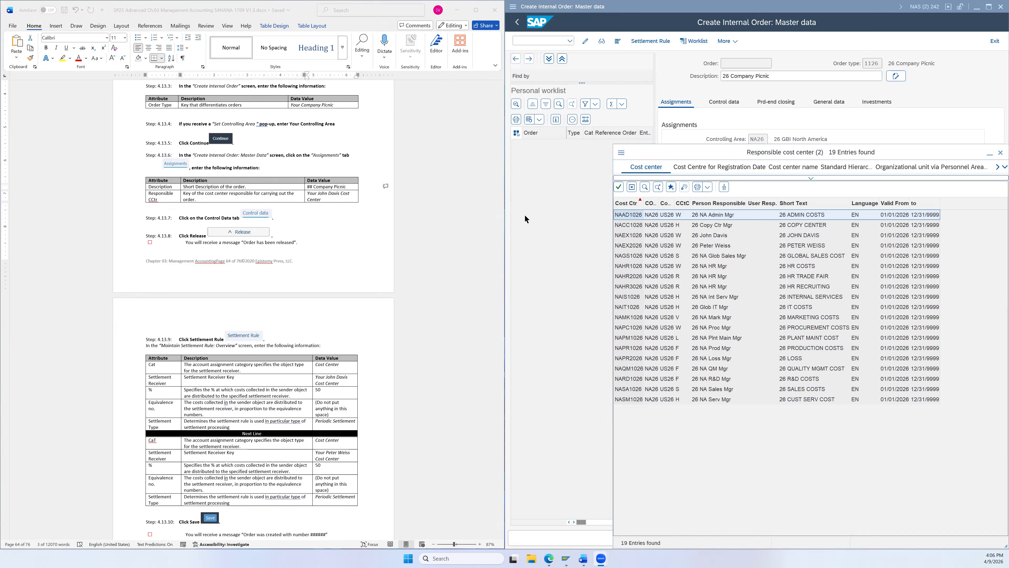
{"action": "left_click", "coordinate": [775, 216]}
{"action": "left_click", "coordinate": [801, 236]}
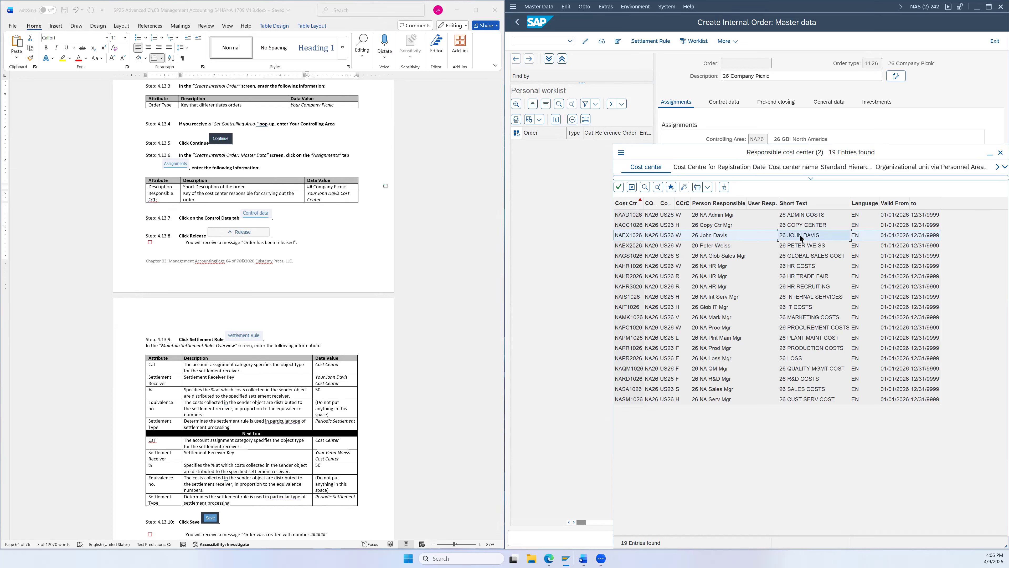
{"action": "double_click", "coordinate": [800, 237]}
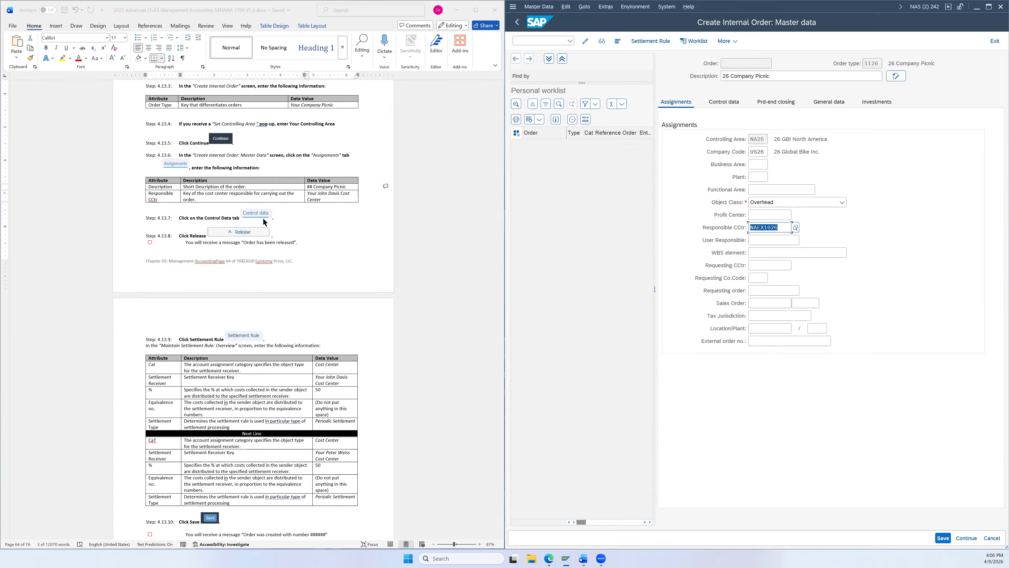
- Release the internal order in its control data
{"action": "left_click", "coordinate": [720, 104]}
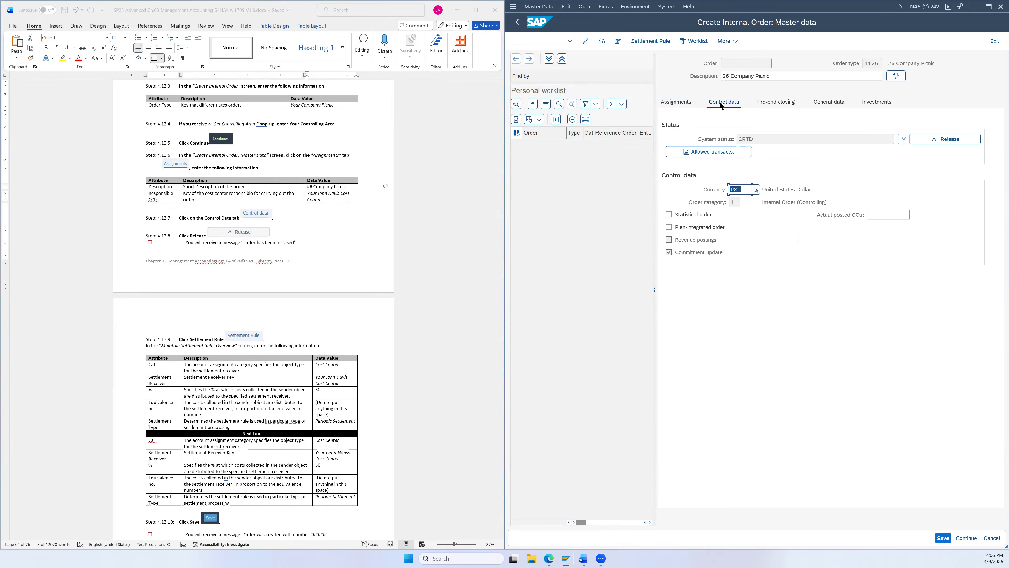
{"action": "scroll", "coordinate": [437, 235], "scroll_direction": "down", "scroll_amount": 2}
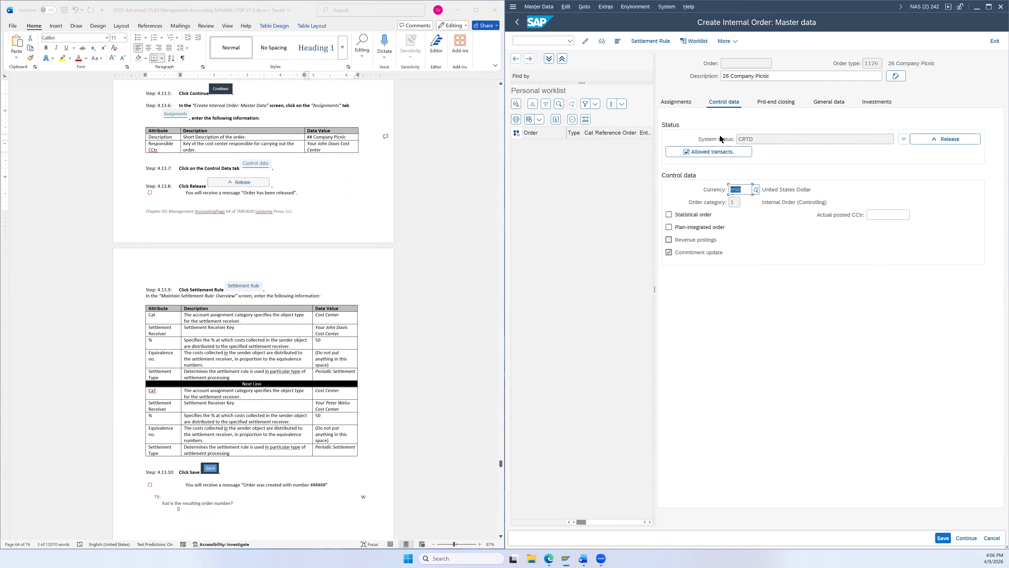
{"action": "left_click", "coordinate": [949, 139]}
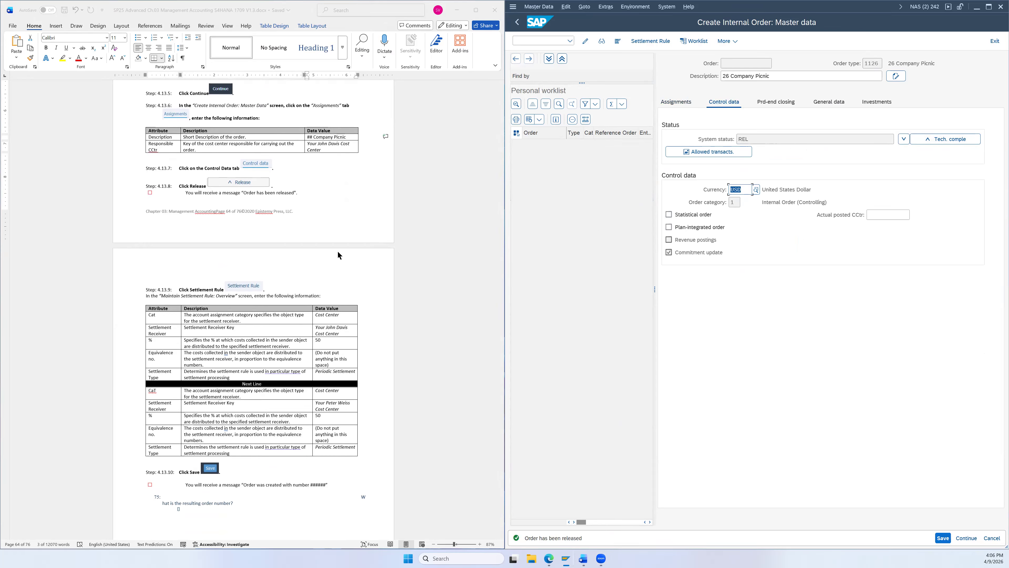
- Open the order's settlement rule and set the first distribution rule's account assignment category to CTR, Cost center
{"action": "scroll", "coordinate": [417, 264], "scroll_direction": "down", "scroll_amount": 3}
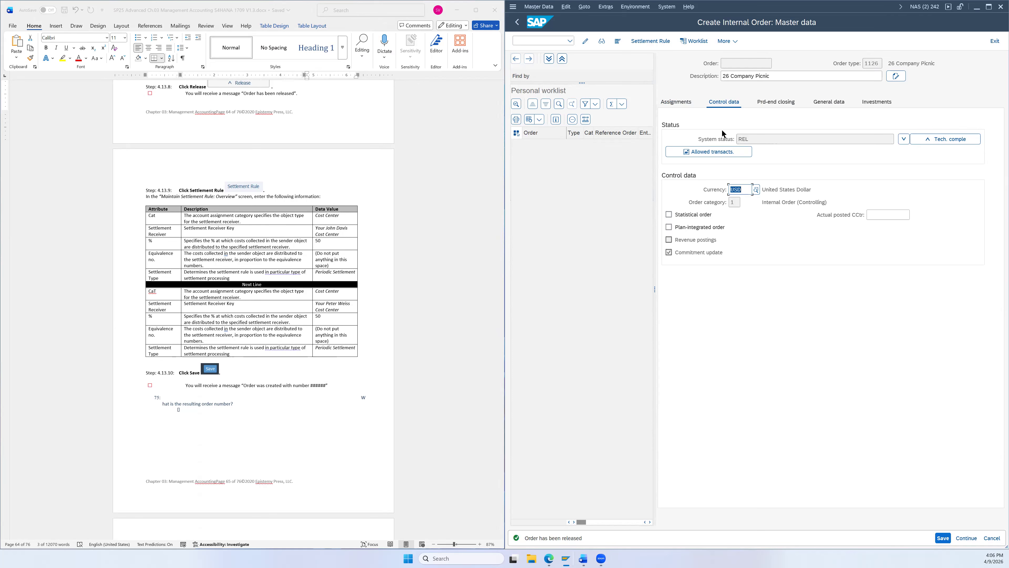
{"action": "left_click", "coordinate": [655, 42]}
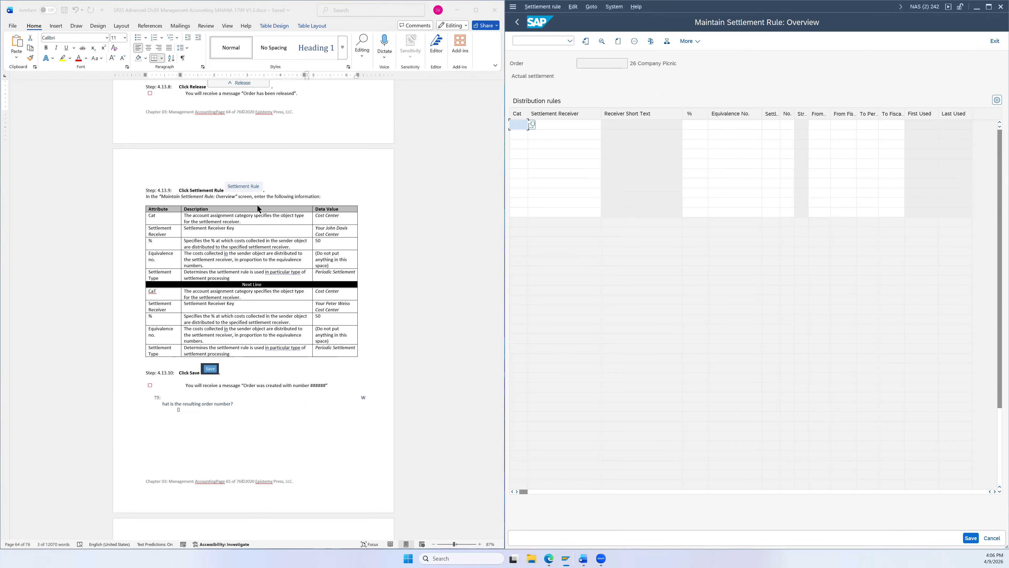
{"action": "scroll", "coordinate": [260, 205], "scroll_direction": "down", "scroll_amount": 1}
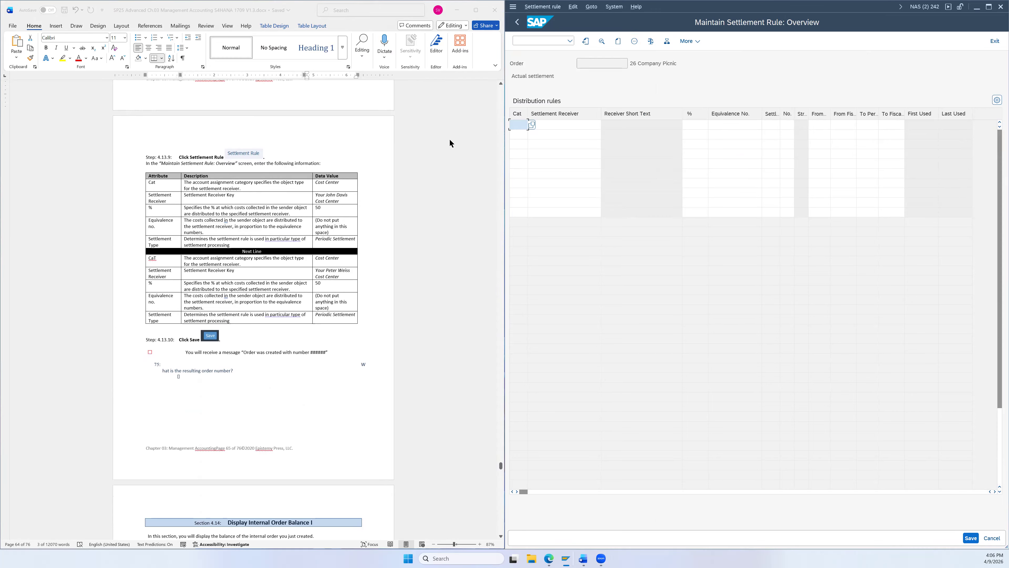
{"action": "left_click", "coordinate": [533, 125]}
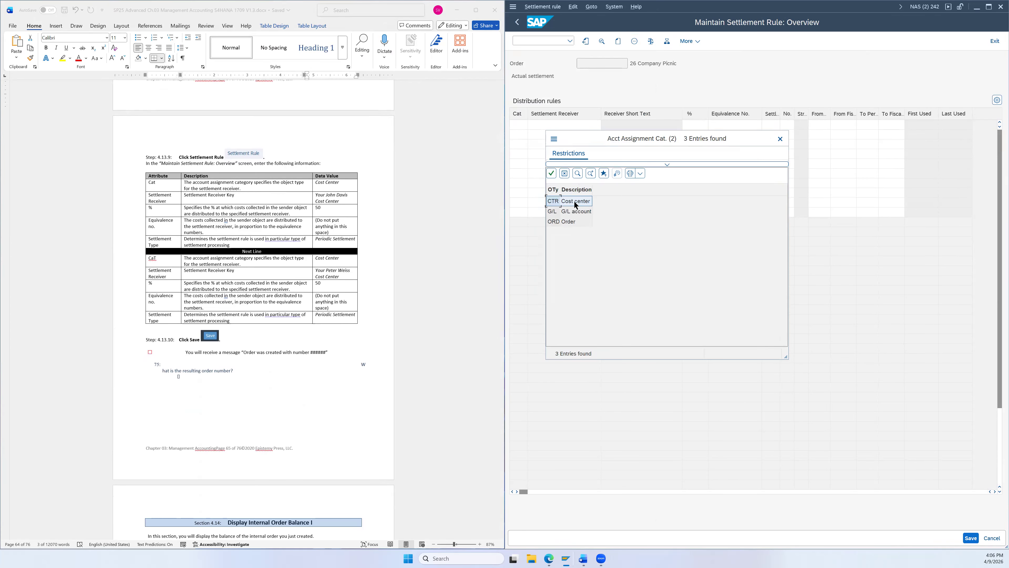
{"action": "double_click", "coordinate": [573, 203]}
- Set the first distribution rule's settlement receiver to cost center NAEX1026 using the cost center search
{"action": "left_click", "coordinate": [551, 125]}
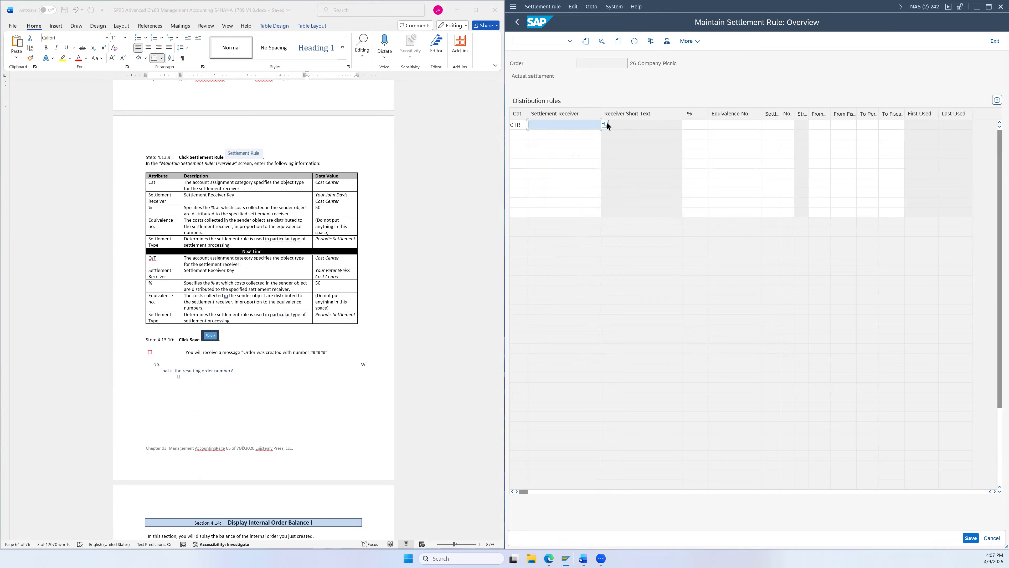
{"action": "left_click", "coordinate": [607, 124]}
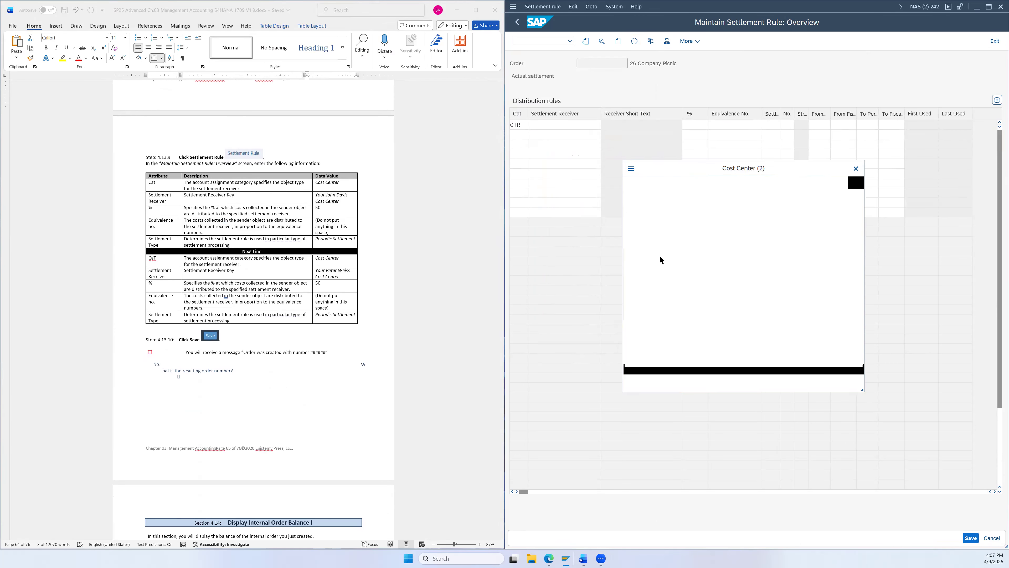
{"action": "left_click", "coordinate": [750, 382]}
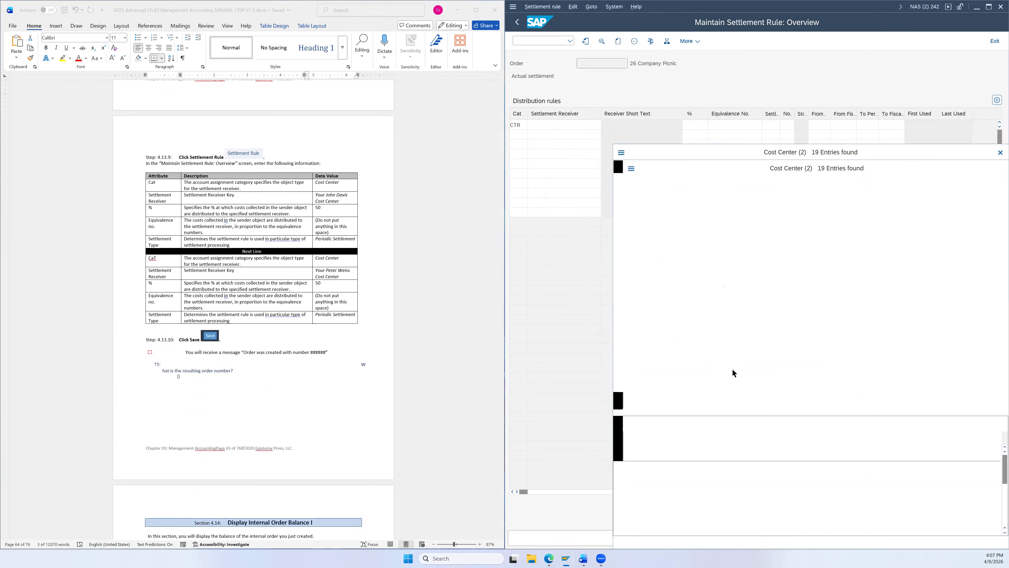
{"action": "left_click", "coordinate": [804, 236]}
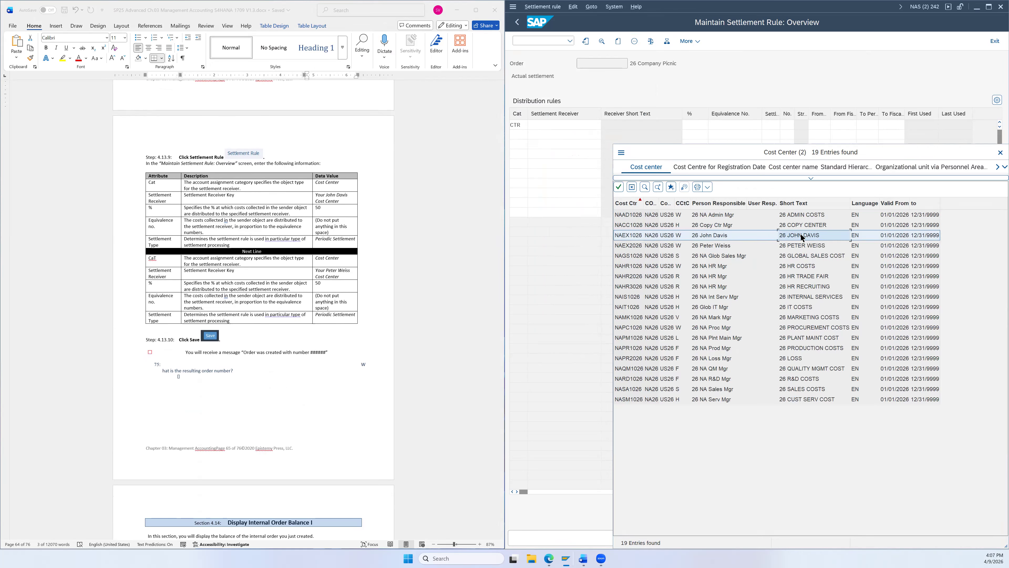
{"action": "double_click", "coordinate": [801, 238]}
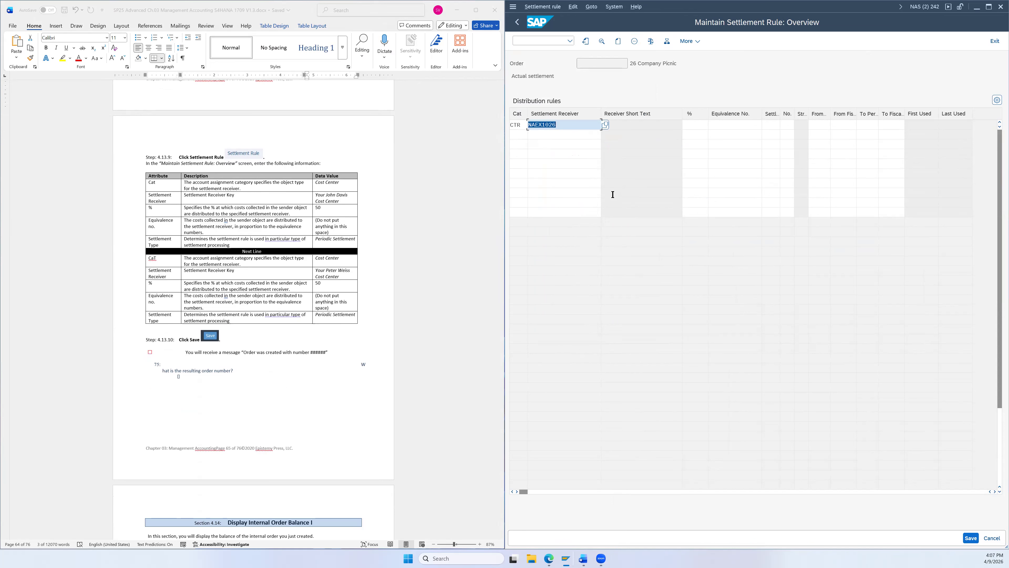
- Assign 50 percent to the first distribution rule and set its settlement type to PER, Periodic Settlement
{"action": "left_click", "coordinate": [695, 124]}
{"action": "type", "text": "50"}
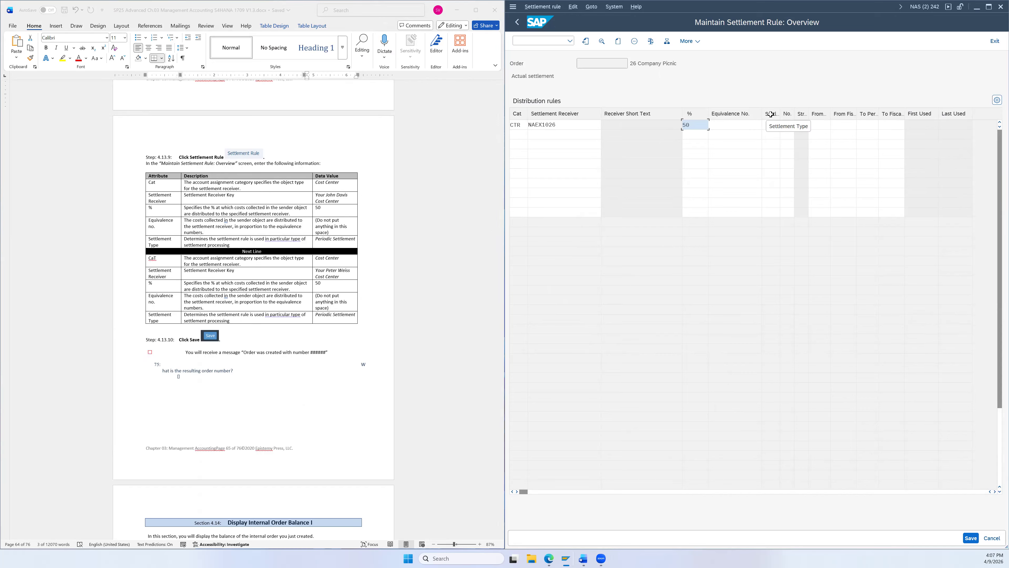
{"action": "left_click", "coordinate": [774, 125]}
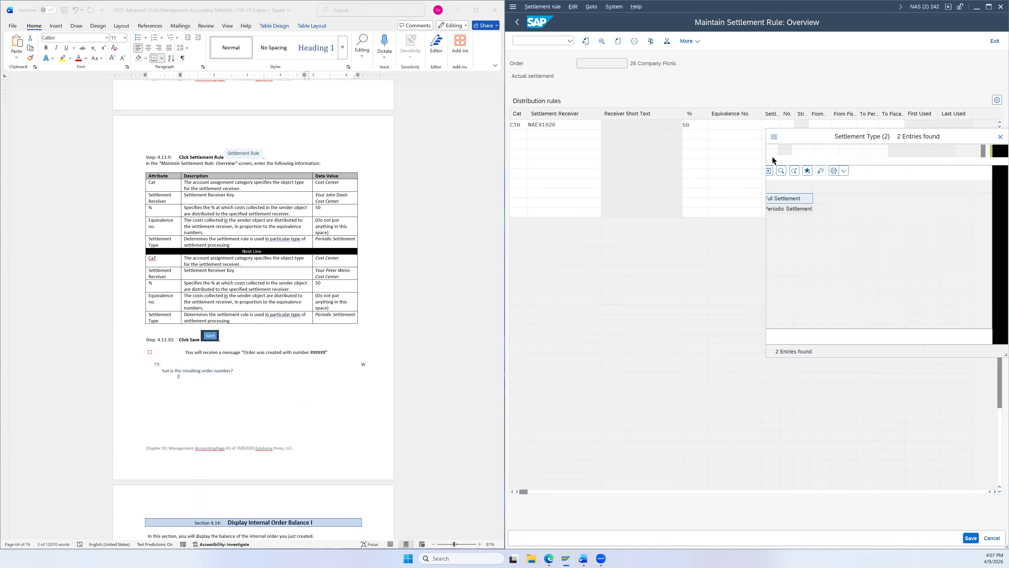
{"action": "left_click", "coordinate": [791, 211]}
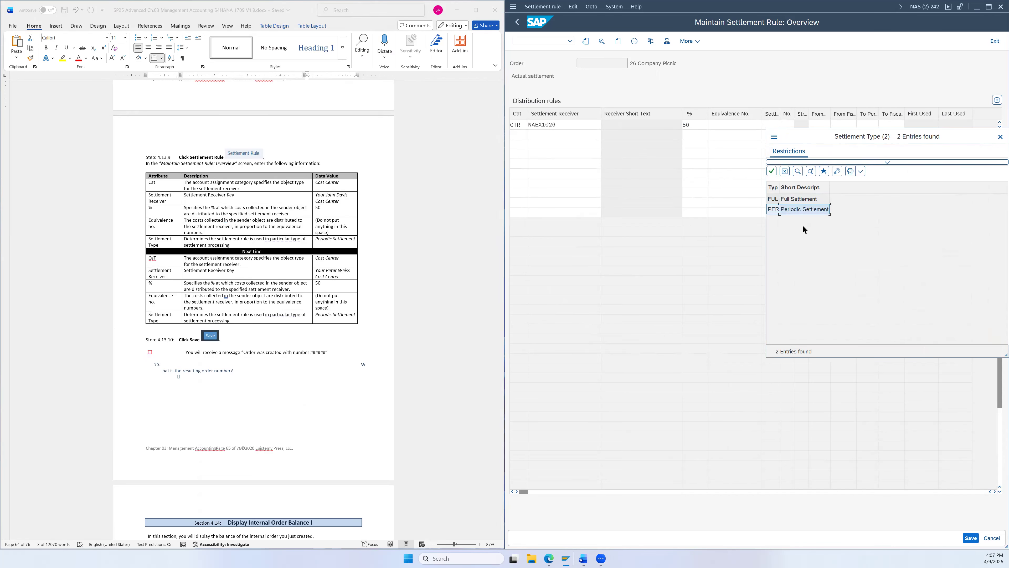
{"action": "double_click", "coordinate": [794, 209]}
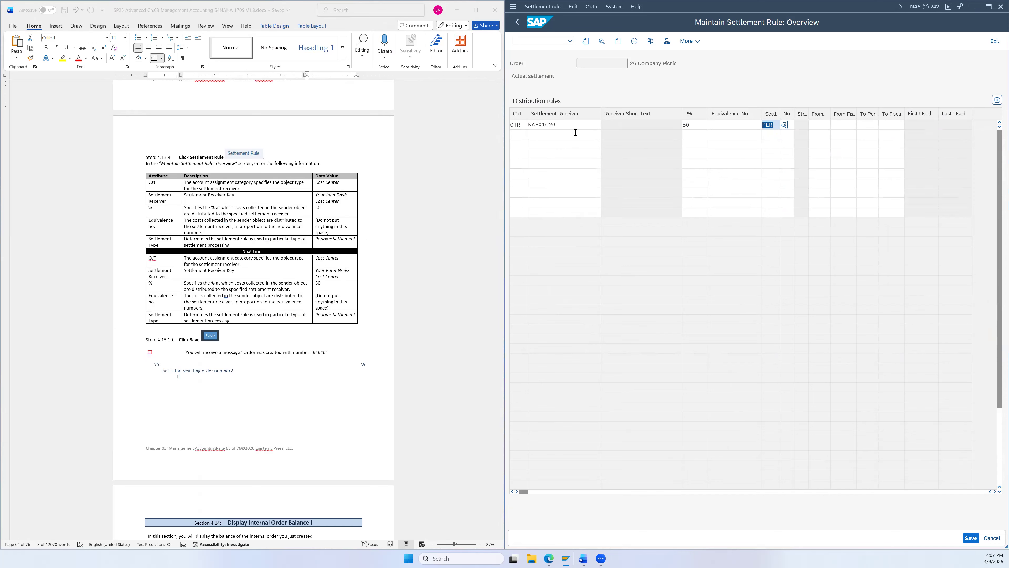
- Add a second distribution rule with category CTR and choose cost center NAEX2026 as its settlement receiver
{"action": "left_click", "coordinate": [524, 135]}
{"action": "key", "text": "F4"}
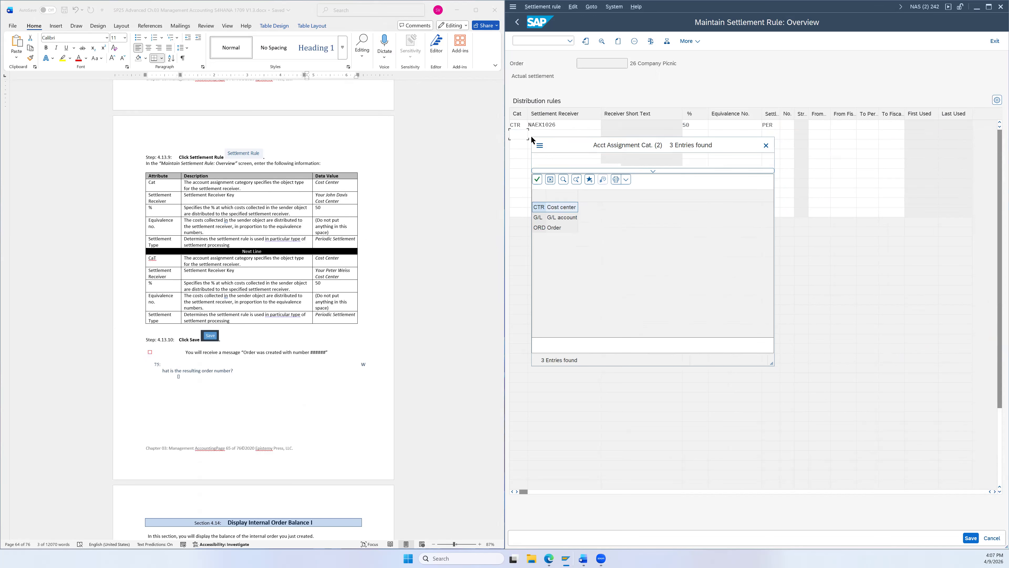
{"action": "double_click", "coordinate": [557, 206]}
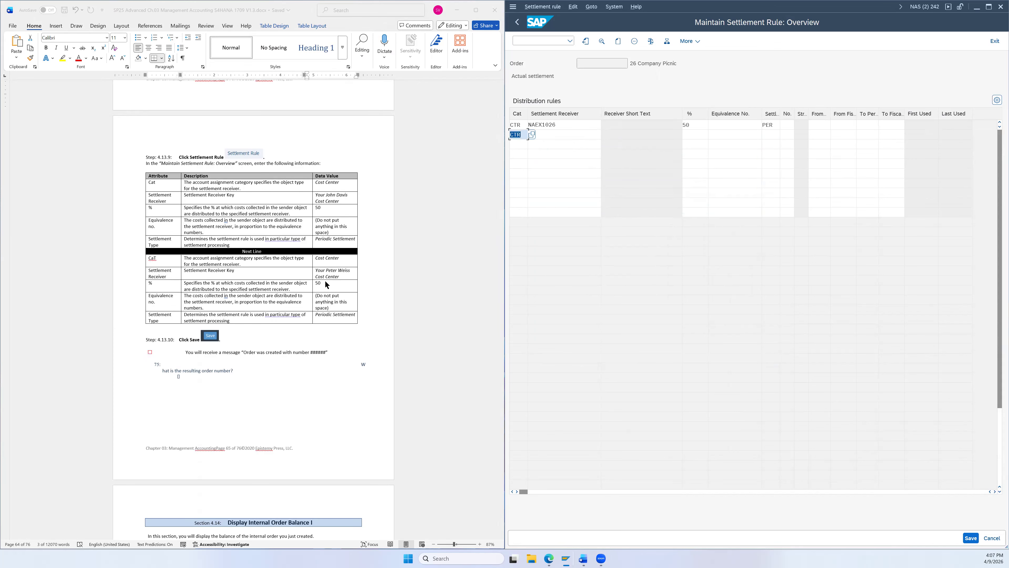
{"action": "left_click", "coordinate": [551, 135]}
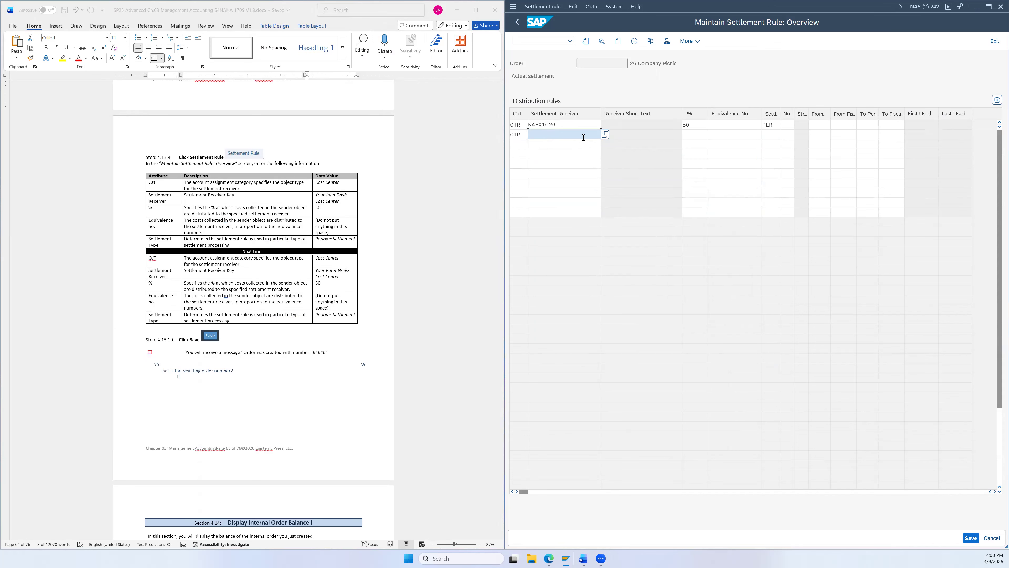
{"action": "left_click", "coordinate": [605, 135]}
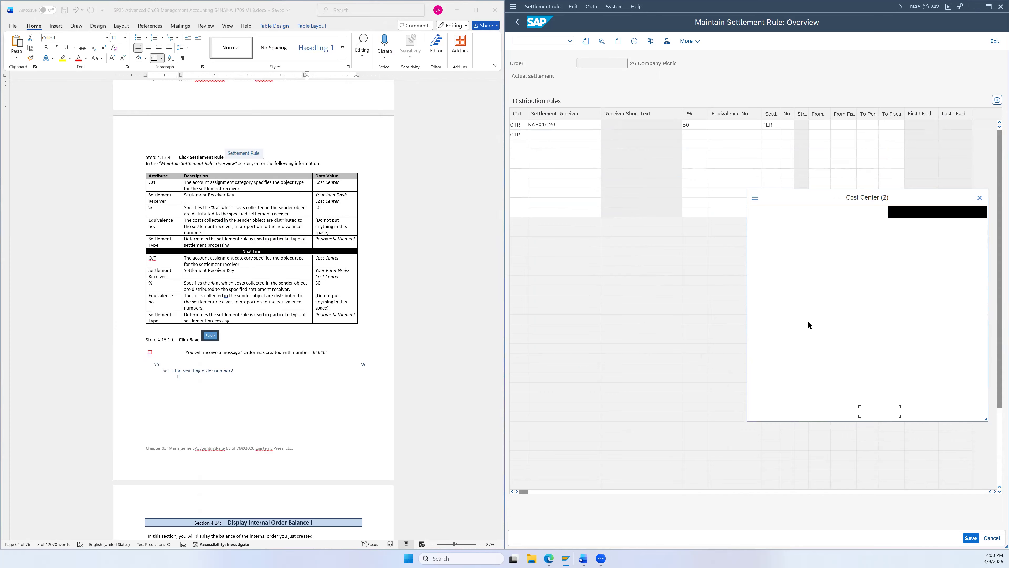
{"action": "left_click", "coordinate": [878, 411]}
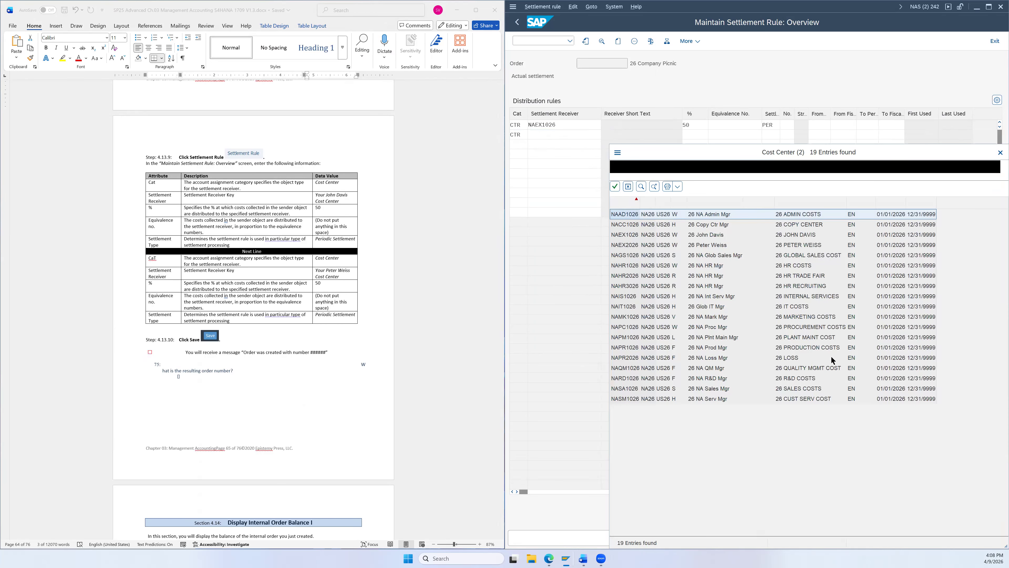
{"action": "left_click", "coordinate": [799, 247]}
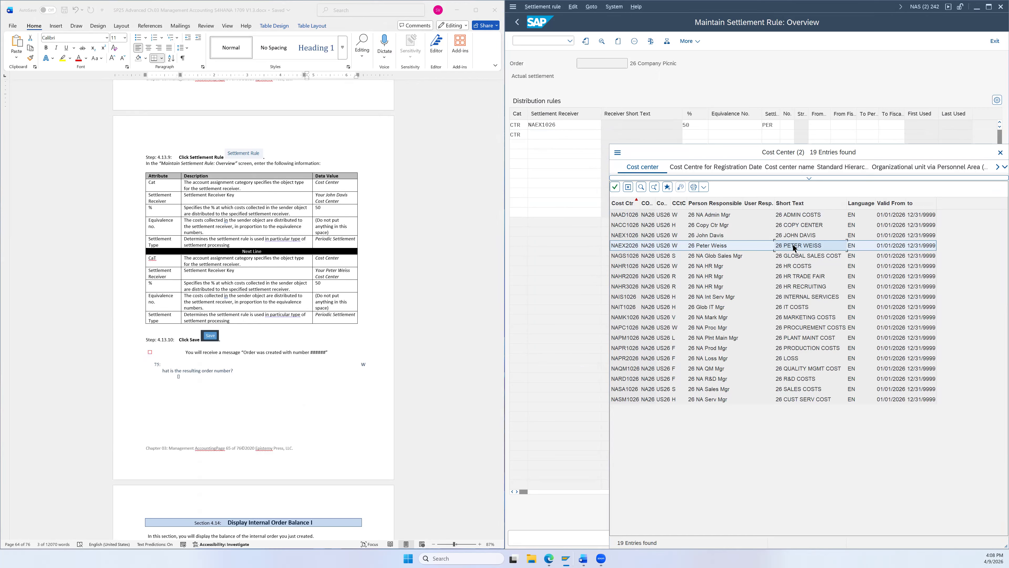
{"action": "double_click", "coordinate": [794, 246]}
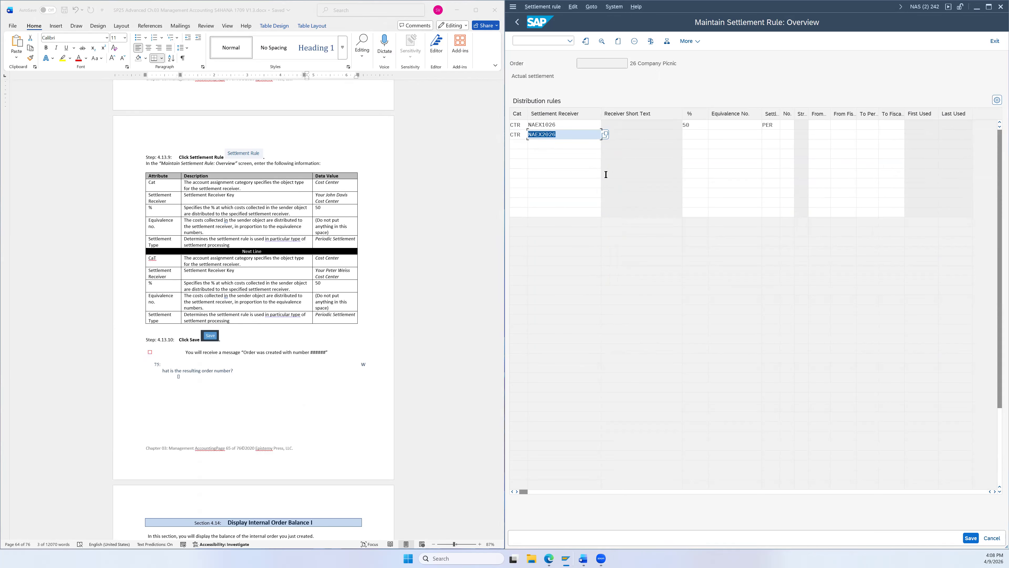
- Give the second distribution rule 50 percent and settlement type PER, Periodic Settlement, and save the internal order
{"action": "left_click", "coordinate": [688, 134]}
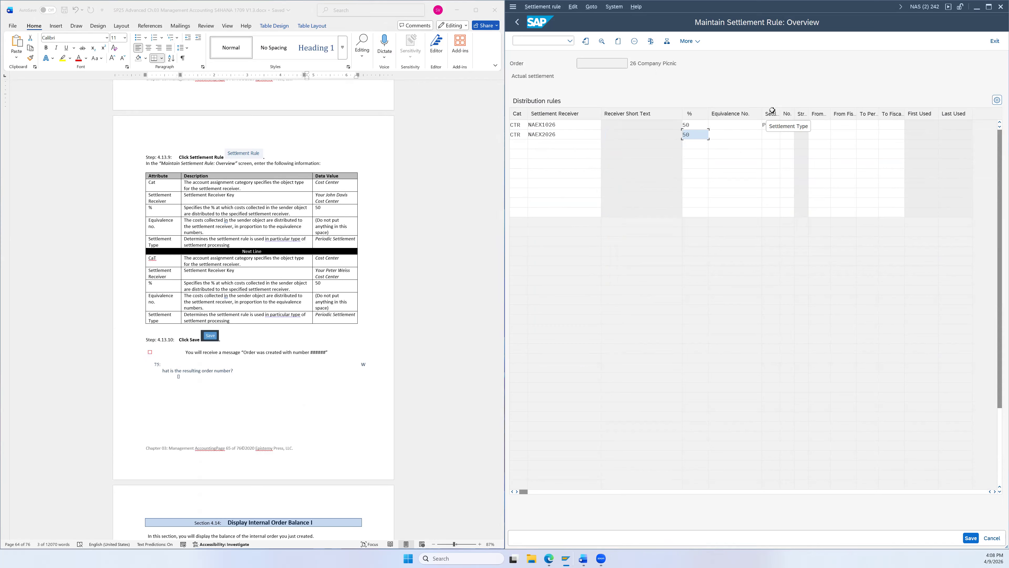
{"action": "left_click", "coordinate": [772, 135]}
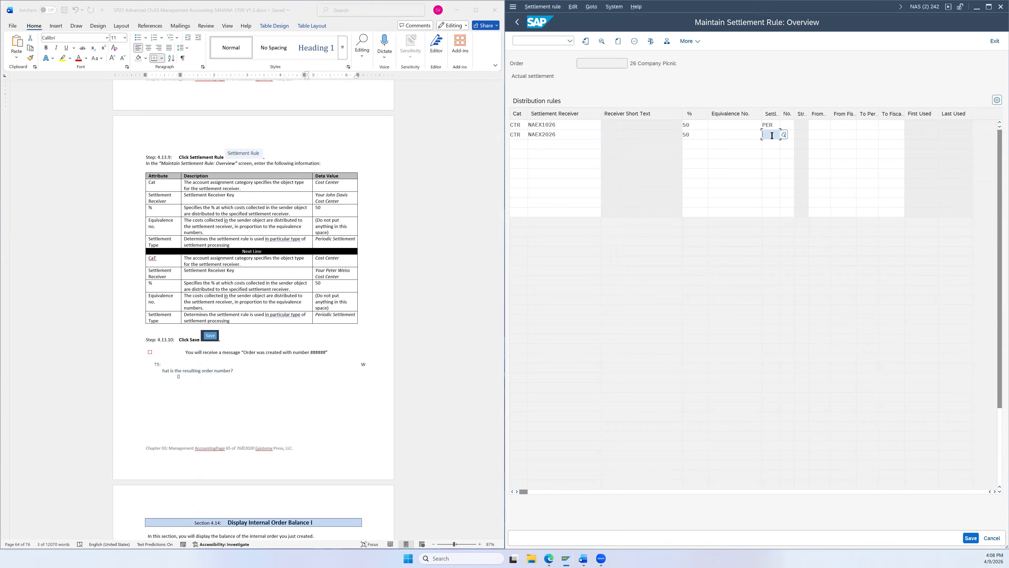
{"action": "left_click", "coordinate": [783, 134]}
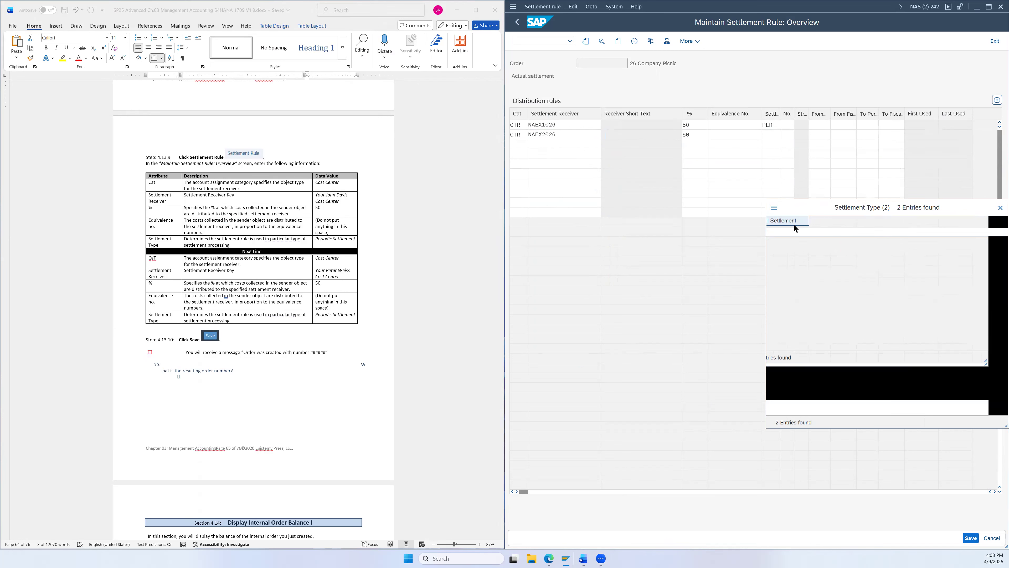
{"action": "left_click", "coordinate": [793, 281]}
{"action": "double_click", "coordinate": [792, 280]}
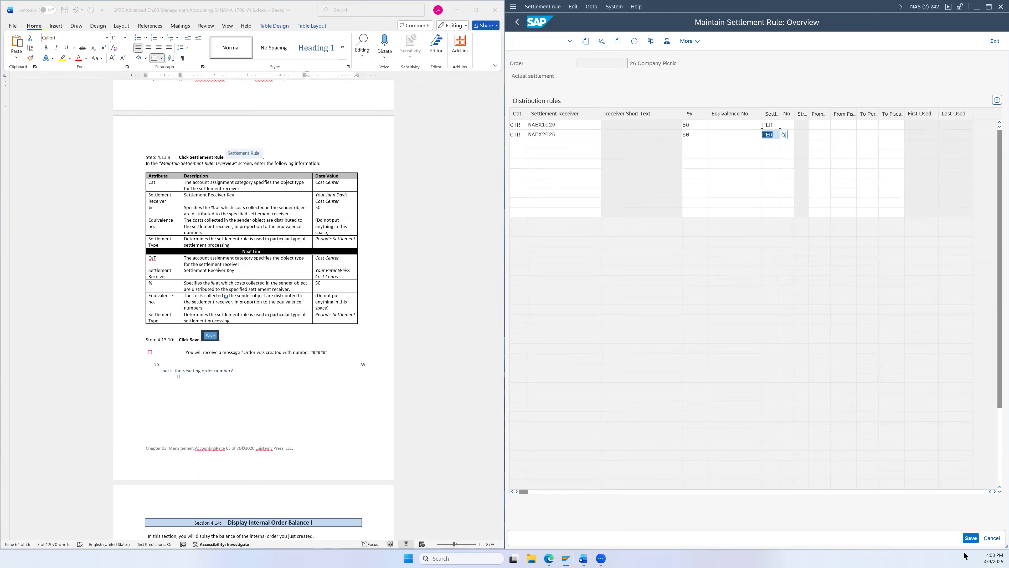
{"action": "left_click", "coordinate": [971, 537]}
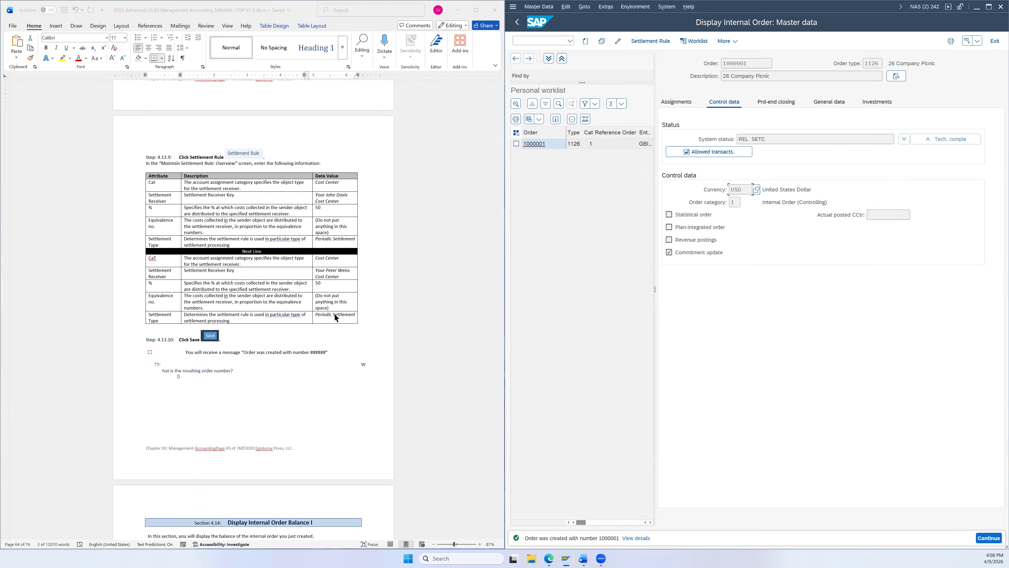
- Open a new SAP GUI window for the Display Internal Order Balance section and place it beside the exercise document
{"action": "scroll", "coordinate": [336, 319], "scroll_direction": "down", "scroll_amount": 2}
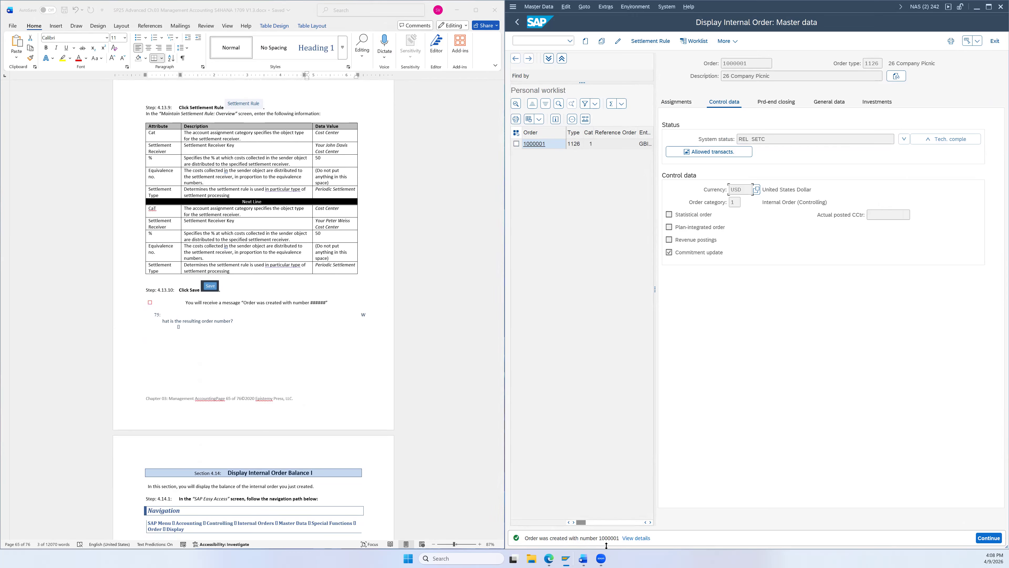
{"action": "scroll", "coordinate": [274, 305], "scroll_direction": "down", "scroll_amount": 3}
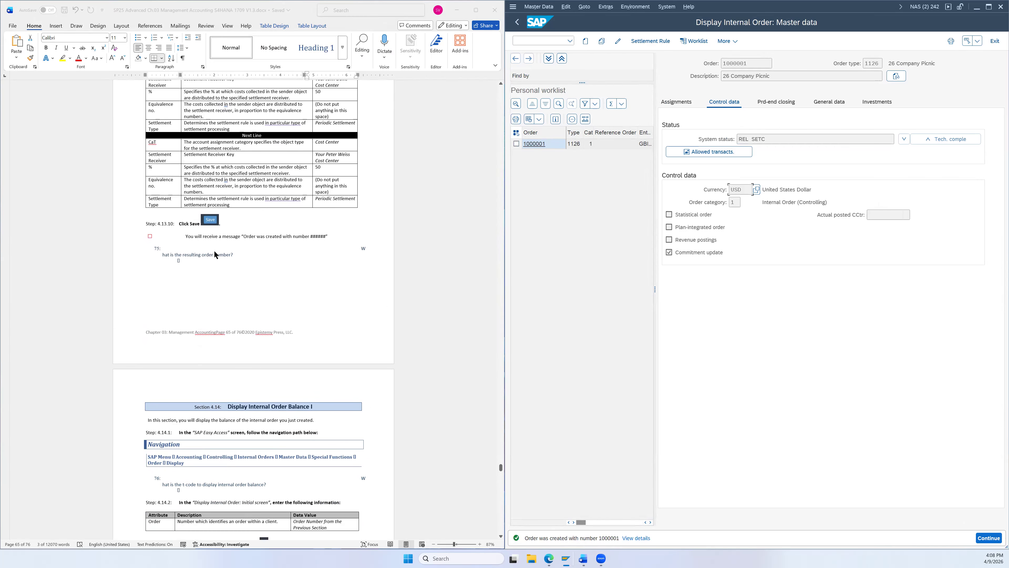
{"action": "scroll", "coordinate": [326, 383], "scroll_direction": "down", "scroll_amount": 7}
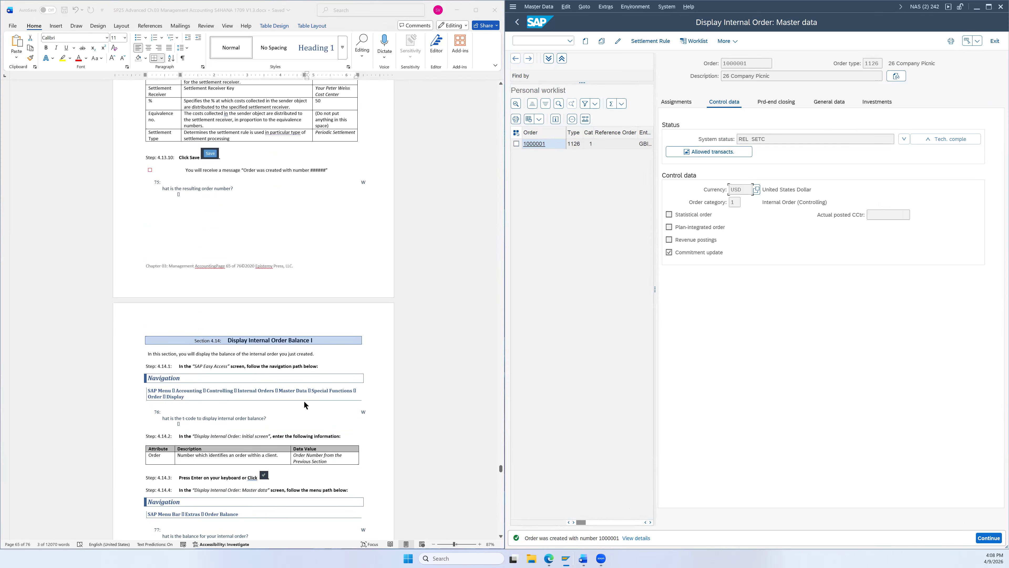
{"action": "scroll", "coordinate": [391, 423], "scroll_direction": "up", "scroll_amount": 3}
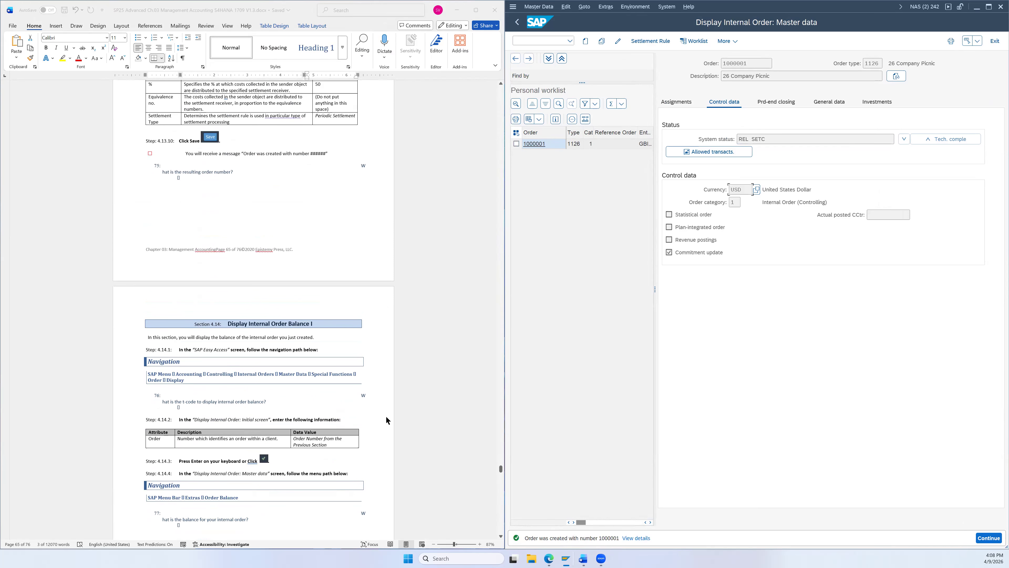
{"action": "scroll", "coordinate": [435, 432], "scroll_direction": "down", "scroll_amount": 2}
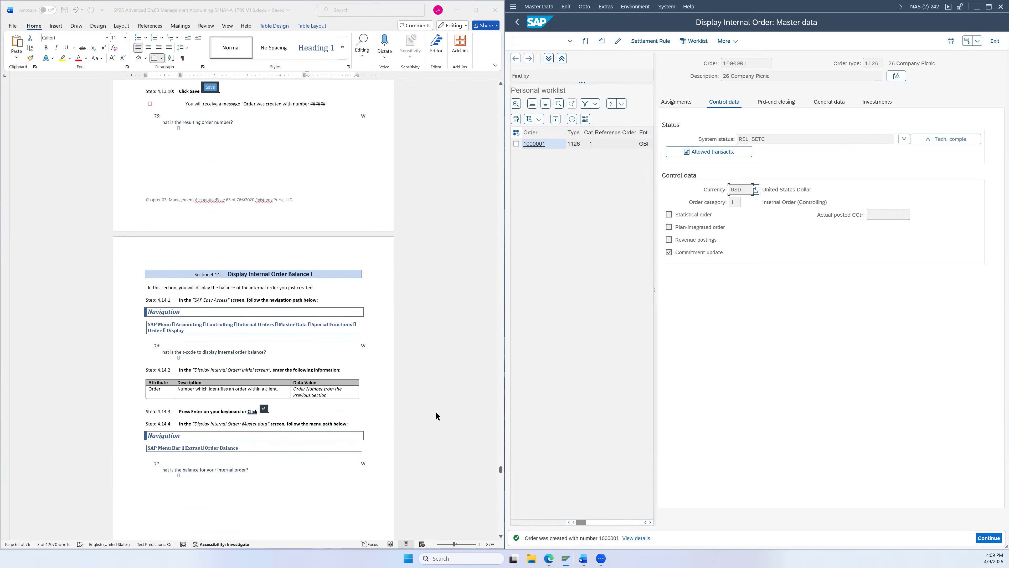
{"action": "scroll", "coordinate": [433, 409], "scroll_direction": "down", "scroll_amount": 3}
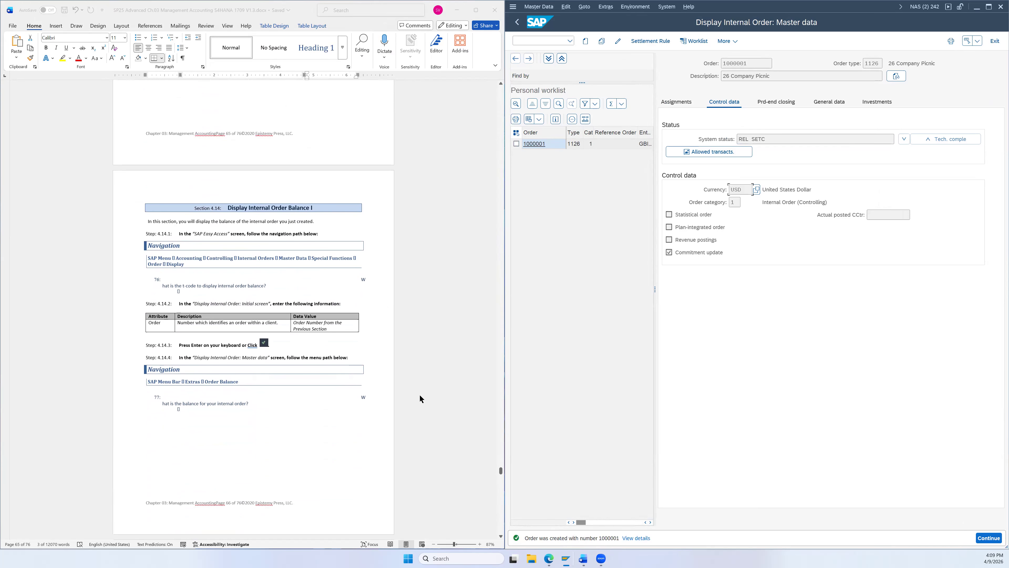
{"action": "left_click", "coordinate": [513, 7]}
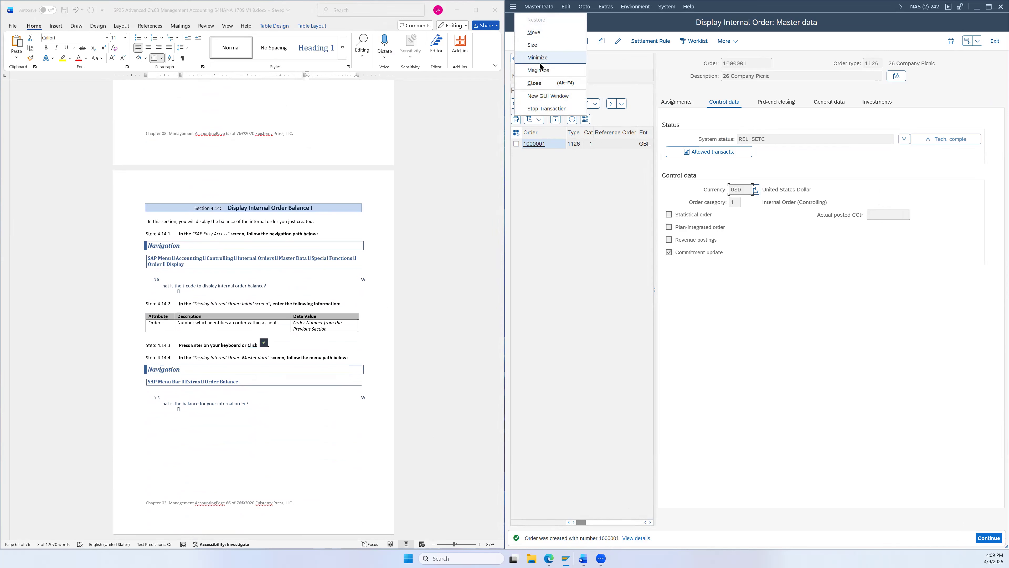
{"action": "left_click", "coordinate": [547, 96]}
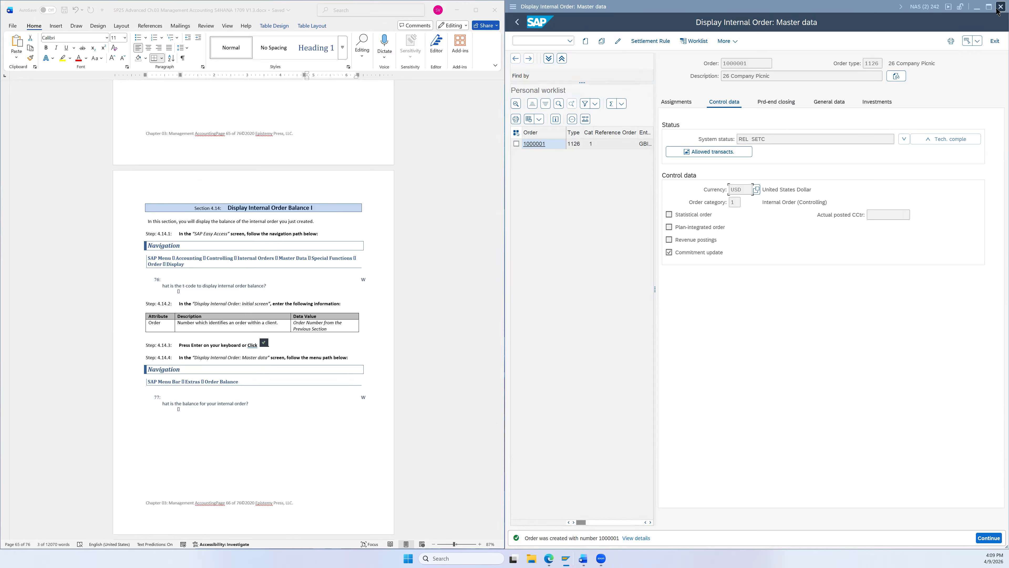
{"action": "key", "text": "super+Right"}
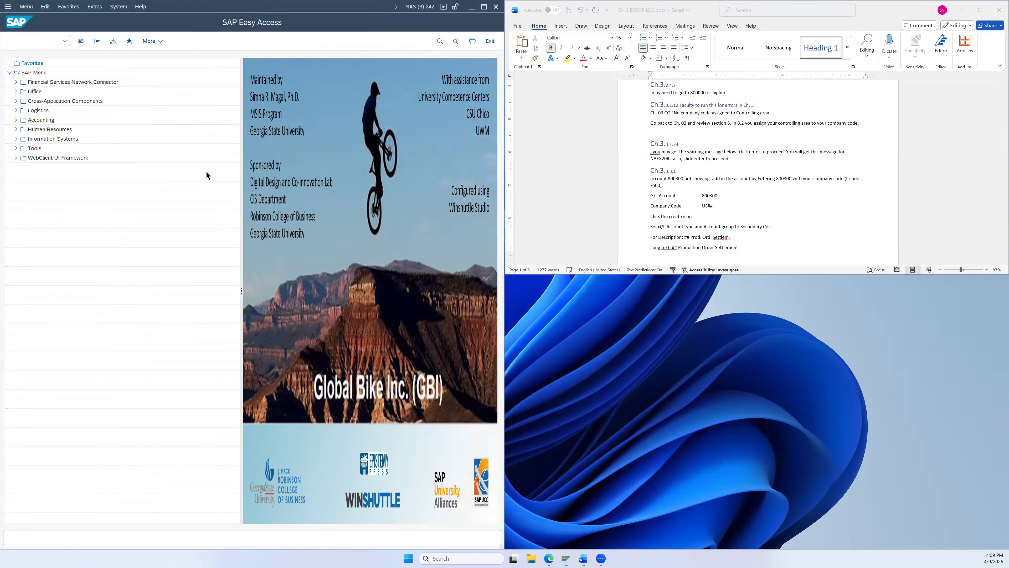
{"action": "key", "text": "super+Right"}
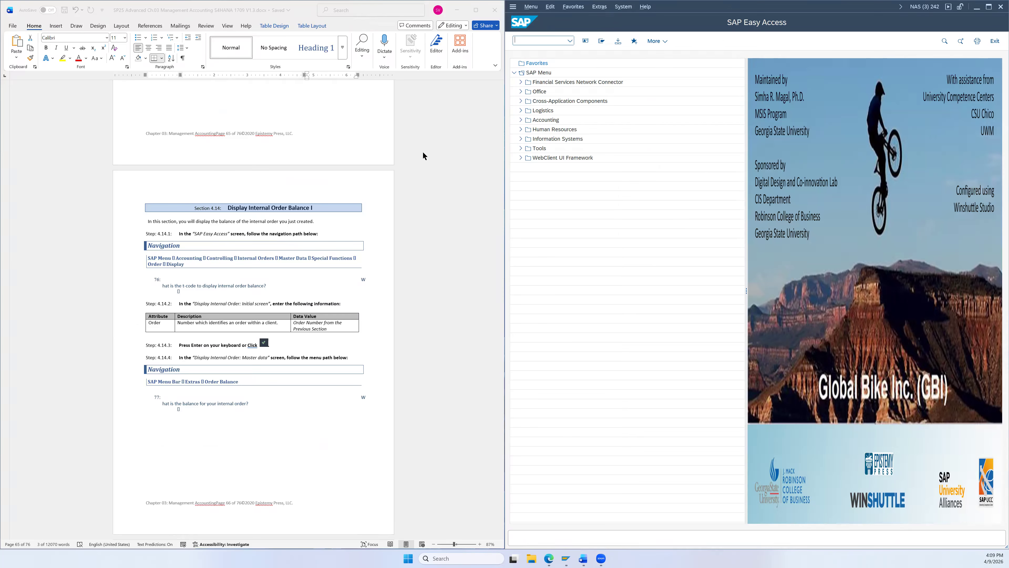
- Open the KO03 Display transaction for internal orders, found under Accounting, Controlling, Internal Orders, Master Data, Special Functions and Order
{"action": "left_click", "coordinate": [521, 118]}
{"action": "left_click", "coordinate": [527, 148]}
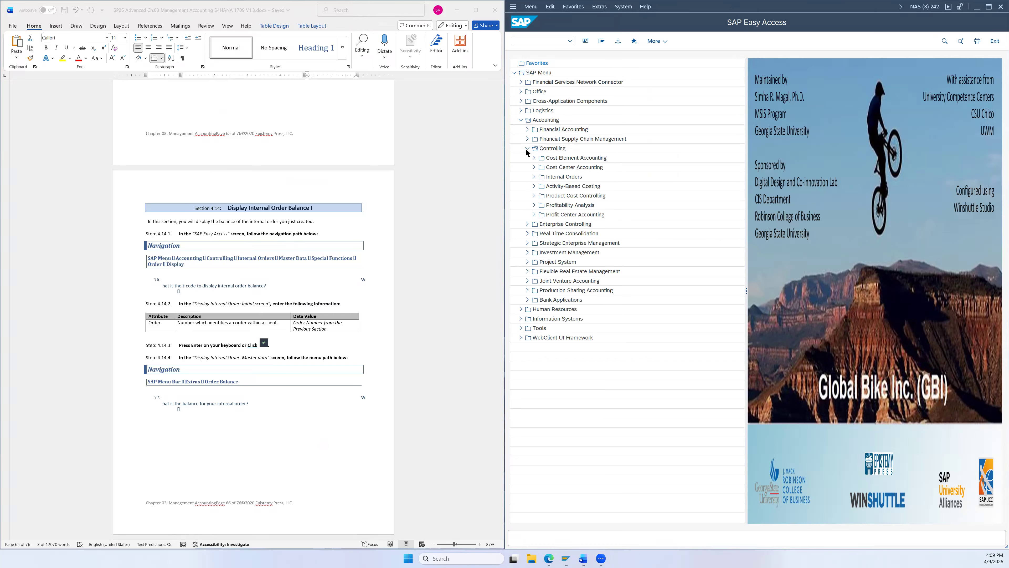
{"action": "left_click", "coordinate": [534, 177]}
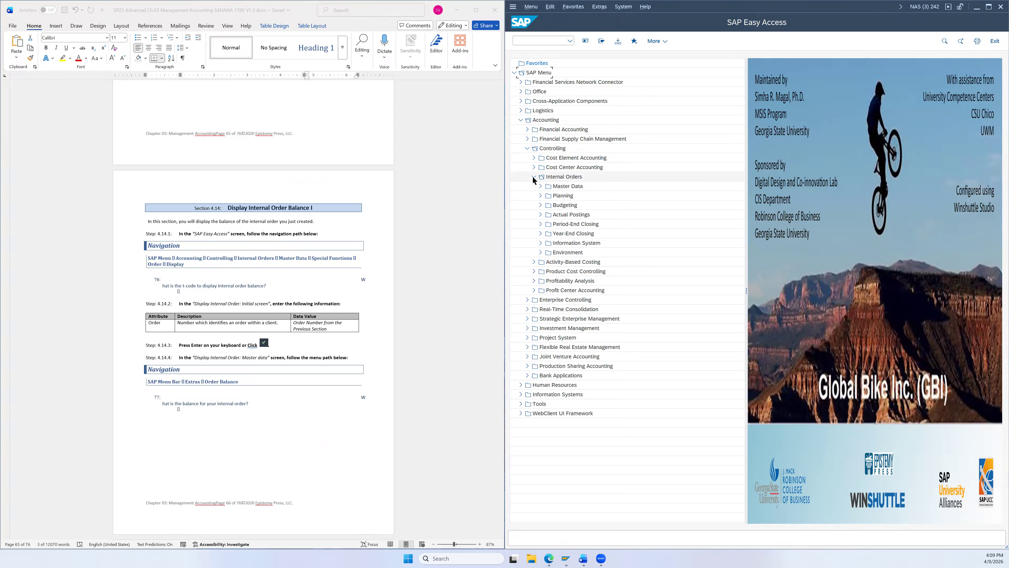
{"action": "left_click", "coordinate": [540, 186]}
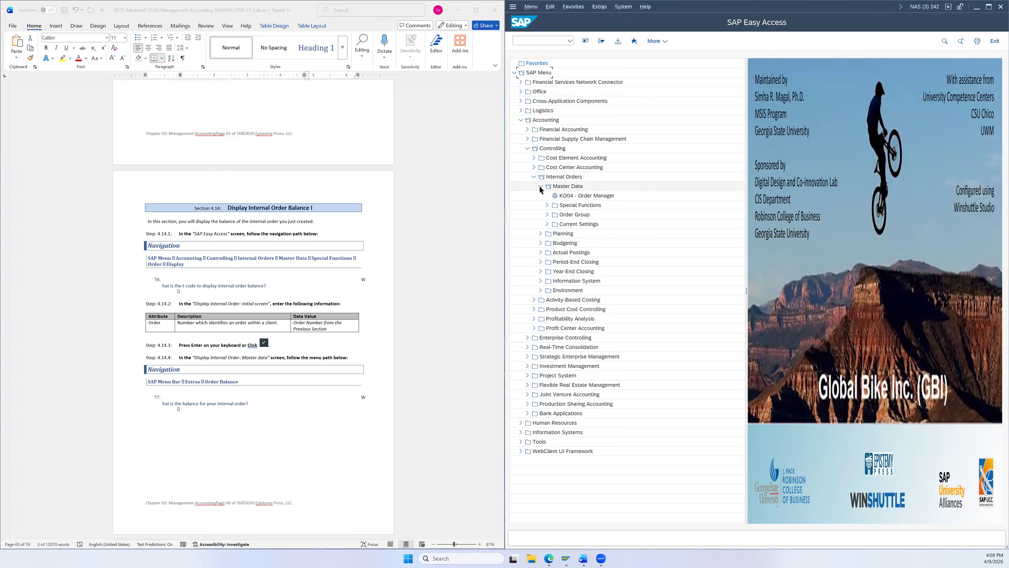
{"action": "left_click", "coordinate": [546, 204]}
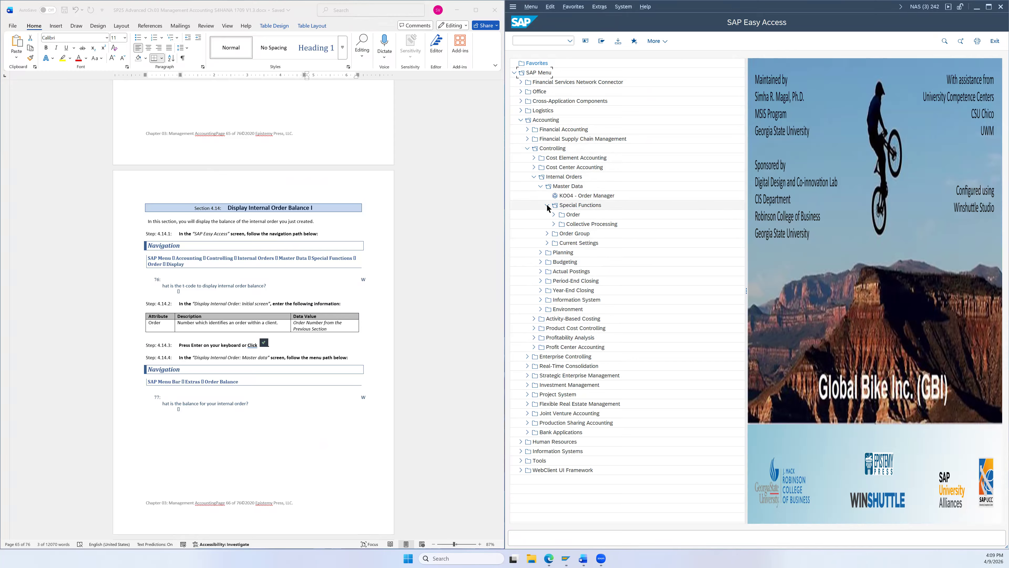
{"action": "left_click", "coordinate": [553, 215]}
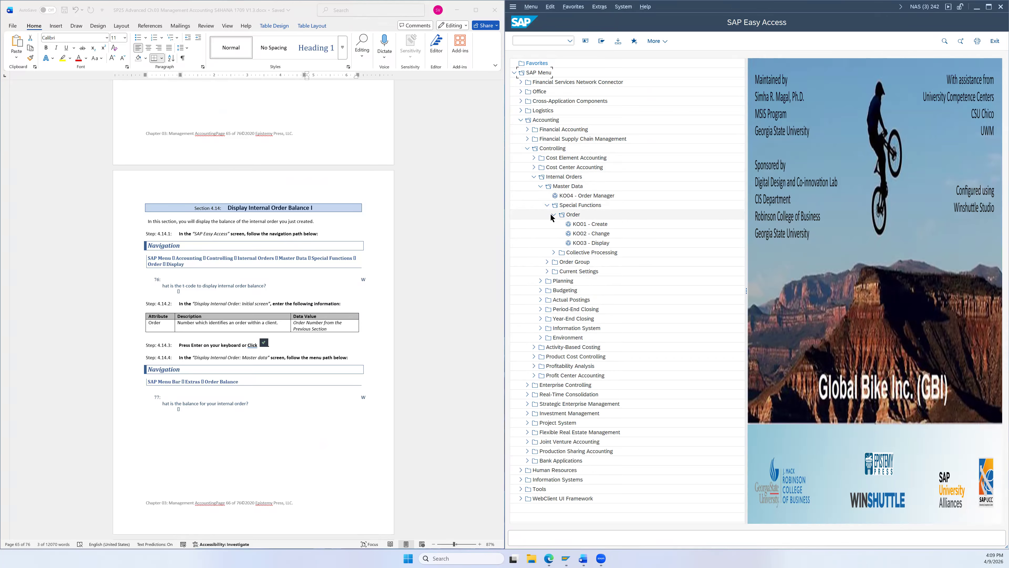
{"action": "left_click", "coordinate": [616, 246]}
{"action": "double_click", "coordinate": [605, 242]}
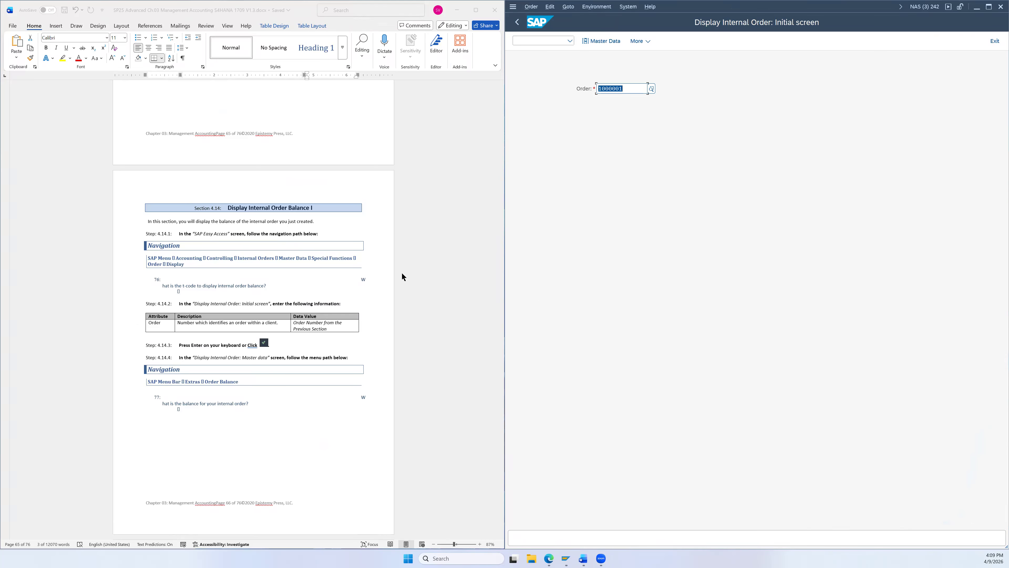
- Look up the 26 Company Picnic order within controlling area NA26, select it and display its master data
{"action": "scroll", "coordinate": [402, 275], "scroll_direction": "down", "scroll_amount": 2}
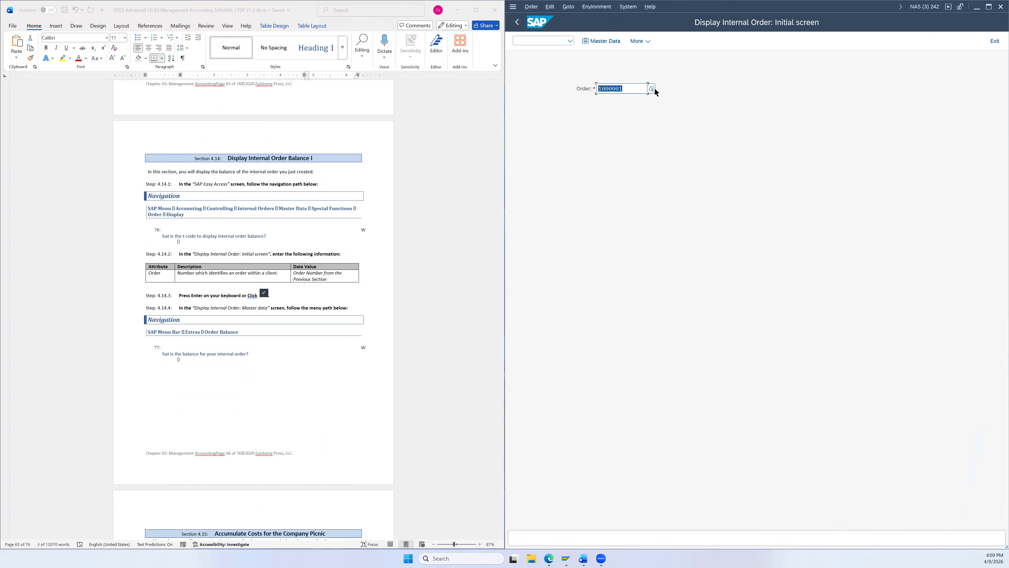
{"action": "key", "text": "Return"}
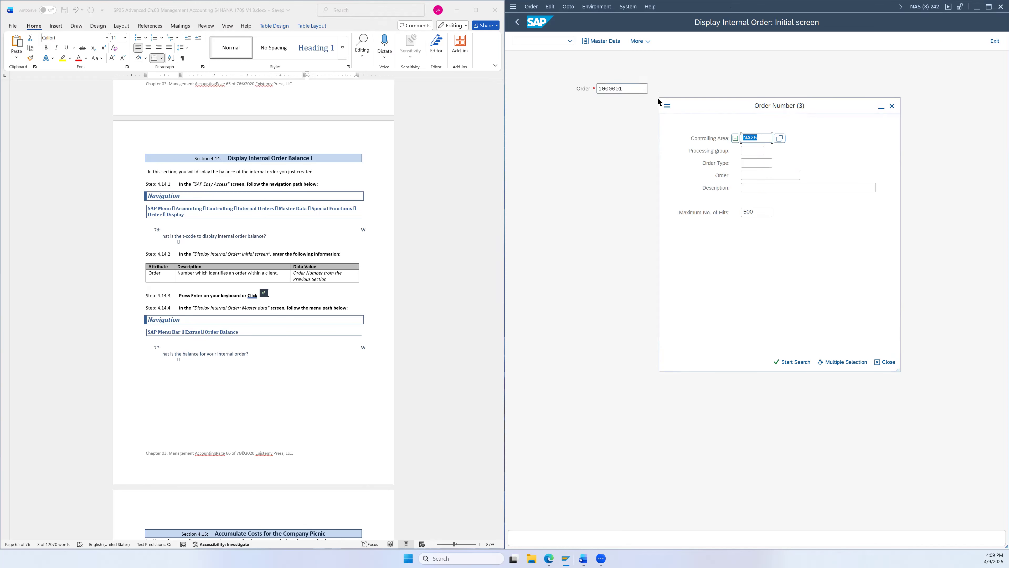
{"action": "left_click", "coordinate": [790, 363]}
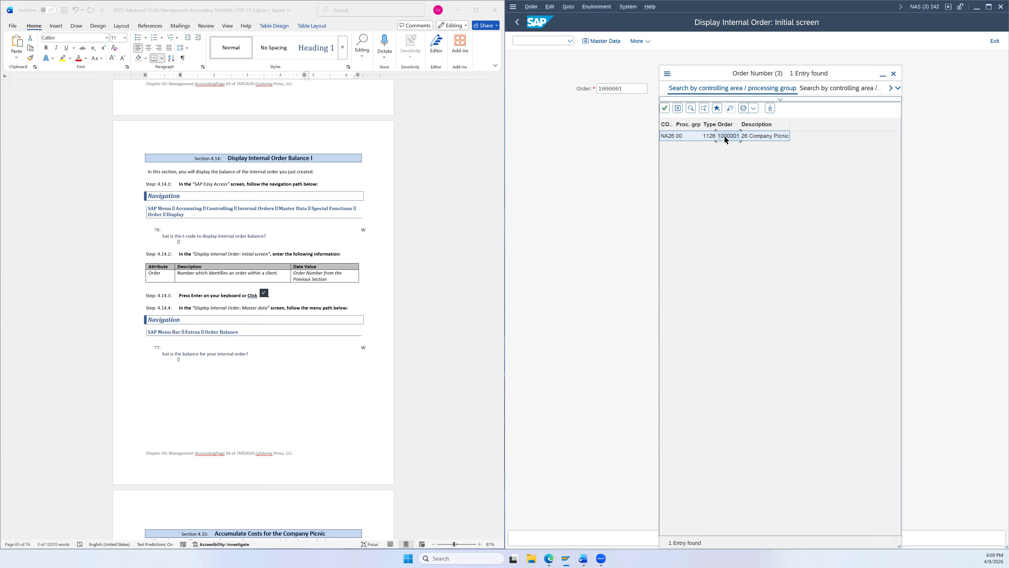
{"action": "double_click", "coordinate": [724, 135]}
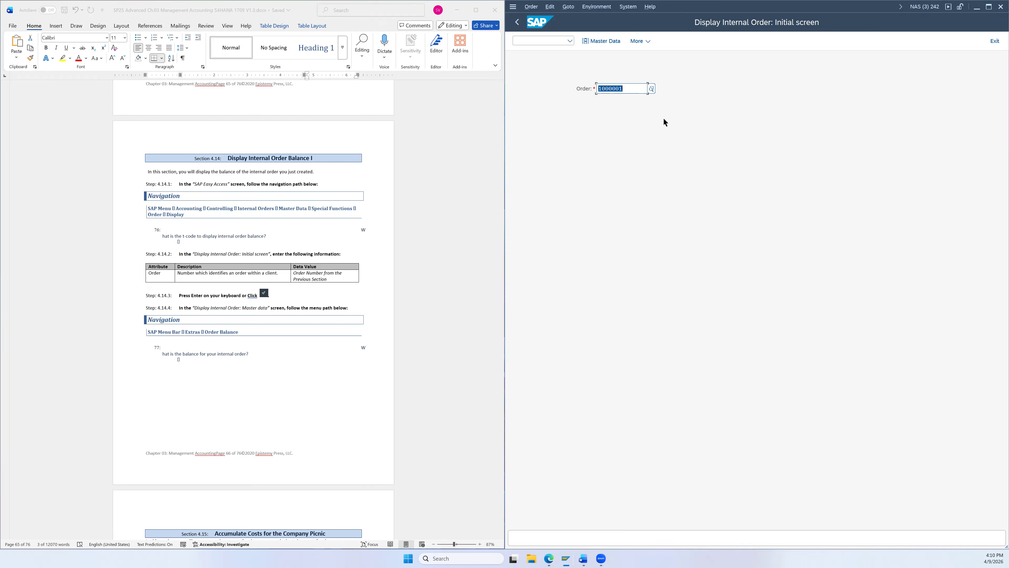
{"action": "left_click", "coordinate": [634, 90]}
{"action": "key", "text": "Return"}
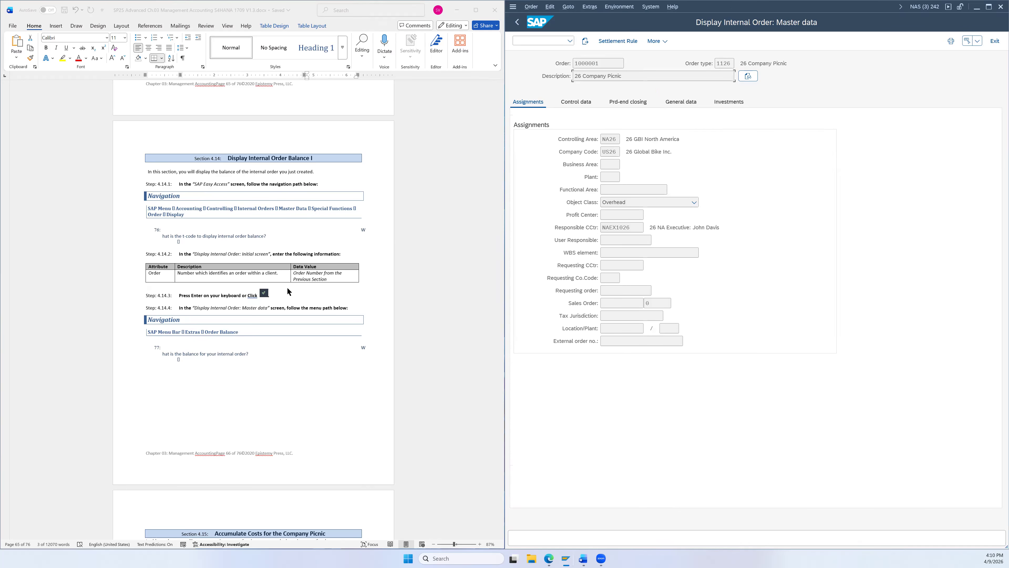
- Display the order balance of the Company Picnic internal order, and close it after reading the amounts
{"action": "scroll", "coordinate": [333, 257], "scroll_direction": "down", "scroll_amount": 2}
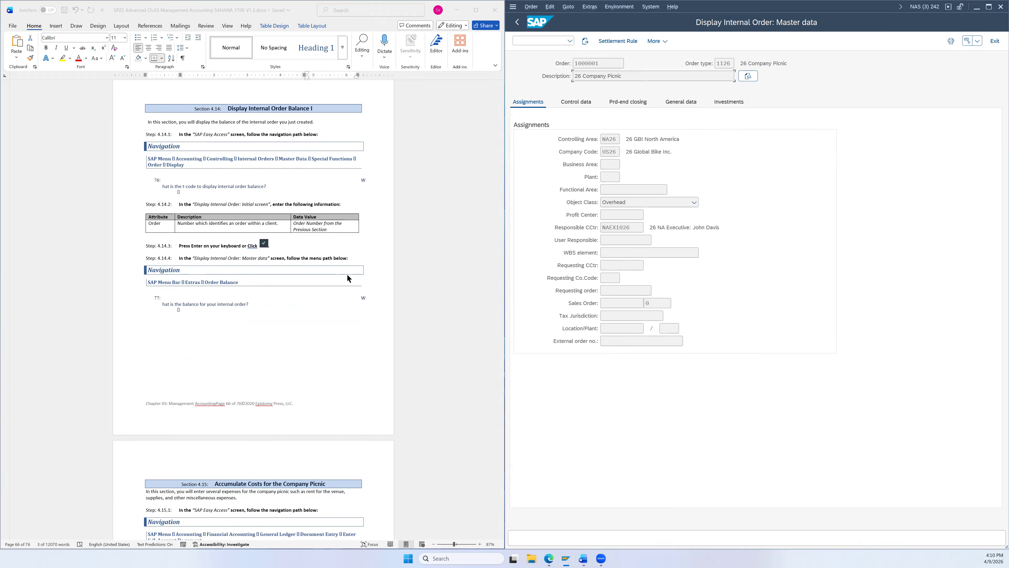
{"action": "left_click", "coordinate": [590, 8]}
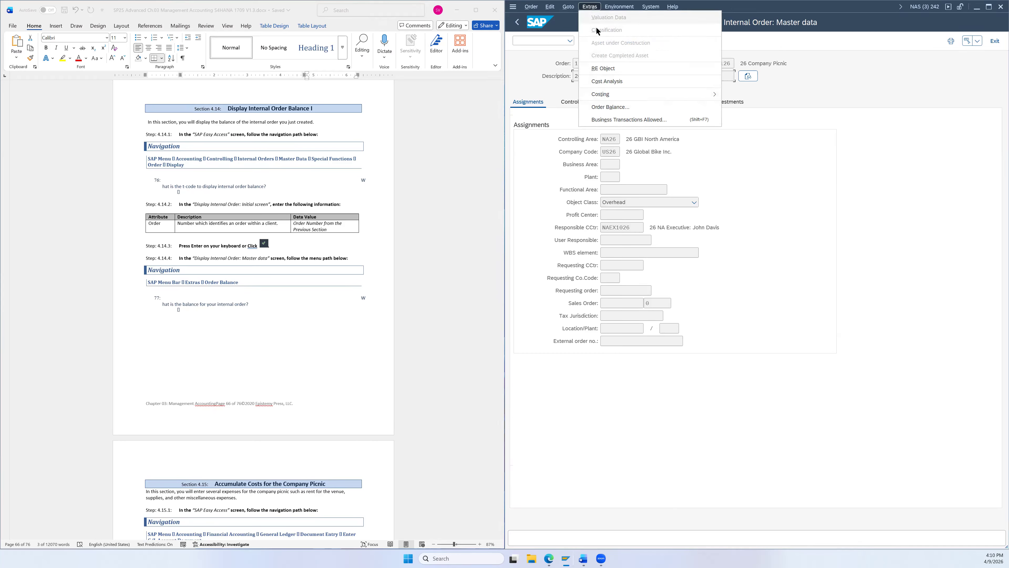
{"action": "left_click", "coordinate": [615, 107]}
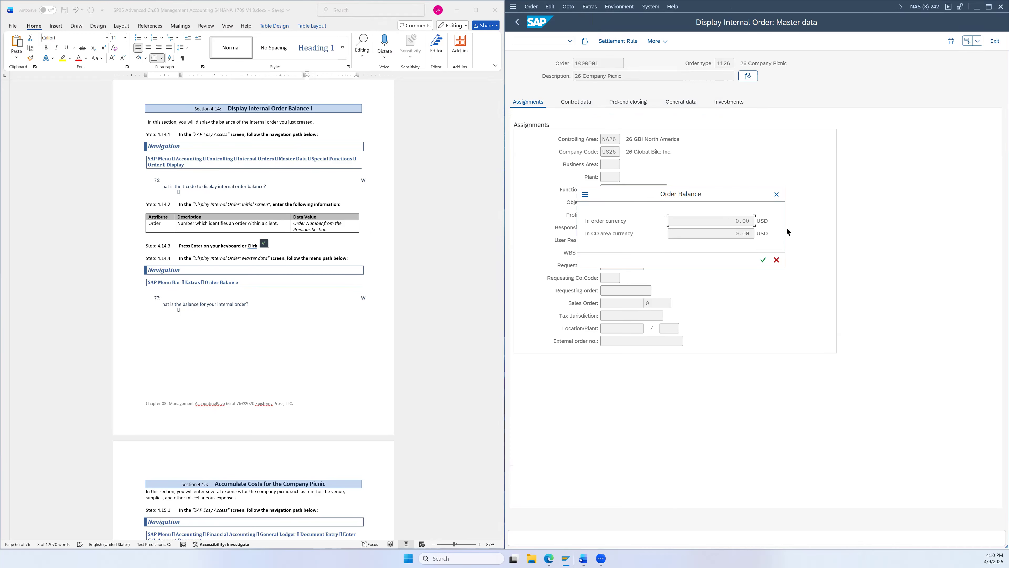
{"action": "scroll", "coordinate": [264, 237], "scroll_direction": "down", "scroll_amount": 4}
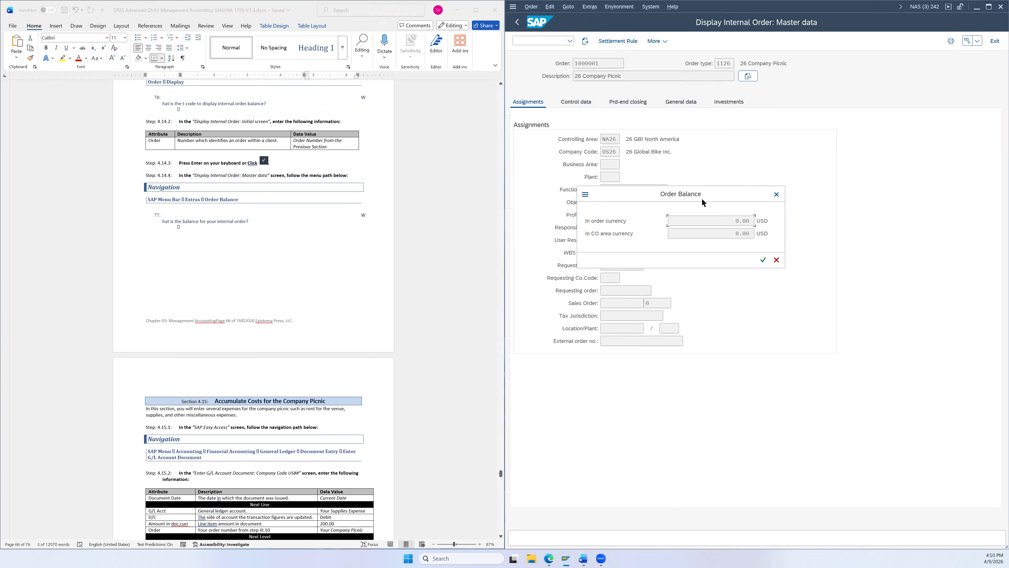
{"action": "left_click", "coordinate": [777, 195]}
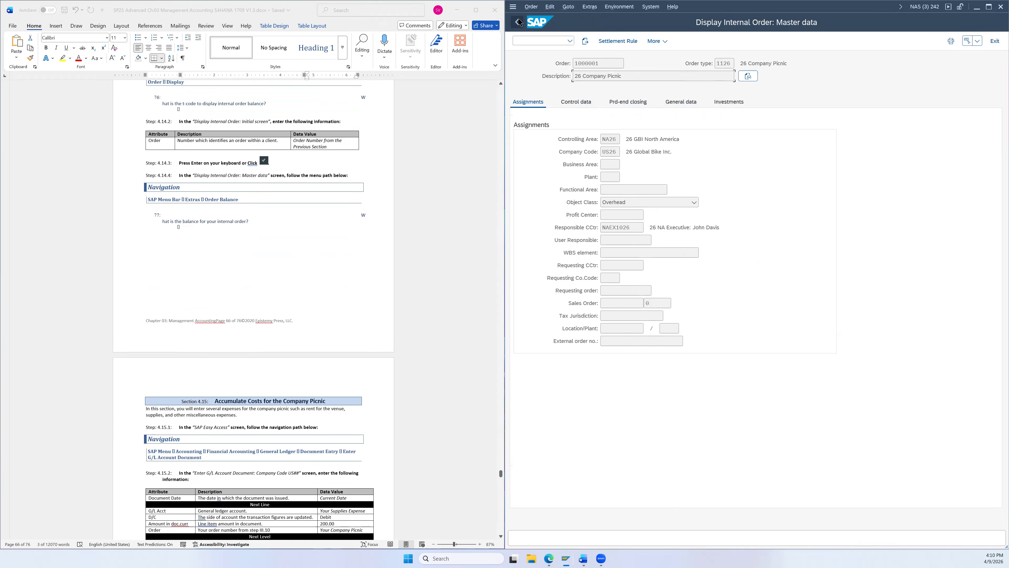
- Leave the internal order display, return to the SAP Easy Access screen and reset the SAP menu tree to its collapsed state
{"action": "scroll", "coordinate": [372, 158], "scroll_direction": "down", "scroll_amount": 6}
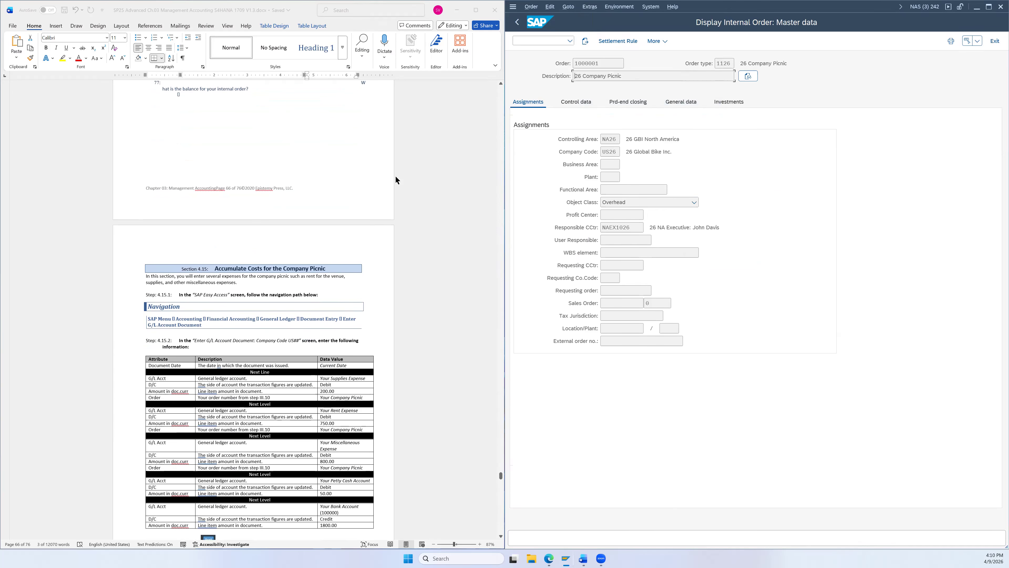
{"action": "left_click", "coordinate": [516, 23]}
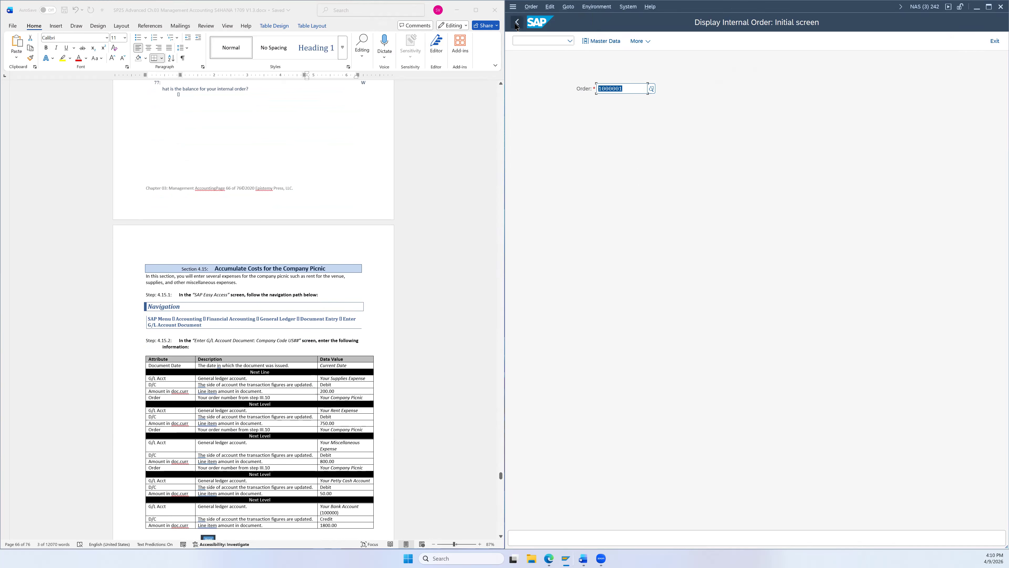
{"action": "left_click", "coordinate": [516, 25]}
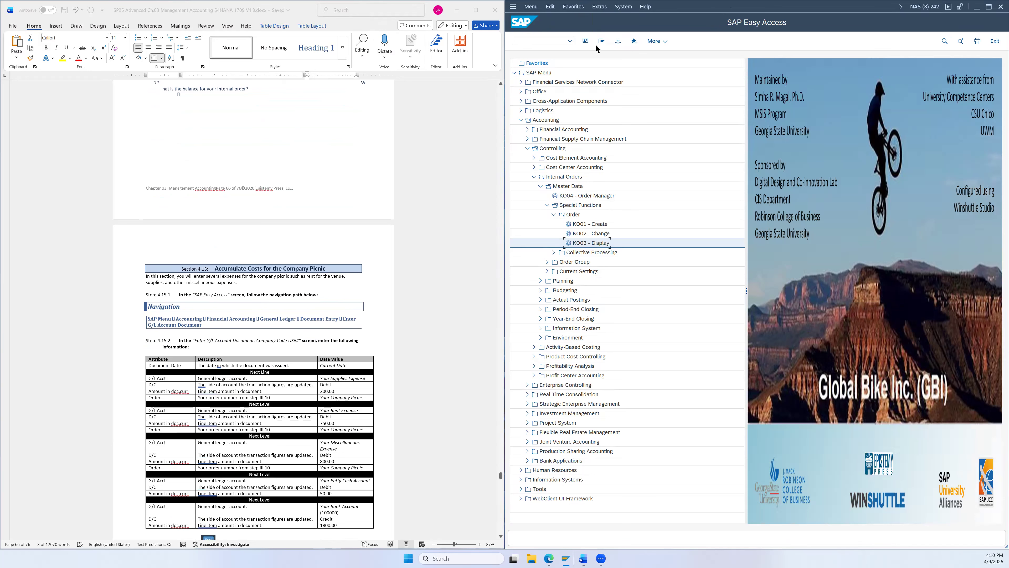
{"action": "left_click", "coordinate": [602, 42]}
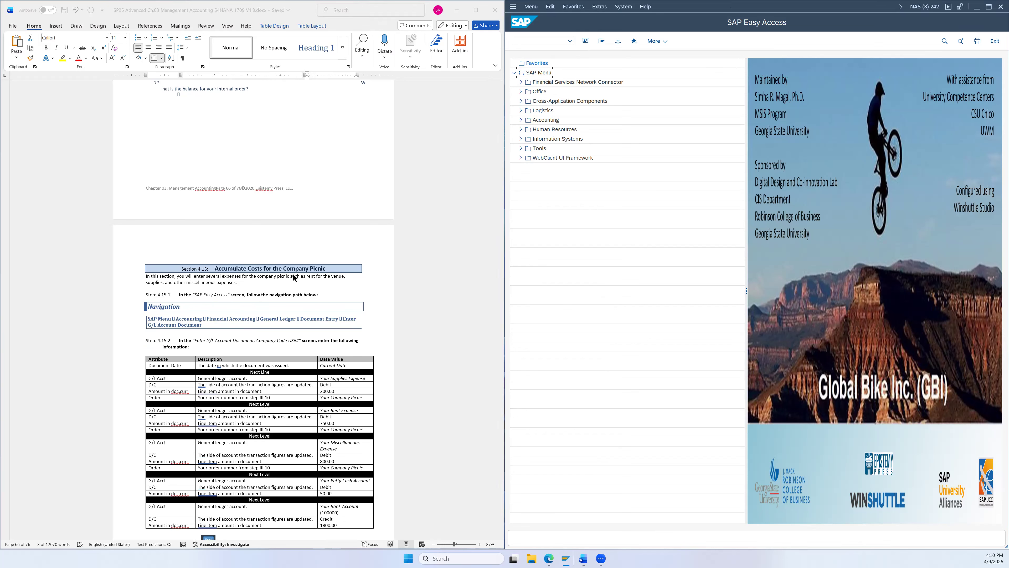
- Open FB50 - Enter G/L Account Document, found under Accounting, Financial Accounting, General Ledger and Document Entry
{"action": "scroll", "coordinate": [293, 277], "scroll_direction": "down", "scroll_amount": 1}
{"action": "scroll", "coordinate": [324, 284], "scroll_direction": "down", "scroll_amount": 1}
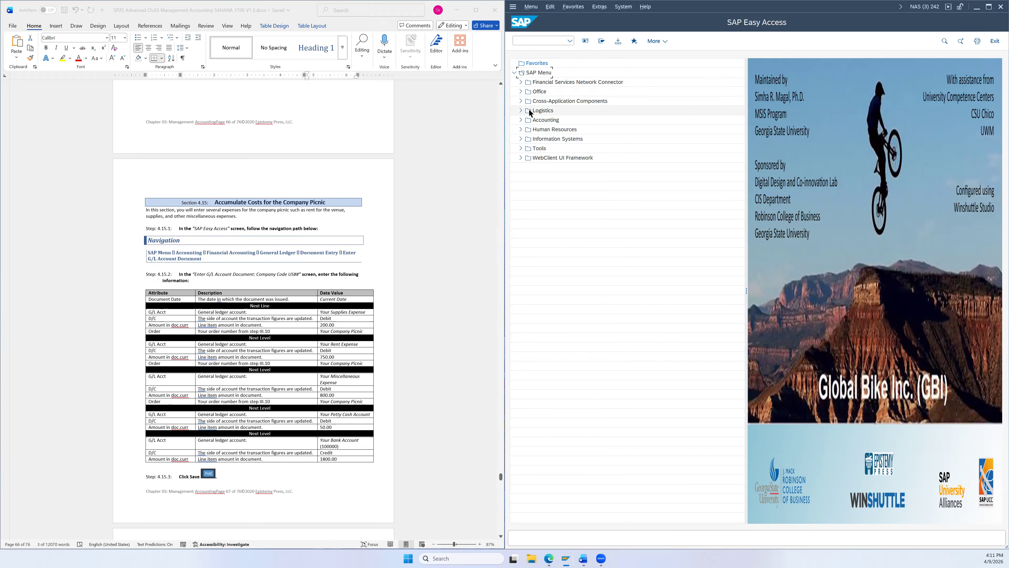
{"action": "left_click", "coordinate": [521, 119]}
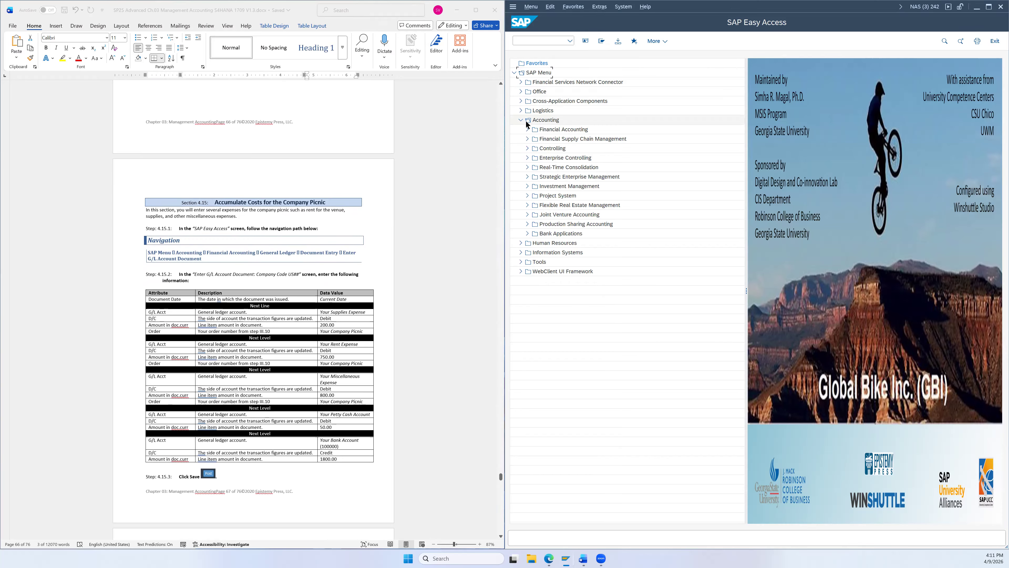
{"action": "left_click", "coordinate": [527, 129]}
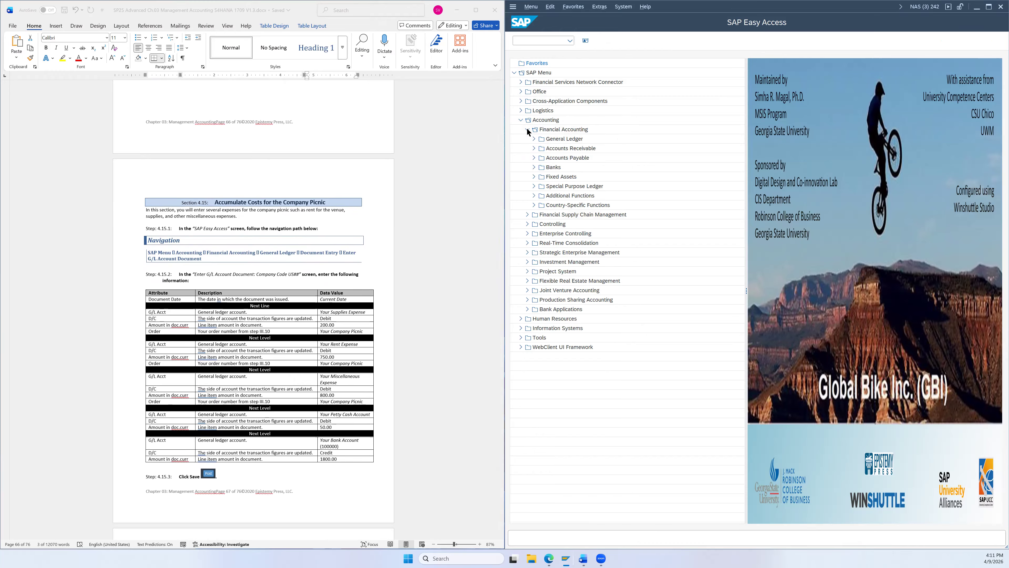
{"action": "left_click", "coordinate": [531, 138]}
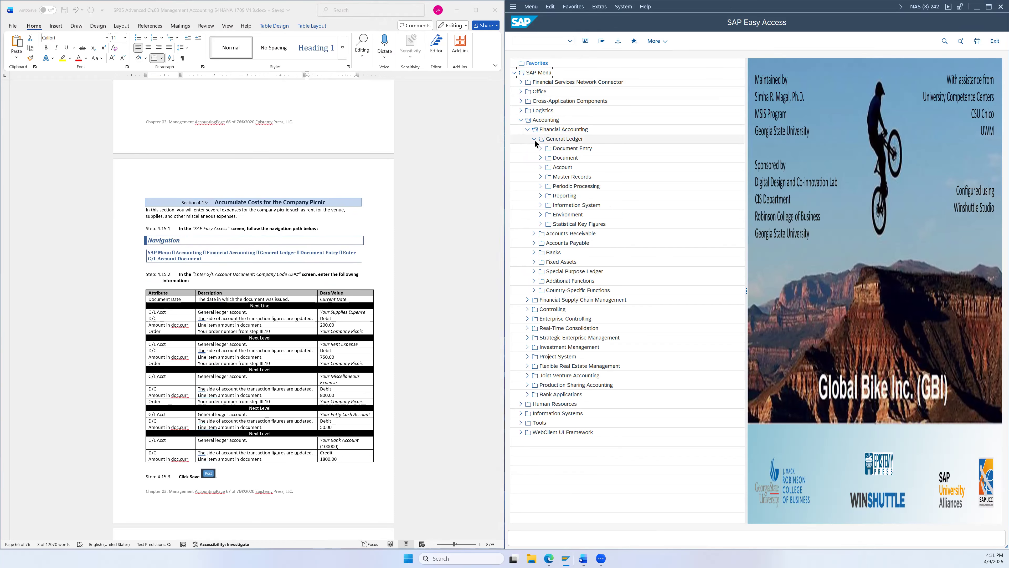
{"action": "left_click", "coordinate": [541, 148]}
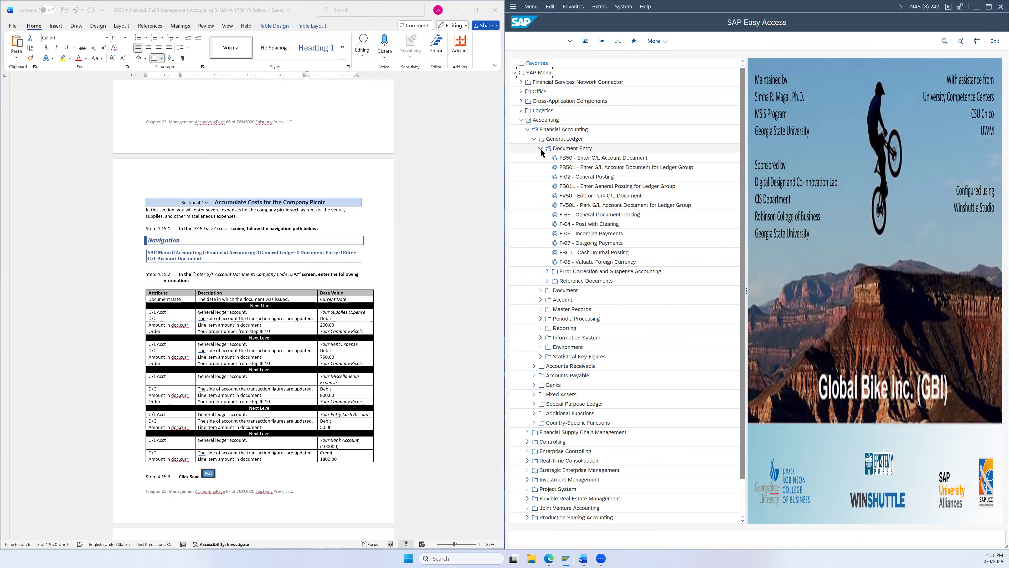
{"action": "left_click", "coordinate": [590, 159]}
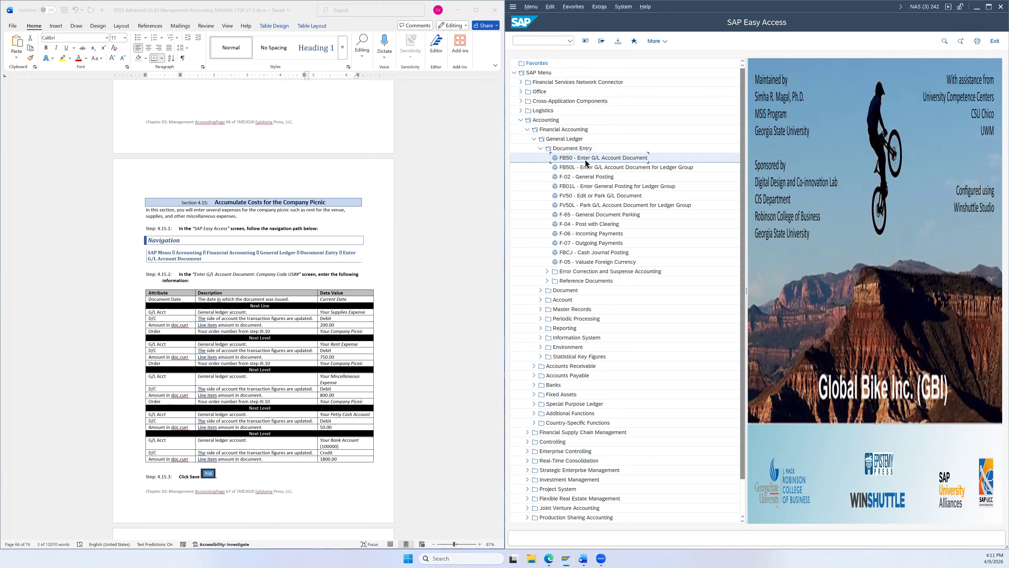
{"action": "double_click", "coordinate": [600, 160]}
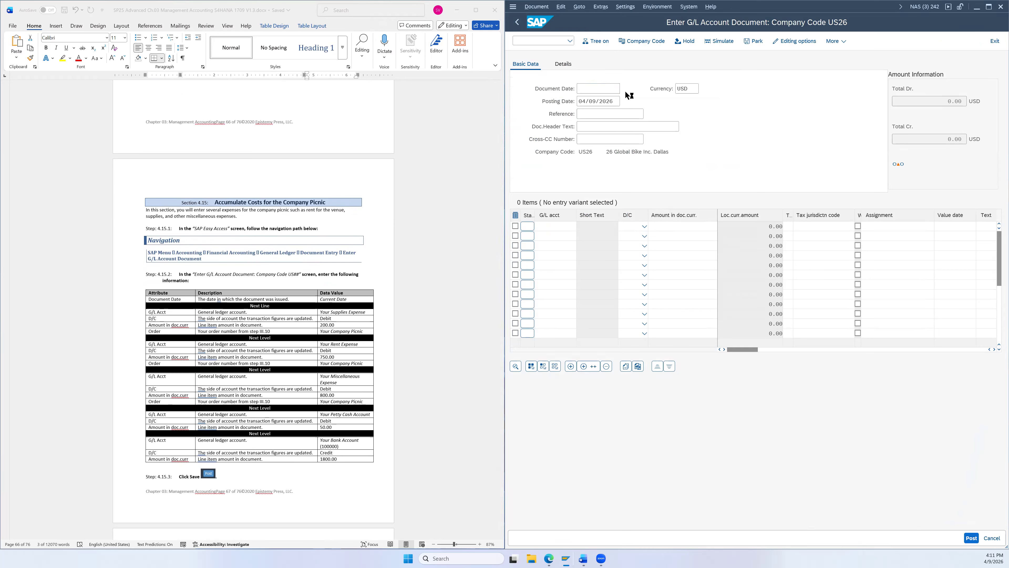
- Set the document date of the G/L account document to 04/09/2026
{"action": "double_click", "coordinate": [652, 218]}
{"action": "scroll", "coordinate": [457, 264], "scroll_direction": "down", "scroll_amount": 3}
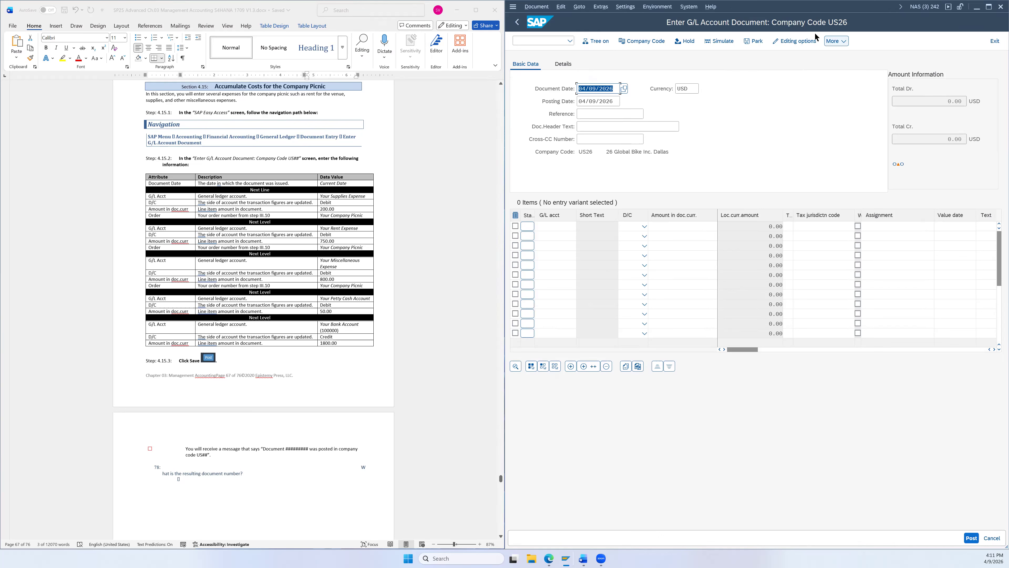
{"action": "scroll", "coordinate": [409, 229], "scroll_direction": "down", "scroll_amount": 1}
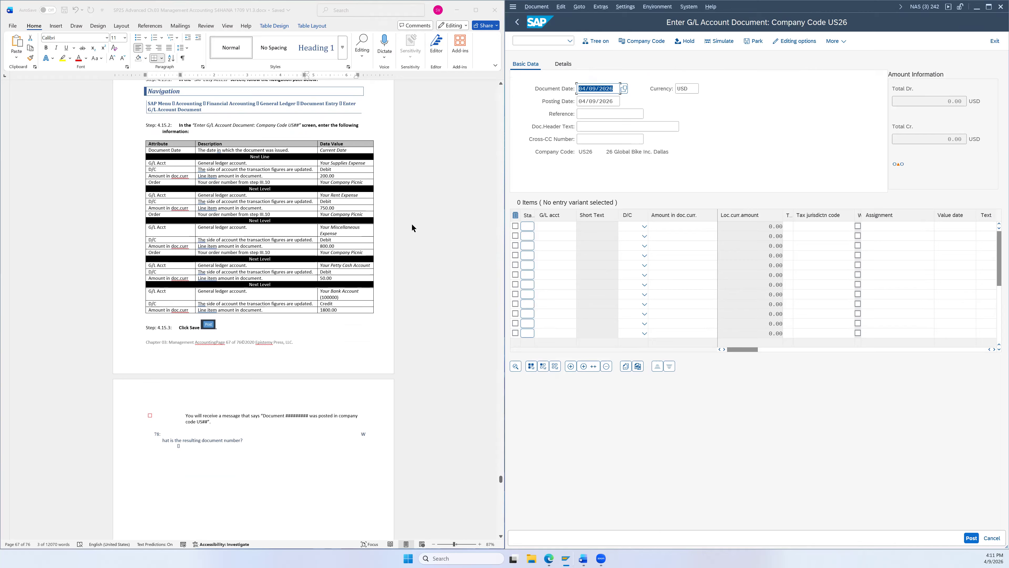
- Choose Supplies Expense from the G/L account search as the account of the first line item
{"action": "scroll", "coordinate": [412, 224], "scroll_direction": "down", "scroll_amount": 1}
{"action": "scroll", "coordinate": [412, 224], "scroll_direction": "down", "scroll_amount": 1}
{"action": "scroll", "coordinate": [412, 224], "scroll_direction": "down", "scroll_amount": 1}
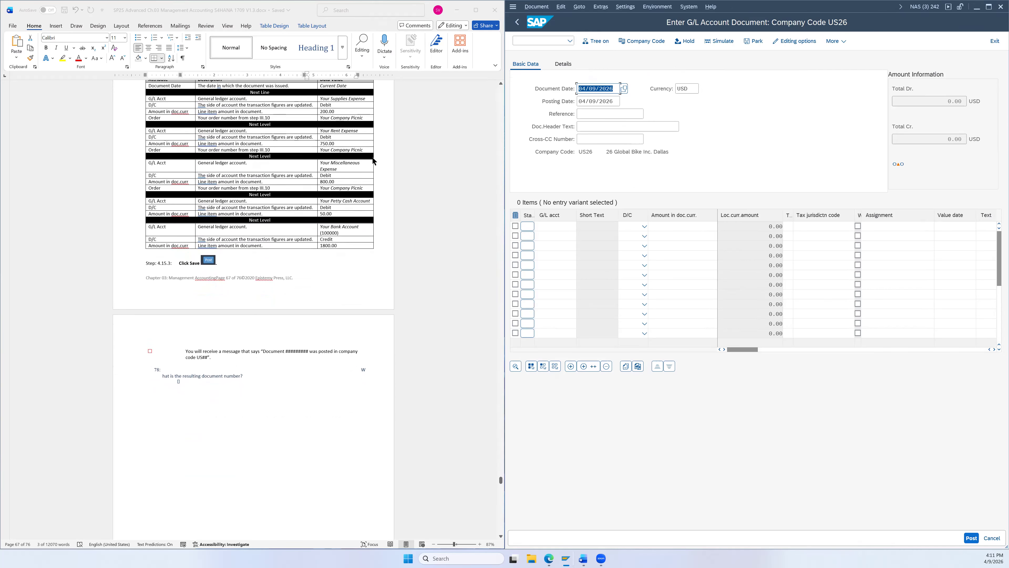
{"action": "left_click", "coordinate": [570, 225]}
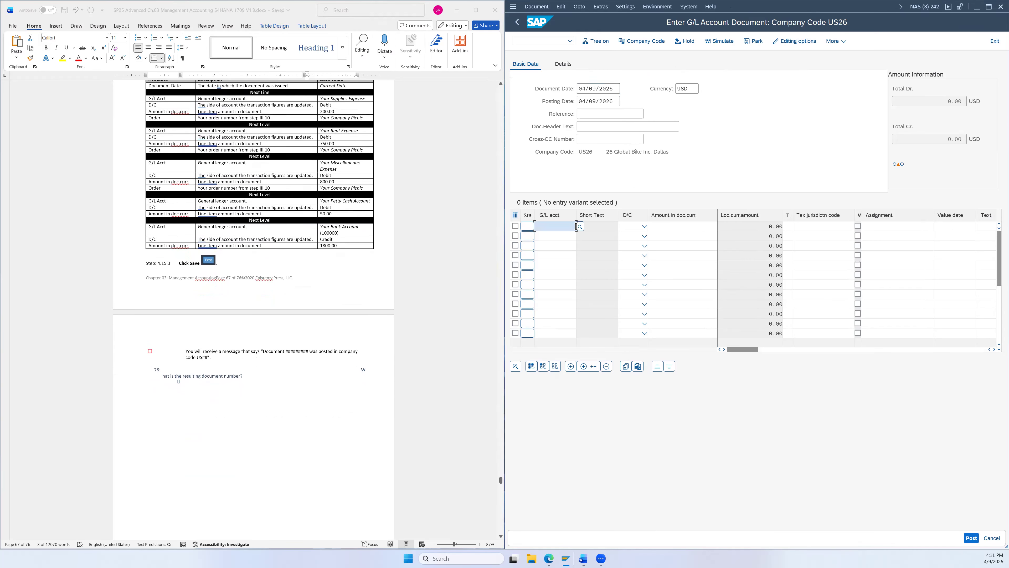
{"action": "left_click", "coordinate": [580, 226]}
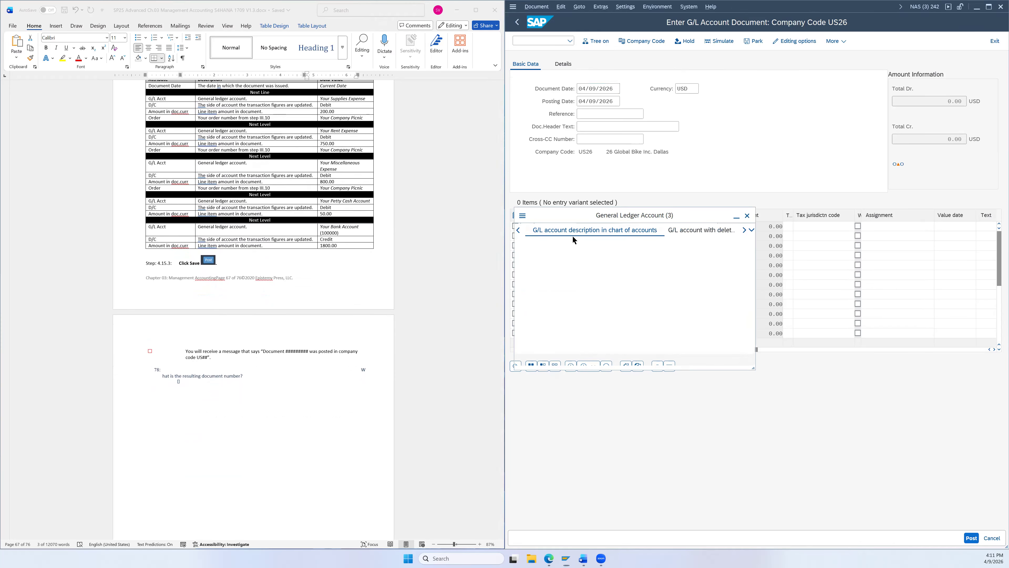
{"action": "left_click", "coordinate": [646, 374]}
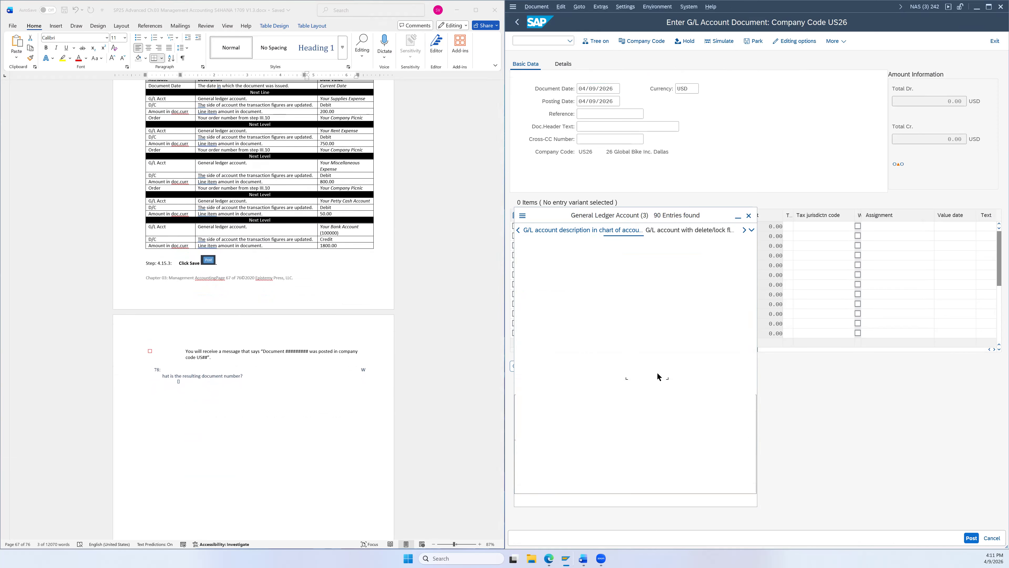
{"action": "scroll", "coordinate": [587, 356], "scroll_direction": "down", "scroll_amount": 4}
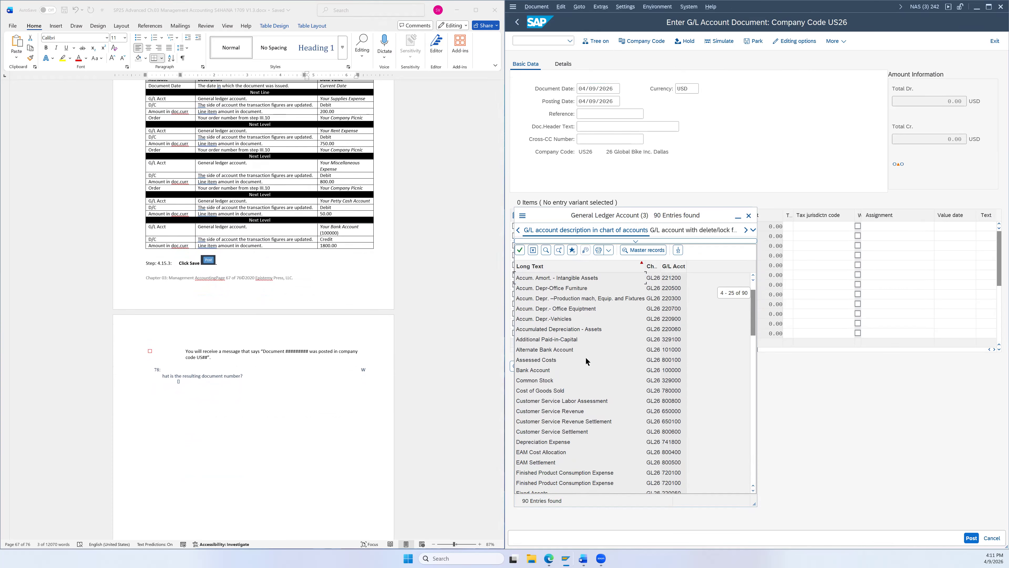
{"action": "scroll", "coordinate": [583, 357], "scroll_direction": "down", "scroll_amount": 10}
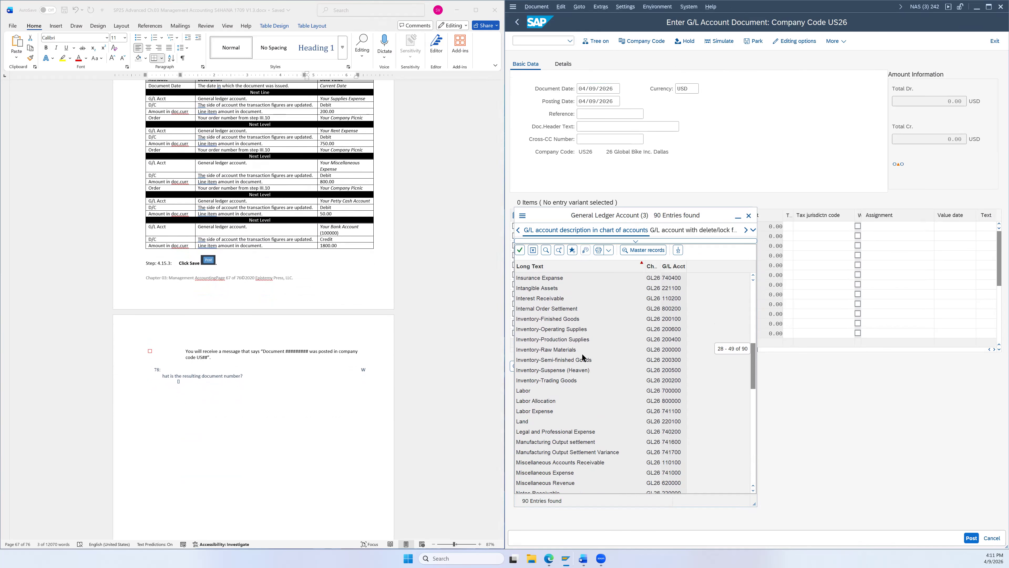
{"action": "scroll", "coordinate": [585, 365], "scroll_direction": "down", "scroll_amount": 7}
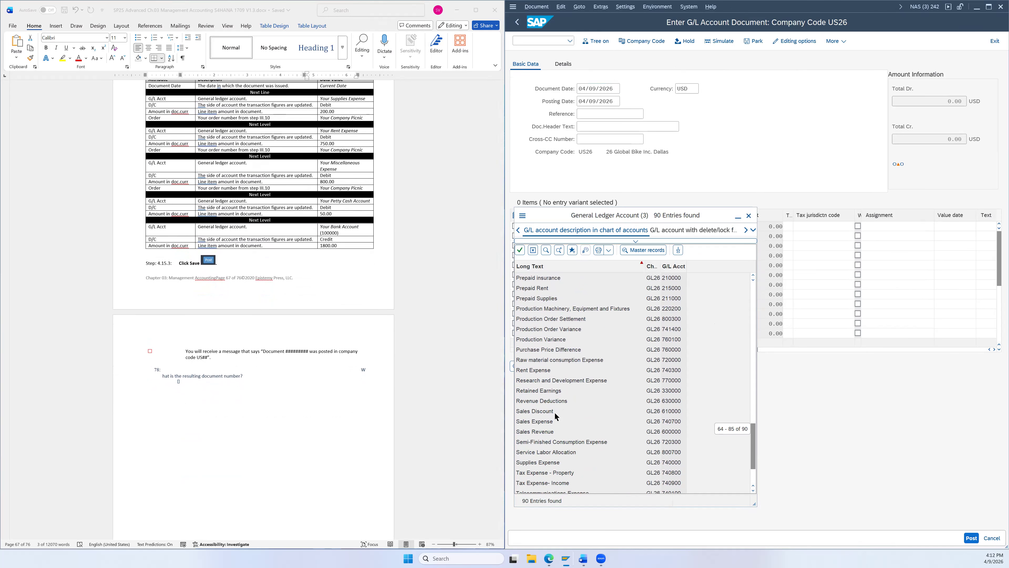
{"action": "left_click", "coordinate": [548, 464]}
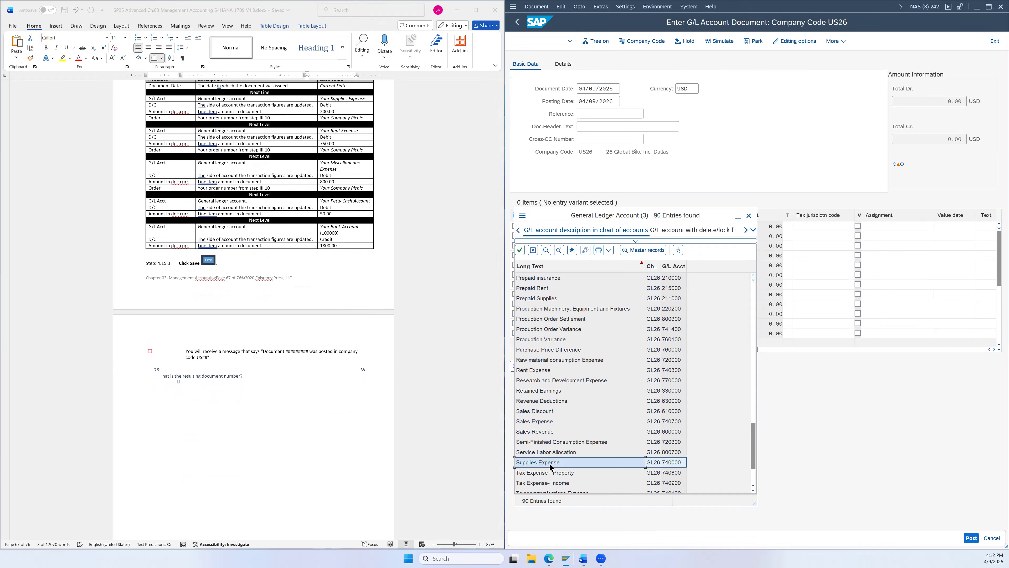
{"action": "double_click", "coordinate": [541, 462]}
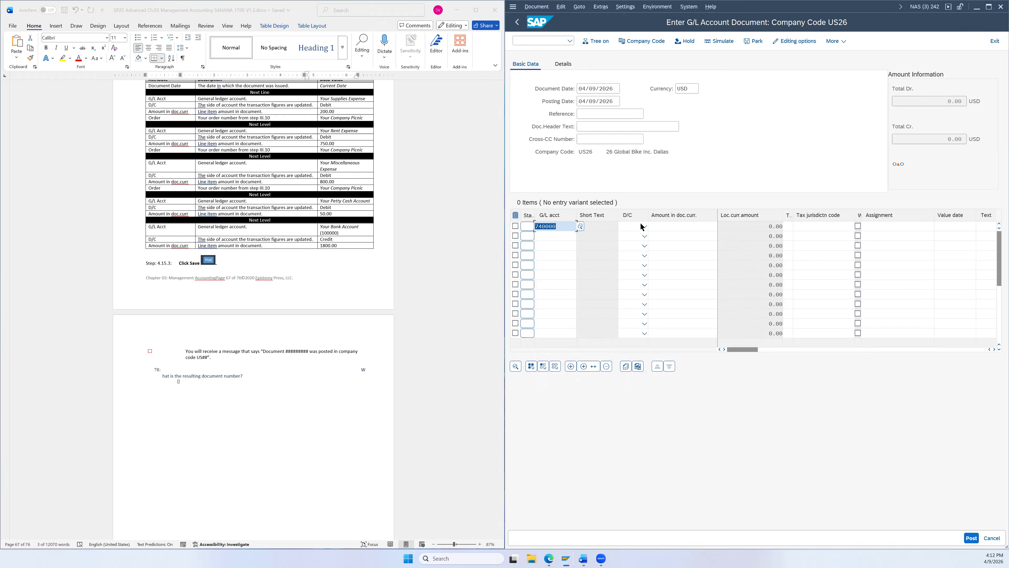
- Make the Supplies Expense line a debit with a document currency amount of 200
{"action": "left_click", "coordinate": [644, 231]}
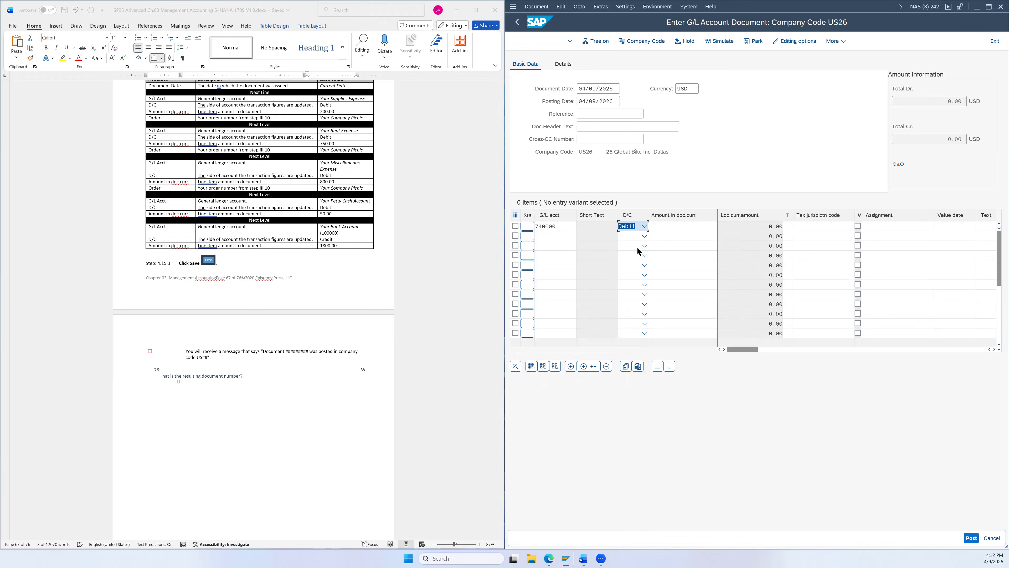
{"action": "left_click", "coordinate": [679, 226]}
{"action": "type", "text": "200"}
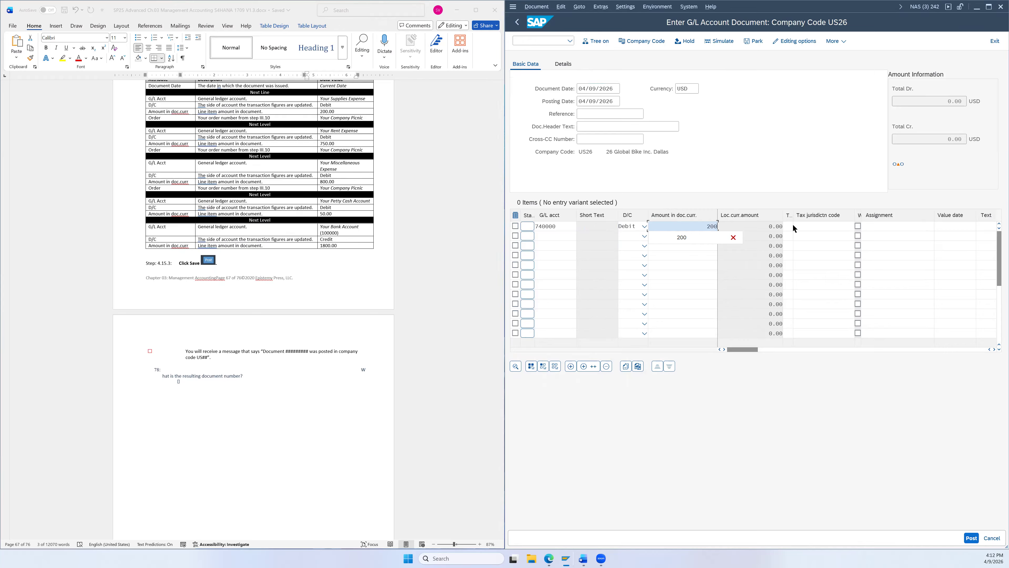
- Assign the 26 Company Picnic internal order to the Supplies Expense line, using the order search in controlling area NA26
{"action": "left_click", "coordinate": [747, 349]}
{"action": "left_click_drag", "start_coordinate": [747, 349], "coordinate": [796, 348]}
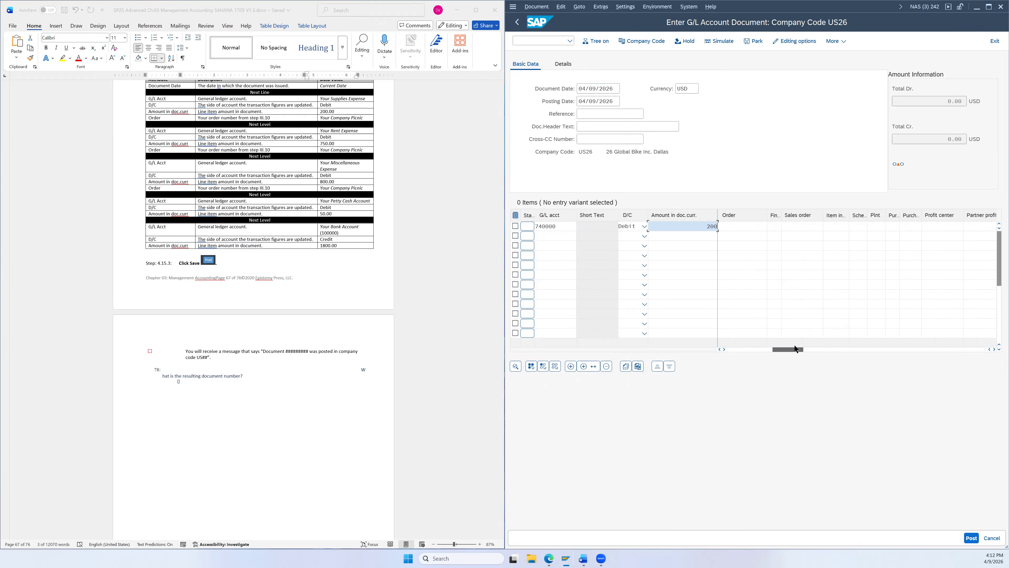
{"action": "left_click", "coordinate": [747, 226]}
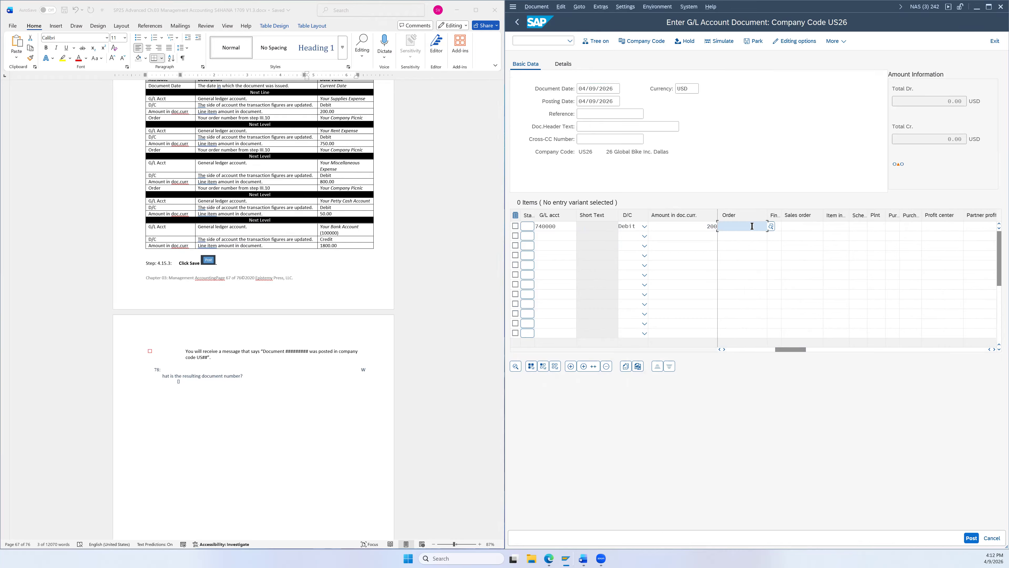
{"action": "left_click", "coordinate": [771, 227]}
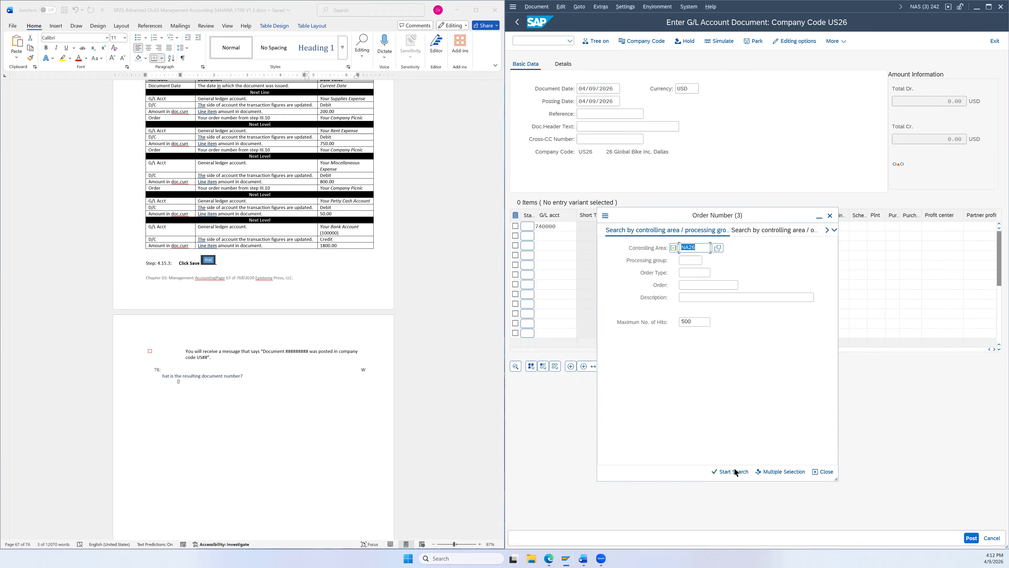
{"action": "left_click", "coordinate": [734, 471]}
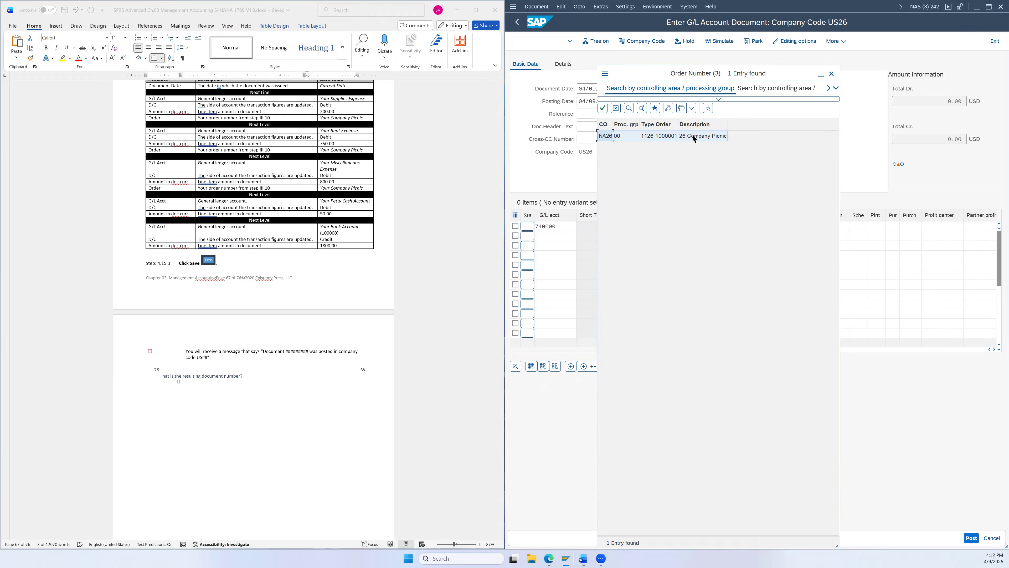
{"action": "double_click", "coordinate": [696, 136]}
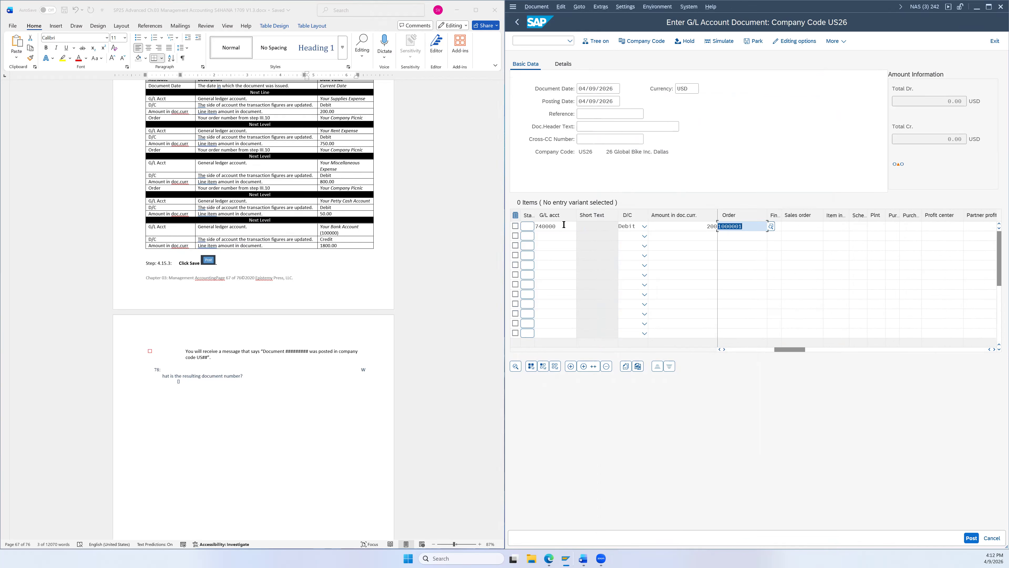
- Choose Rent Expense from the G/L account search as the account of the second line item
{"action": "left_click", "coordinate": [563, 235]}
{"action": "left_click", "coordinate": [580, 236]}
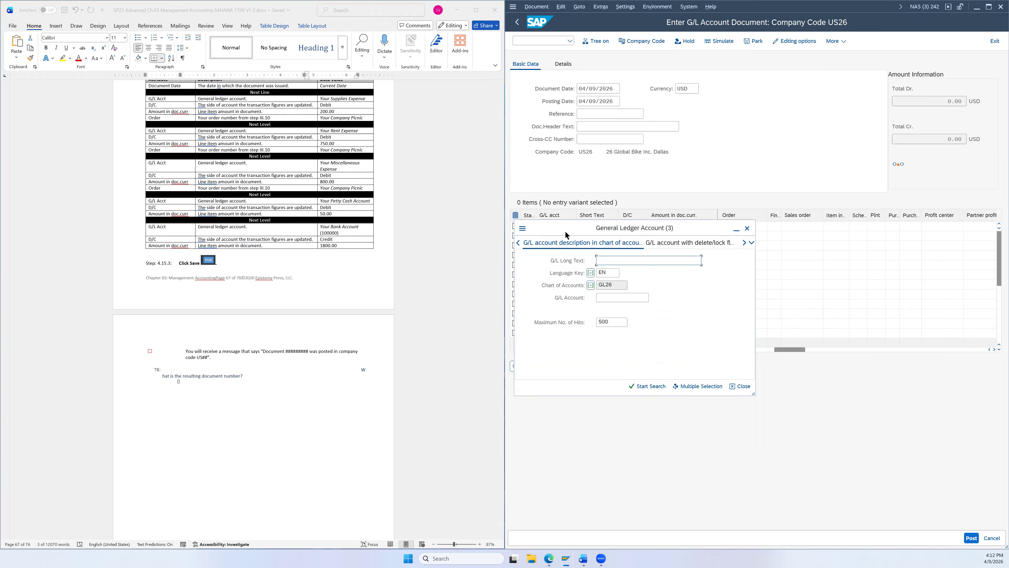
{"action": "left_click", "coordinate": [644, 387]}
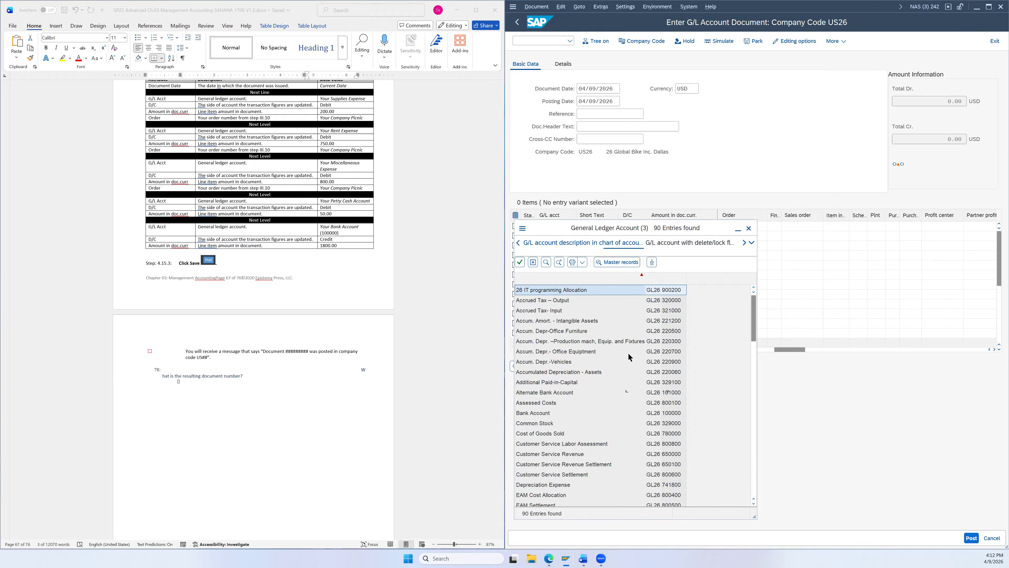
{"action": "scroll", "coordinate": [592, 384], "scroll_direction": "down", "scroll_amount": 10}
{"action": "scroll", "coordinate": [592, 385], "scroll_direction": "down", "scroll_amount": 10}
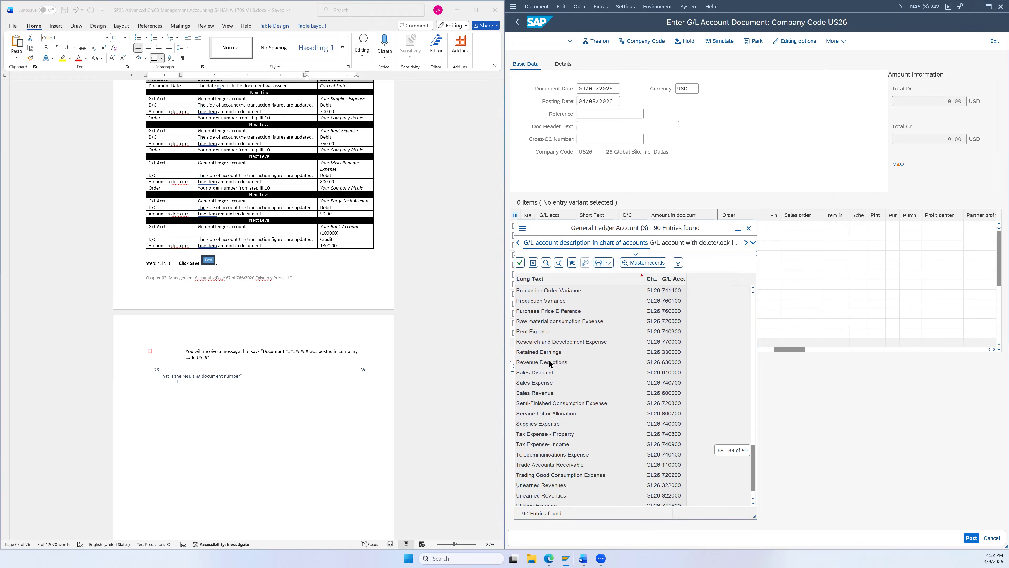
{"action": "scroll", "coordinate": [543, 323], "scroll_direction": "down", "scroll_amount": 2}
{"action": "left_click", "coordinate": [546, 323]}
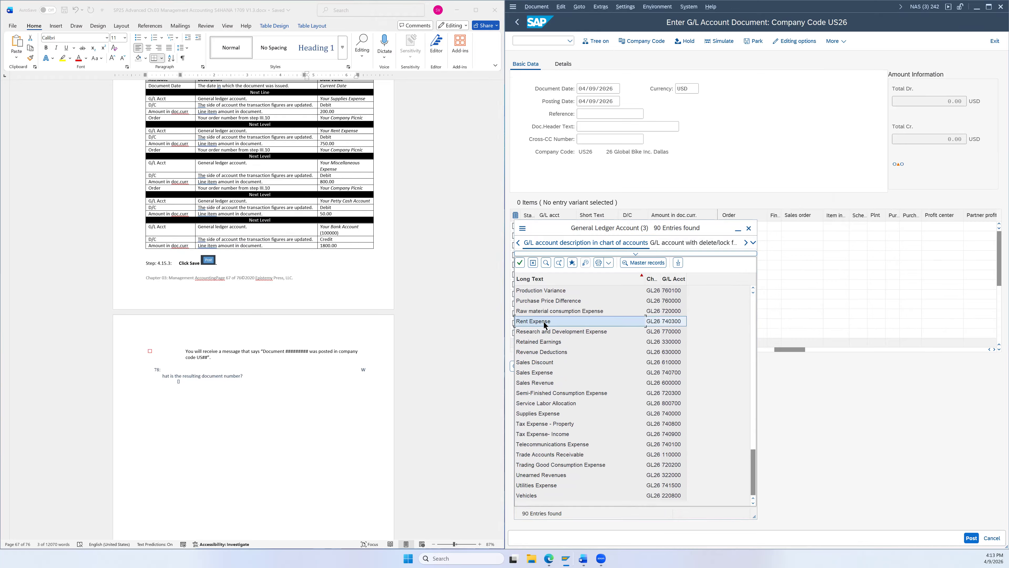
{"action": "double_click", "coordinate": [544, 322]}
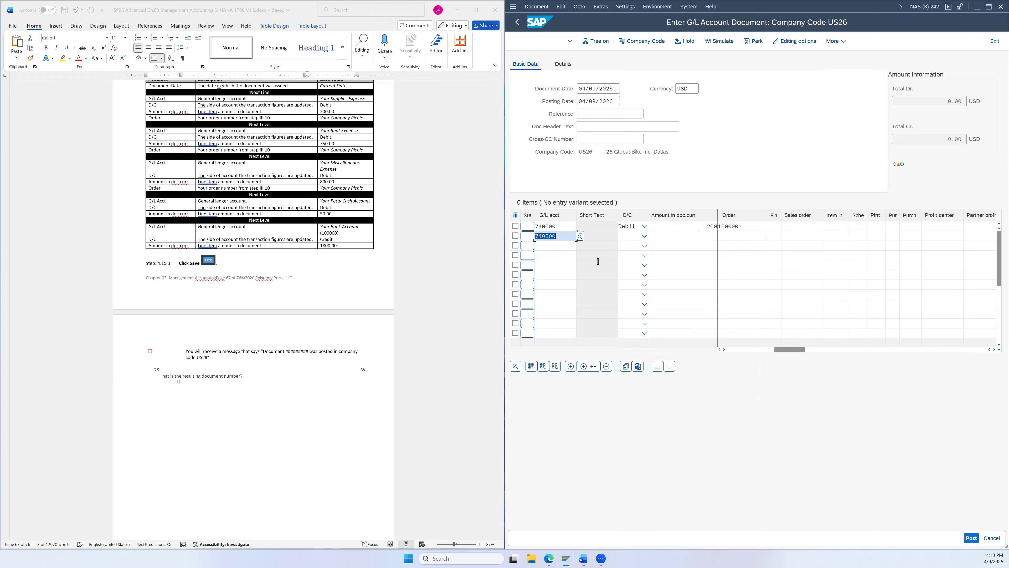
- Make the Rent Expense line a debit with a document currency amount of 750
{"action": "left_click", "coordinate": [635, 235]}
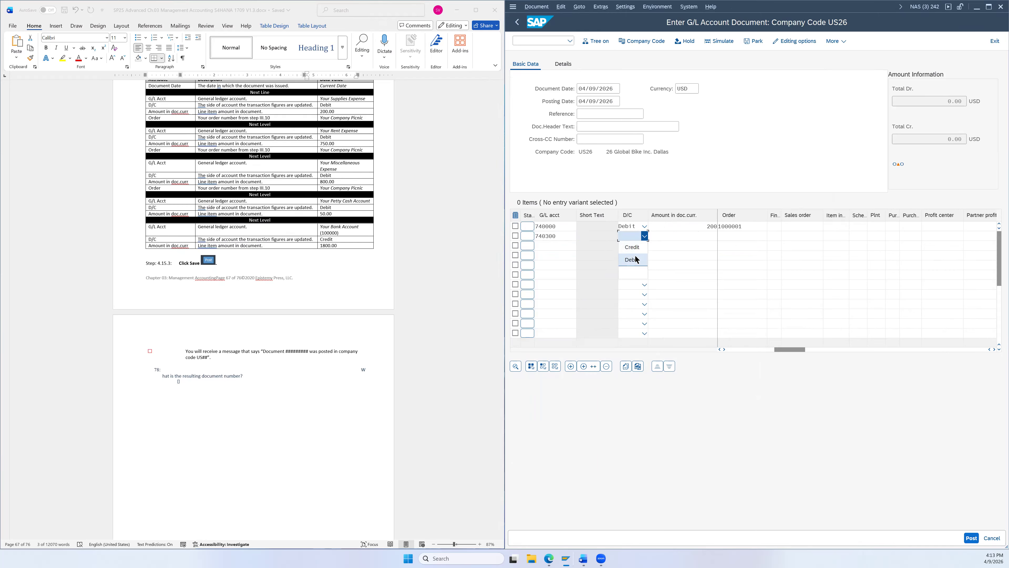
{"action": "left_click", "coordinate": [635, 260]}
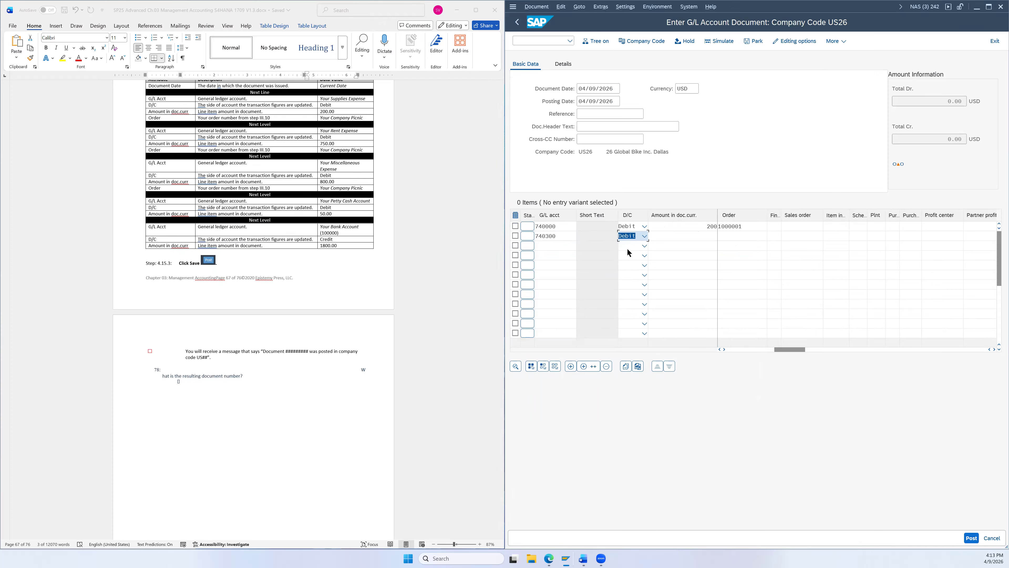
{"action": "left_click", "coordinate": [684, 238]}
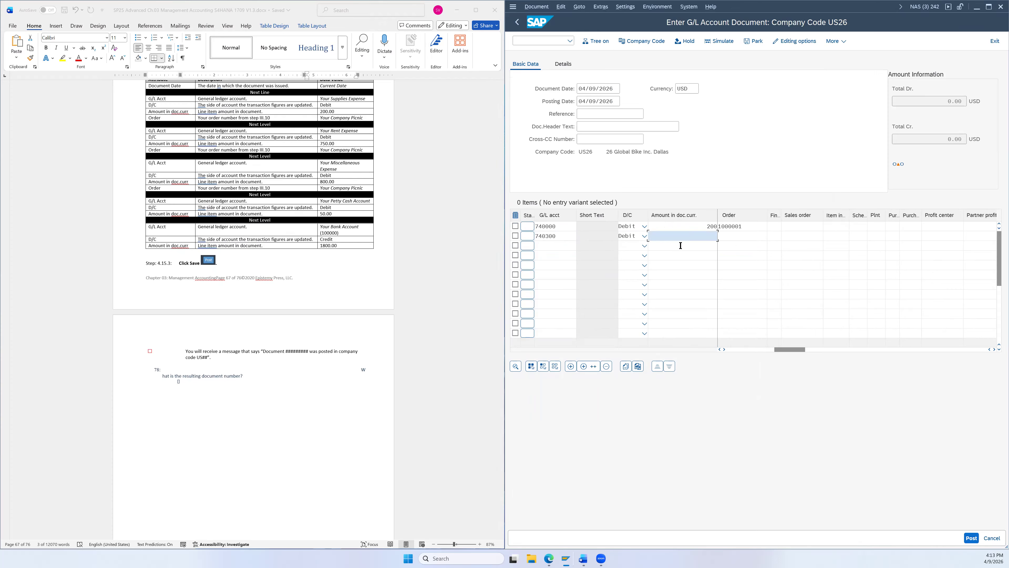
{"action": "type", "text": "750"}
- Assign the 26 Company Picnic internal order to the Rent Expense line through the order search
{"action": "left_click", "coordinate": [731, 236]}
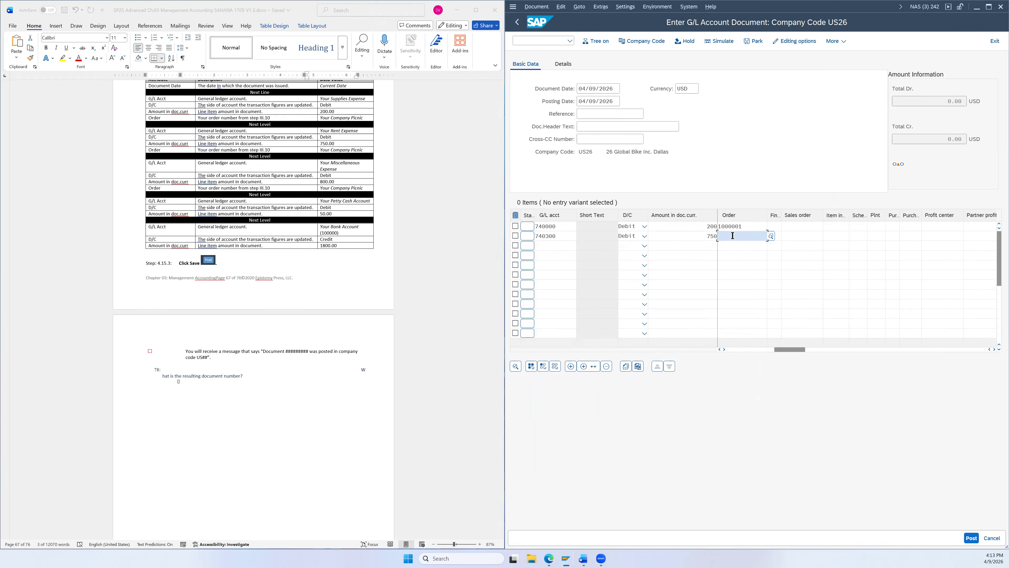
{"action": "left_click", "coordinate": [771, 237]}
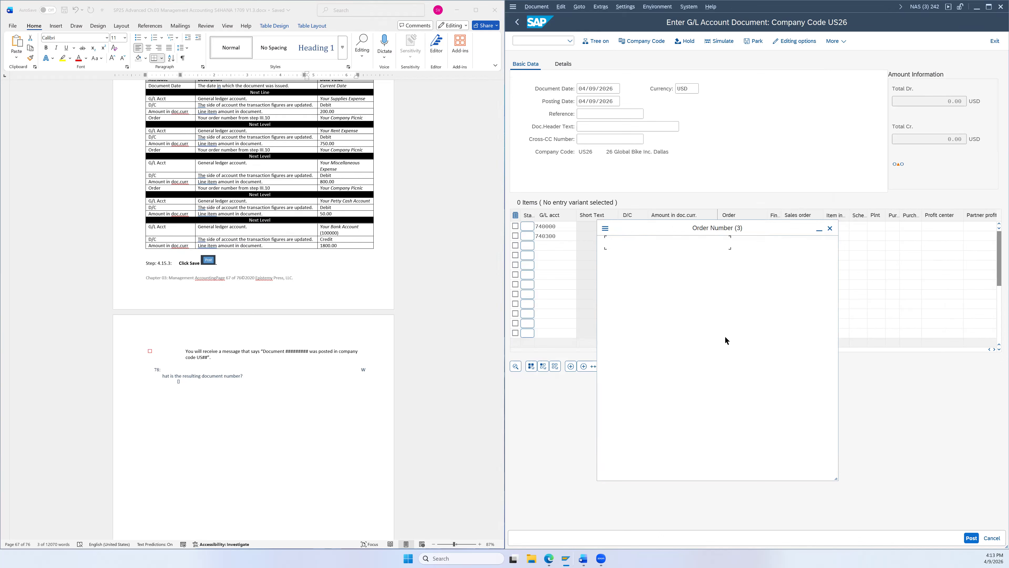
{"action": "left_click", "coordinate": [735, 488]}
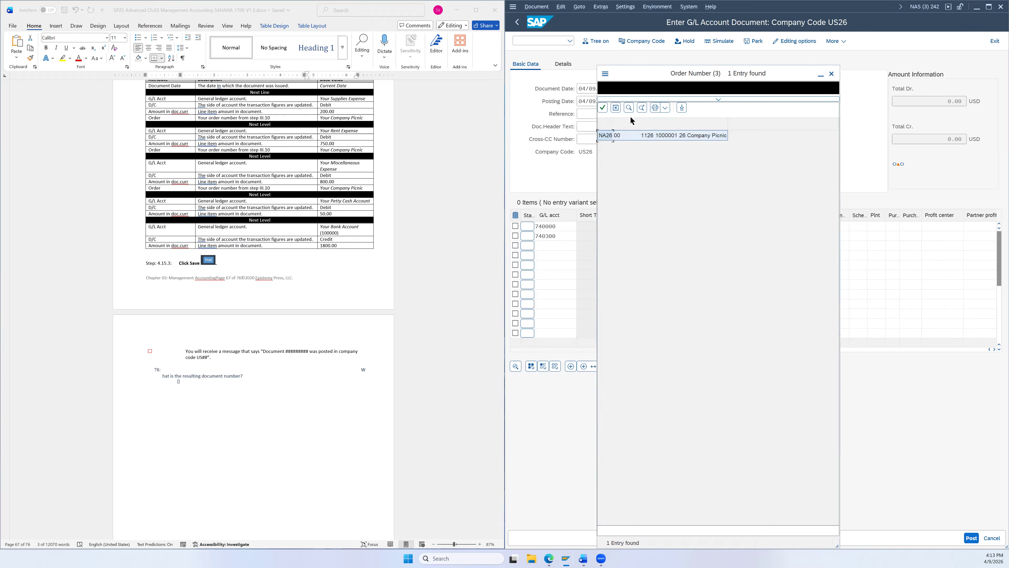
{"action": "double_click", "coordinate": [628, 136]}
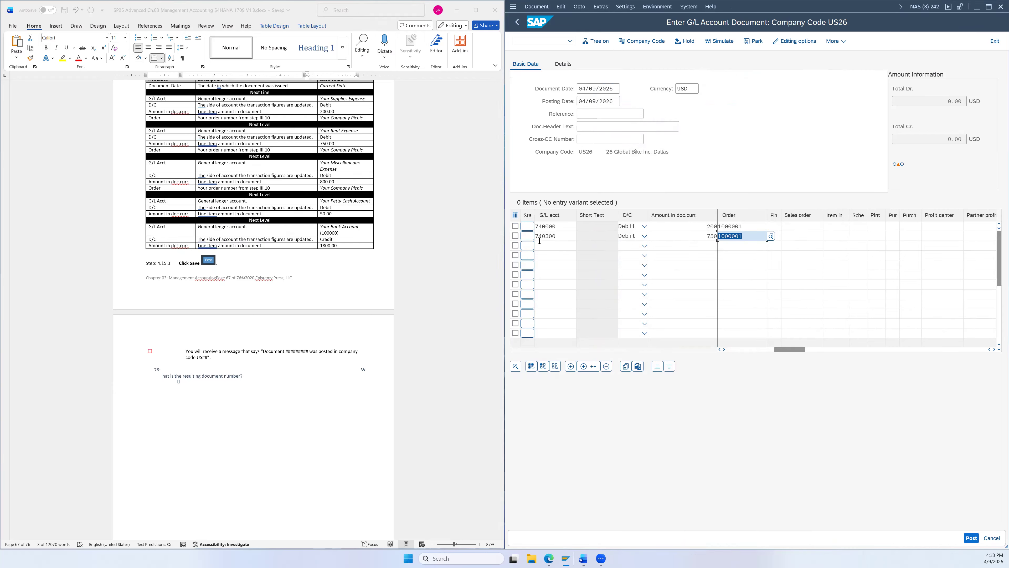
- Choose Miscellaneous Expense from the G/L account search as the account of the third line item
{"action": "scroll", "coordinate": [415, 218], "scroll_direction": "down", "scroll_amount": 1}
{"action": "scroll", "coordinate": [414, 217], "scroll_direction": "down", "scroll_amount": 1}
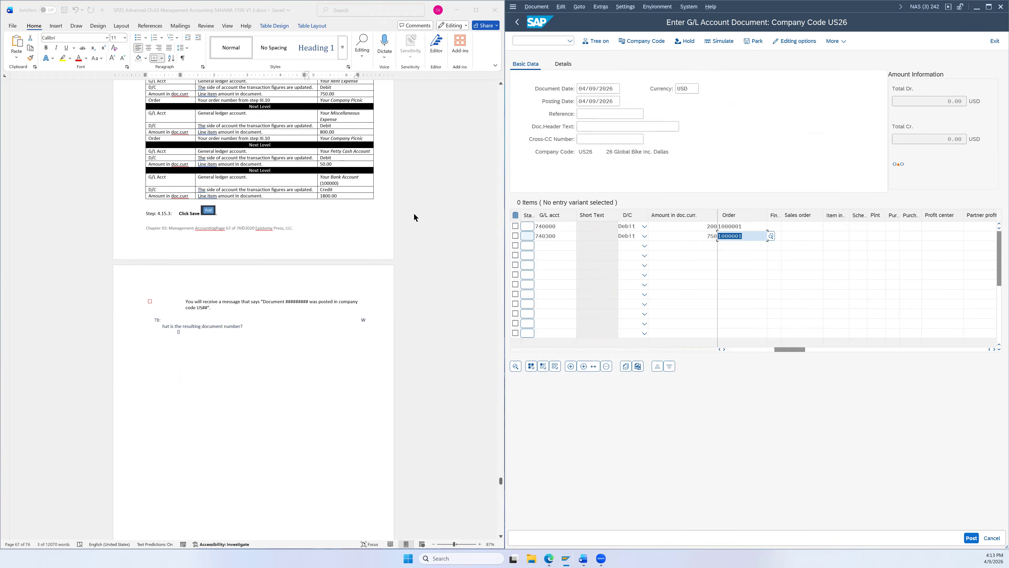
{"action": "scroll", "coordinate": [415, 213], "scroll_direction": "down", "scroll_amount": 1}
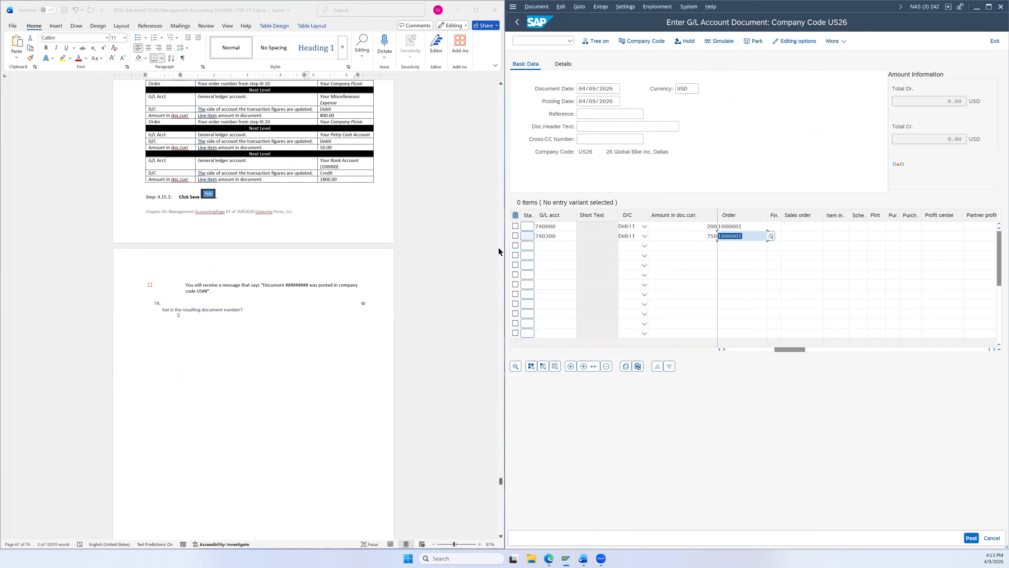
{"action": "left_click", "coordinate": [538, 244]}
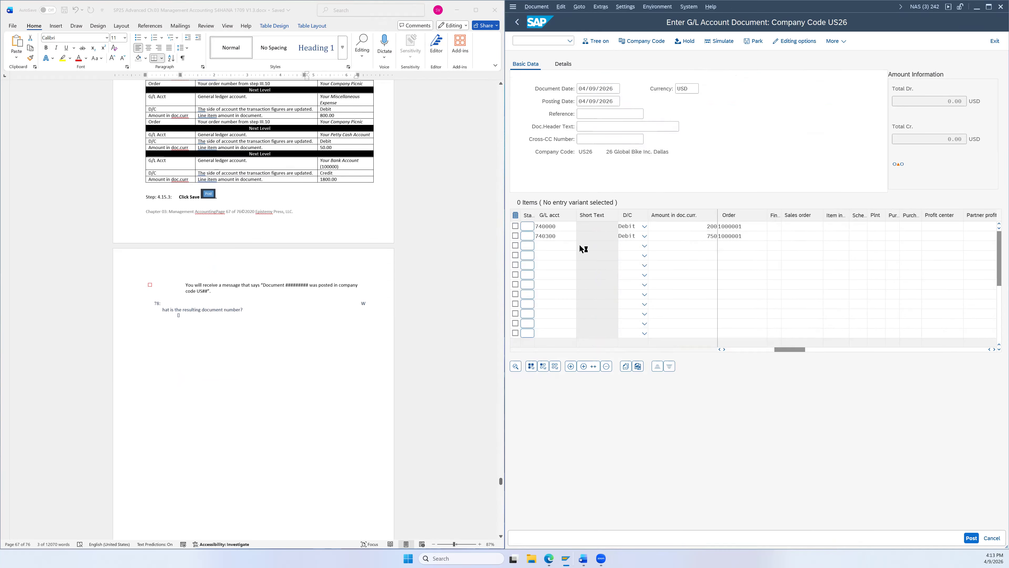
{"action": "key", "text": "F4"}
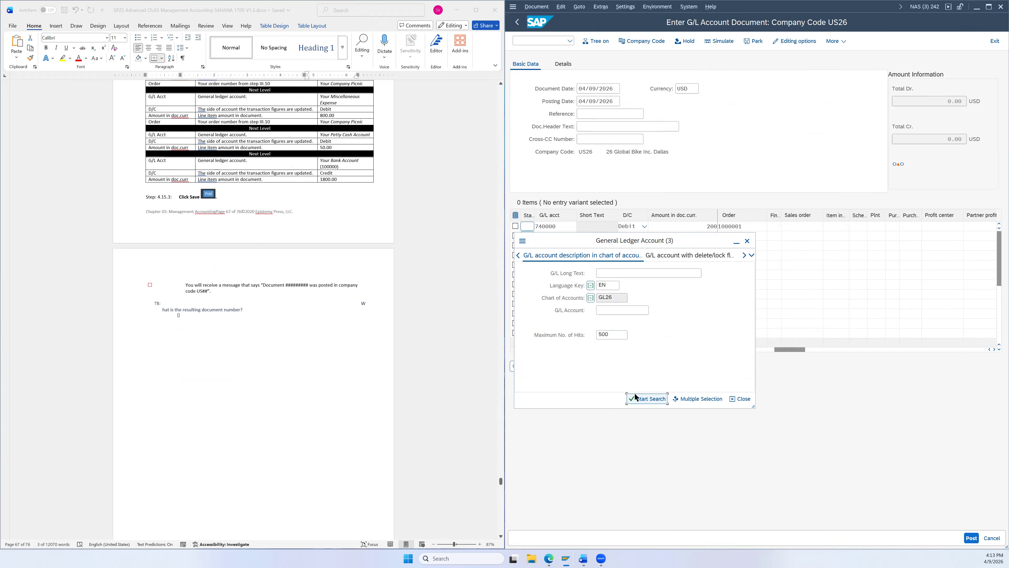
{"action": "left_click", "coordinate": [635, 396]}
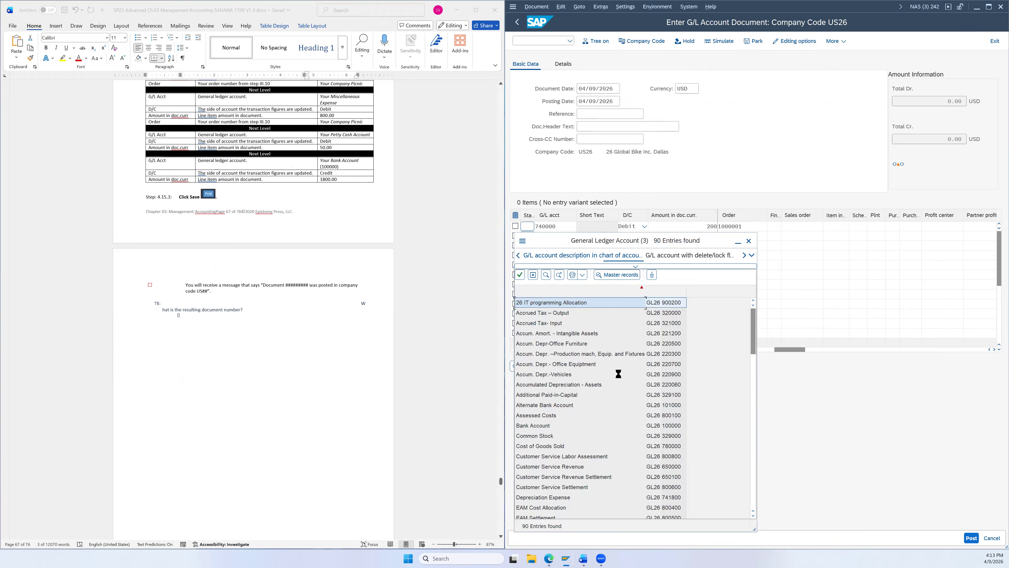
{"action": "scroll", "coordinate": [600, 375], "scroll_direction": "down", "scroll_amount": 15}
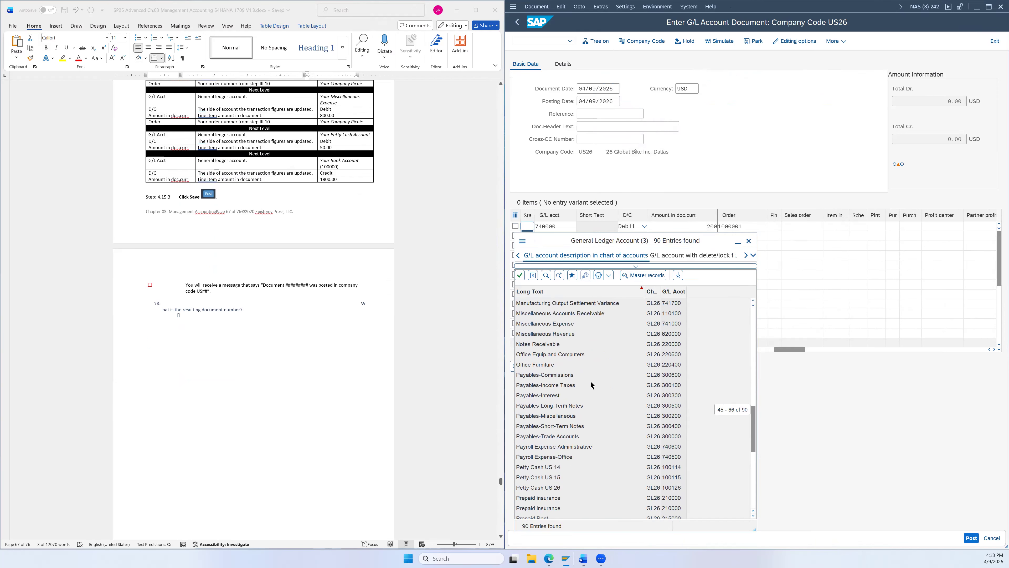
{"action": "scroll", "coordinate": [590, 384], "scroll_direction": "up", "scroll_amount": 1}
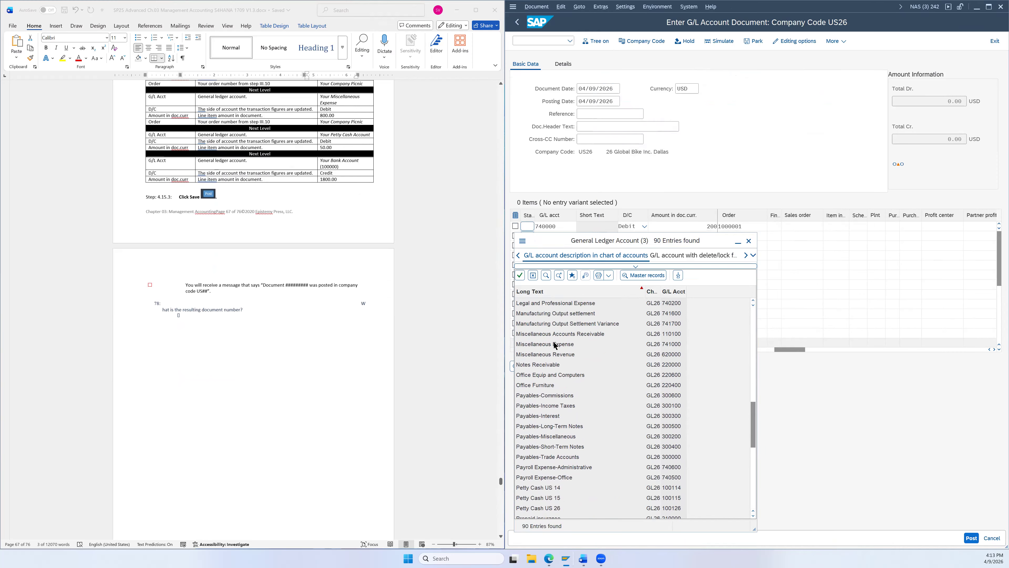
{"action": "left_click", "coordinate": [535, 346]}
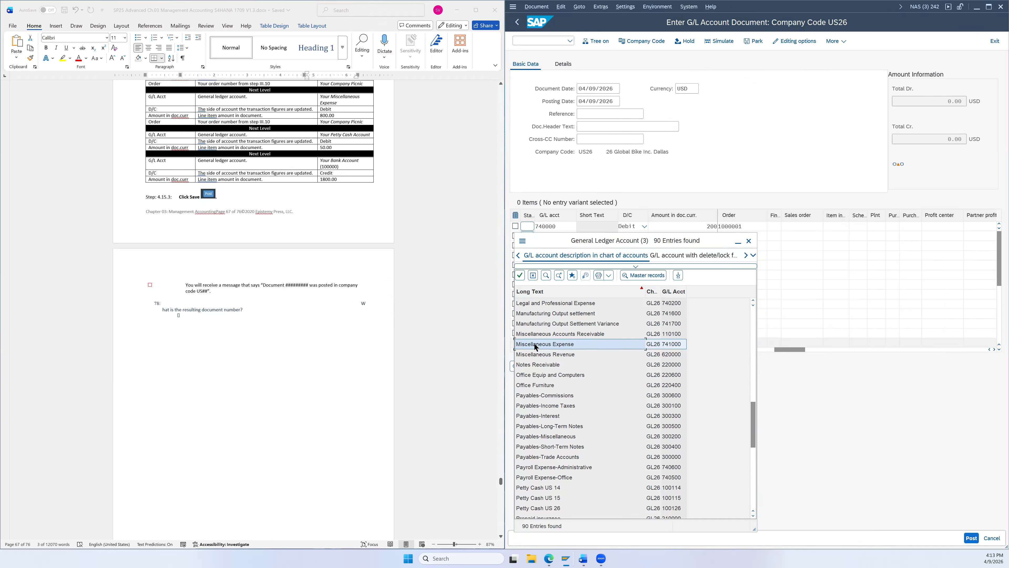
{"action": "double_click", "coordinate": [536, 344]}
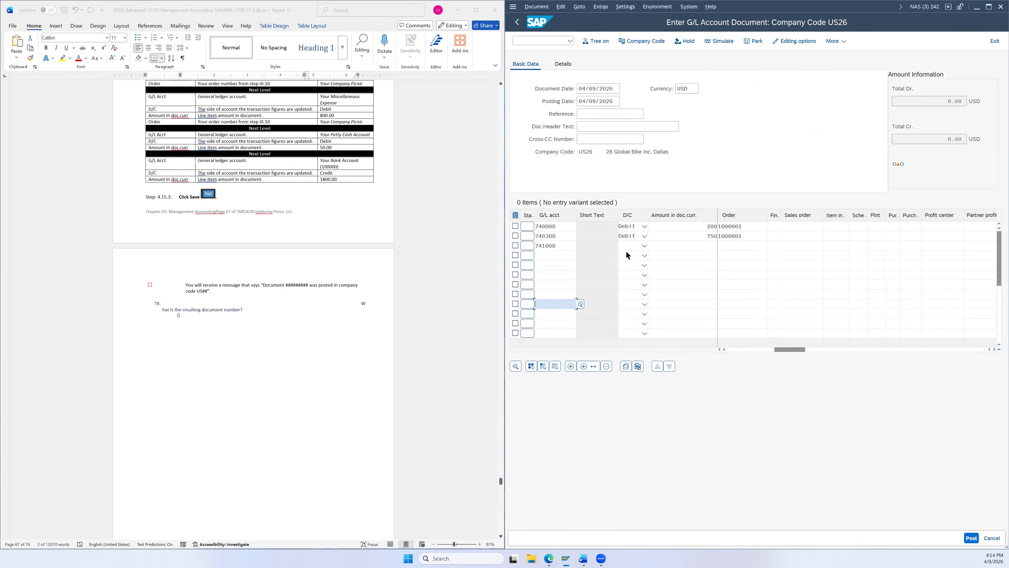
- Make the Miscellaneous Expense line a debit with a document currency amount of 800
{"action": "left_click", "coordinate": [644, 245]}
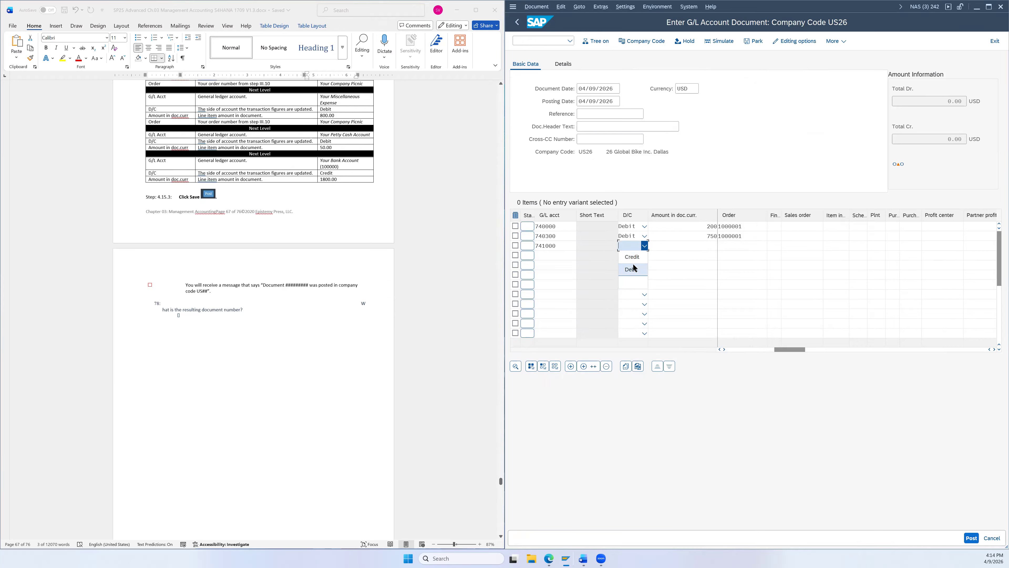
{"action": "left_click", "coordinate": [635, 270]}
{"action": "left_click", "coordinate": [680, 245]}
{"action": "type", "text": "800"}
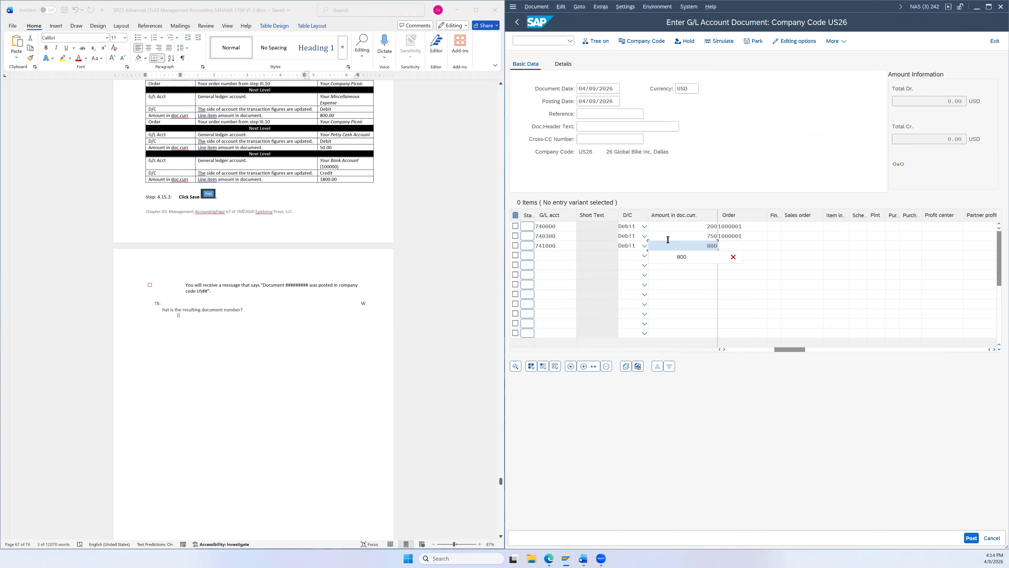
- Assign the 26 Company Picnic internal order to the Miscellaneous Expense line through the order search in controlling area NA26
{"action": "left_click", "coordinate": [763, 247]}
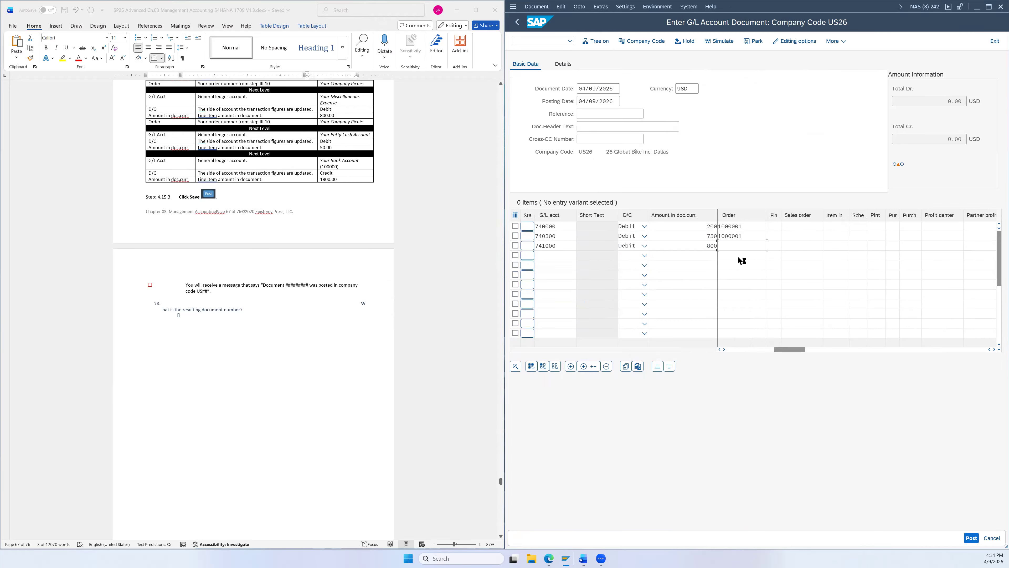
{"action": "key", "text": "F4"}
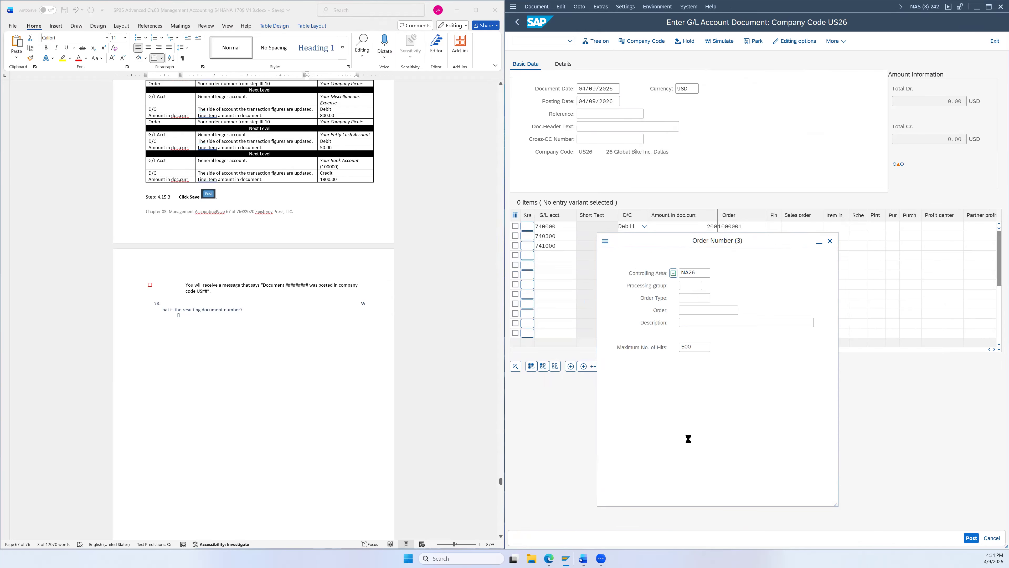
{"action": "left_click", "coordinate": [750, 497]}
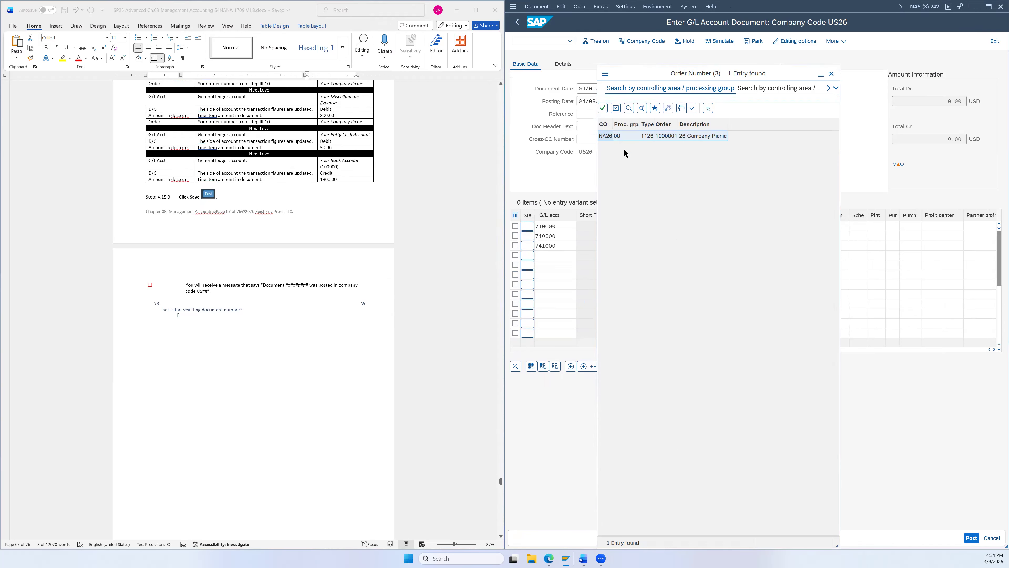
{"action": "double_click", "coordinate": [669, 135]}
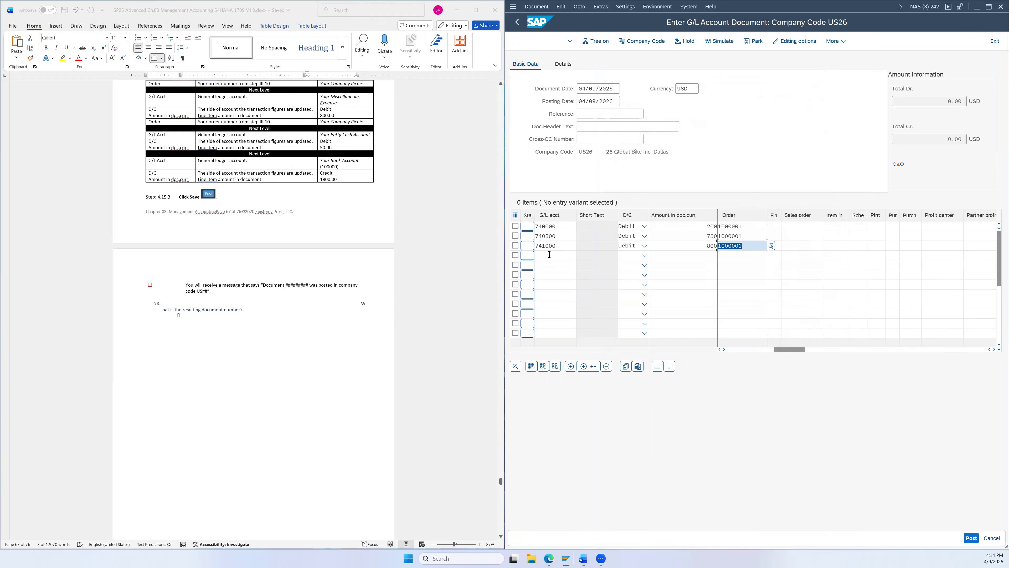
- Choose Petty Cash US 26 from the G/L account search as the account of the fourth line item
{"action": "scroll", "coordinate": [389, 137], "scroll_direction": "down", "scroll_amount": 2}
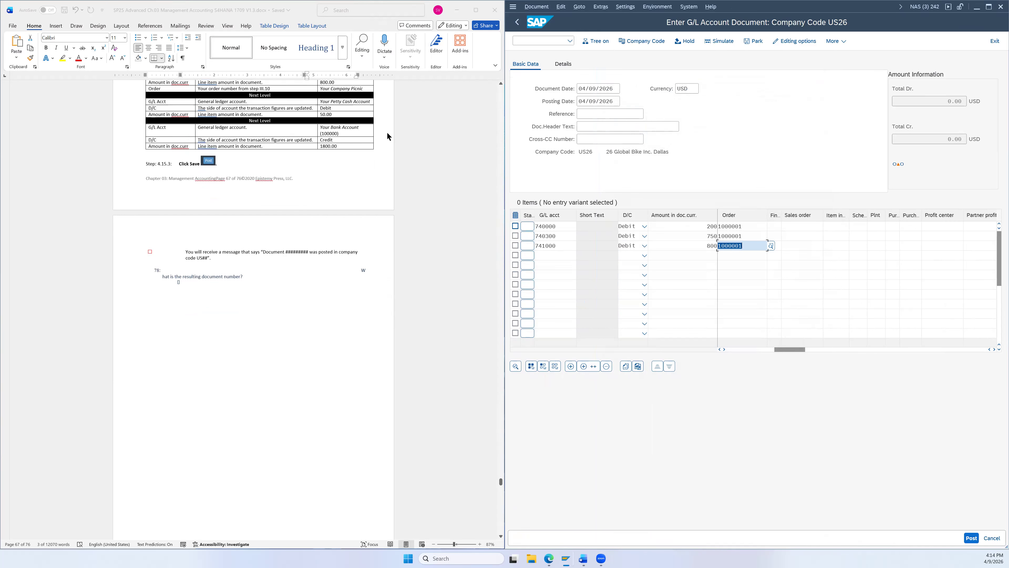
{"action": "left_click", "coordinate": [573, 255]}
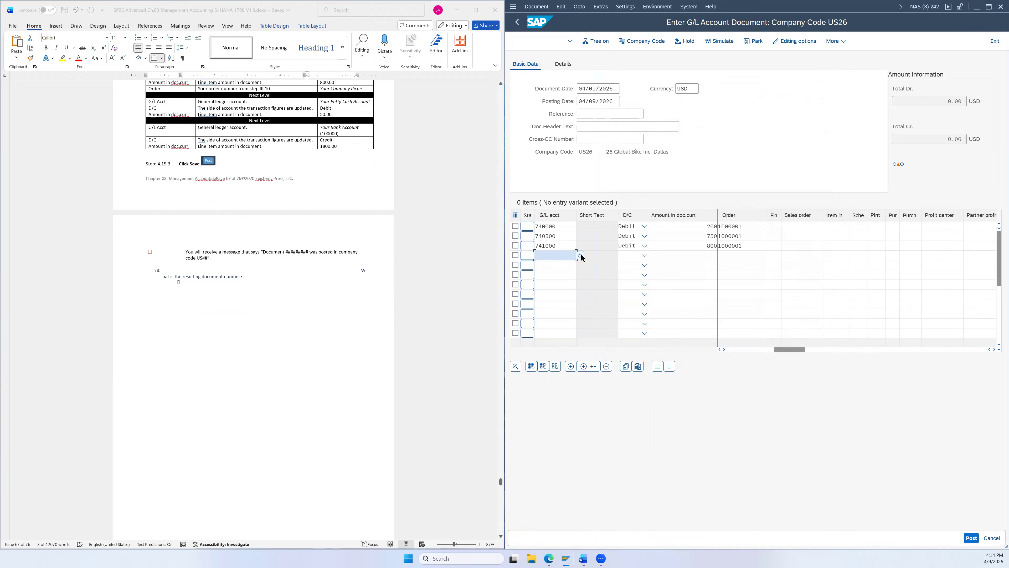
{"action": "left_click", "coordinate": [580, 255]}
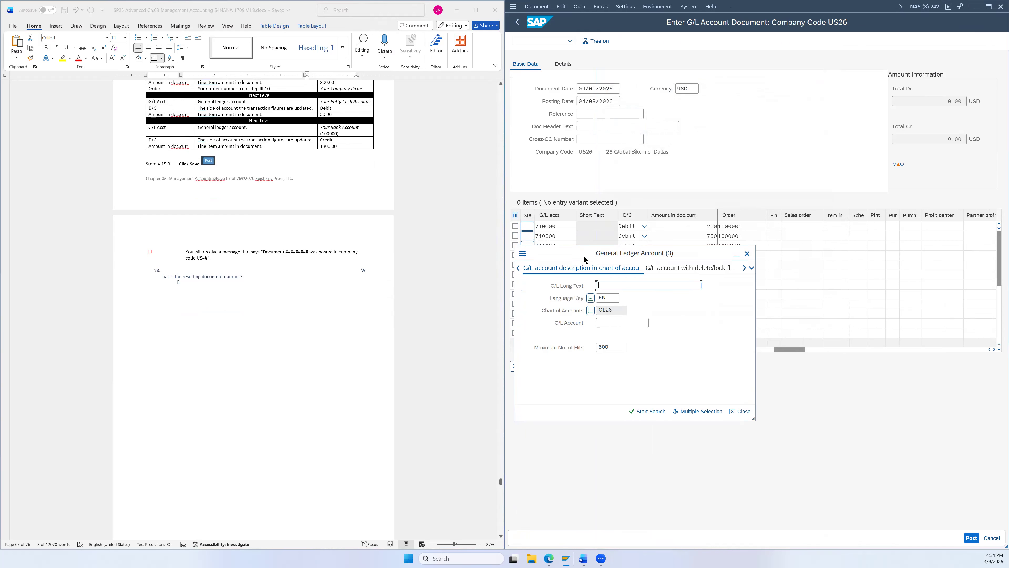
{"action": "left_click", "coordinate": [652, 411]}
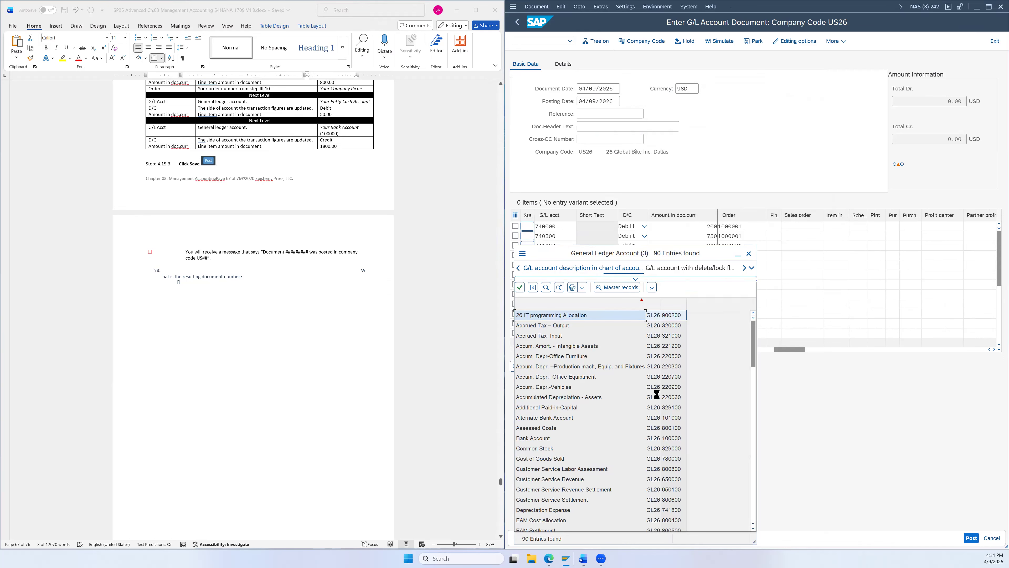
{"action": "scroll", "coordinate": [611, 391], "scroll_direction": "down", "scroll_amount": 20}
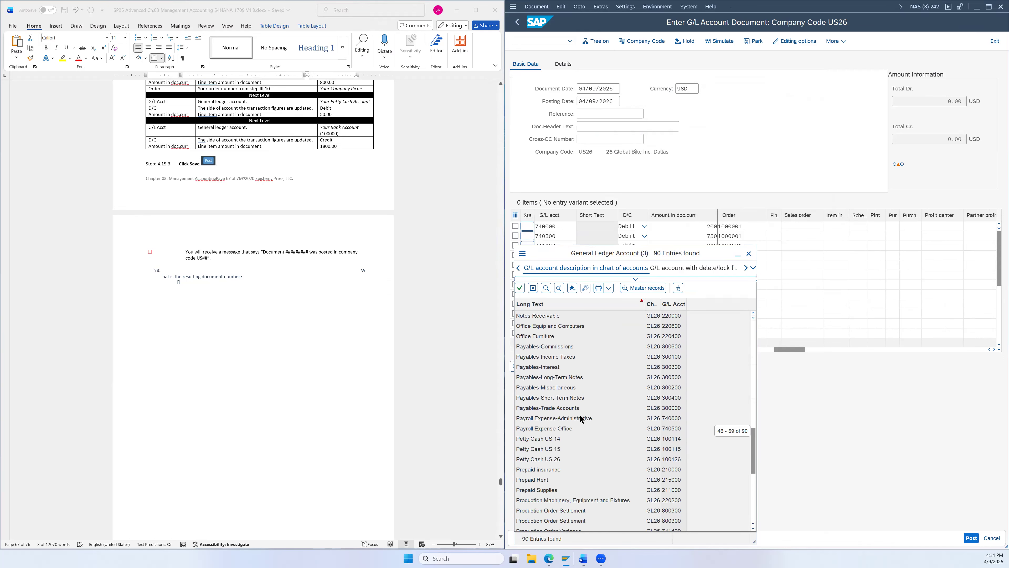
{"action": "scroll", "coordinate": [580, 415], "scroll_direction": "up", "scroll_amount": 4}
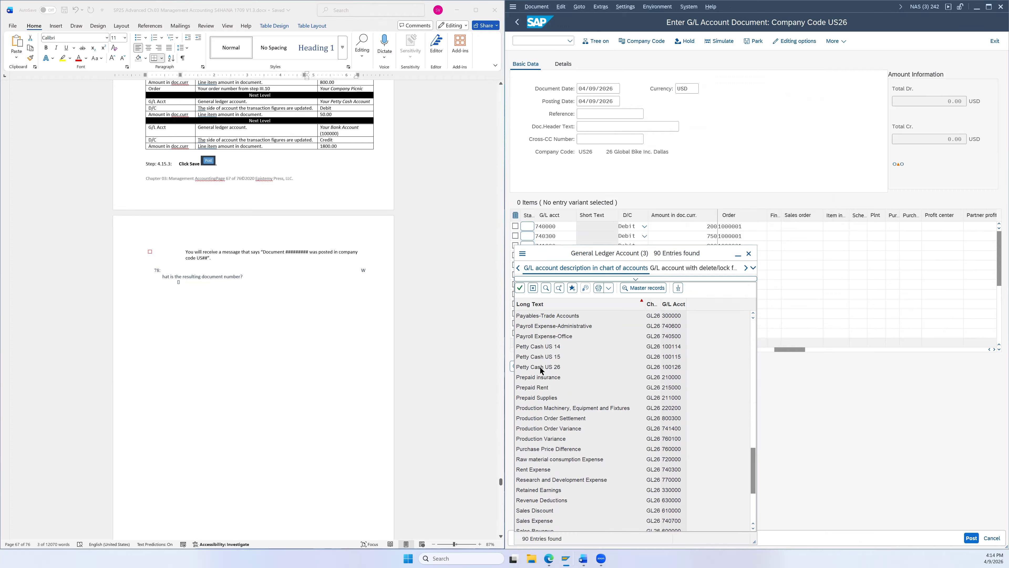
{"action": "left_click", "coordinate": [526, 368]}
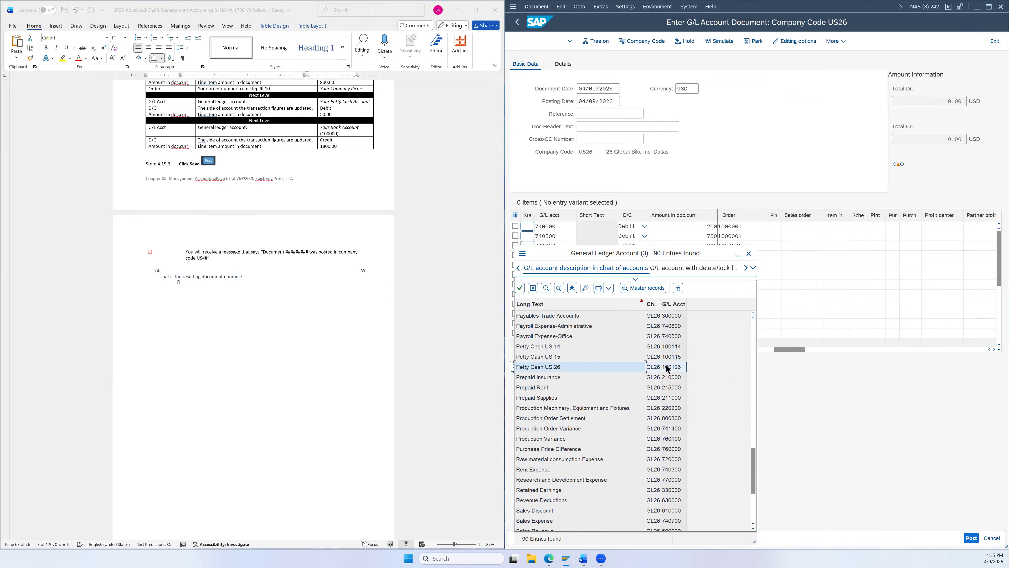
{"action": "double_click", "coordinate": [552, 371]}
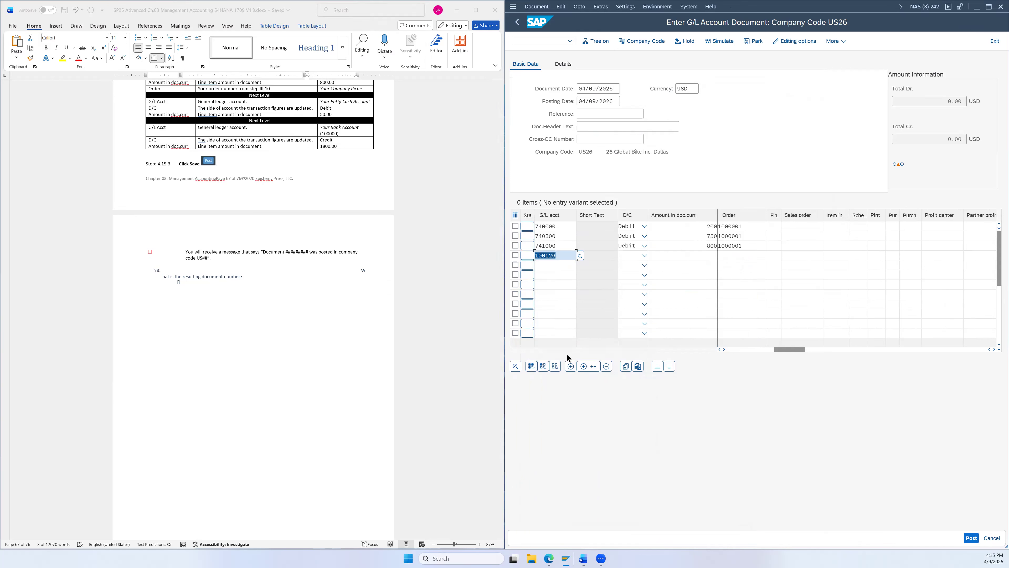
- Make the Petty Cash US 26 line a debit with a document currency amount of 50
{"action": "left_click", "coordinate": [634, 255]}
{"action": "left_click", "coordinate": [630, 279]}
{"action": "left_click", "coordinate": [683, 255]}
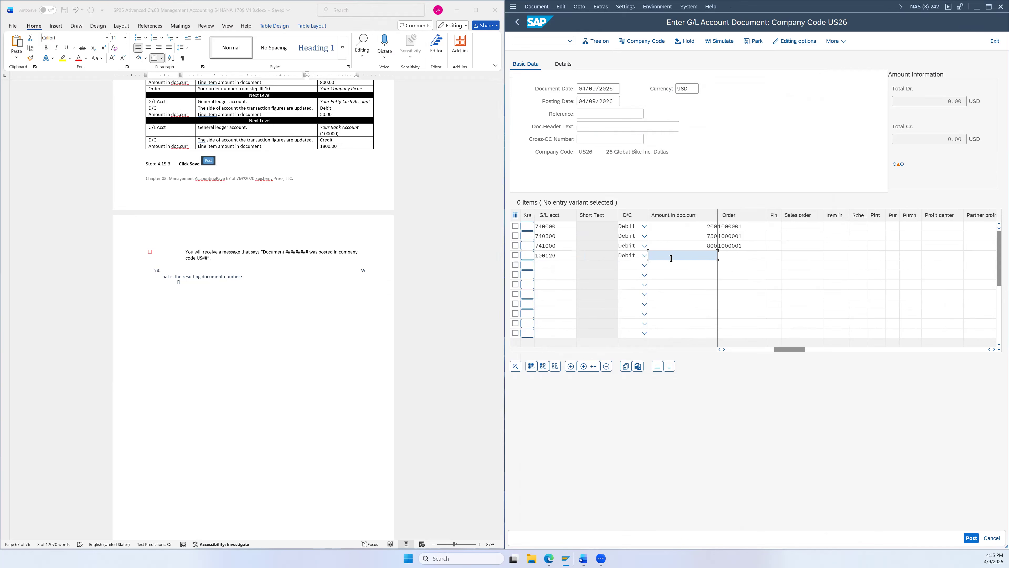
{"action": "type", "text": "50"}
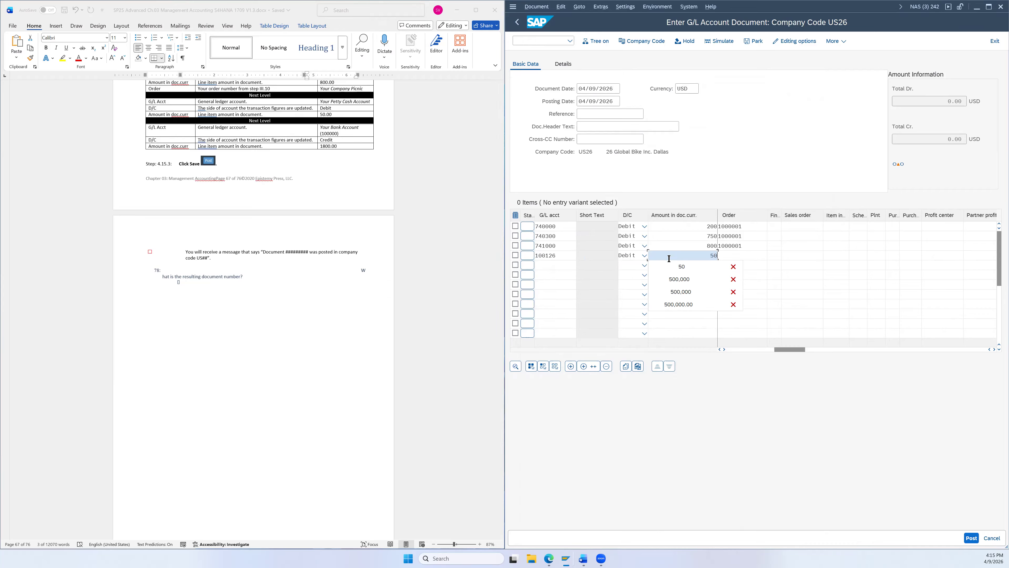
- Choose Bank Account from the G/L account search as the account of the fifth line item
{"action": "left_click", "coordinate": [553, 263]}
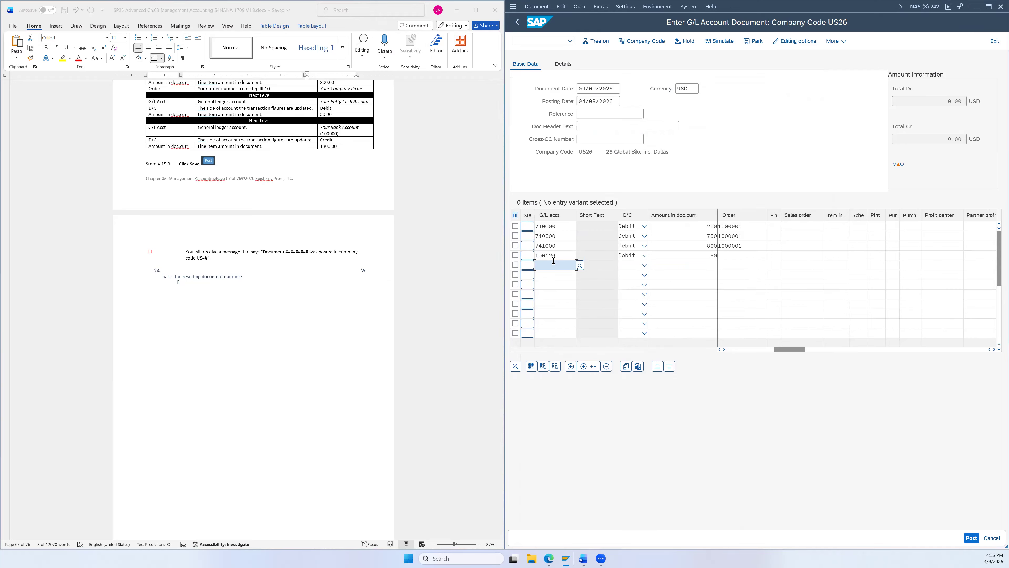
{"action": "left_click", "coordinate": [580, 265]}
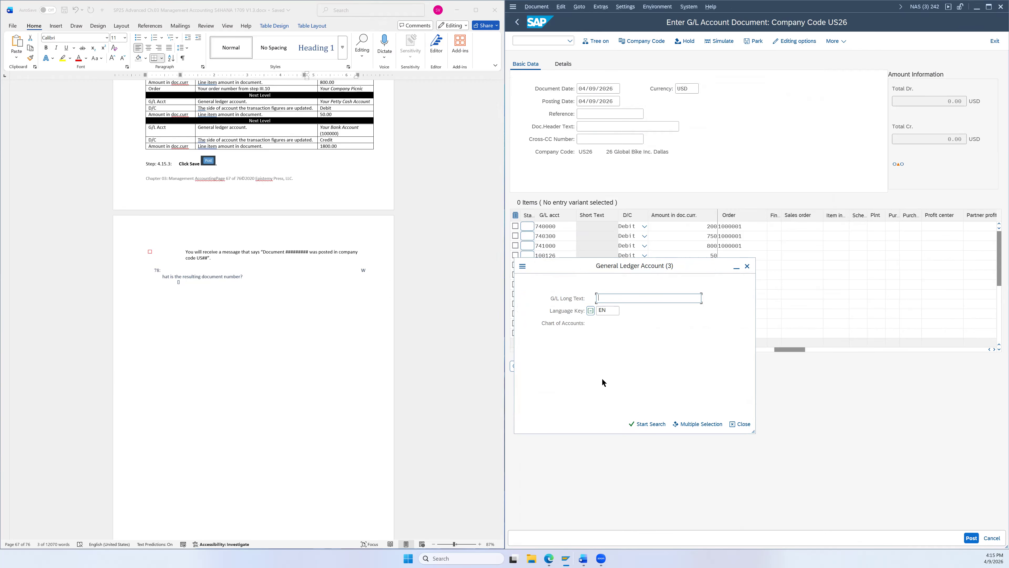
{"action": "left_click", "coordinate": [658, 426]}
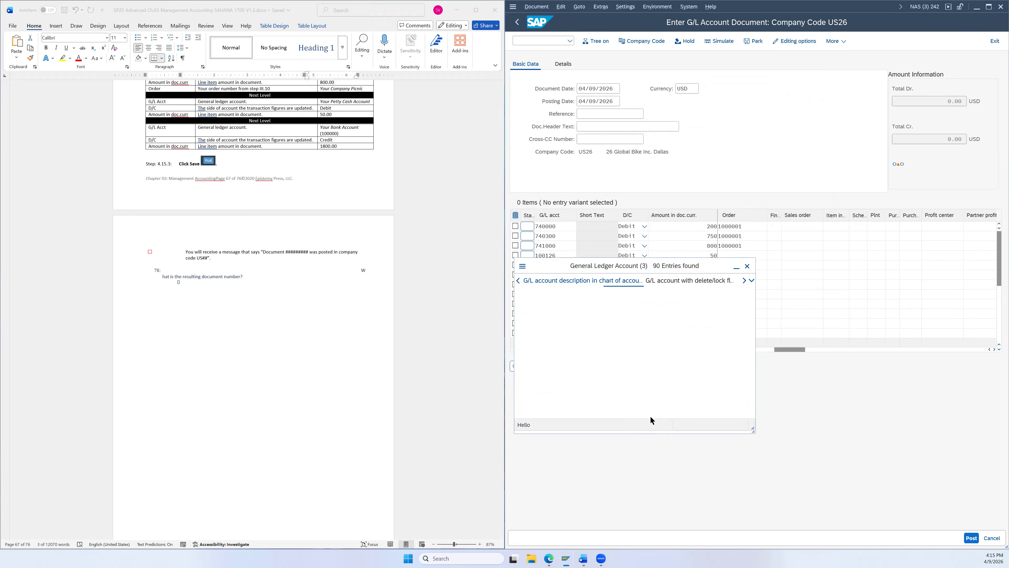
{"action": "left_click", "coordinate": [544, 443]}
{"action": "double_click", "coordinate": [544, 443]}
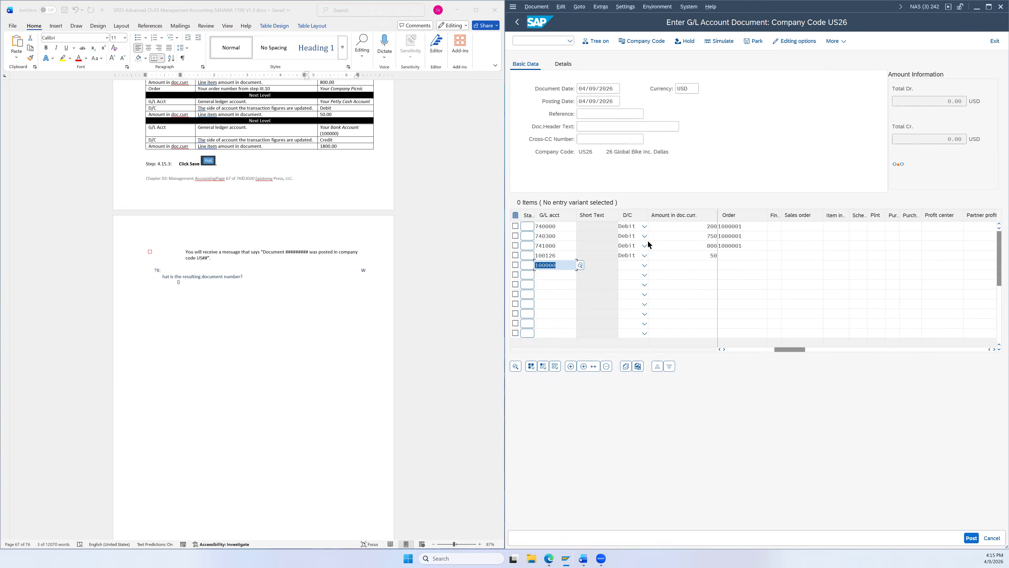
- Make the Bank Account line a credit and copy its amount of 1800 from the exercise document in Word
{"action": "left_click", "coordinate": [643, 265]}
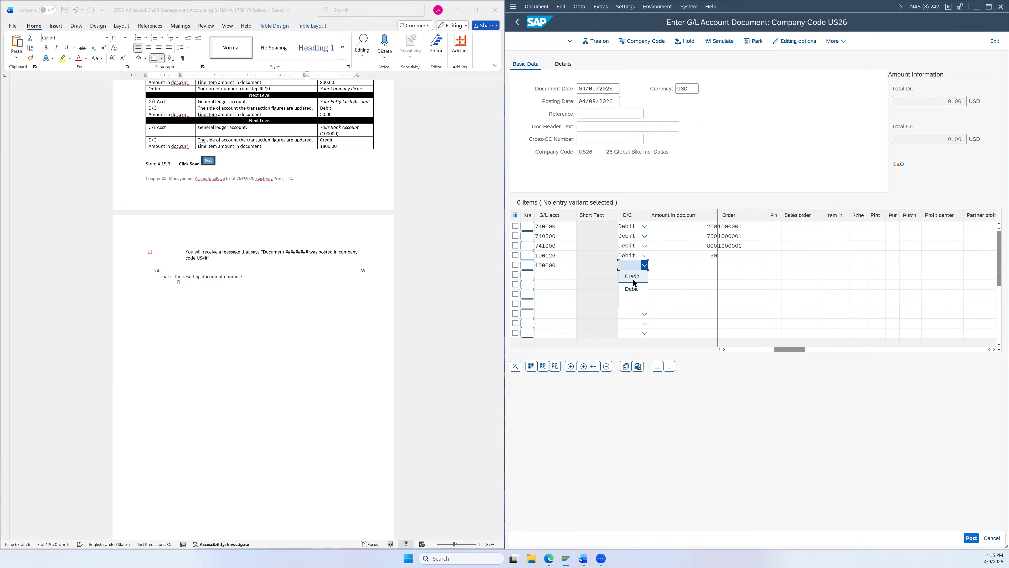
{"action": "left_click", "coordinate": [634, 278]}
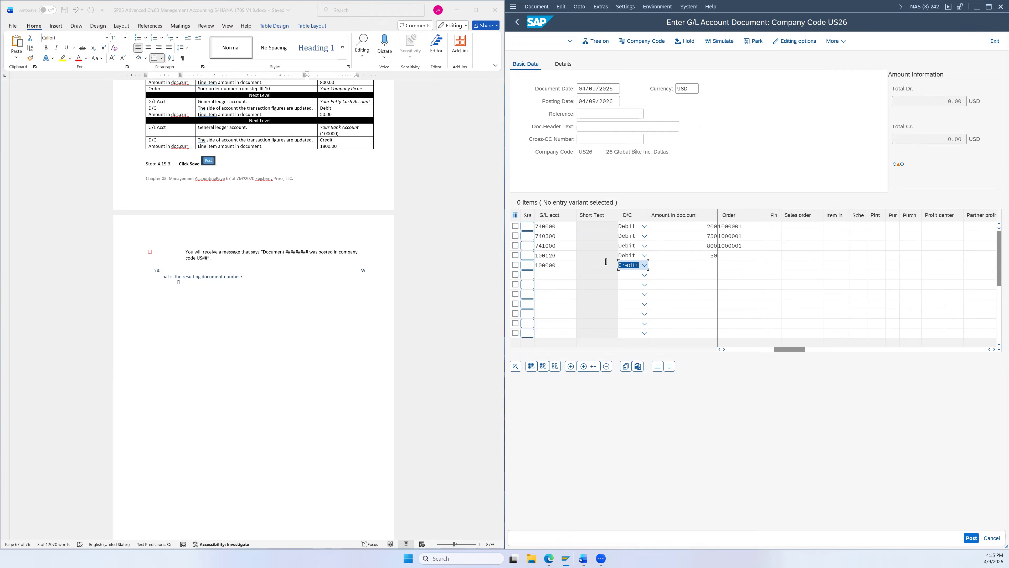
{"action": "left_click", "coordinate": [330, 143]}
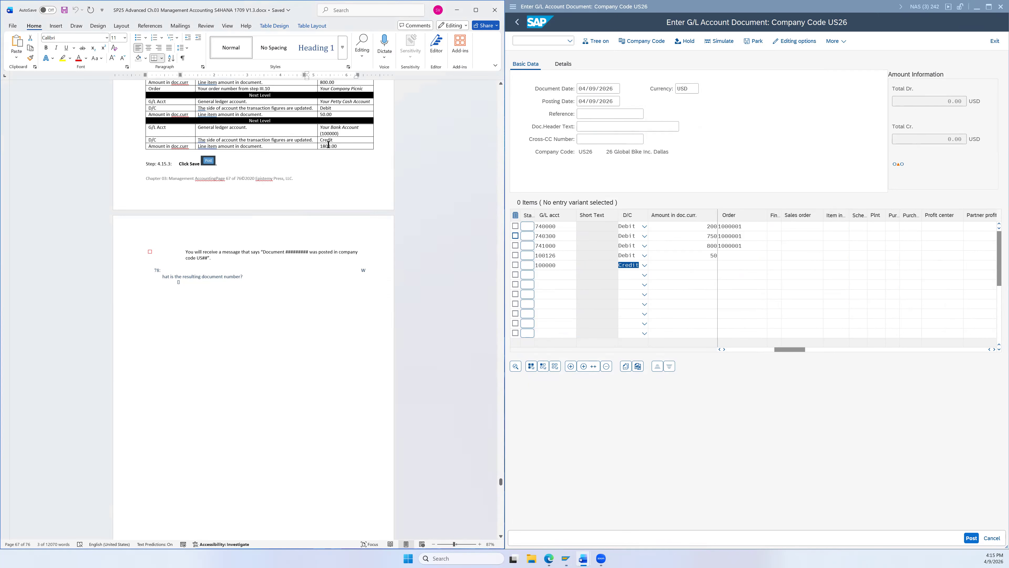
{"action": "left_click_drag", "start_coordinate": [324, 143], "coordinate": [322, 146]}
{"action": "left_click", "coordinate": [323, 146]}
{"action": "double_click", "coordinate": [323, 146]}
{"action": "key", "text": "ctrl+c"}
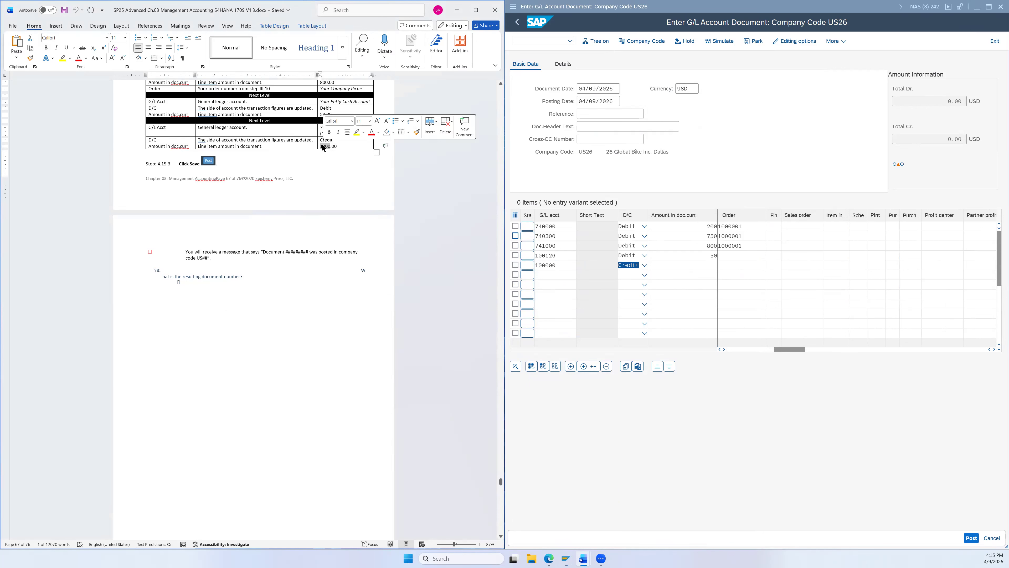
{"action": "left_click", "coordinate": [712, 265]}
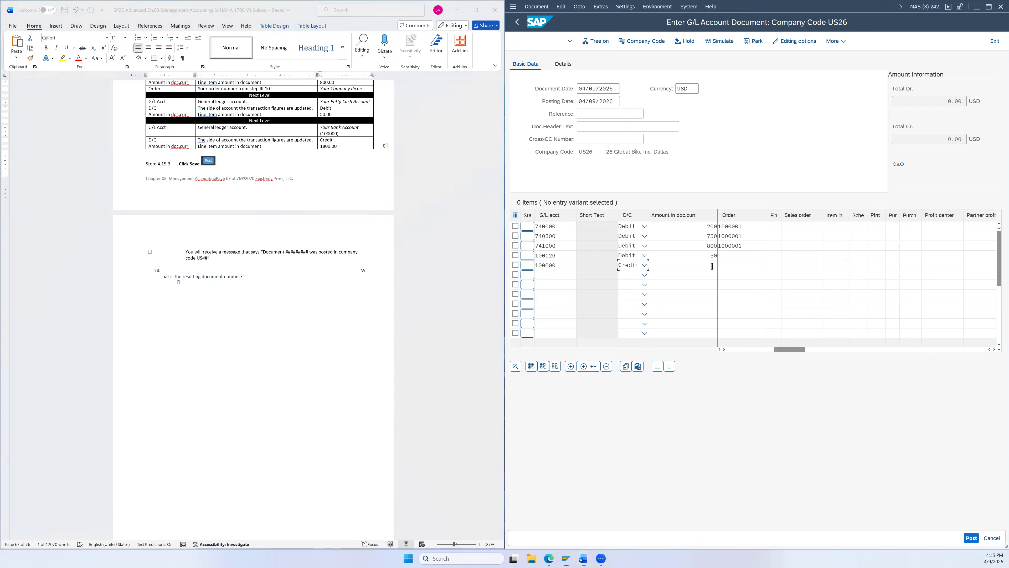
{"action": "key", "text": "ctrl+v"}
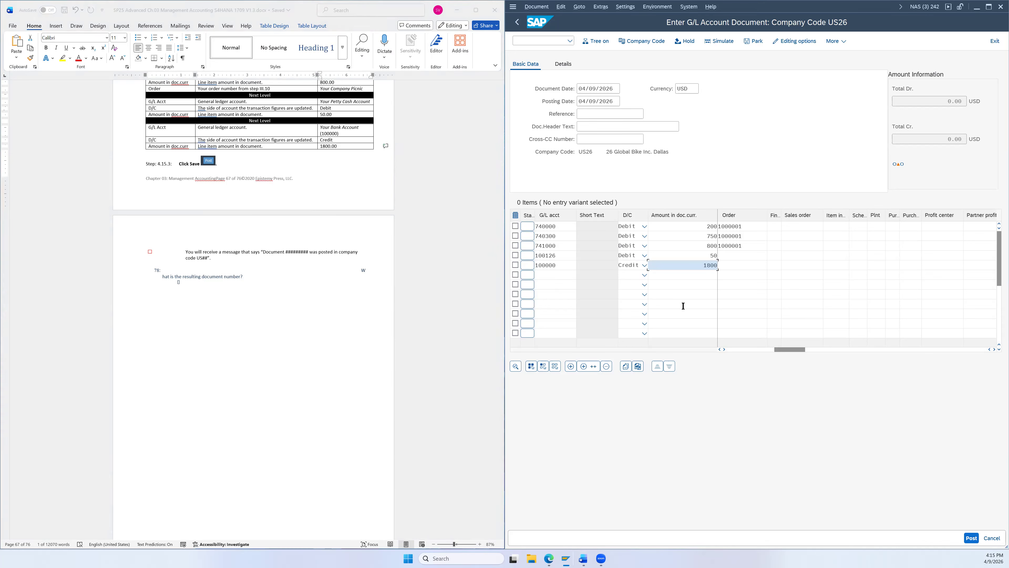
- Check the five line items against the step 4.15.2 table in the exercise document and post the G/L account document
{"action": "scroll", "coordinate": [321, 243], "scroll_direction": "up", "scroll_amount": 3}
{"action": "scroll", "coordinate": [321, 243], "scroll_direction": "up", "scroll_amount": 2}
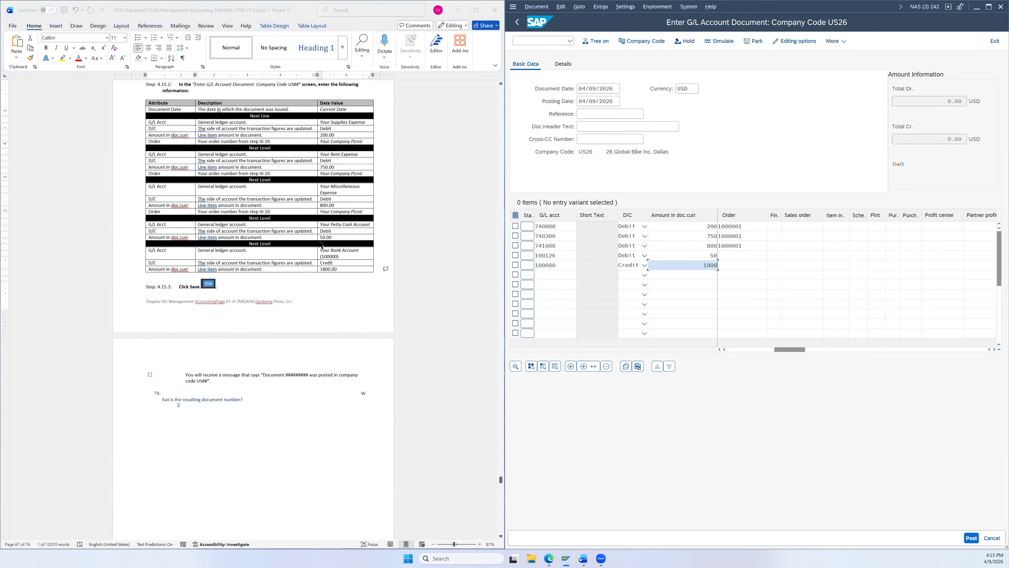
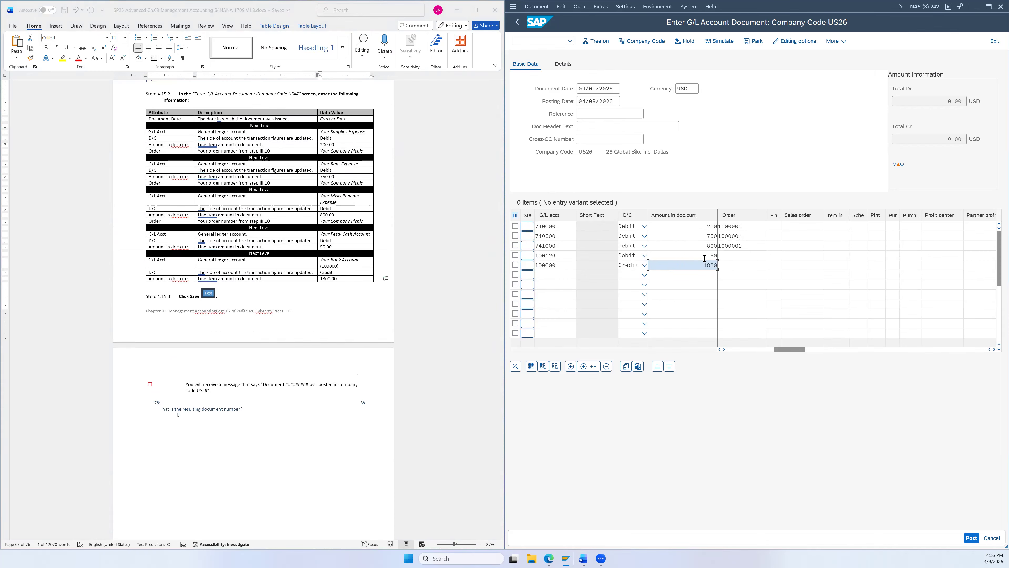
{"action": "left_click", "coordinate": [565, 263]}
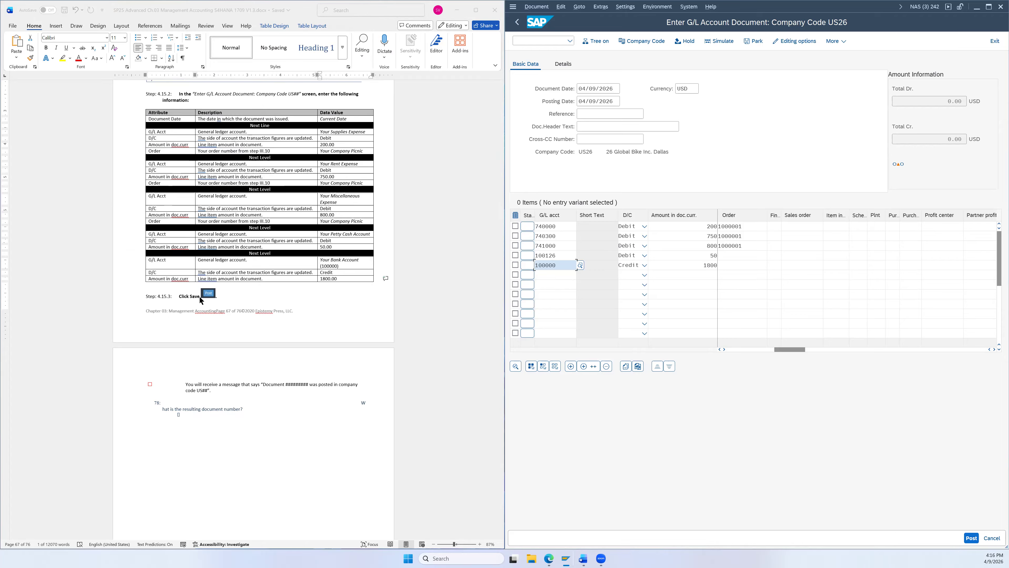
{"action": "left_click", "coordinate": [971, 540]}
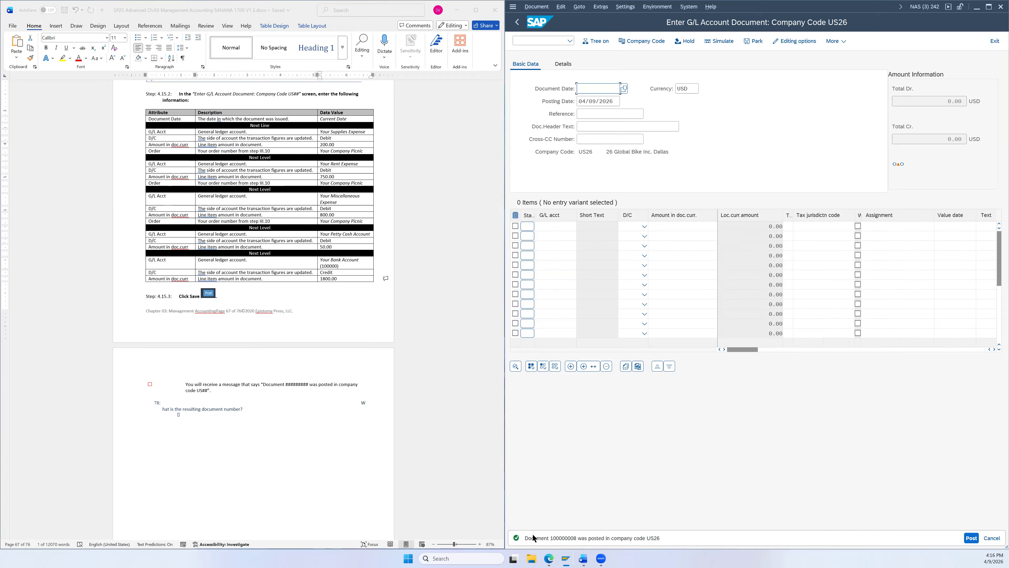
- Go to Section 4.16 of the exercise document and open a new SAP GUI window on the half of the screen beside it
{"action": "scroll", "coordinate": [361, 390], "scroll_direction": "down", "scroll_amount": 3}
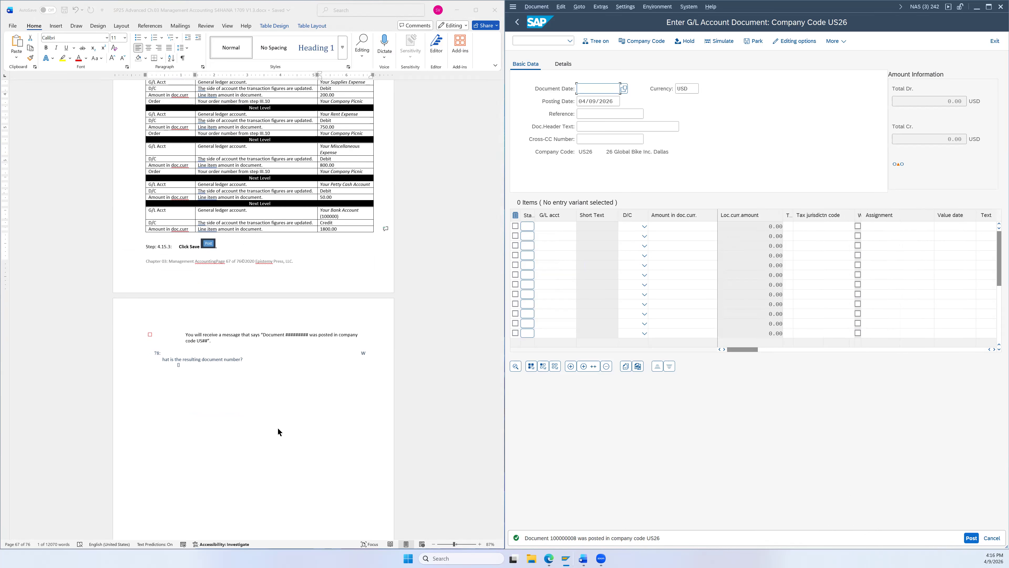
{"action": "scroll", "coordinate": [204, 370], "scroll_direction": "down", "scroll_amount": 20}
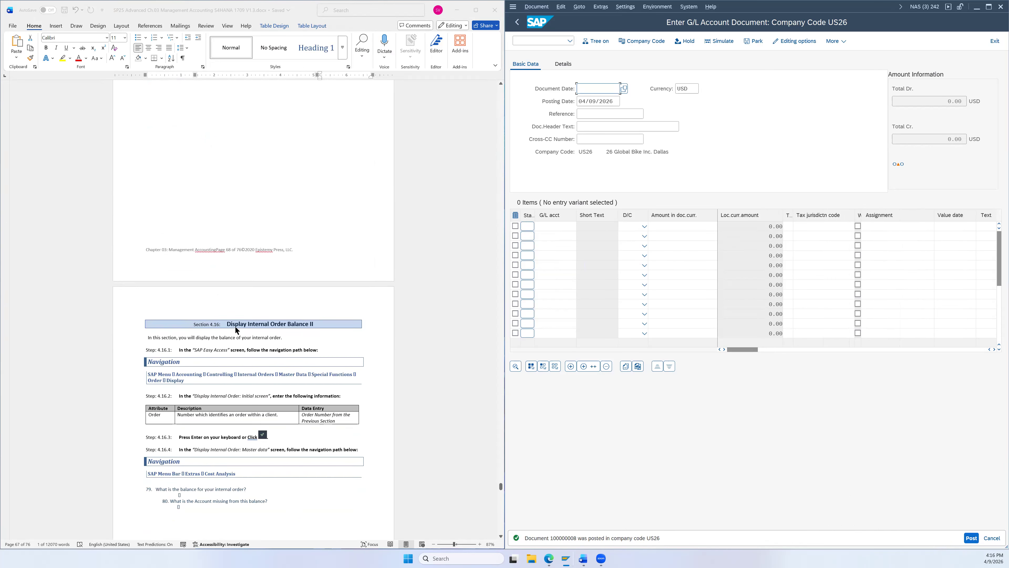
{"action": "left_click", "coordinate": [518, 23]}
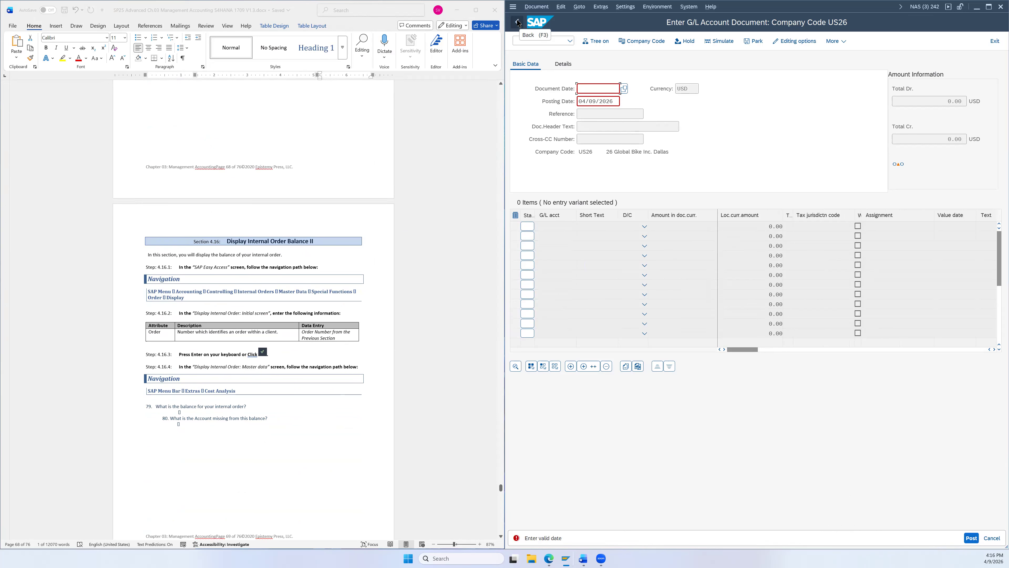
{"action": "left_click", "coordinate": [513, 7]}
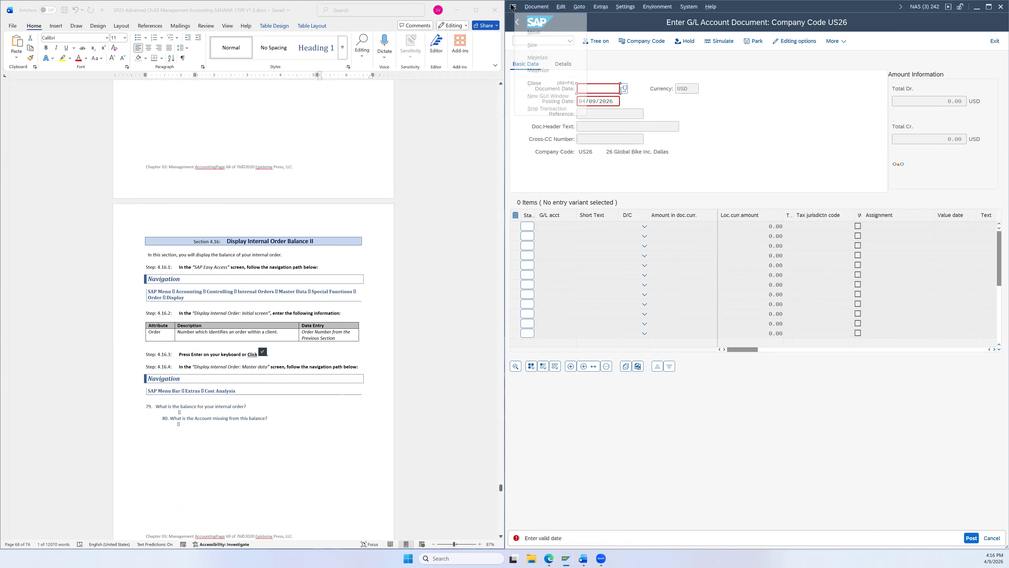
{"action": "left_click", "coordinate": [536, 96]}
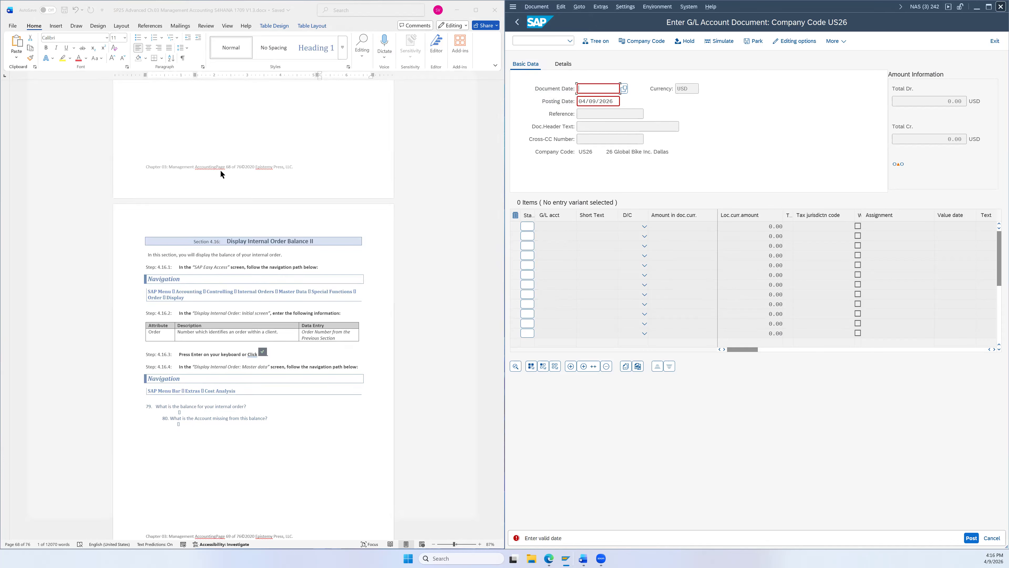
{"action": "key", "text": "super+Right"}
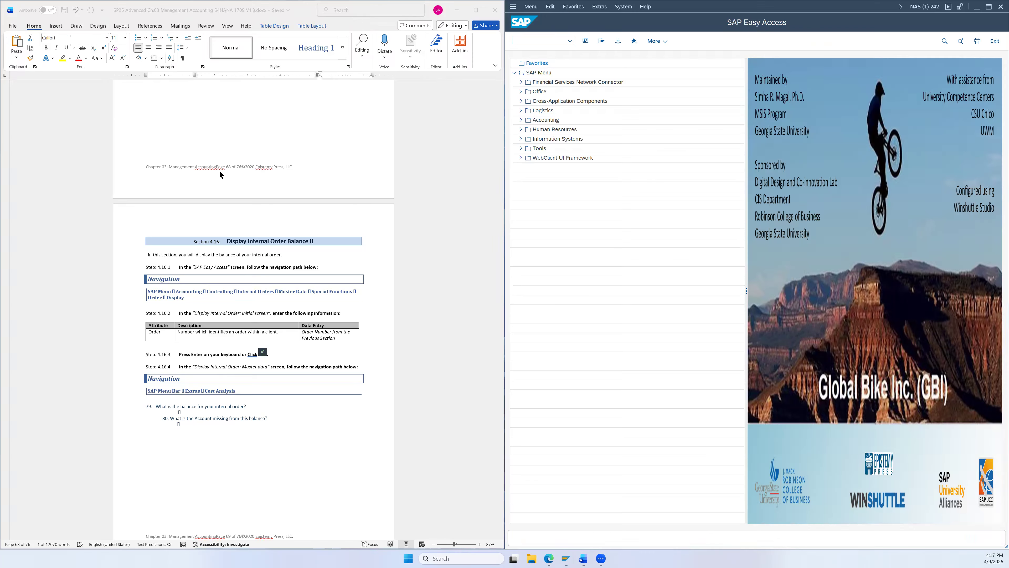
- Open the KO03 - Display transaction for orders under Accounting, Controlling, Internal Orders, Master Data, Special Functions
{"action": "scroll", "coordinate": [246, 216], "scroll_direction": "down", "scroll_amount": 1}
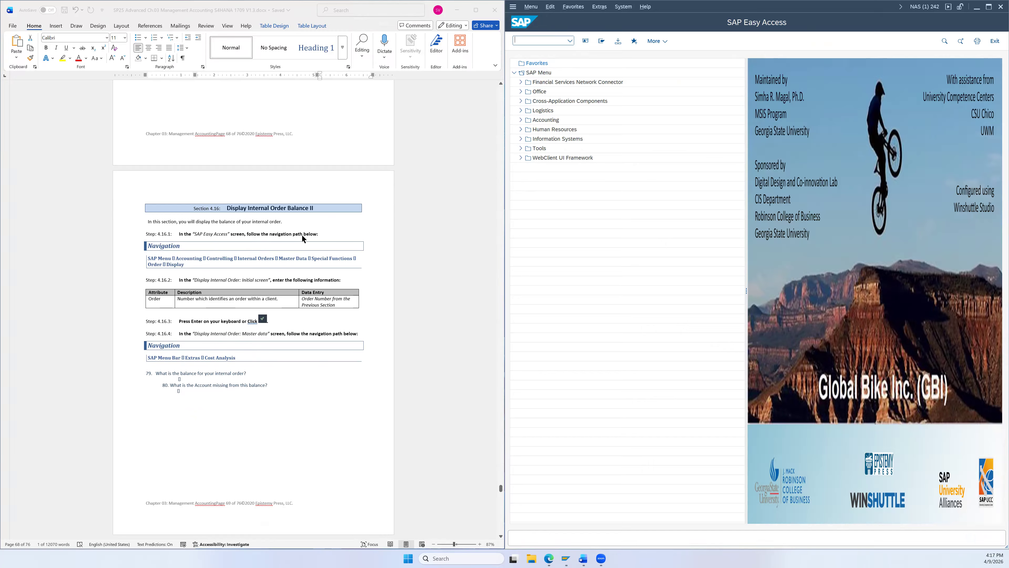
{"action": "left_click", "coordinate": [520, 120]}
{"action": "left_click", "coordinate": [528, 148]}
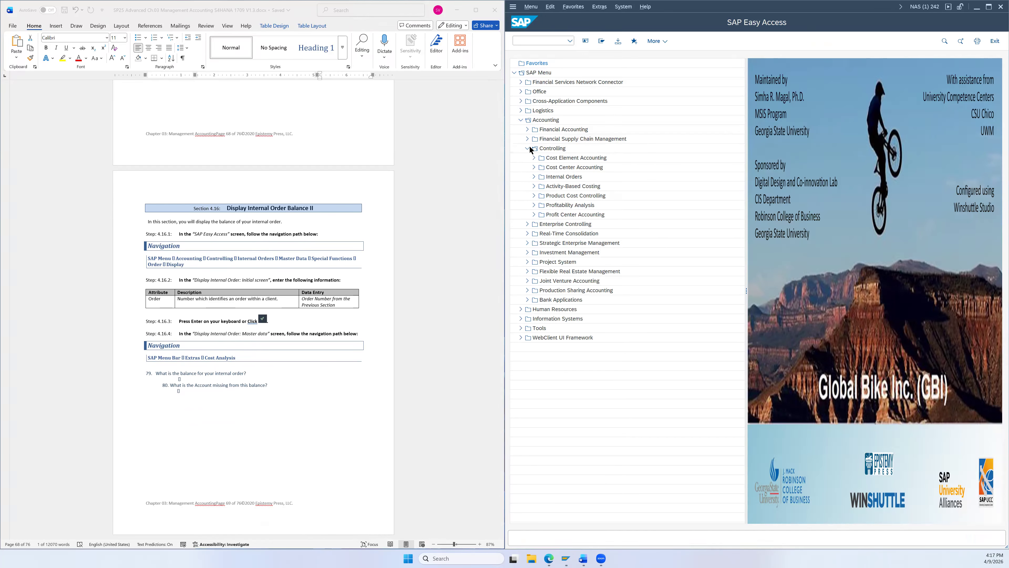
{"action": "left_click", "coordinate": [533, 177]}
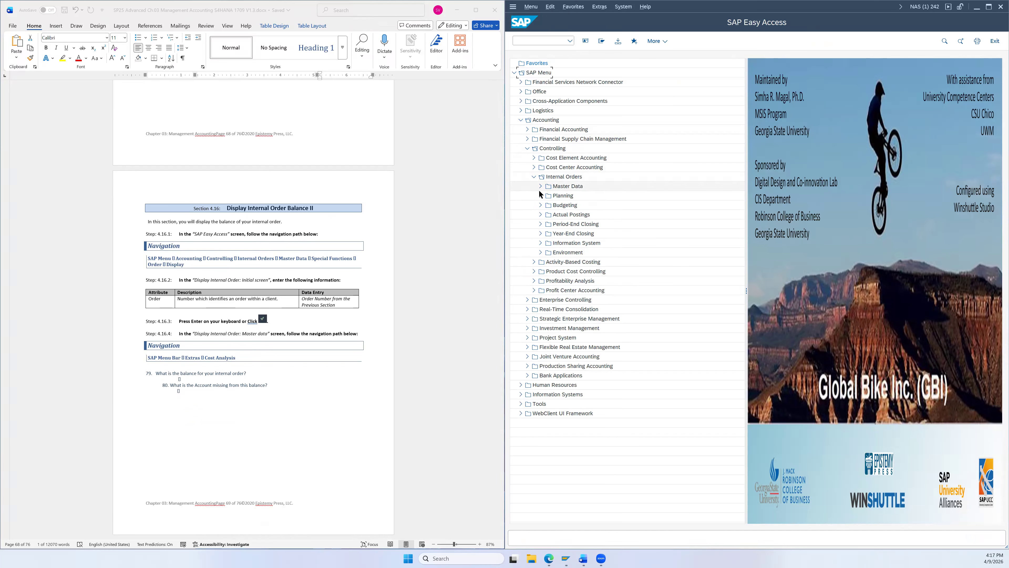
{"action": "left_click", "coordinate": [540, 187]}
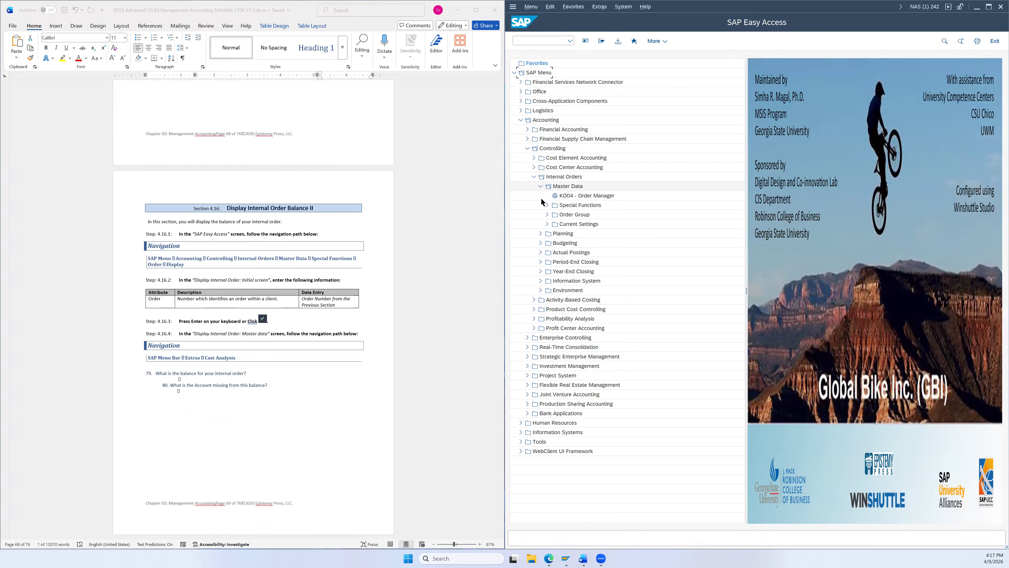
{"action": "left_click", "coordinate": [546, 205]}
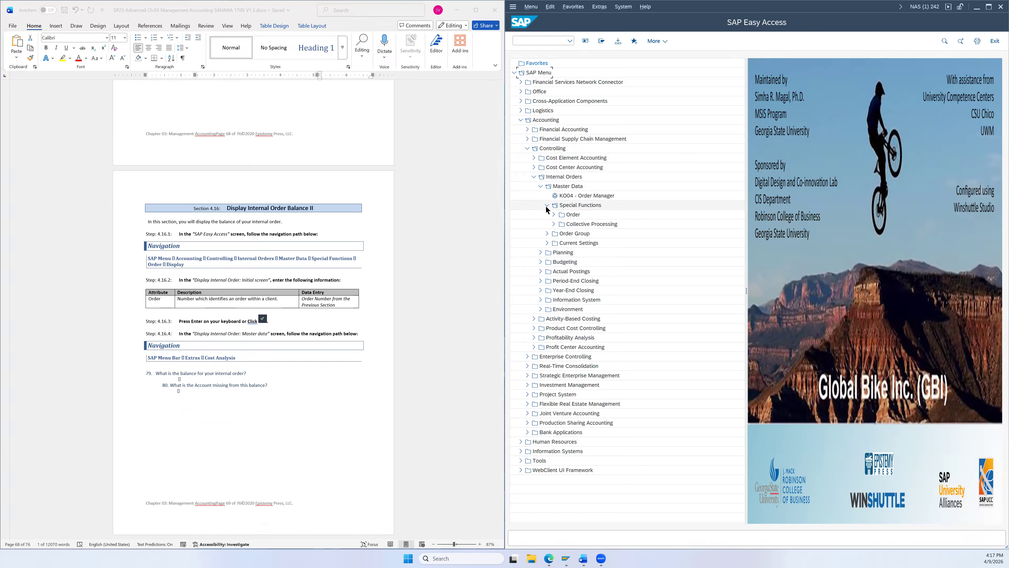
{"action": "left_click", "coordinate": [553, 214]}
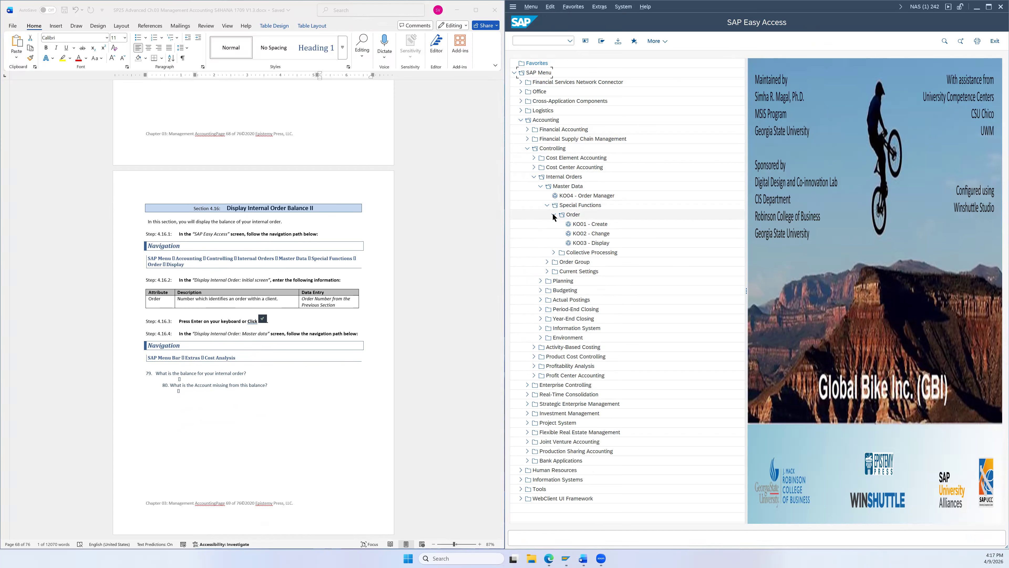
{"action": "left_click", "coordinate": [599, 246]}
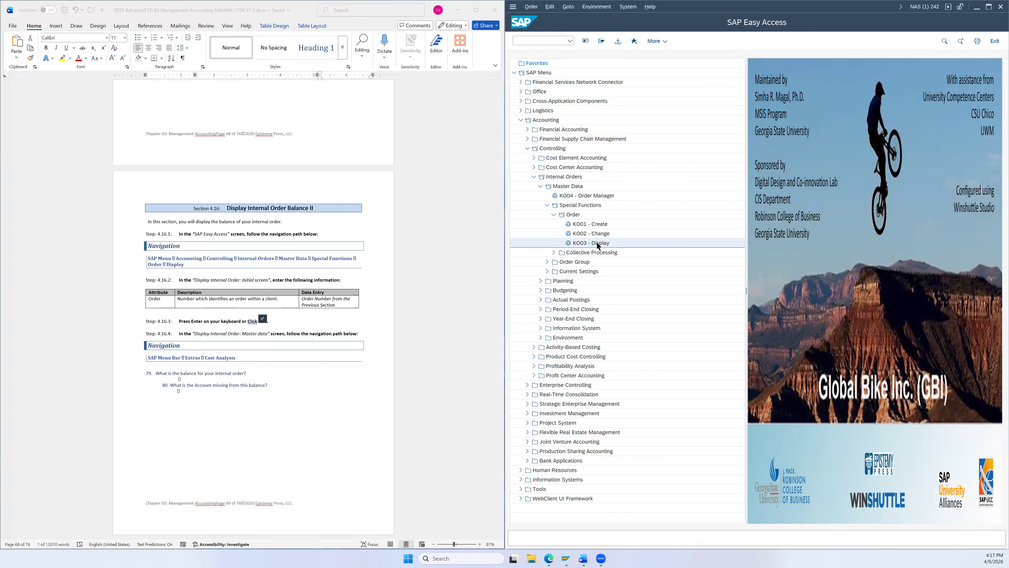
{"action": "double_click", "coordinate": [598, 244]}
- Choose the 26 Company Picnic order by searching controlling area NA26 and display its master data
{"action": "scroll", "coordinate": [374, 261], "scroll_direction": "down", "scroll_amount": 4}
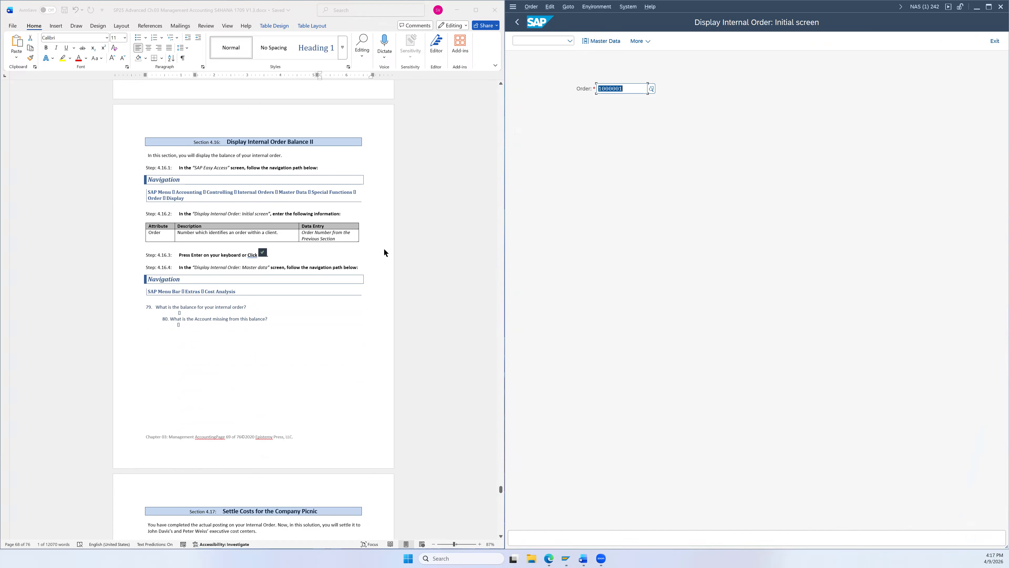
{"action": "left_click", "coordinate": [649, 88]}
{"action": "left_click", "coordinate": [648, 87]}
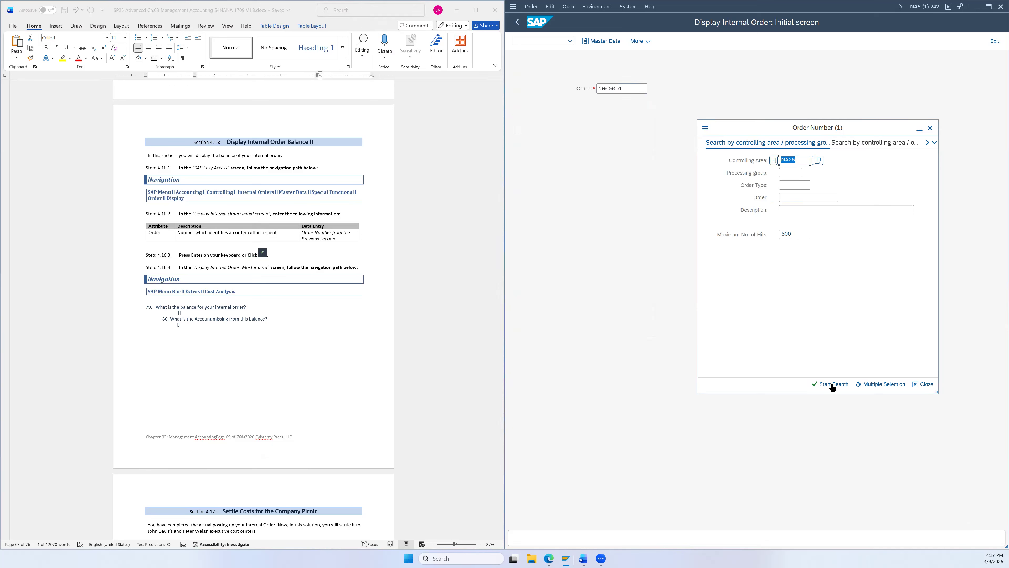
{"action": "left_click", "coordinate": [830, 386]}
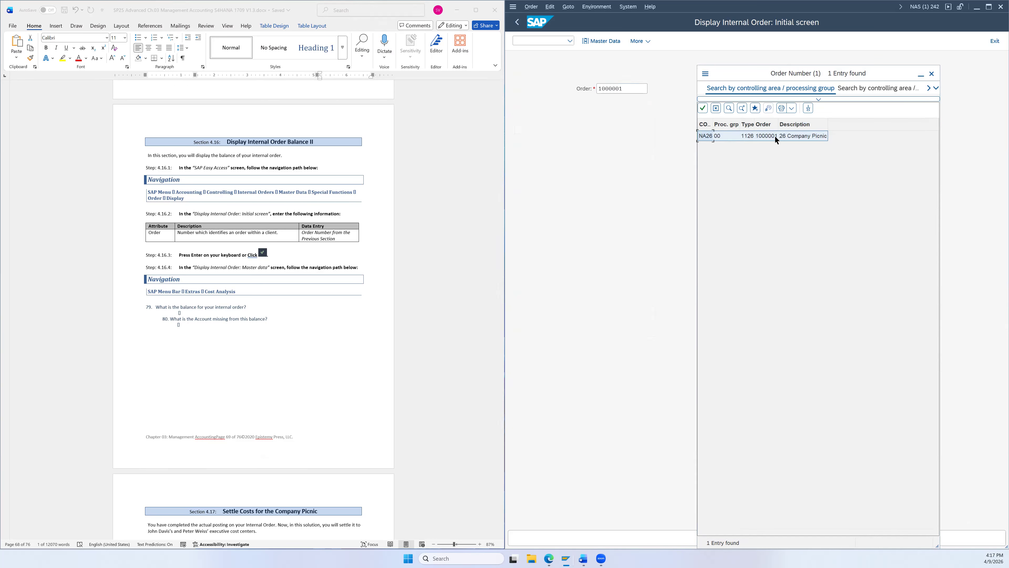
{"action": "left_click", "coordinate": [773, 136]}
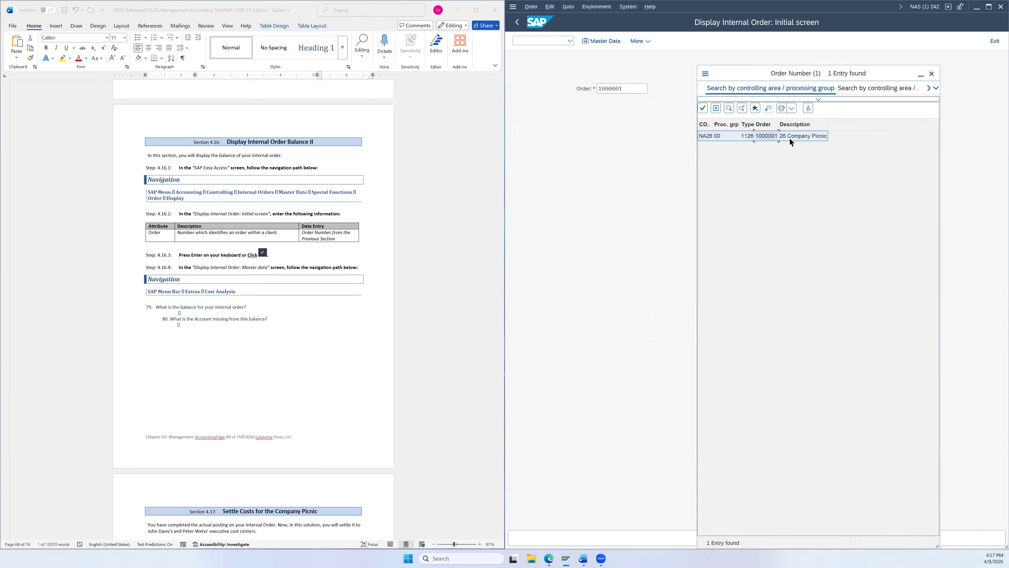
{"action": "double_click", "coordinate": [769, 136]}
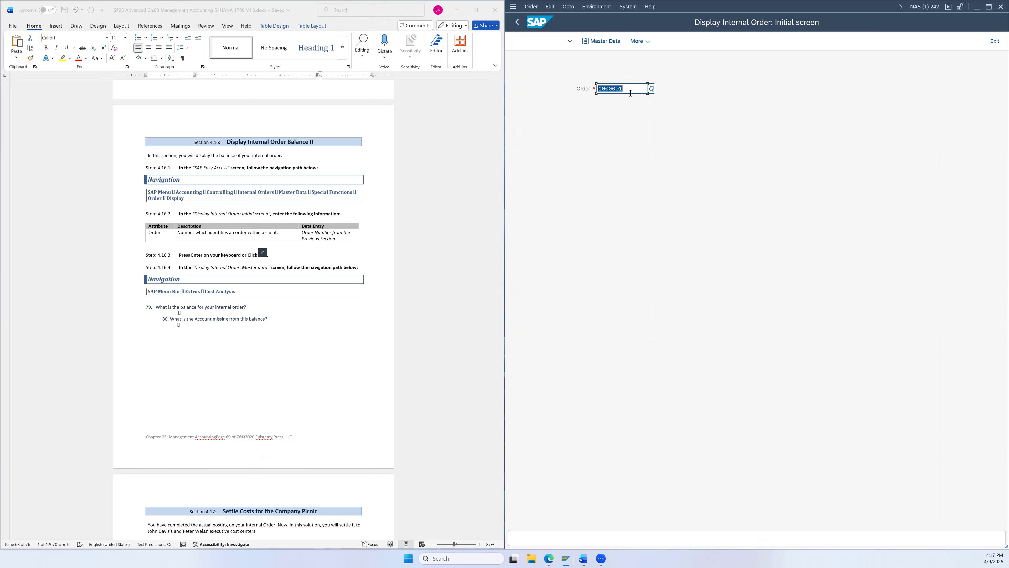
{"action": "key", "text": "Return"}
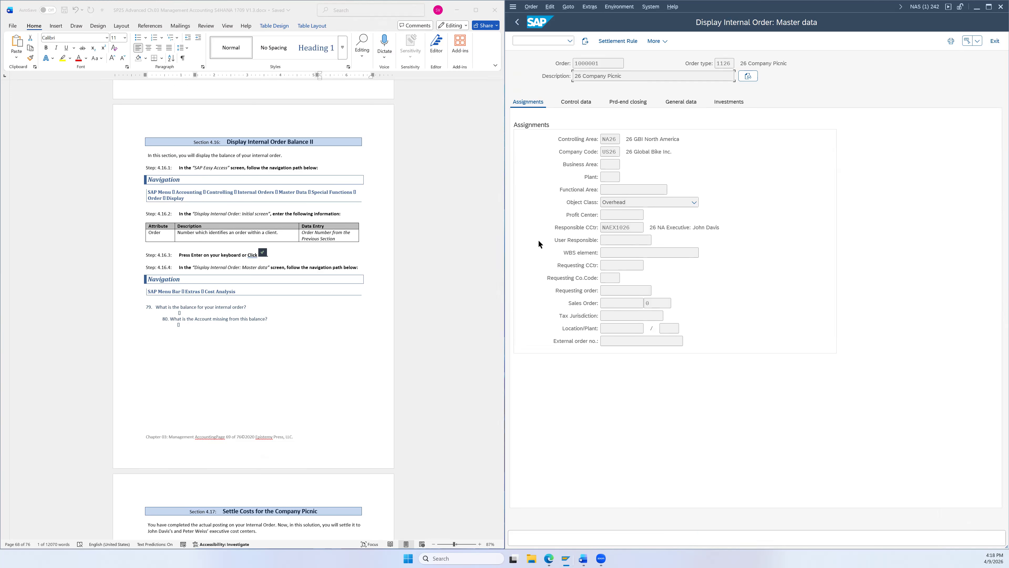
- Open the Company Picnic order's Cost Analysis and compare its cost elements with the line items in exercise step 4.15.2
{"action": "scroll", "coordinate": [433, 198], "scroll_direction": "down", "scroll_amount": 3}
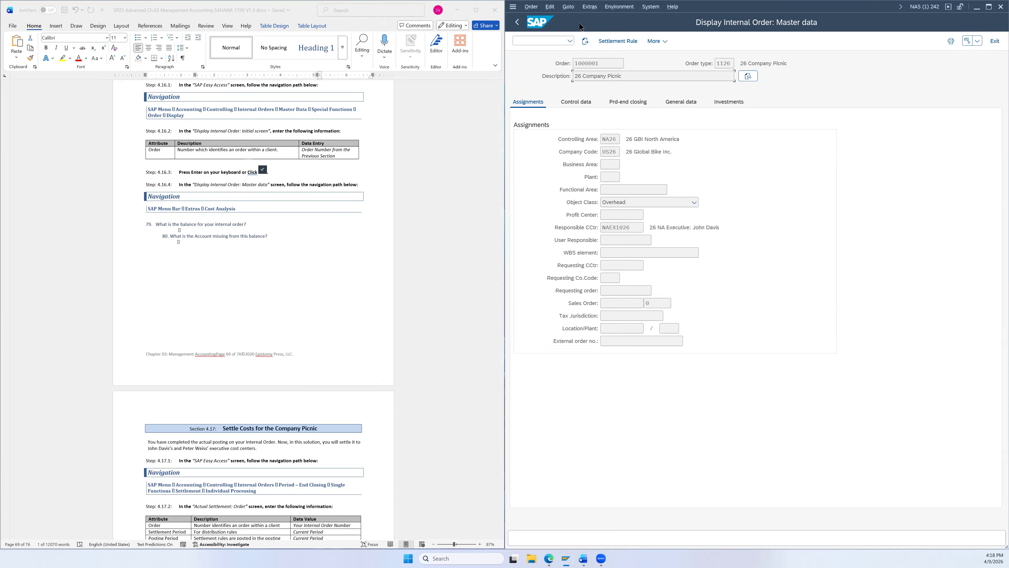
{"action": "left_click", "coordinate": [586, 9]}
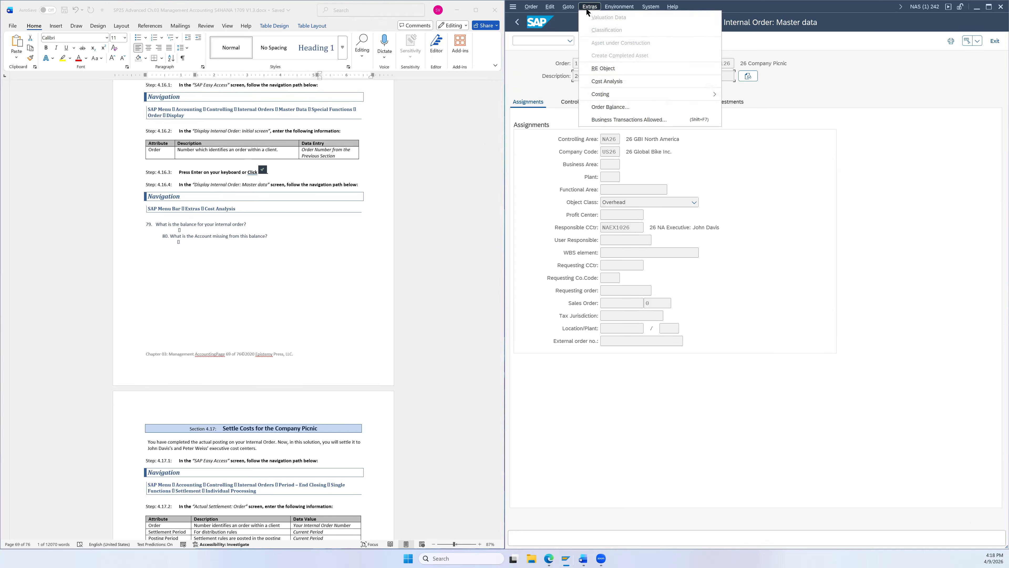
{"action": "left_click", "coordinate": [607, 81]}
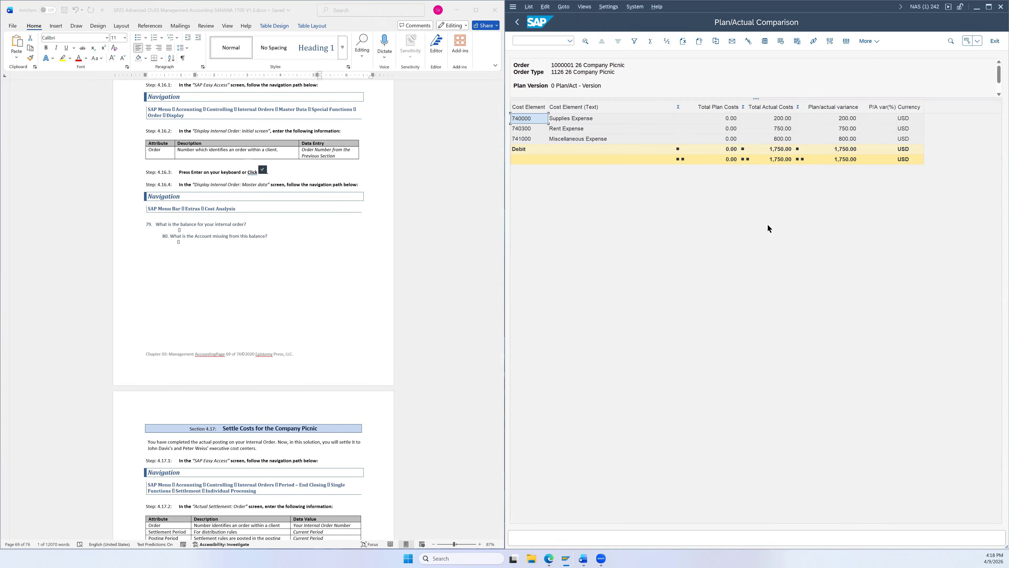
{"action": "scroll", "coordinate": [322, 176], "scroll_direction": "down", "scroll_amount": 3}
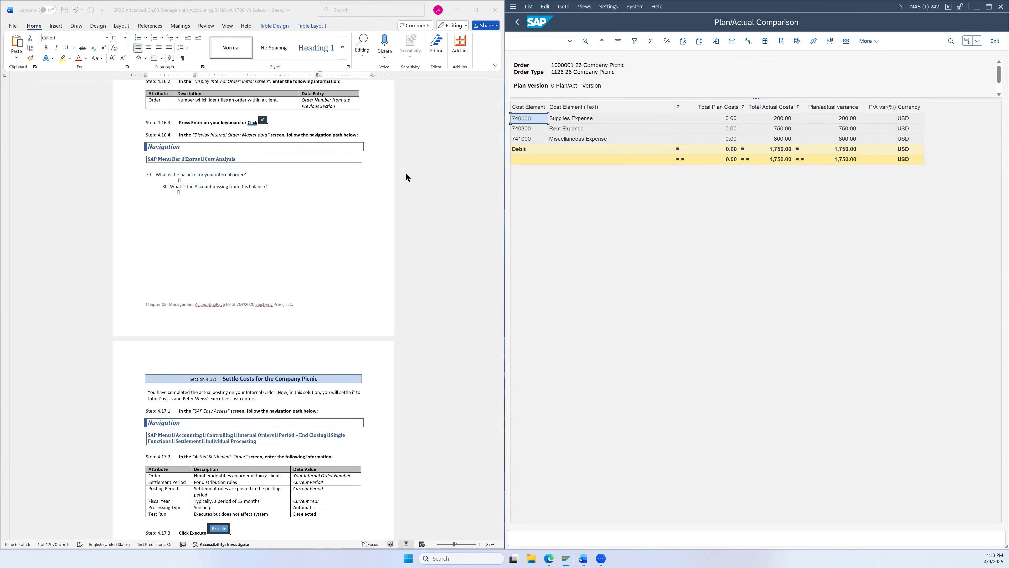
{"action": "scroll", "coordinate": [412, 194], "scroll_direction": "up", "scroll_amount": 10}
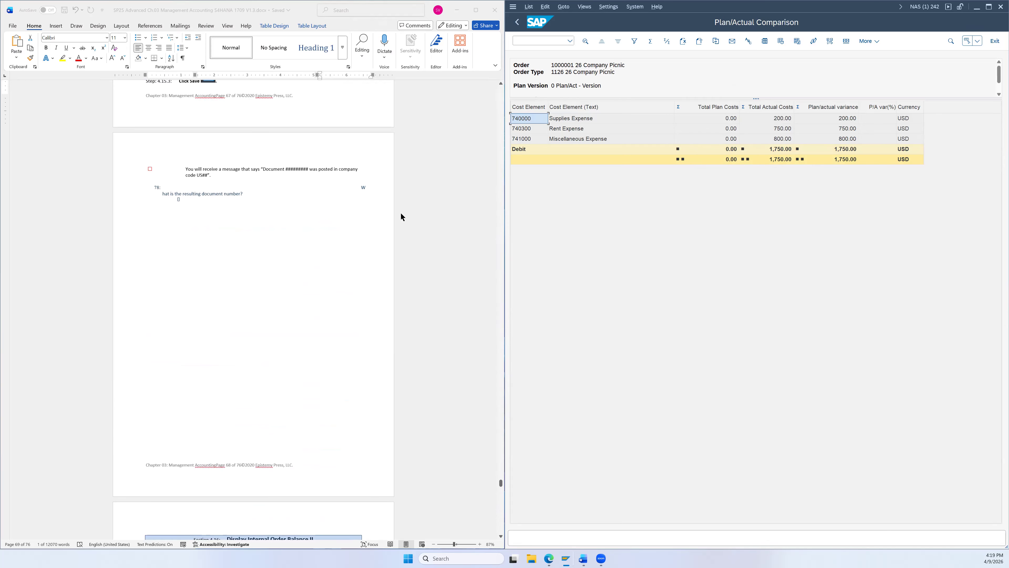
{"action": "scroll", "coordinate": [401, 215], "scroll_direction": "up", "scroll_amount": 5}
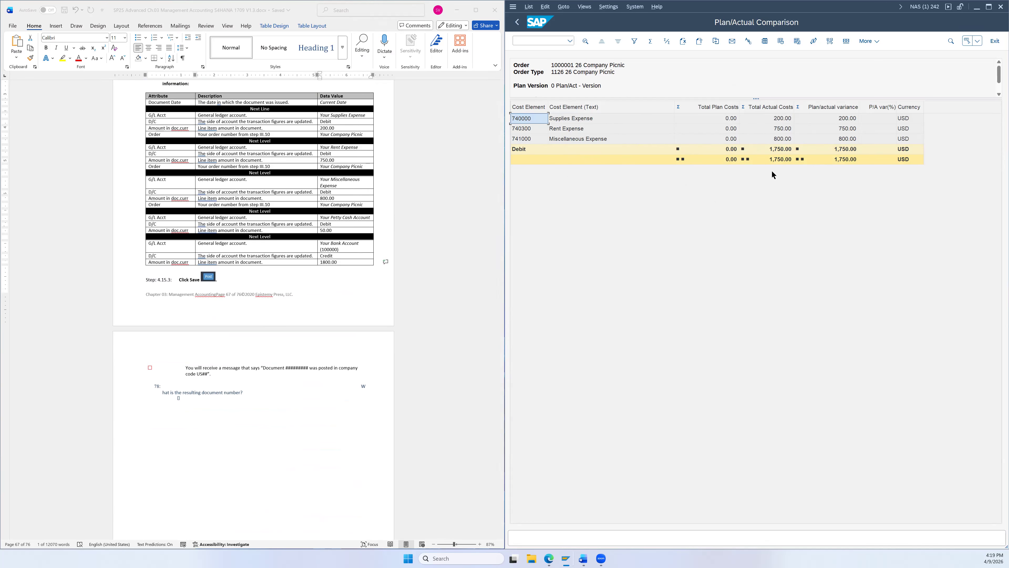
{"action": "scroll", "coordinate": [332, 243], "scroll_direction": "down", "scroll_amount": 8}
{"action": "scroll", "coordinate": [354, 264], "scroll_direction": "down", "scroll_amount": 11}
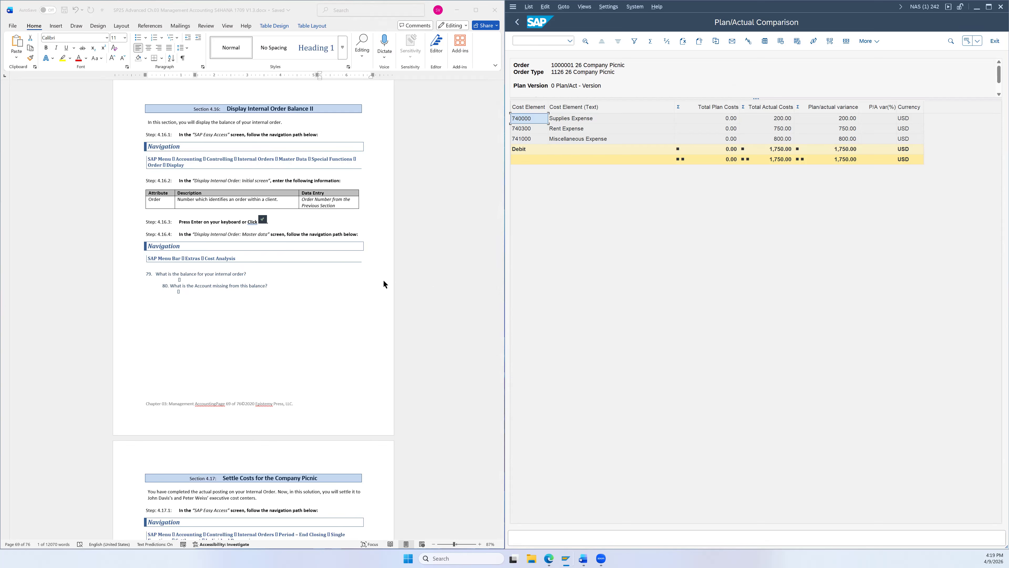
- Go to Section 4.17, Settle Costs for the Company Picnic, in the exercise document and open another SAP GUI window
{"action": "scroll", "coordinate": [383, 279], "scroll_direction": "down", "scroll_amount": 4}
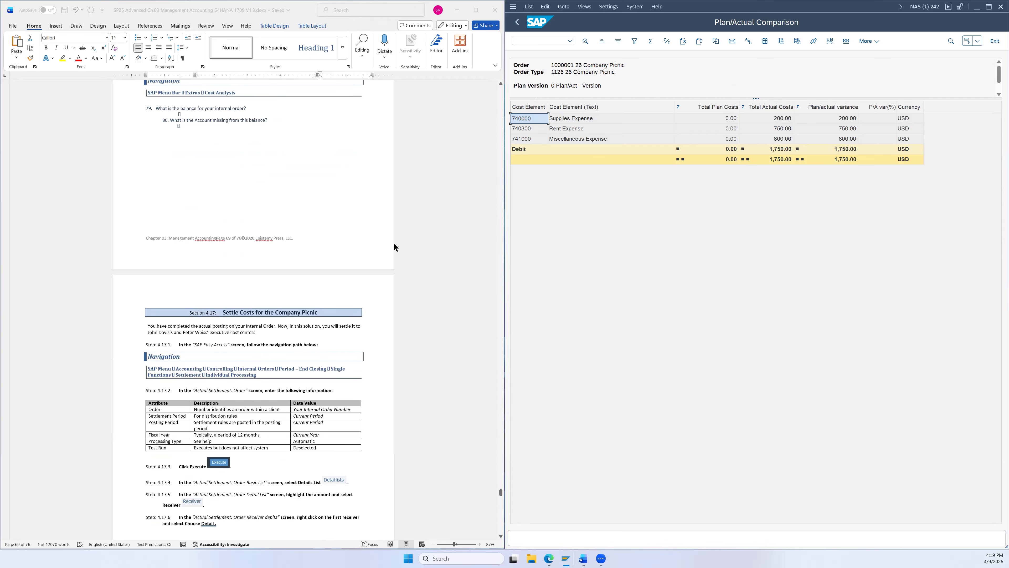
{"action": "scroll", "coordinate": [399, 254], "scroll_direction": "down", "scroll_amount": 2}
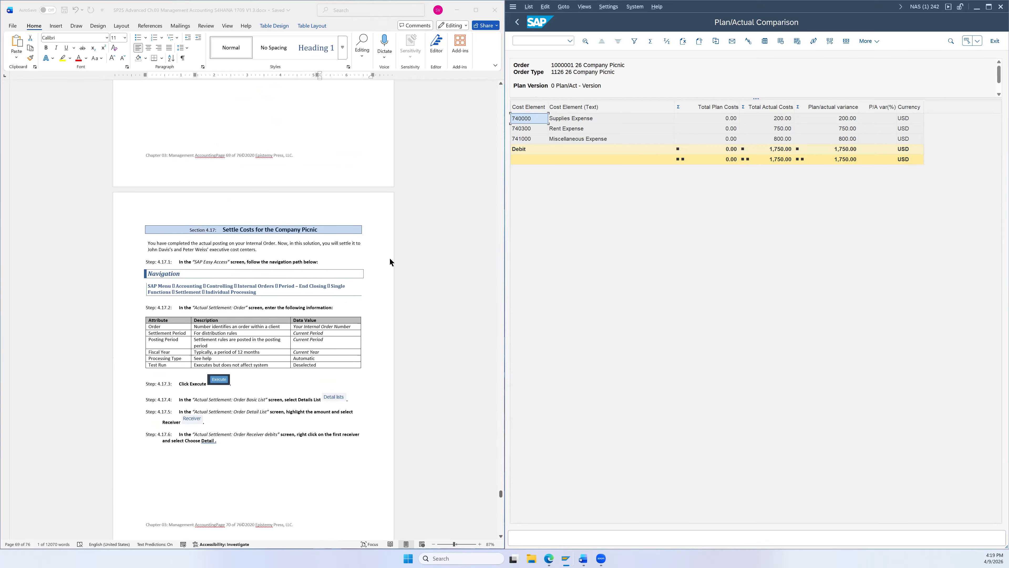
{"action": "scroll", "coordinate": [390, 251], "scroll_direction": "down", "scroll_amount": 2}
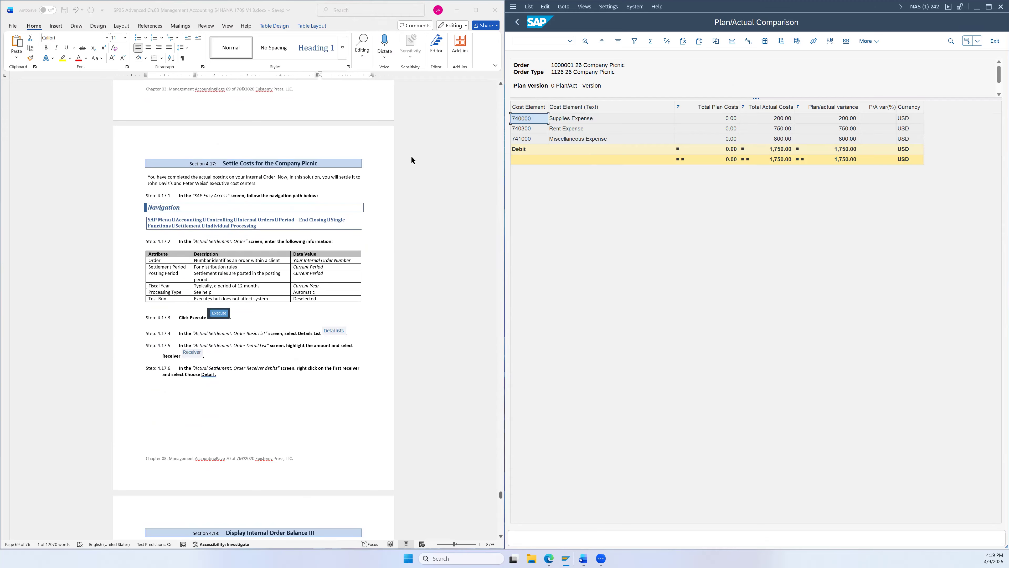
{"action": "left_click", "coordinate": [513, 6]}
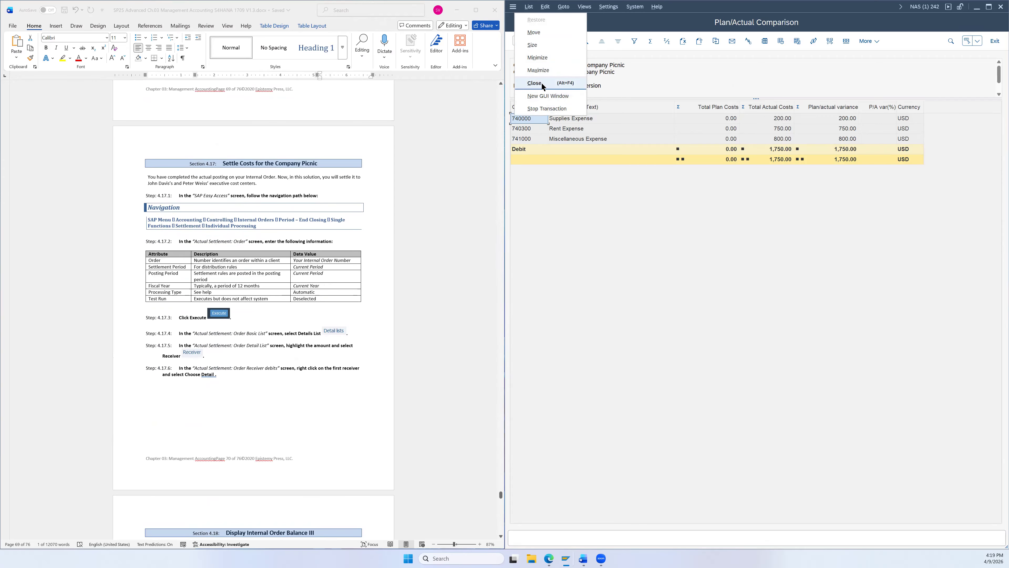
{"action": "left_click", "coordinate": [542, 97]}
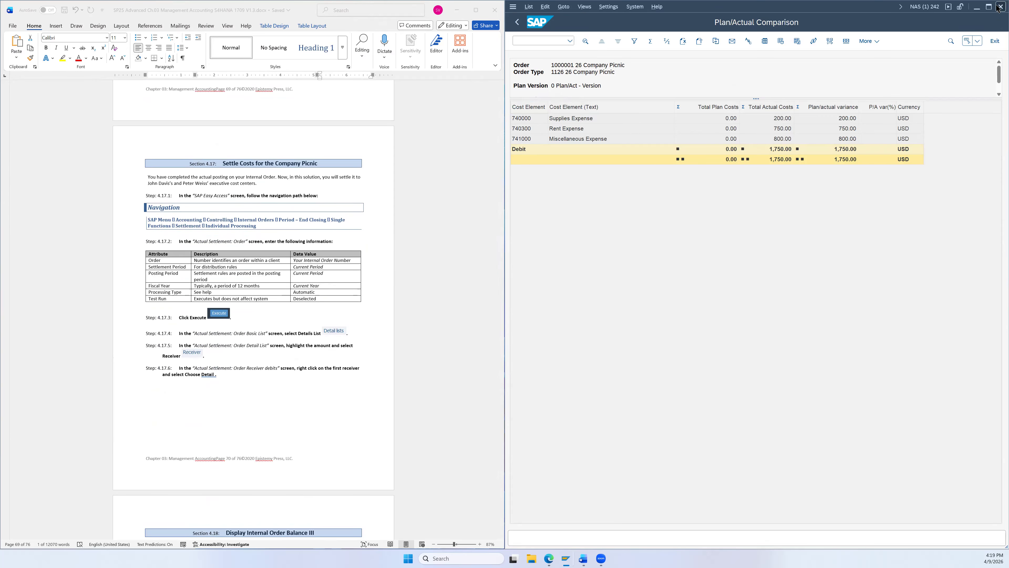
- Place the new SAP window beside the exercise document and open KO88 - Individual Processing under Internal Orders, Period-End Closing, Single Functions, Settlement
{"action": "key", "text": "super+Right"}
{"action": "key", "text": "super+Right"}
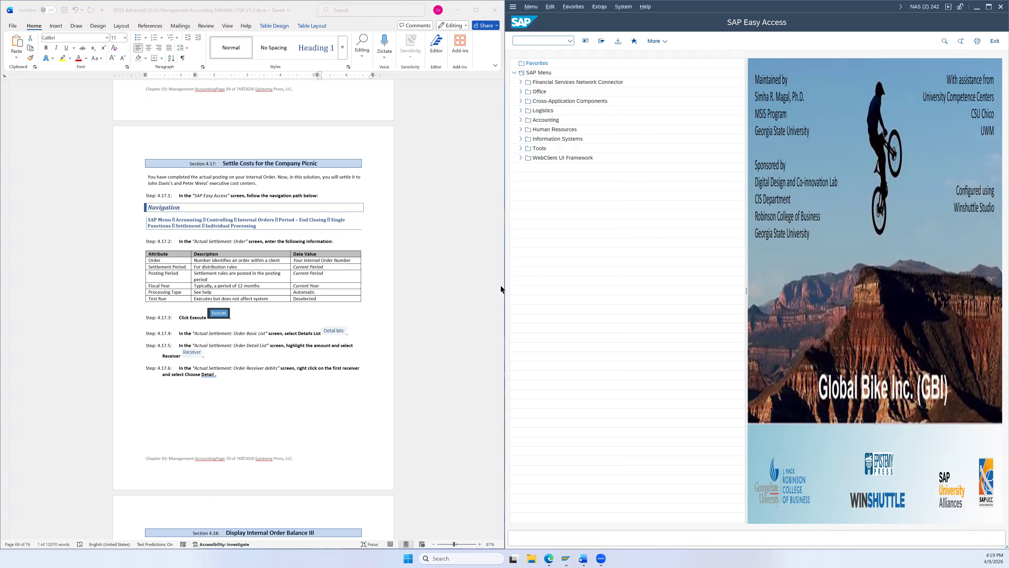
{"action": "scroll", "coordinate": [415, 278], "scroll_direction": "down", "scroll_amount": 3}
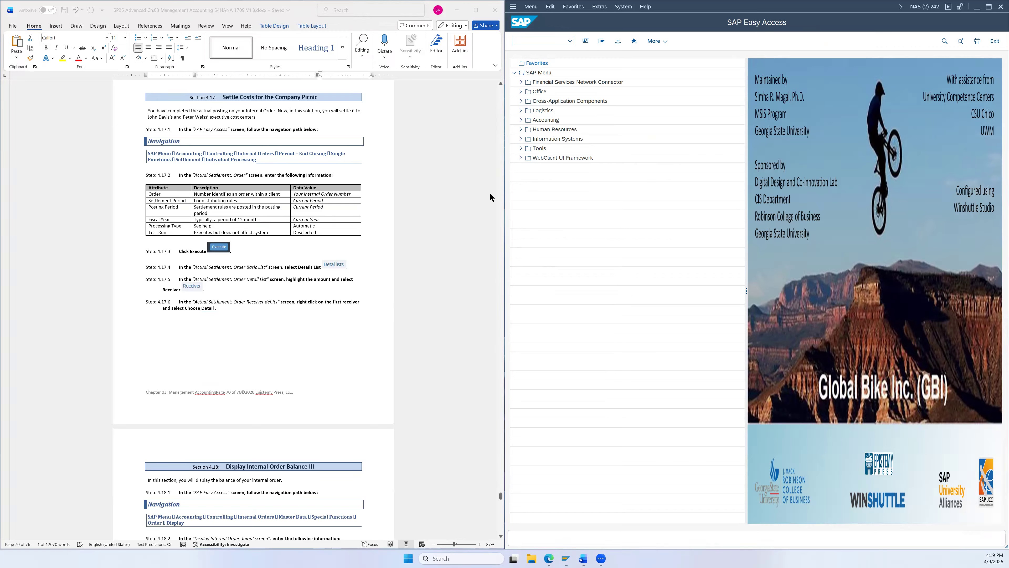
{"action": "left_click", "coordinate": [521, 119]}
{"action": "left_click", "coordinate": [527, 148]}
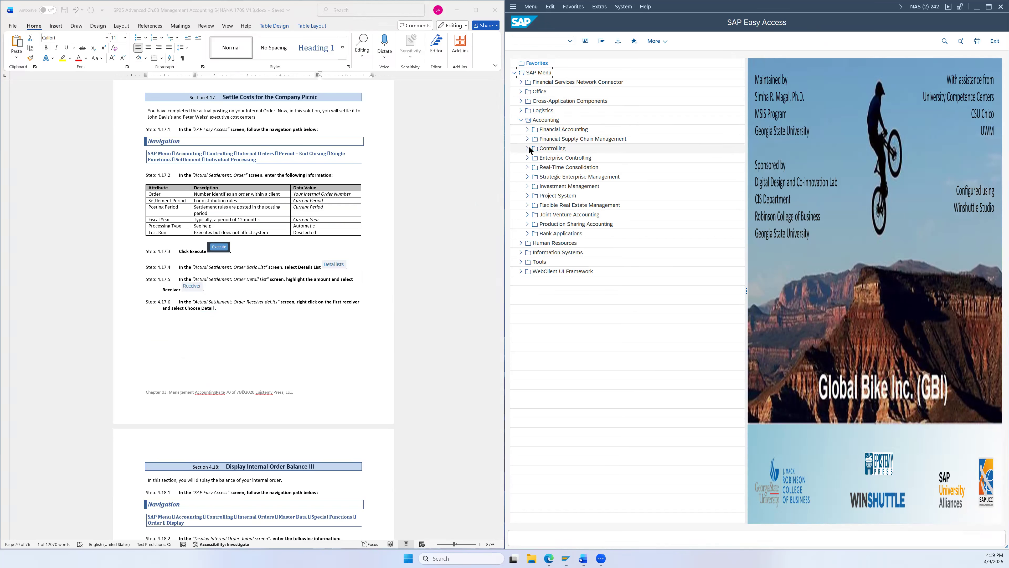
{"action": "left_click", "coordinate": [534, 177]}
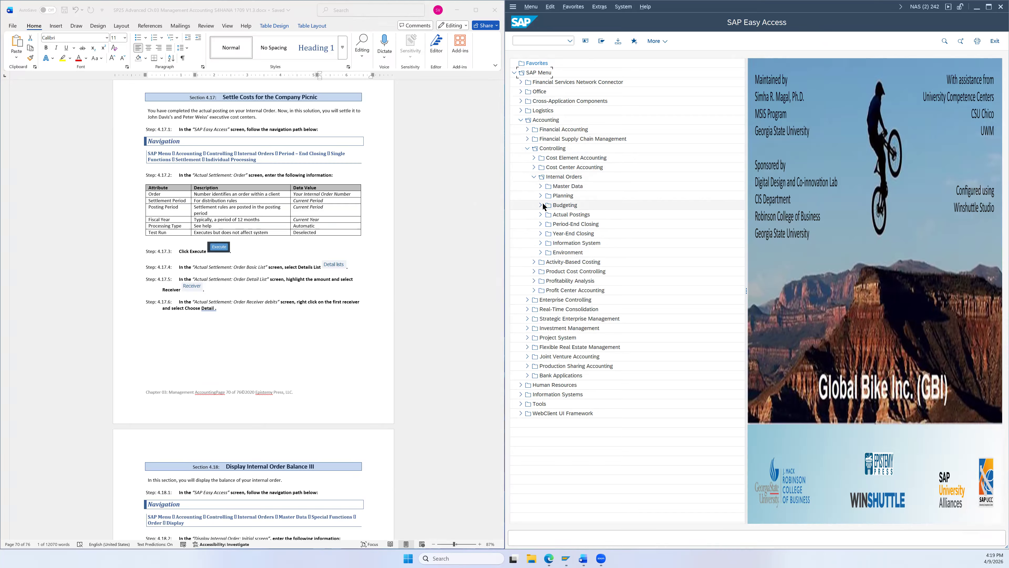
{"action": "left_click", "coordinate": [540, 224]}
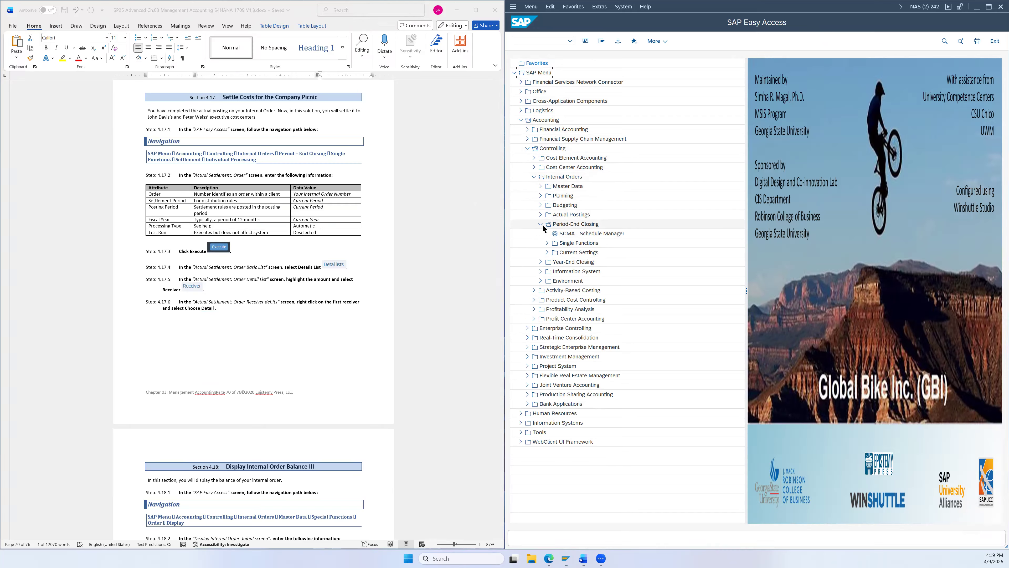
{"action": "left_click", "coordinate": [546, 242]}
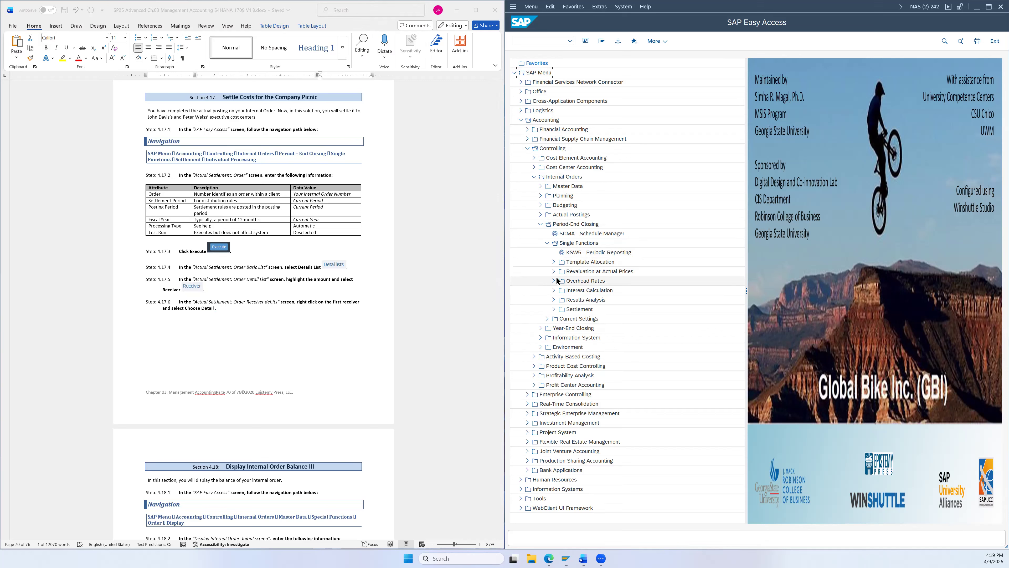
{"action": "left_click", "coordinate": [553, 309]}
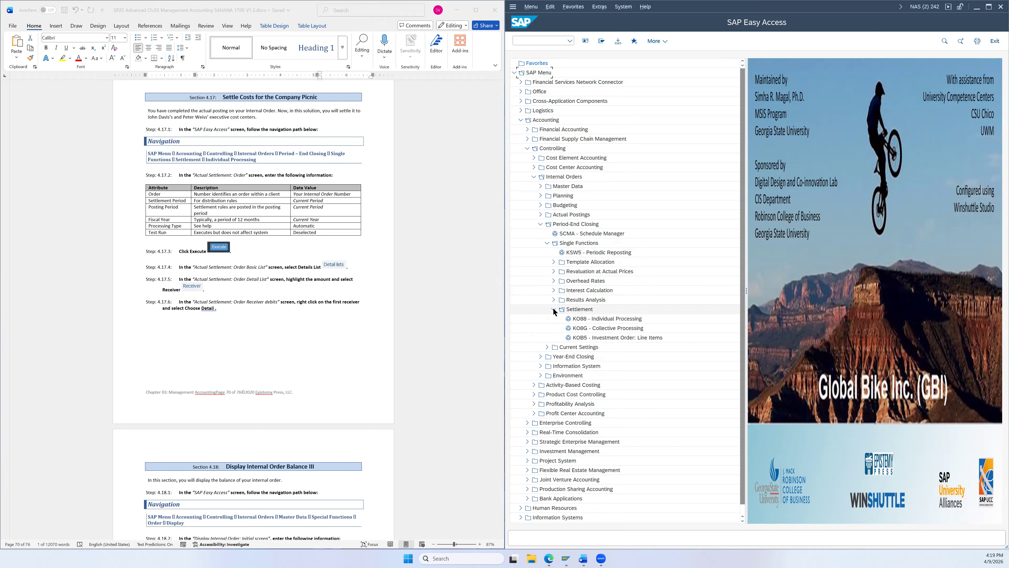
{"action": "left_click", "coordinate": [623, 321]}
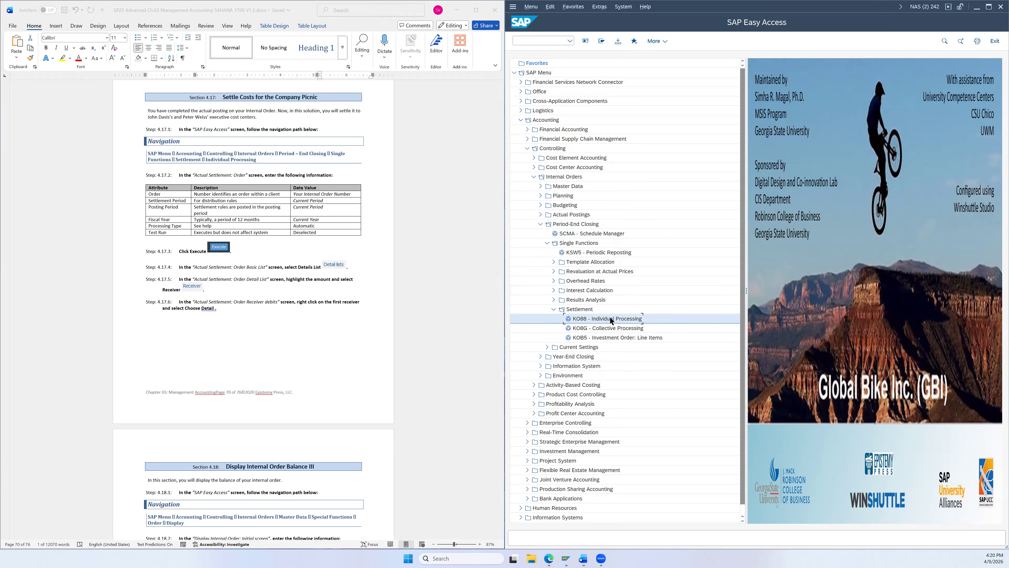
{"action": "double_click", "coordinate": [614, 320]}
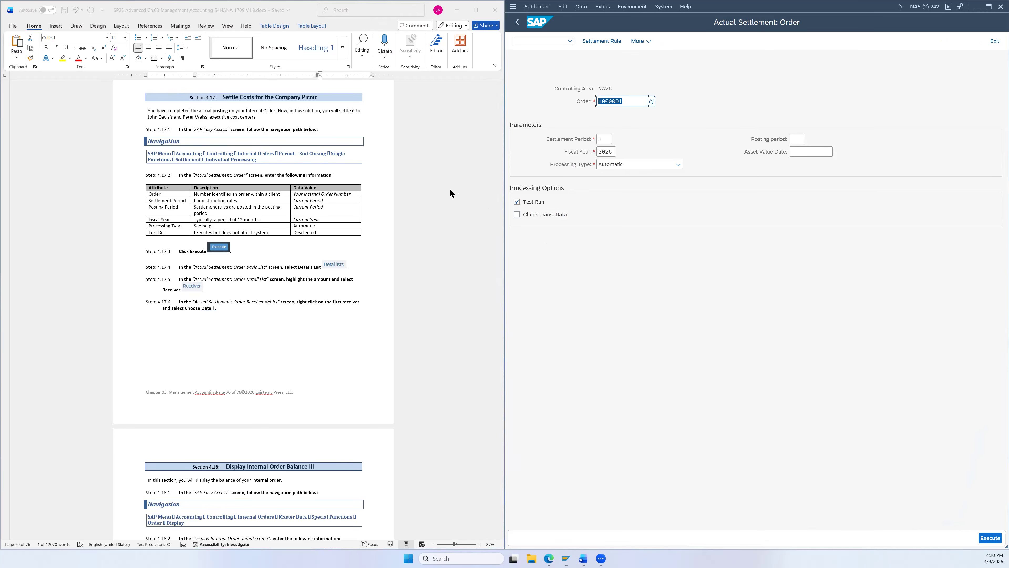
- Choose the 26 Company Picnic order for the actual settlement by searching controlling area NA26
{"action": "left_click", "coordinate": [650, 102]}
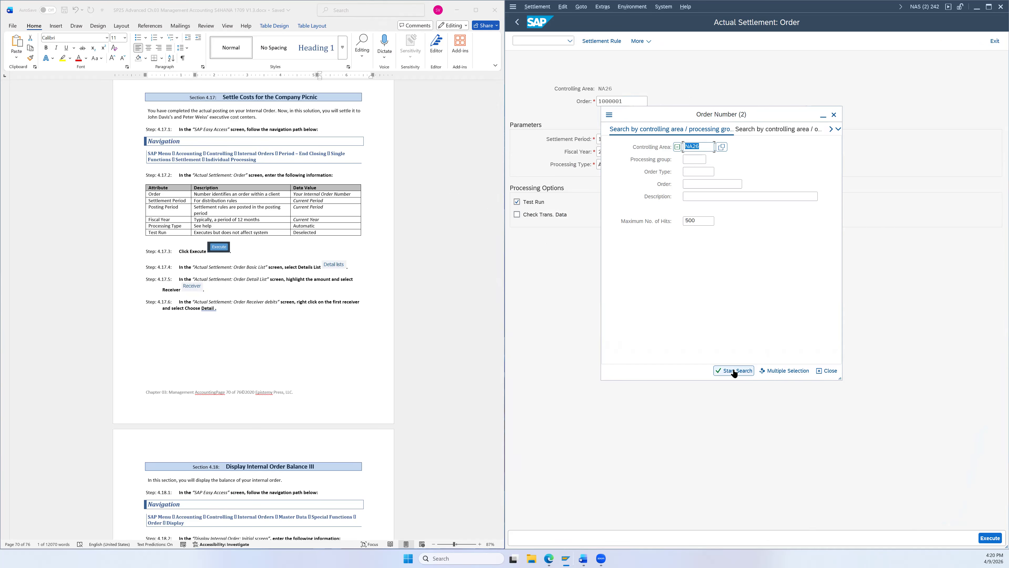
{"action": "key", "text": "Return"}
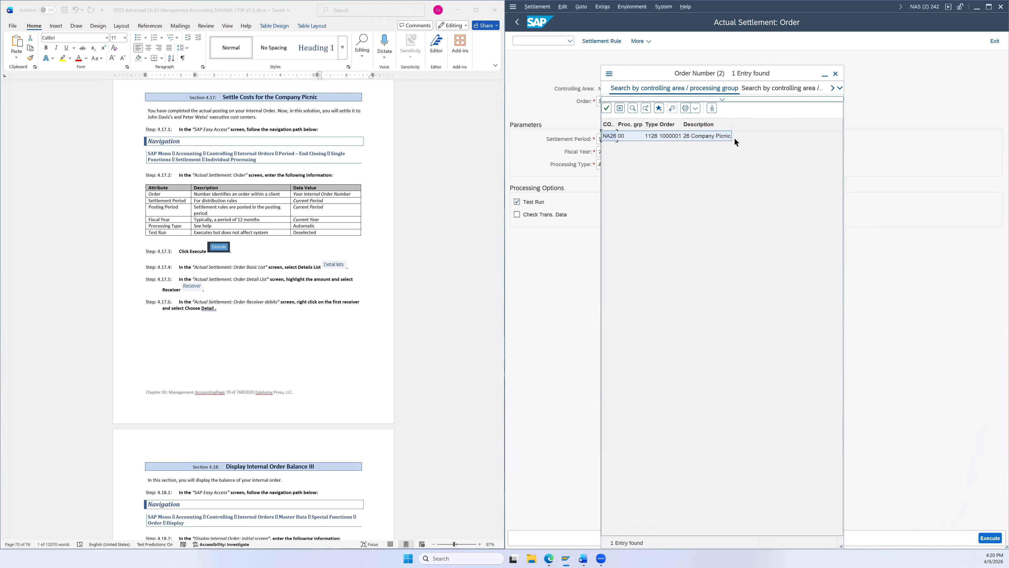
{"action": "double_click", "coordinate": [709, 136]}
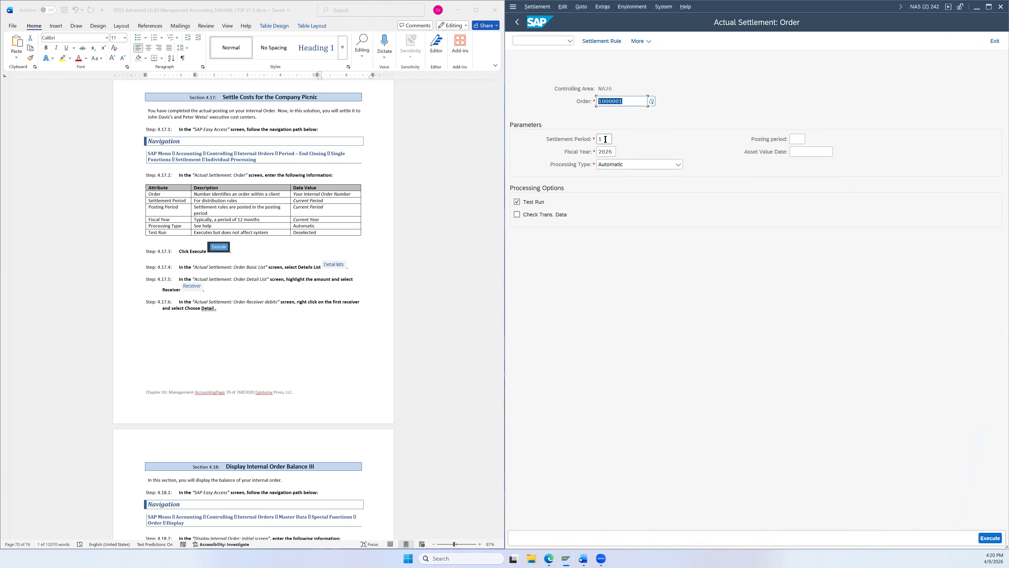
- Try to execute the Company Picnic order's settlement with posting period 12 in fiscal year 2026
{"action": "left_click", "coordinate": [795, 140]}
{"action": "type", "text": "12"}
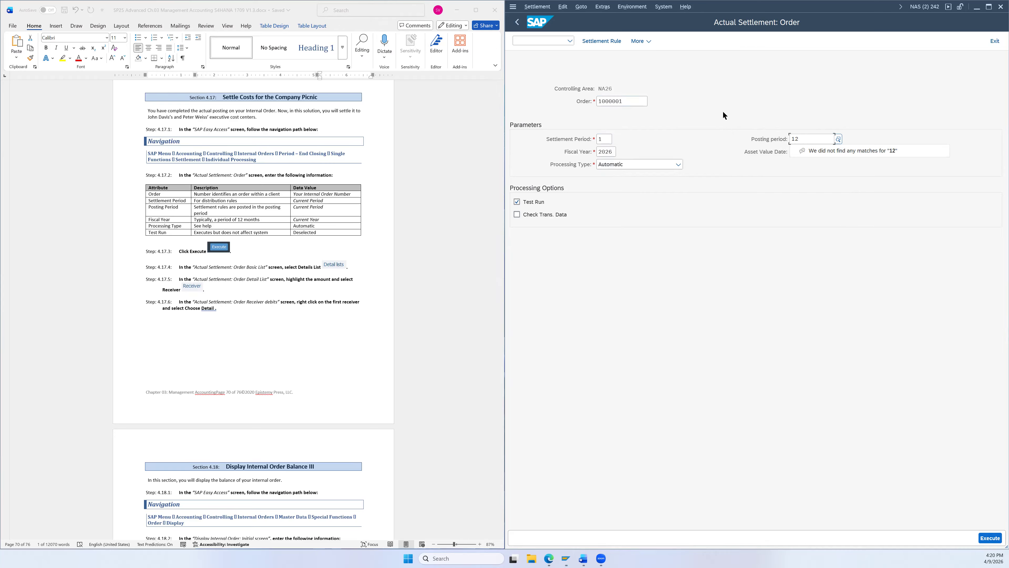
{"action": "left_click", "coordinate": [727, 112]}
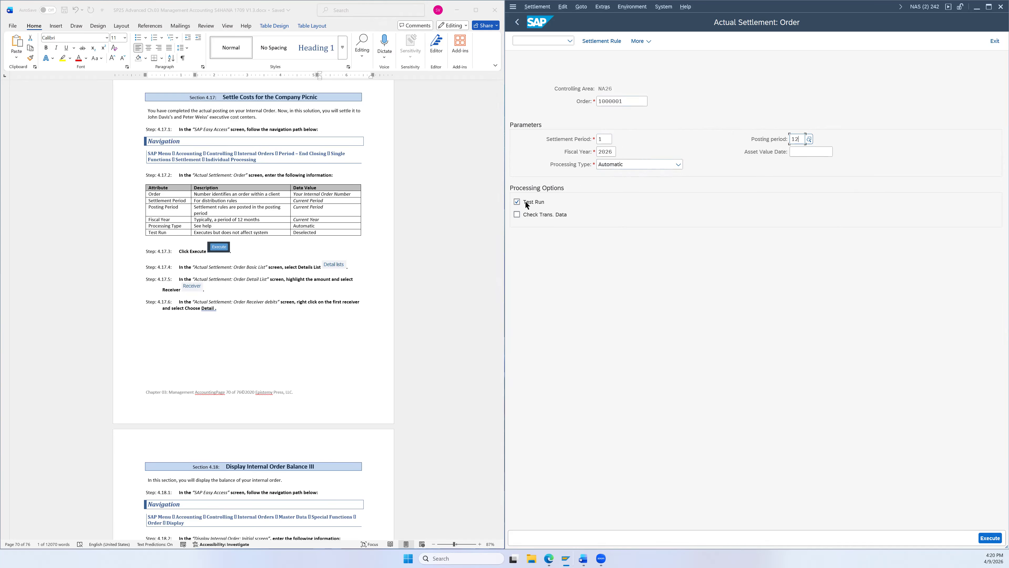
{"action": "left_click", "coordinate": [517, 202]}
{"action": "left_click", "coordinate": [614, 152]}
{"action": "key", "text": "space"}
{"action": "left_click", "coordinate": [989, 538]}
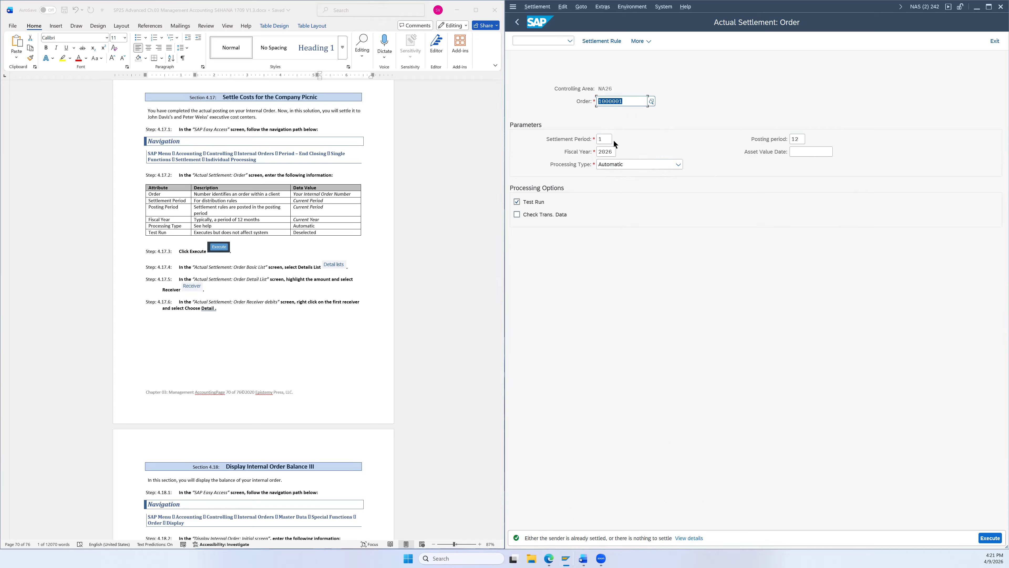
- Set both the settlement period and posting period to 4, deselect Test Run, and execute the Company Picnic order's settlement
{"action": "double_click", "coordinate": [600, 139]}
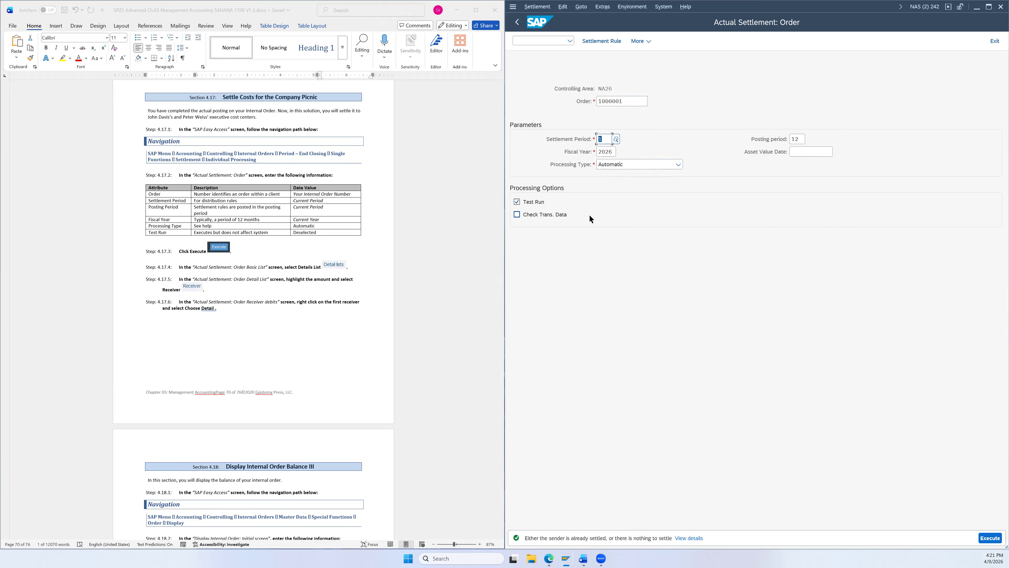
{"action": "type", "text": "4"}
{"action": "left_click", "coordinate": [798, 139]}
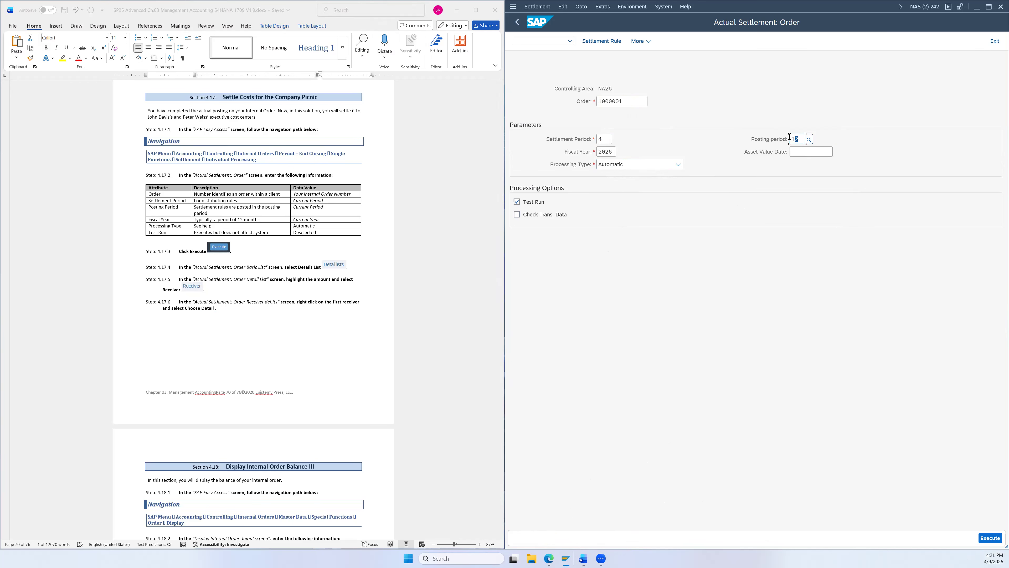
{"action": "type", "text": "4"}
{"action": "left_click", "coordinate": [517, 202]}
{"action": "left_click", "coordinate": [517, 201]}
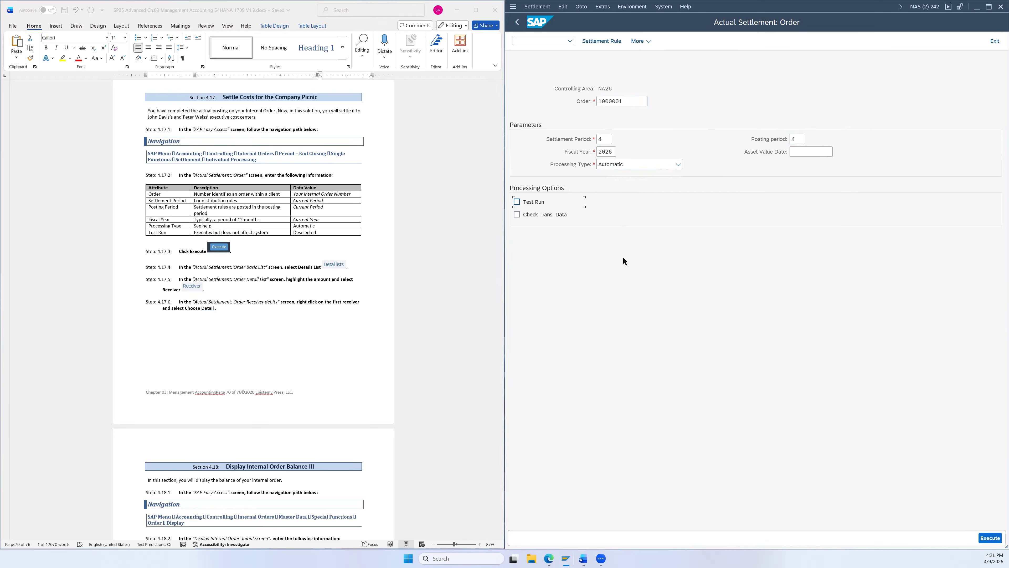
{"action": "left_click", "coordinate": [985, 541]}
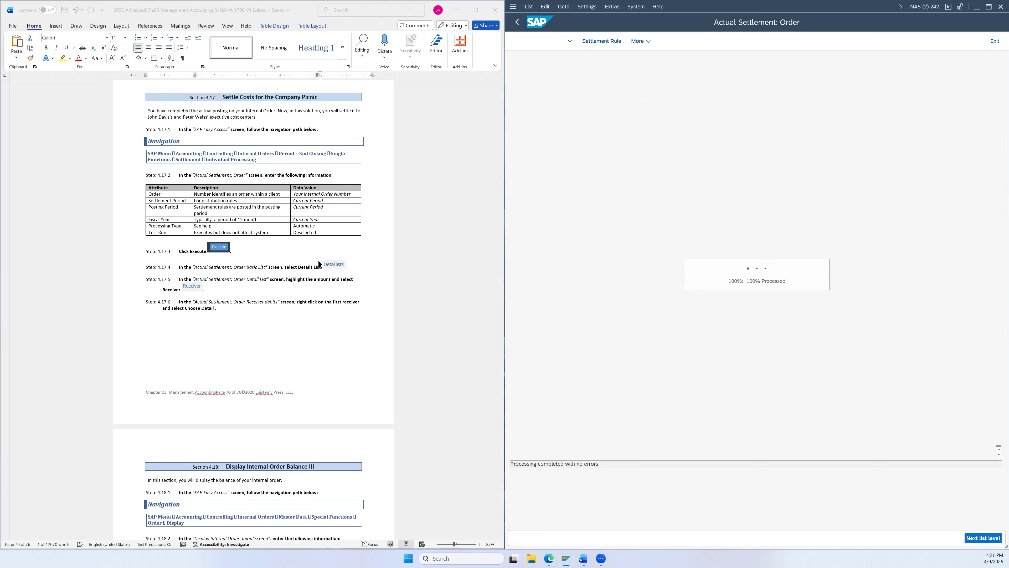
- Display the detail list of settled values for the Company Picnic order, following exercise step 4.17.4
{"action": "scroll", "coordinate": [366, 236], "scroll_direction": "down", "scroll_amount": 1}
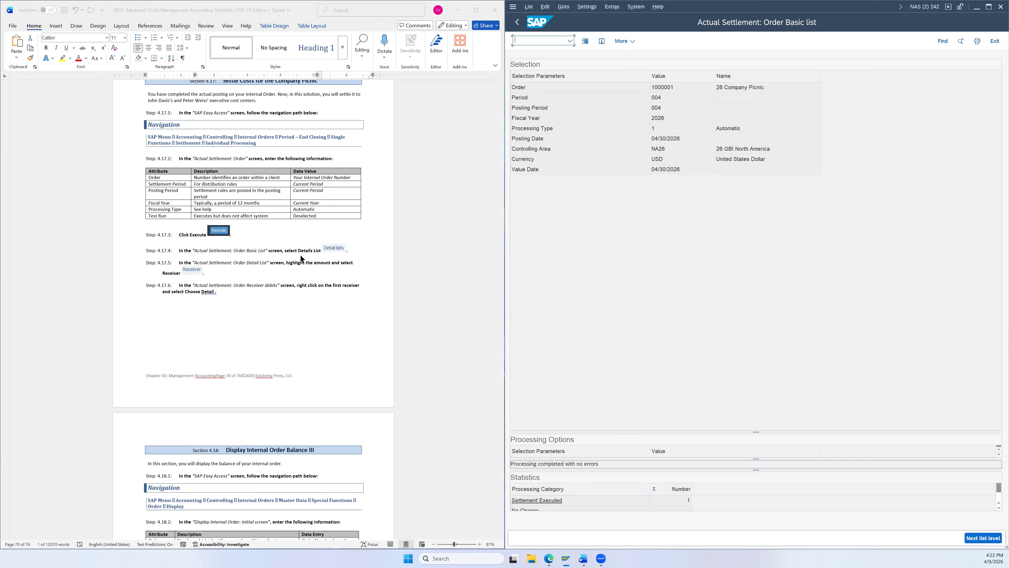
{"action": "left_click", "coordinate": [626, 41]}
{"action": "left_click", "coordinate": [664, 38]}
{"action": "left_click", "coordinate": [586, 41]}
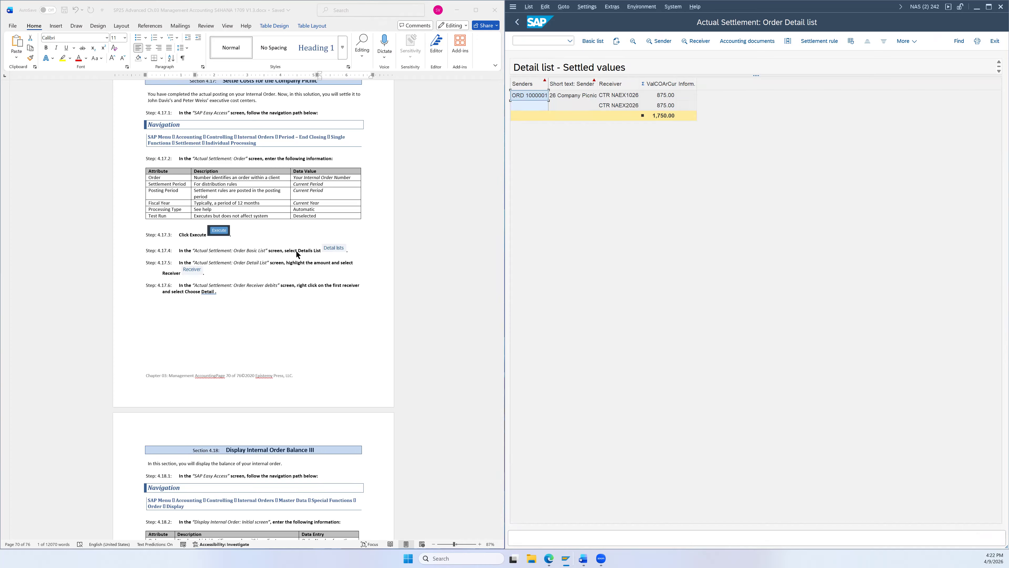
- Try to display the receiver debits from the total settled amount in the detail list
{"action": "scroll", "coordinate": [292, 250], "scroll_direction": "down", "scroll_amount": 1}
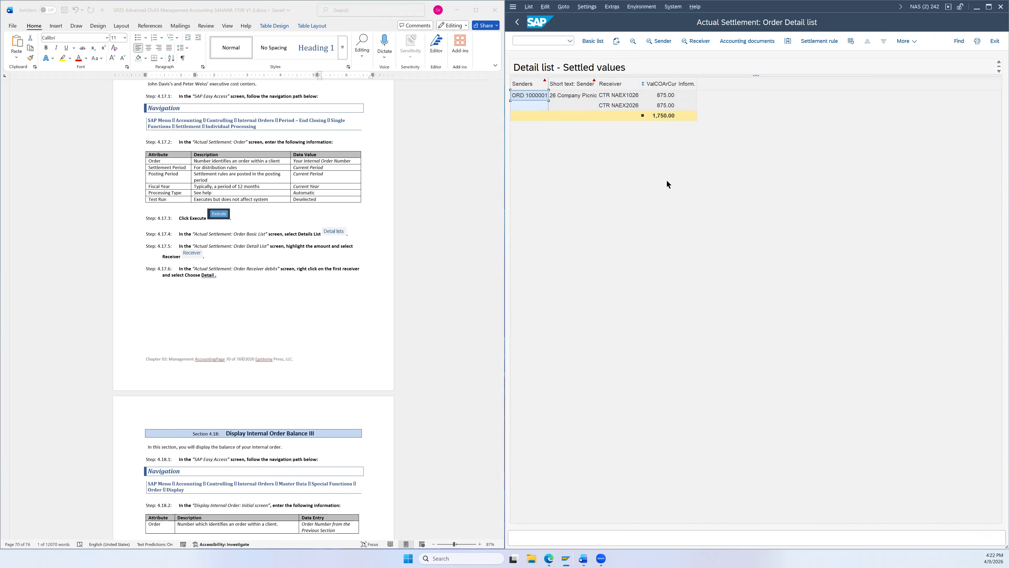
{"action": "left_click", "coordinate": [666, 115]}
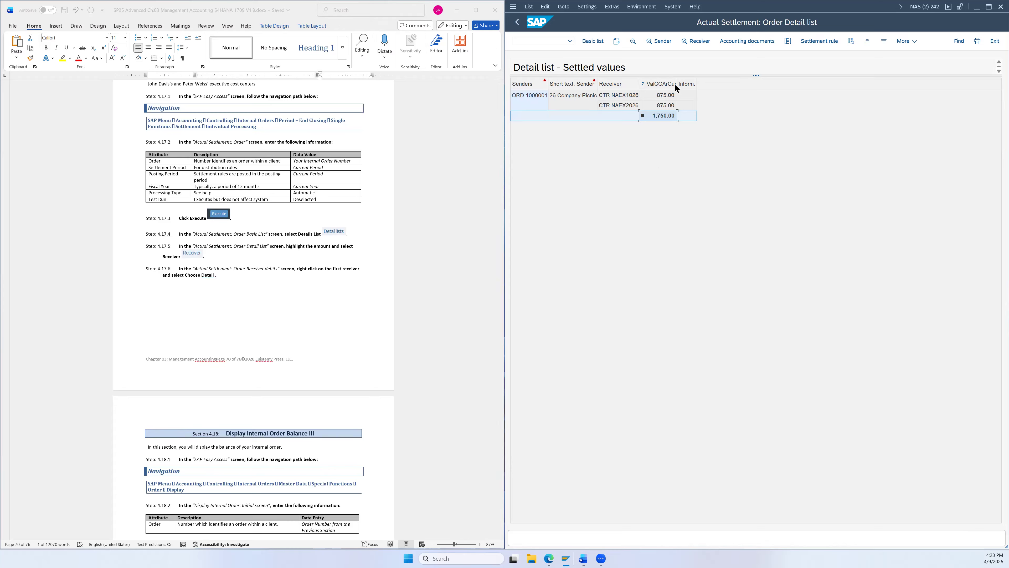
{"action": "left_click", "coordinate": [692, 43]}
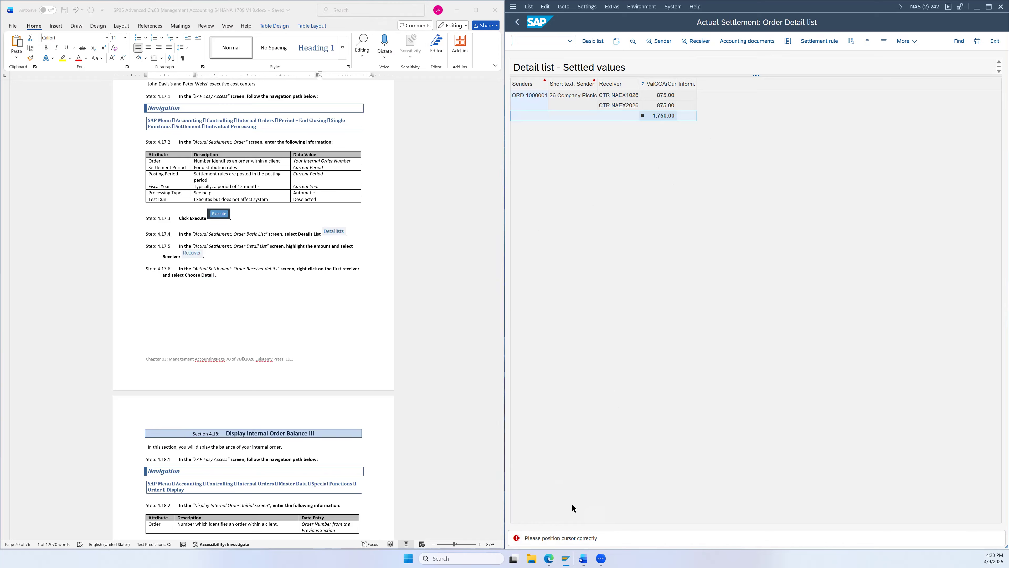
{"action": "left_click", "coordinate": [657, 106]}
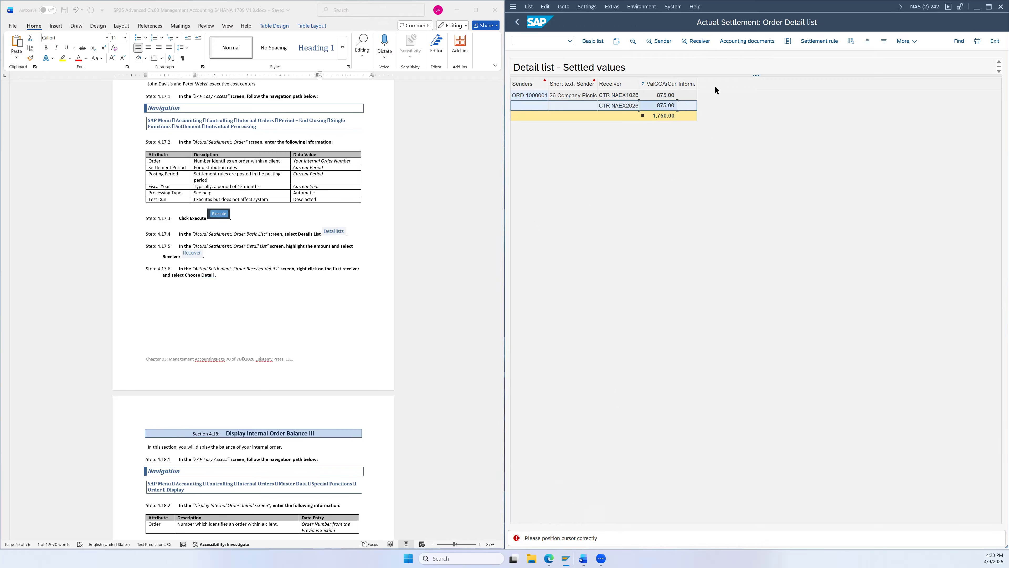
{"action": "left_click", "coordinate": [667, 116]}
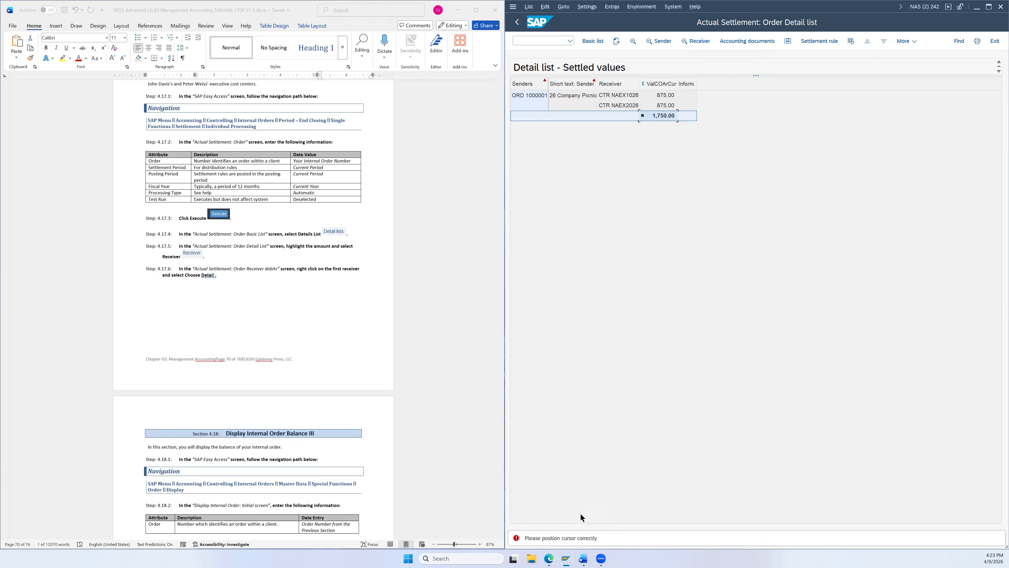
{"action": "left_click", "coordinate": [698, 42]}
- Display the receiver debits from the settled amount of cost center CTR NAEX1026
{"action": "left_click", "coordinate": [665, 96]}
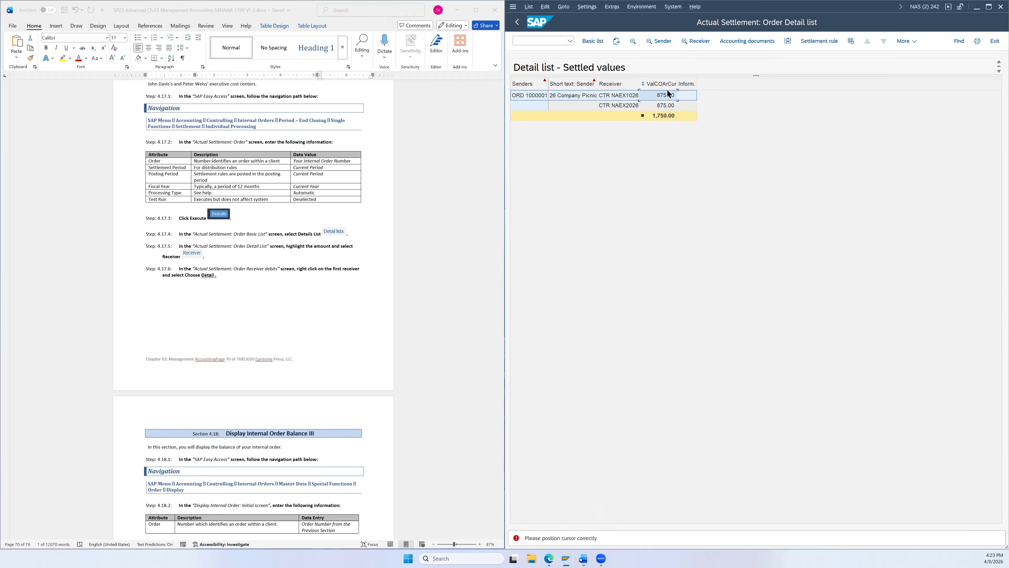
{"action": "left_click", "coordinate": [694, 44]}
{"action": "left_click", "coordinate": [694, 42]}
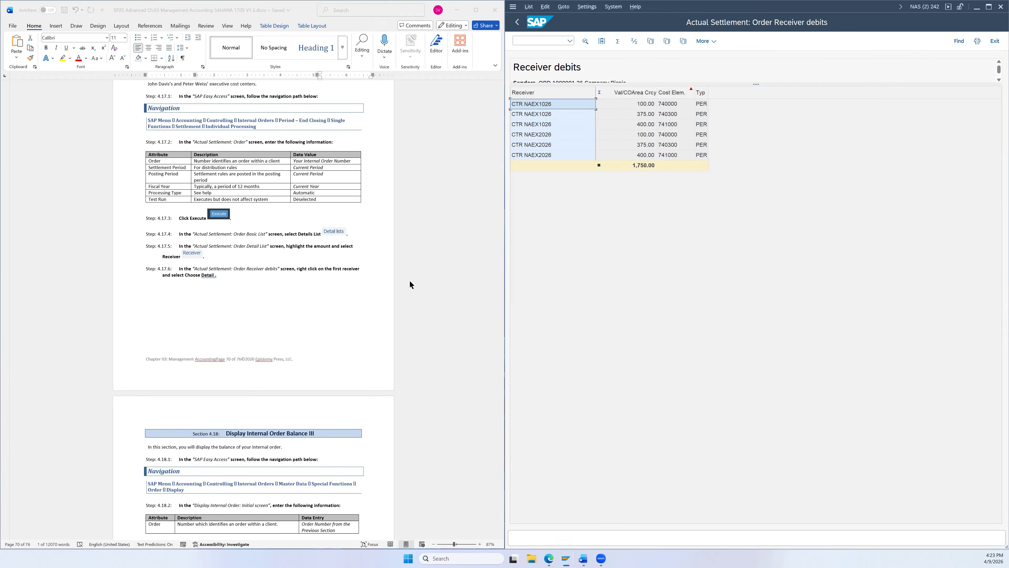
- View and close the details of the first CTR NAEX1026 receiver debit, and bring Section 4.18 of the exercise document into view
{"action": "scroll", "coordinate": [241, 272], "scroll_direction": "down", "scroll_amount": 3}
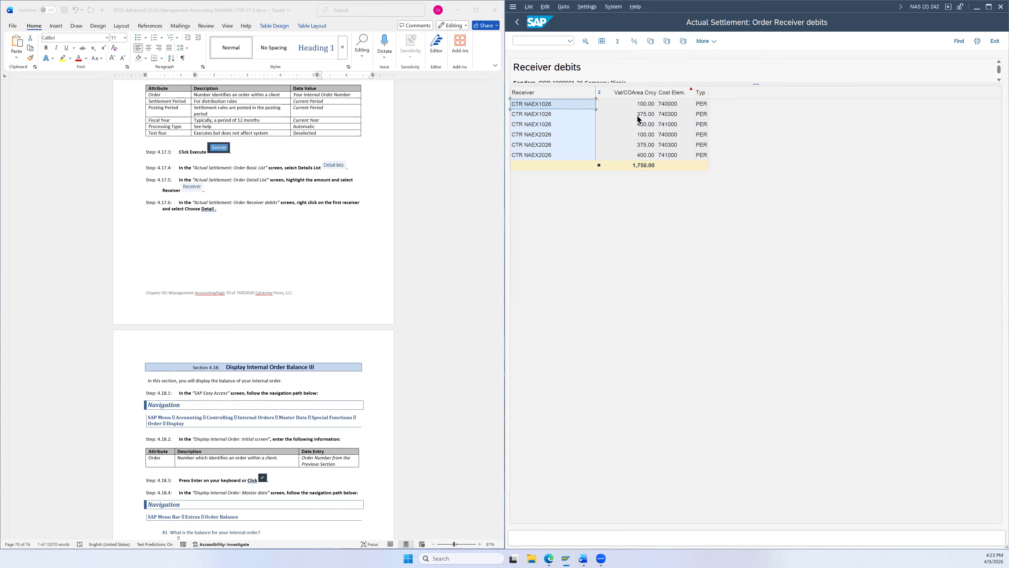
{"action": "right_click", "coordinate": [551, 105]}
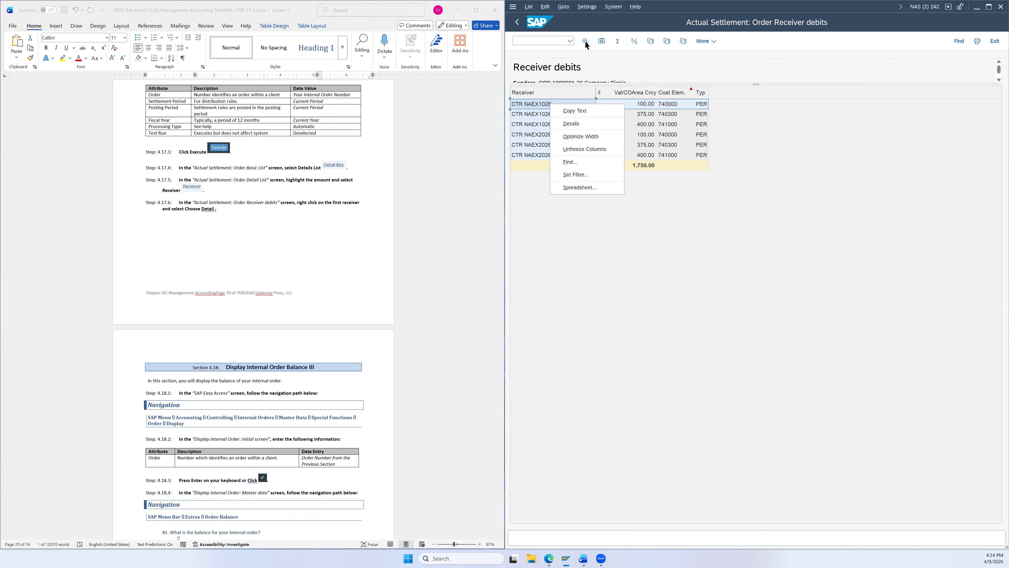
{"action": "left_click", "coordinate": [603, 23]}
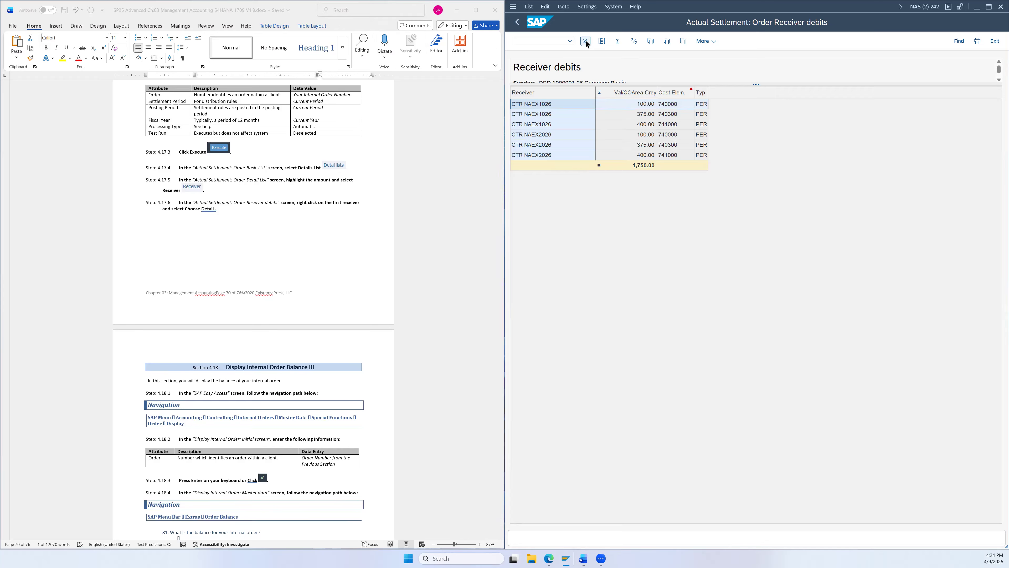
{"action": "left_click", "coordinate": [585, 41]}
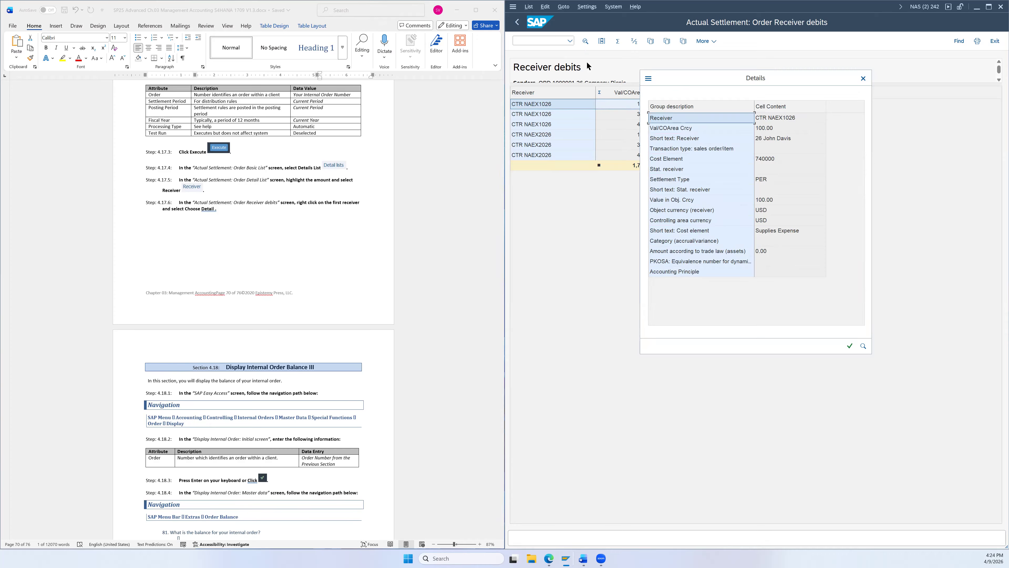
{"action": "scroll", "coordinate": [312, 243], "scroll_direction": "down", "scroll_amount": 3}
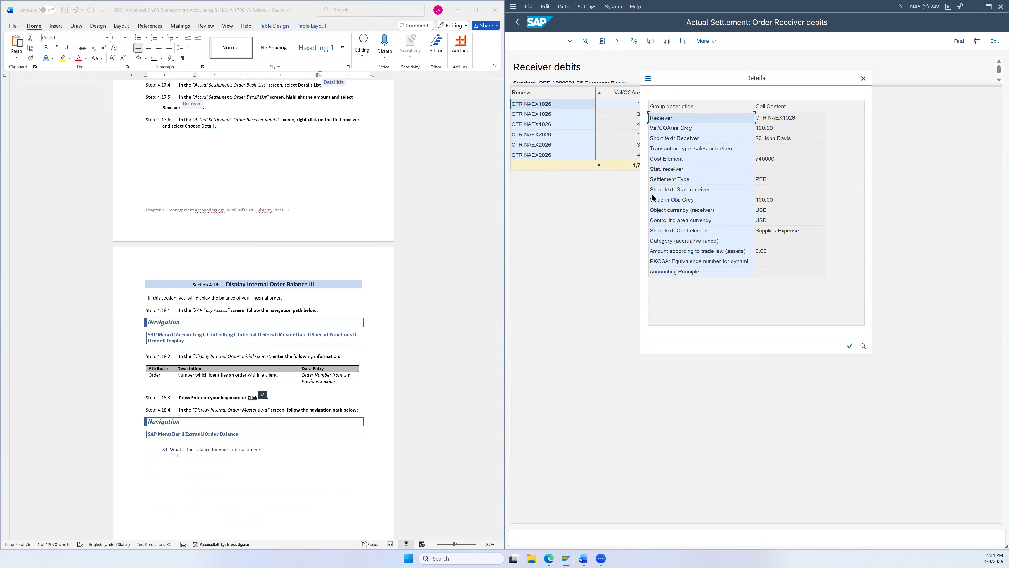
{"action": "scroll", "coordinate": [316, 220], "scroll_direction": "down", "scroll_amount": 1}
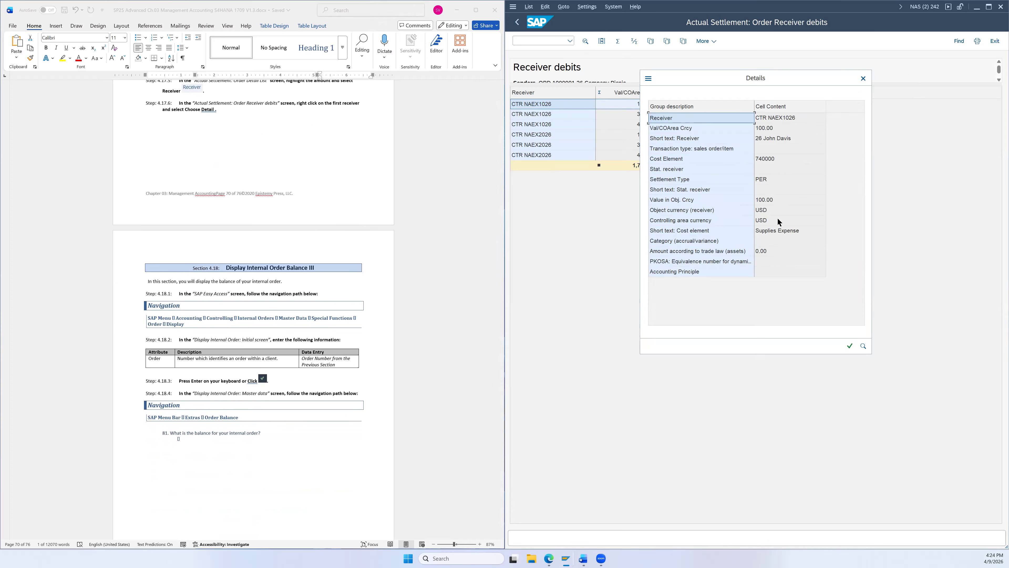
{"action": "left_click", "coordinate": [863, 79]}
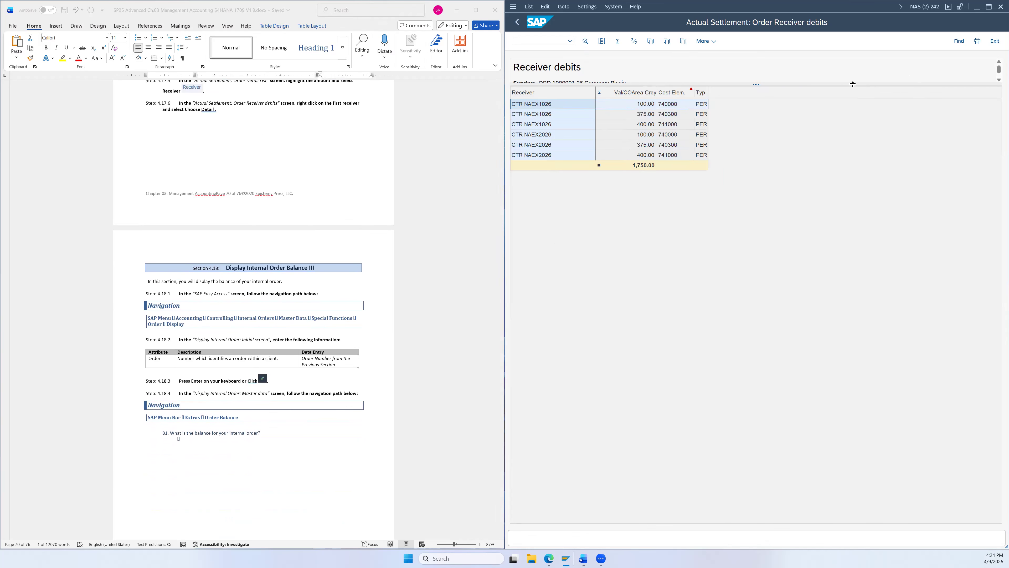
- Review the settlement steps of Section 4.17 and the Section 4.18 instructions for displaying the internal order balance in the exercise document
{"action": "scroll", "coordinate": [398, 214], "scroll_direction": "up", "scroll_amount": 4}
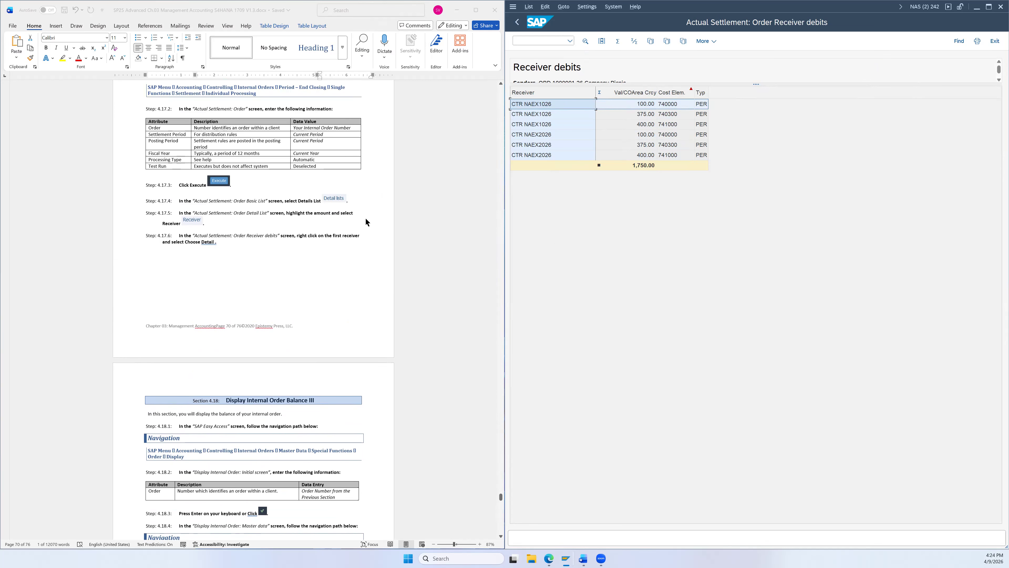
{"action": "scroll", "coordinate": [368, 215], "scroll_direction": "up", "scroll_amount": 2}
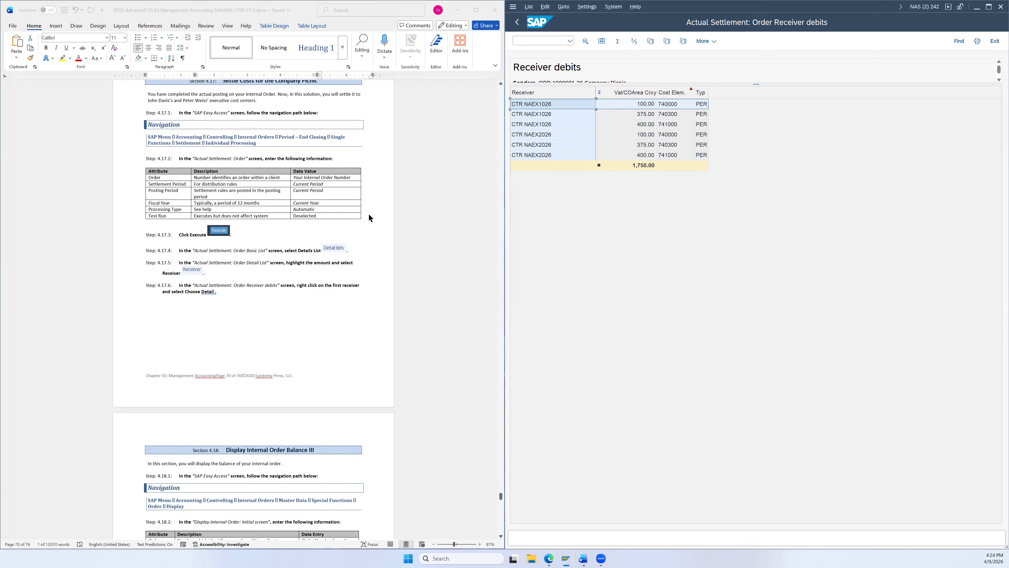
{"action": "scroll", "coordinate": [368, 214], "scroll_direction": "down", "scroll_amount": 3}
{"action": "scroll", "coordinate": [367, 218], "scroll_direction": "down", "scroll_amount": 2}
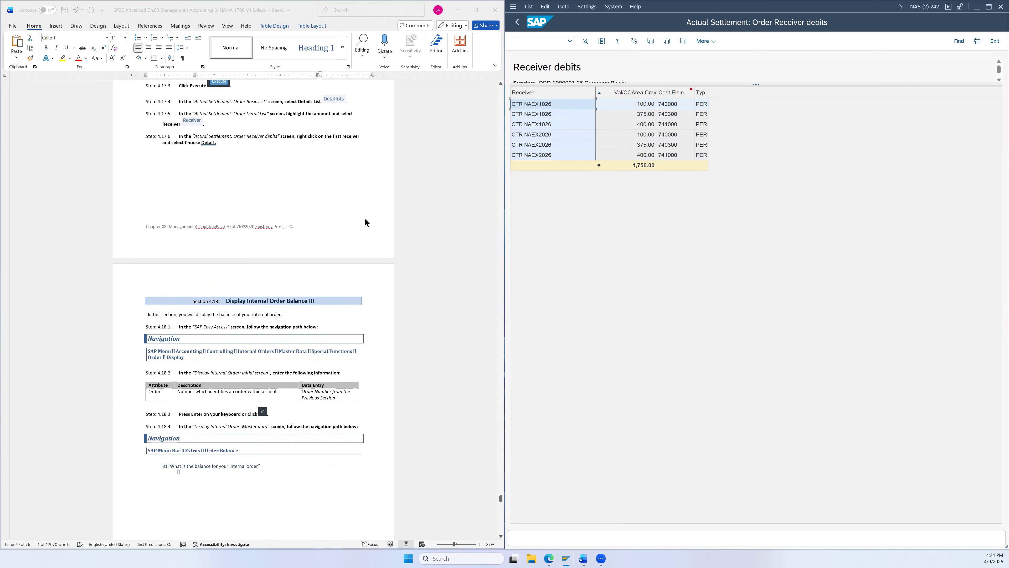
{"action": "scroll", "coordinate": [365, 218], "scroll_direction": "up", "scroll_amount": 3}
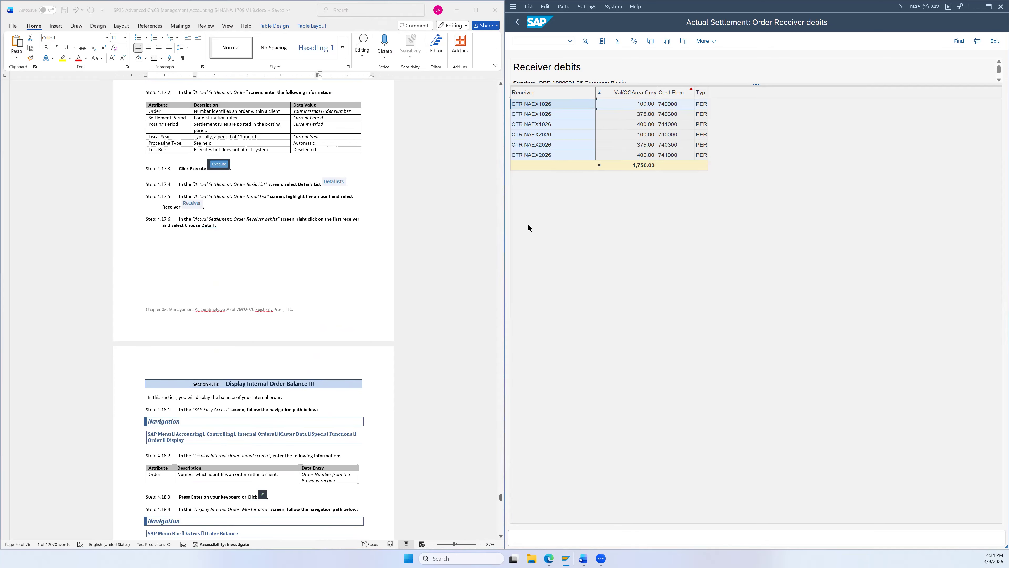
{"action": "scroll", "coordinate": [387, 200], "scroll_direction": "down", "scroll_amount": 6}
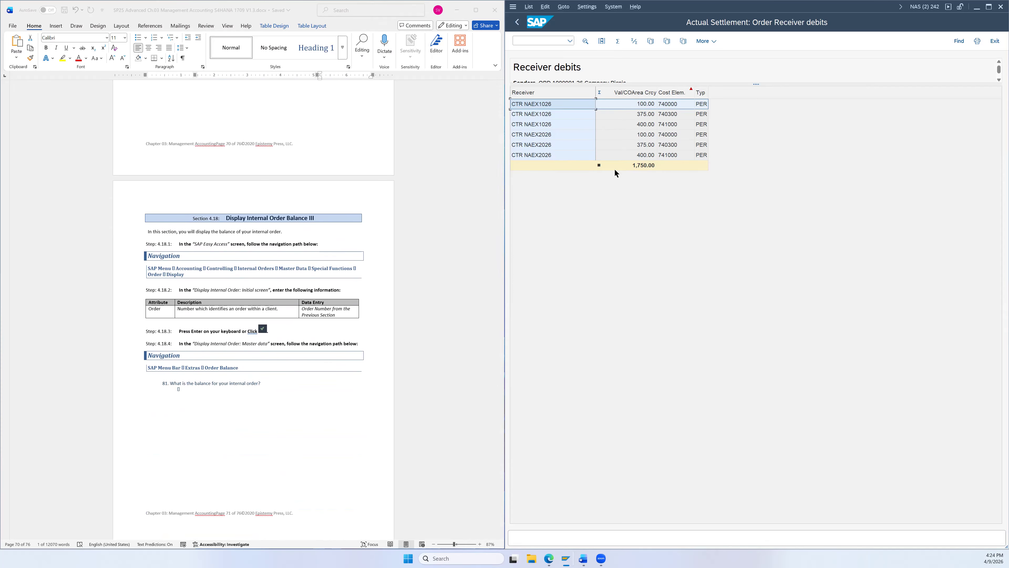
{"action": "scroll", "coordinate": [393, 238], "scroll_direction": "down", "scroll_amount": 2}
{"action": "scroll", "coordinate": [366, 233], "scroll_direction": "up", "scroll_amount": 10}
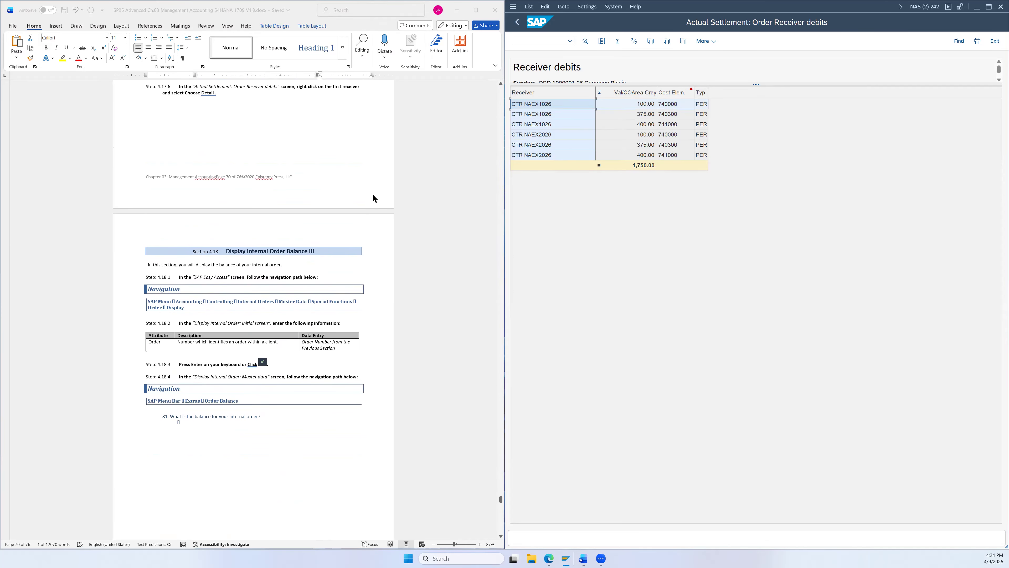
{"action": "scroll", "coordinate": [383, 195], "scroll_direction": "down", "scroll_amount": 10}
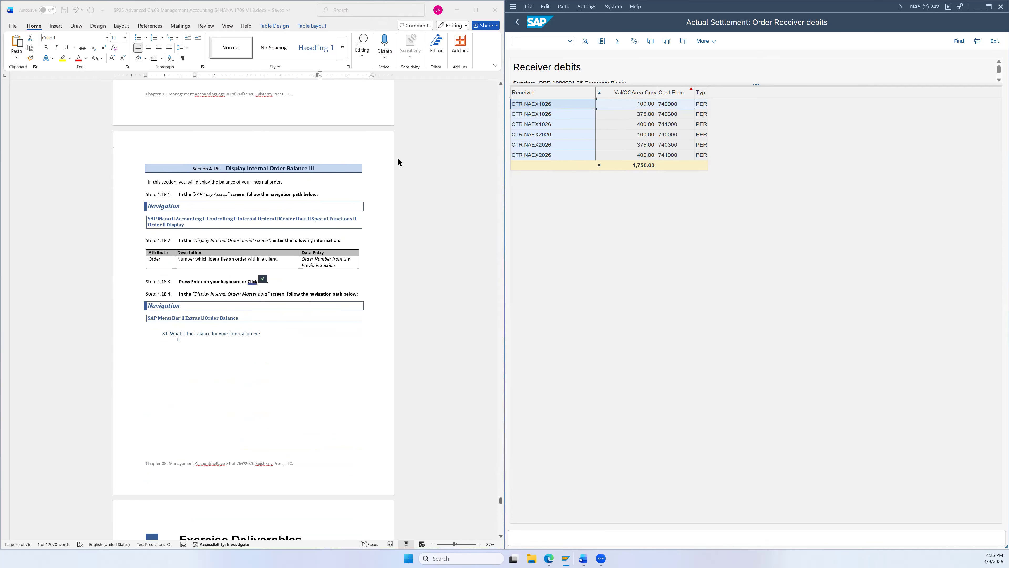
{"action": "scroll", "coordinate": [400, 161], "scroll_direction": "down", "scroll_amount": 2}
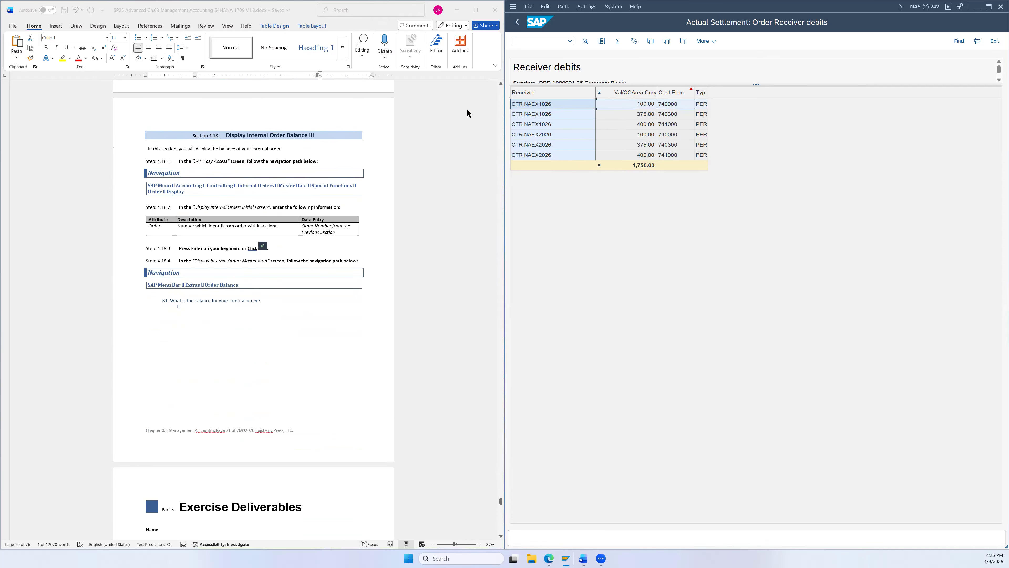
- Open a new SAP GUI window and place it beside the exercise document, over the receiver debits window
{"action": "left_click", "coordinate": [513, 7]}
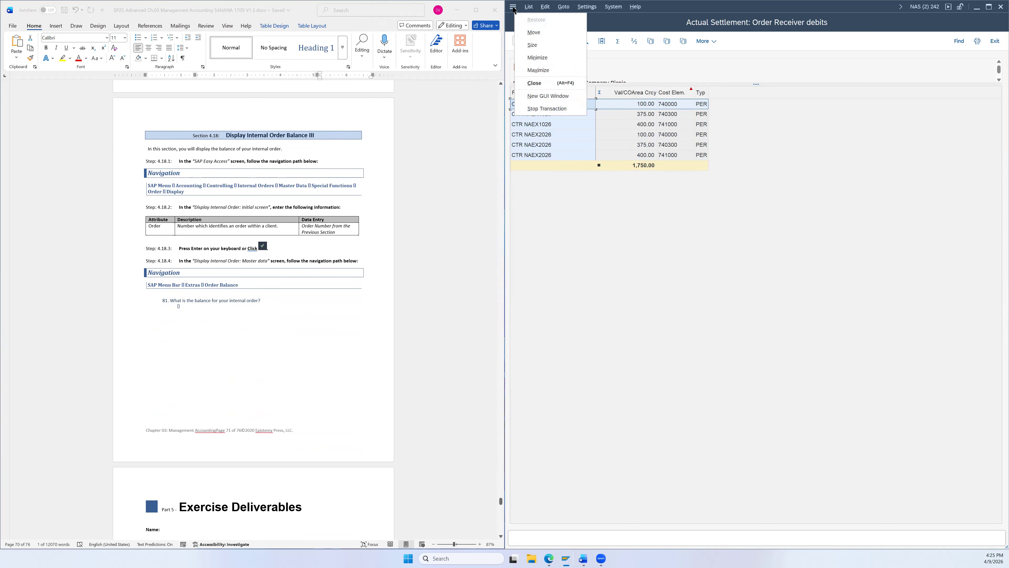
{"action": "left_click", "coordinate": [546, 95]}
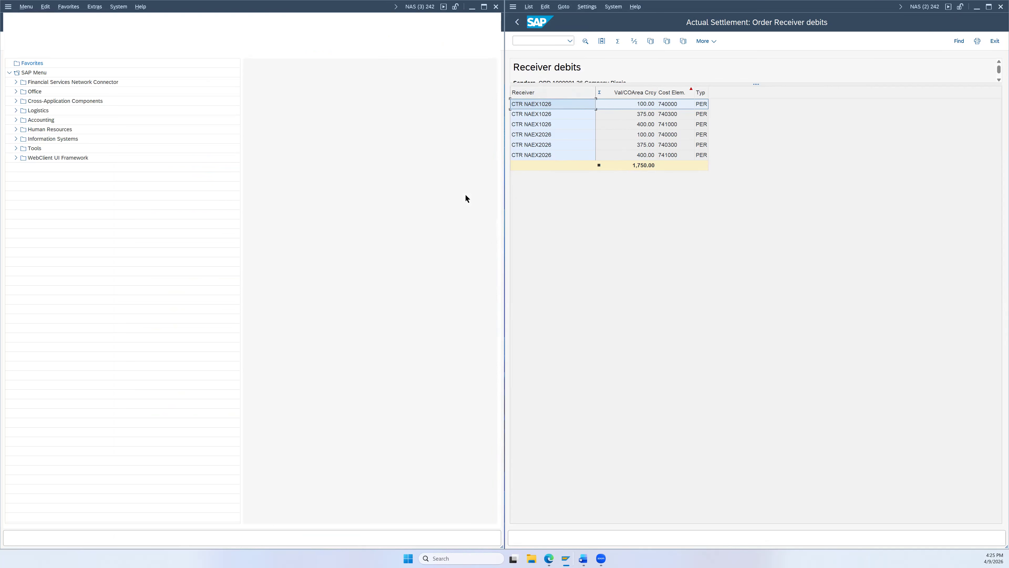
{"action": "key", "text": "super+Right"}
{"action": "key", "text": "super+Right"}
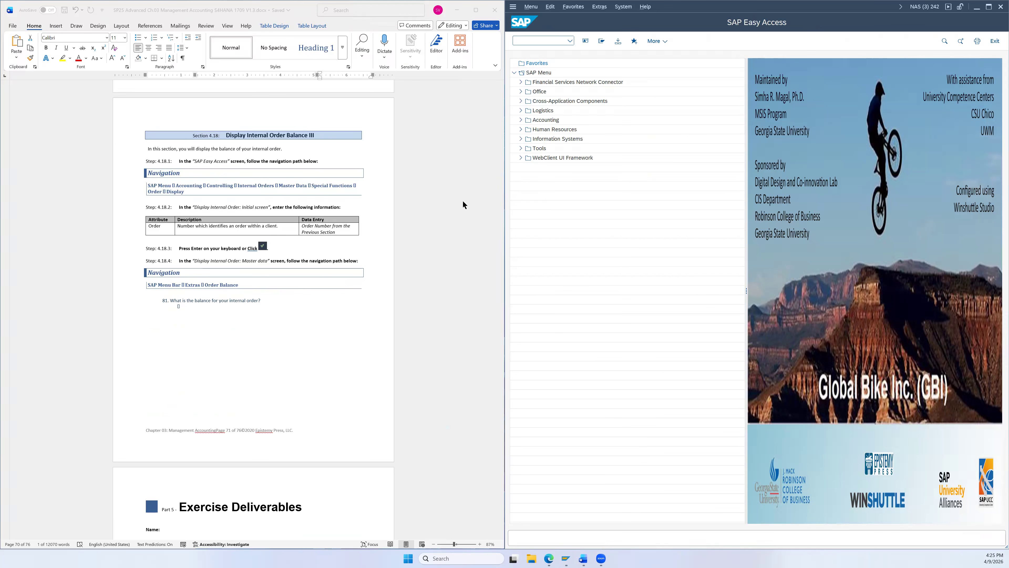
- Start the Display Internal Order transaction from the special functions of the Internal Orders master data under Accounting, Controlling
{"action": "left_click", "coordinate": [520, 120]}
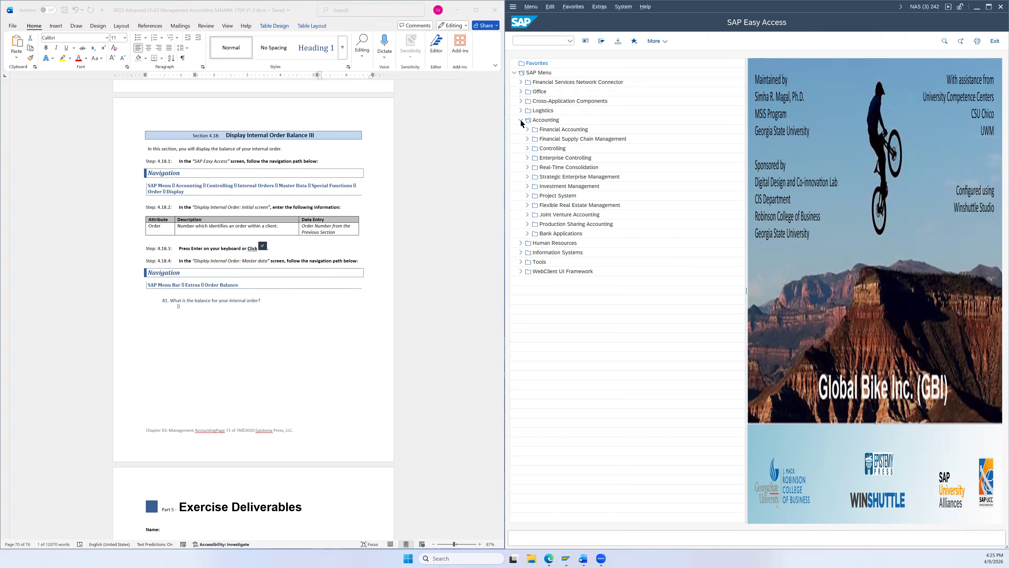
{"action": "left_click", "coordinate": [528, 148]}
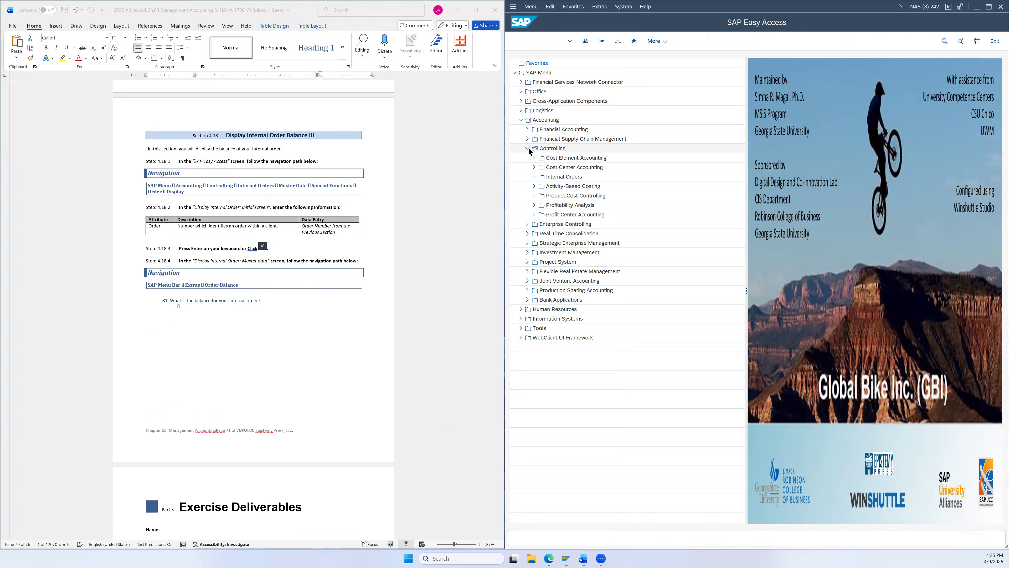
{"action": "left_click", "coordinate": [534, 176]}
{"action": "left_click", "coordinate": [539, 186]}
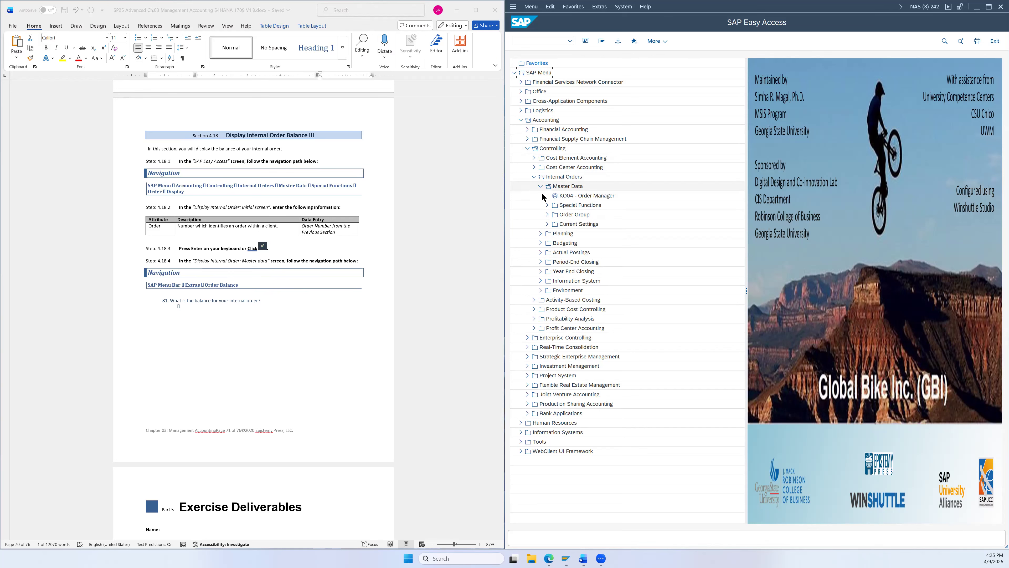
{"action": "left_click", "coordinate": [546, 205]}
{"action": "left_click", "coordinate": [553, 214]}
{"action": "left_click", "coordinate": [603, 245]}
{"action": "double_click", "coordinate": [599, 243]}
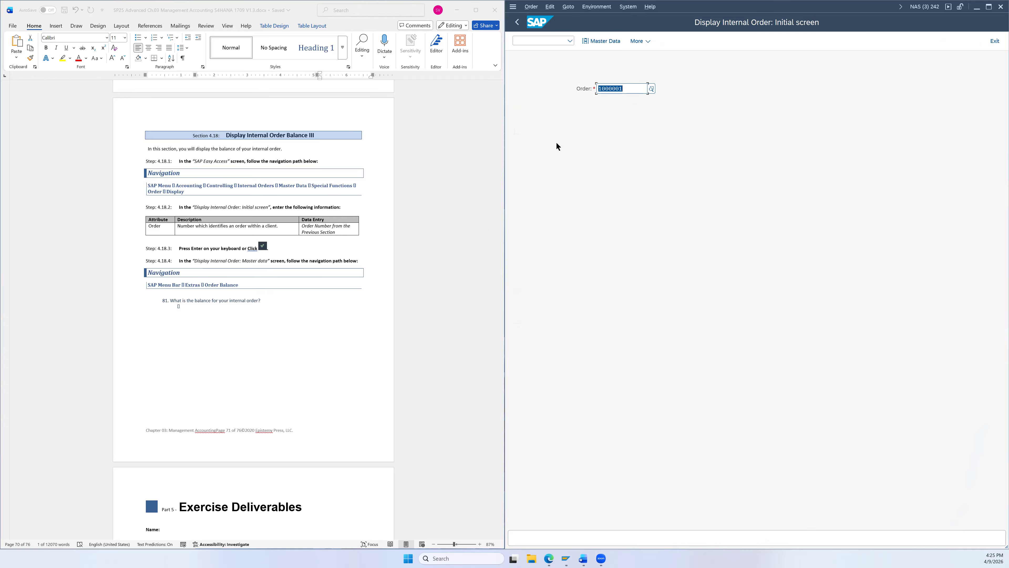
- Open the master data of the prefilled Company Picnic order and display its order balance, following steps 4.18.3 and 4.18.4
{"action": "key", "text": "Return"}
{"action": "scroll", "coordinate": [428, 210], "scroll_direction": "down", "scroll_amount": 1}
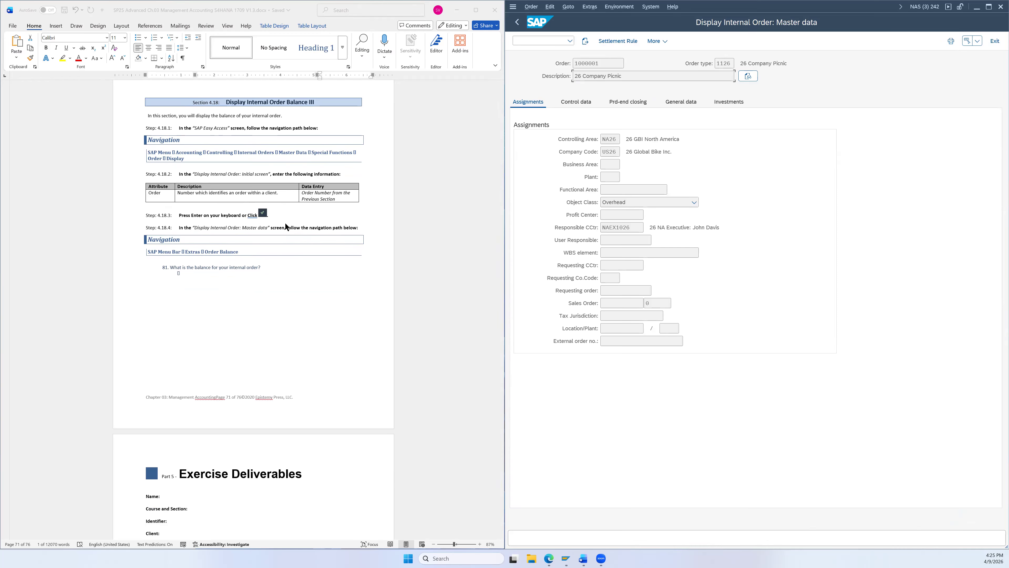
{"action": "scroll", "coordinate": [284, 225], "scroll_direction": "down", "scroll_amount": 2}
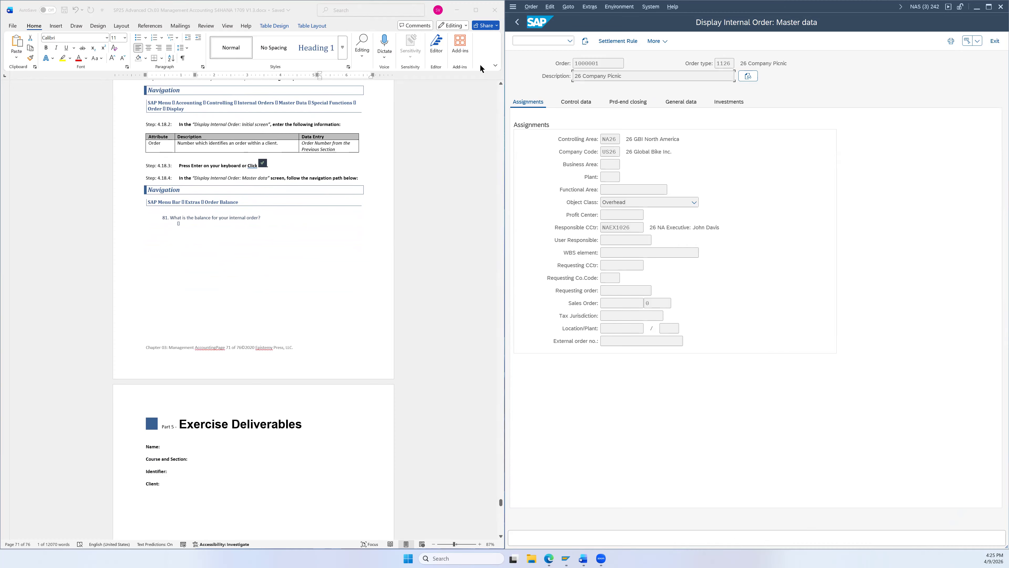
{"action": "left_click", "coordinate": [592, 6]}
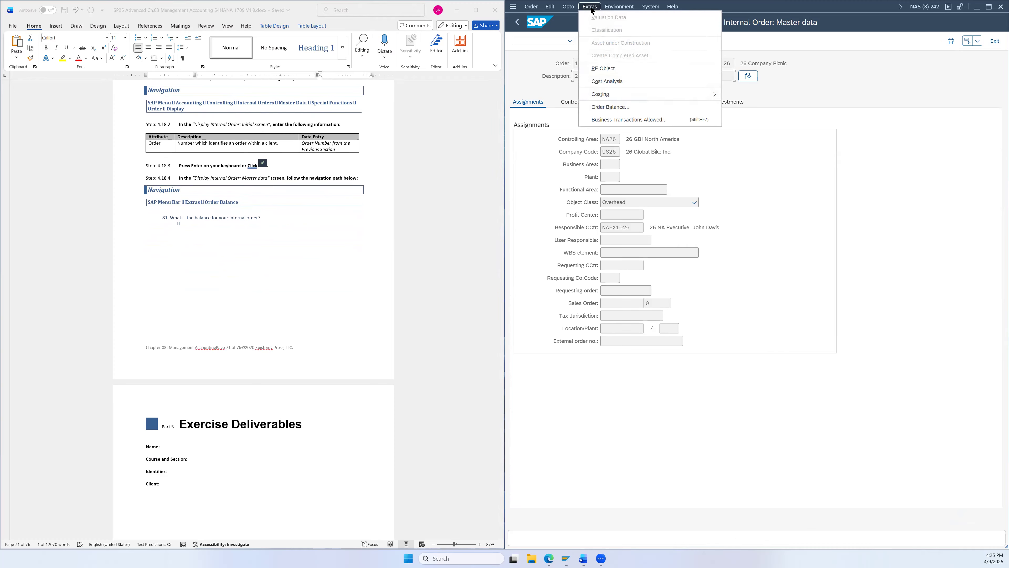
{"action": "left_click", "coordinate": [617, 108]}
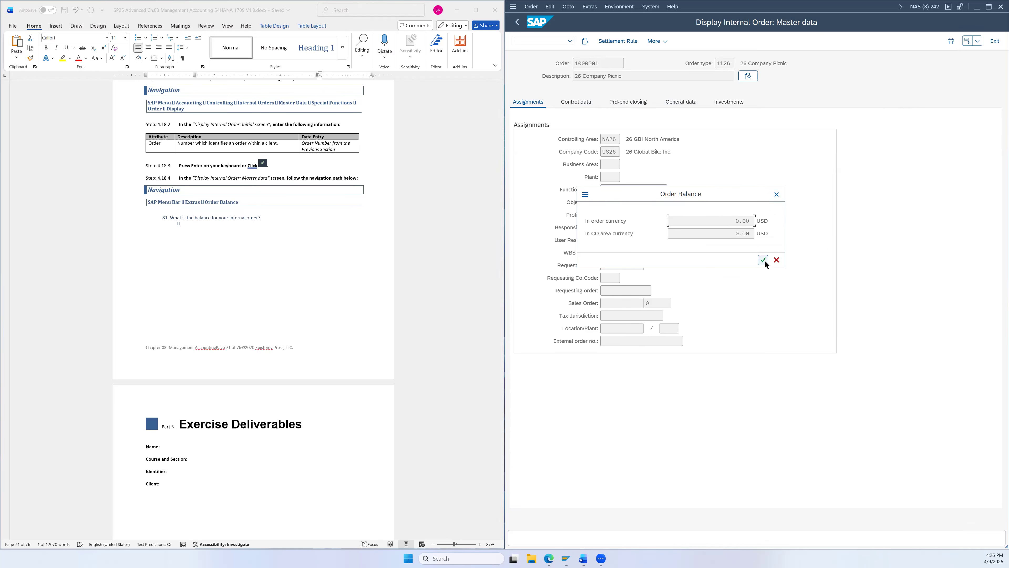
{"action": "left_click", "coordinate": [484, 8]}
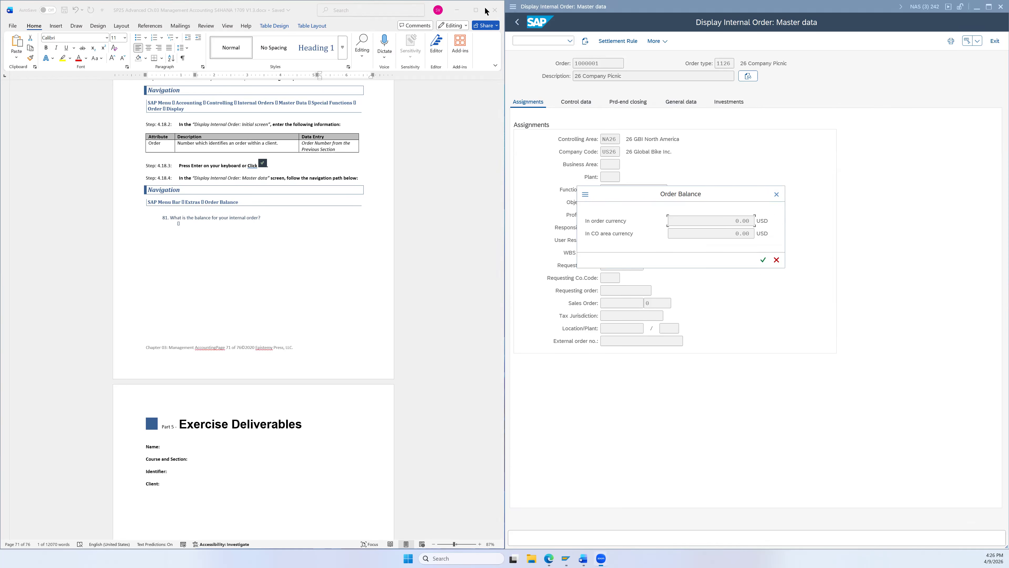